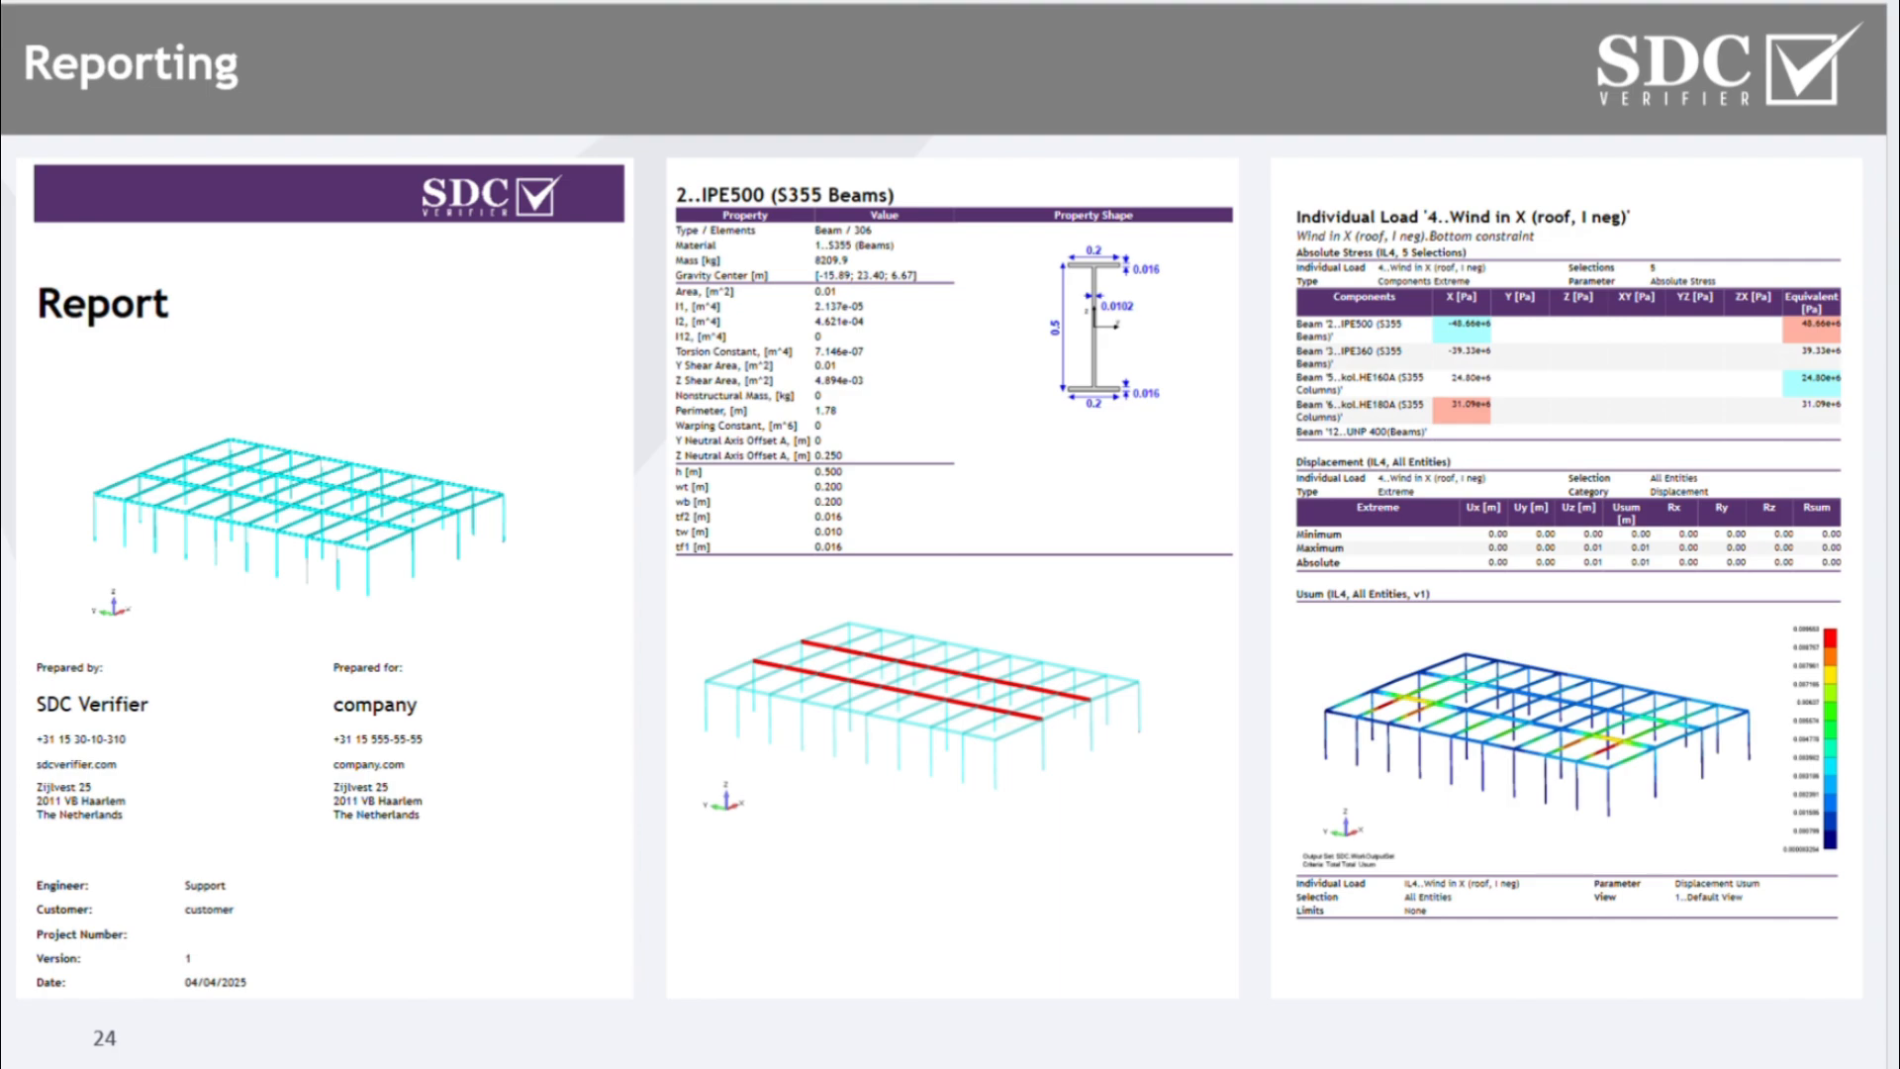
Switch from the slides to SDC Verifier and display the roof structure model with filled edges.
key("Escape")
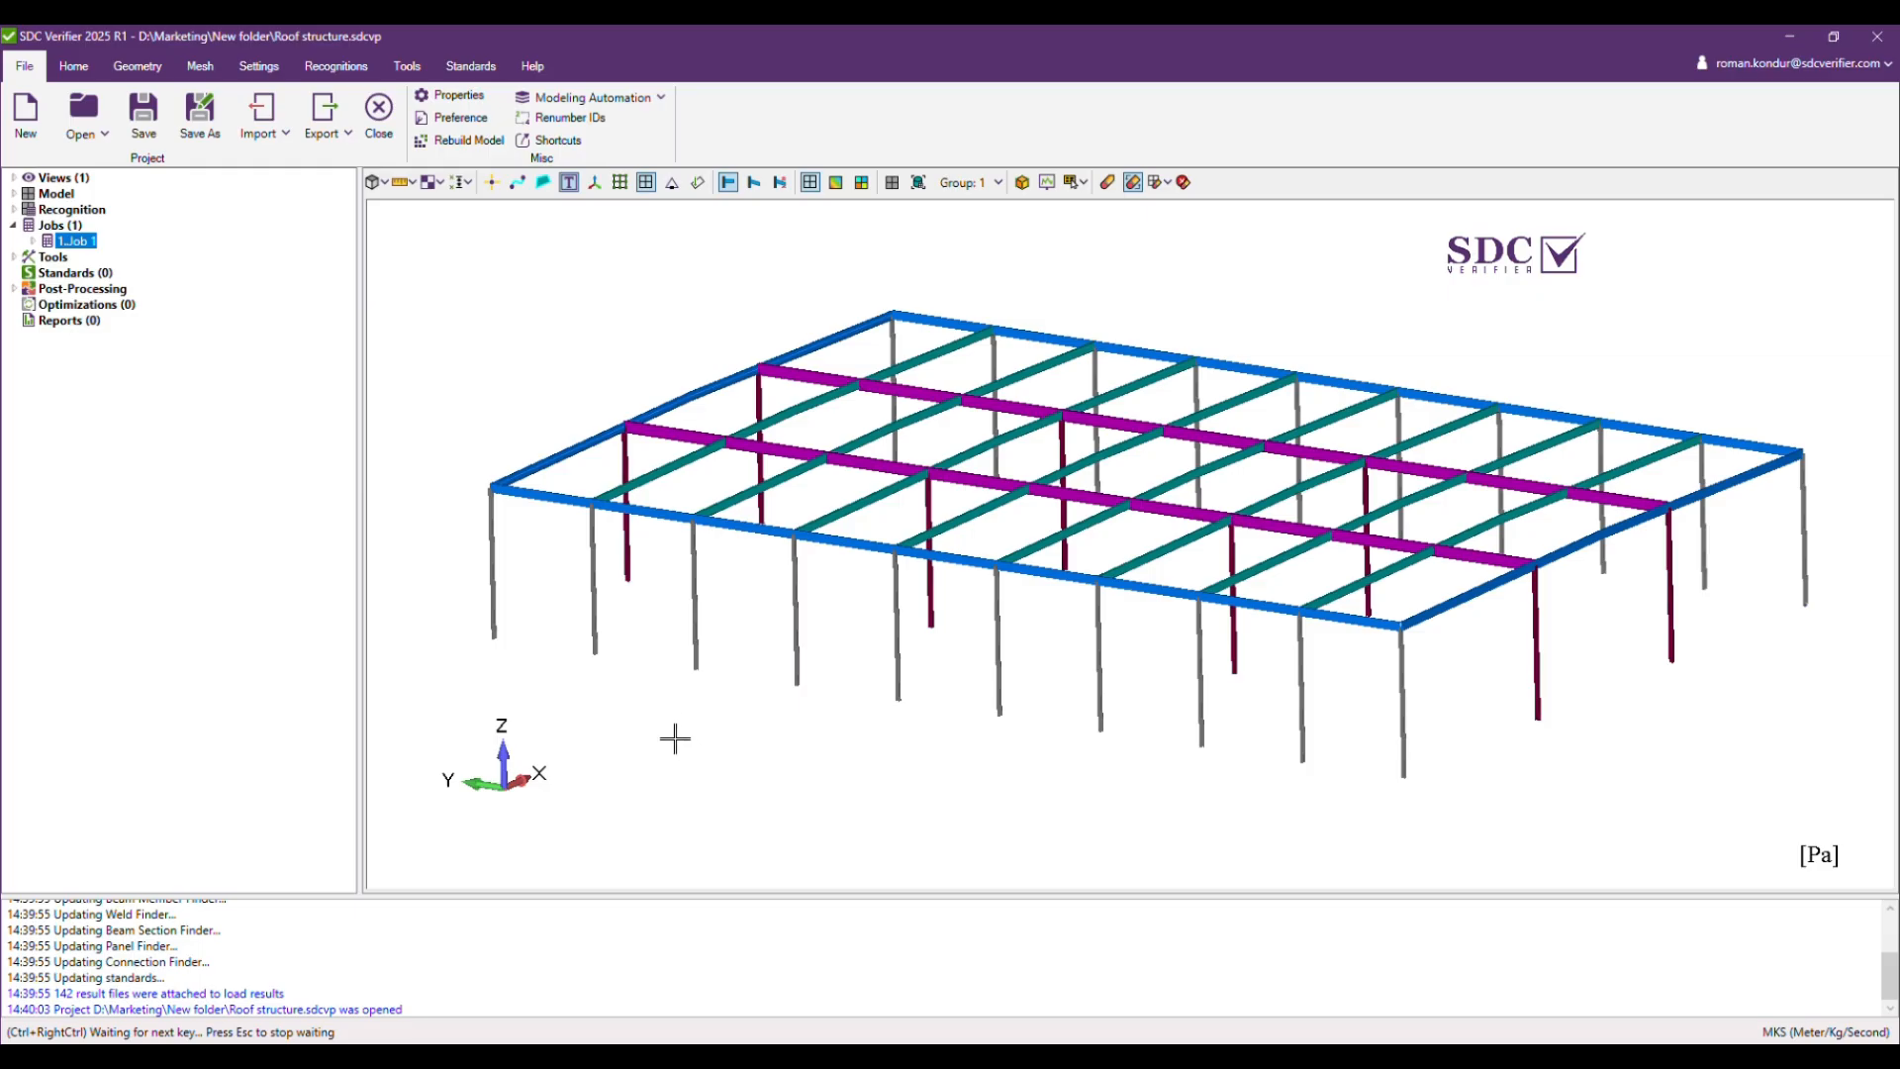
left_click(376, 182)
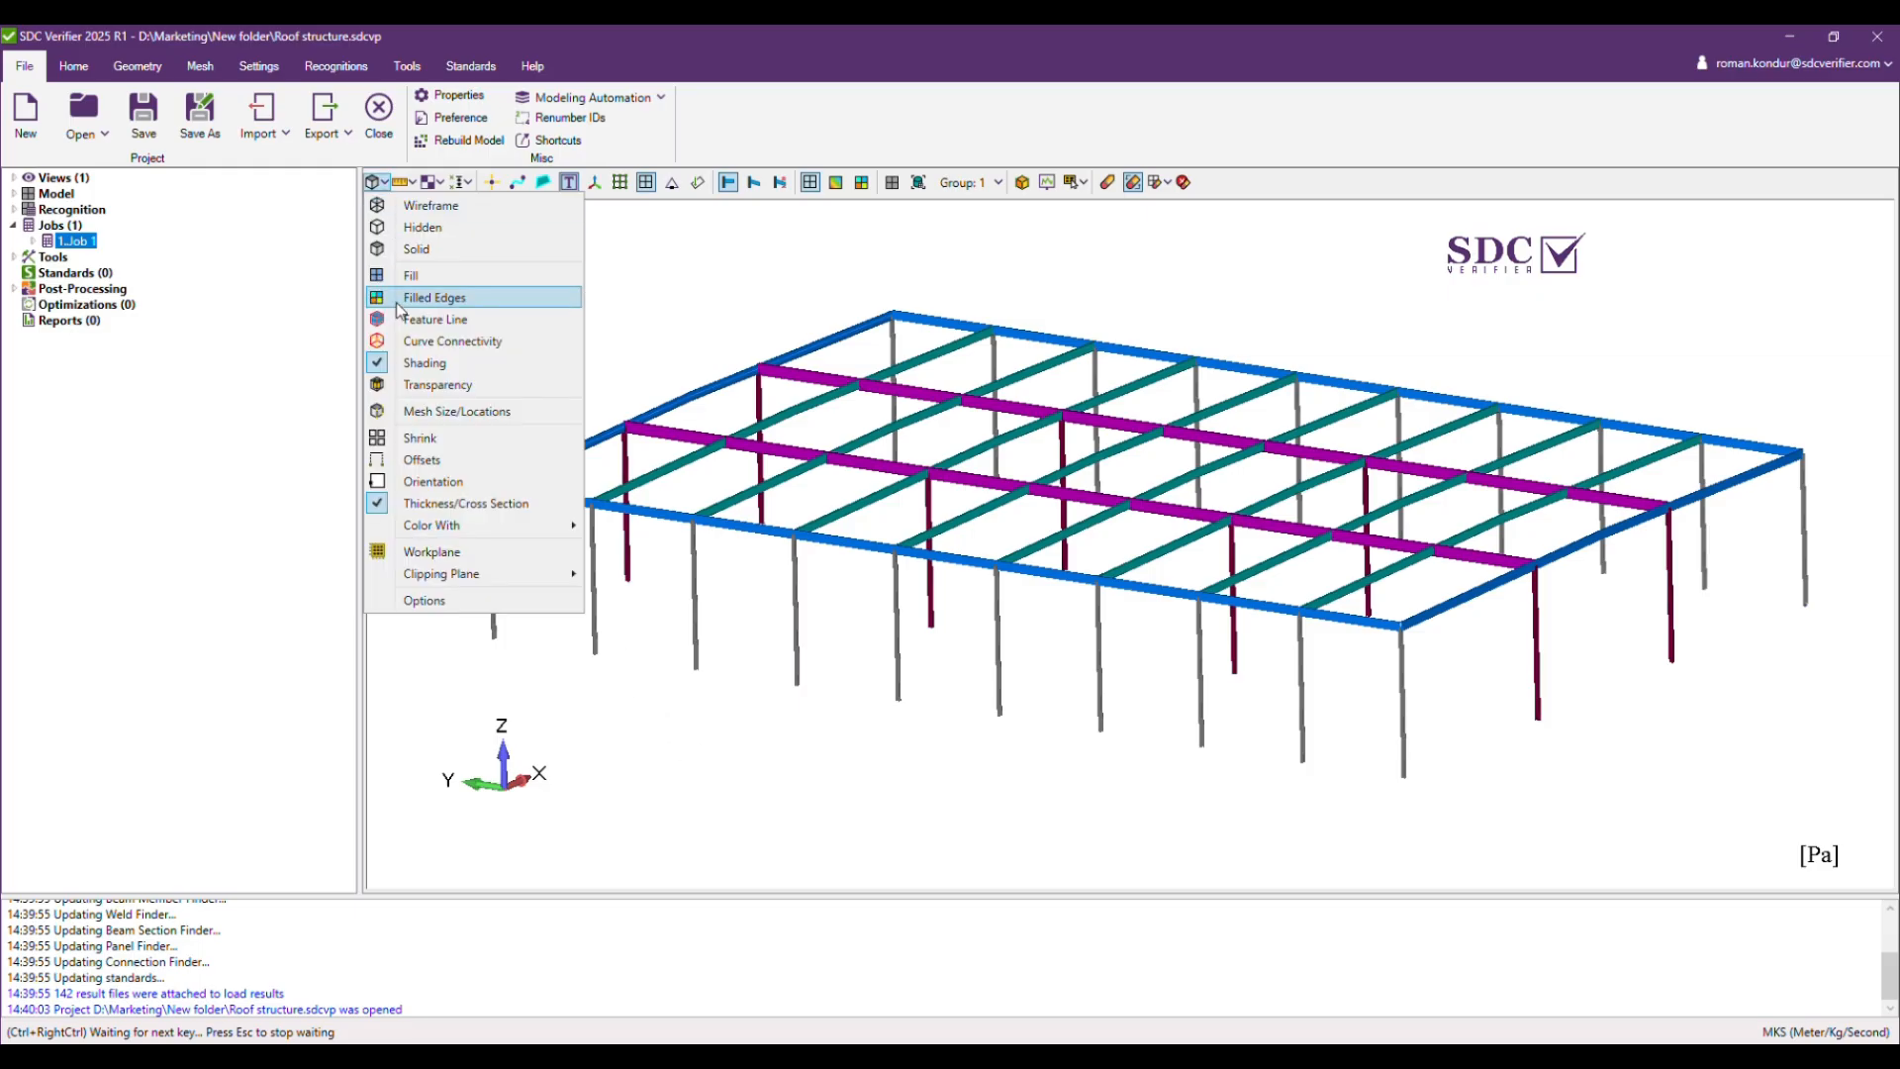
left_click(434, 297)
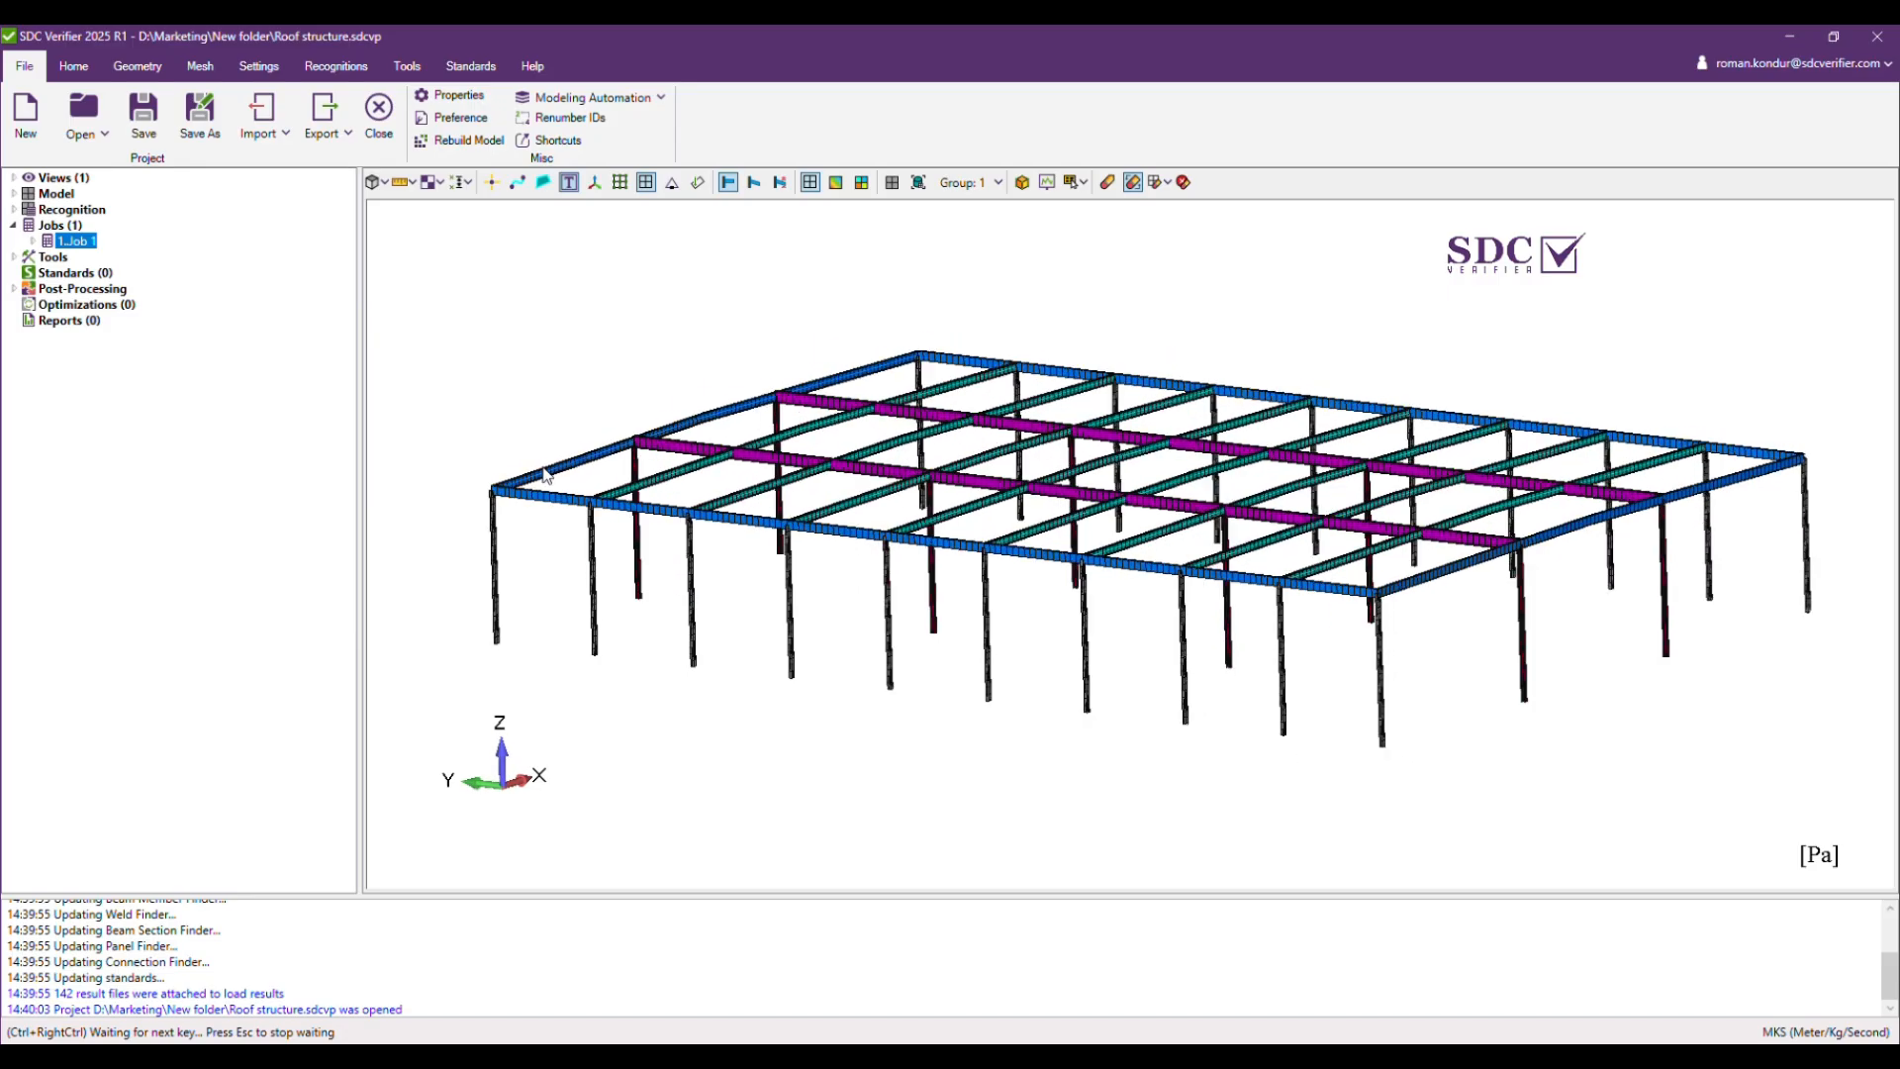
mouse_move(543, 475)
middle_mouse_down()
mouse_move(544, 458)
mouse_move(755, 411)
mouse_move(751, 484)
mouse_move(822, 501)
mouse_move(543, 491)
mouse_move(629, 513)
mouse_move(556, 495)
middle_mouse_up()
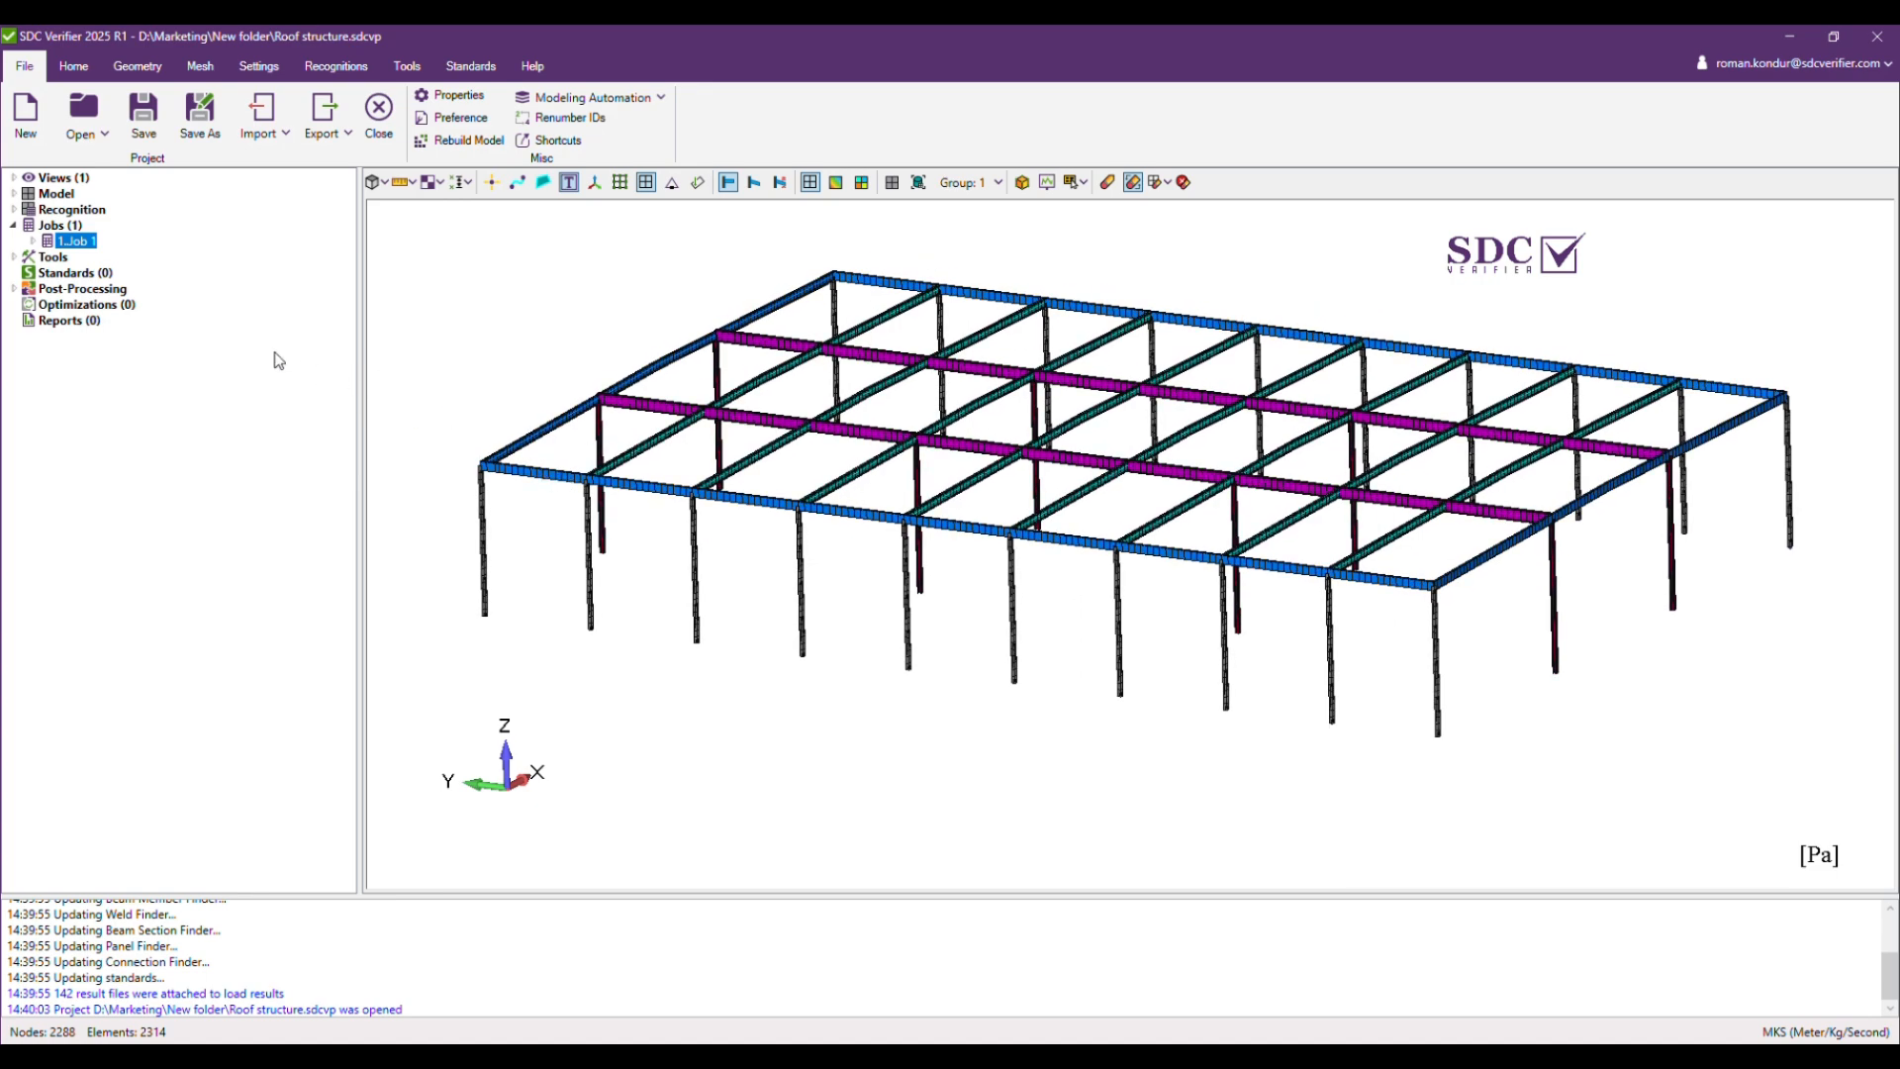
Review Job 1's individual loads and the load factors combined in its load sets.
left_click(33, 241)
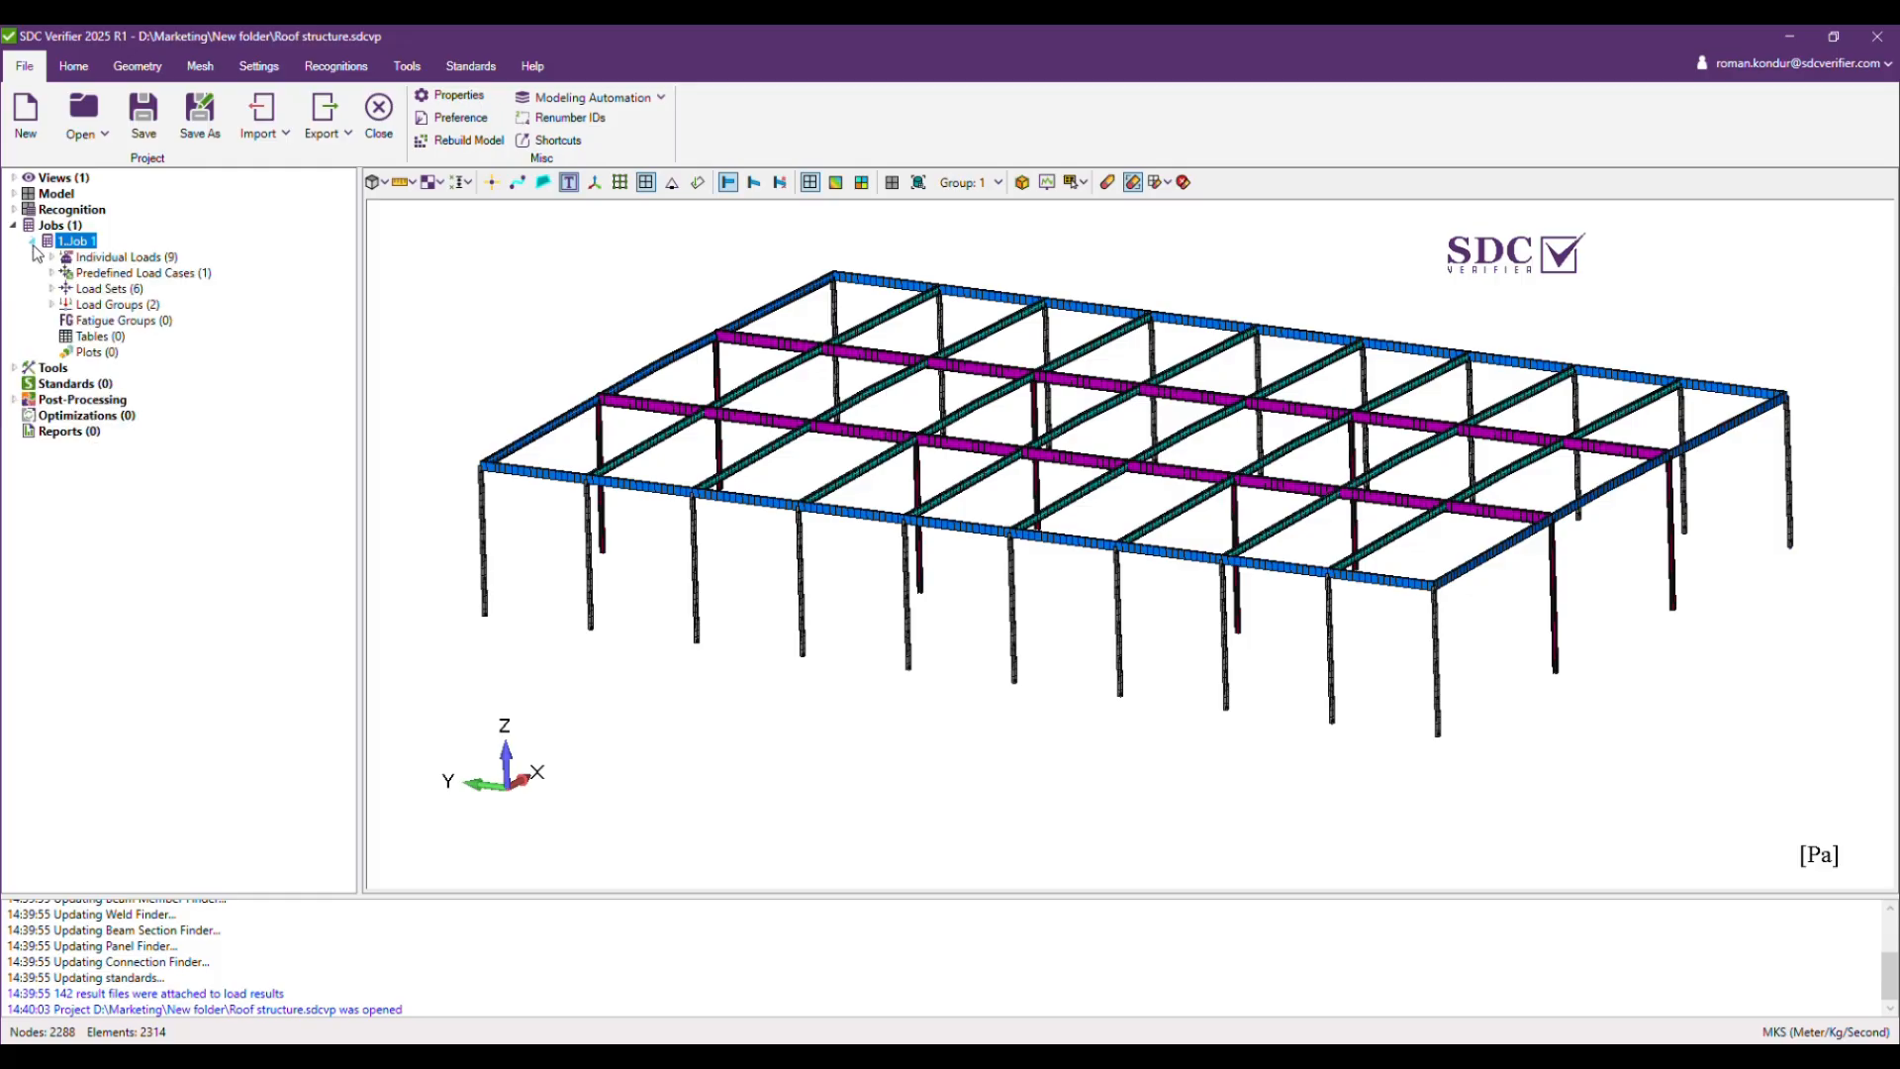
left_click(52, 257)
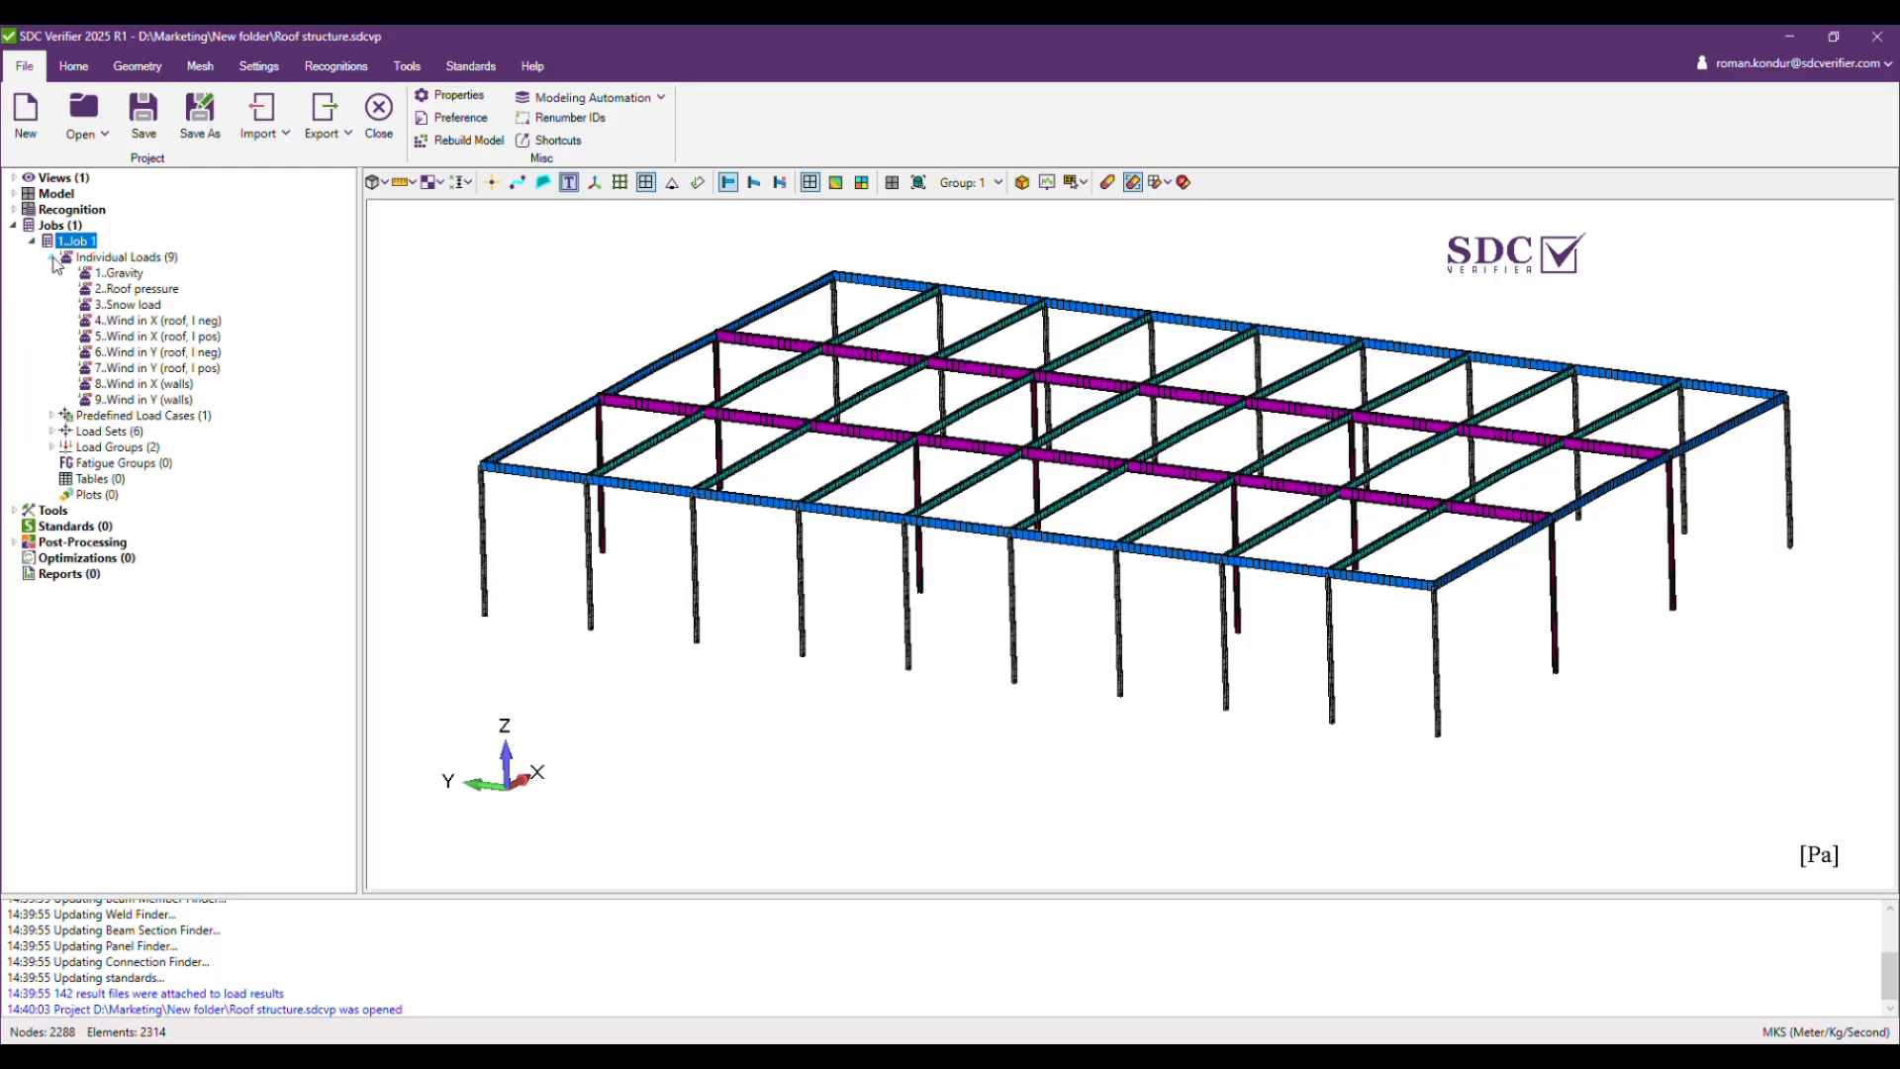
left_click(109, 275)
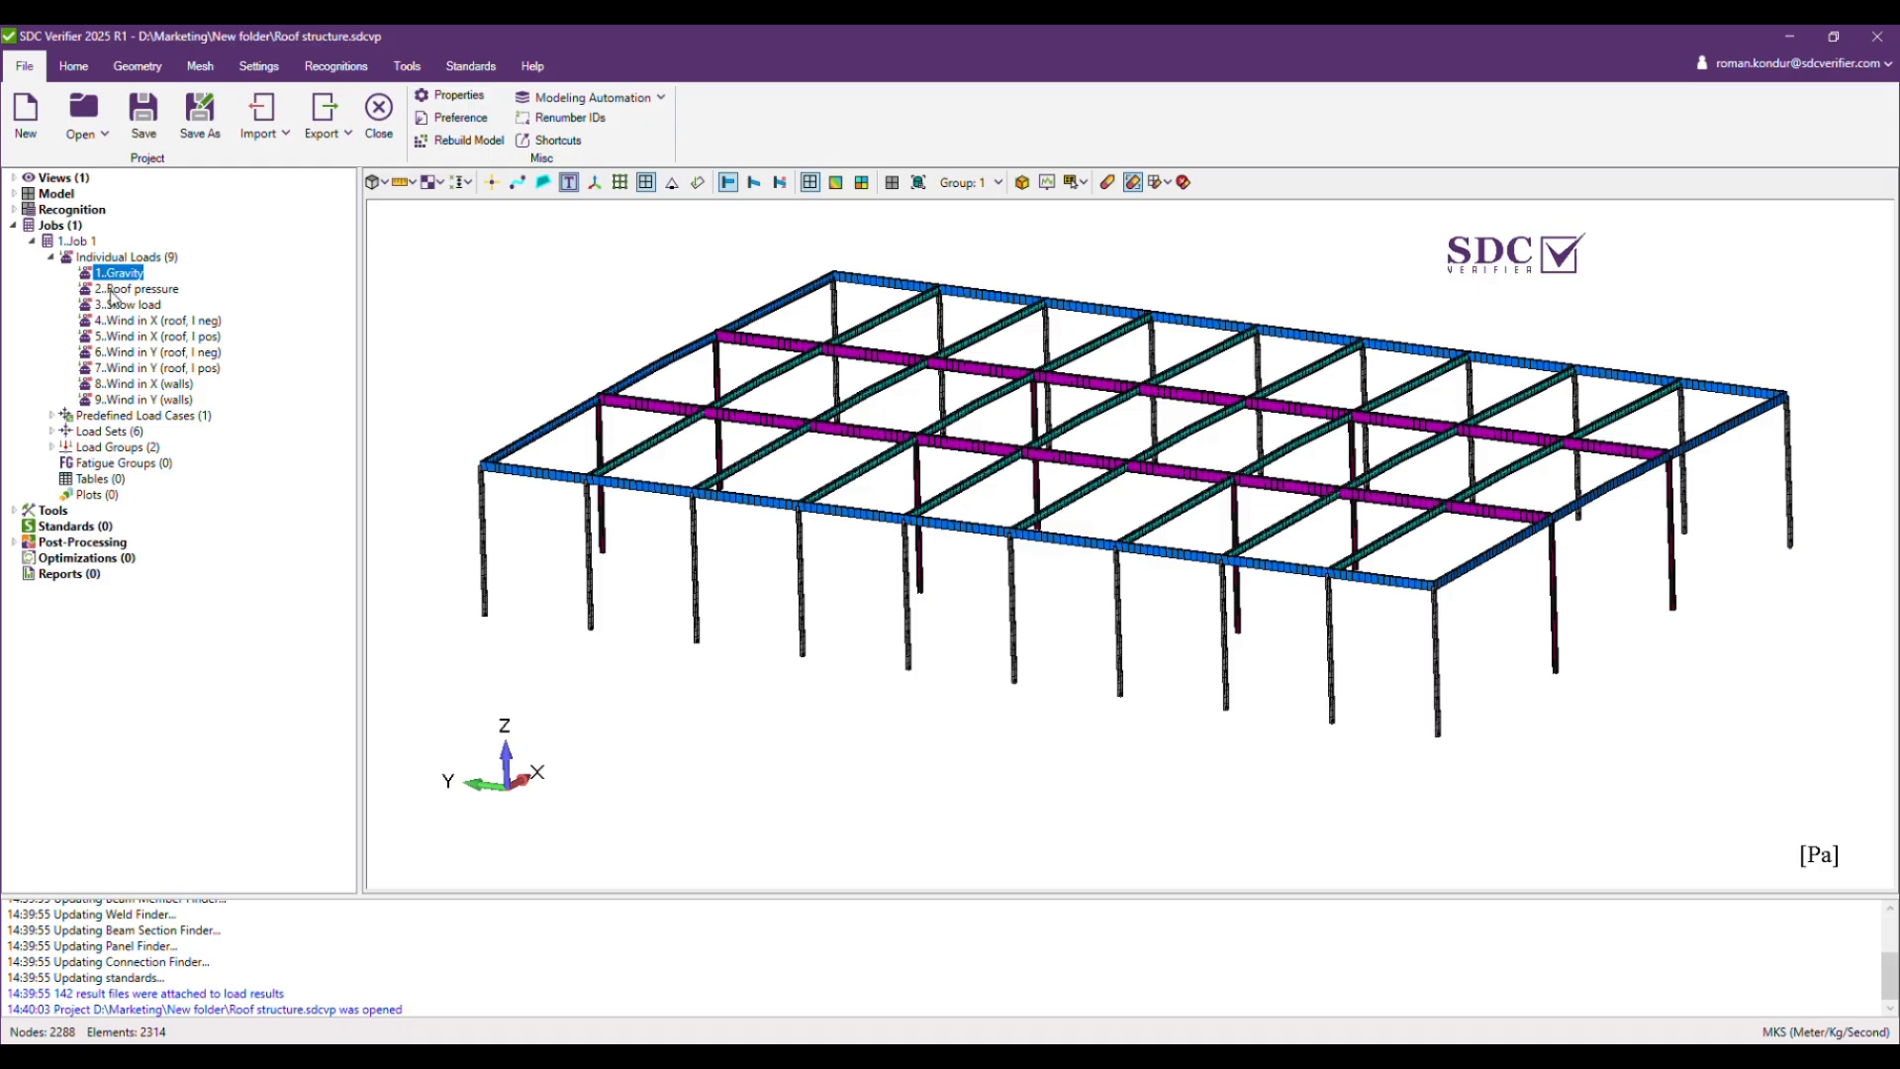
left_click(52, 431)
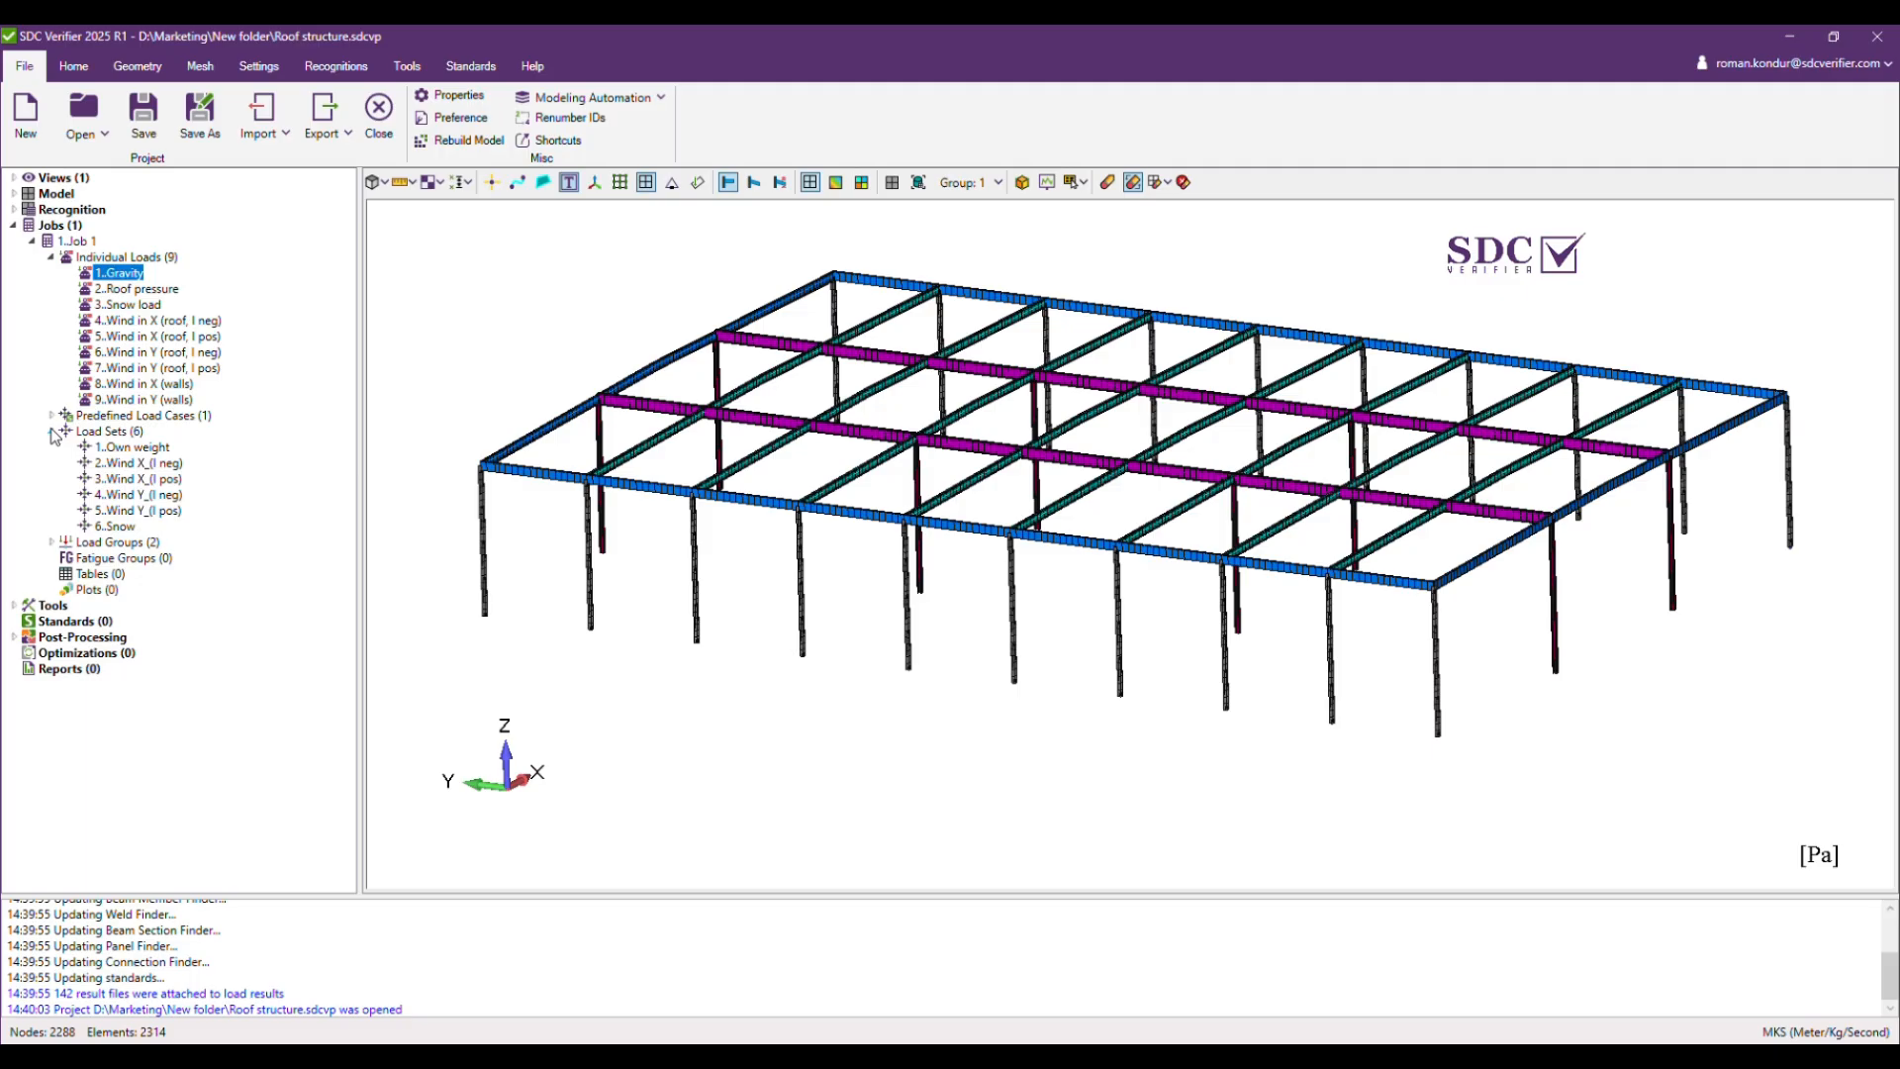
right_click(117, 439)
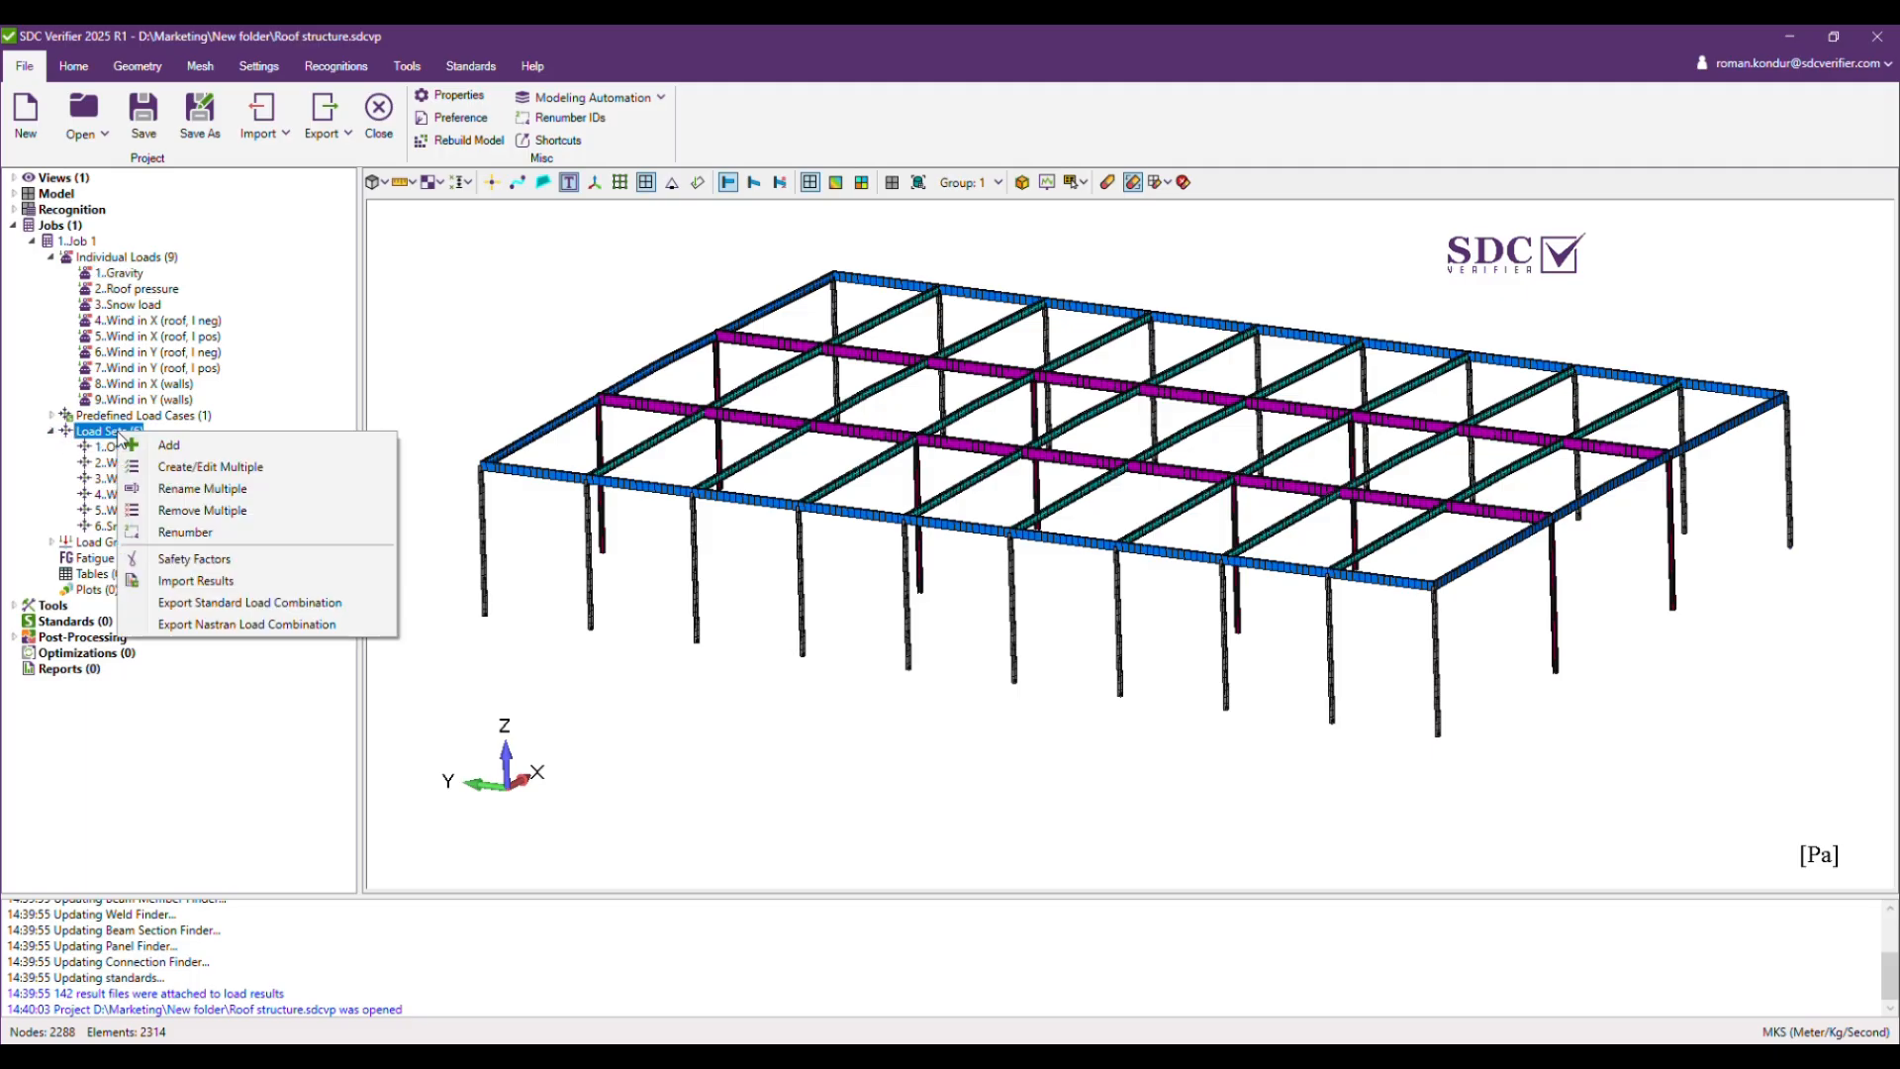
left_click(172, 465)
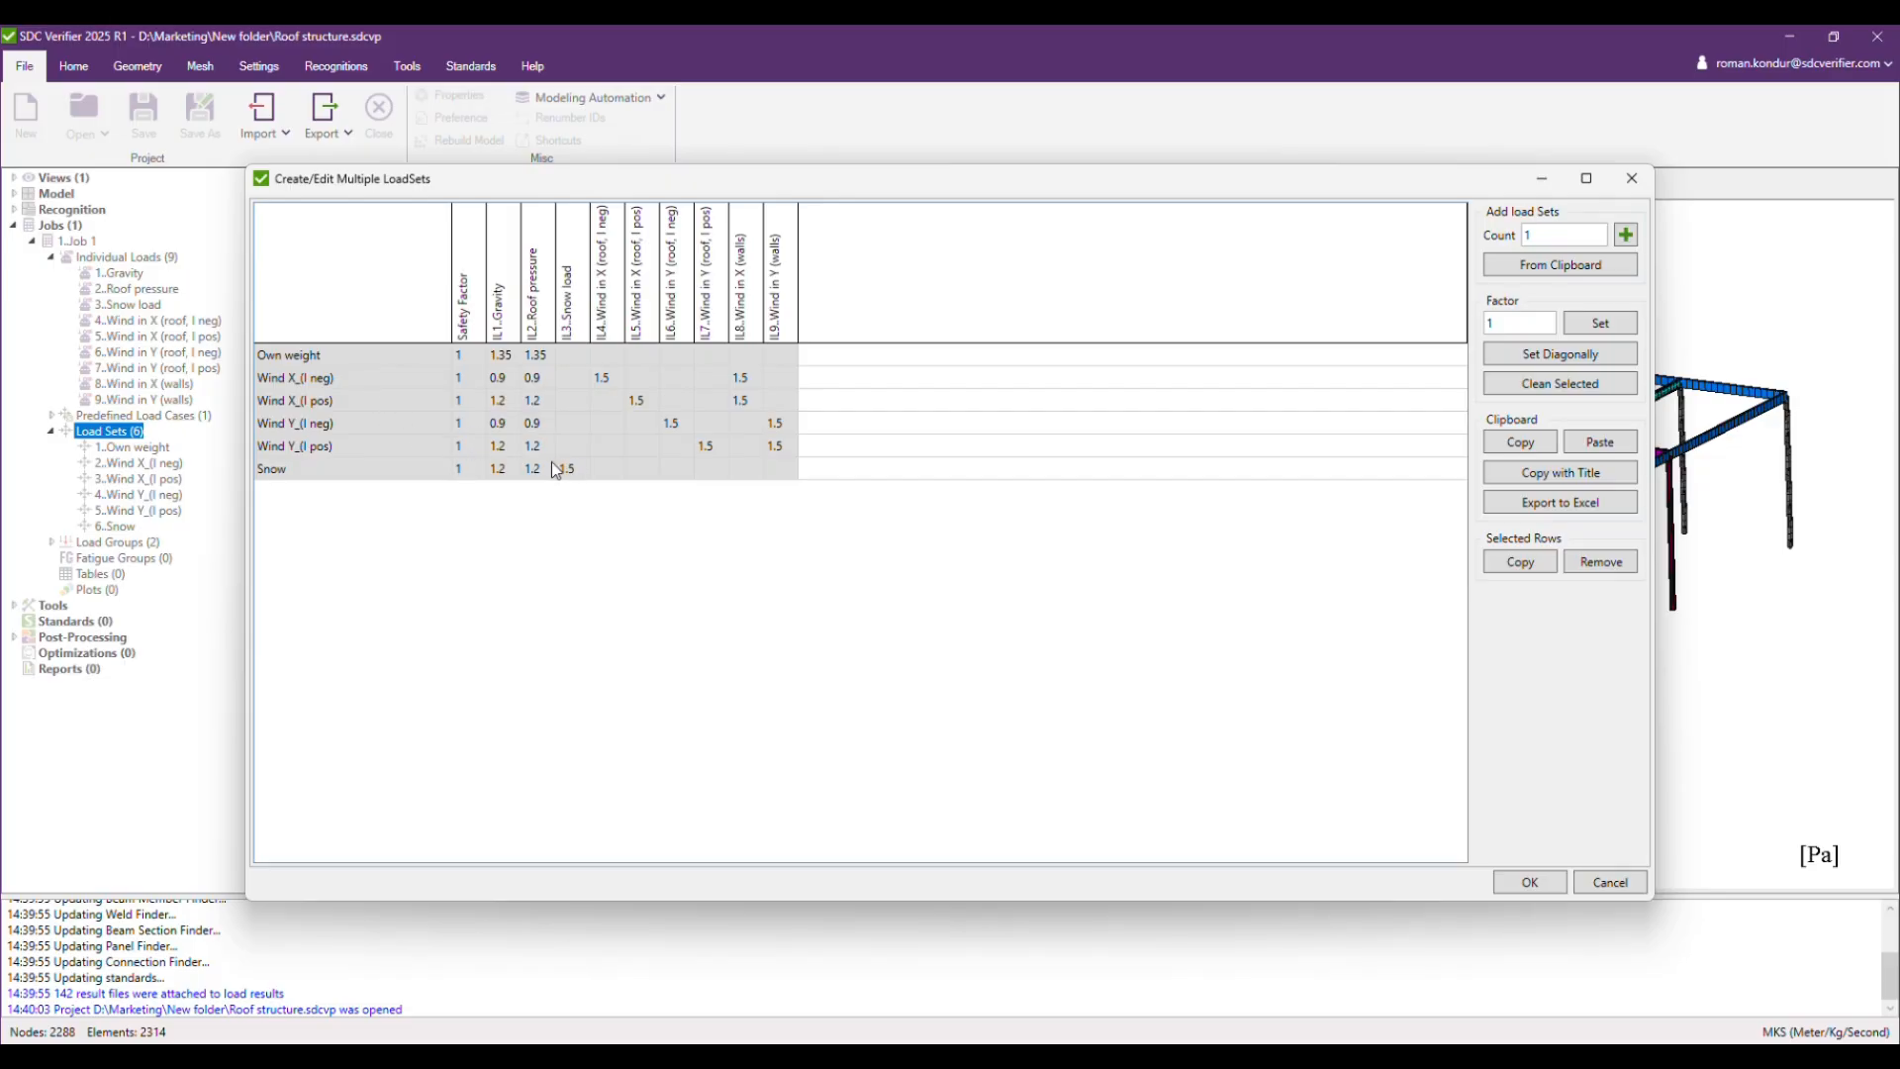
left_click(1529, 882)
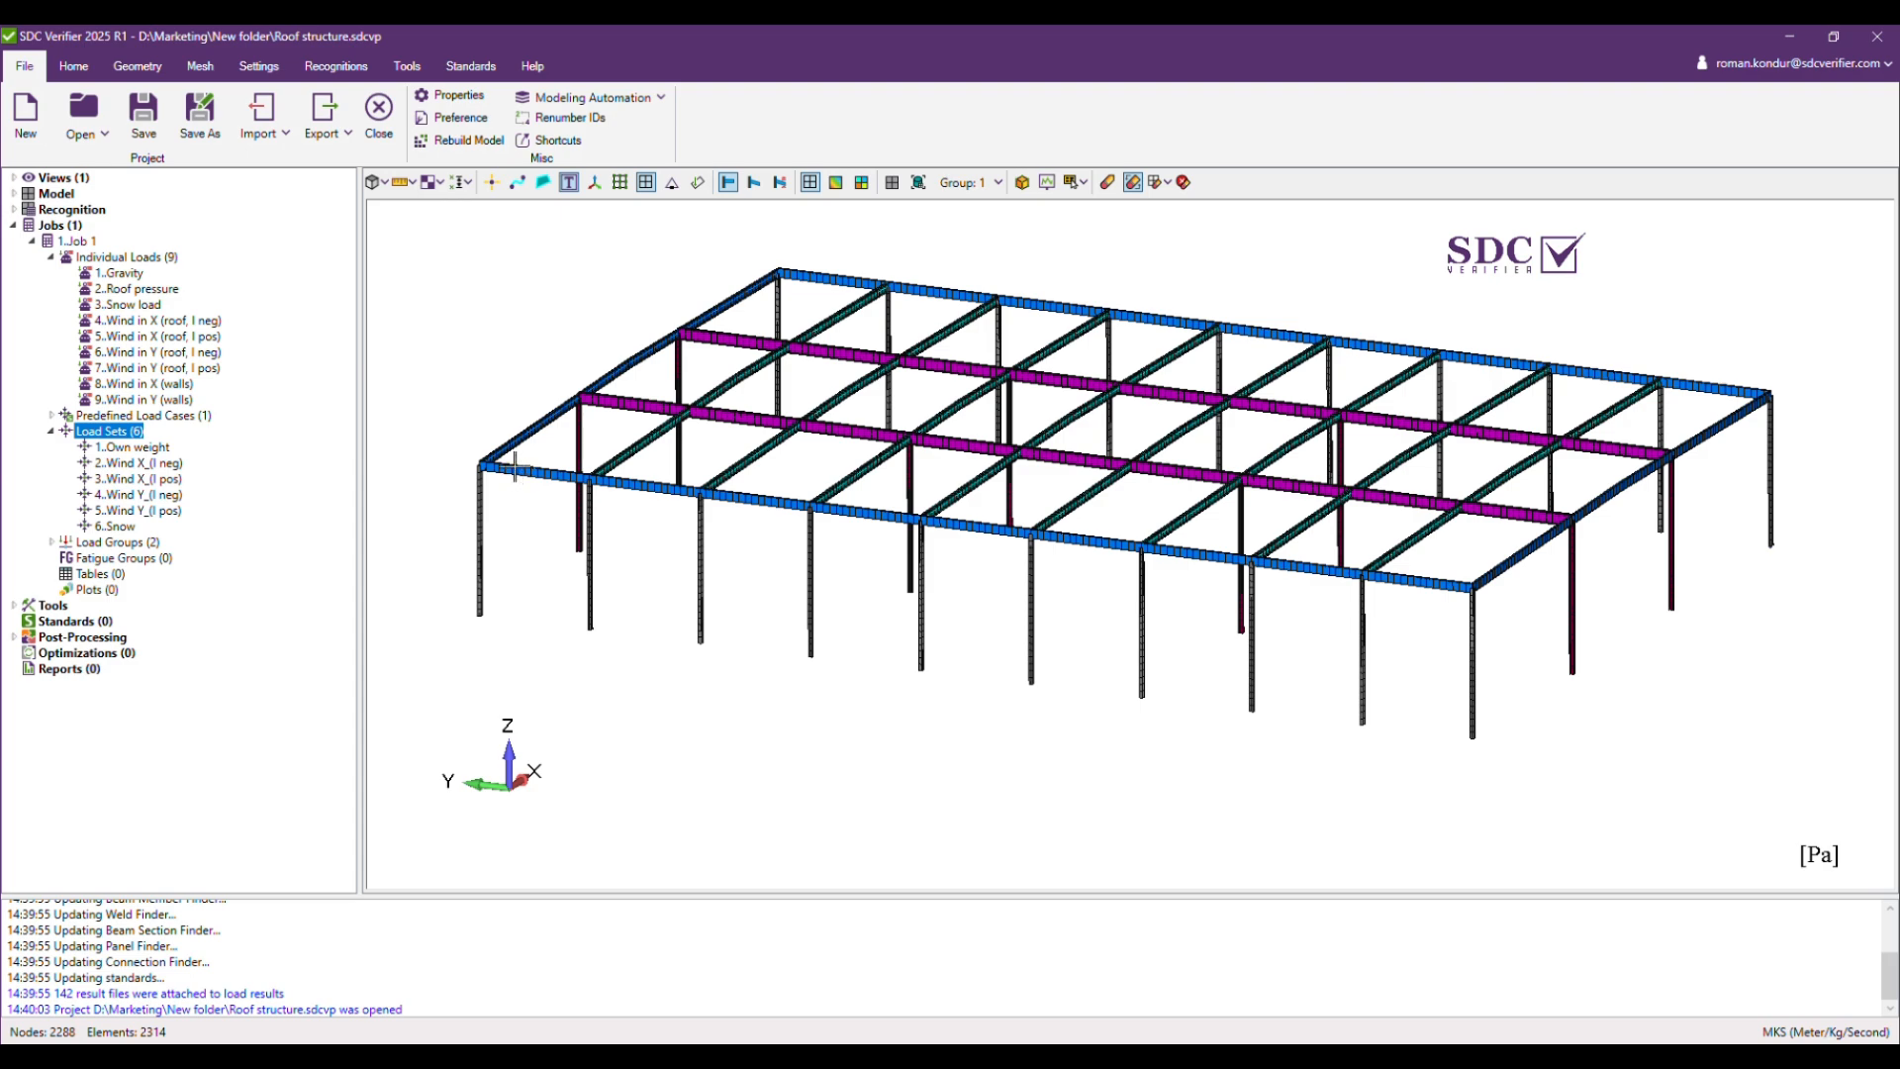
Run the analysis of Job 1 and hide the analysis monitor once the run is complete.
left_click(71, 242)
right_click(72, 245)
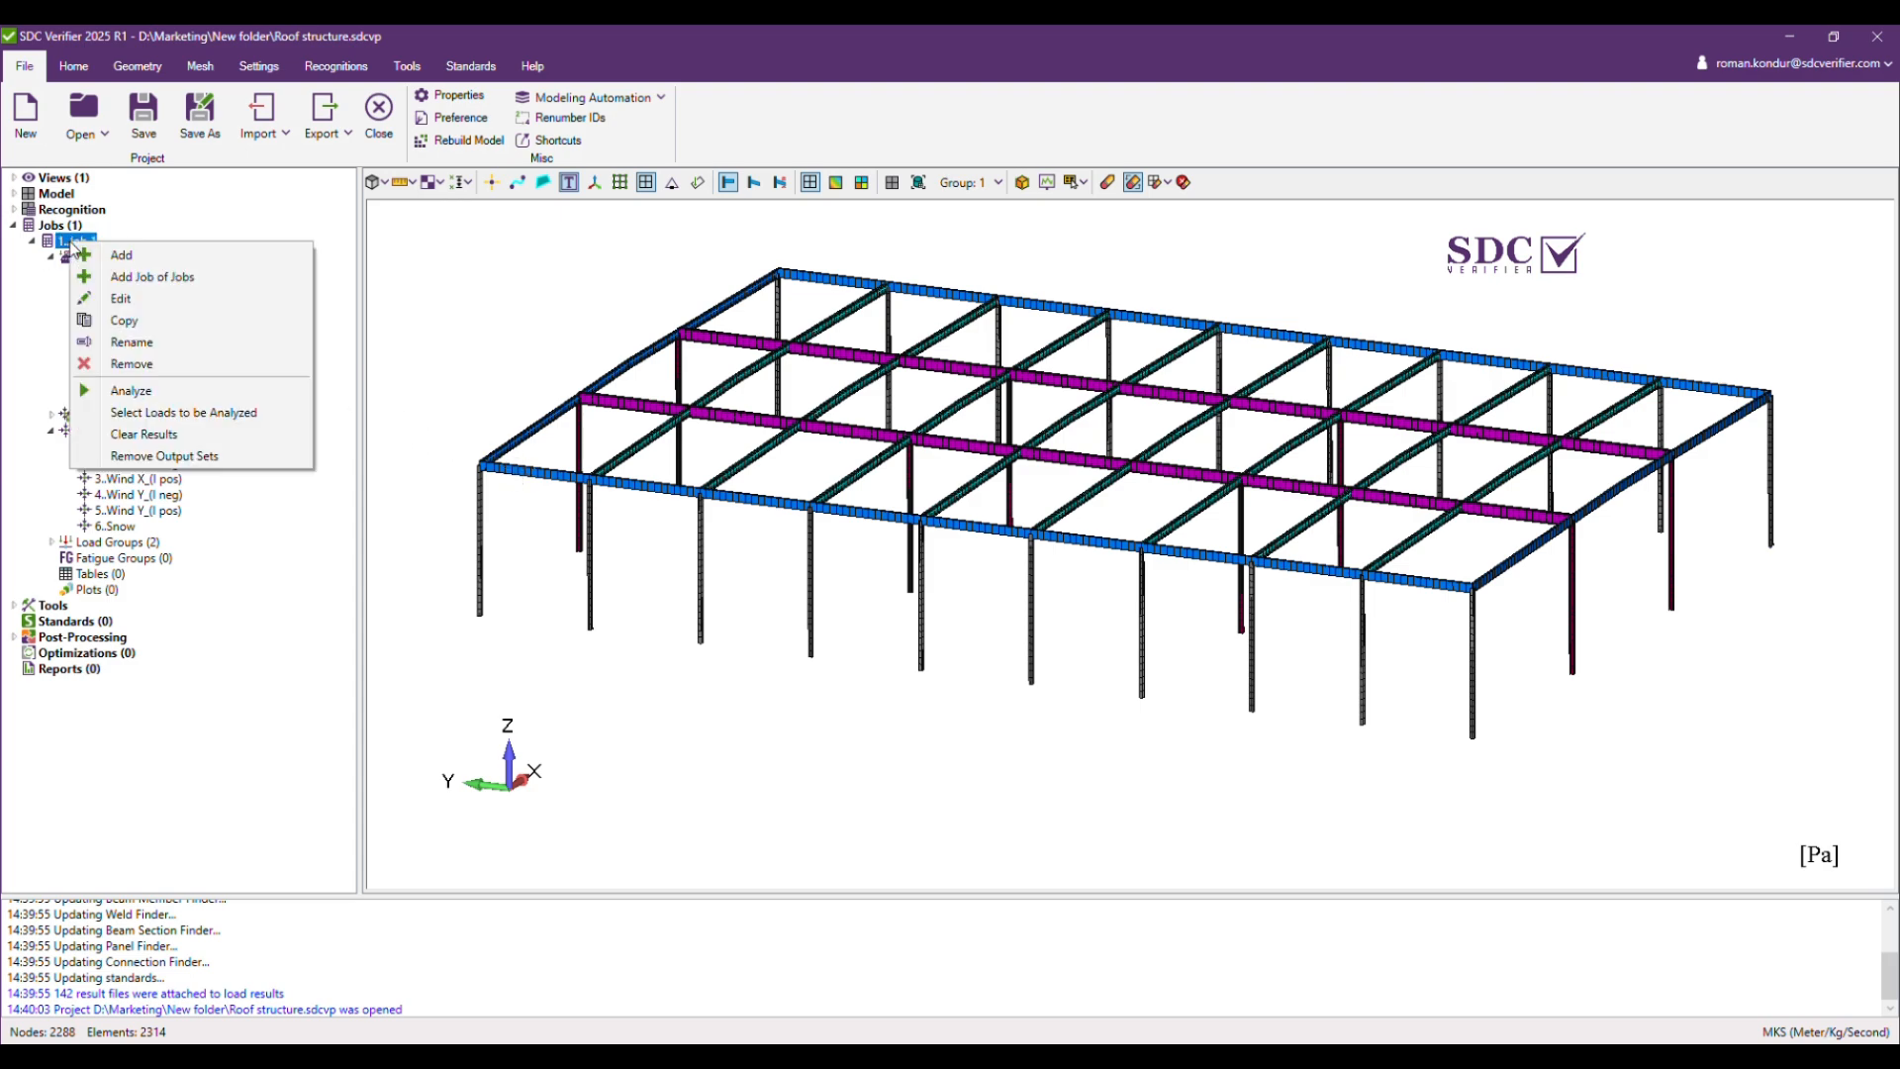
left_click(124, 396)
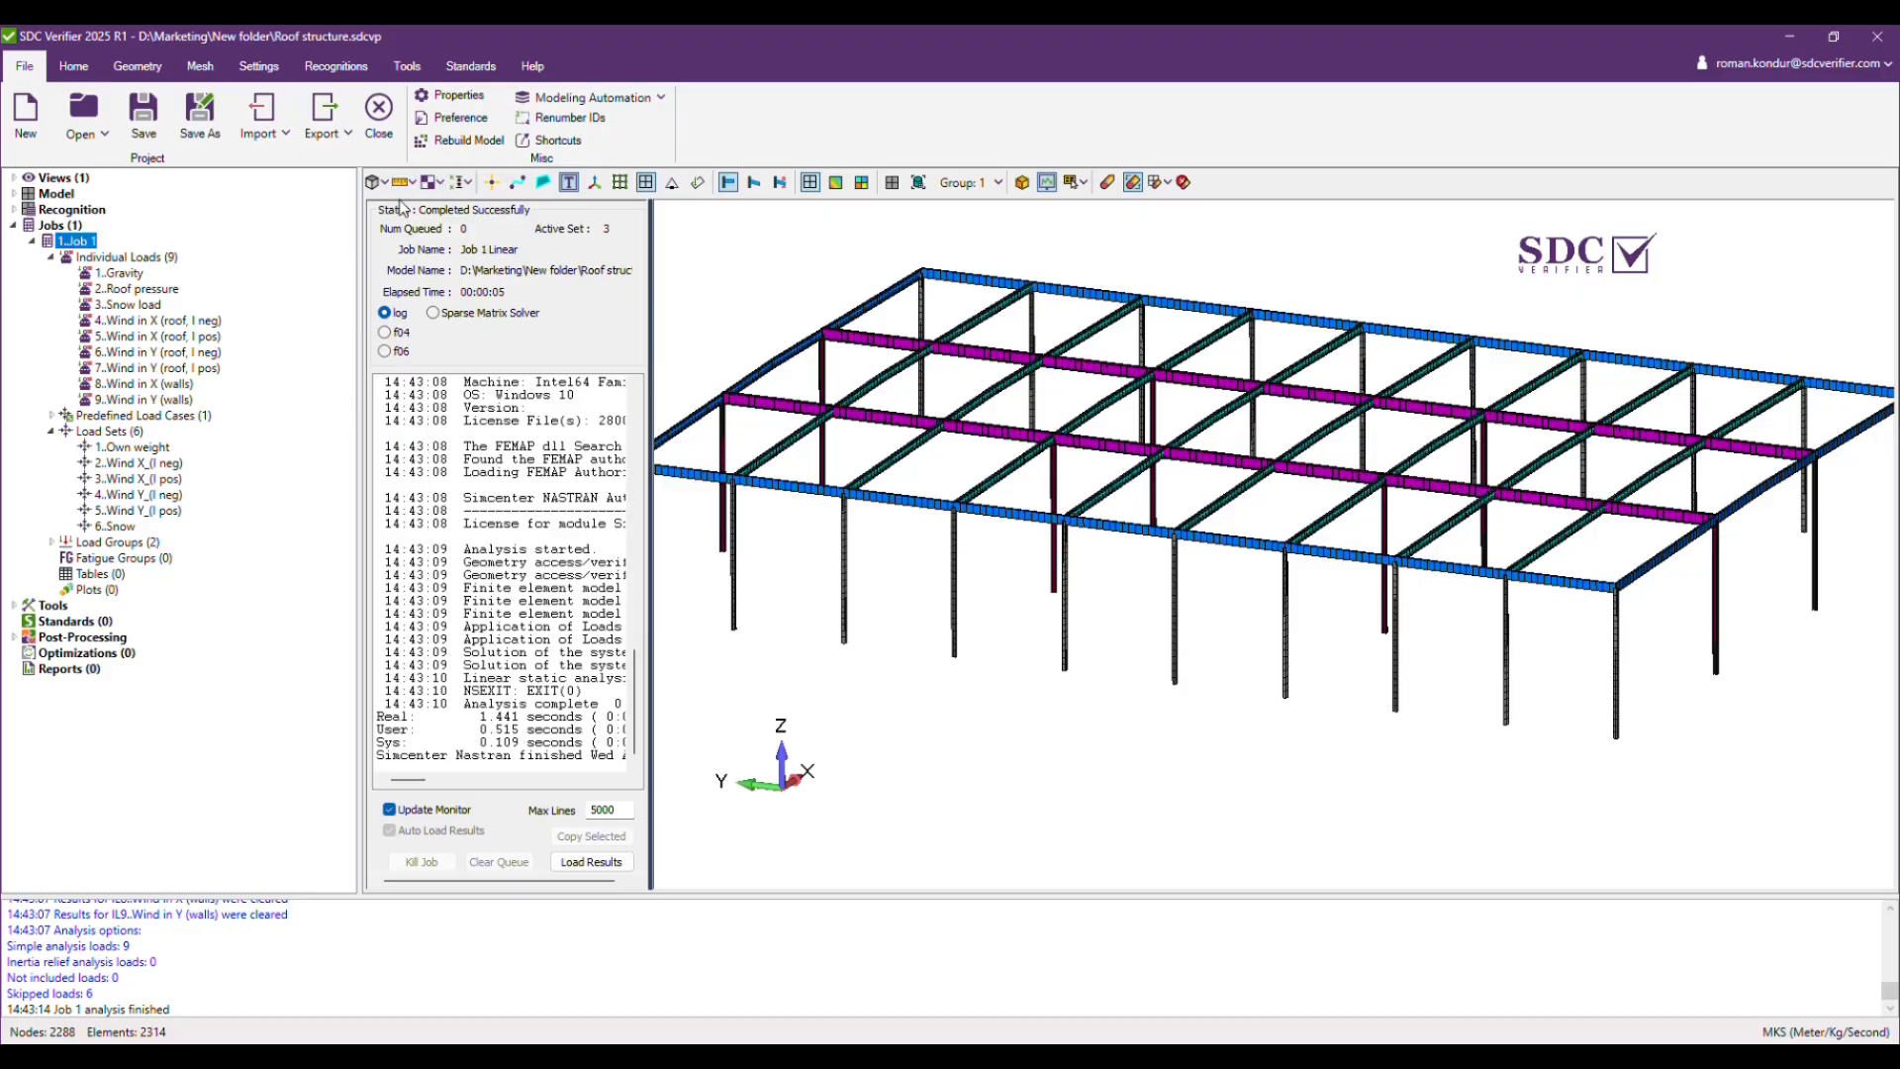
left_click(1047, 183)
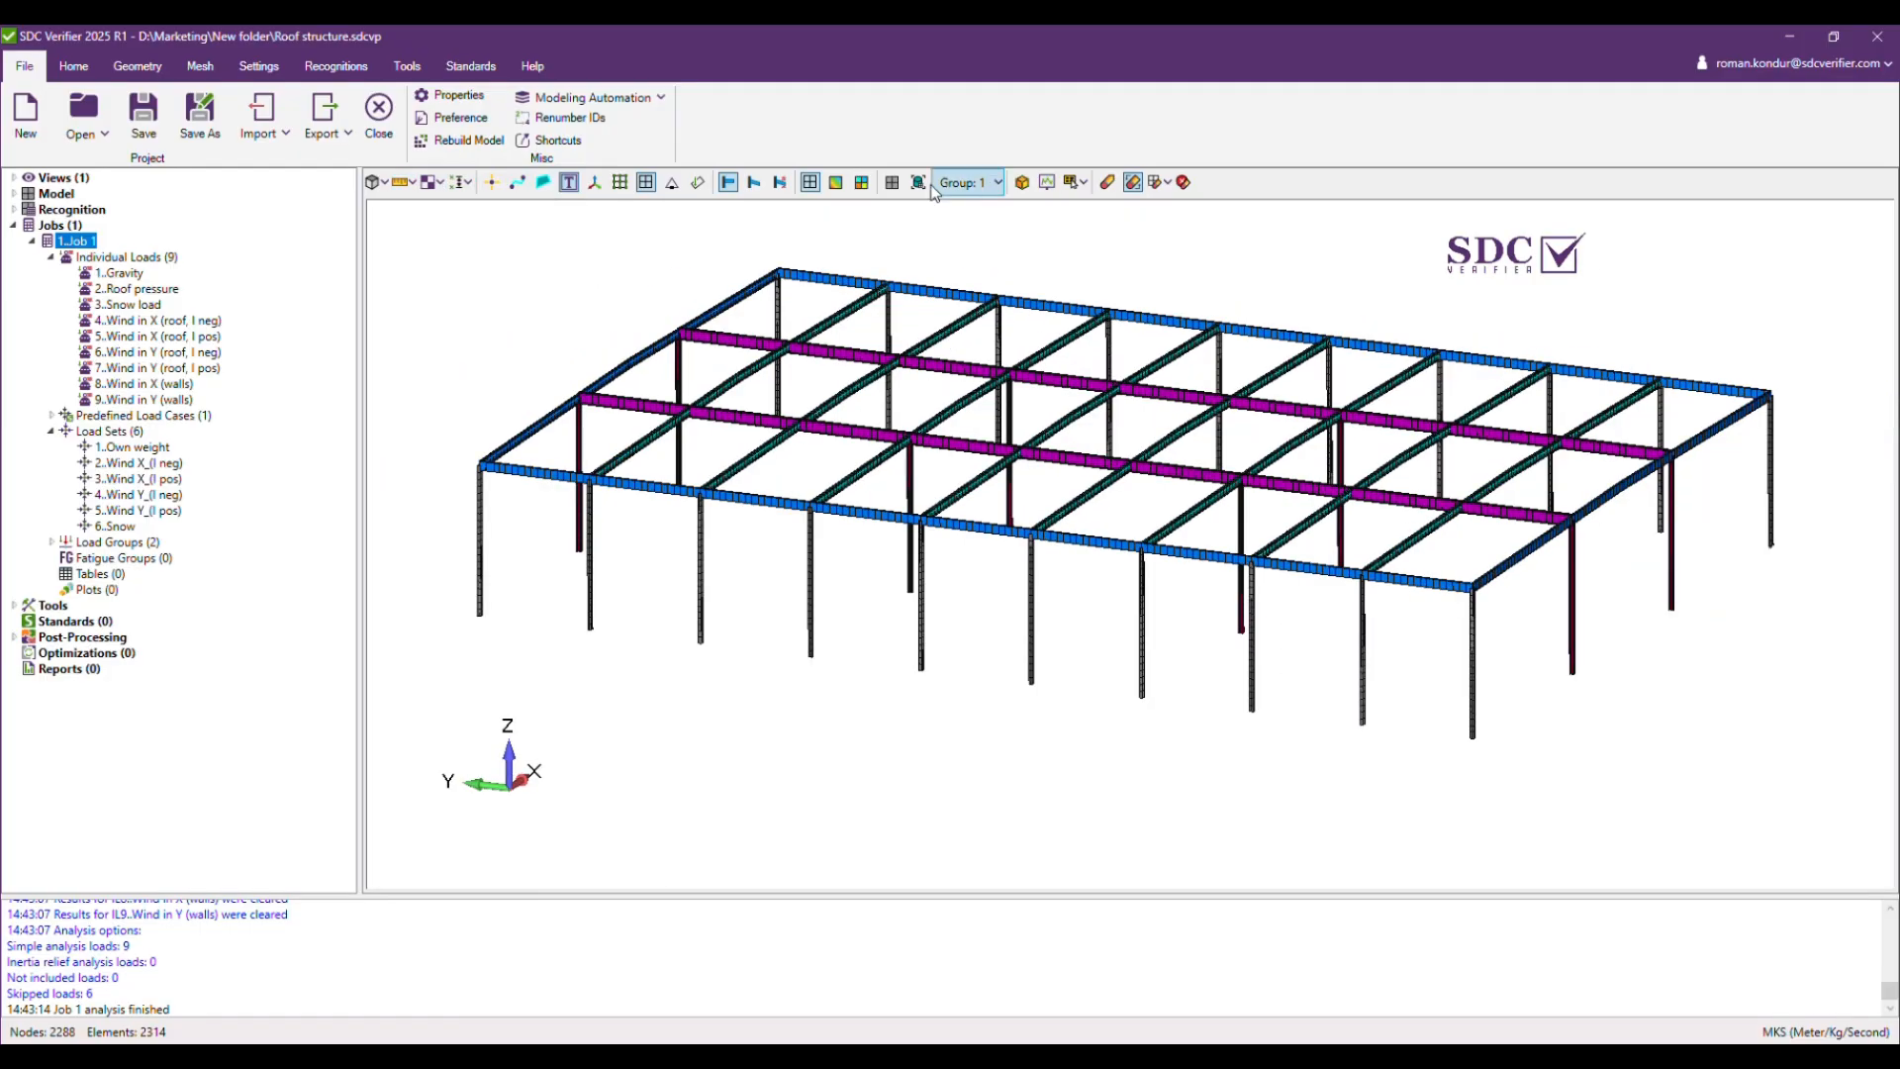
Create a contour plot of absolute equivalent stress for the Envelope (LS) load group on all entities.
left_click(53, 543)
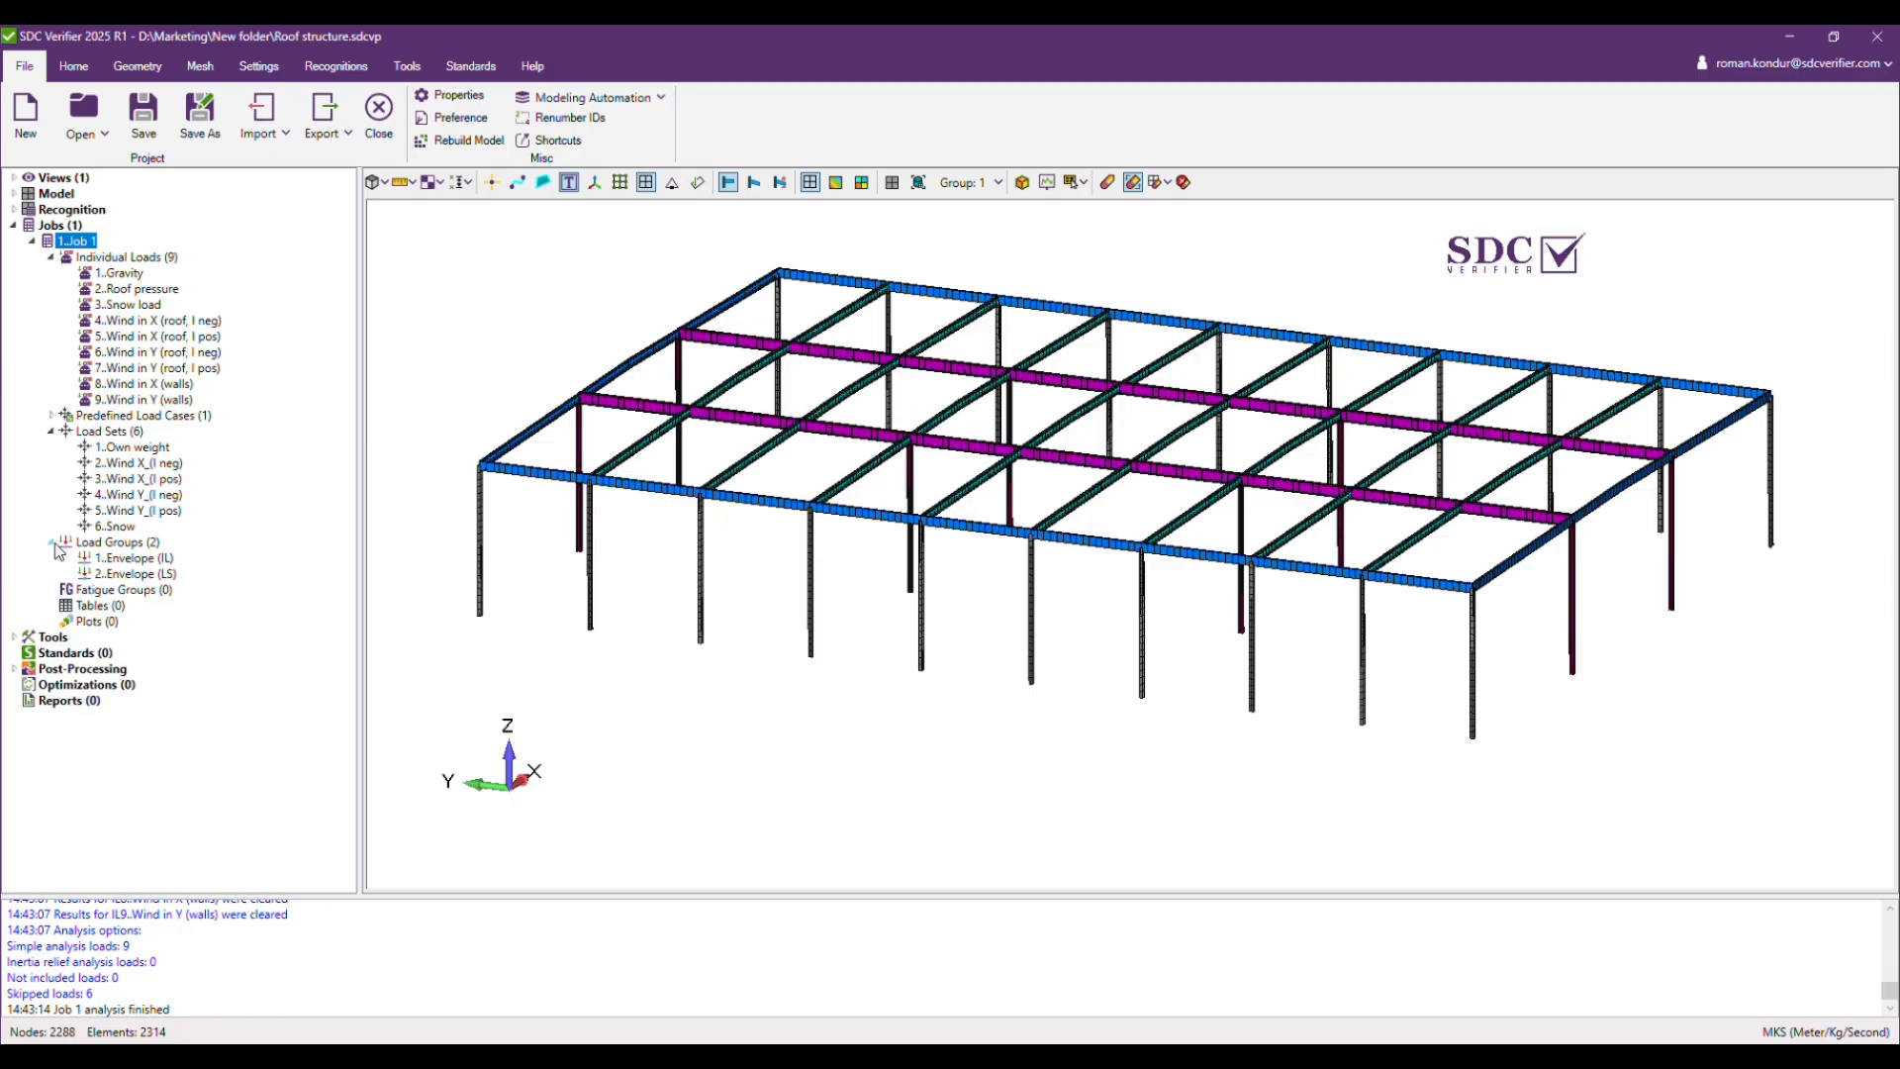
middle_click_drag(764, 570, 733, 566)
left_click(127, 575)
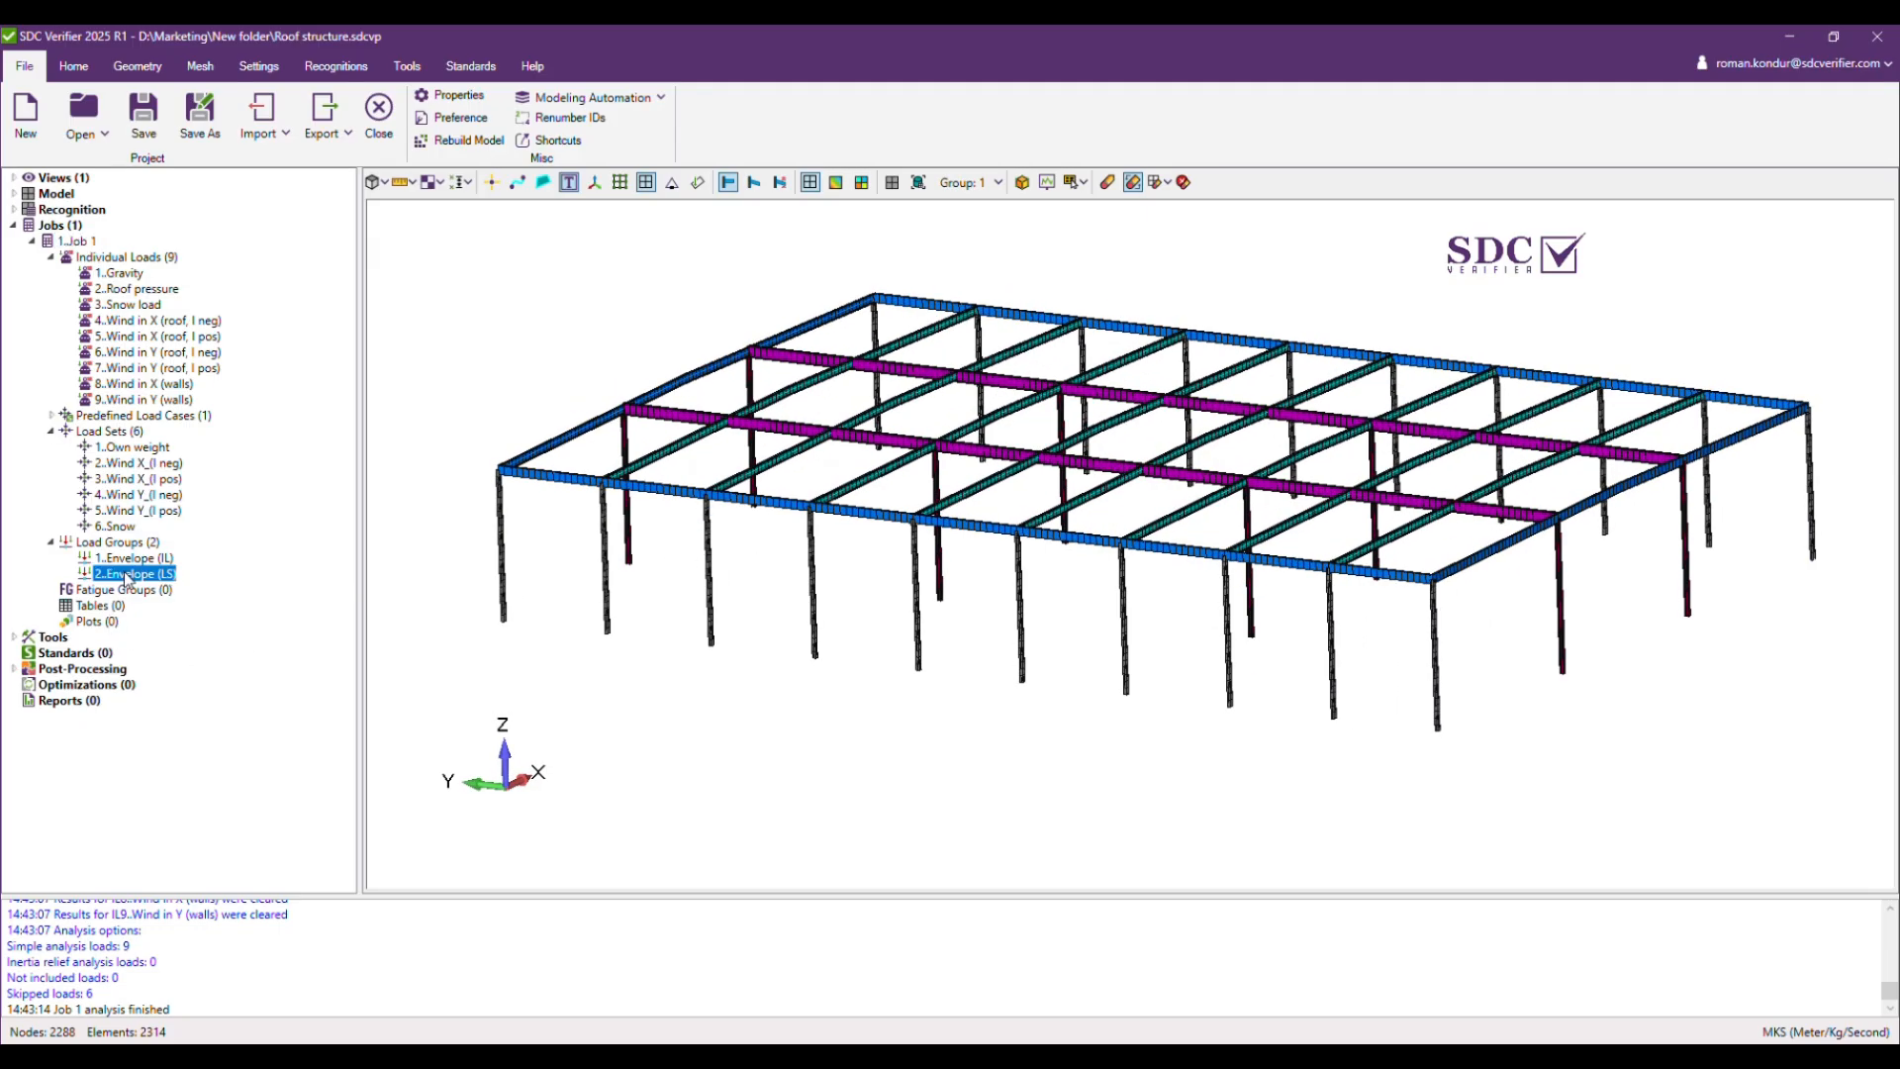
right_click(127, 579)
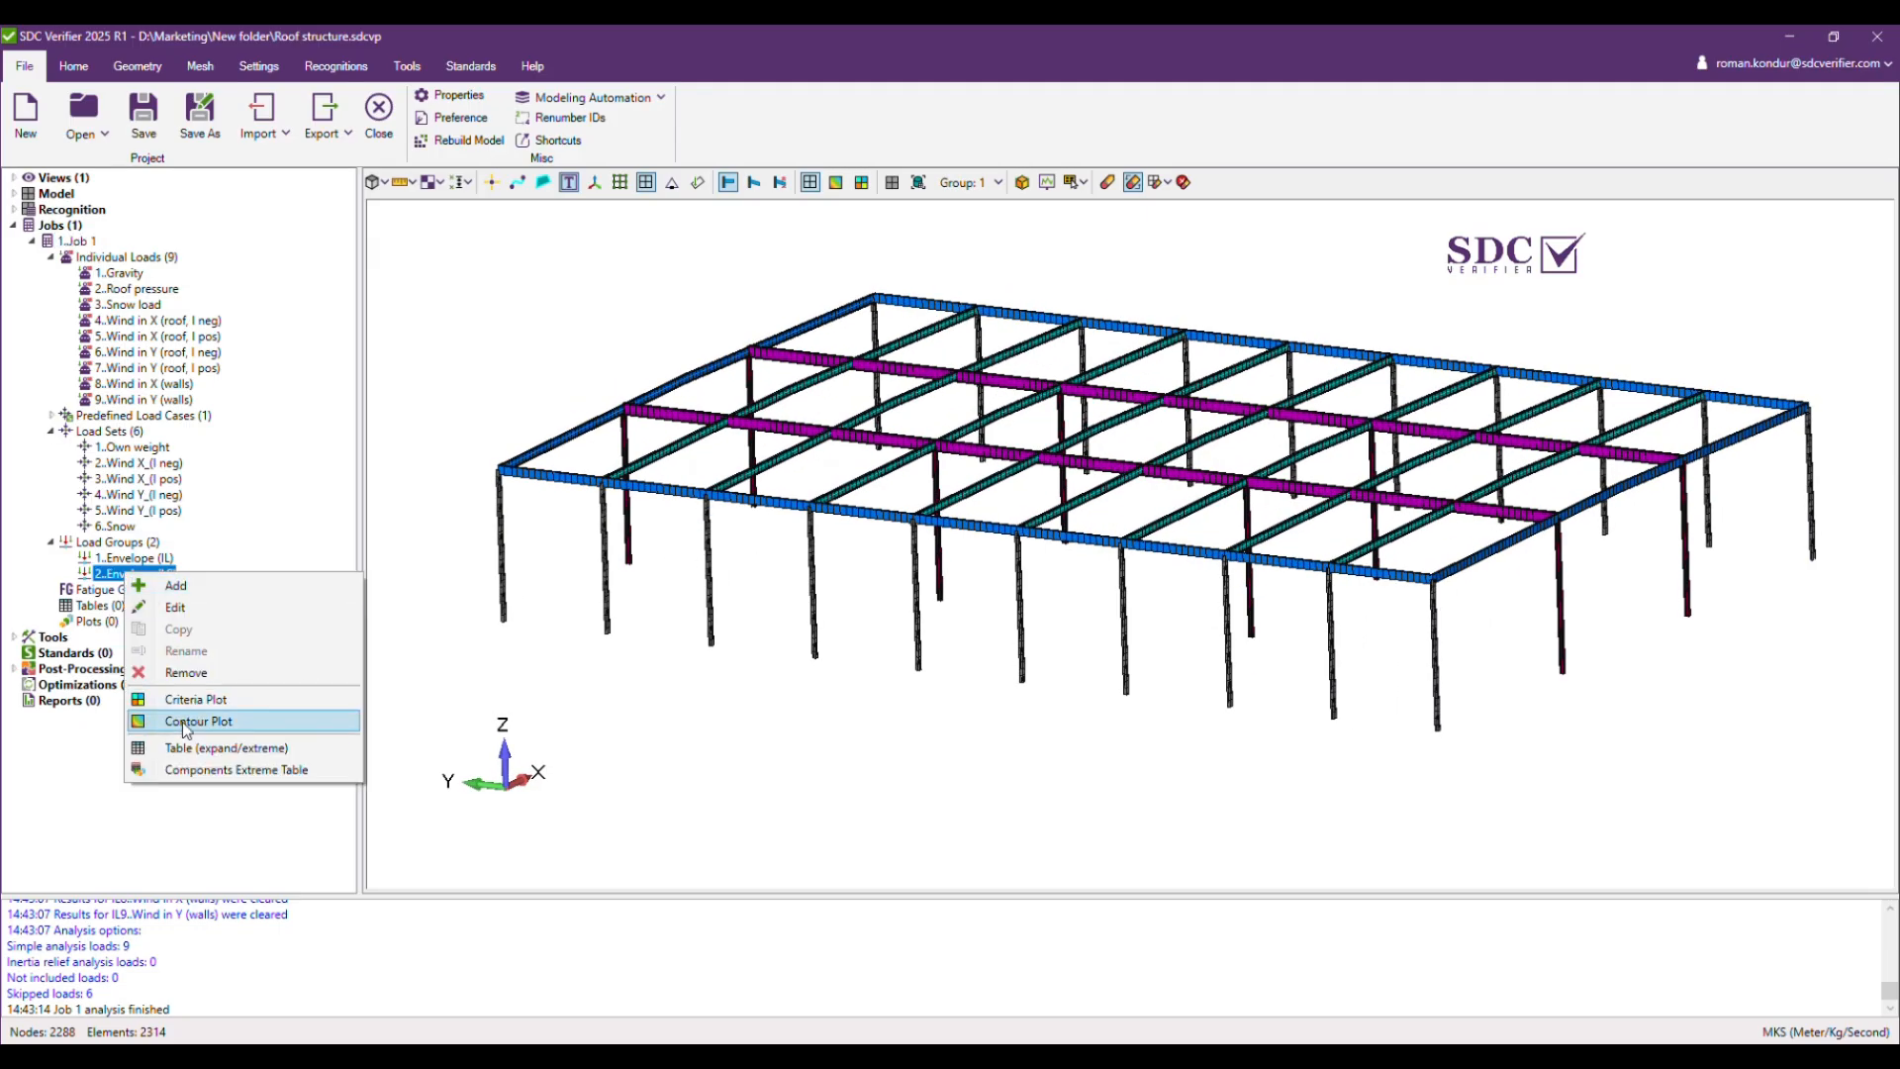
left_click(228, 721)
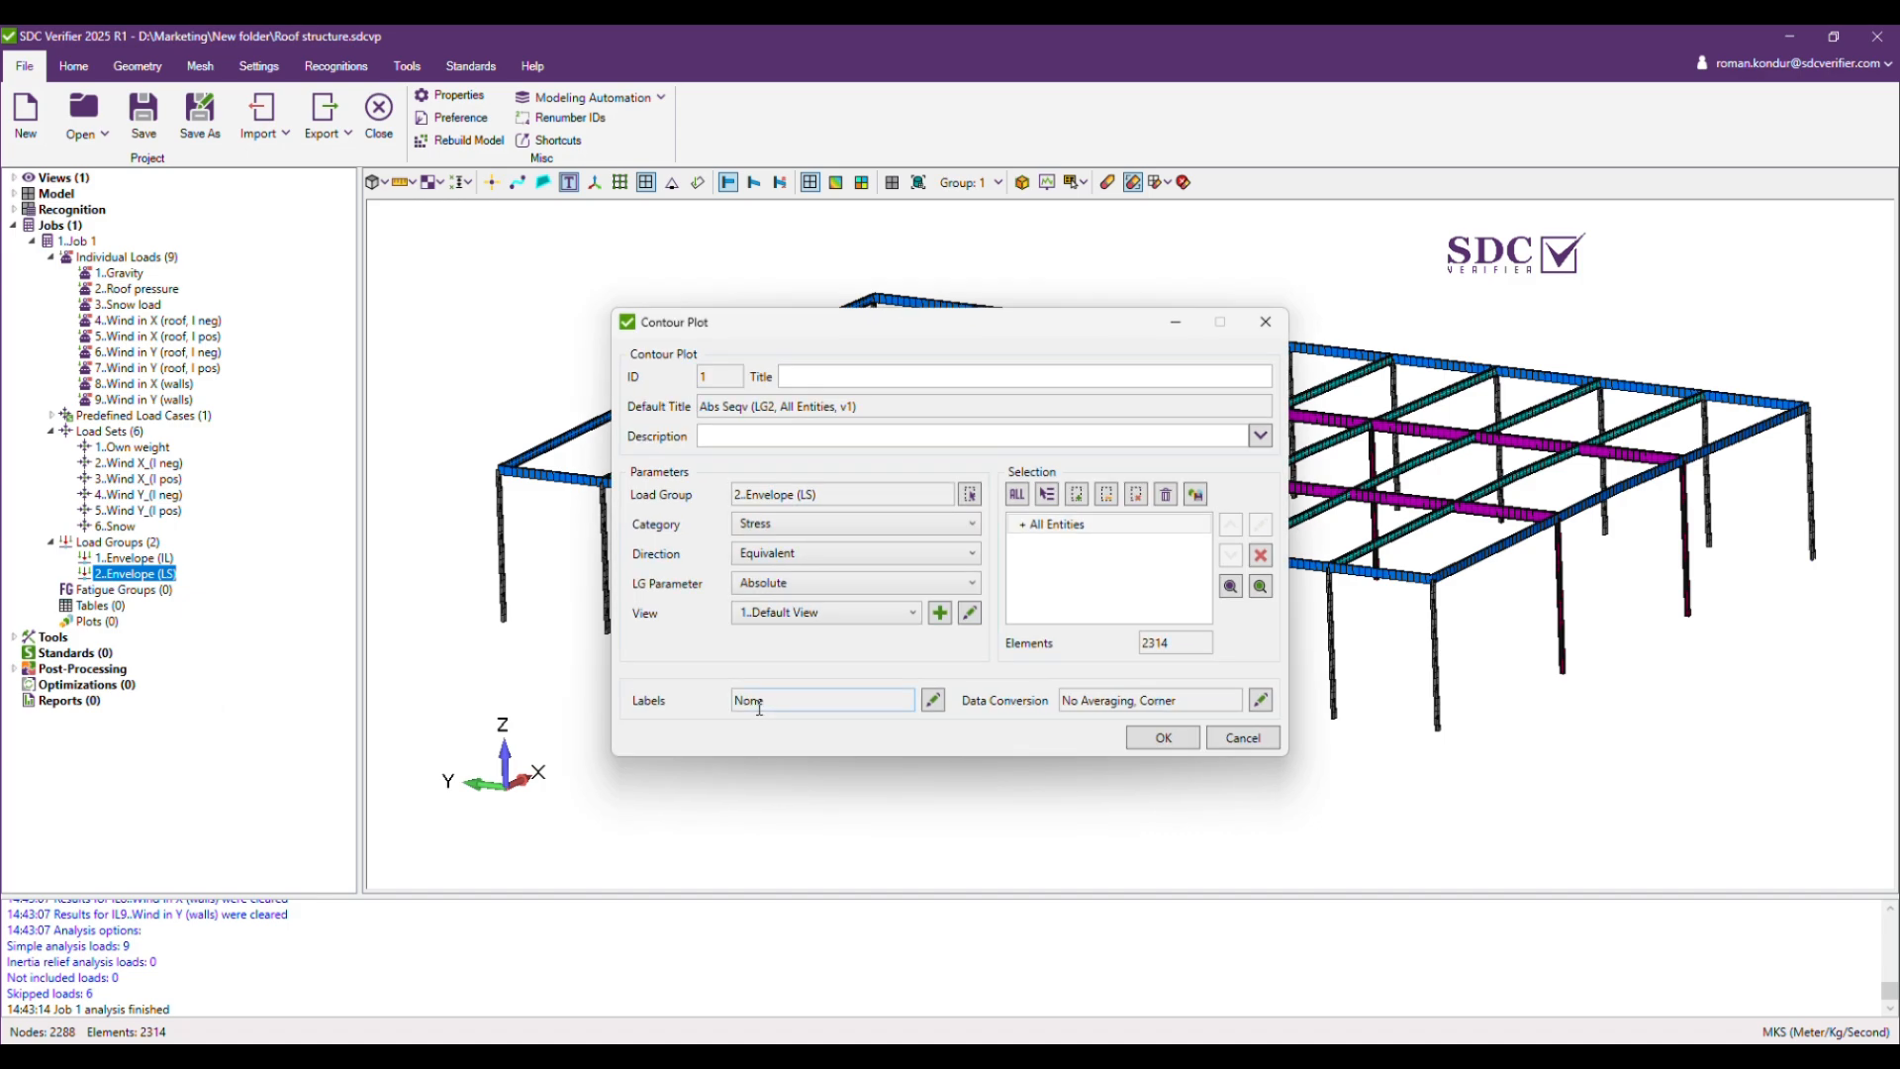
left_click(753, 524)
left_click(762, 539)
left_click(1154, 744)
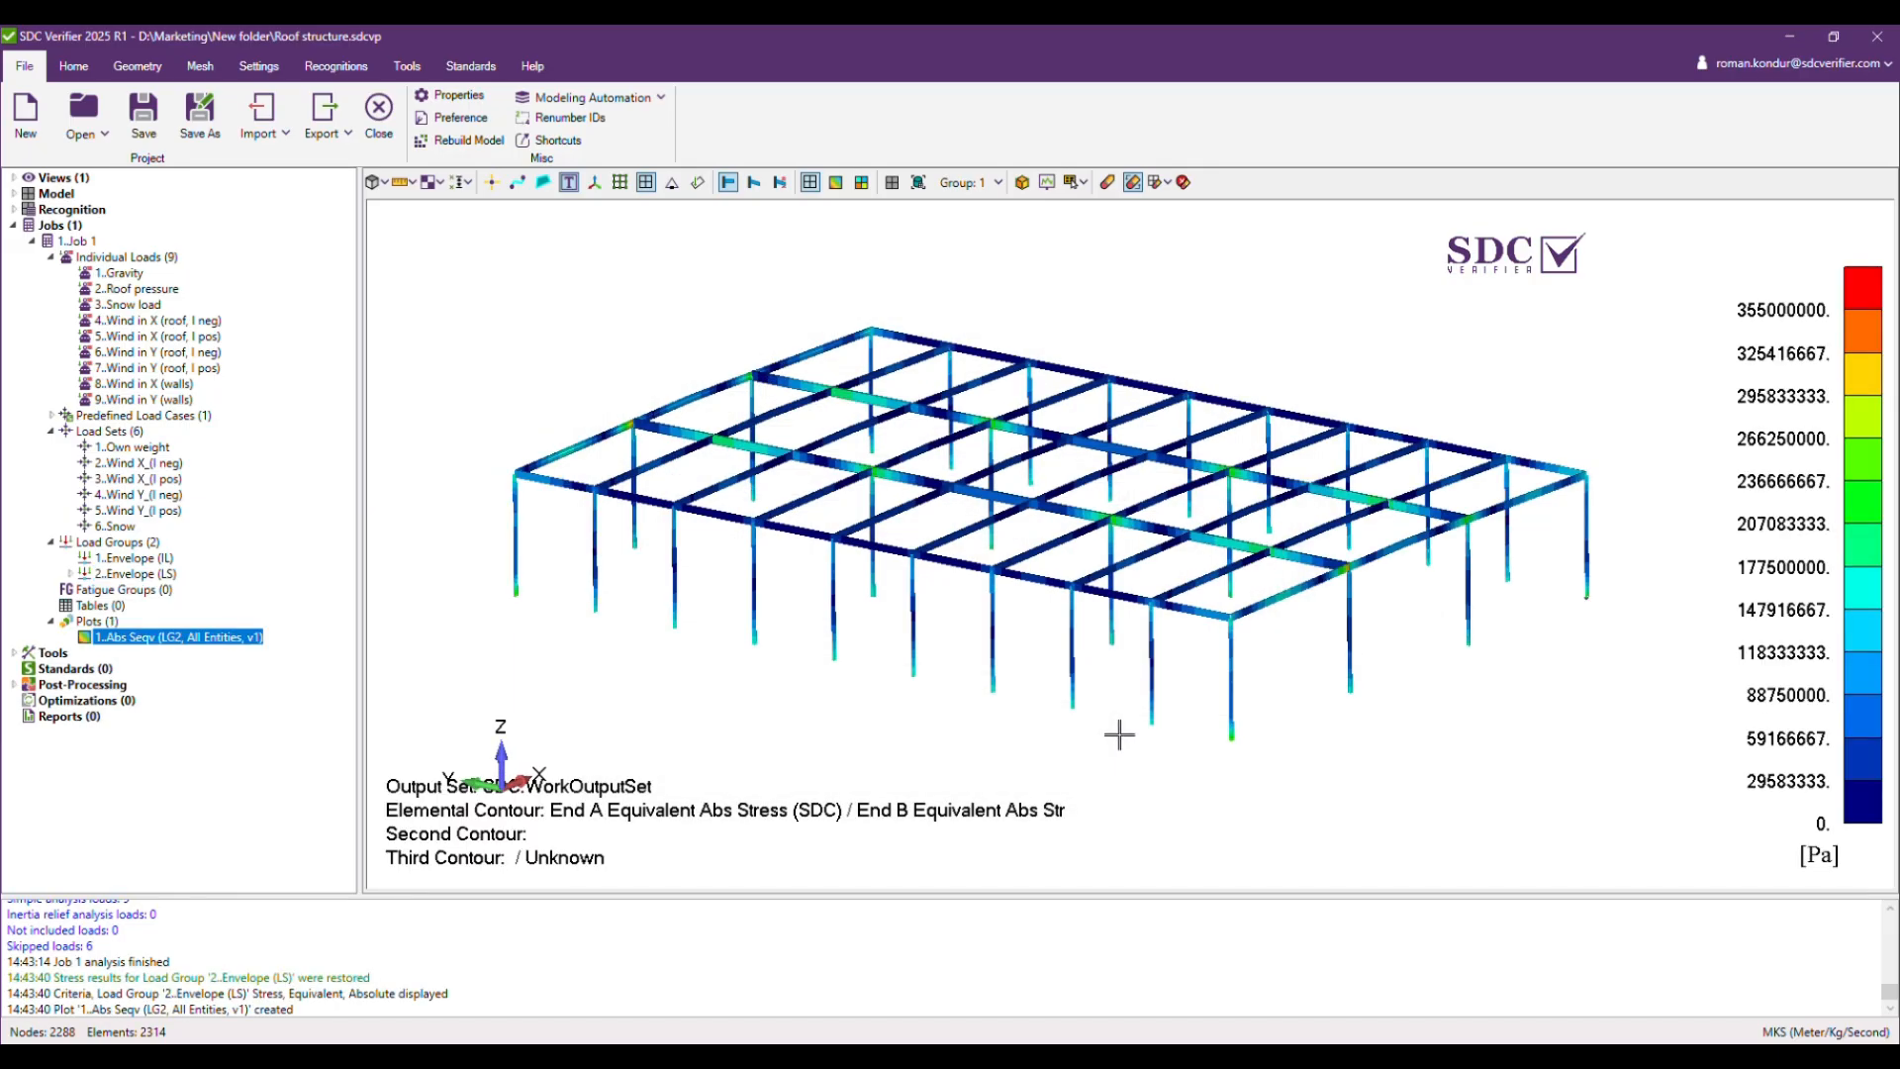
mouse_move(1021, 662)
middle_mouse_down()
mouse_move(983, 646)
mouse_move(994, 634)
mouse_move(1012, 679)
mouse_move(1006, 658)
middle_mouse_up()
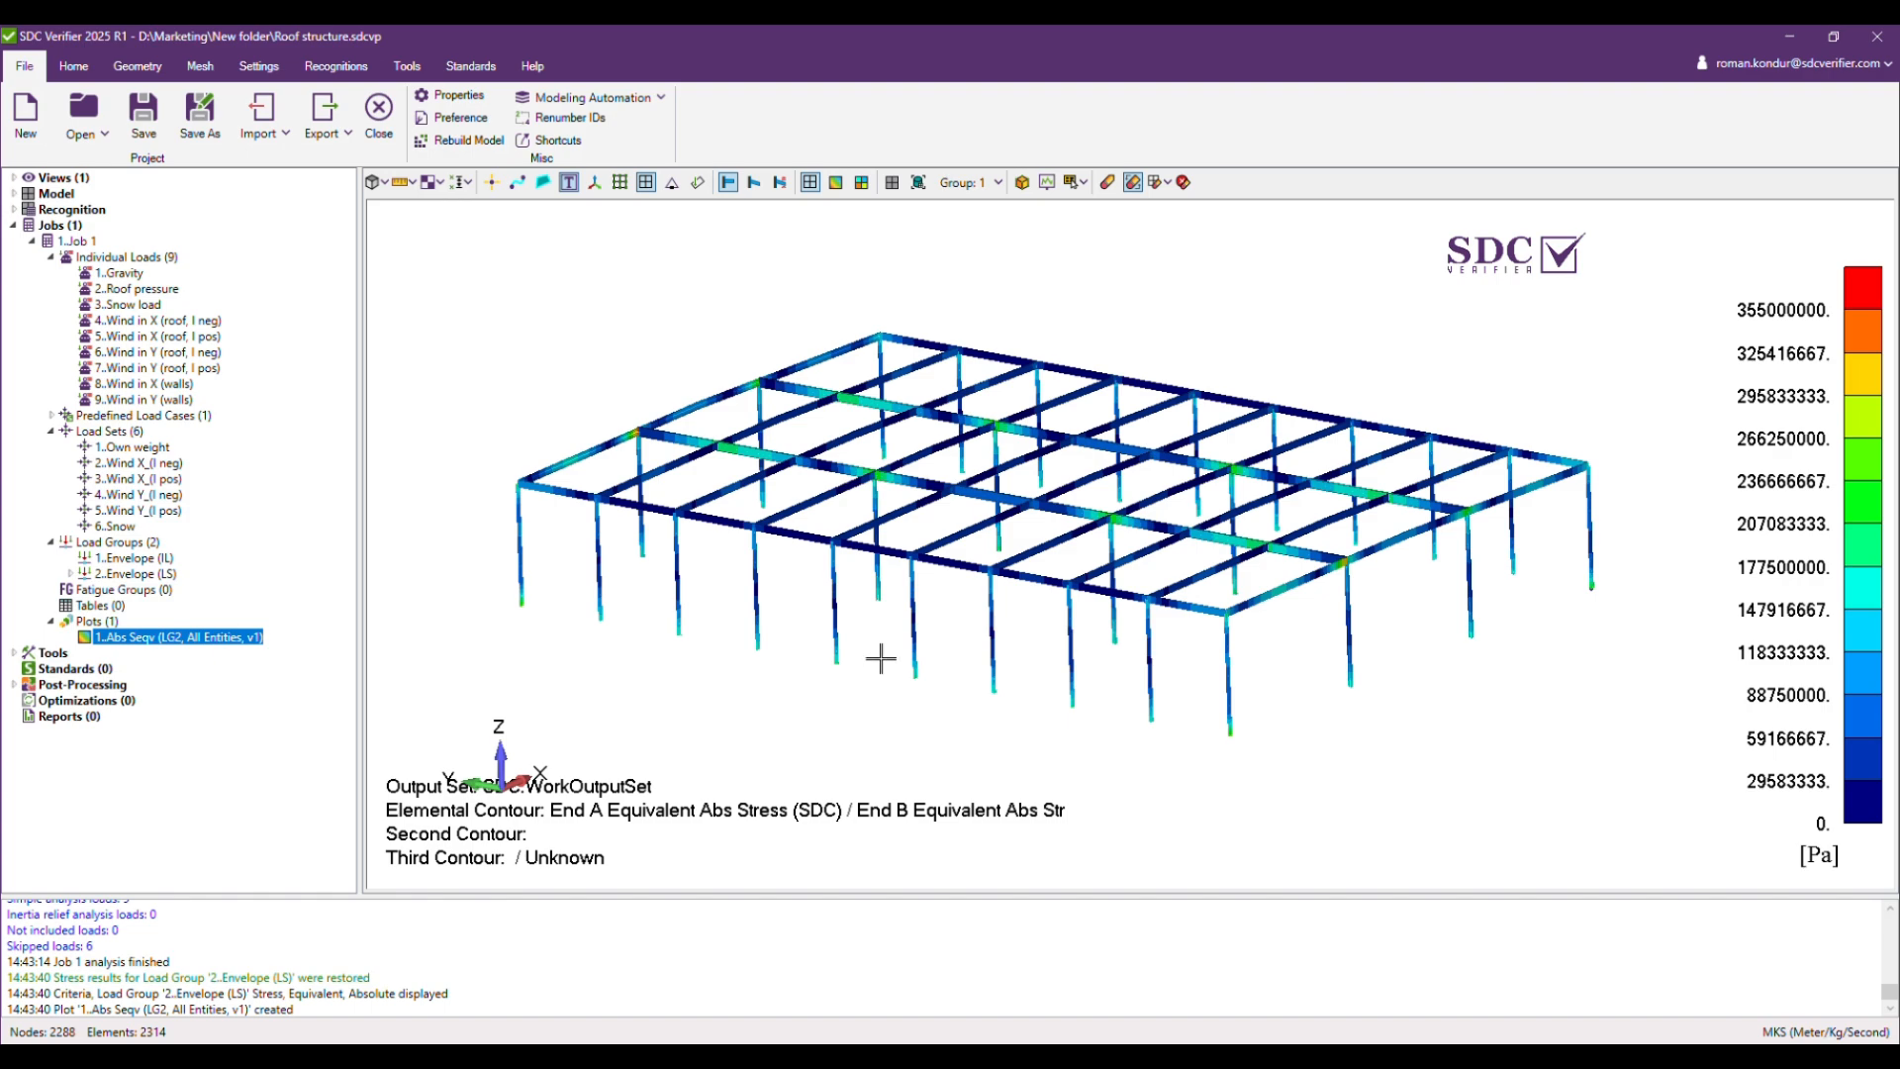
Start adding a Eurocode3 Members (EN 1993-1-1, 2005) standard to the project.
left_click(51, 621)
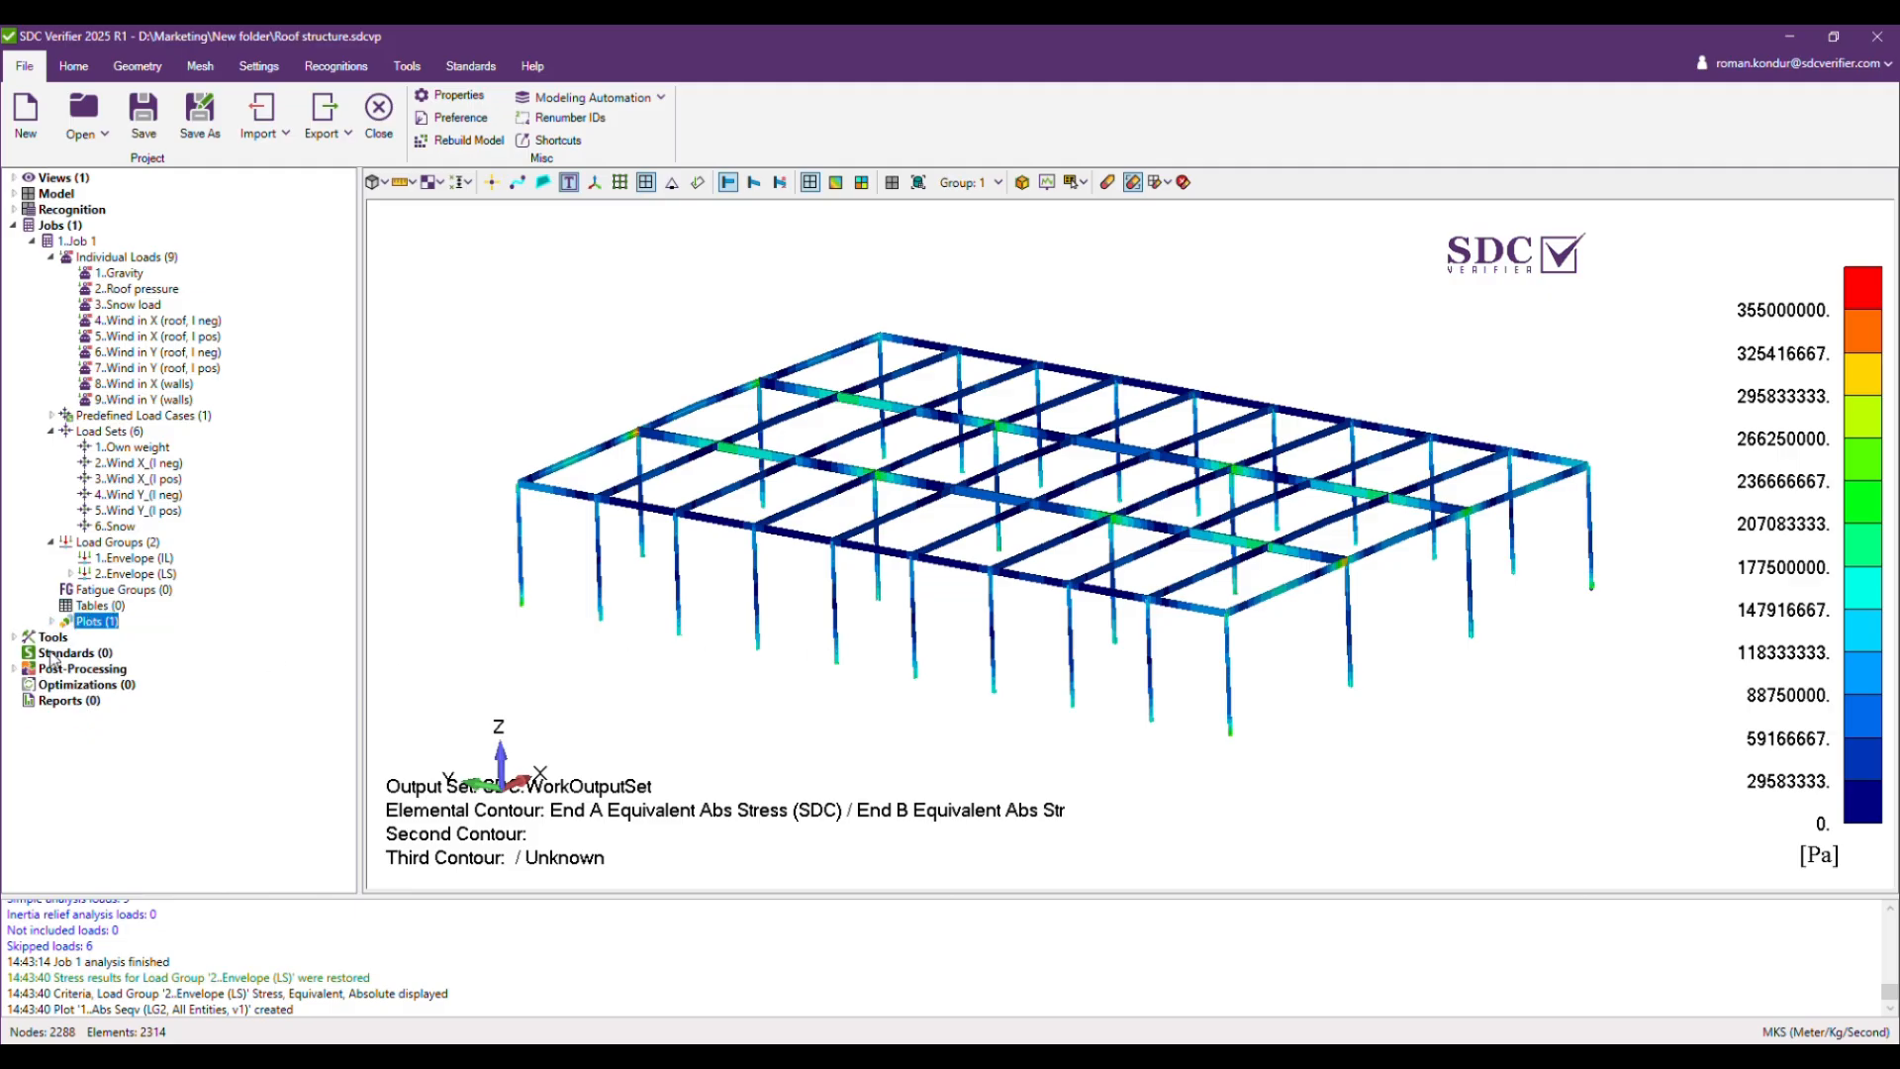
left_click(61, 655)
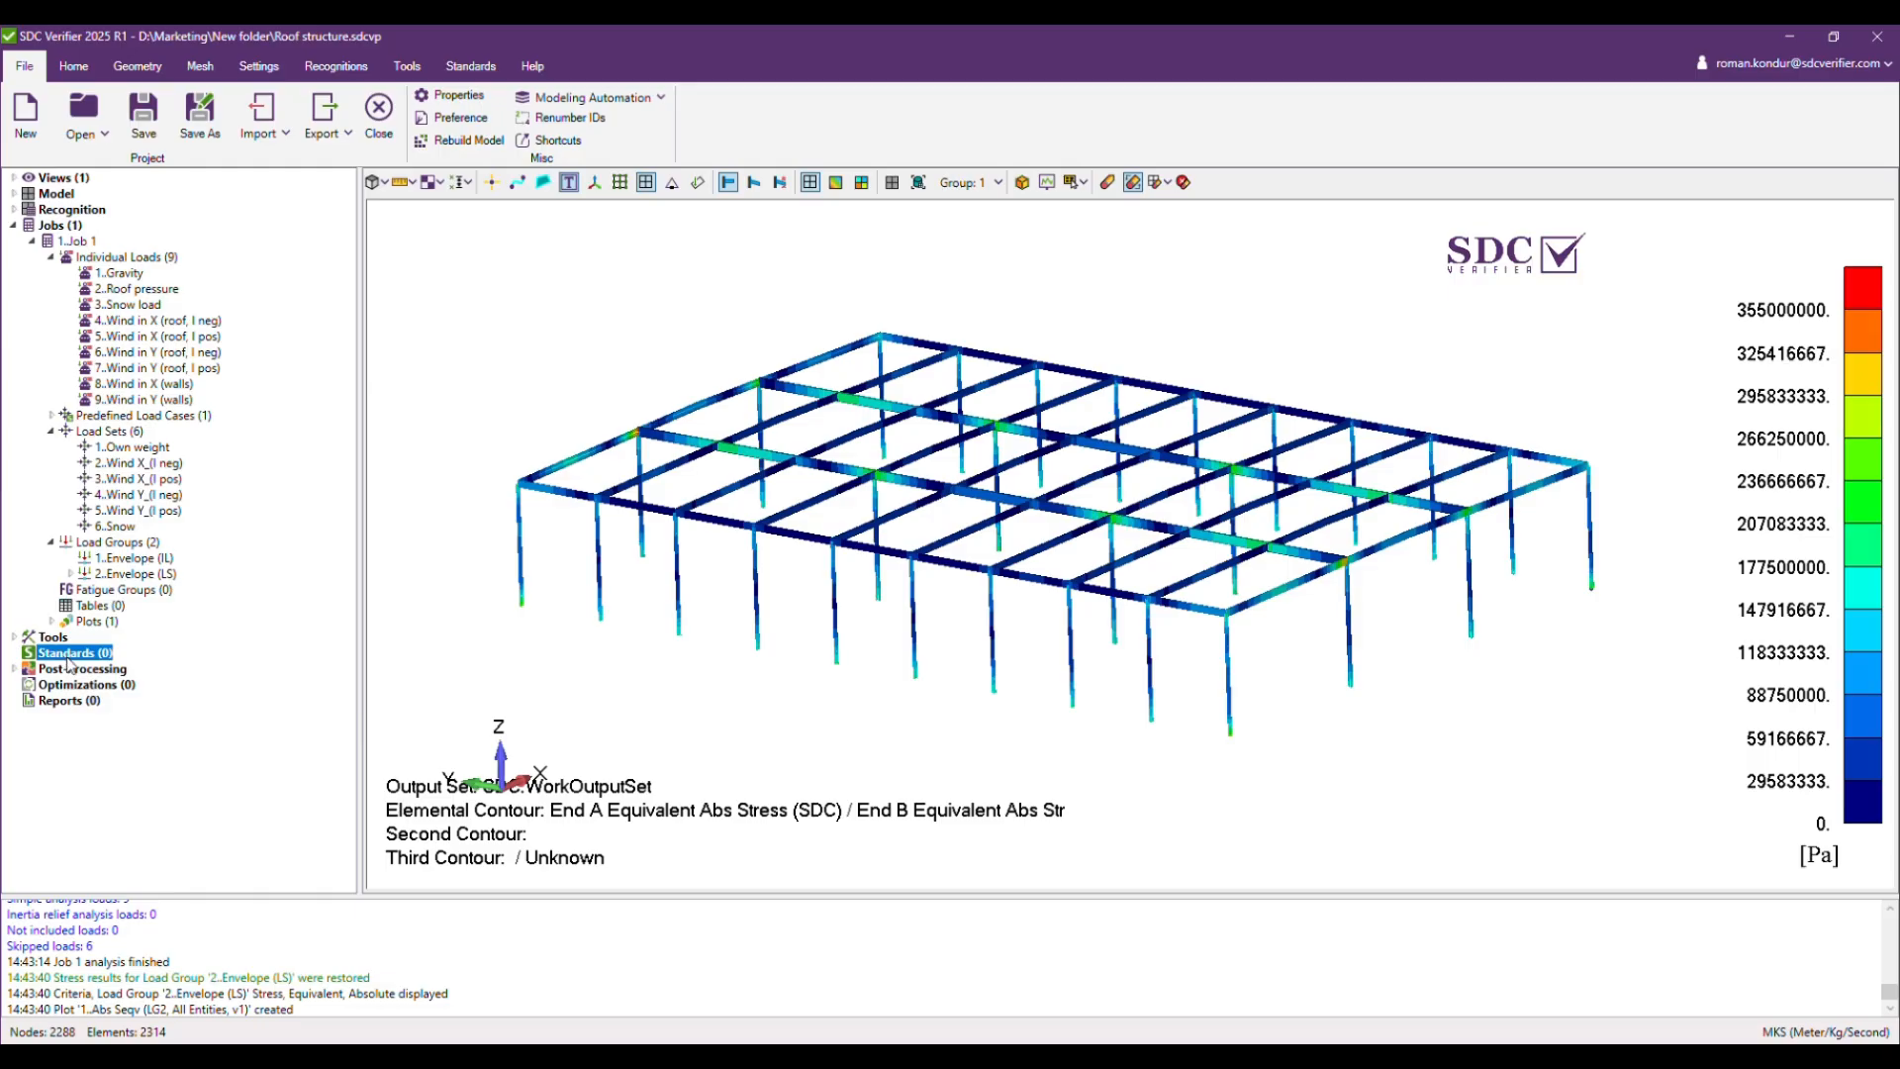
right_click(87, 661)
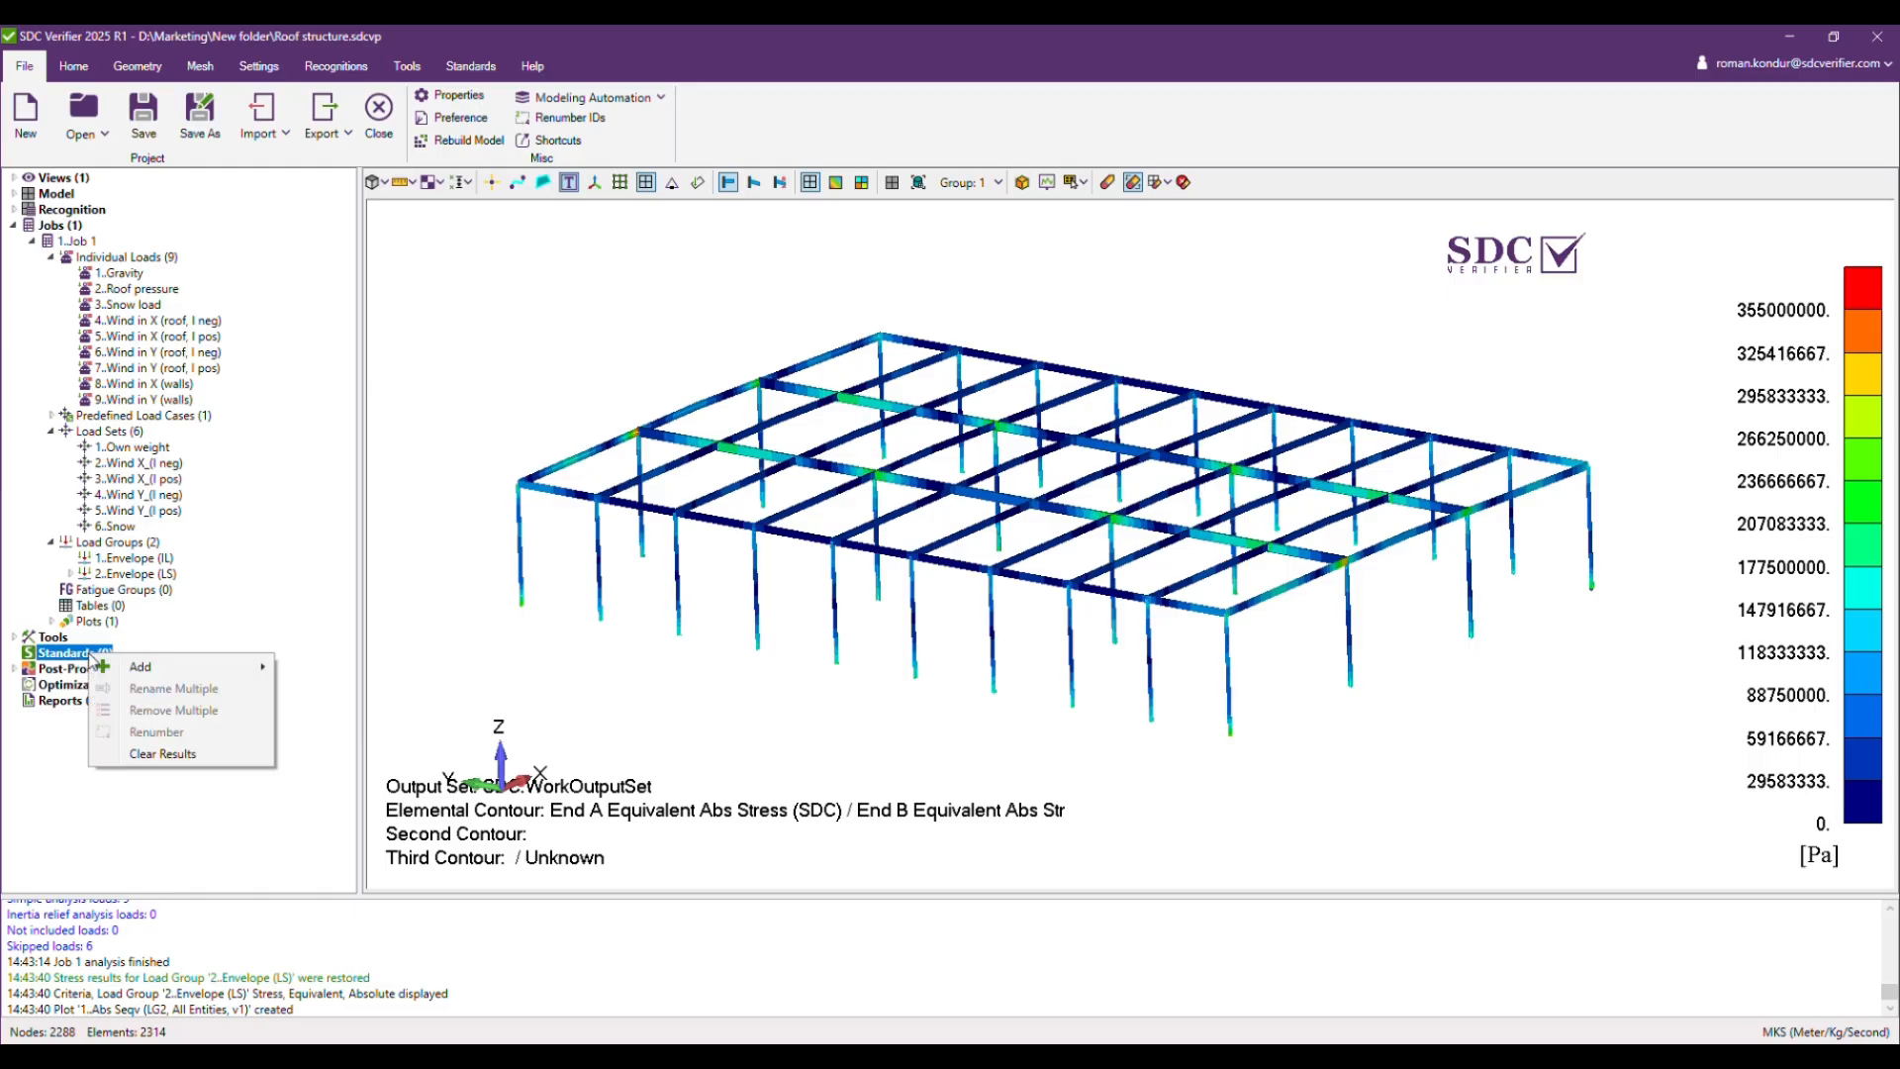
mouse_move(198, 668)
mouse_move(479, 507)
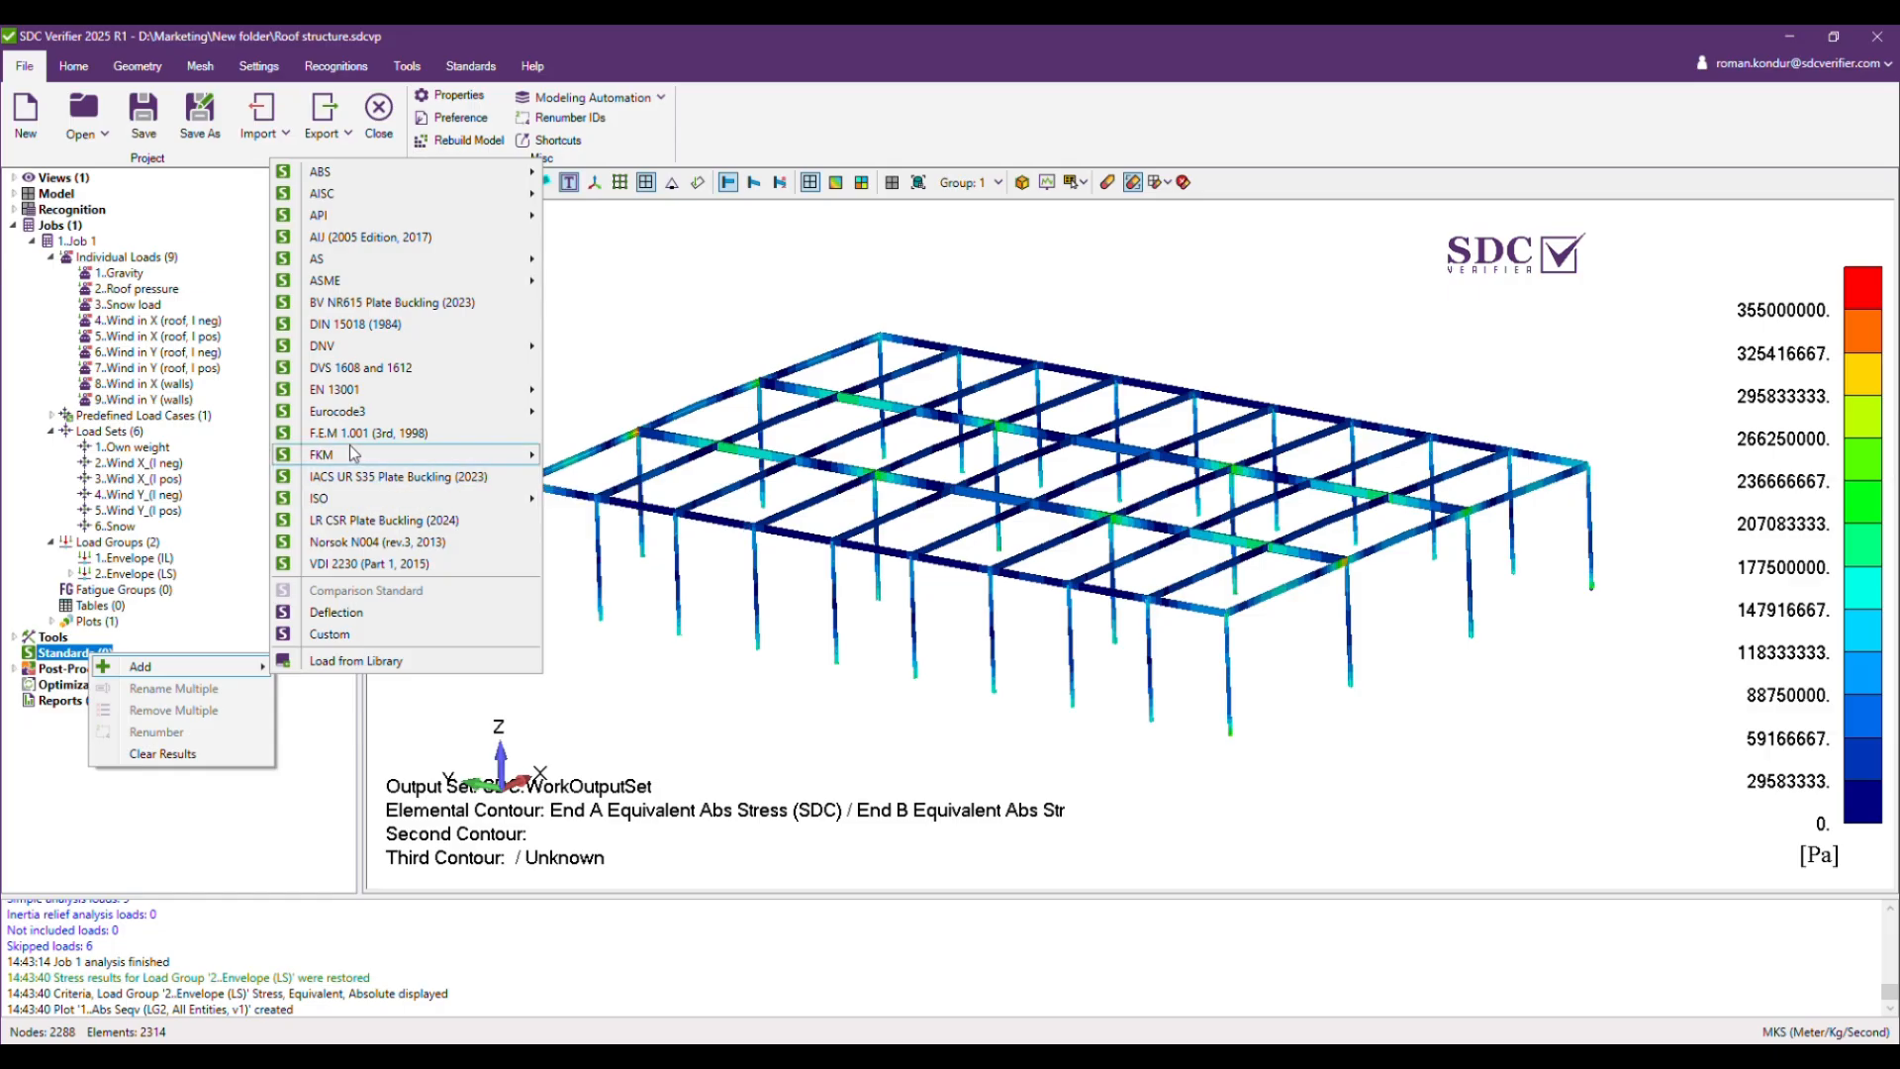
mouse_move(351, 420)
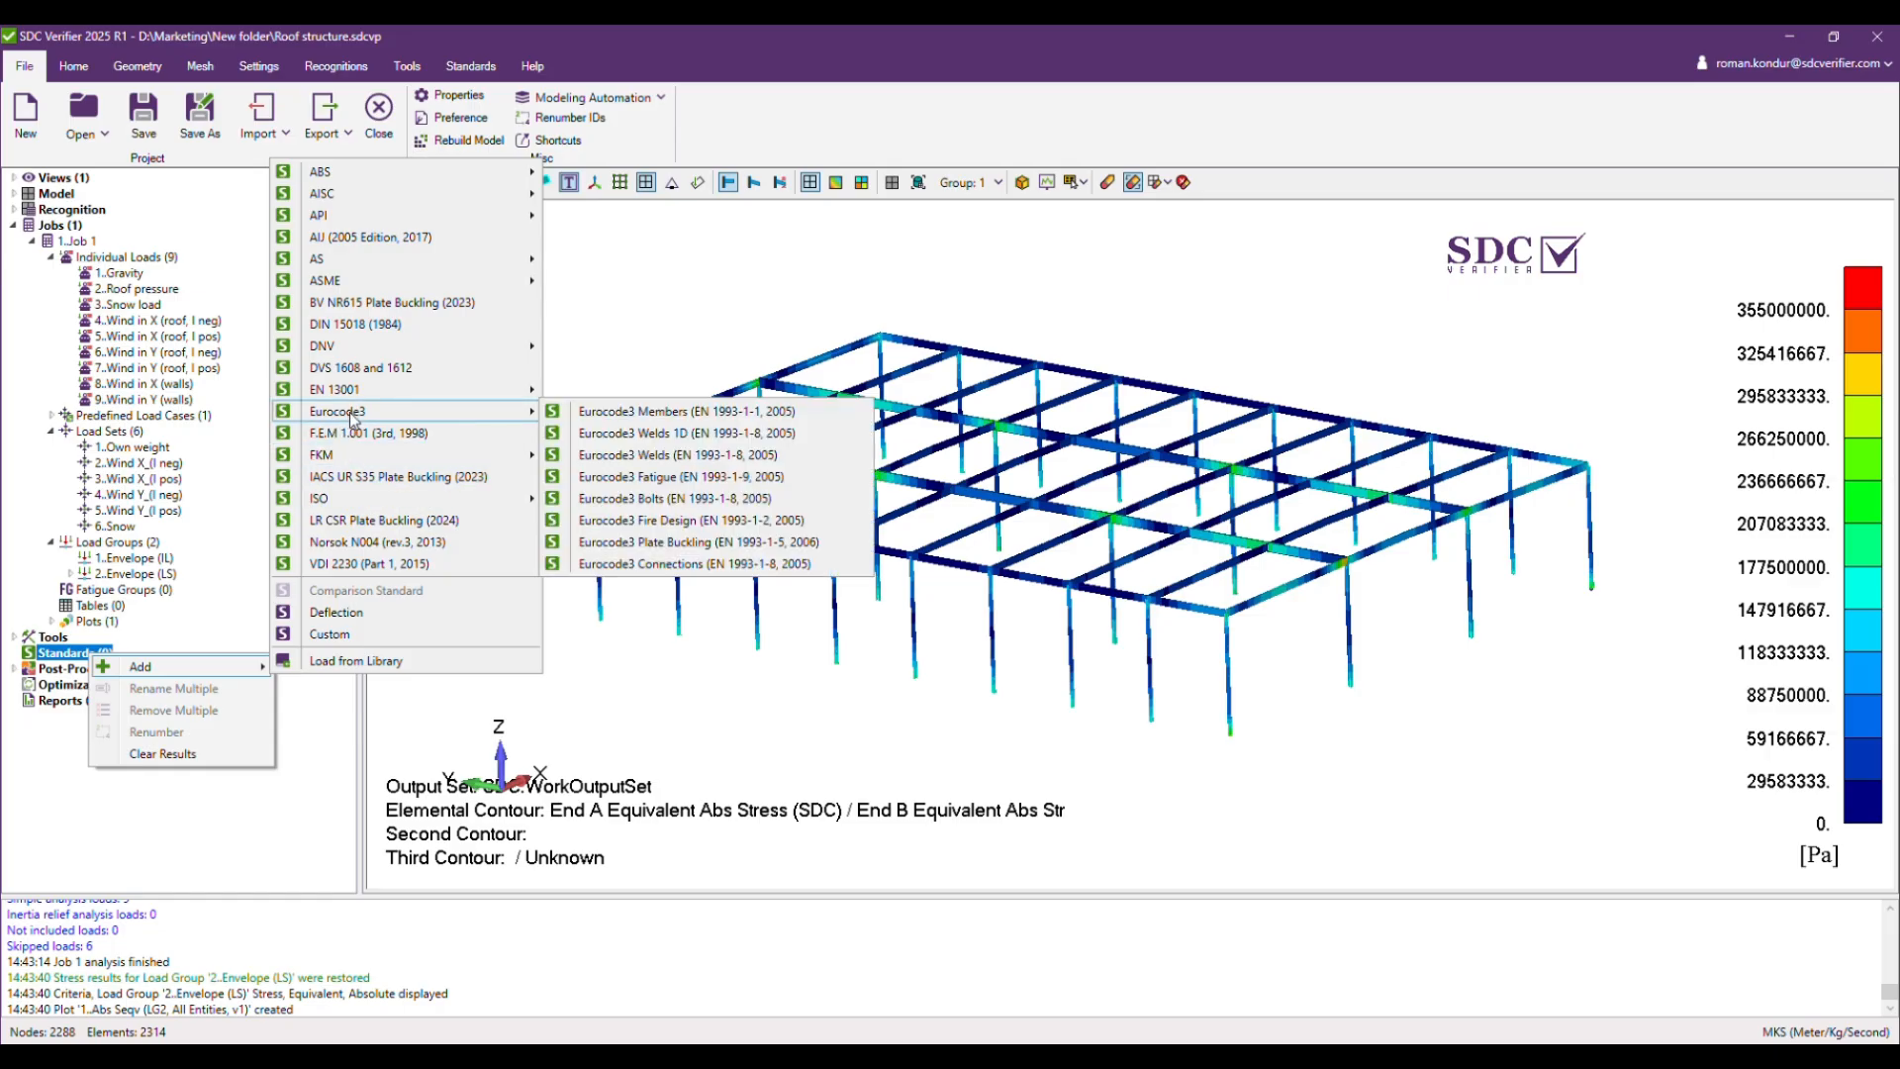
left_click(631, 421)
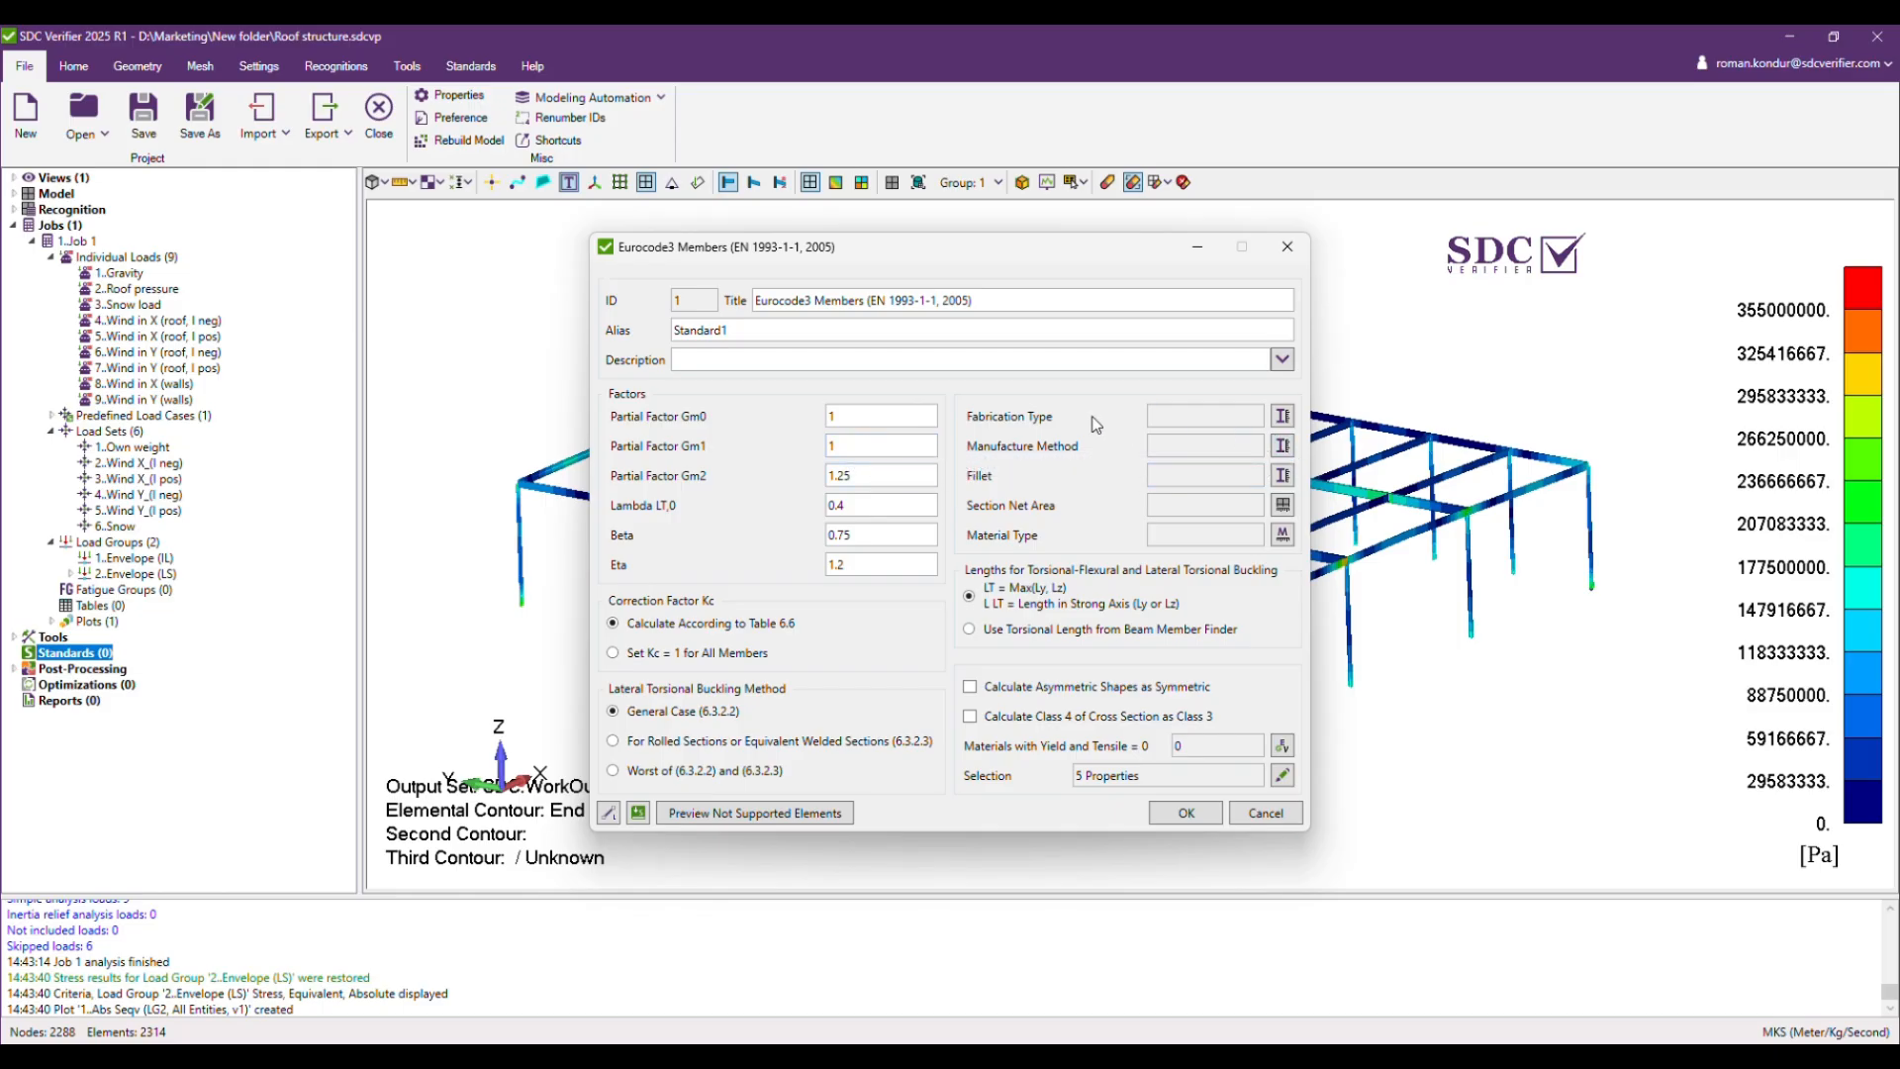
Set the standard's fabrication type to Rolled for all beam and column properties.
left_click(1283, 416)
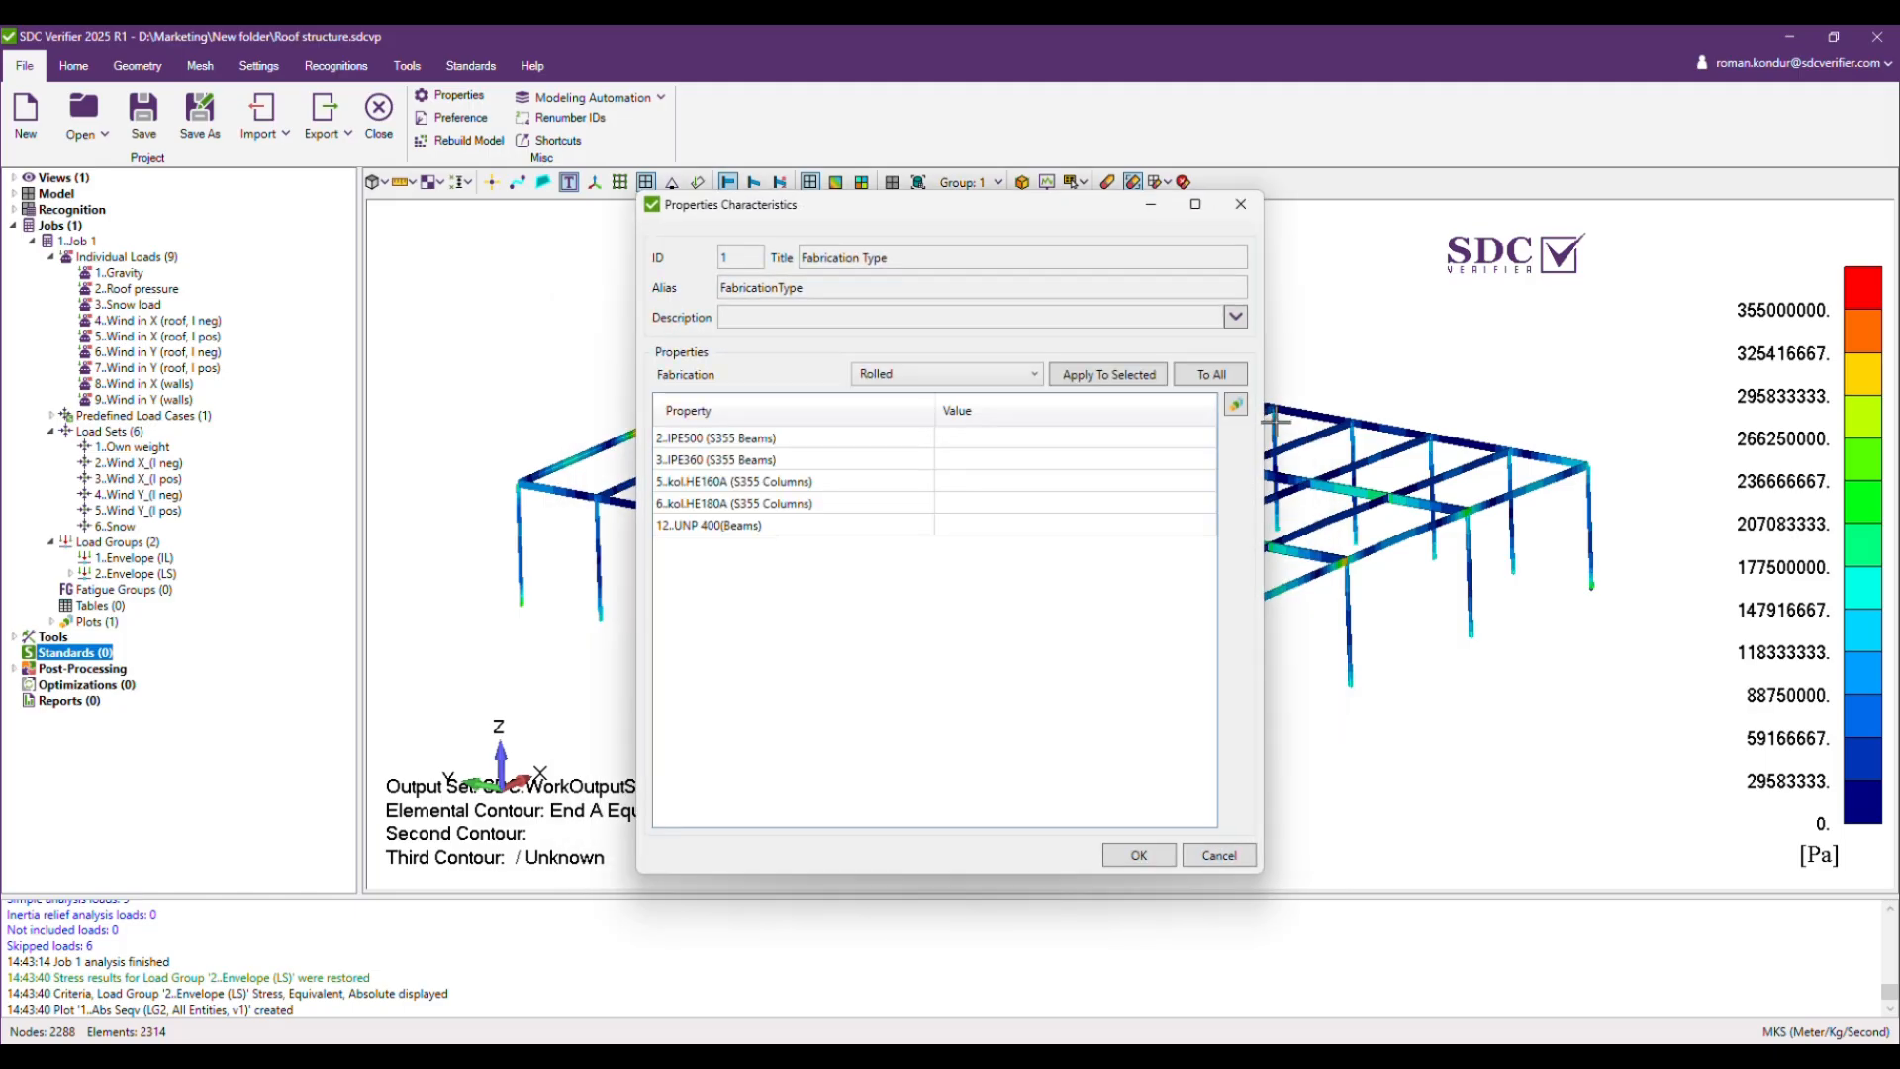
left_click(1219, 381)
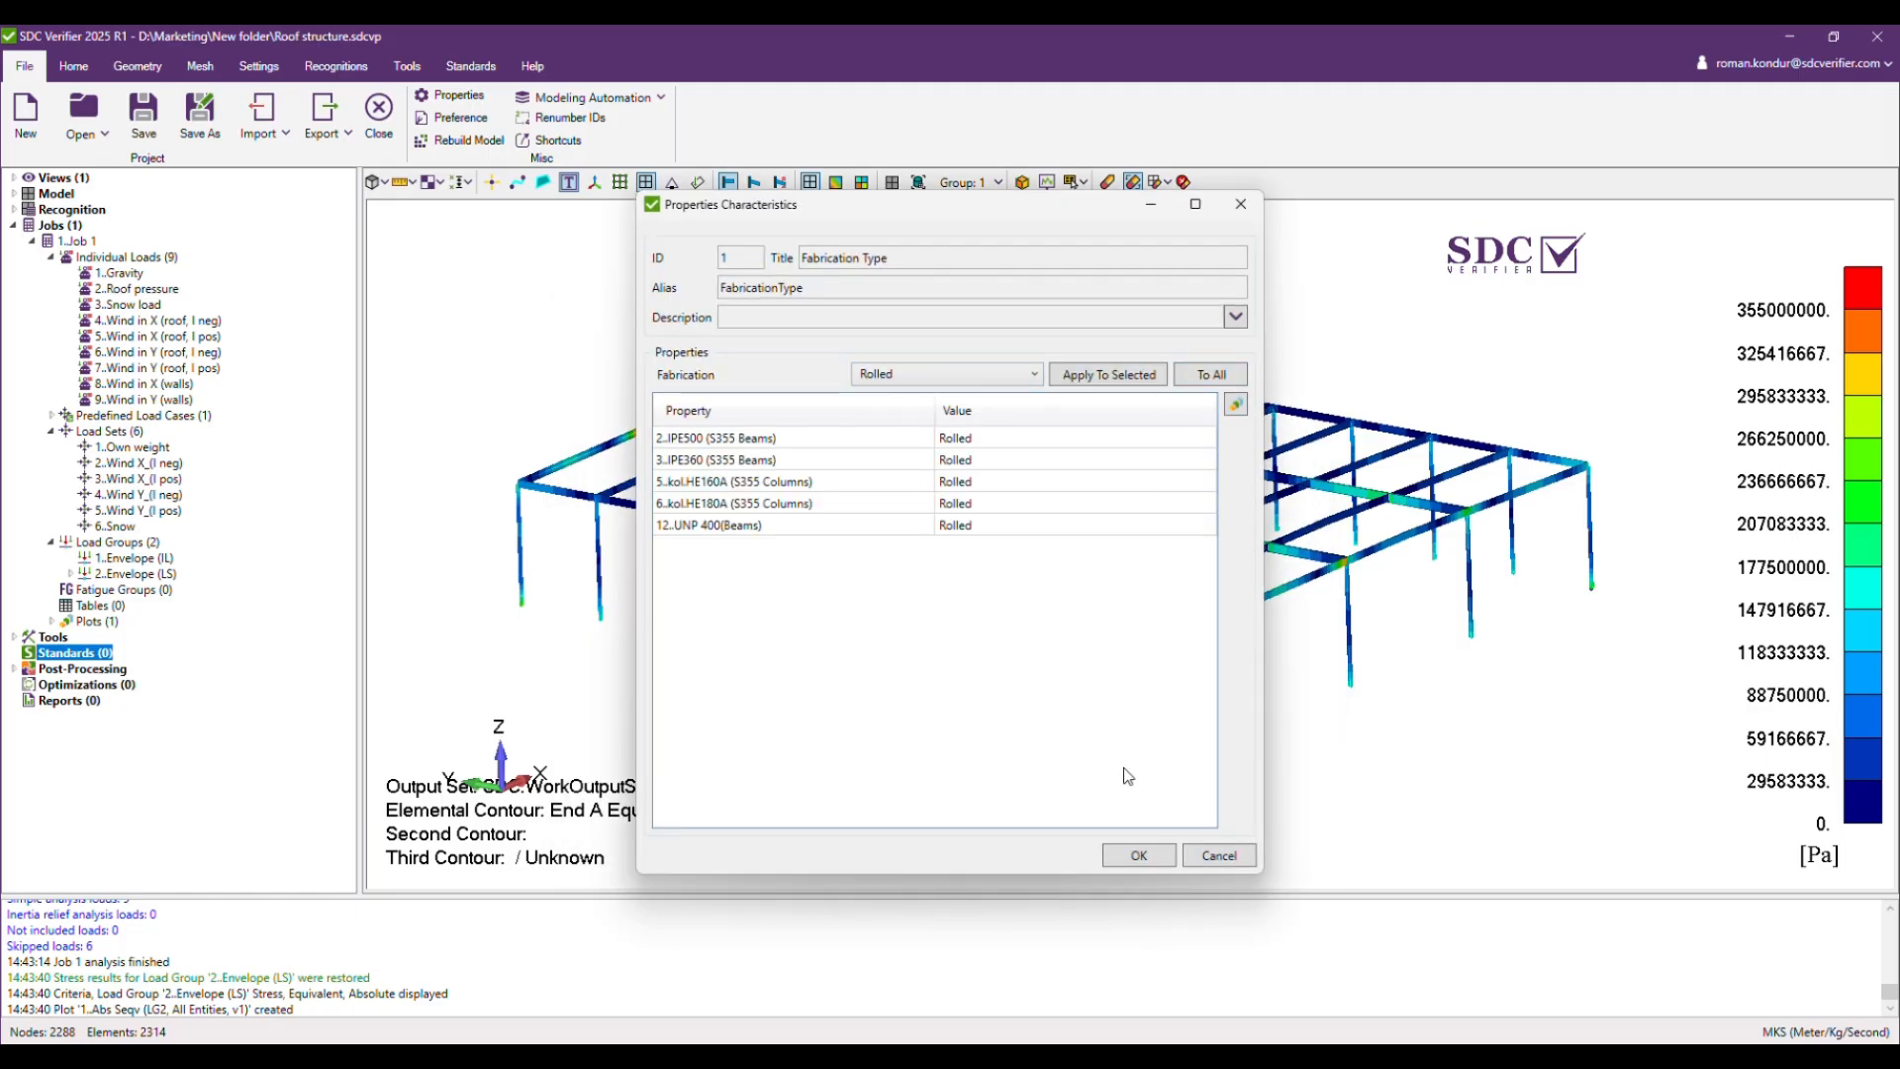
left_click(1139, 855)
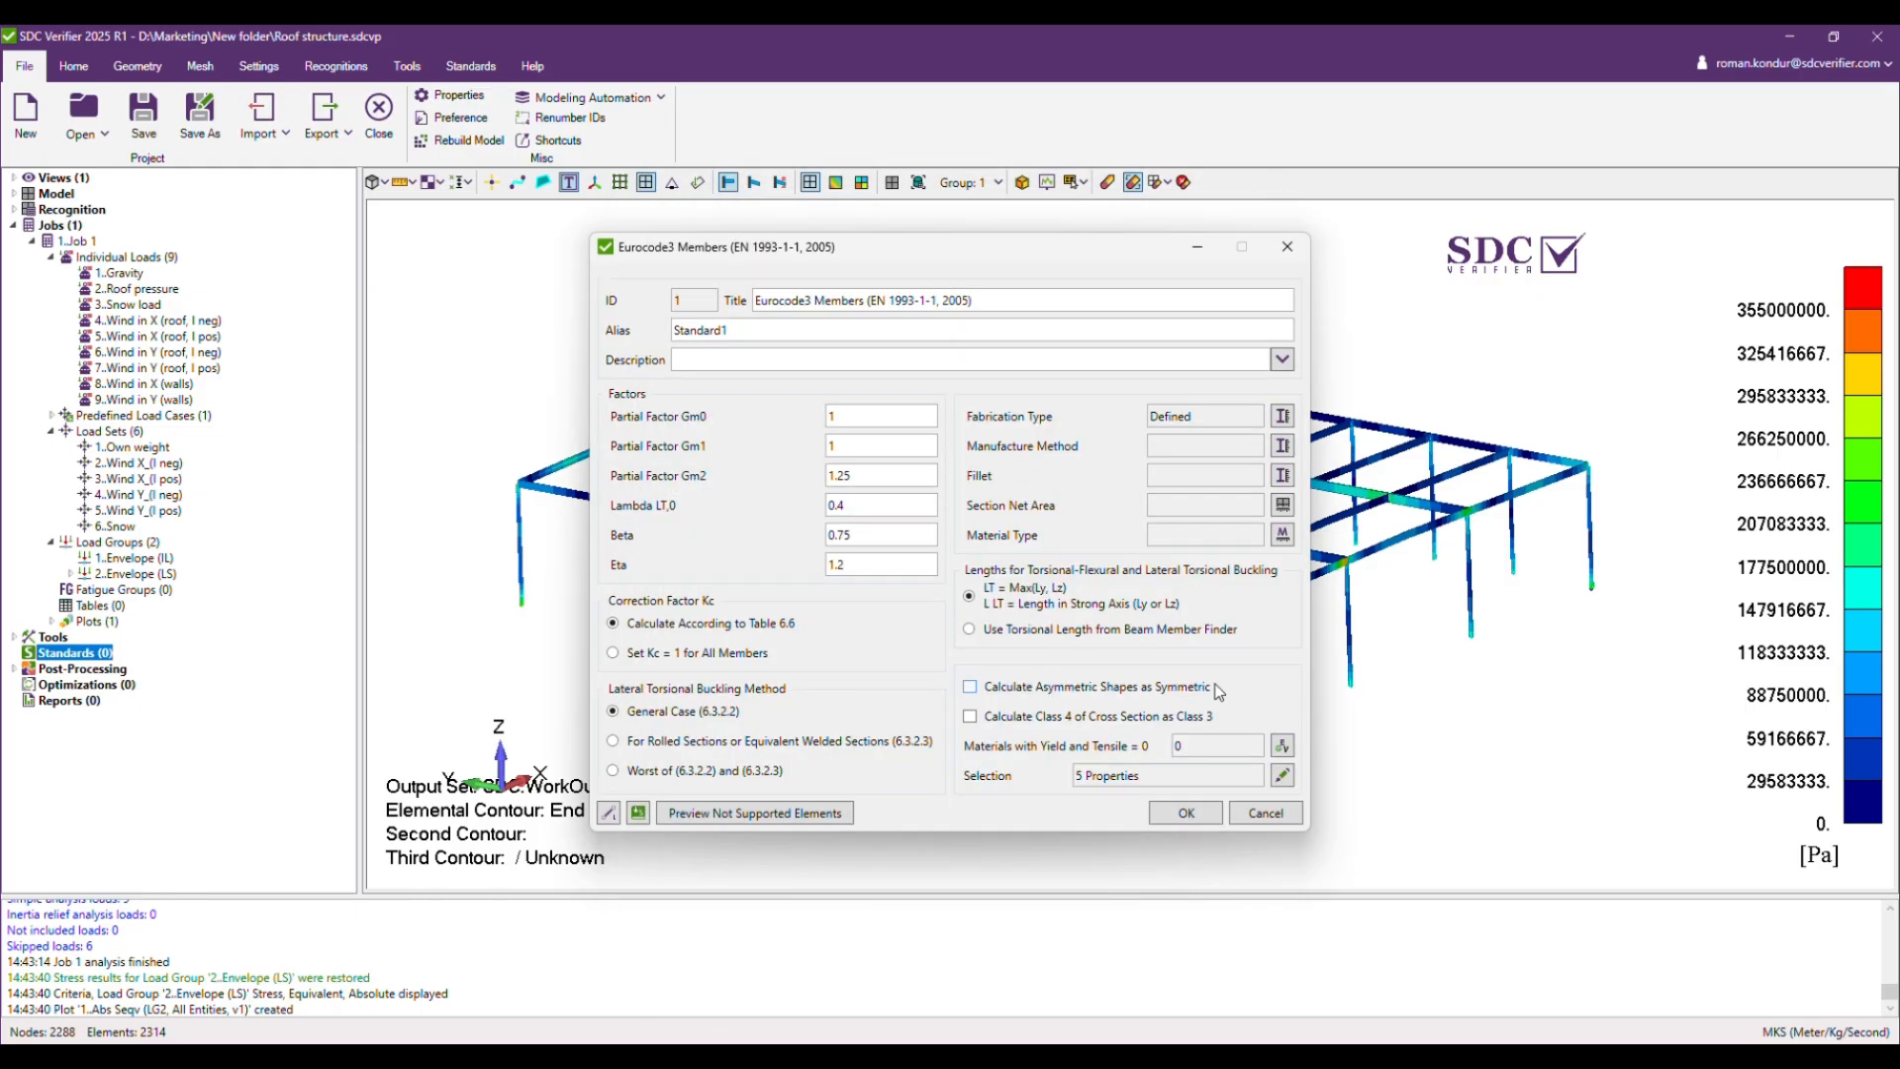
Set the hollow manufacturing method to Hot Finished for all beam and column properties.
left_click(1287, 445)
left_click(903, 378)
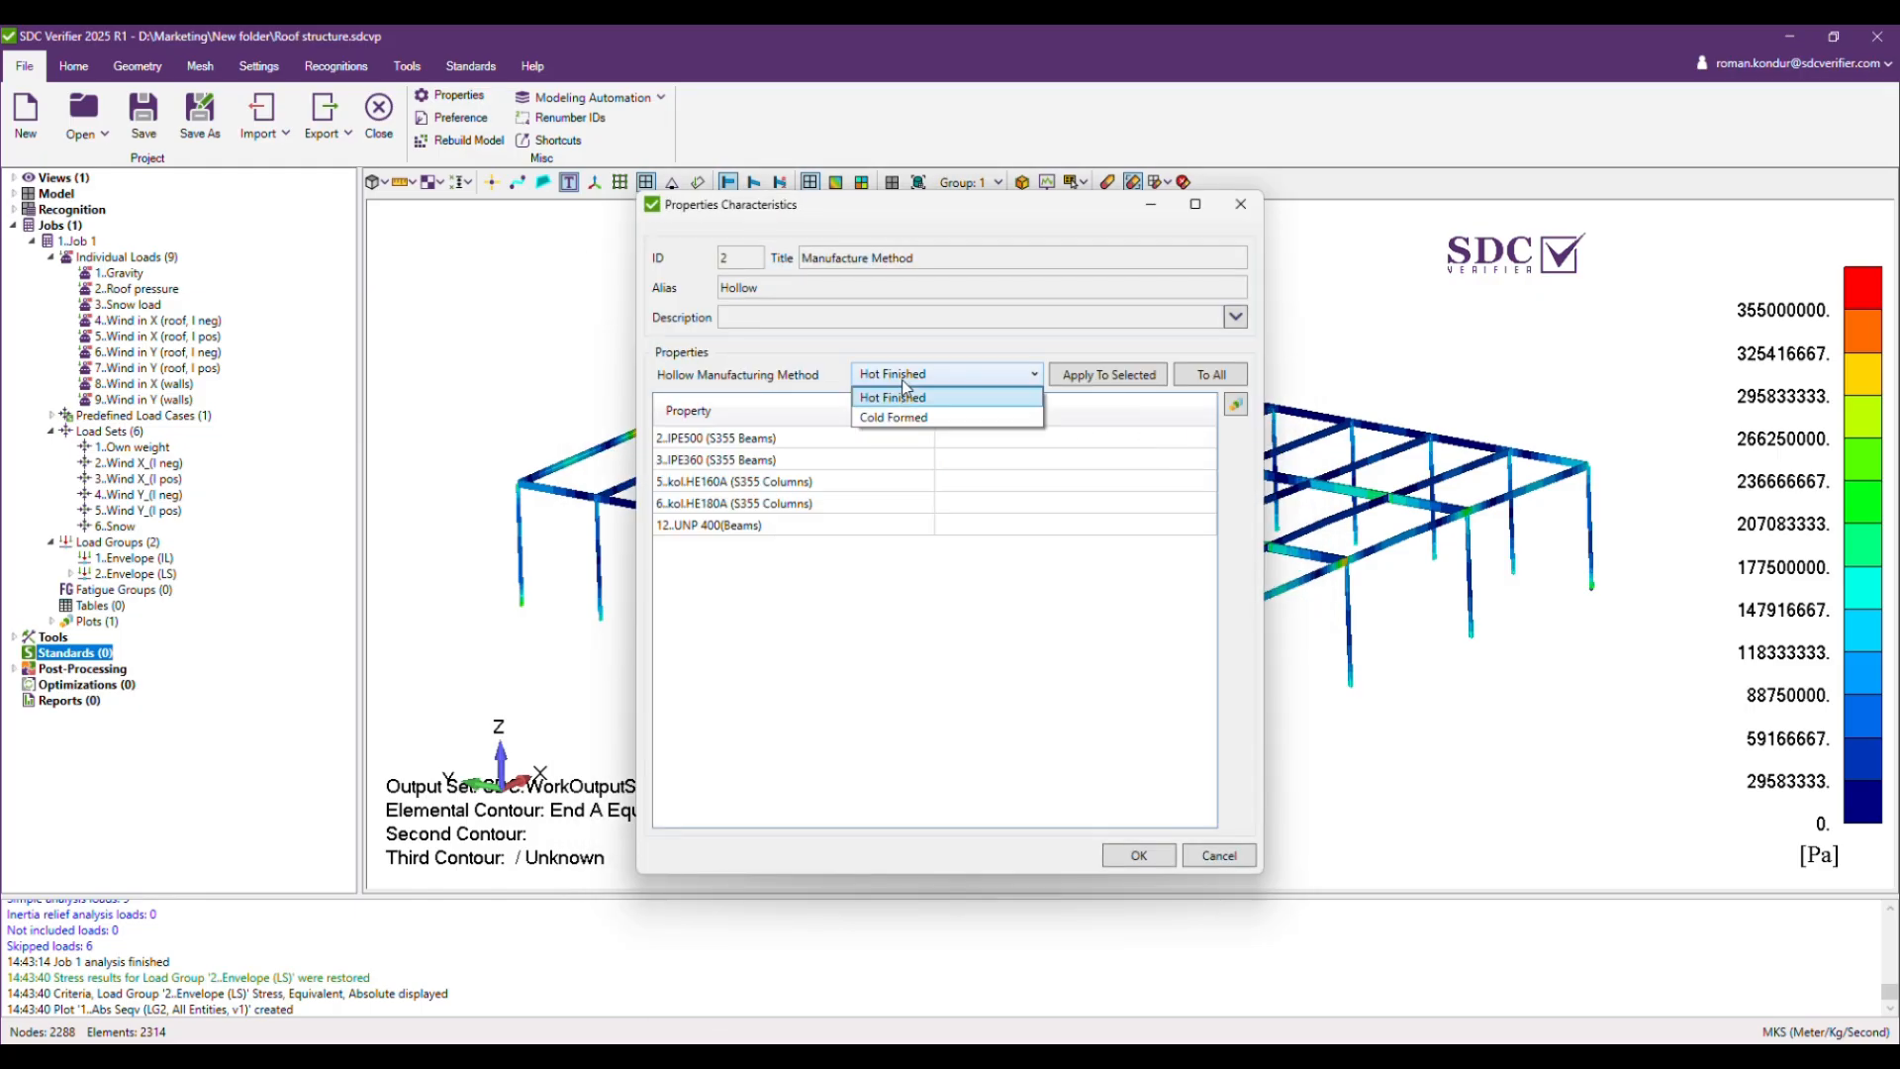
left_click(1222, 383)
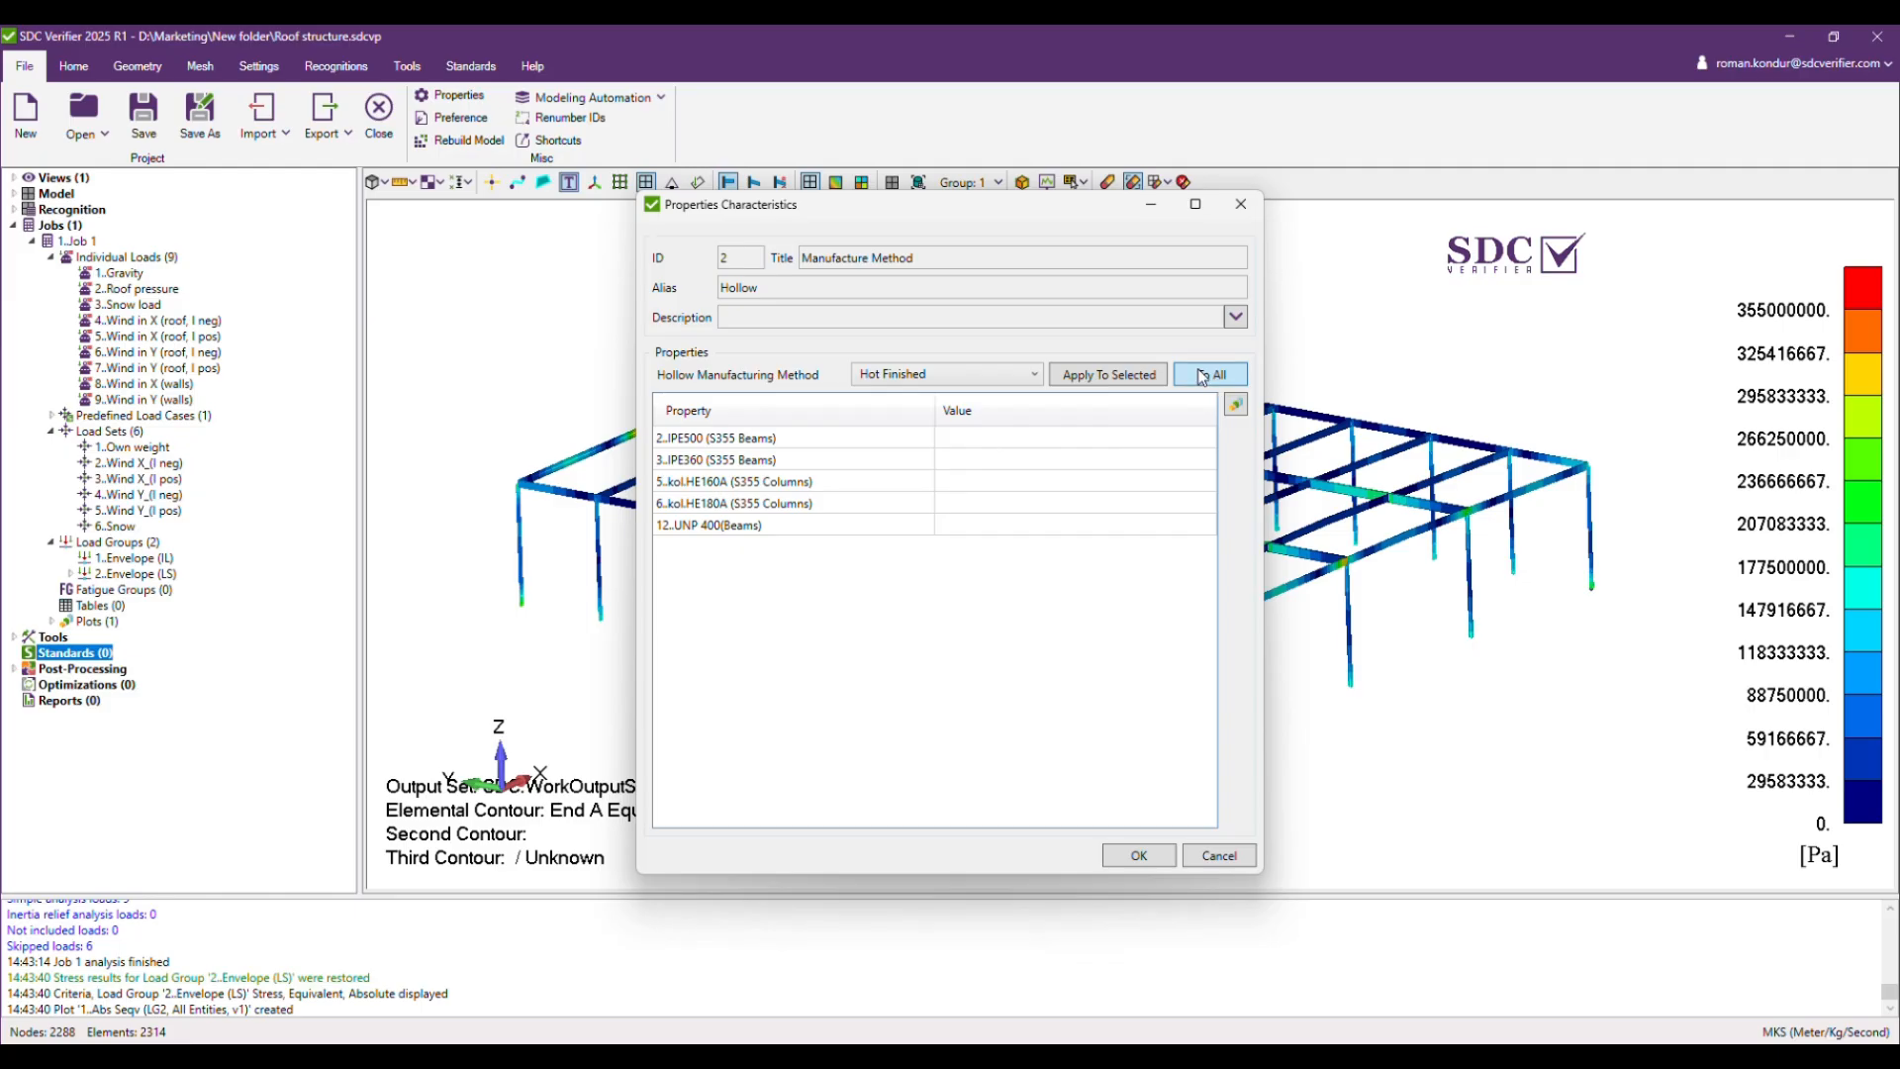
left_click(1204, 377)
left_click(1140, 855)
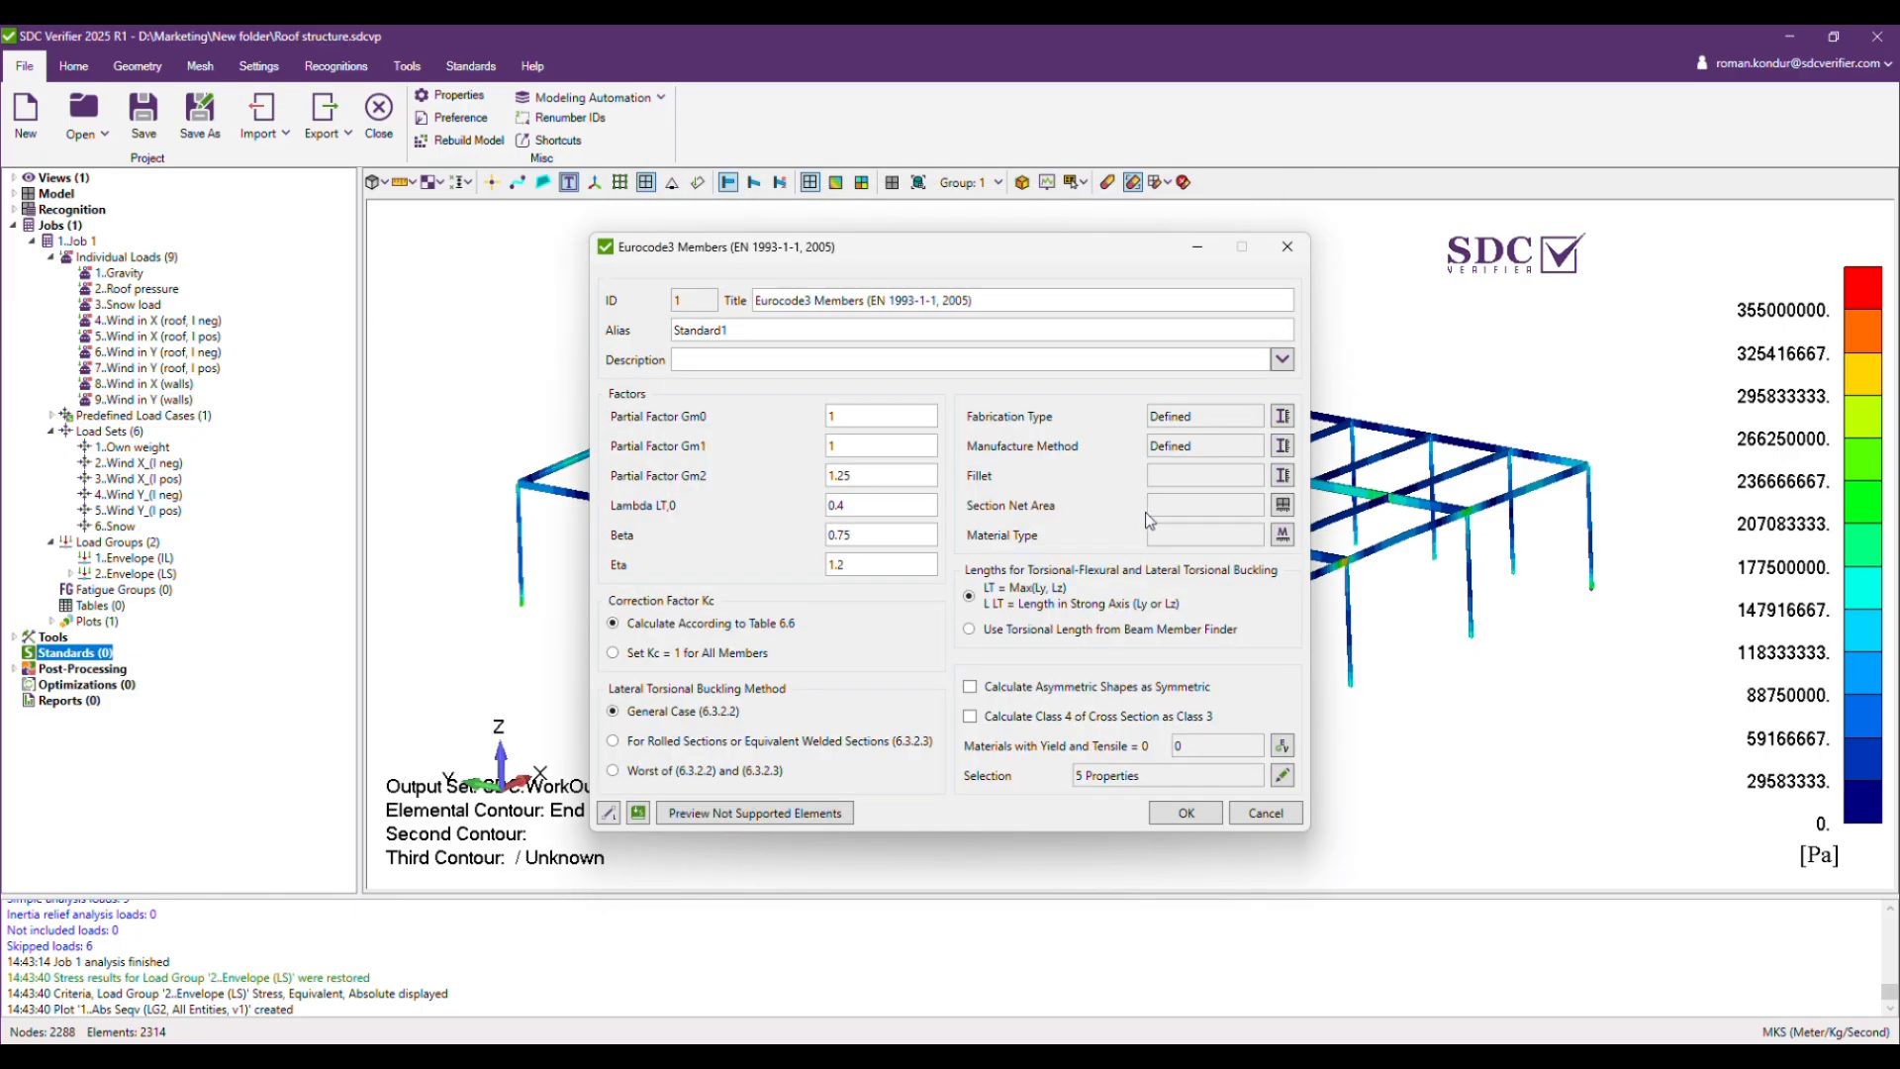
Define the fillet as 0 for all five properties and the section net area as 0 for all elements.
left_click(1283, 476)
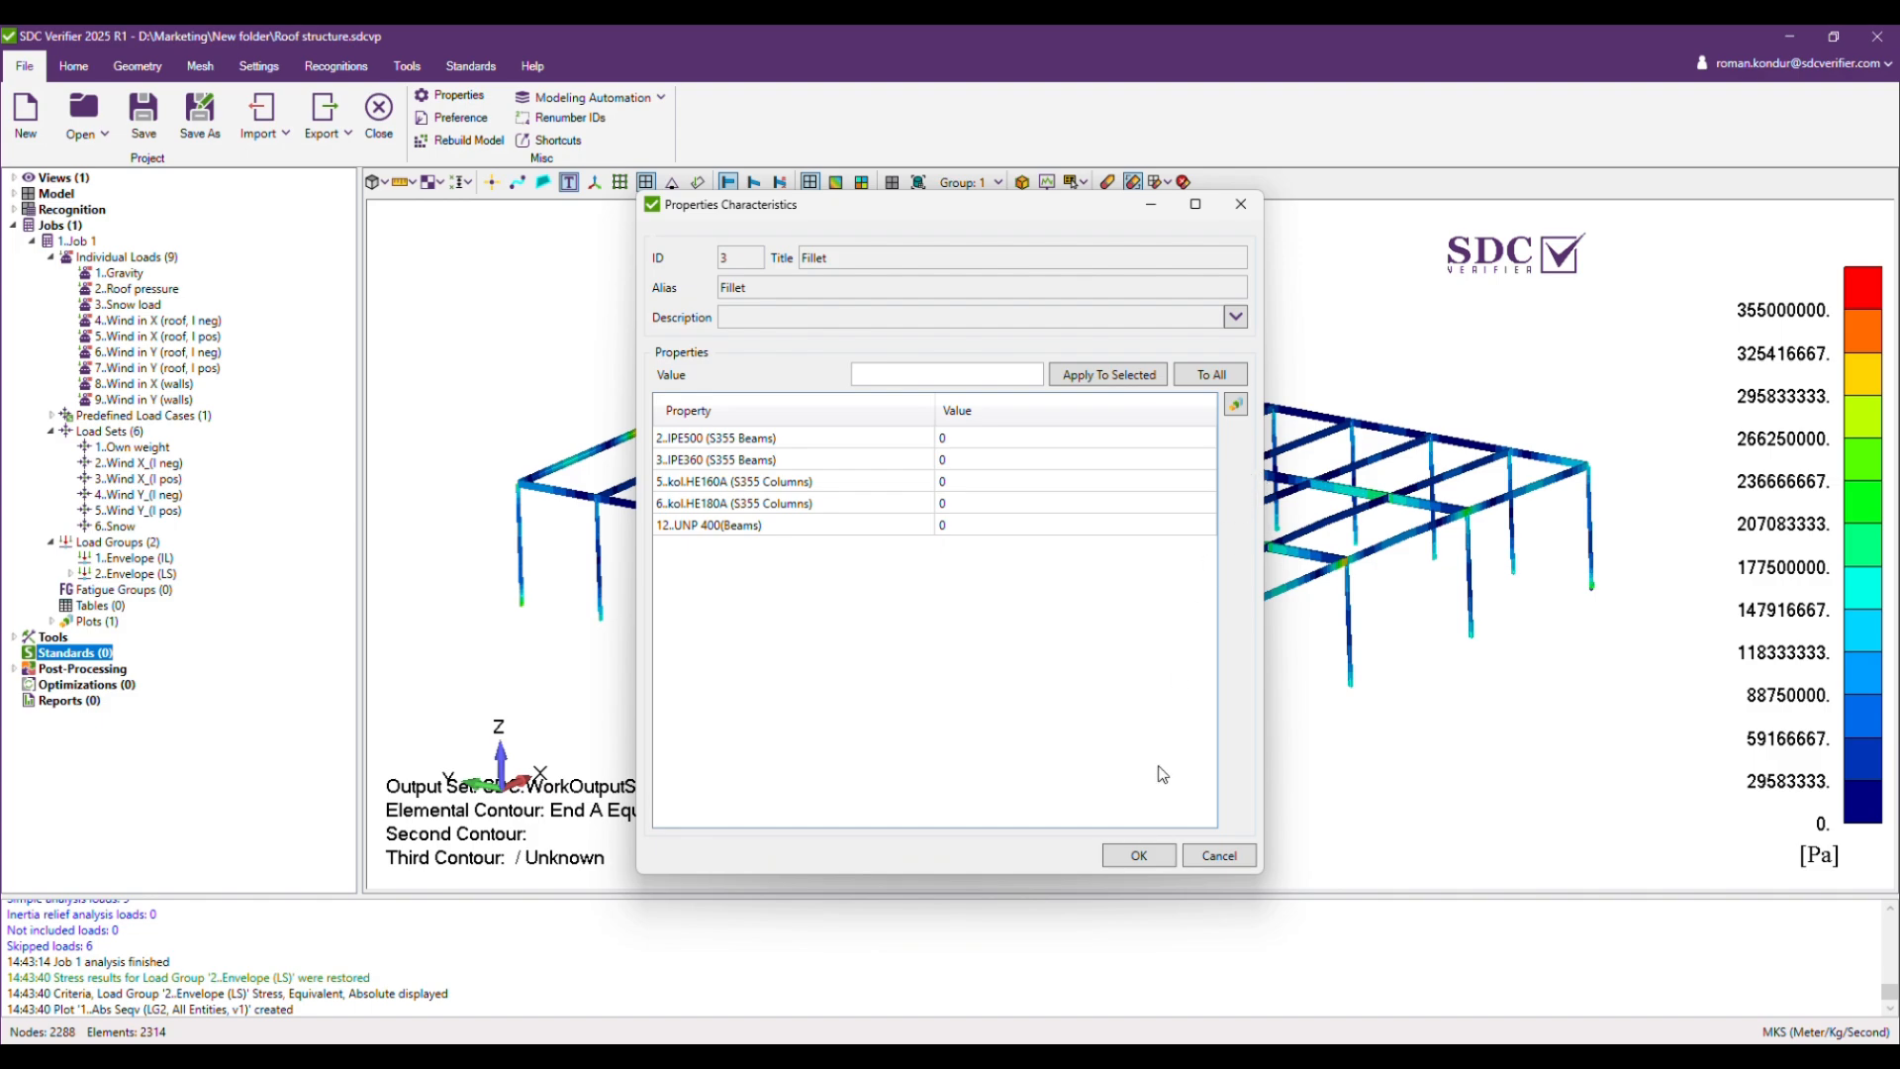
left_click(1139, 857)
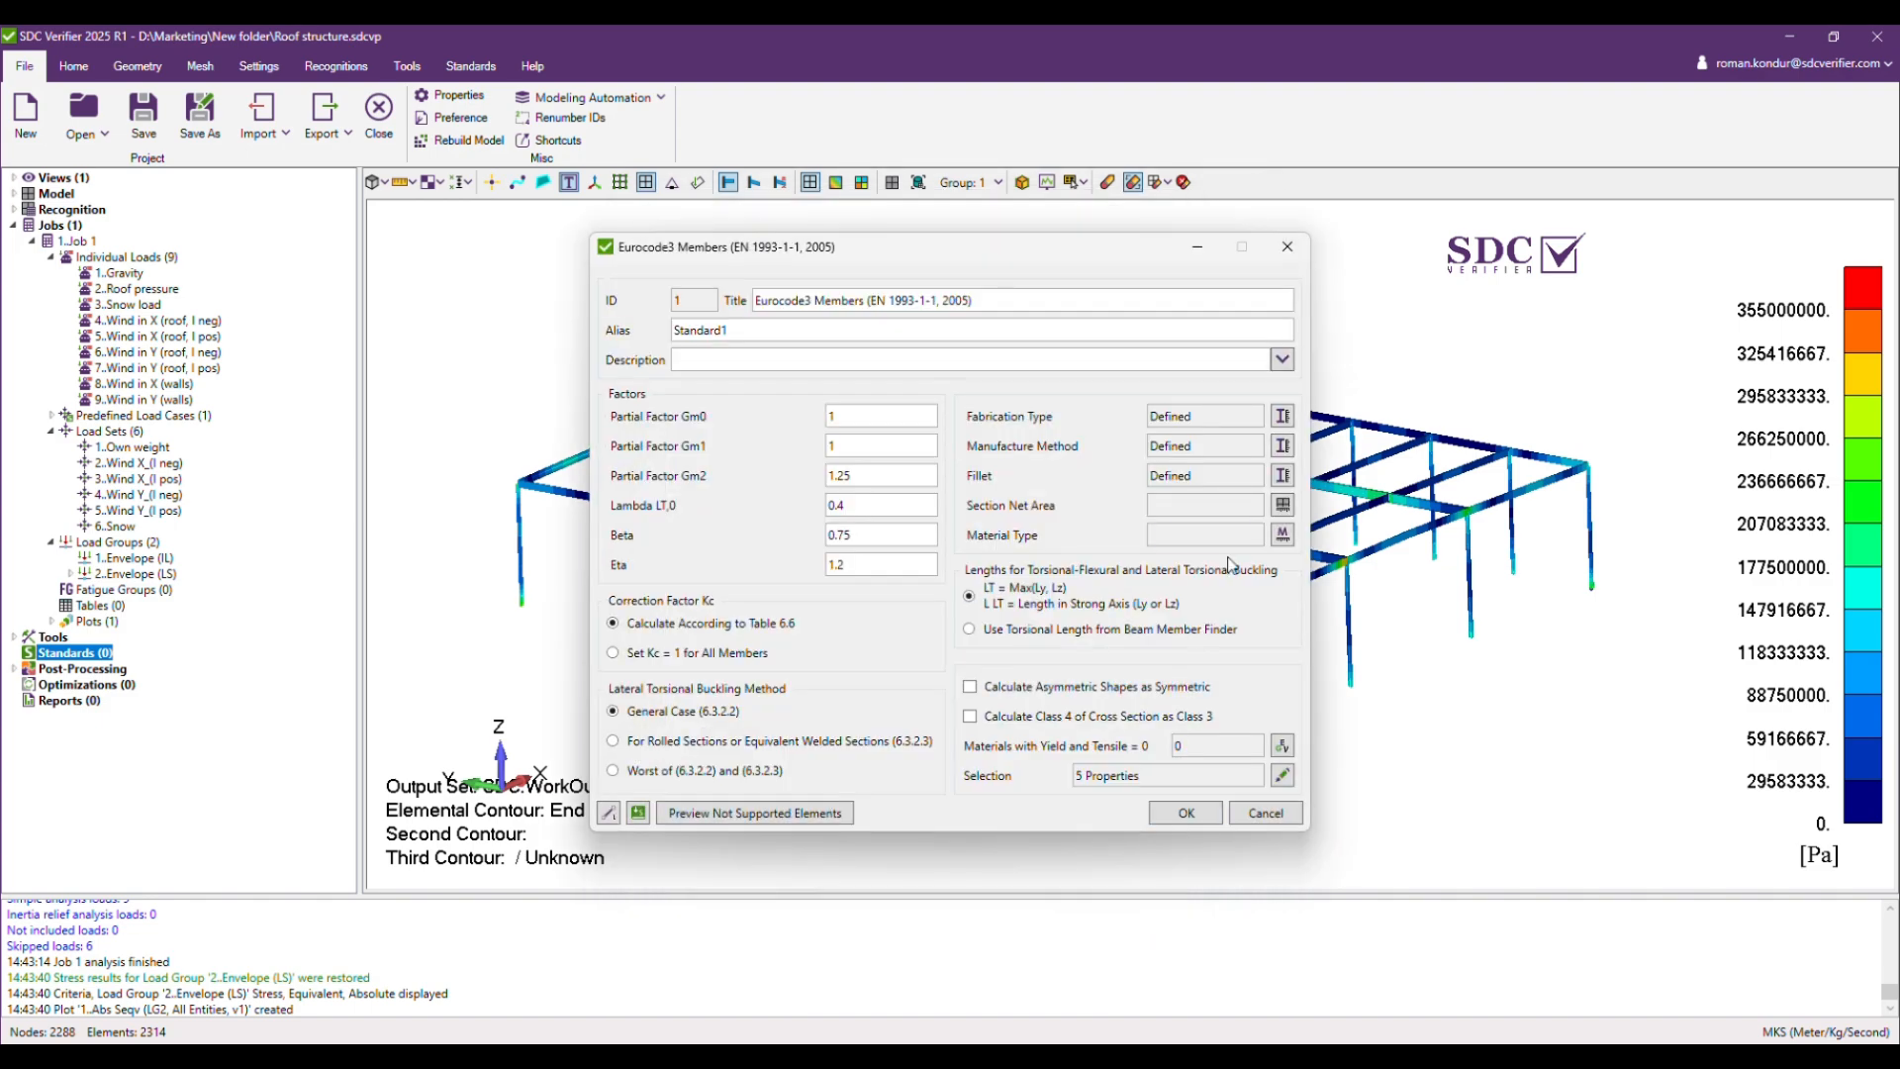
left_click(1284, 508)
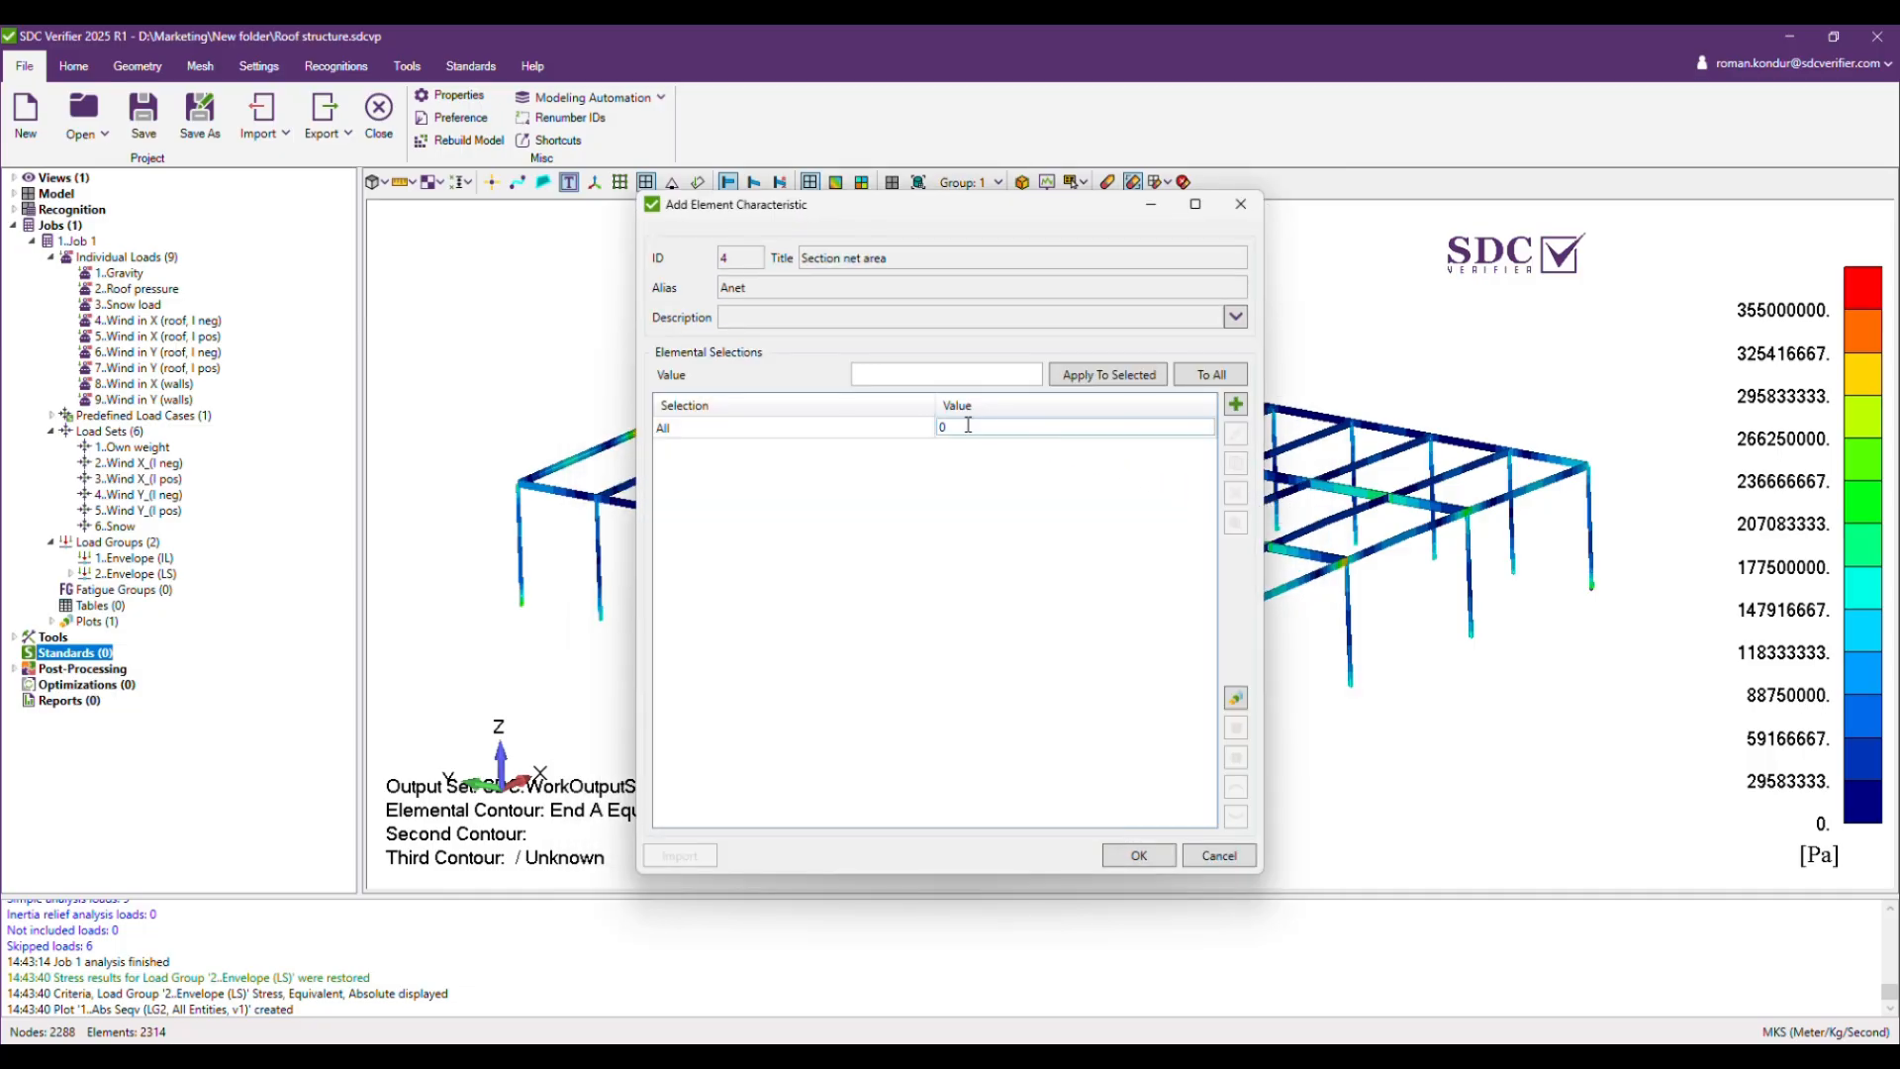
left_click(1138, 857)
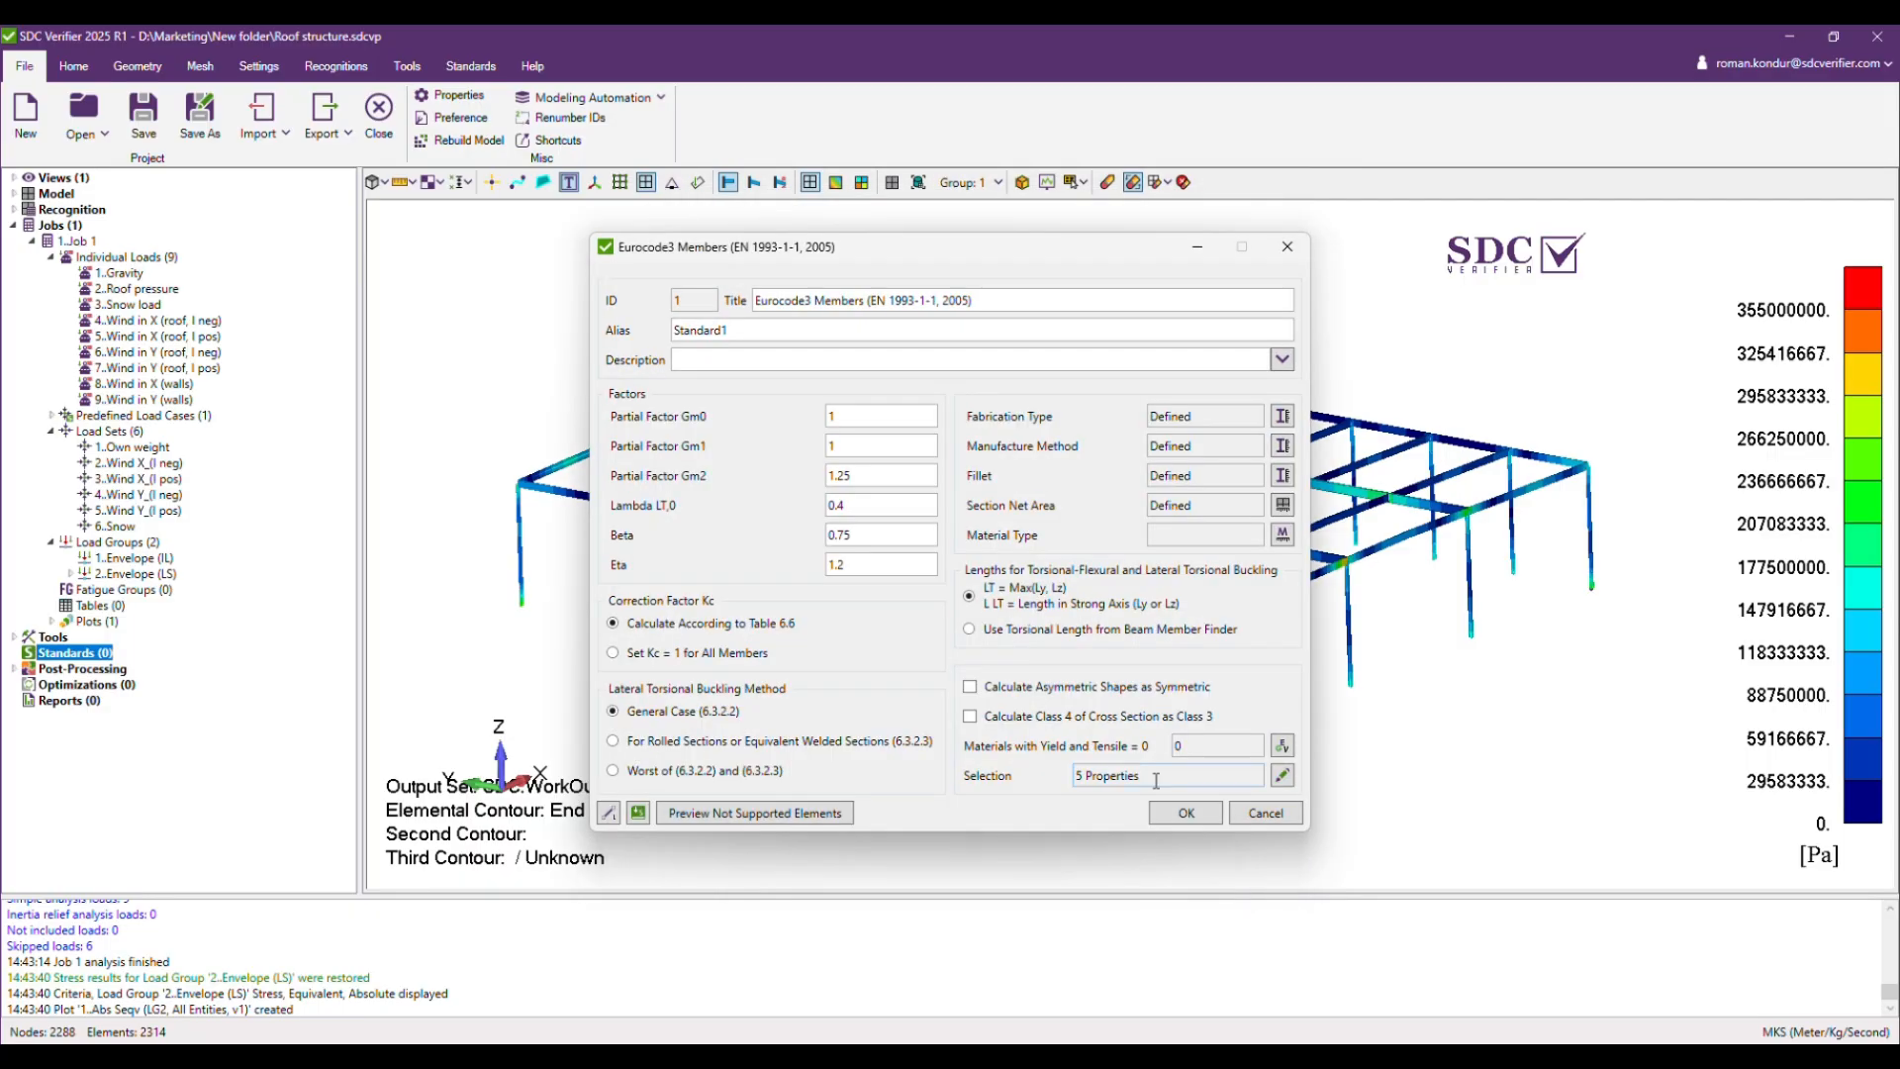
Define the material type as S235_S275_S355_S420 for both the S355 beam and S355 column materials.
left_click(1282, 534)
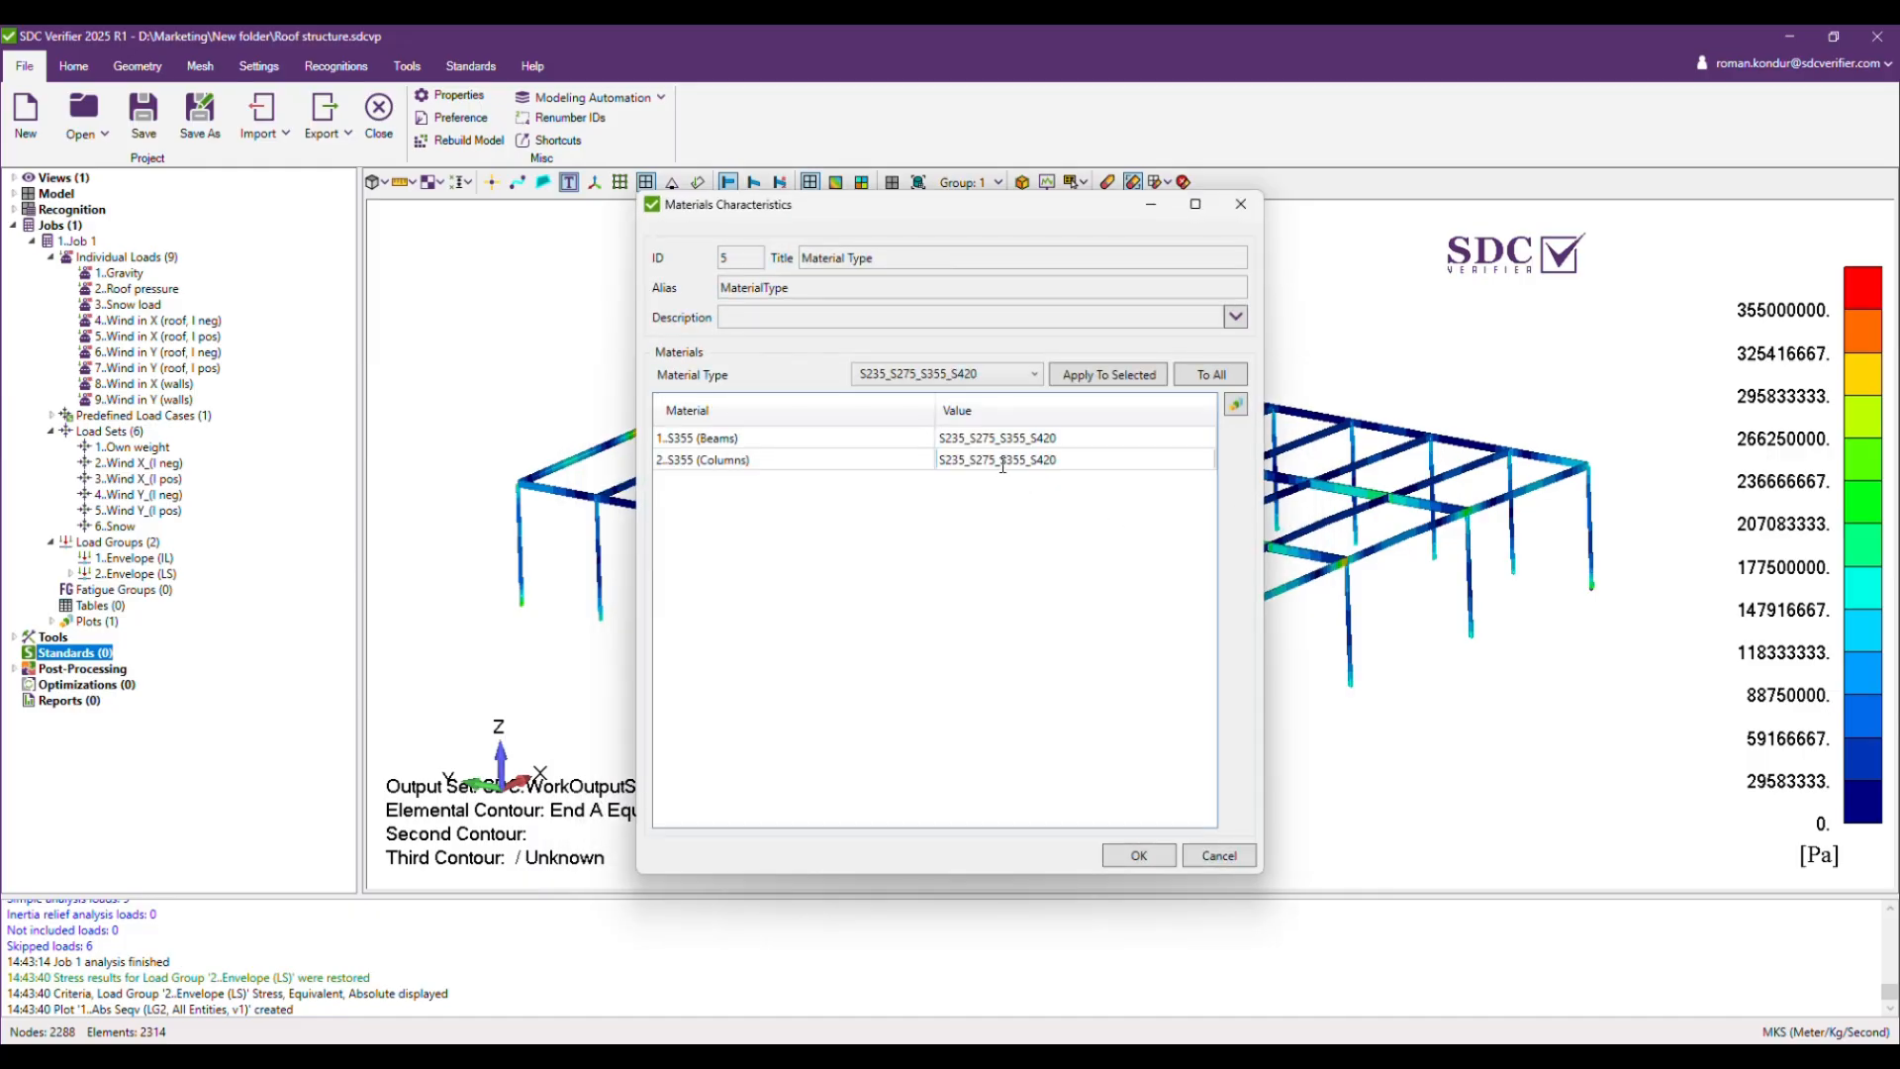
left_click(973, 377)
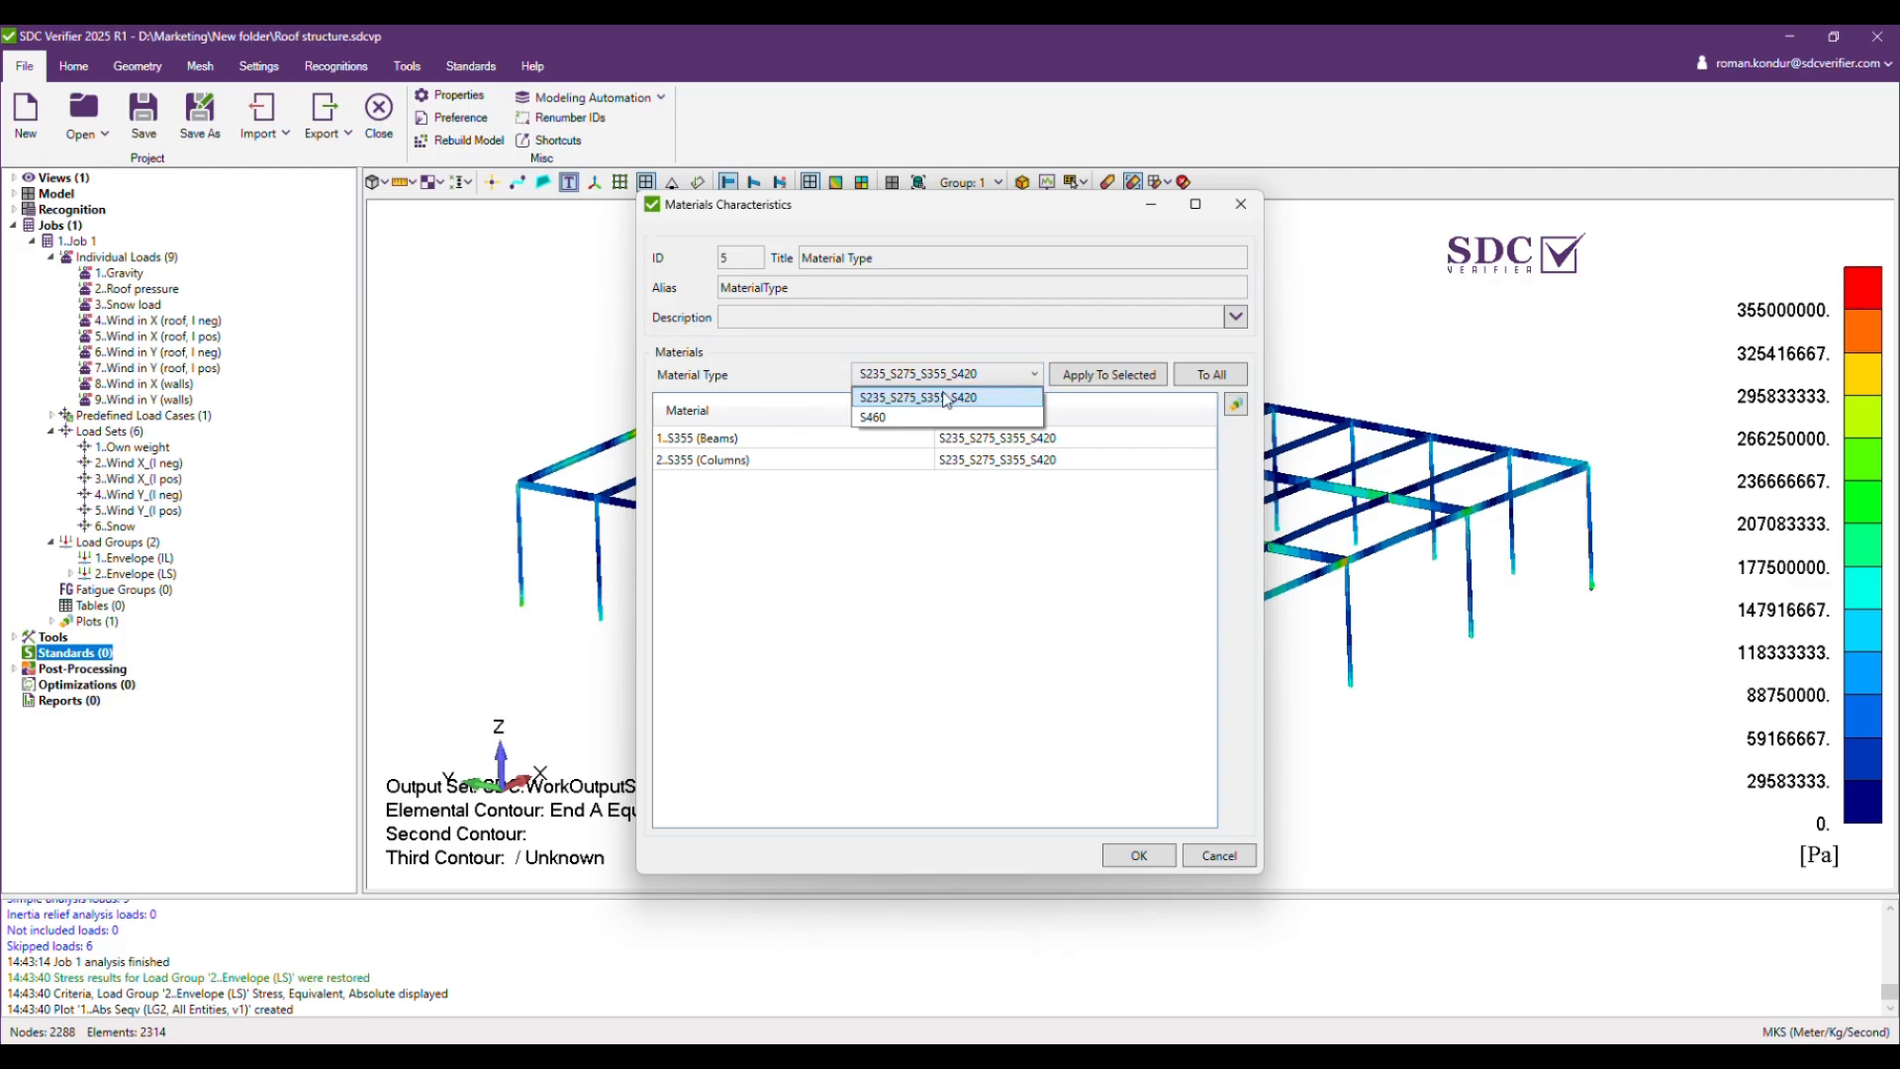
left_click(1153, 861)
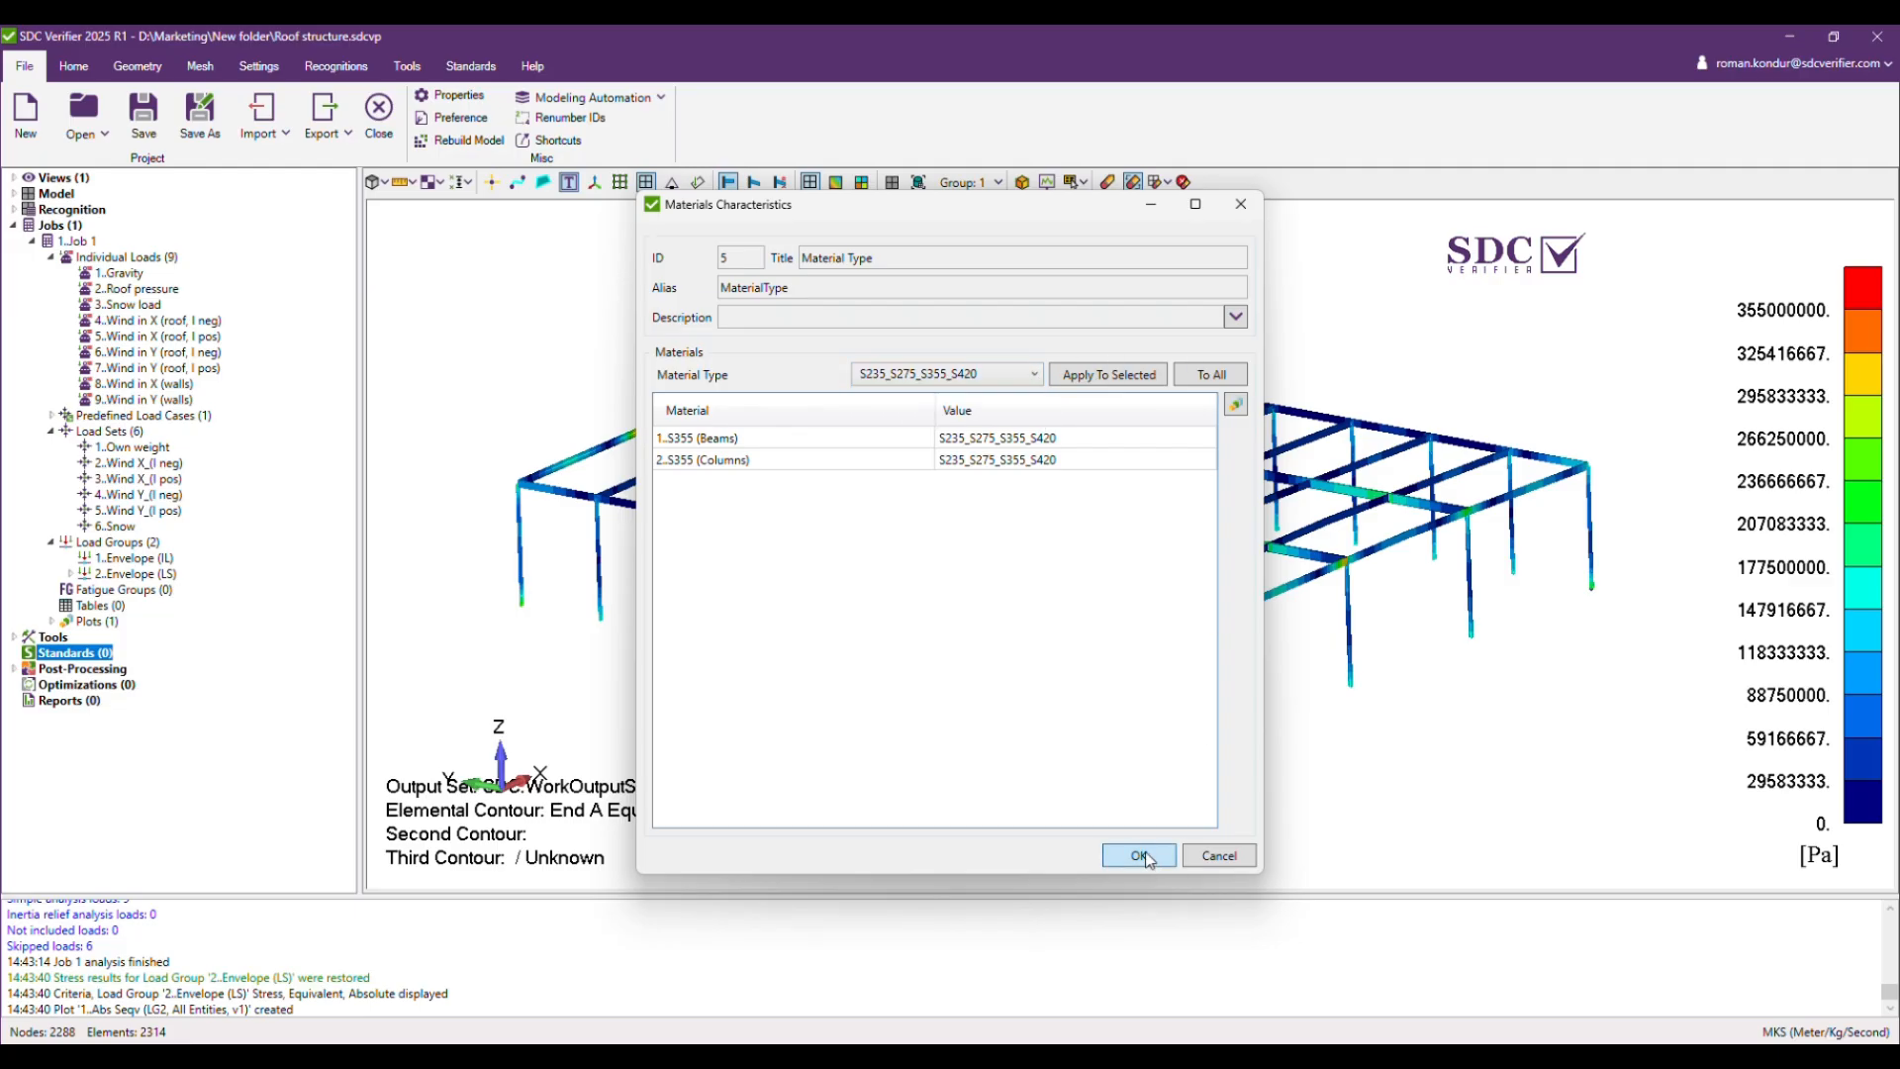
left_click(1148, 859)
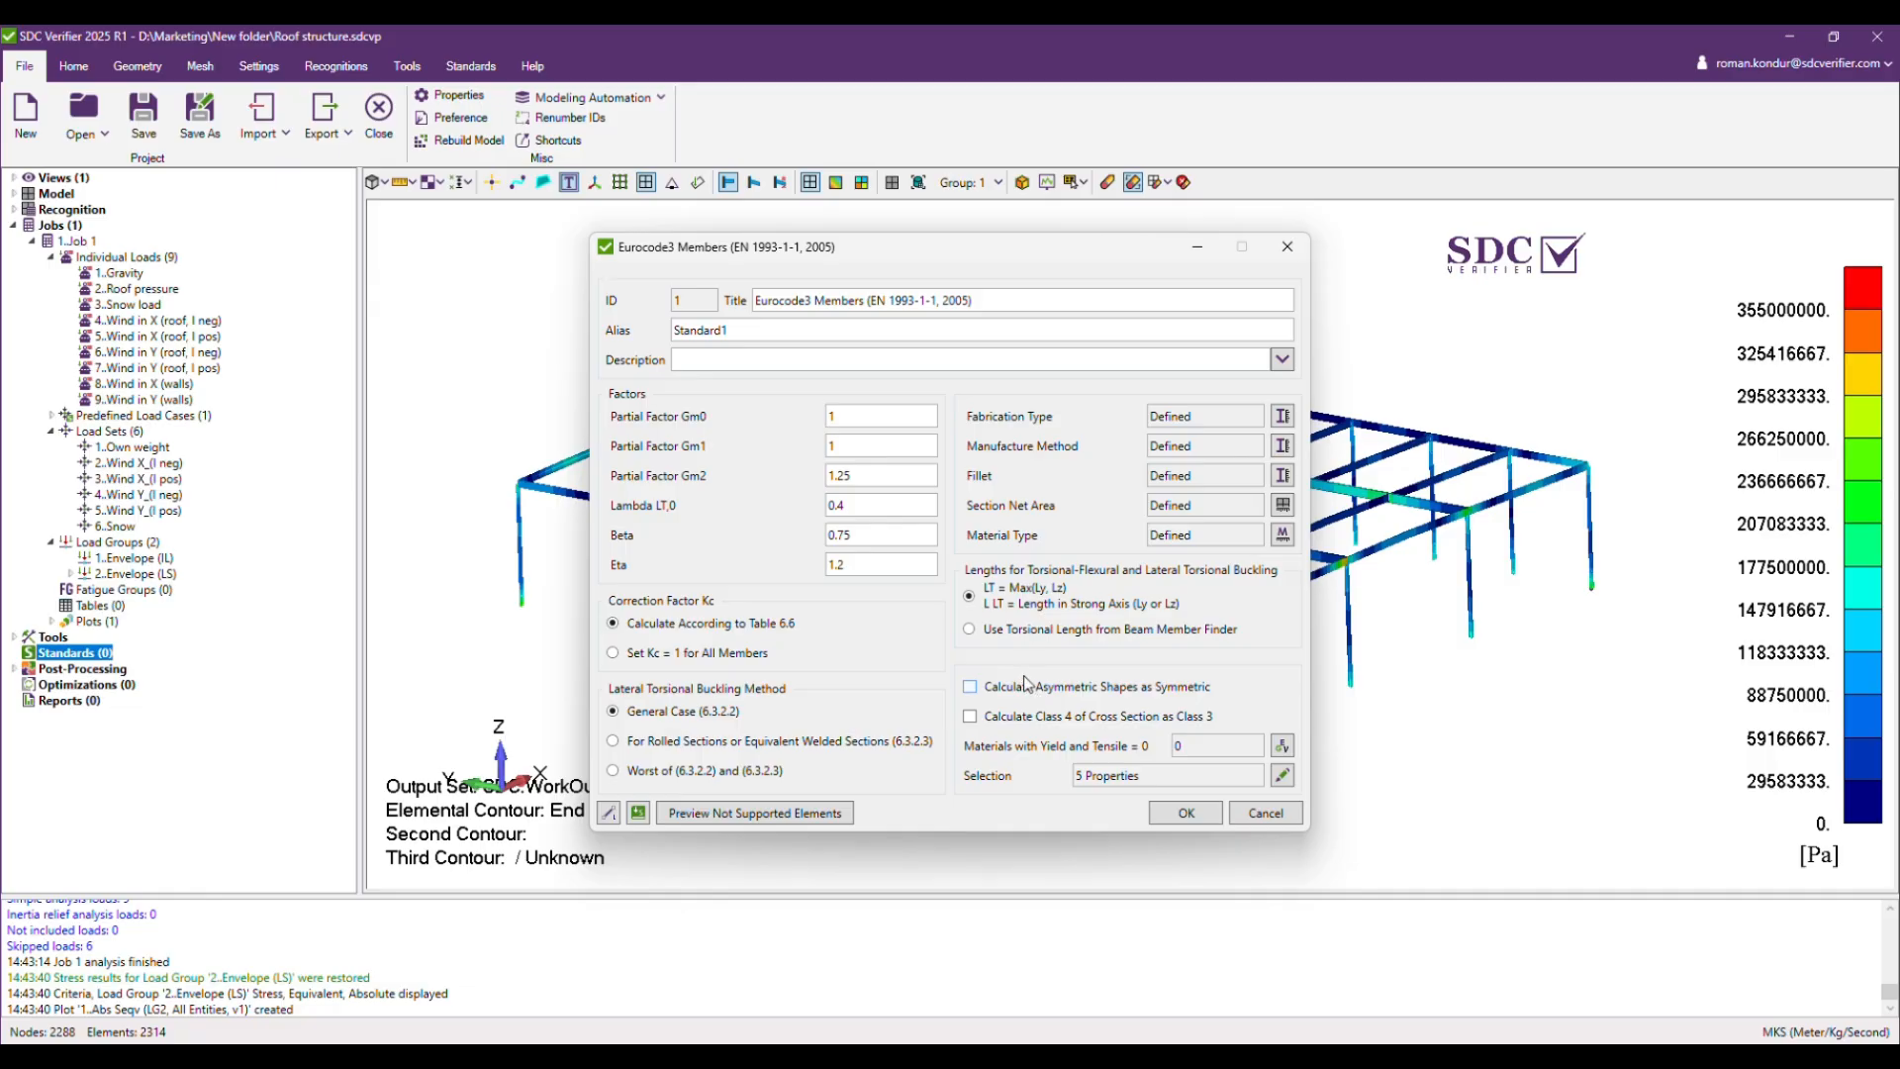
Recognize the structure's beam members with the Beam Member Finder, updating the joints with the Joint Finder first.
left_click(608, 814)
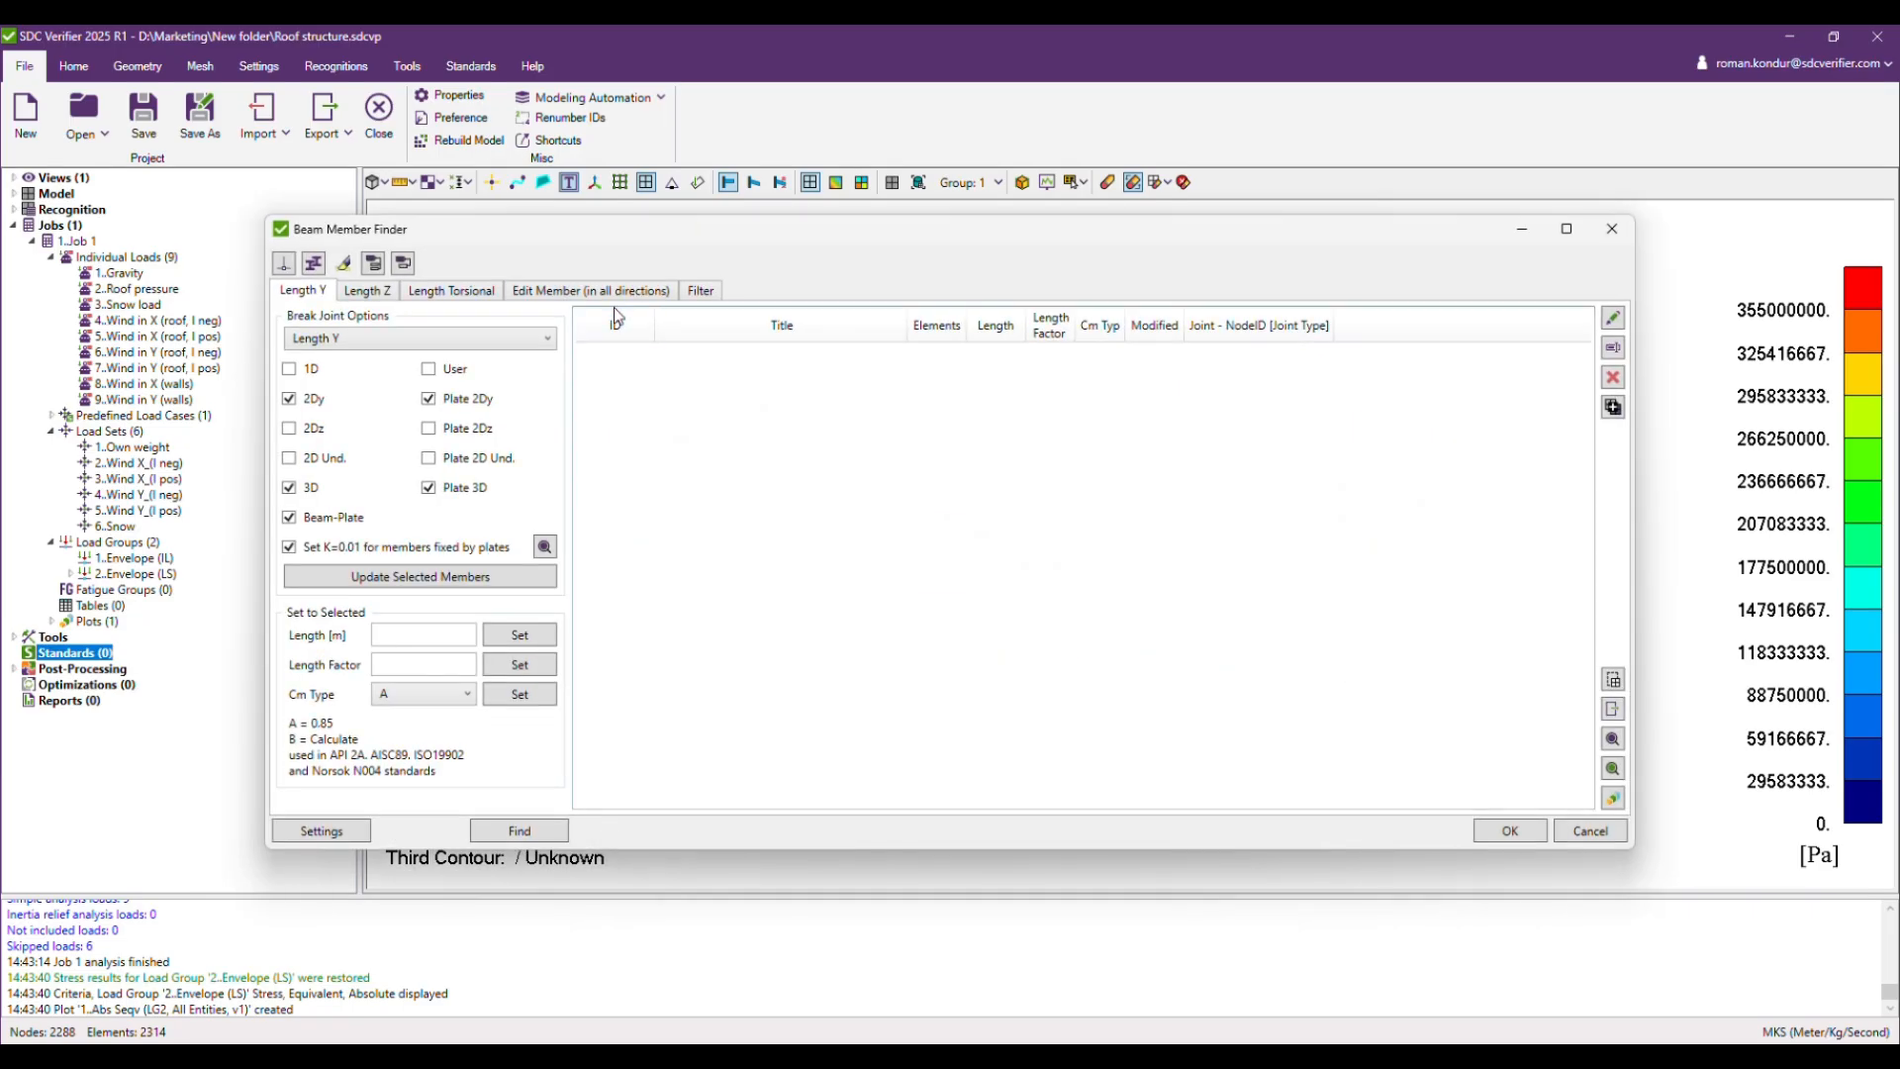
mouse_move(645, 229)
left_mouse_down()
mouse_move(738, 235)
mouse_move(671, 236)
left_mouse_up()
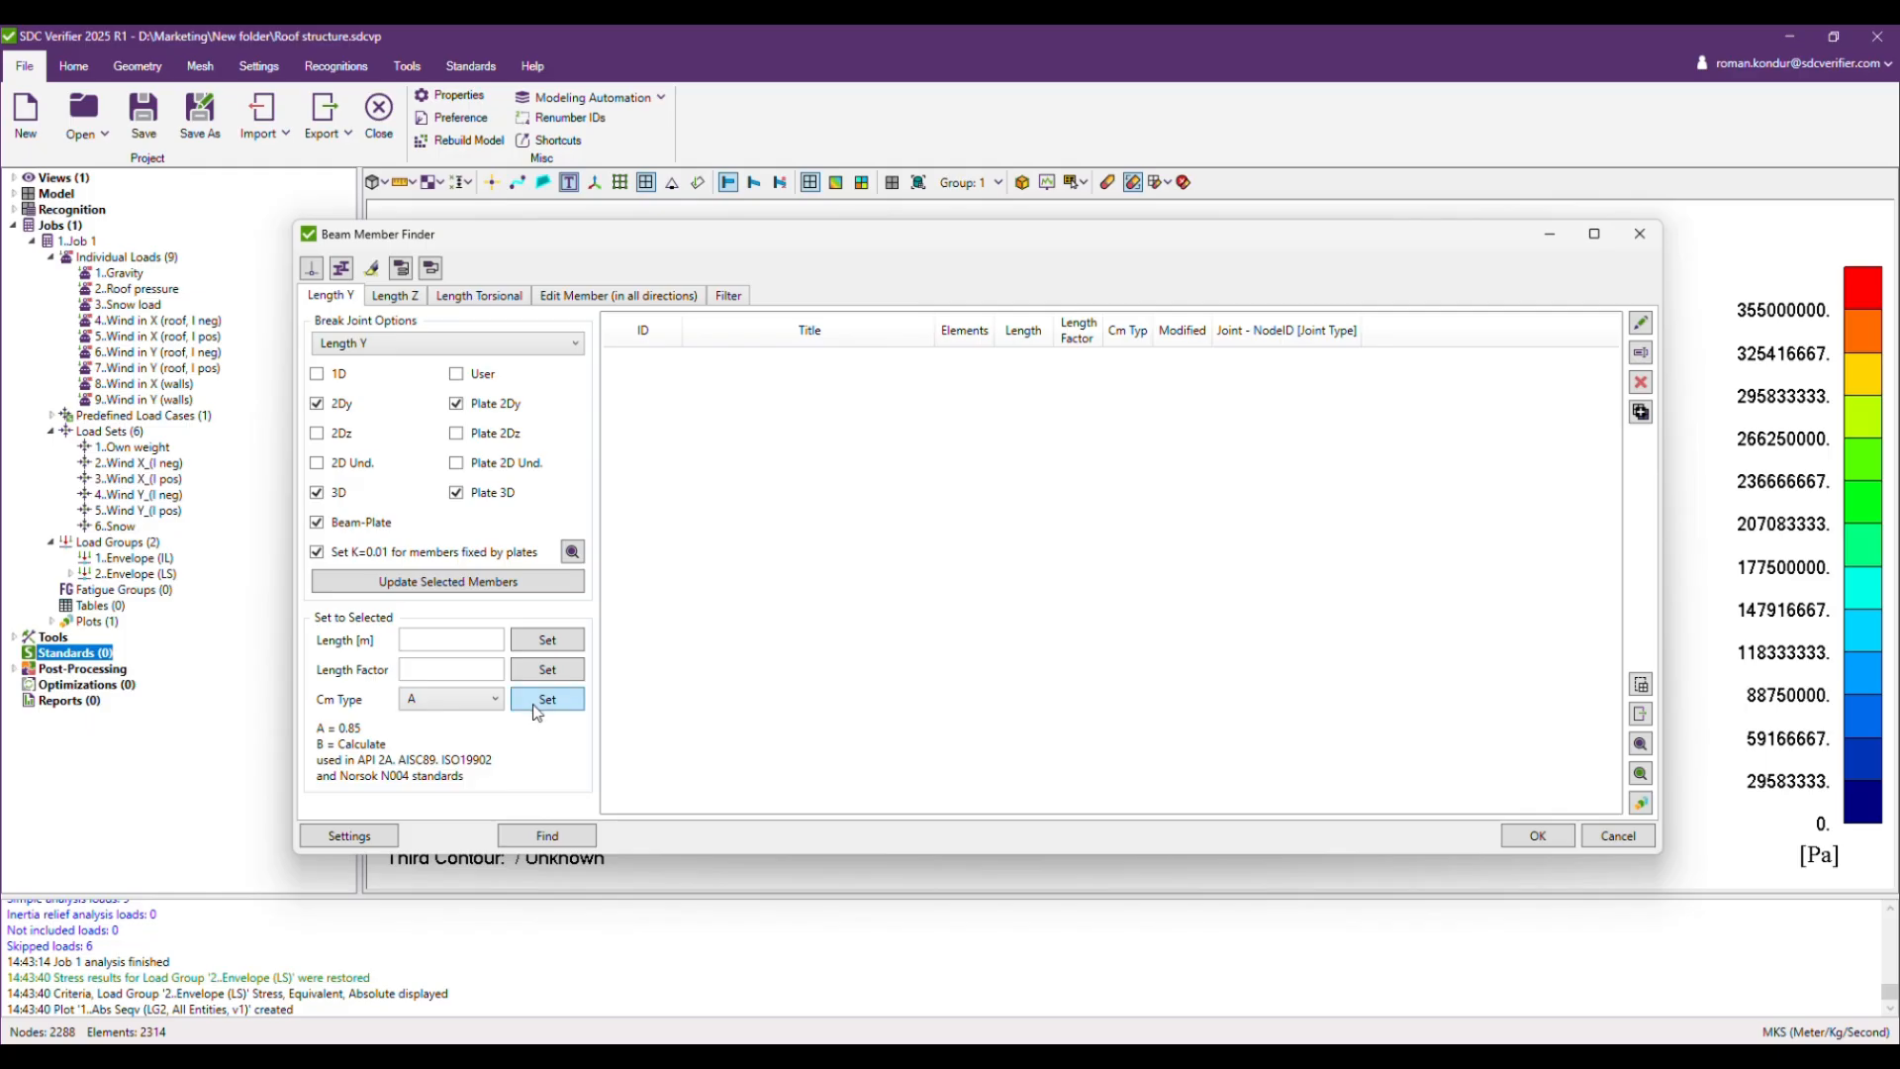
left_click(560, 835)
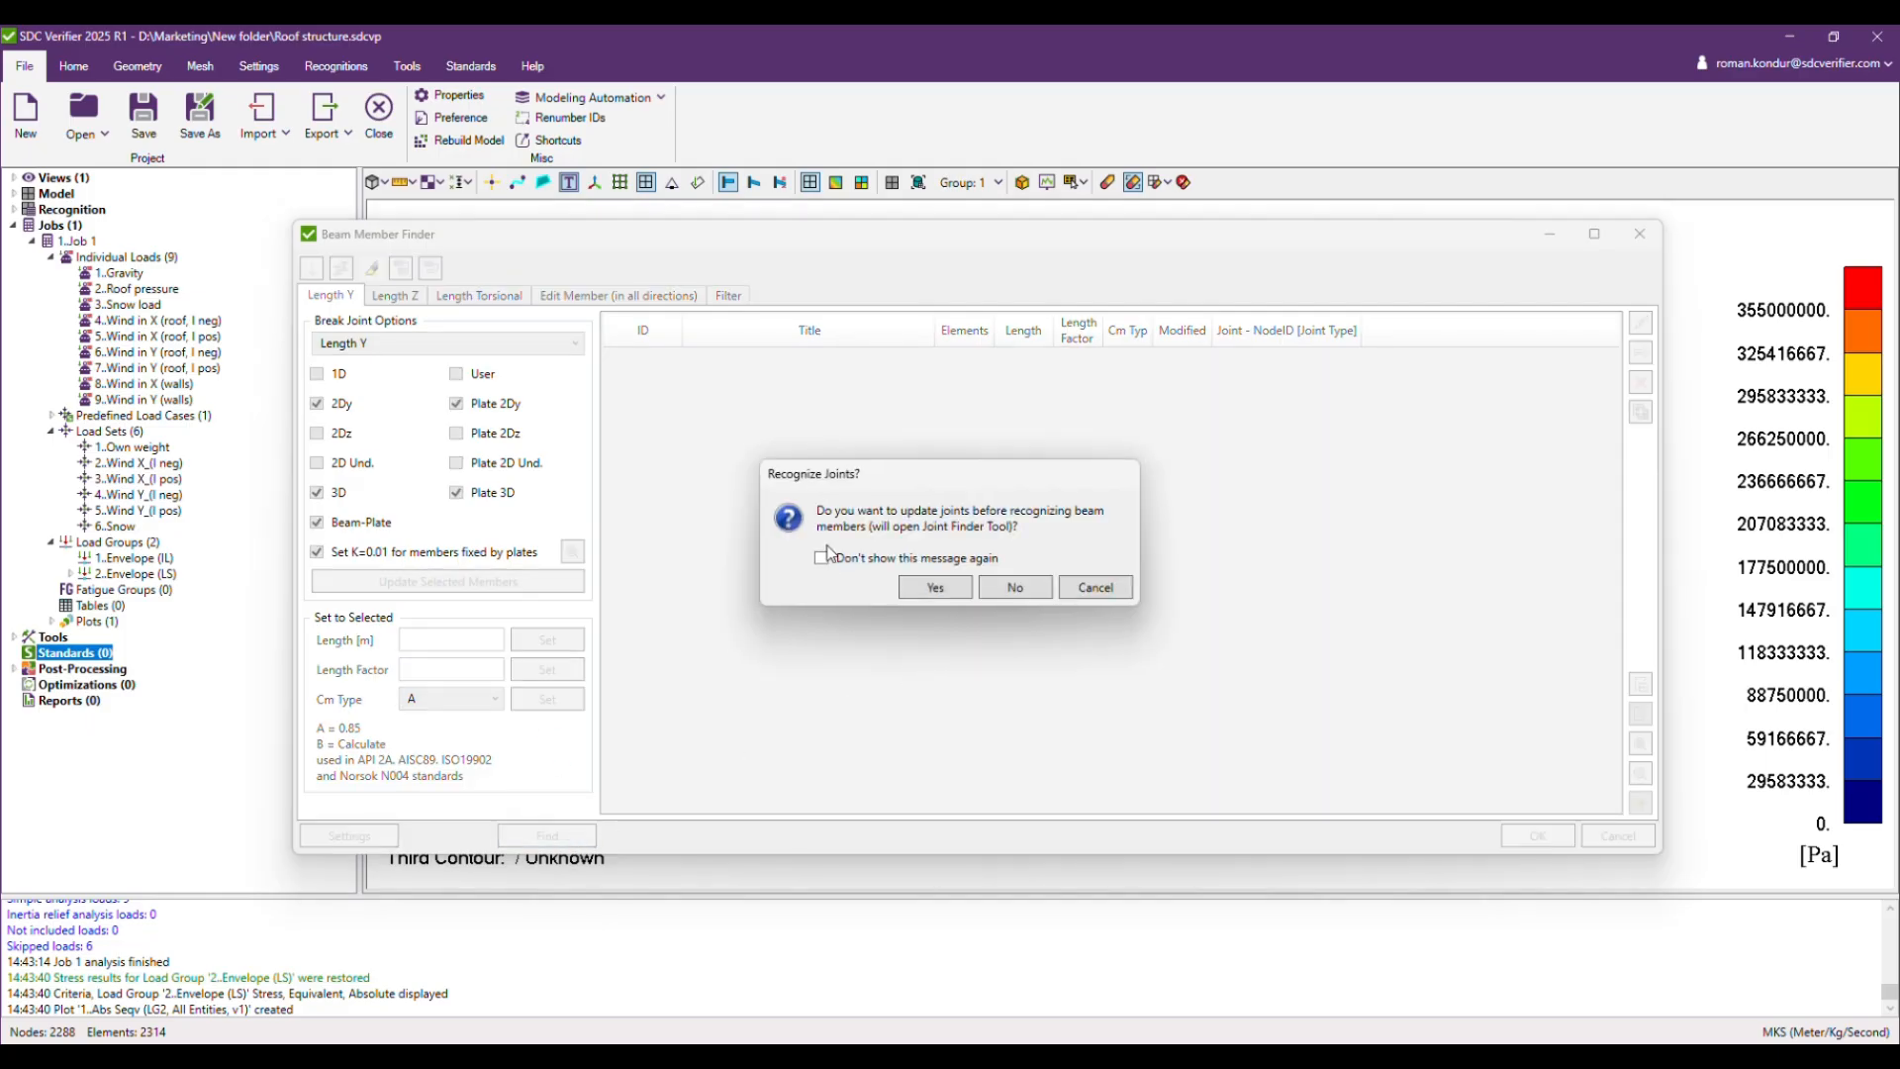
left_click(935, 588)
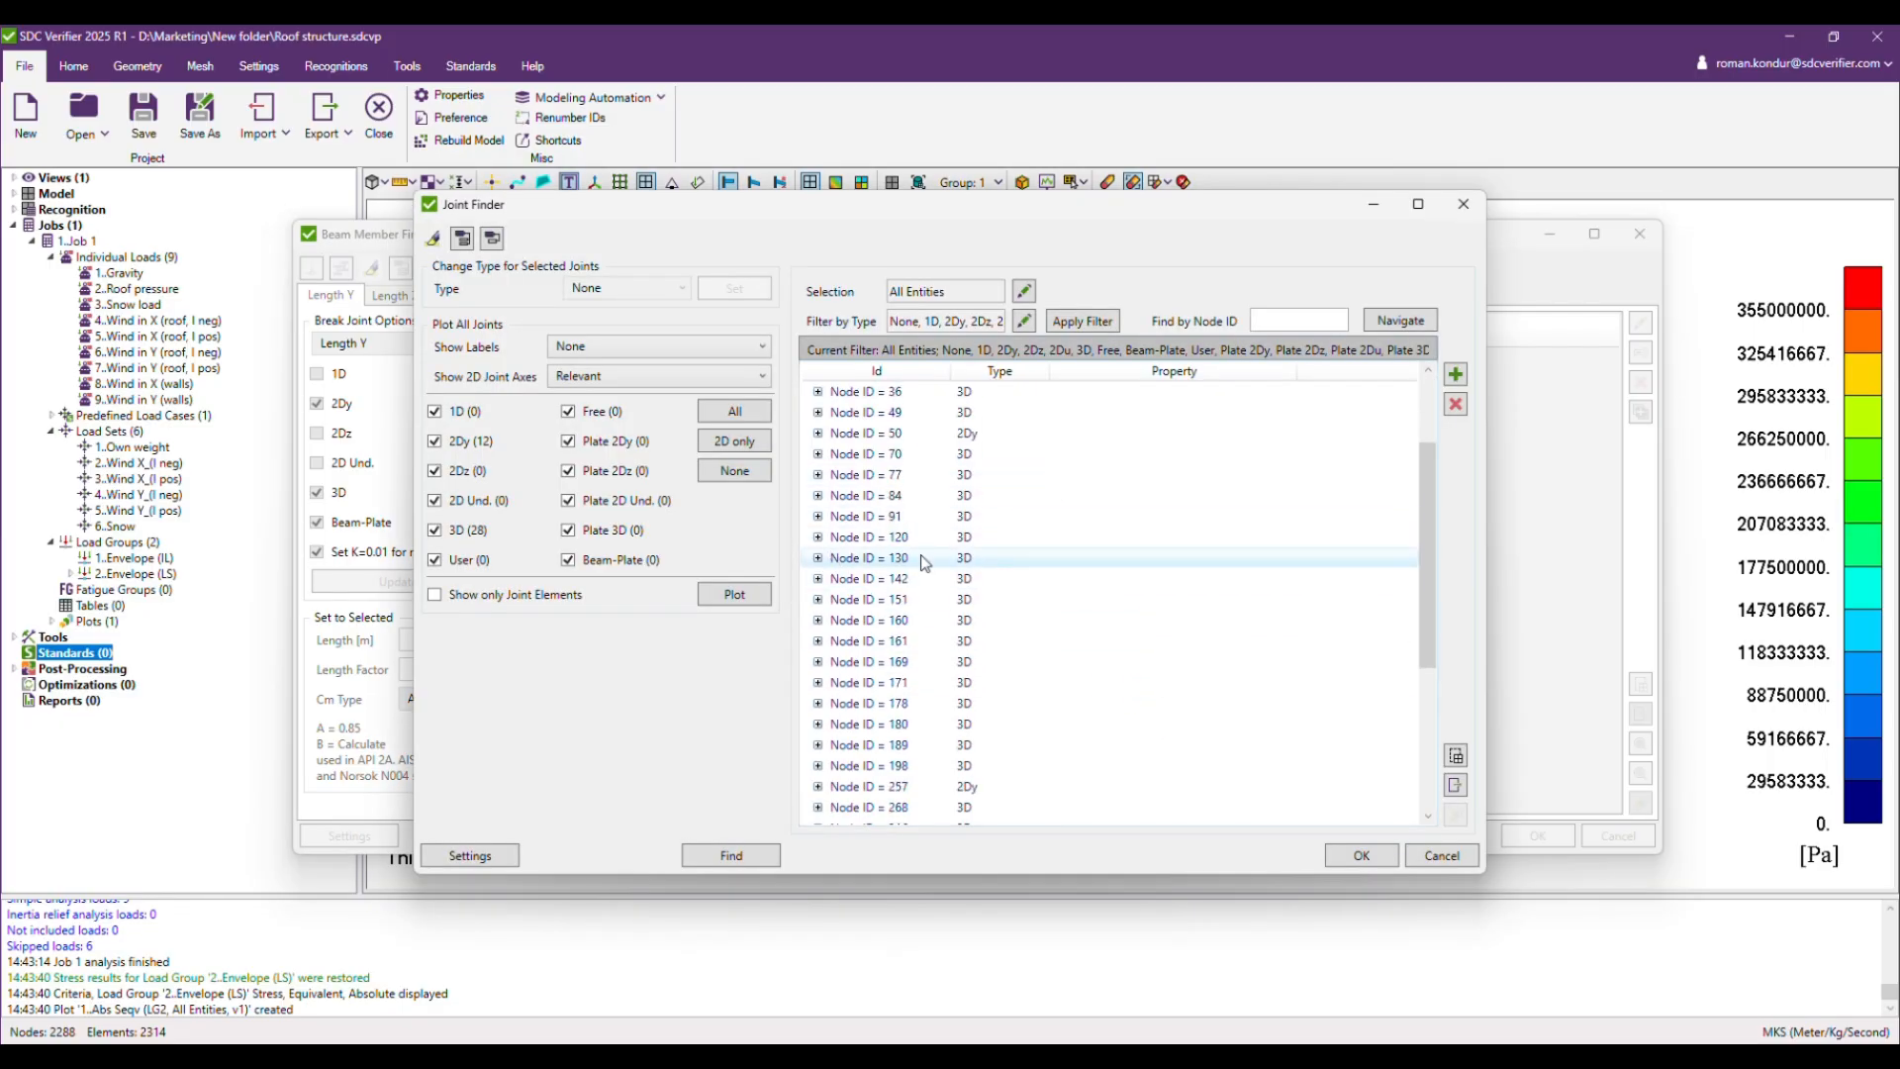
scroll(917, 554, "down", 5)
scroll(910, 556, "down", 5)
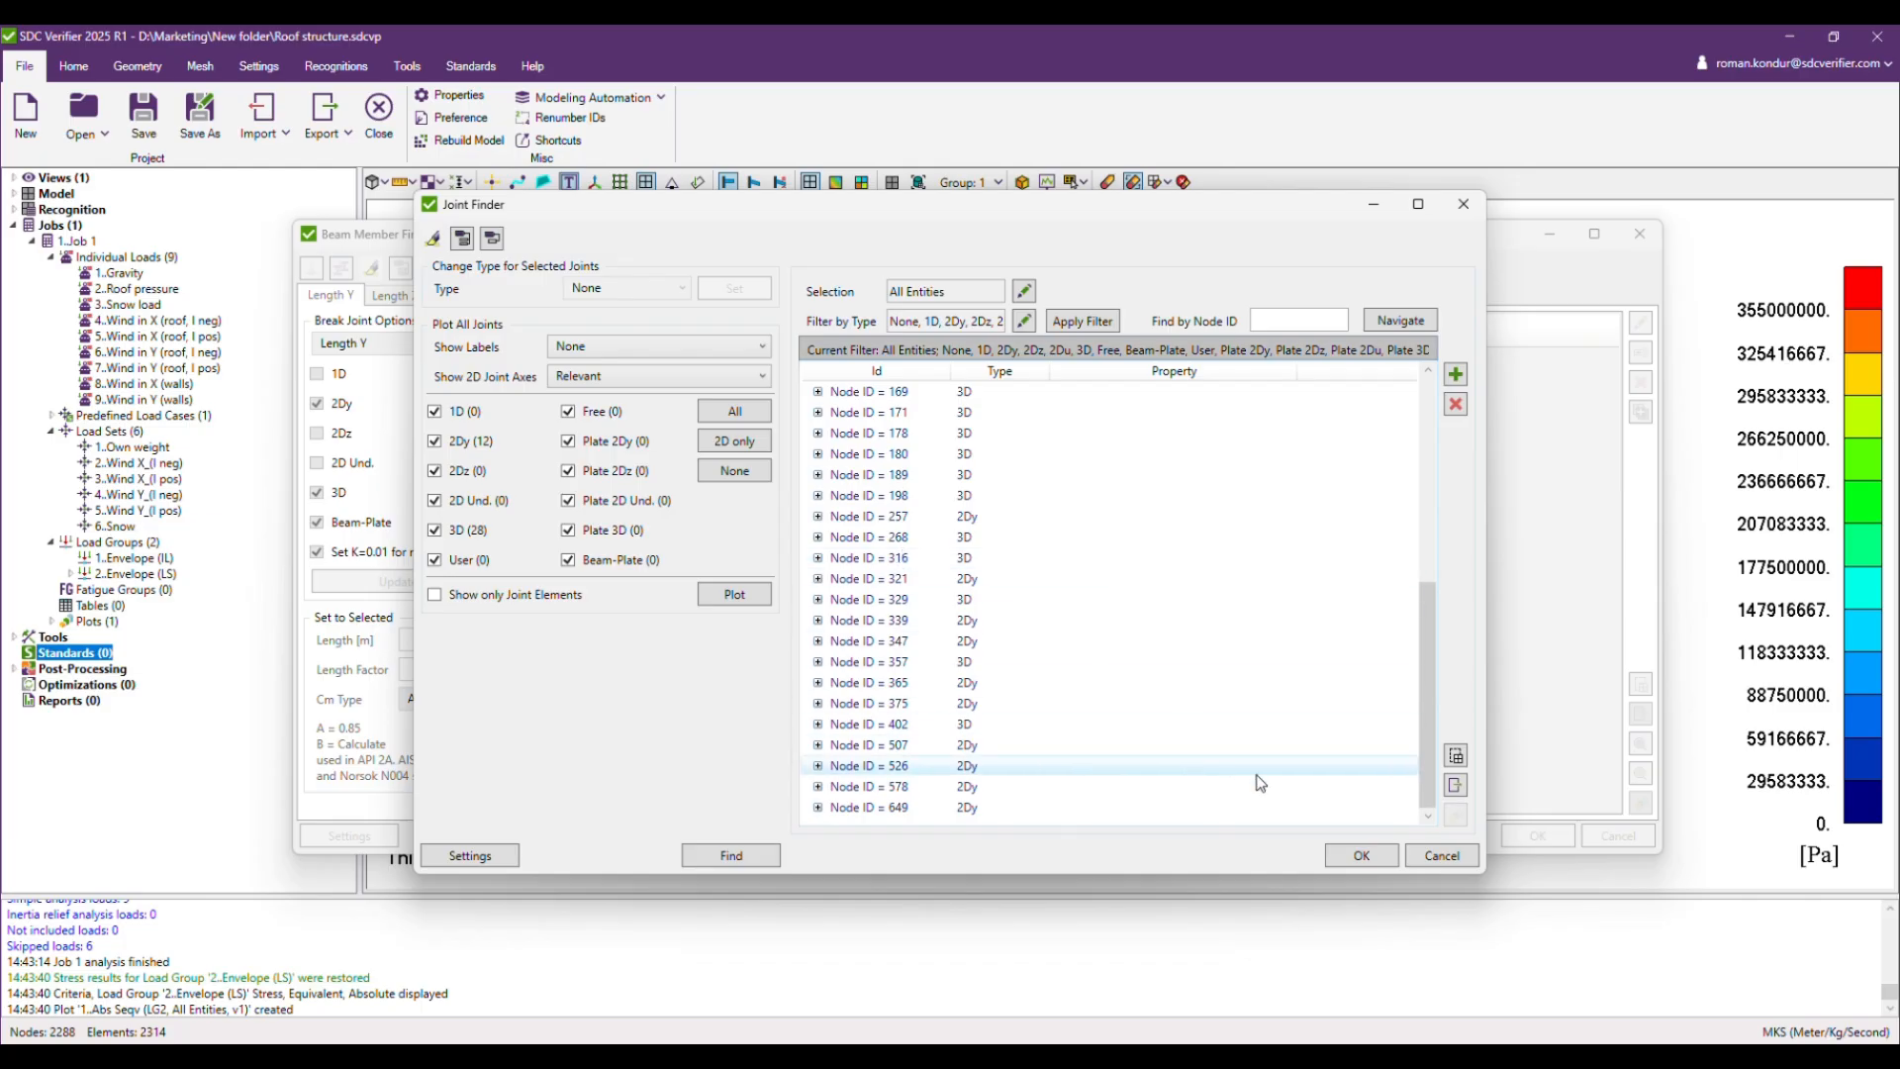
left_click(1362, 855)
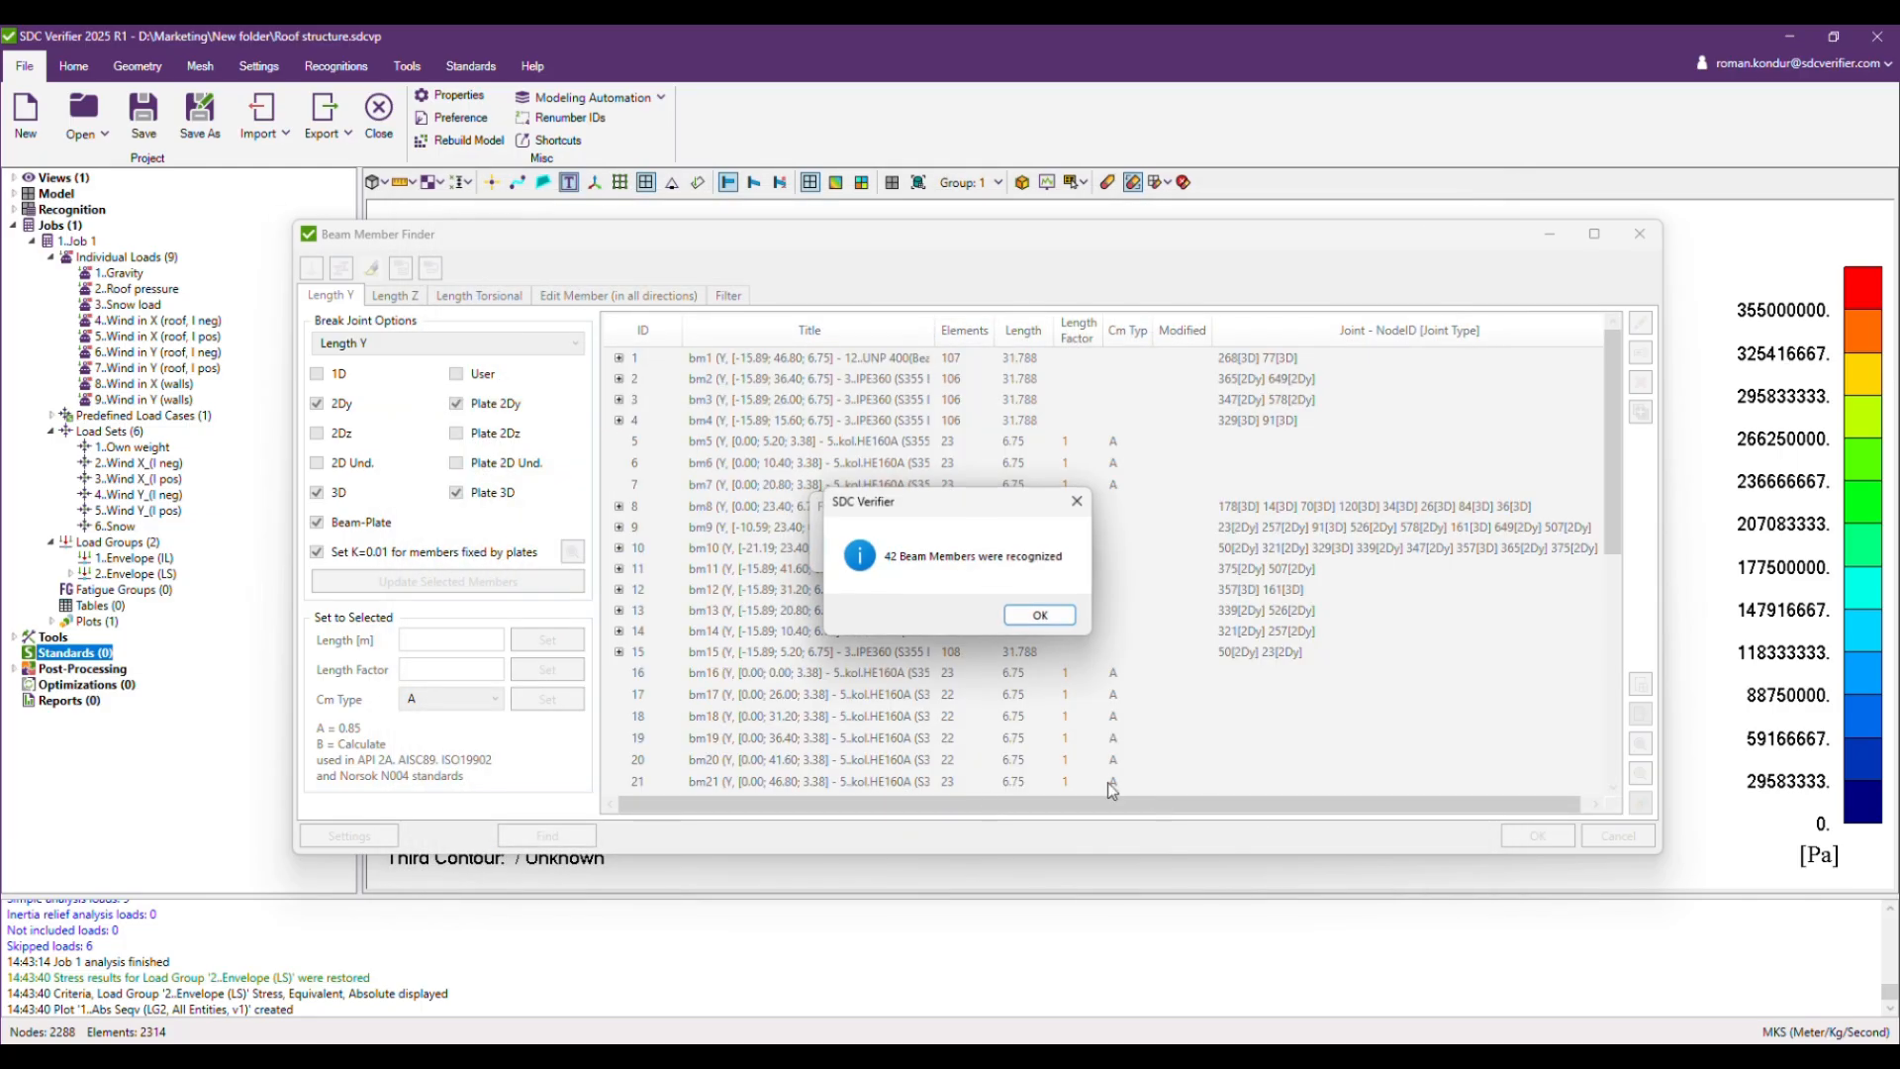
left_click(1032, 616)
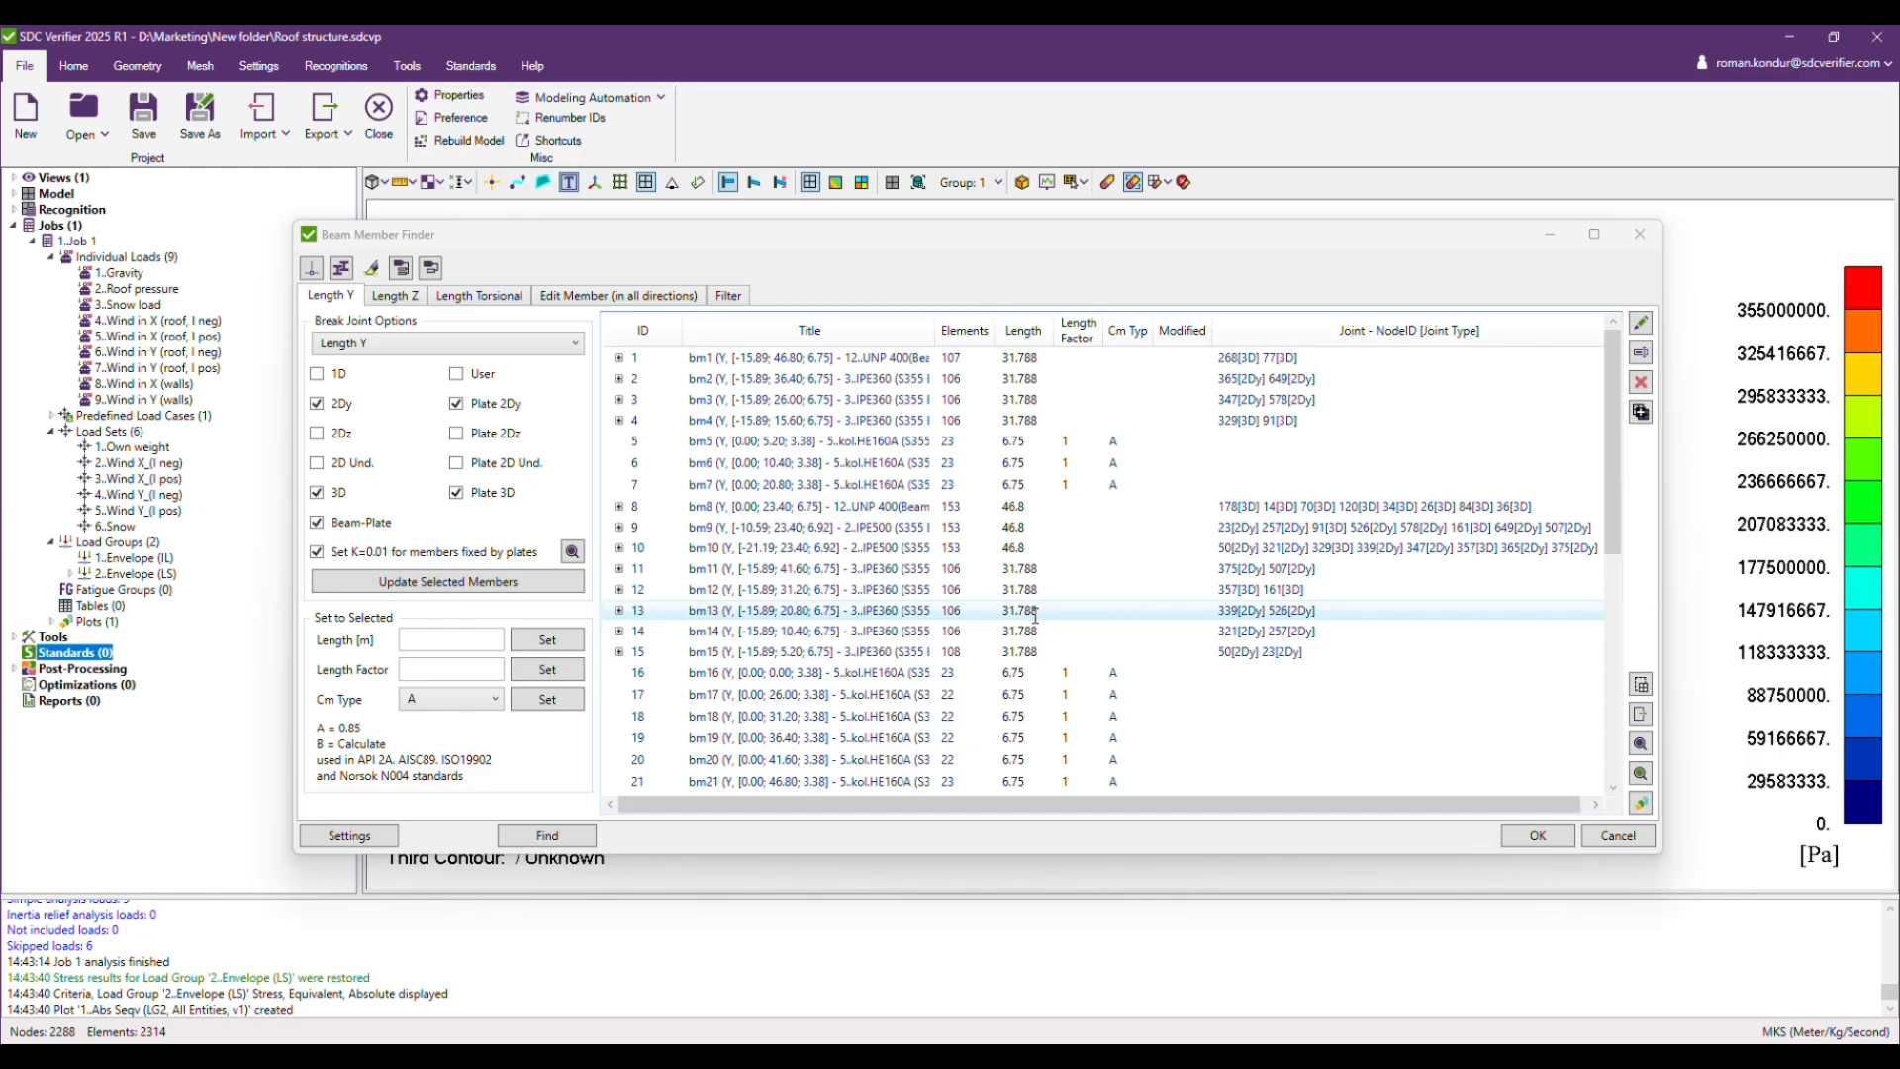
Plot all recognized beam members for the Length Y direction and inspect them on the model.
left_click(859, 571)
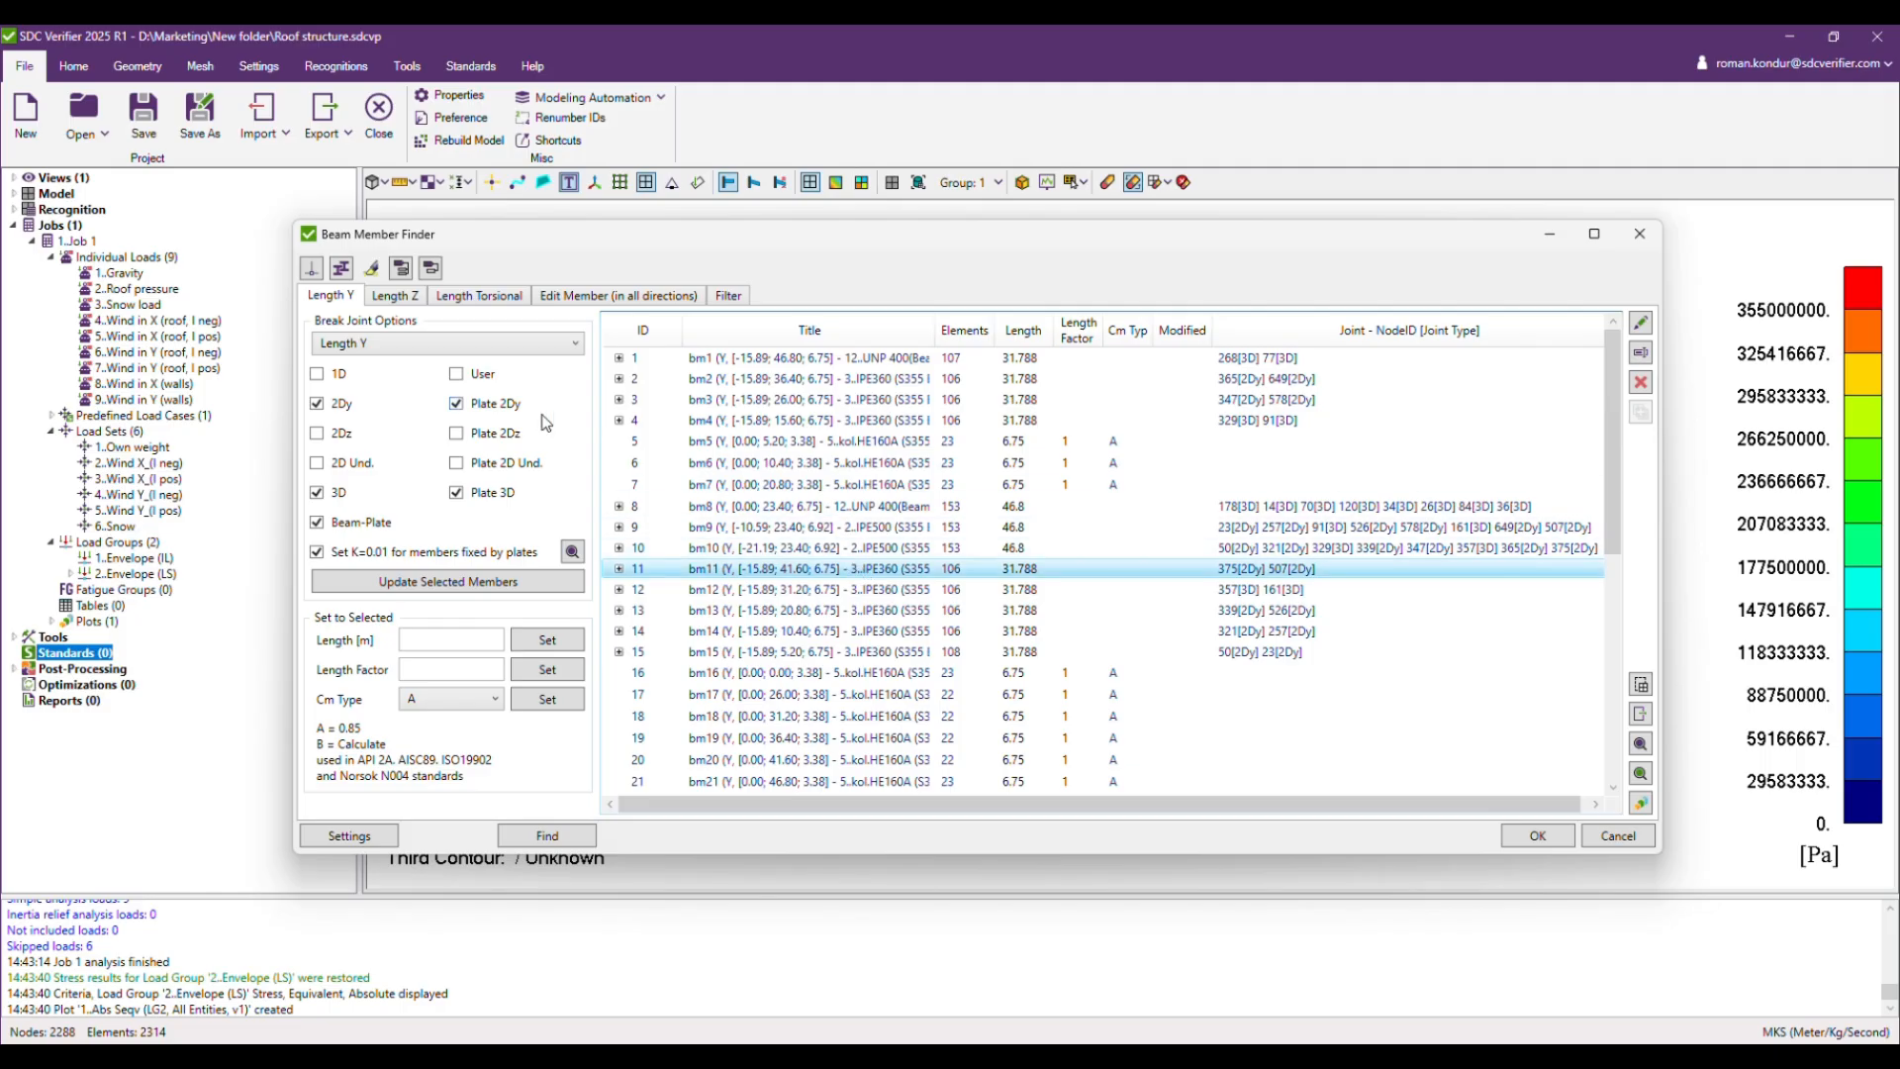
key("ctrl+a")
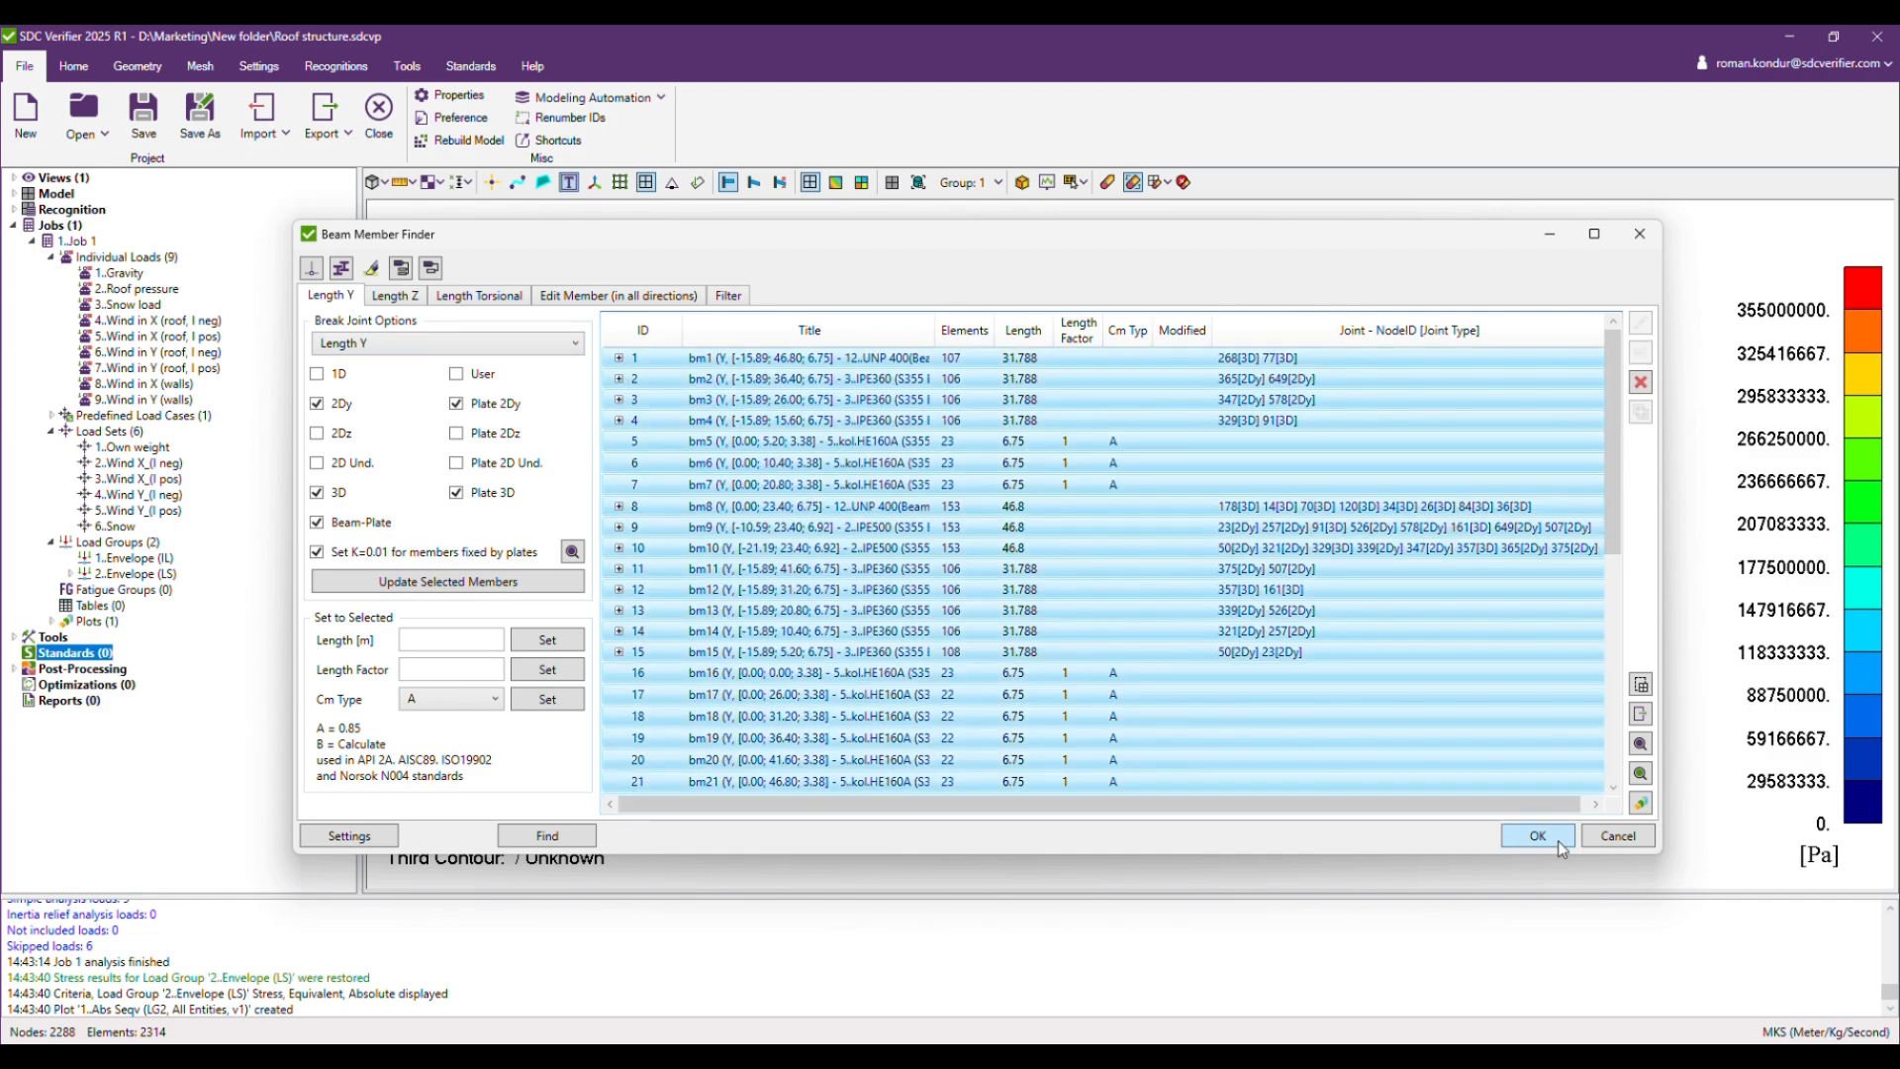
left_click(1641, 803)
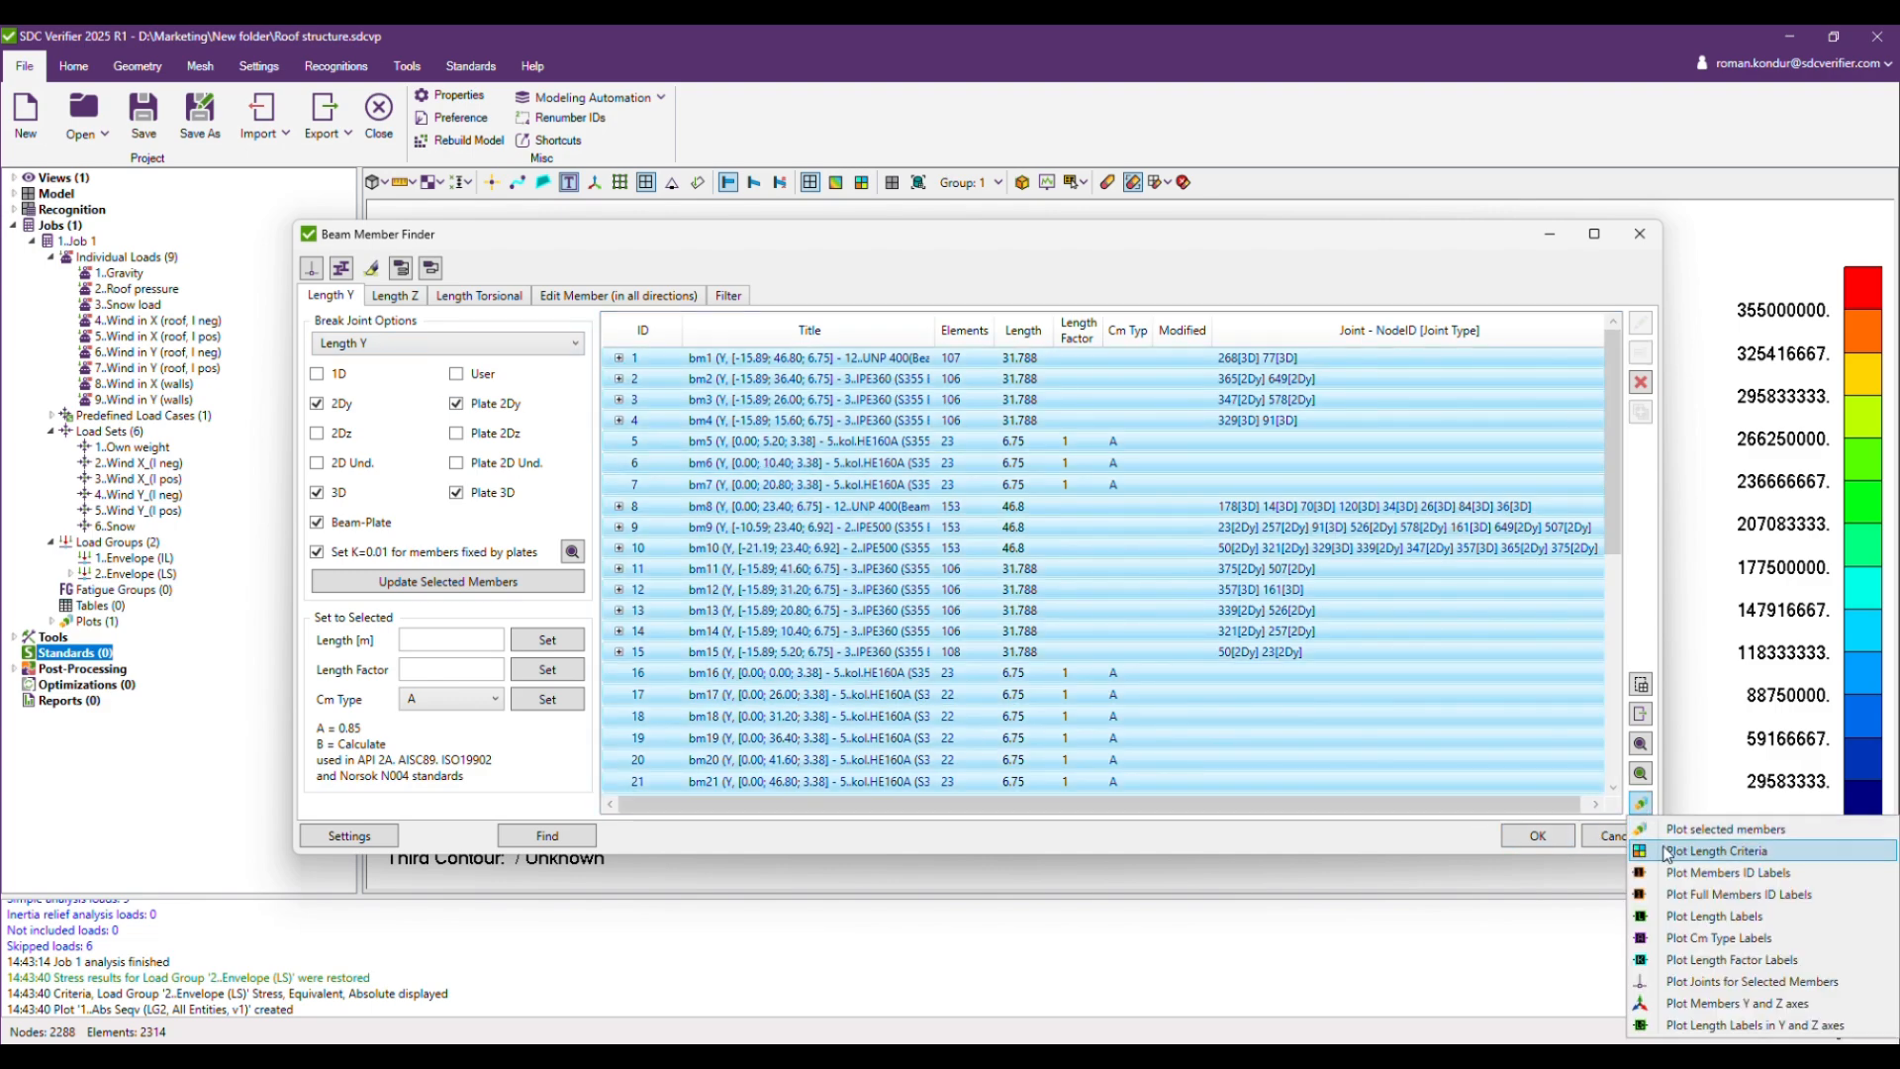
left_click(1672, 831)
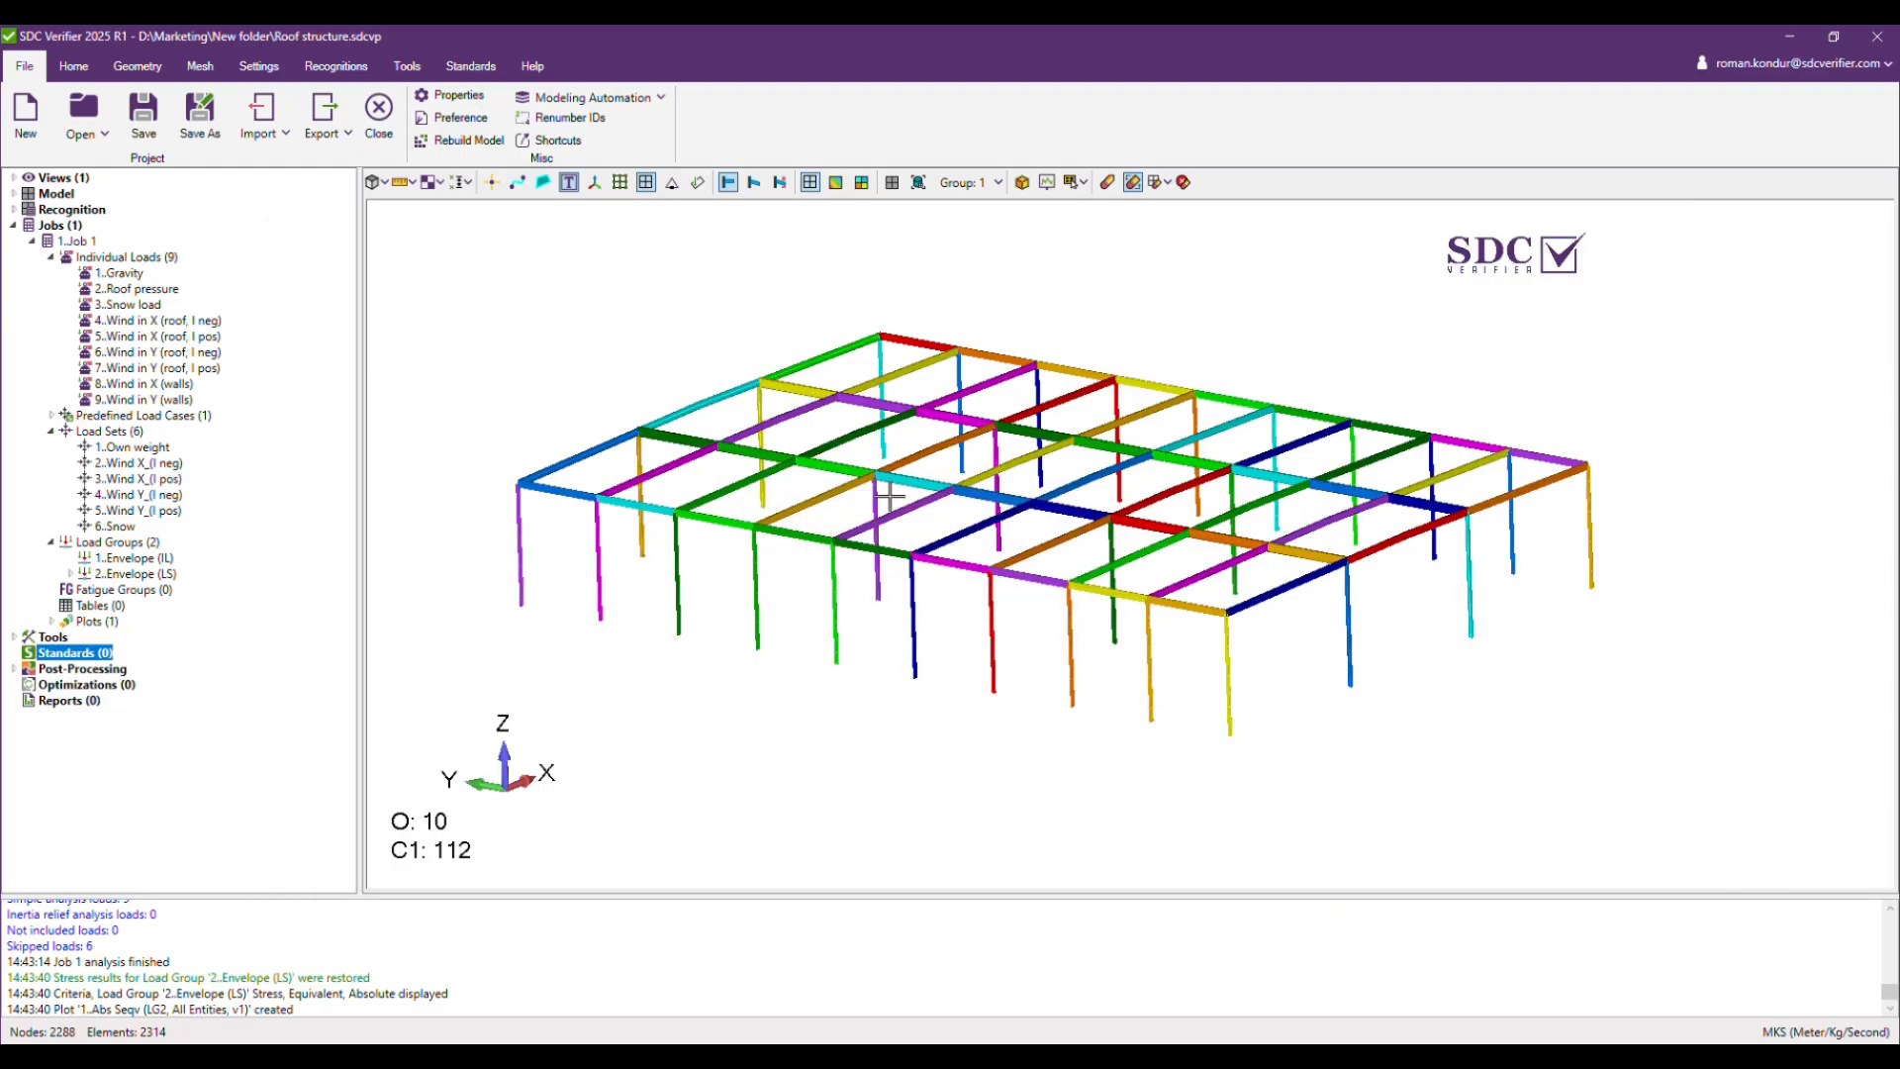
middle_click_drag(893, 503, 923, 519)
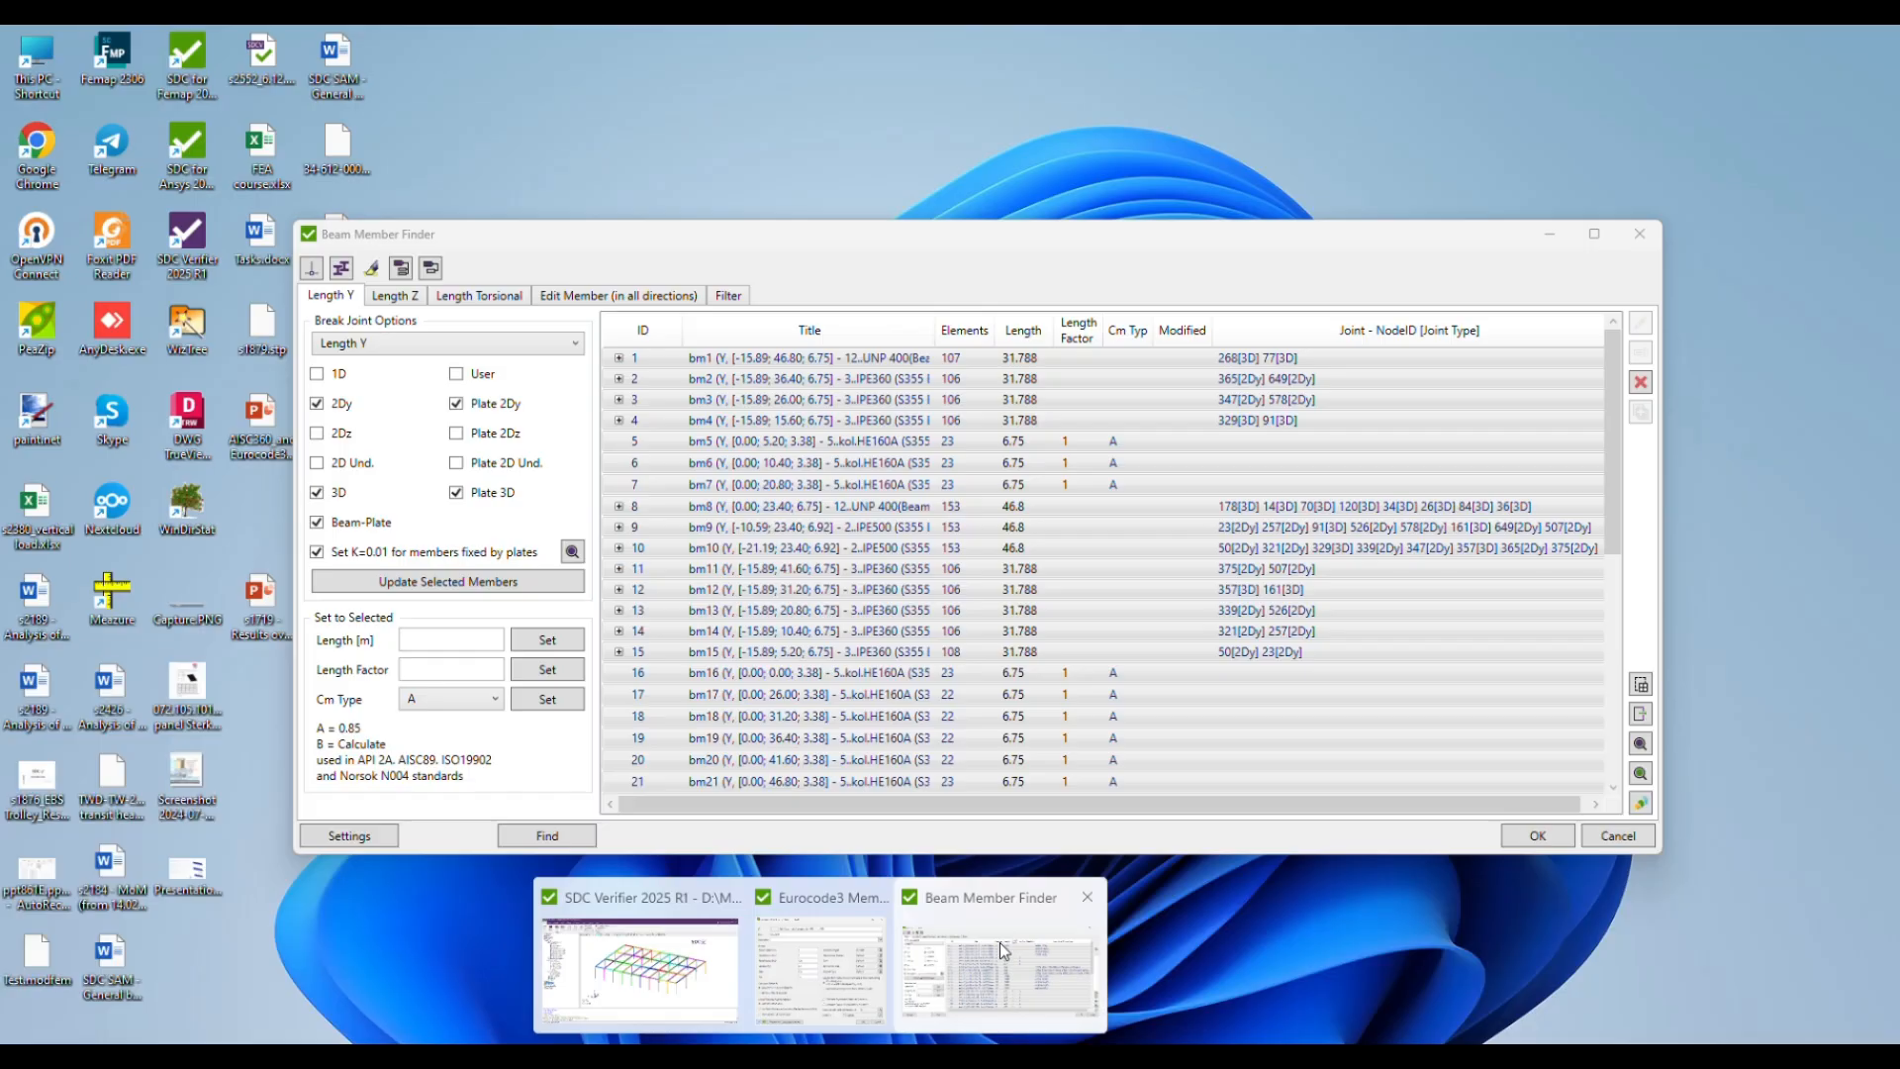
Plot all recognized beam members for the Length Z direction on the model.
left_click(998, 941)
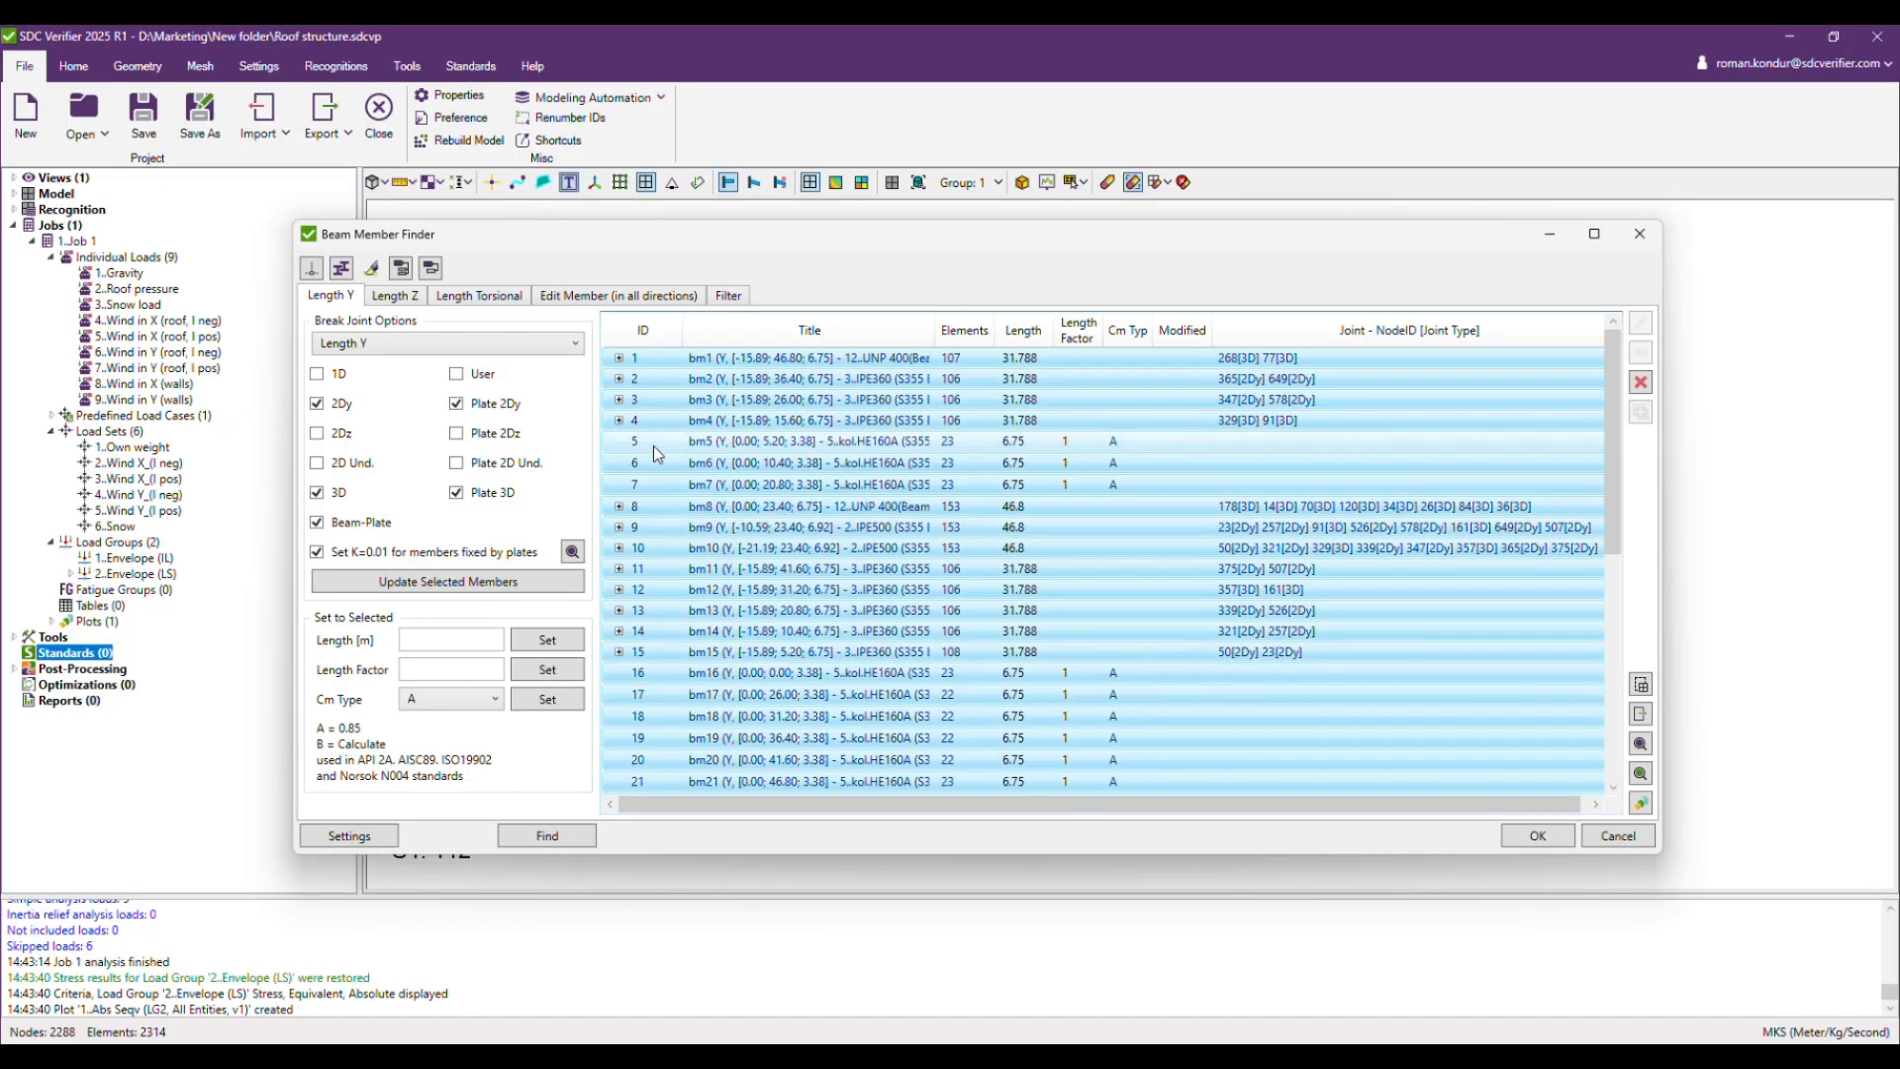
left_click(396, 297)
left_click(889, 529)
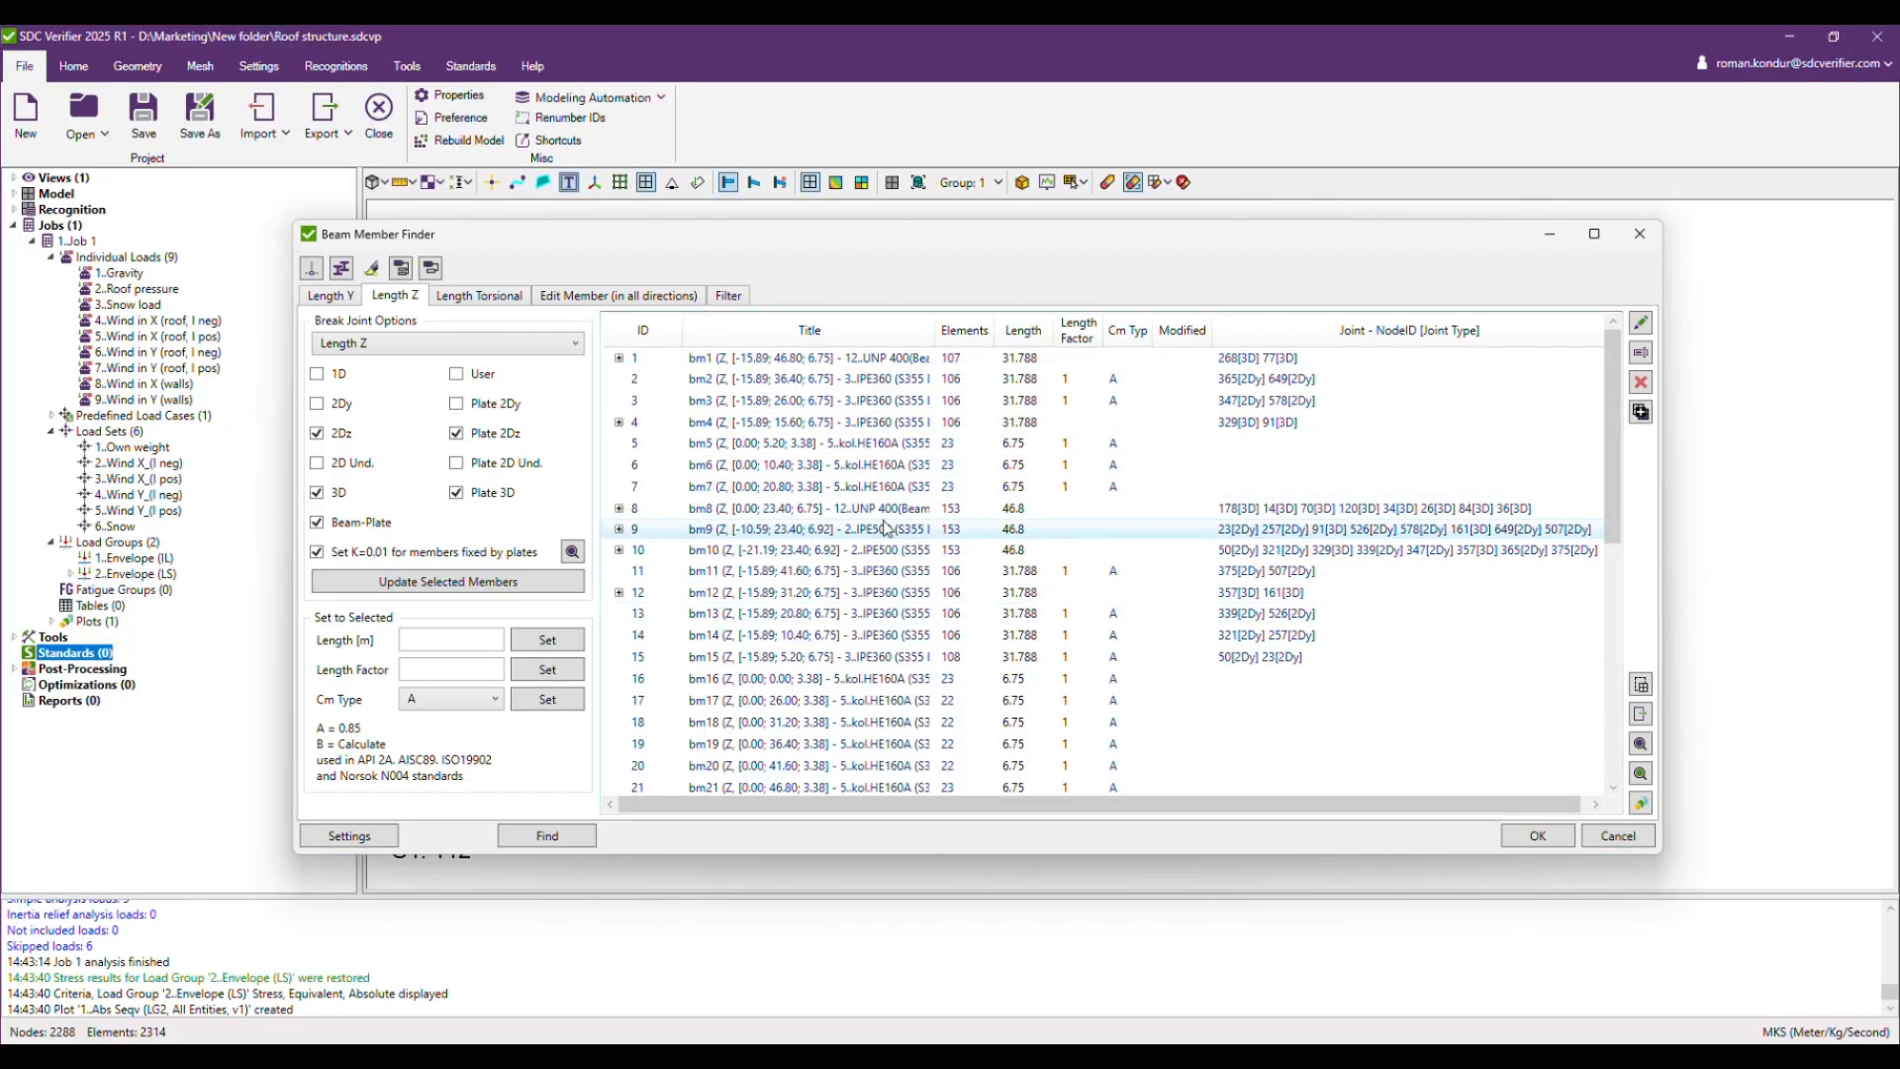
key("ctrl+a")
left_click(1639, 805)
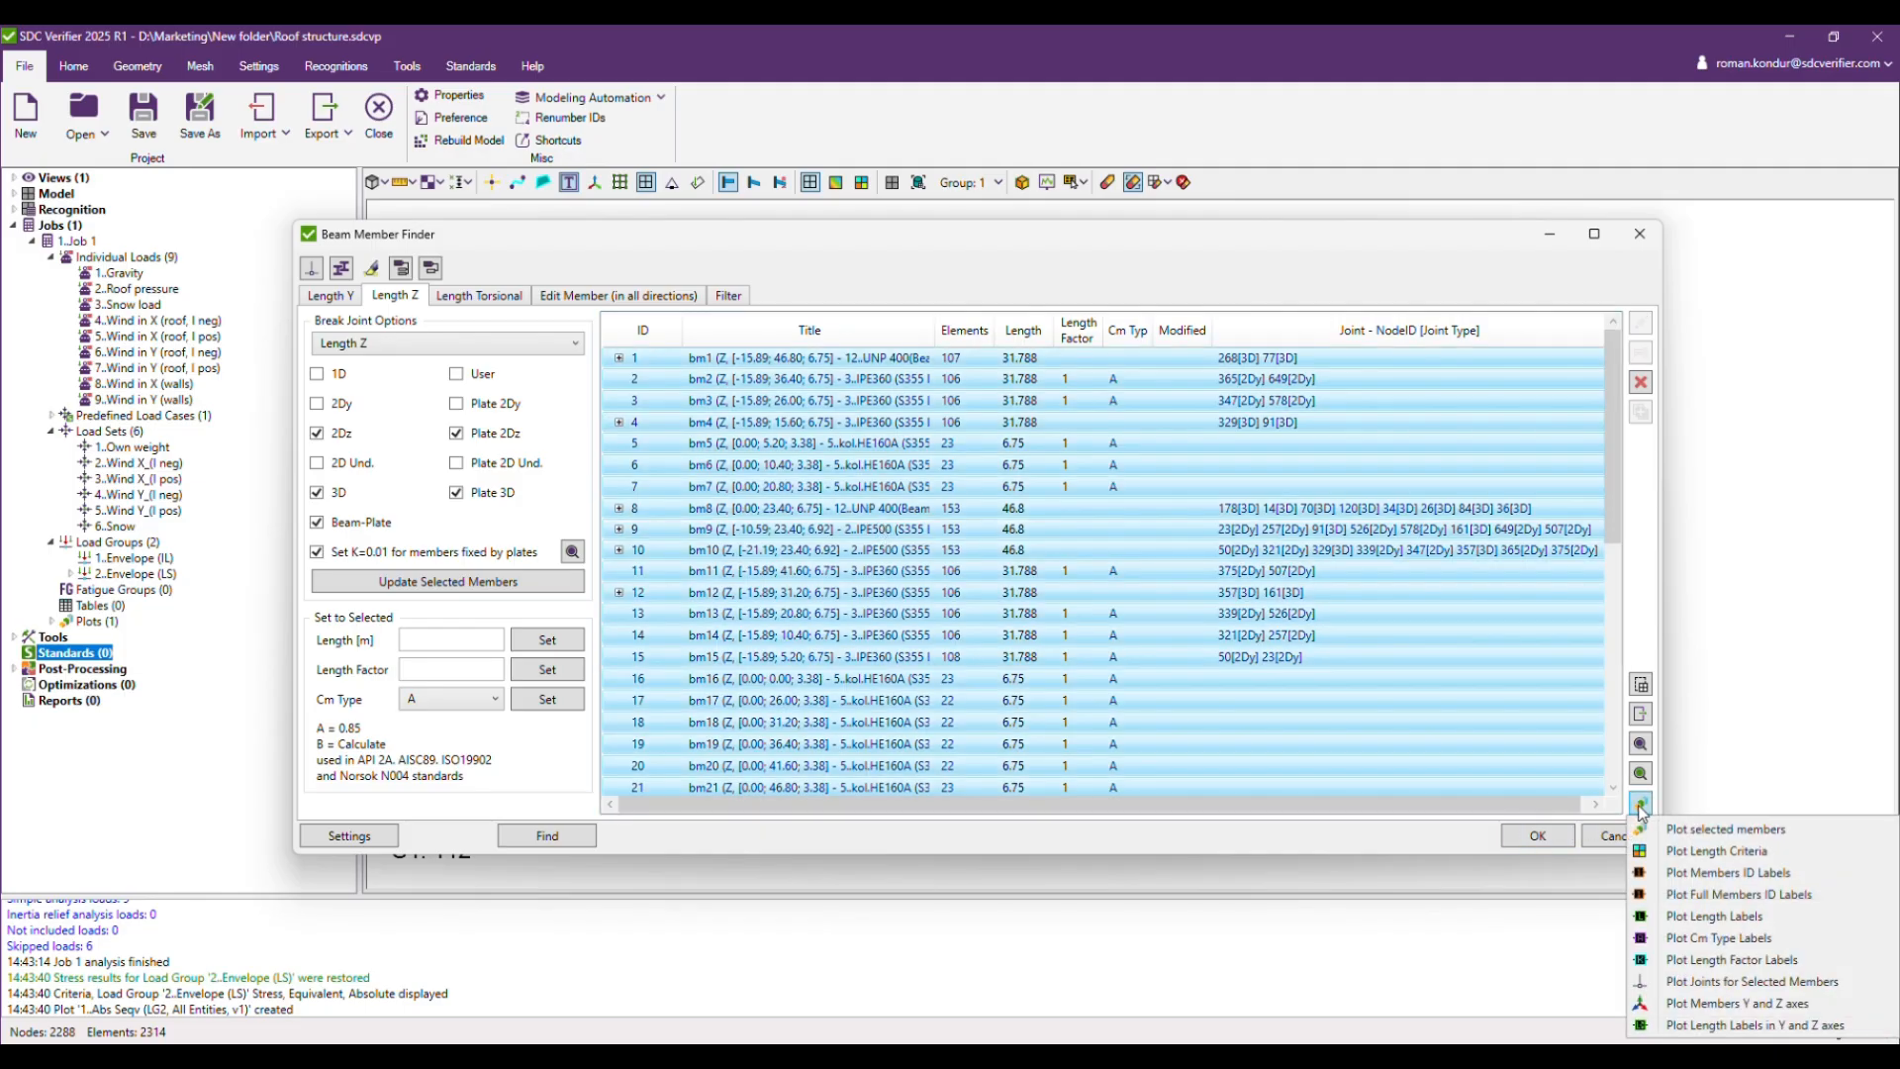
left_click(1663, 841)
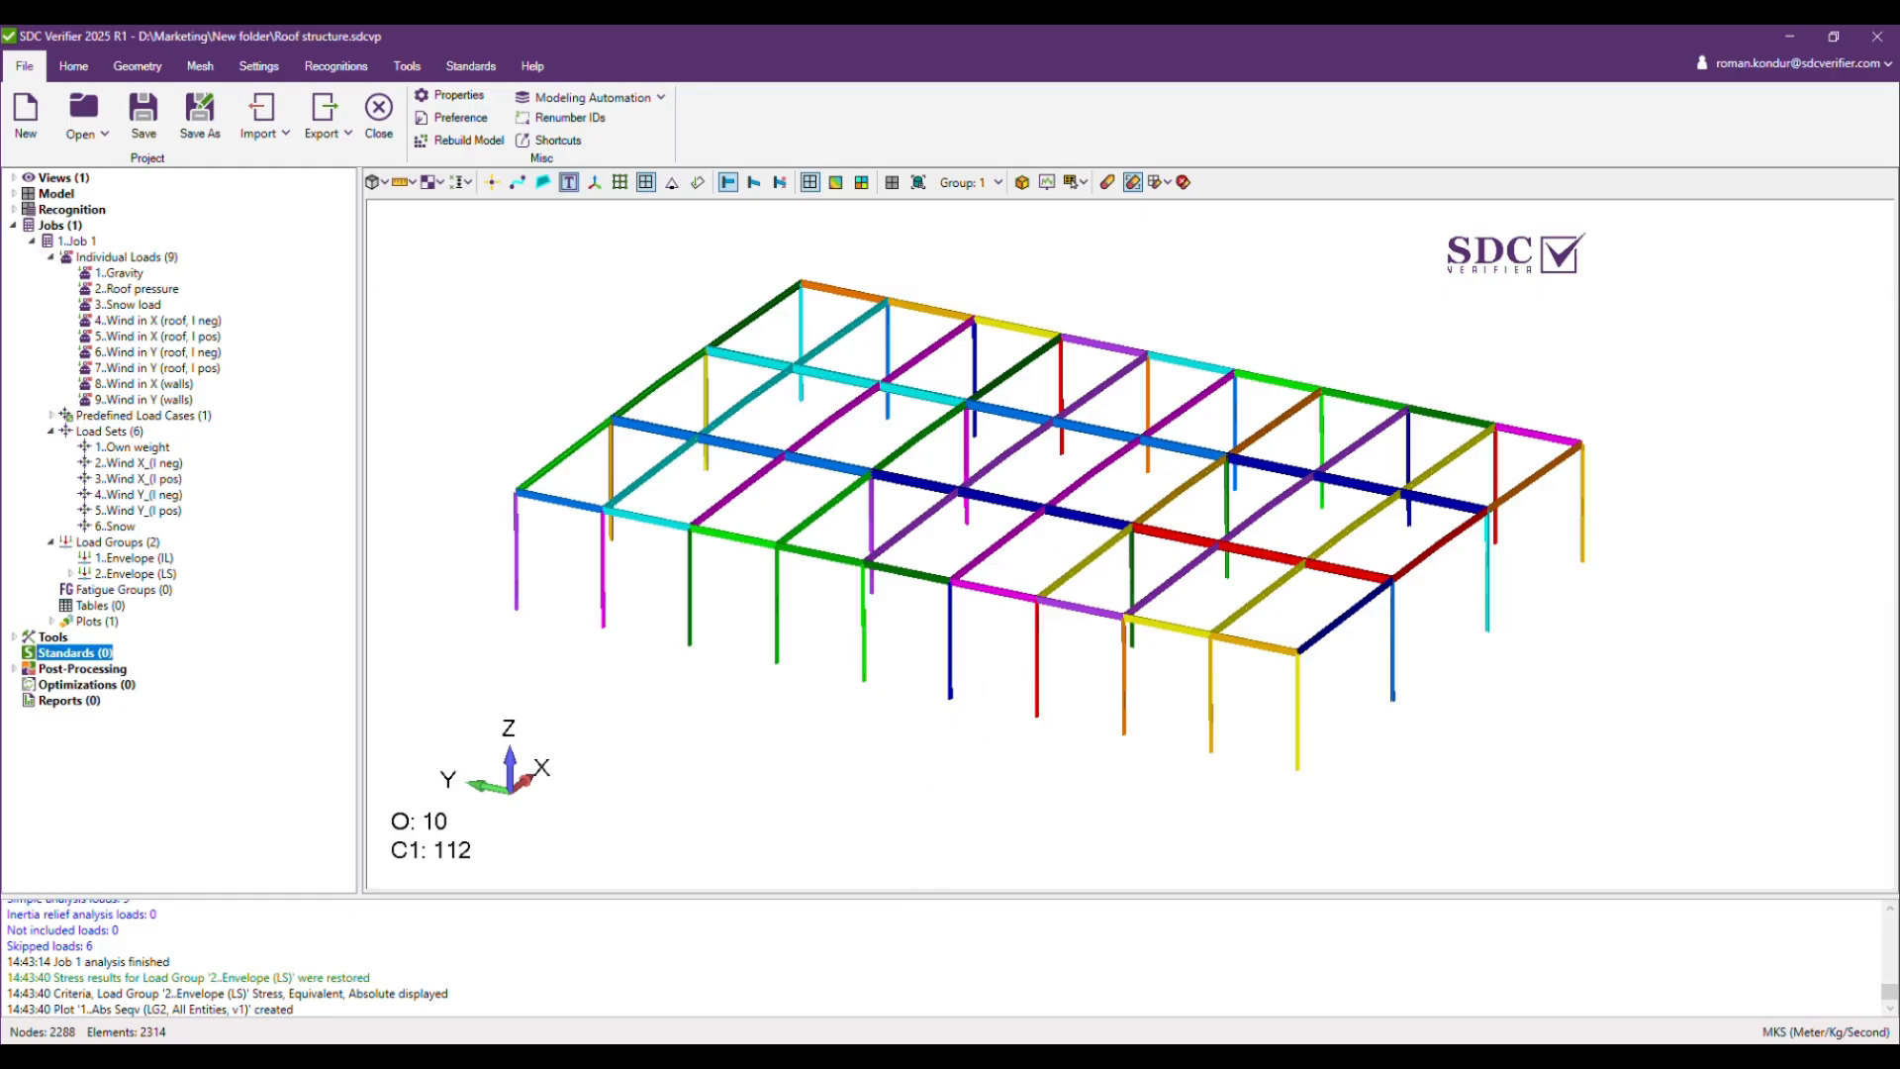
Accept the recognized beam members and finish adding the Eurocode3 Members (EN 1993-1-1, 2005) standard.
left_click(1002, 980)
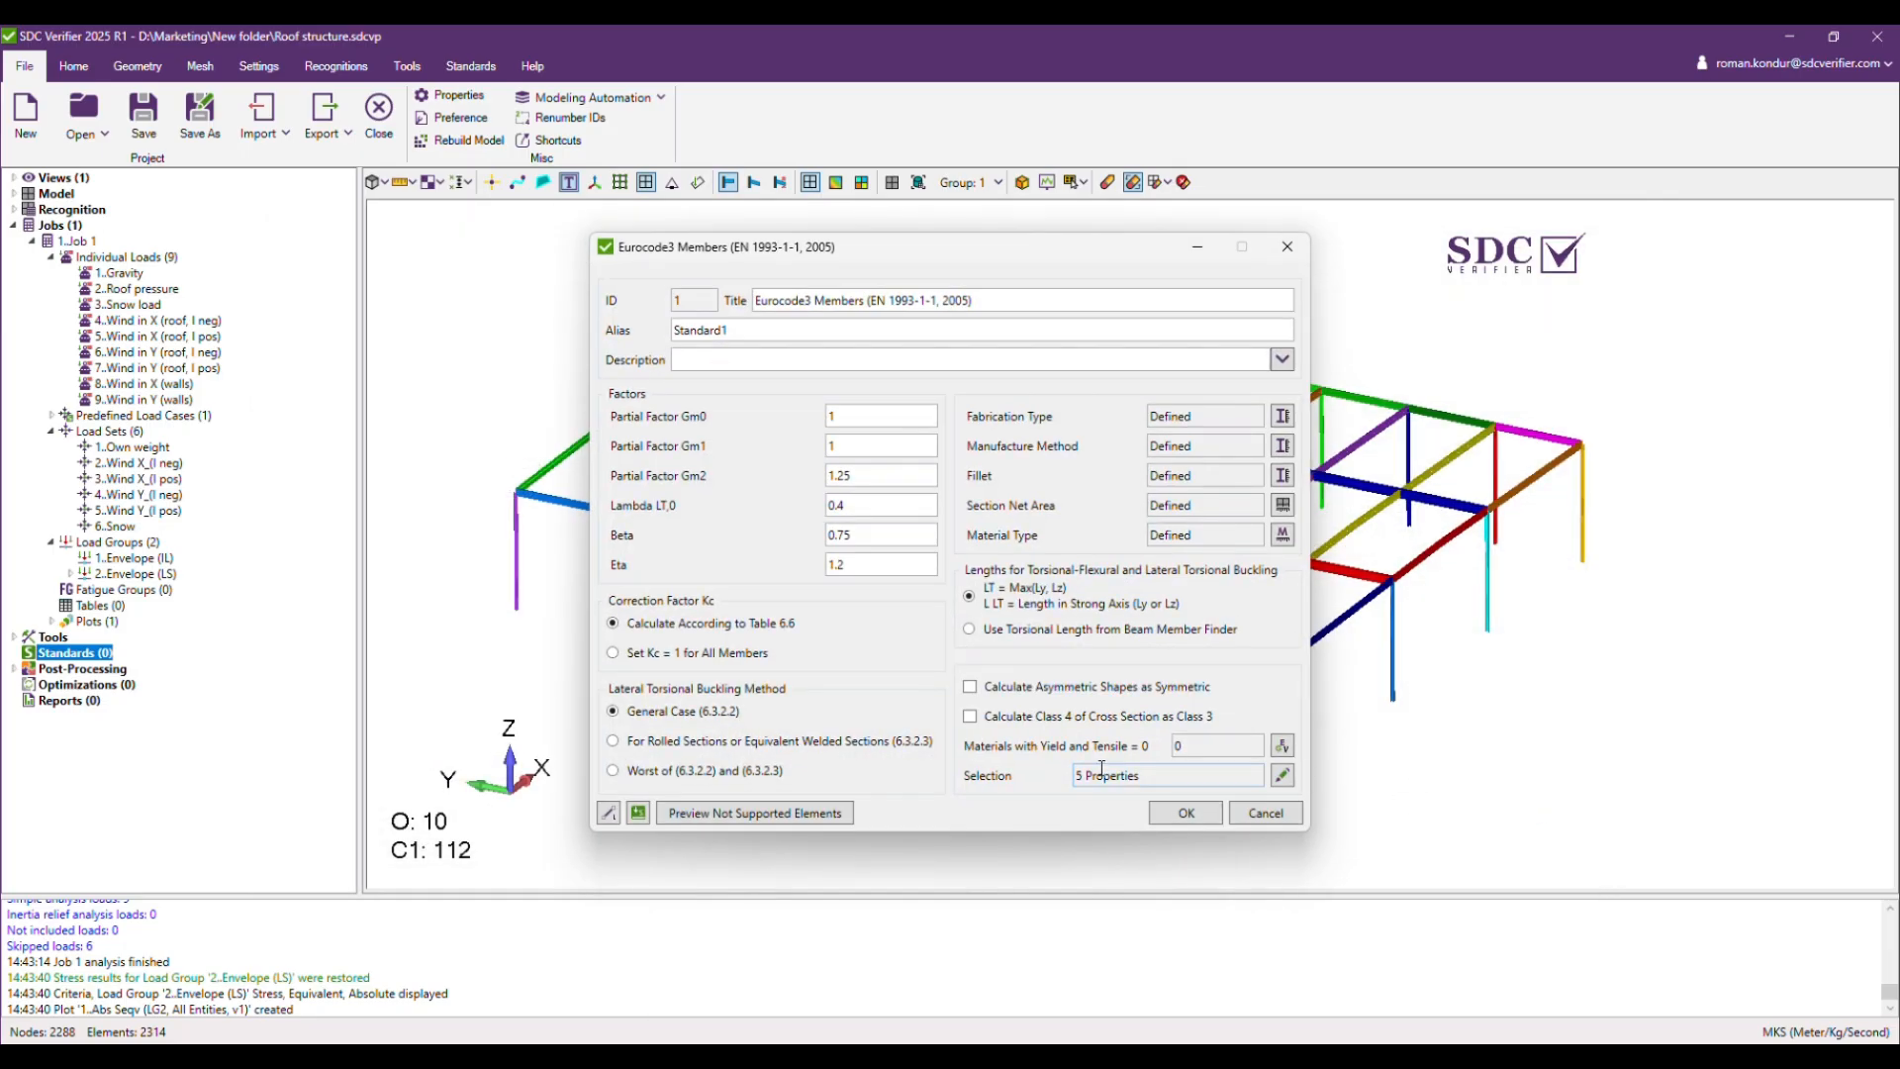
left_click(1184, 813)
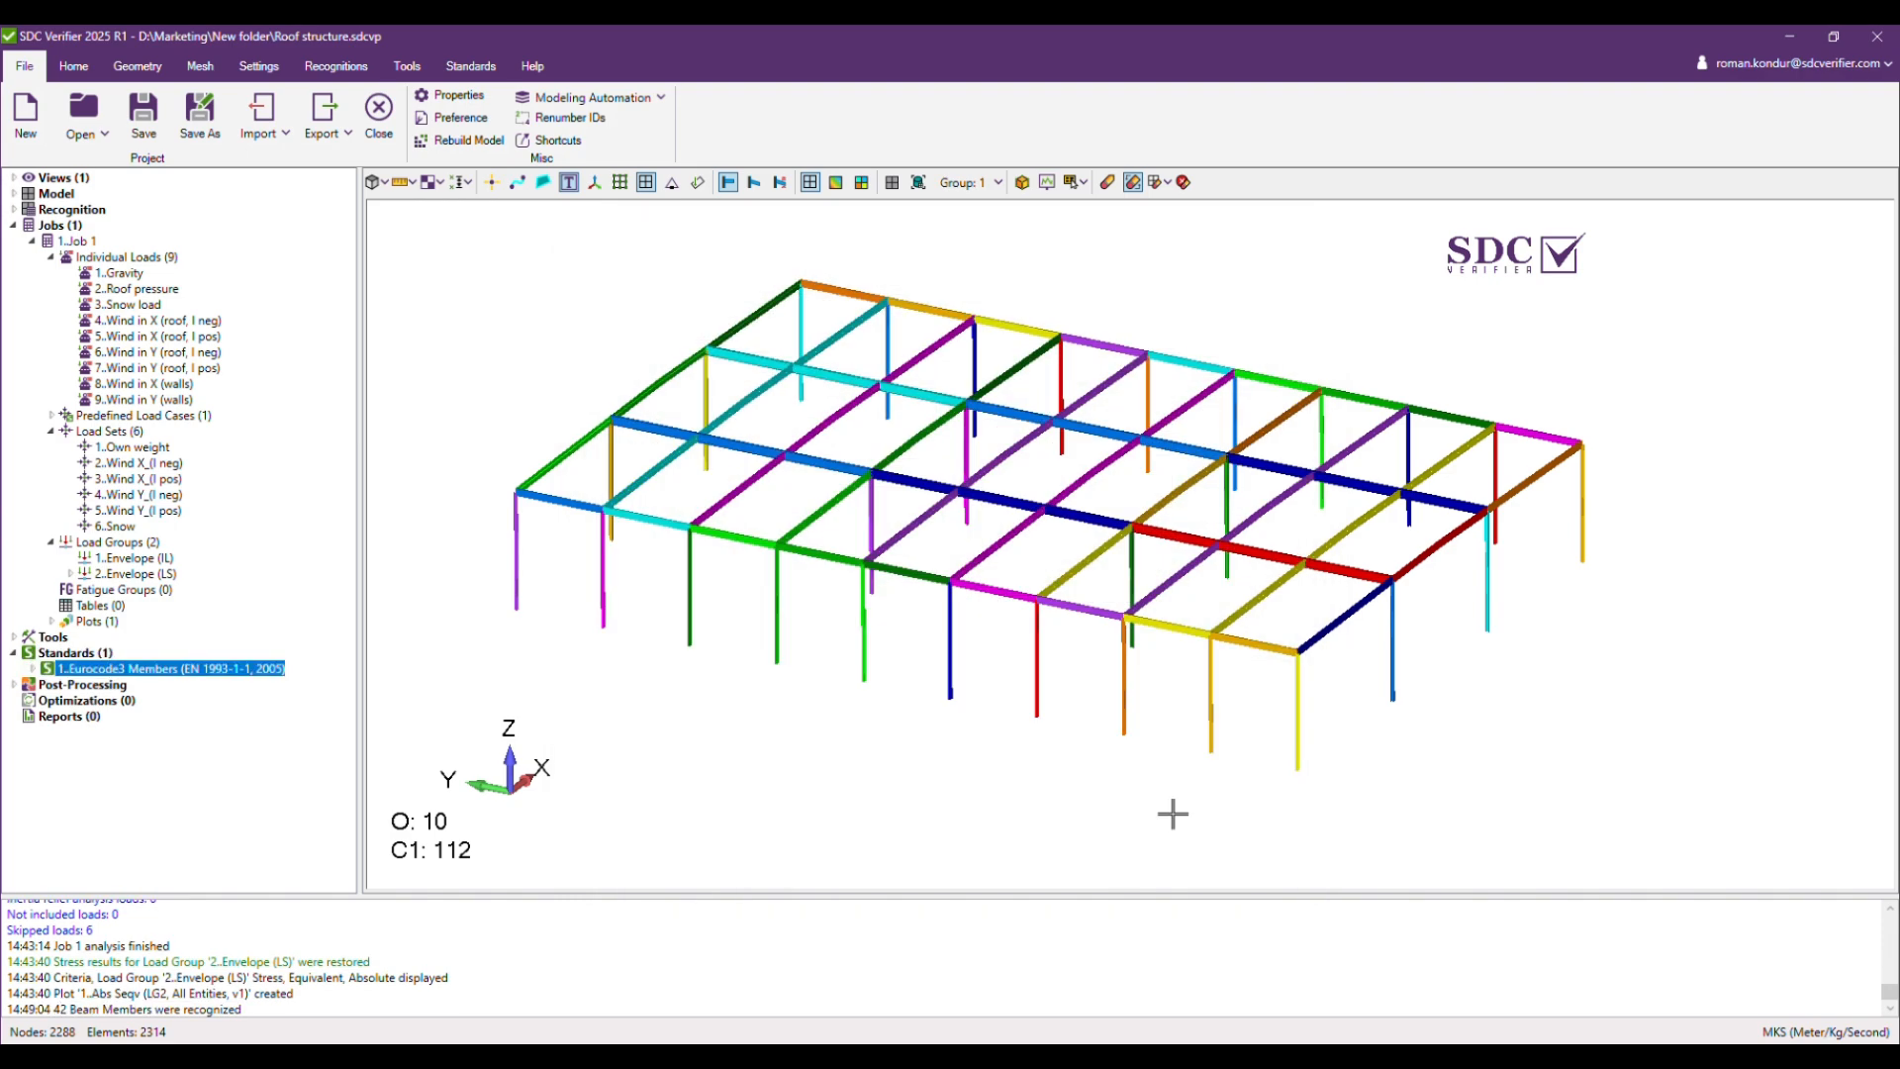
Expand the Eurocode3 Members standard and look through its full list of checks.
left_click(34, 669)
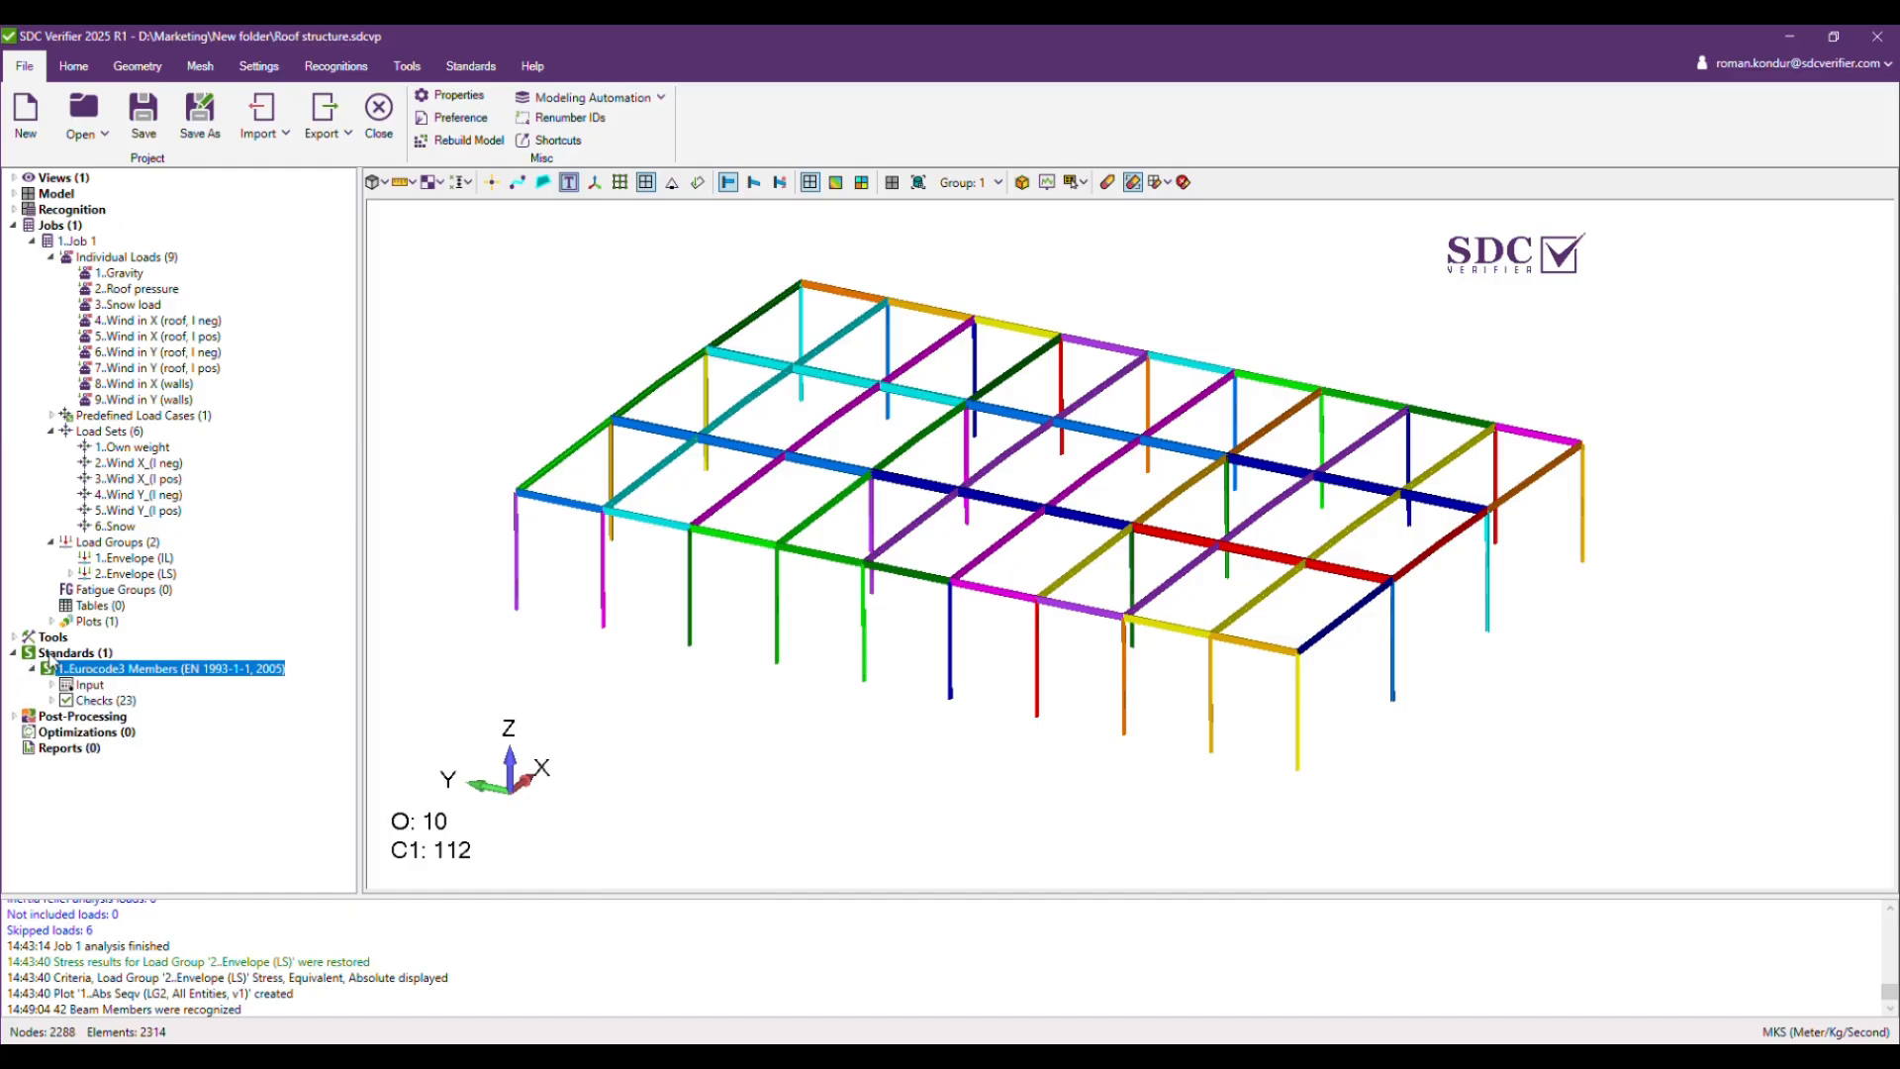
left_click(51, 701)
scroll(139, 572, "down", 1)
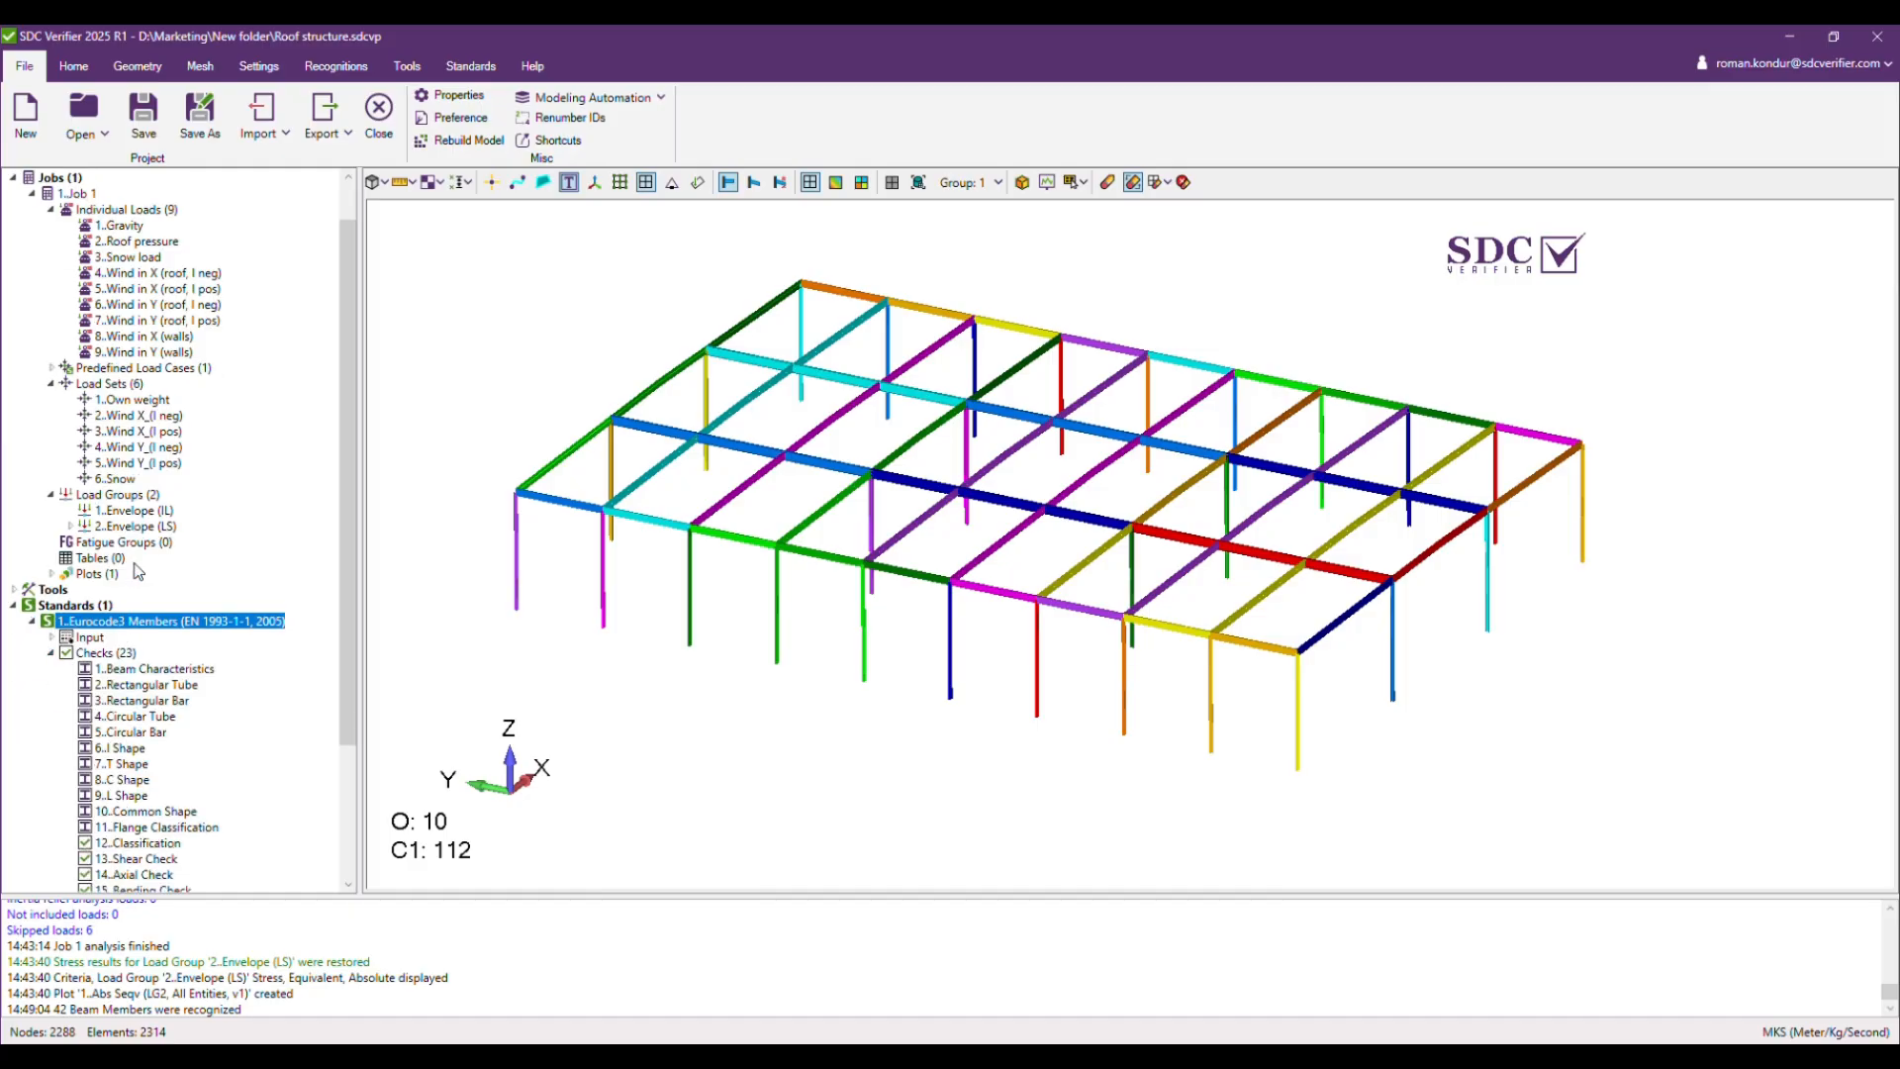
scroll(138, 572, "down", 3)
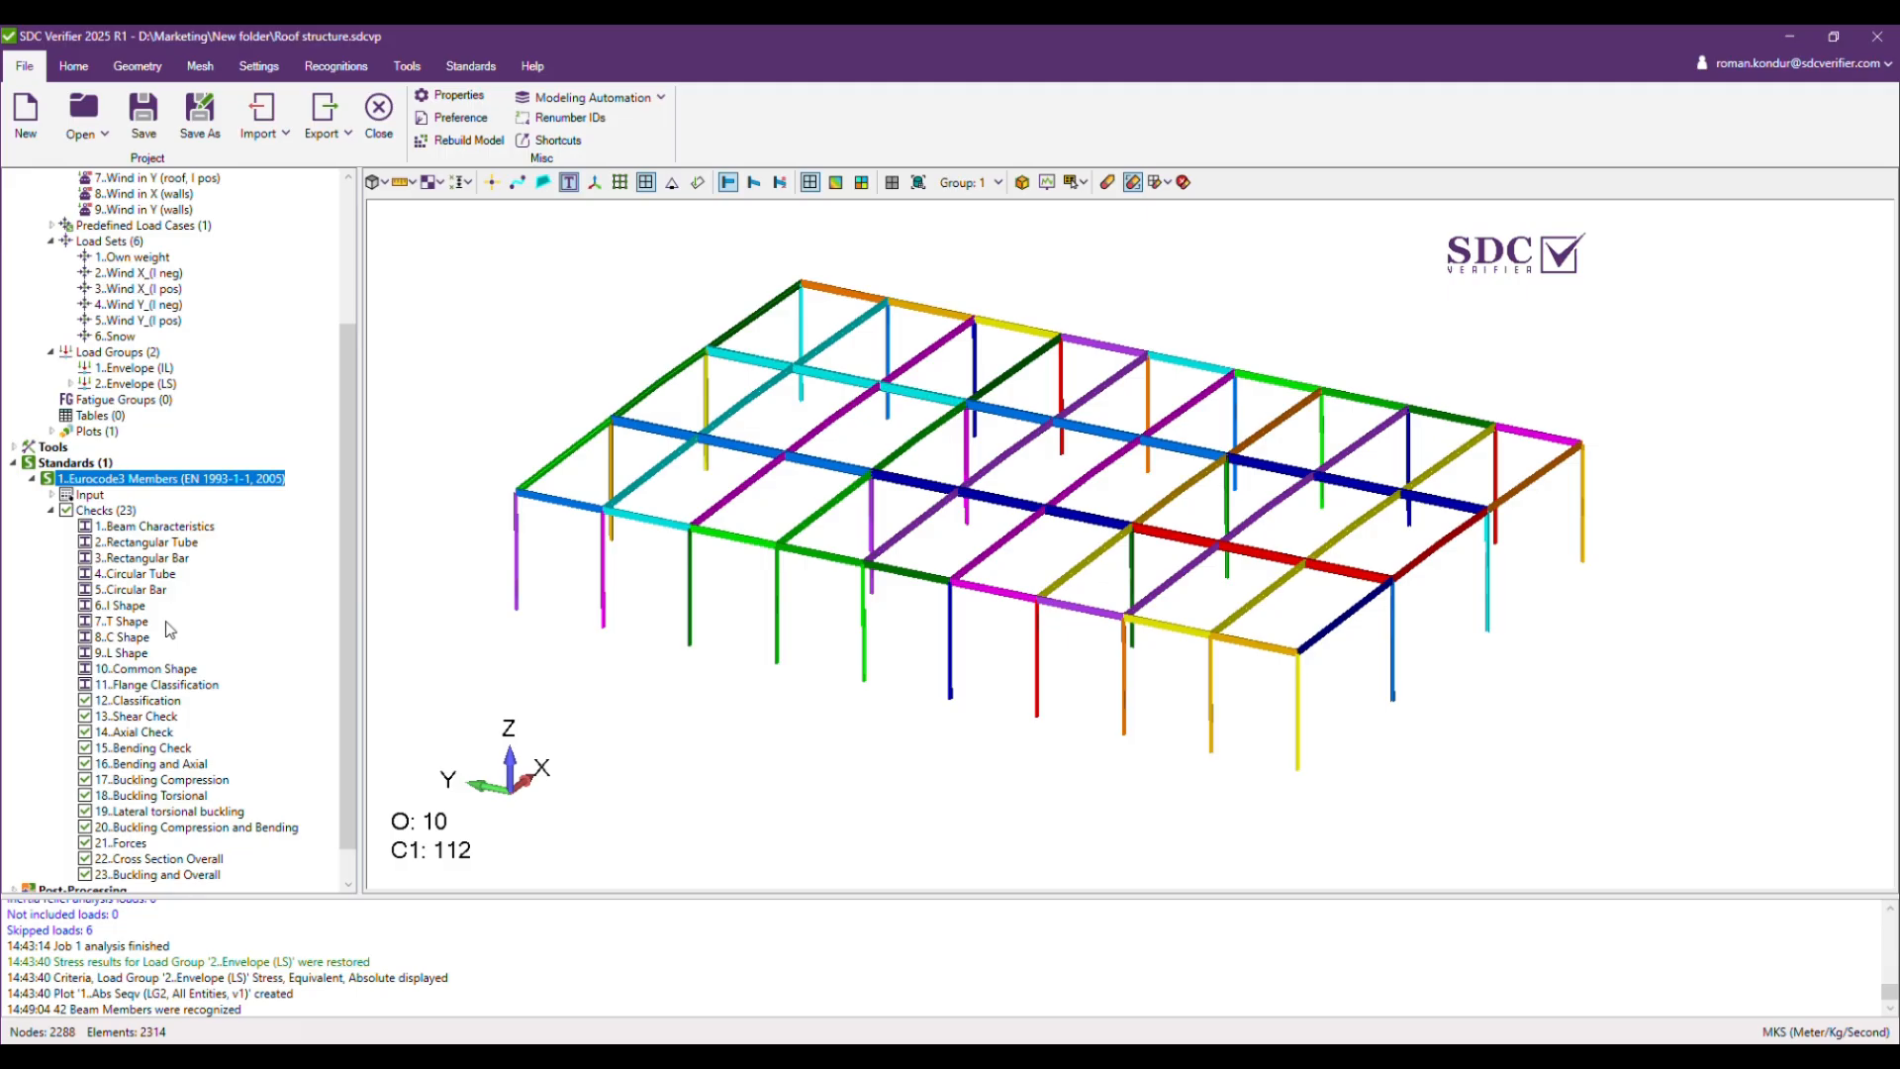
scroll(168, 629, "down", 1)
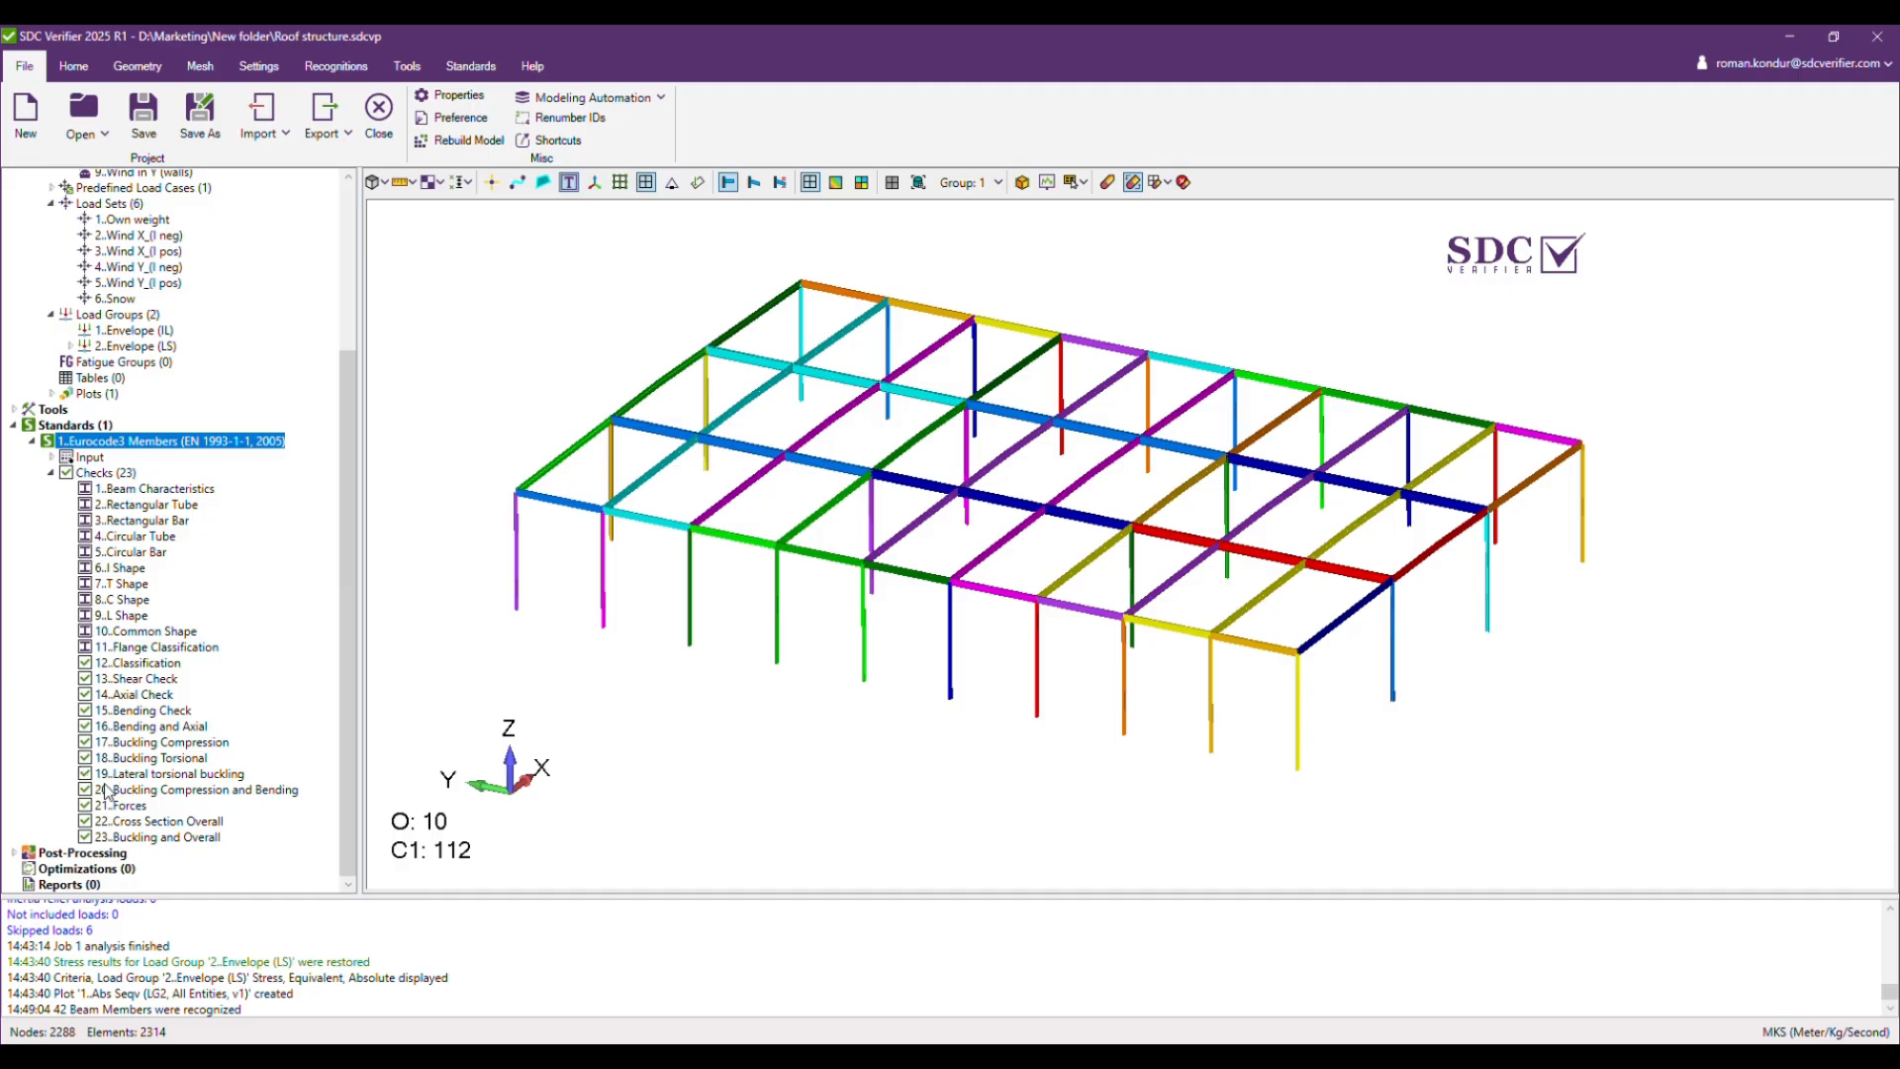
Create a contour plot of the Uf Overall parameter from the Buckling and Overall check for load group 2..Envelope (LS).
left_click(133, 838)
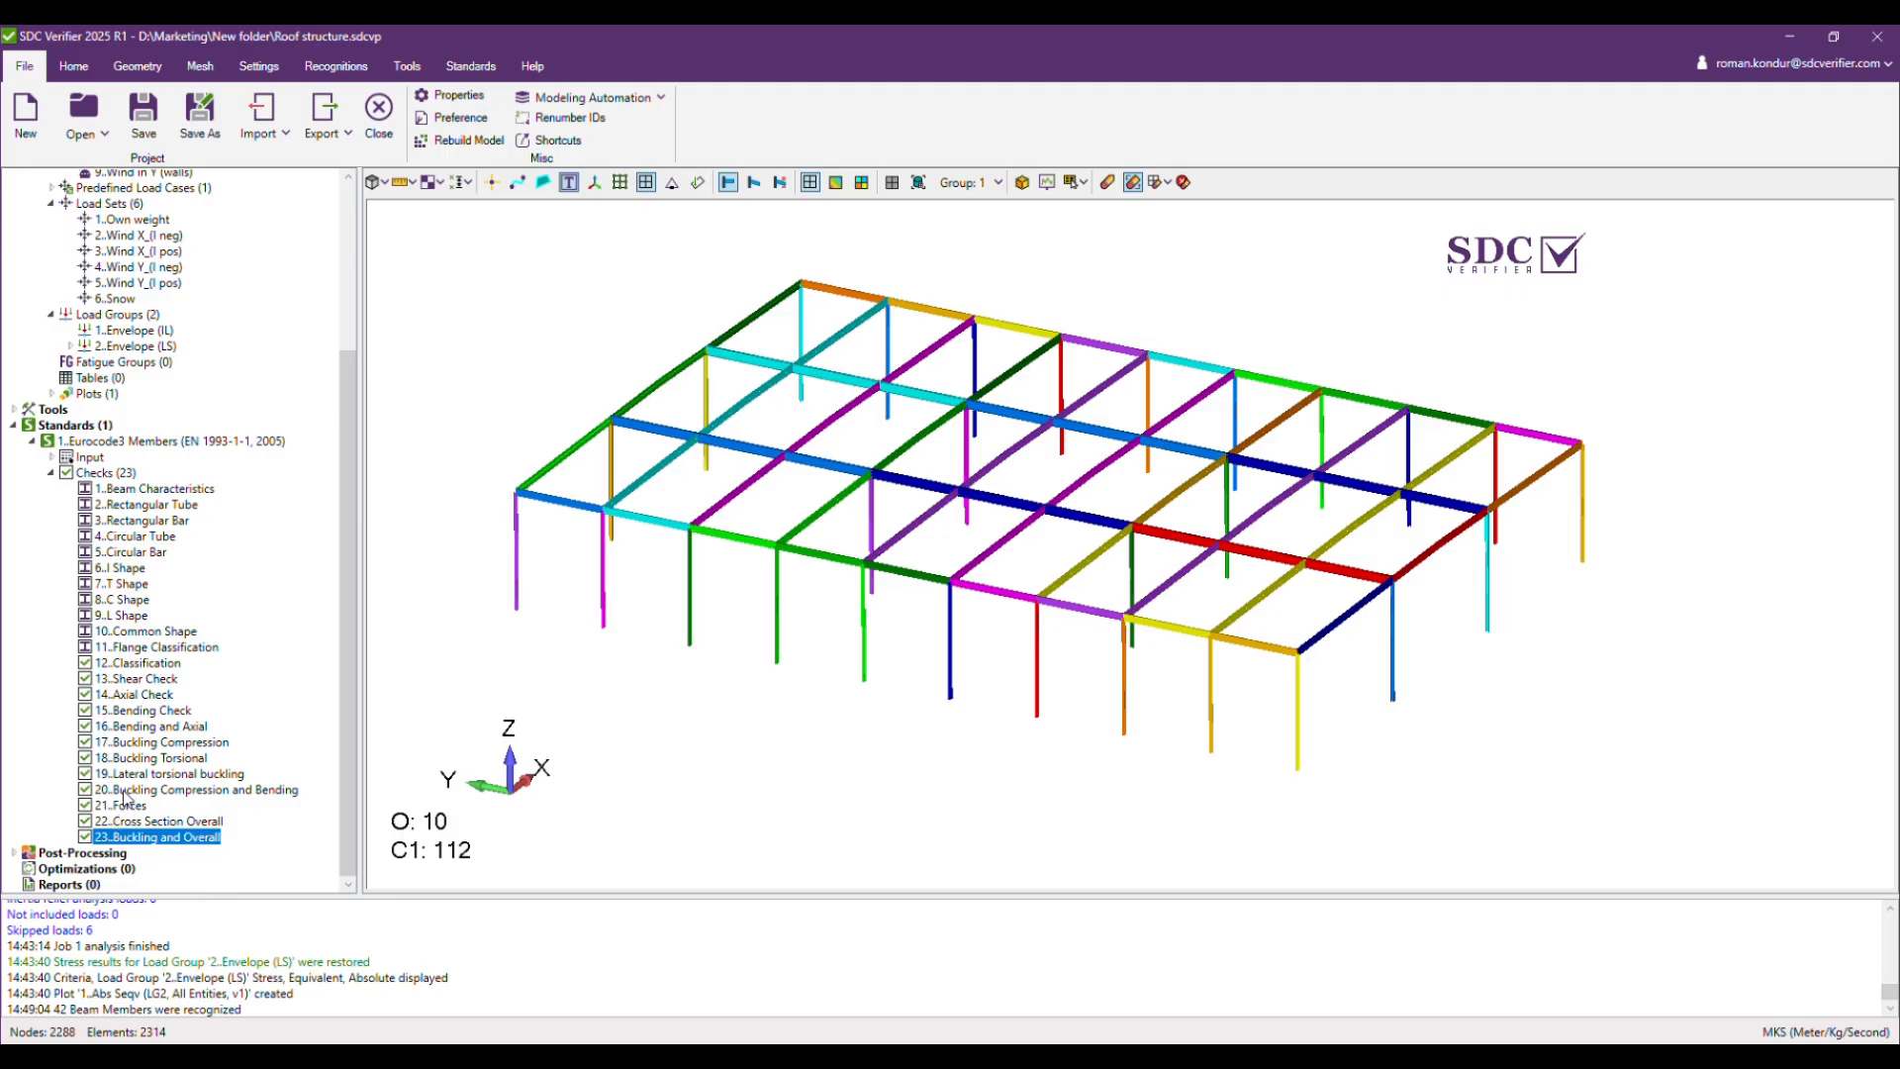
right_click(130, 841)
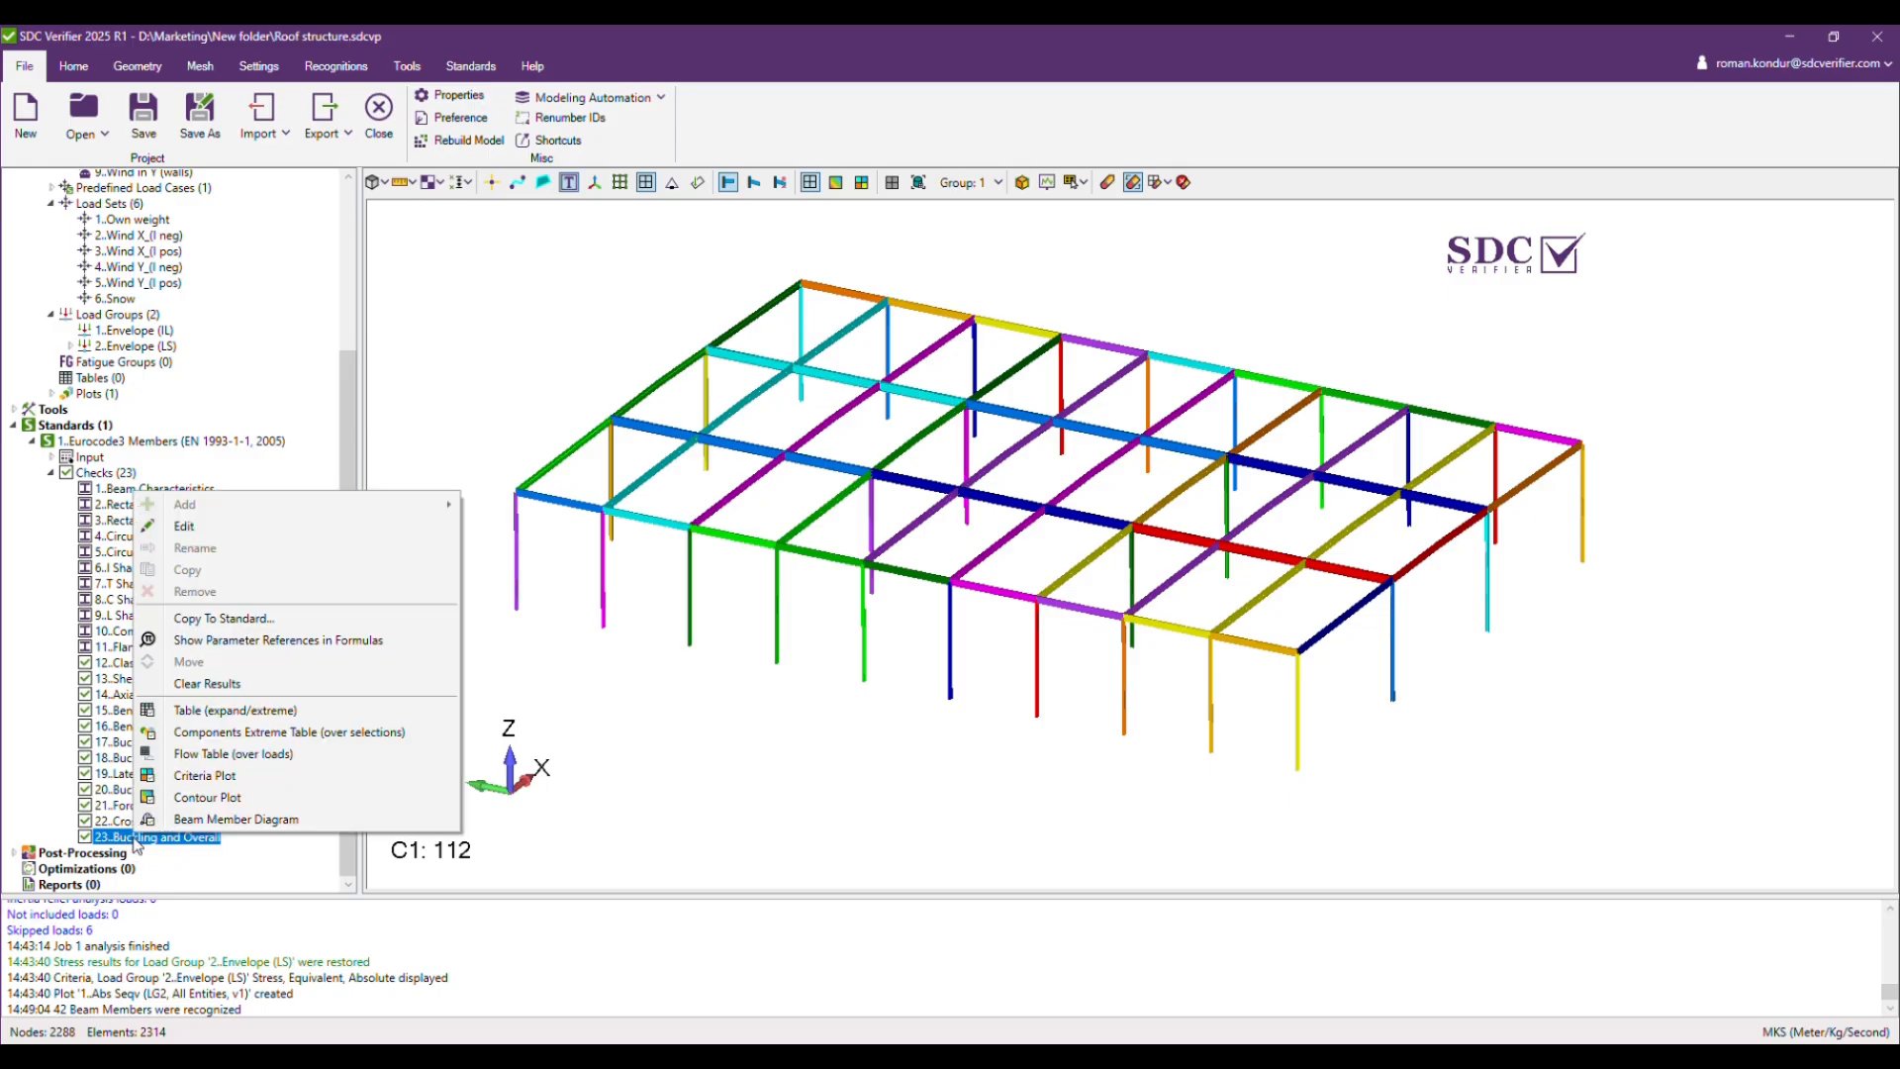
left_click(179, 798)
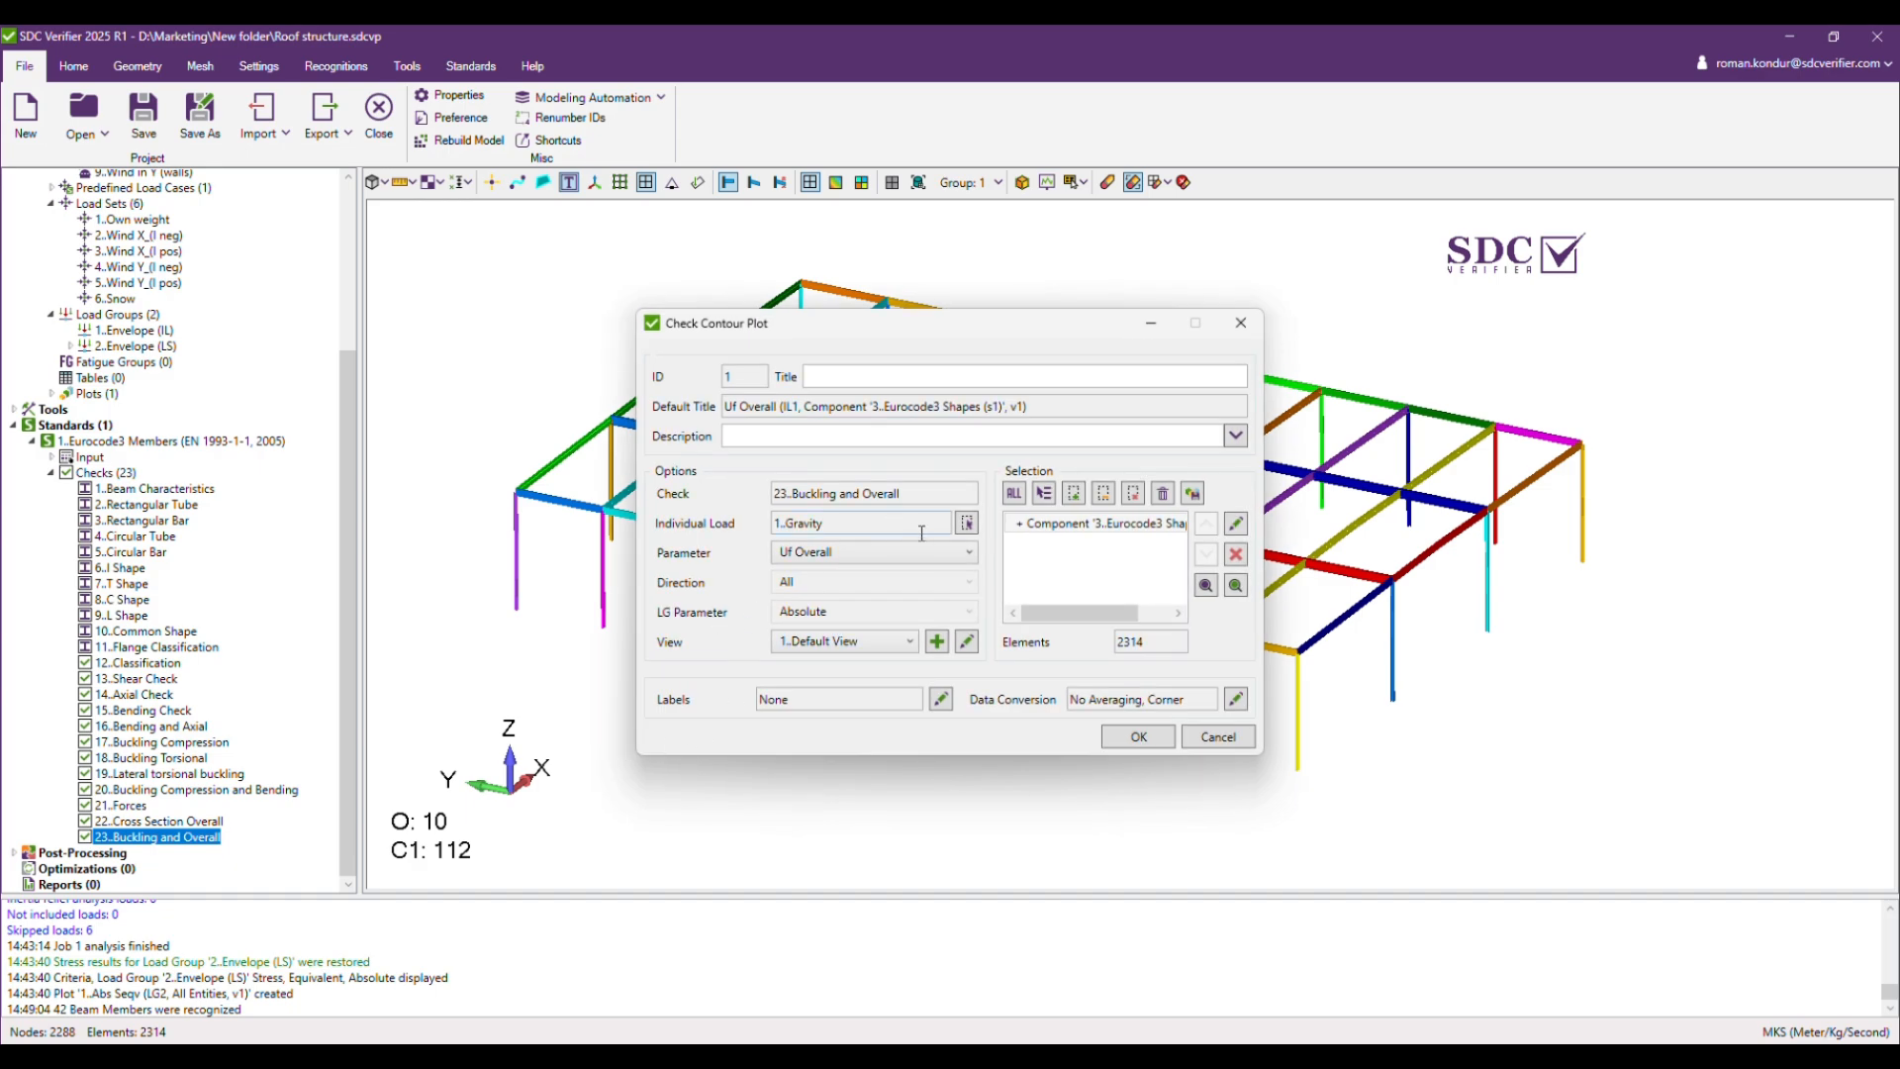
left_click(968, 524)
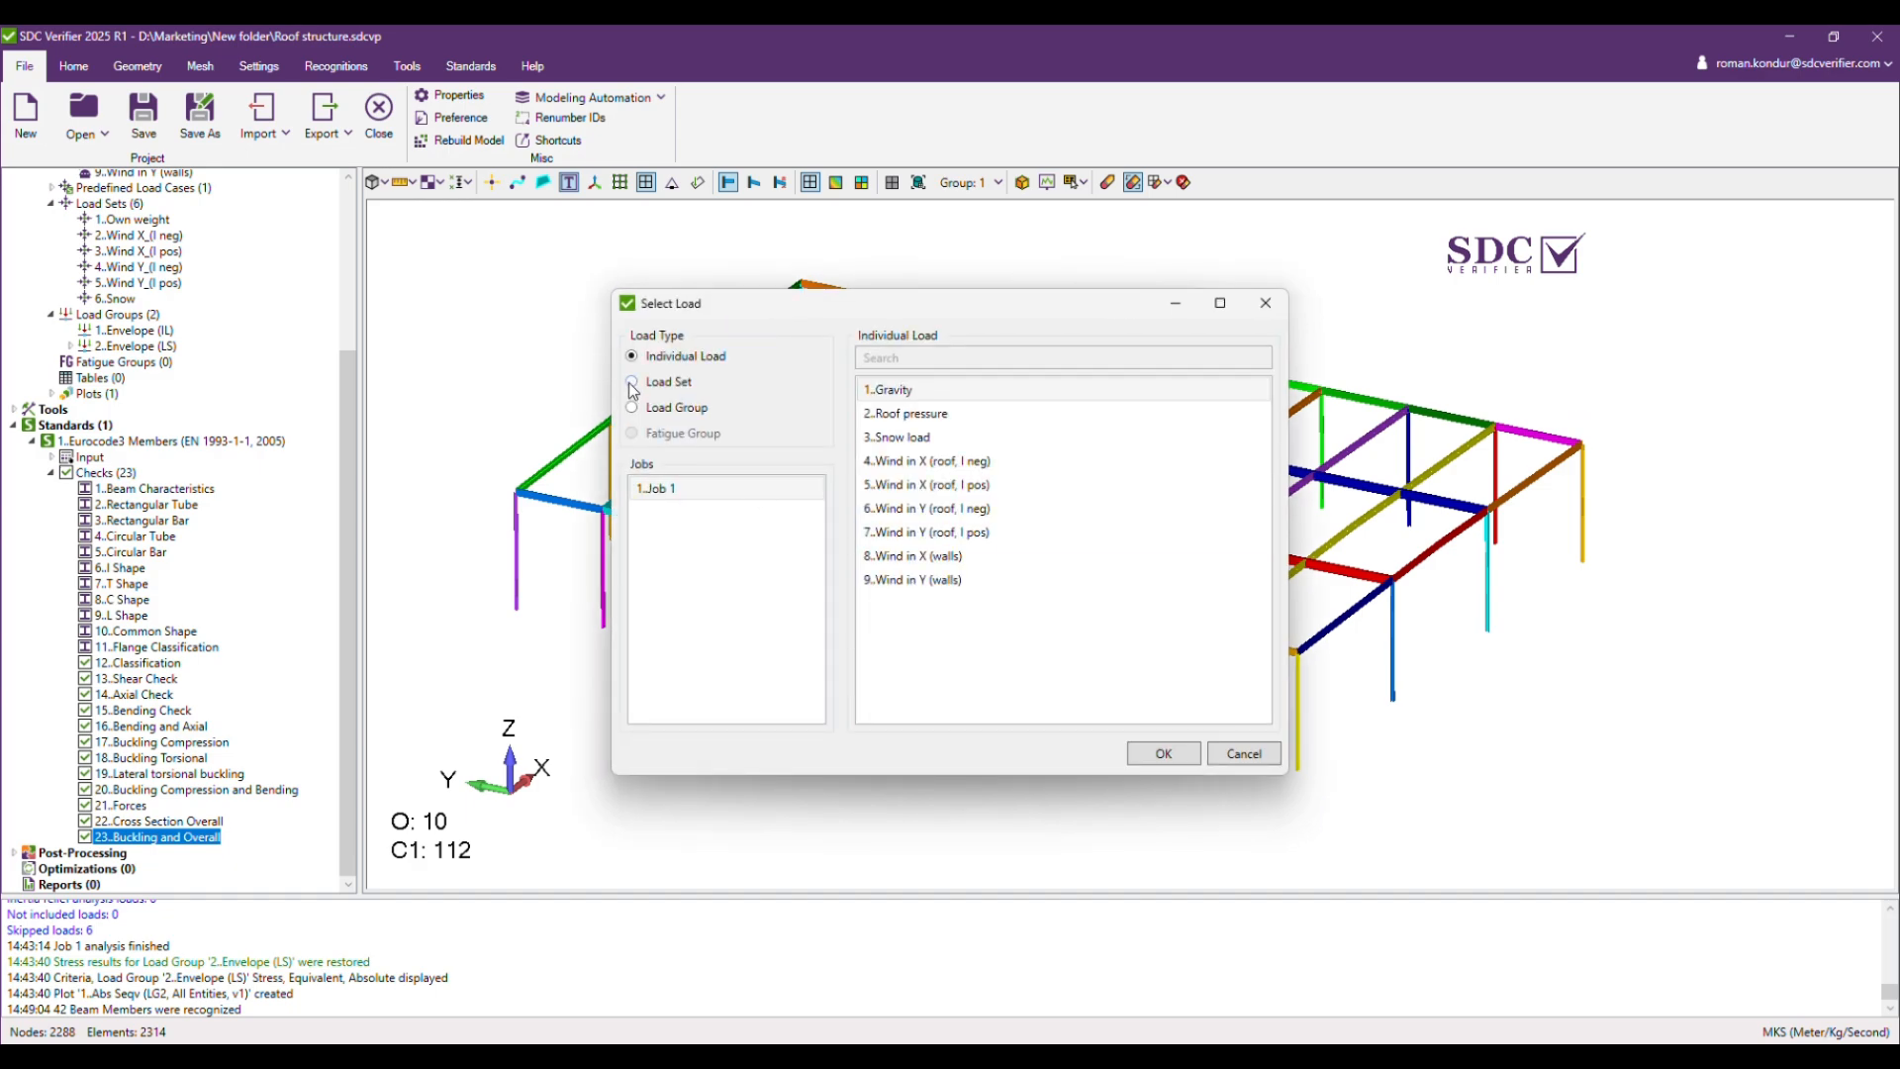
left_click(651, 413)
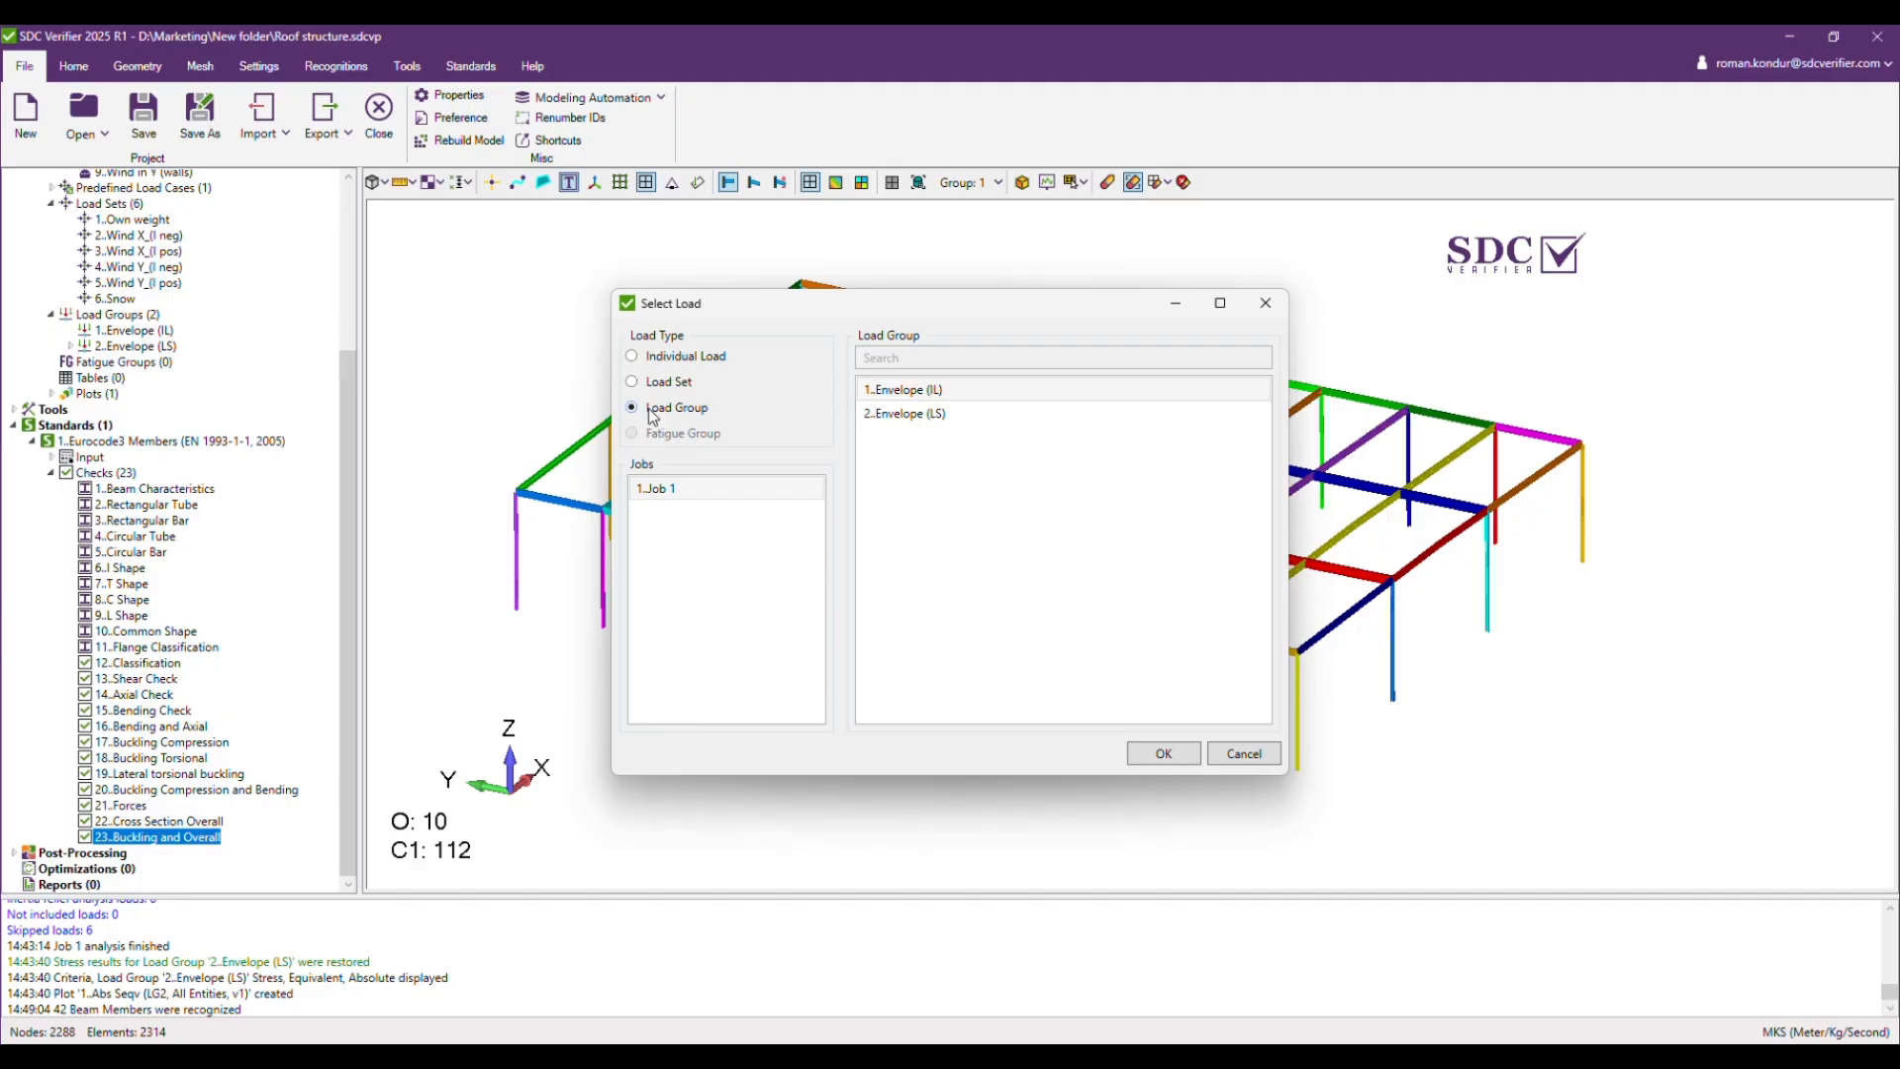
left_click(916, 416)
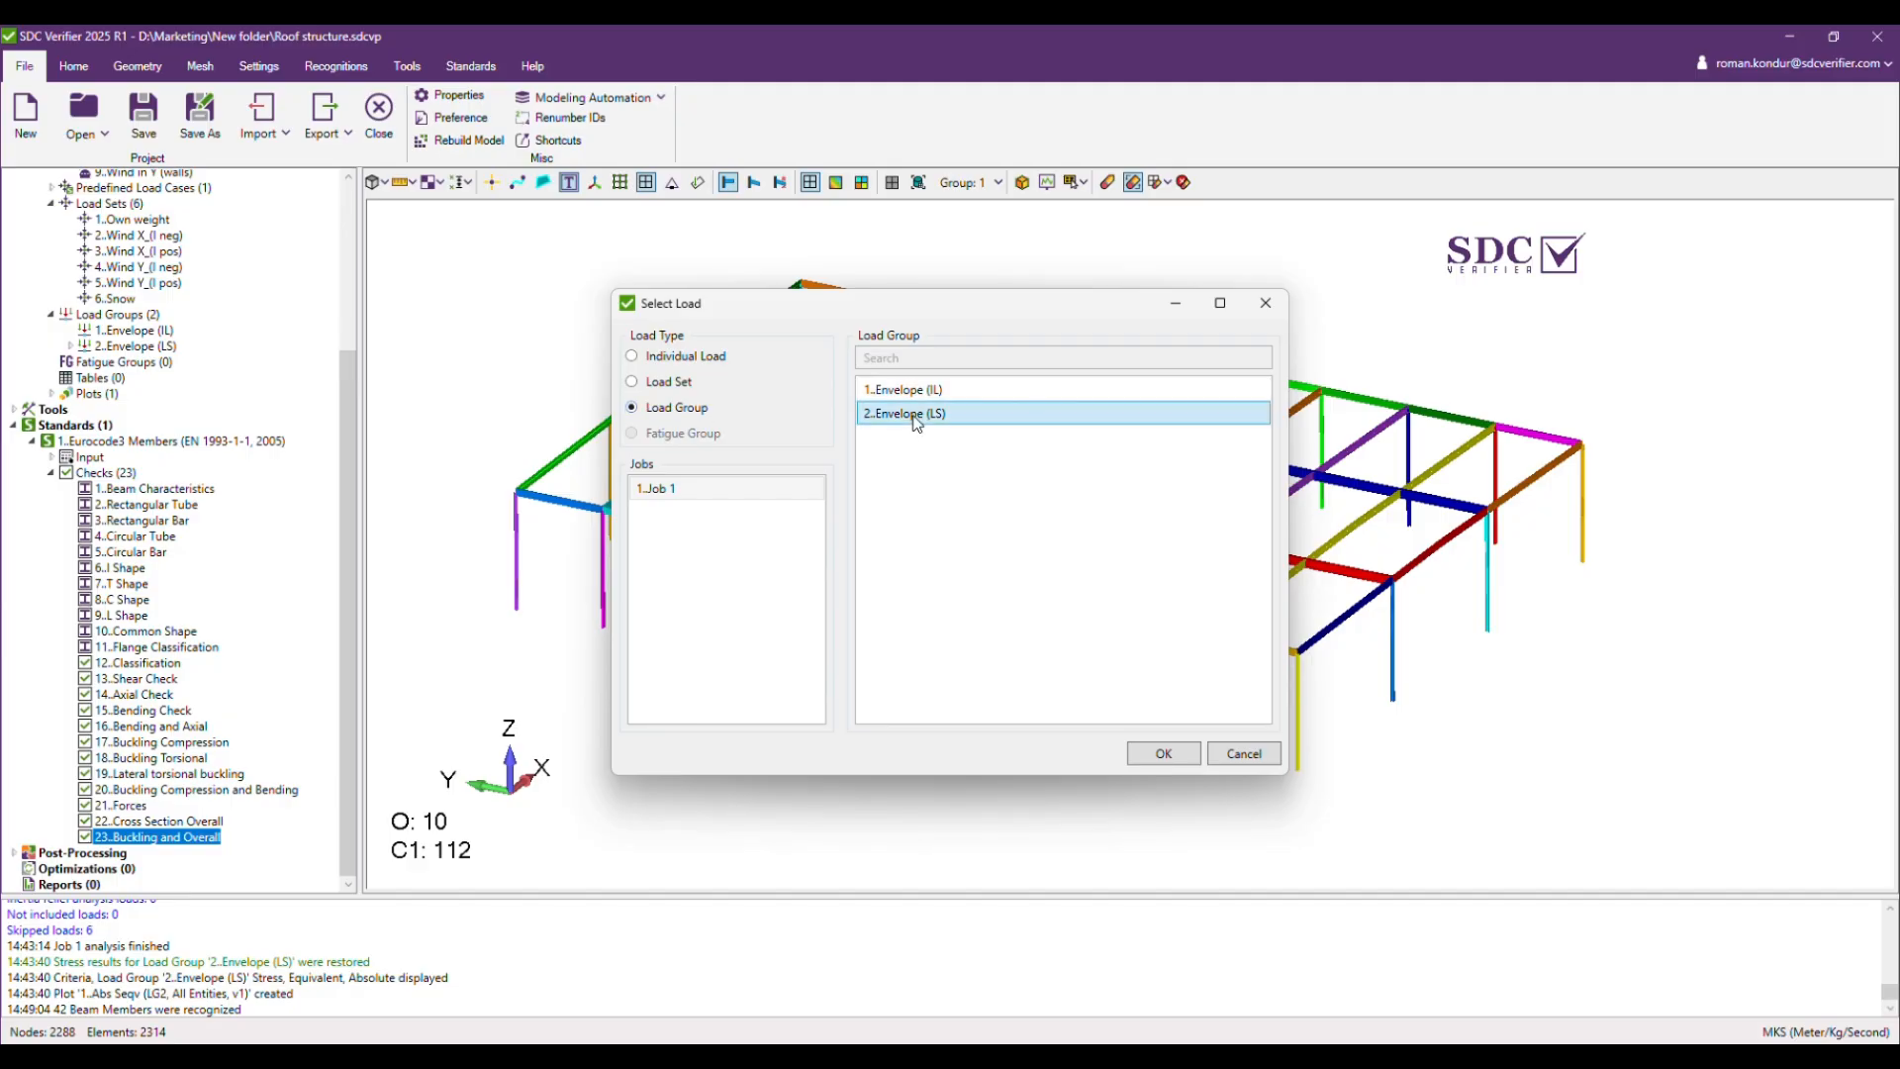
left_click(1163, 757)
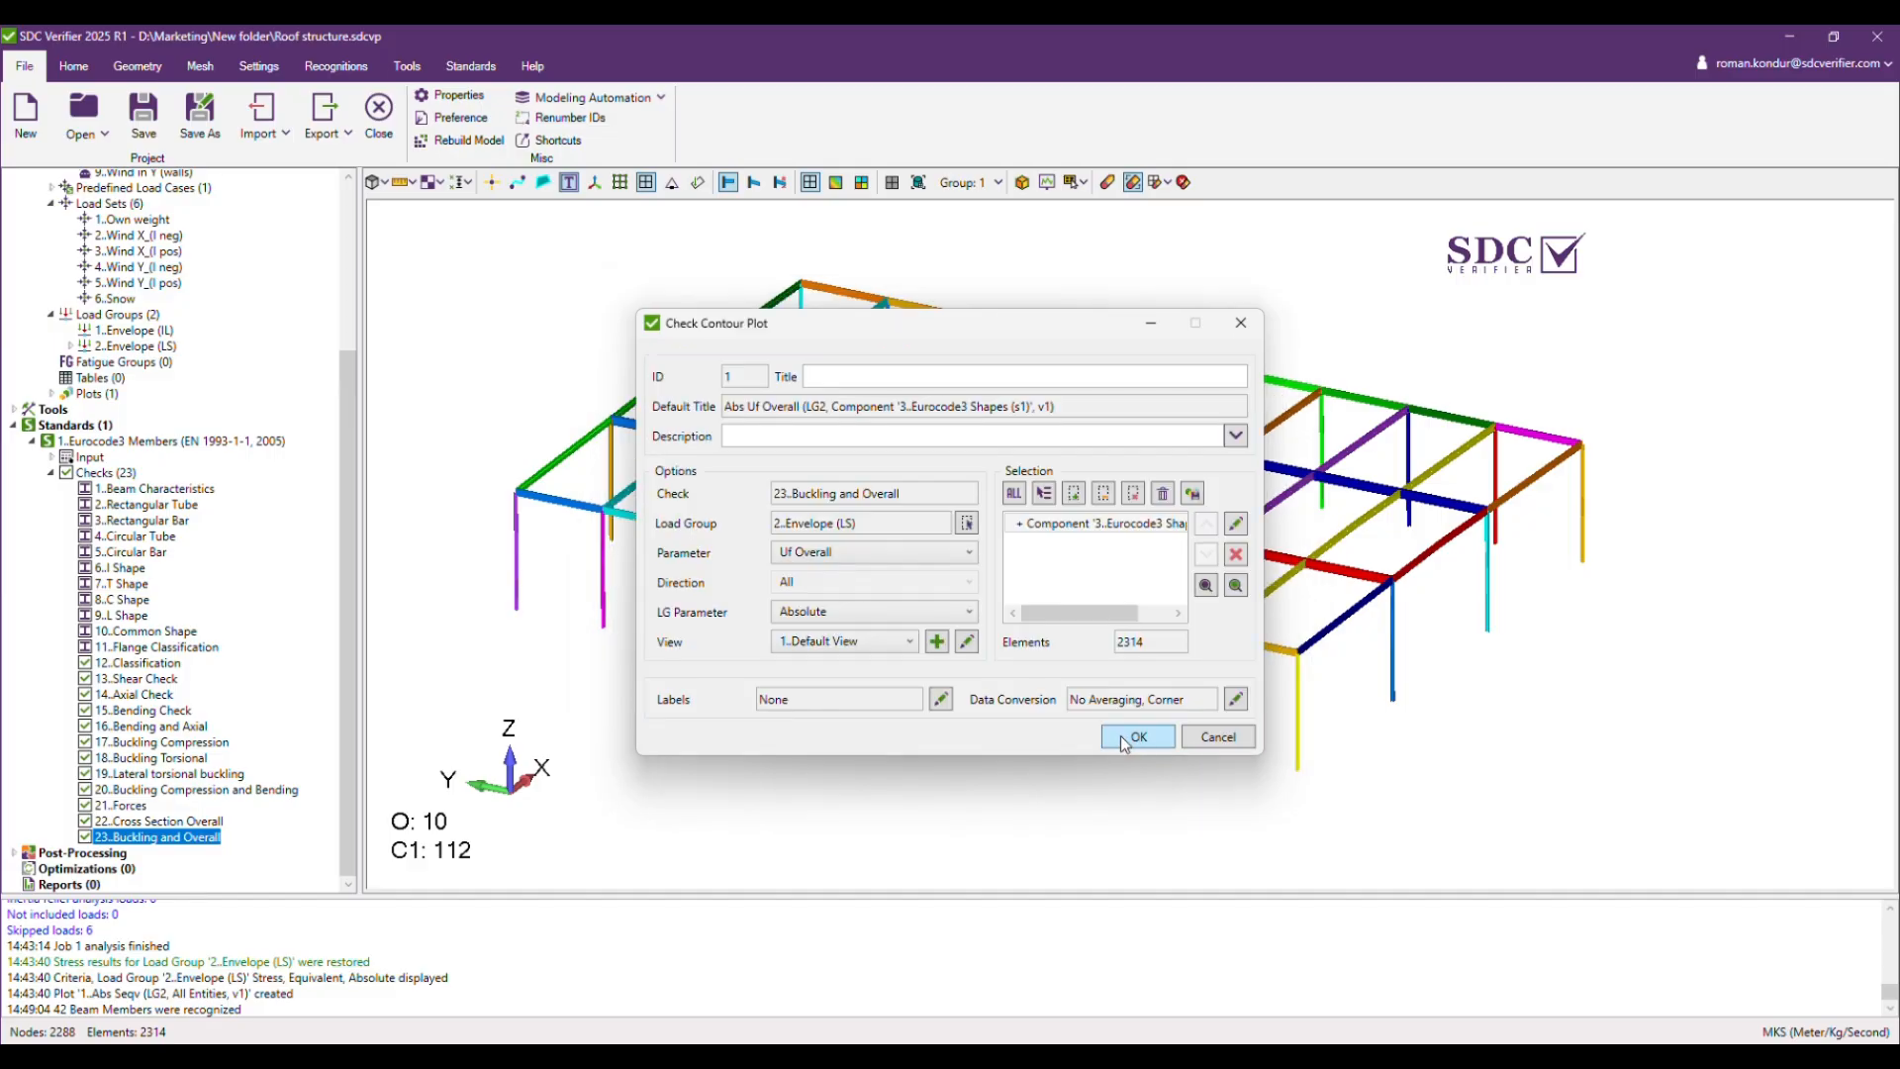
left_click(1117, 741)
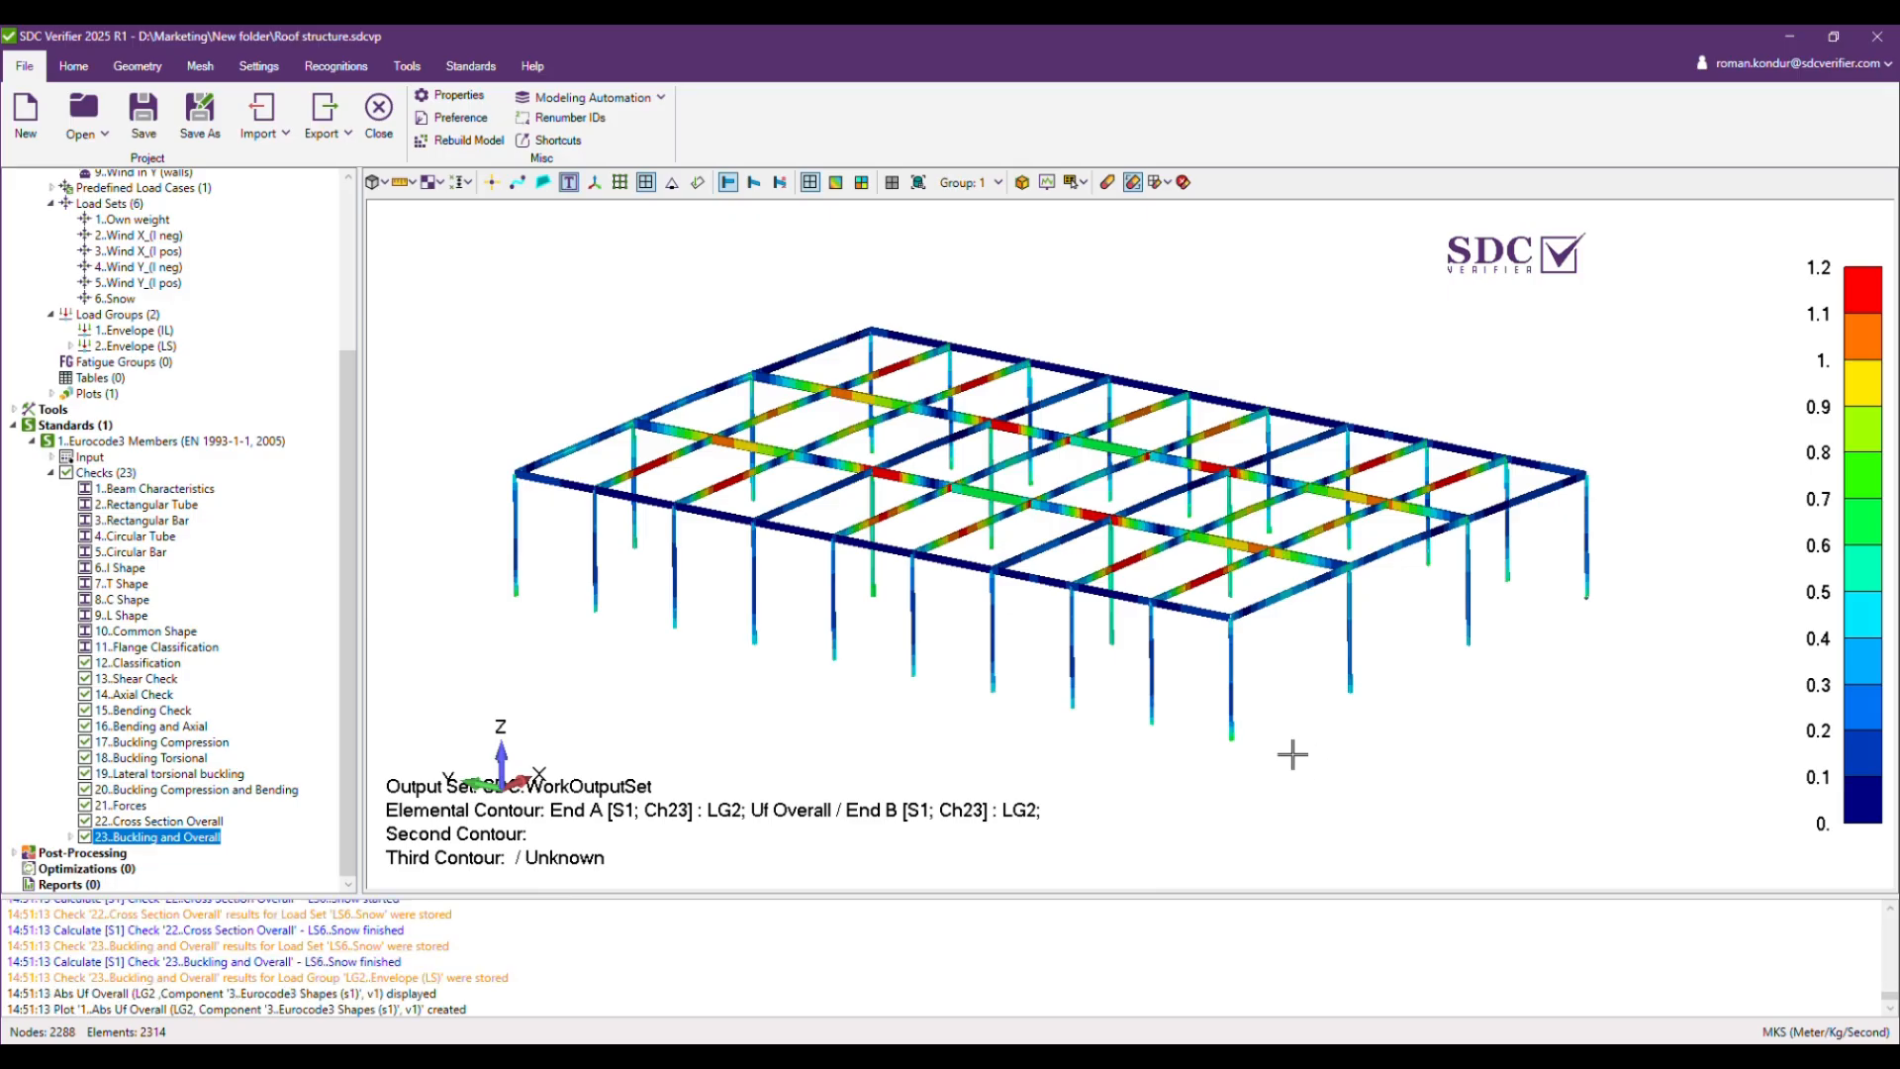
middle_click_drag(811, 597, 806, 603)
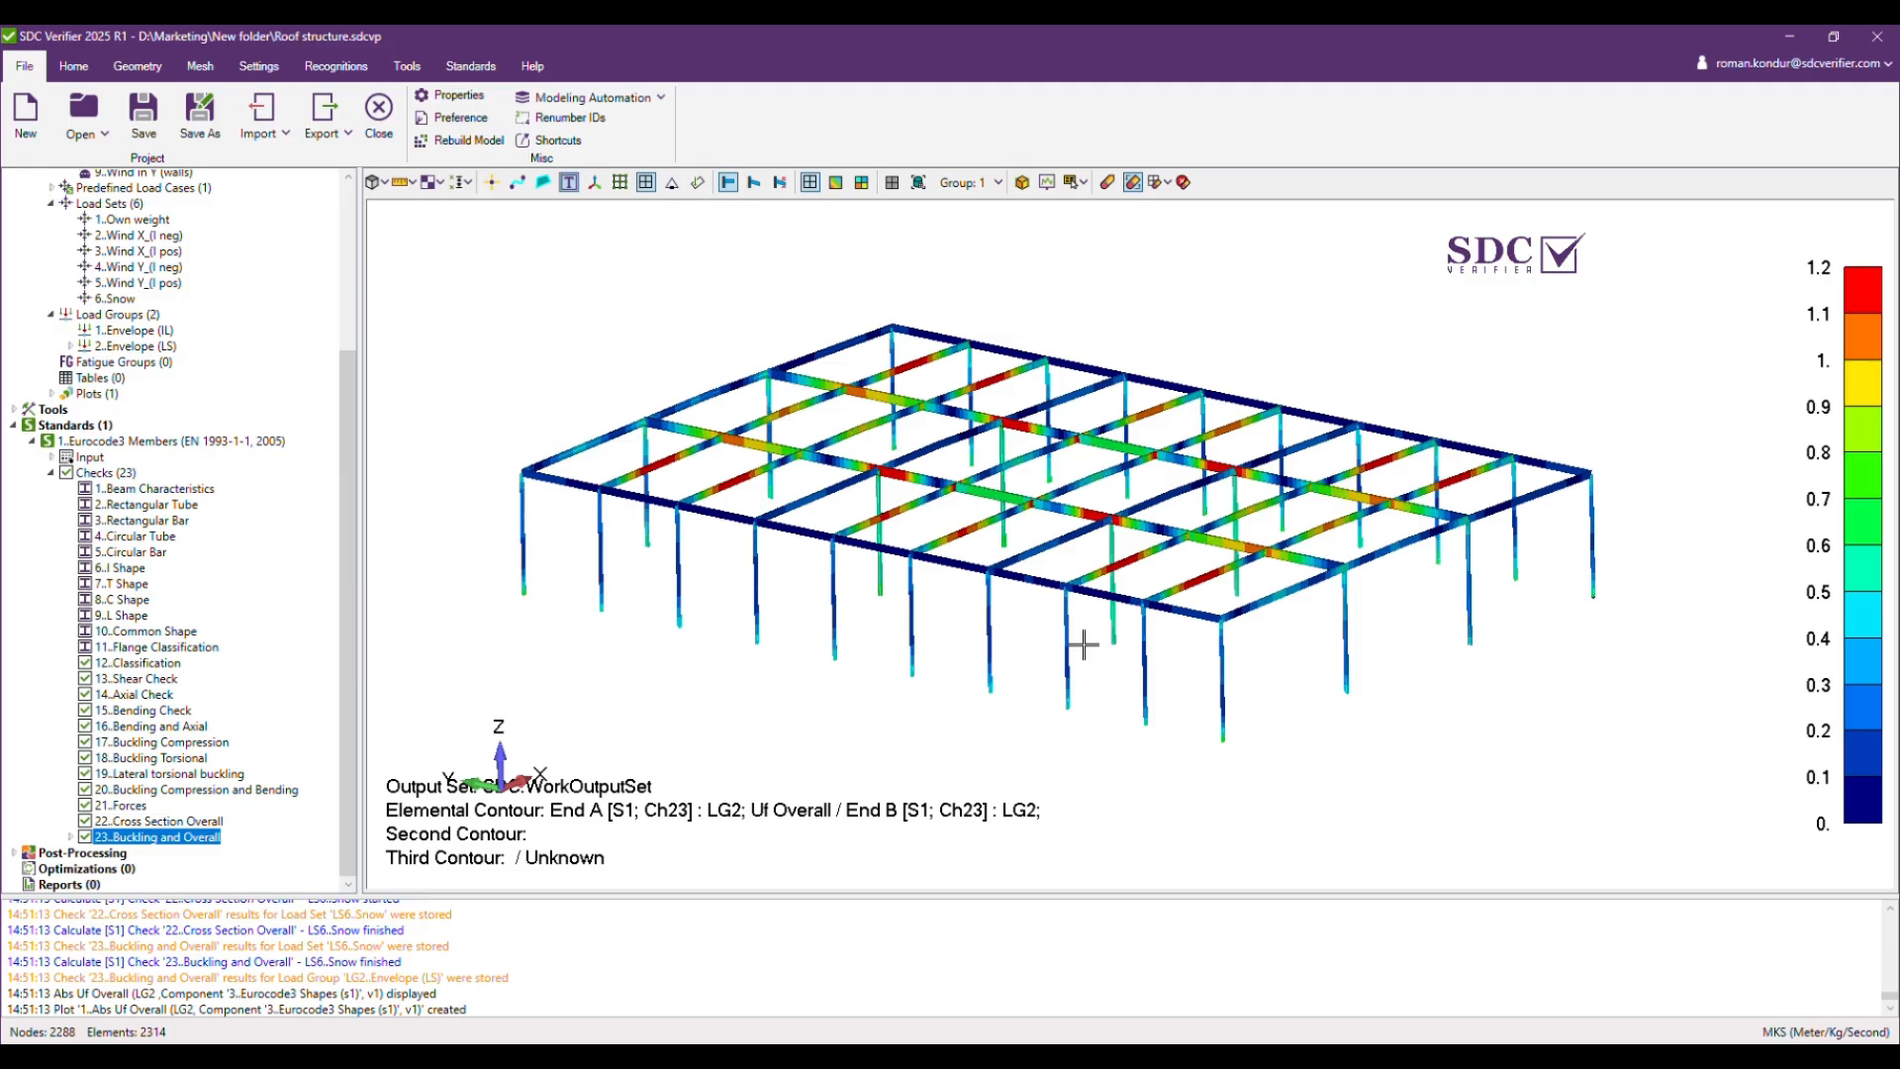
middle_click_drag(1096, 641, 1095, 640)
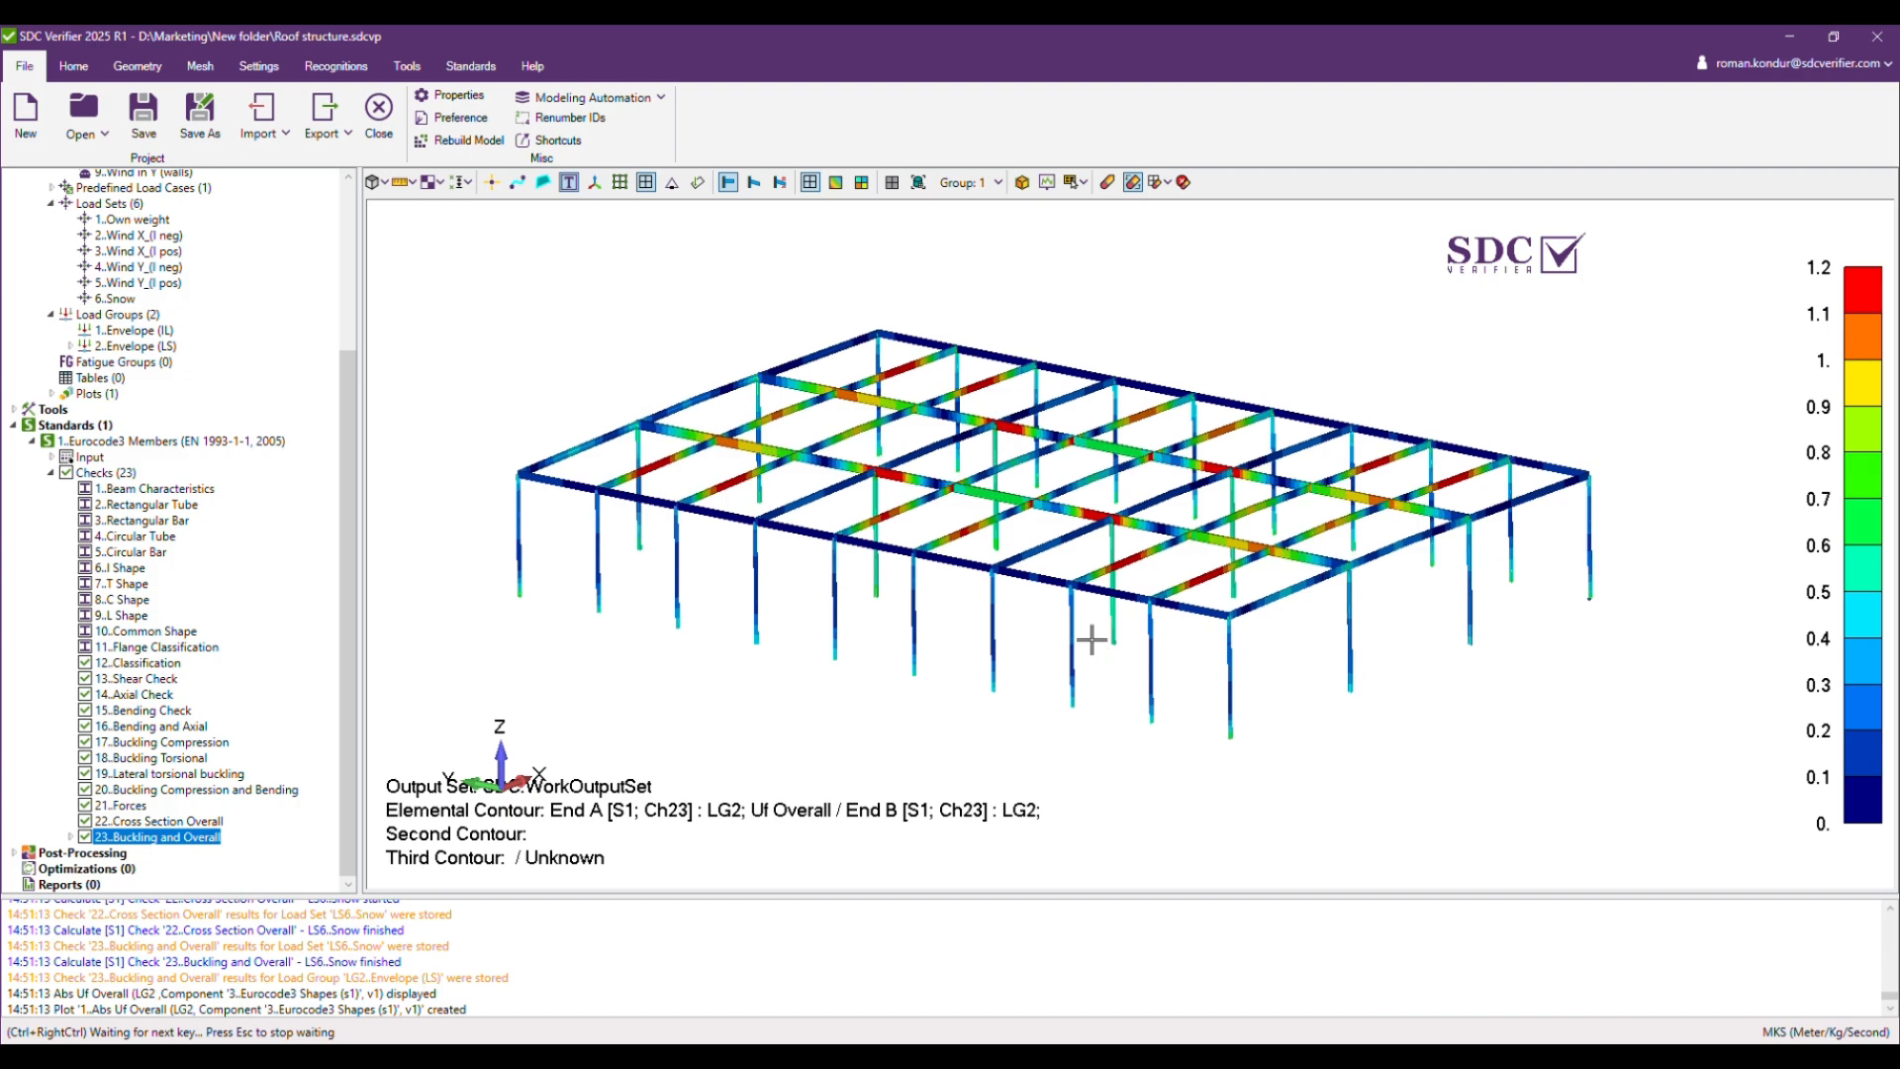
Create an extreme results table of the Buckling and Overall check for load group 2..Envelope (LS), covering all parameters.
left_click(69, 839)
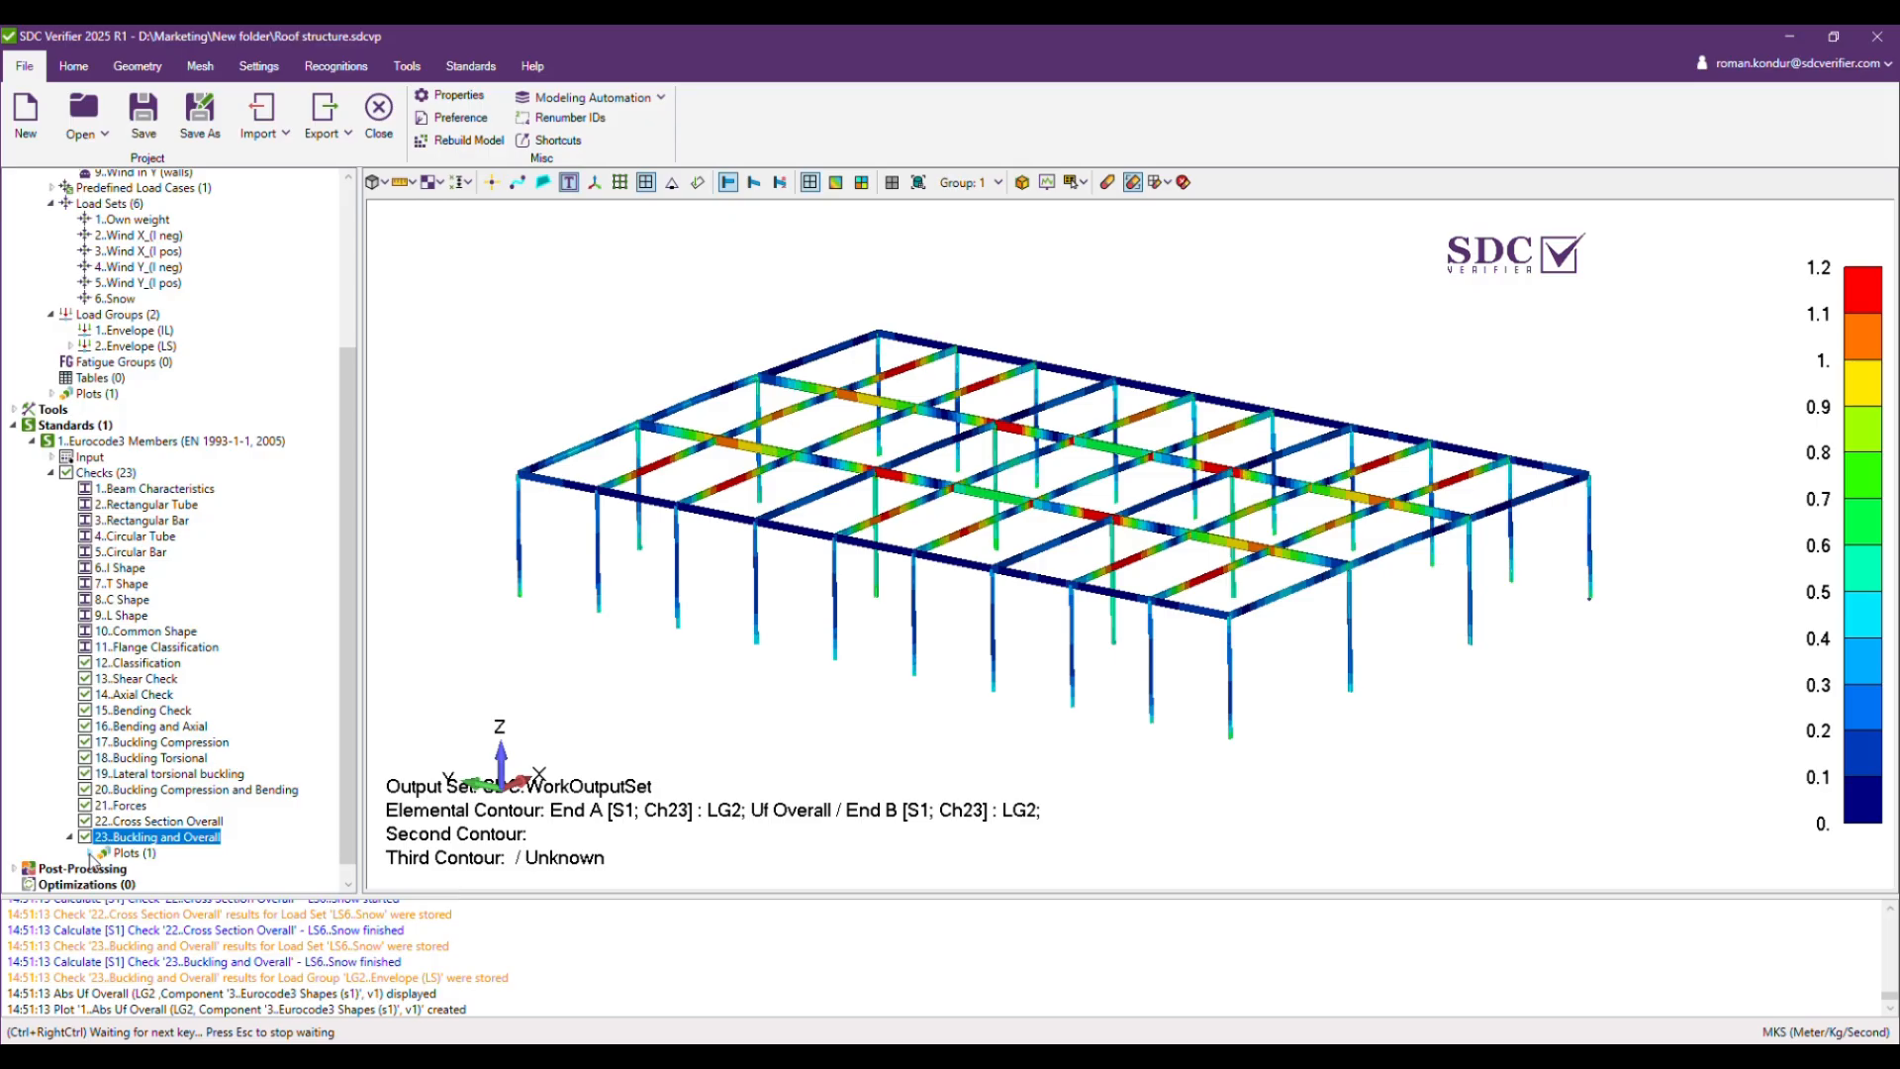
right_click(178, 837)
left_click(251, 715)
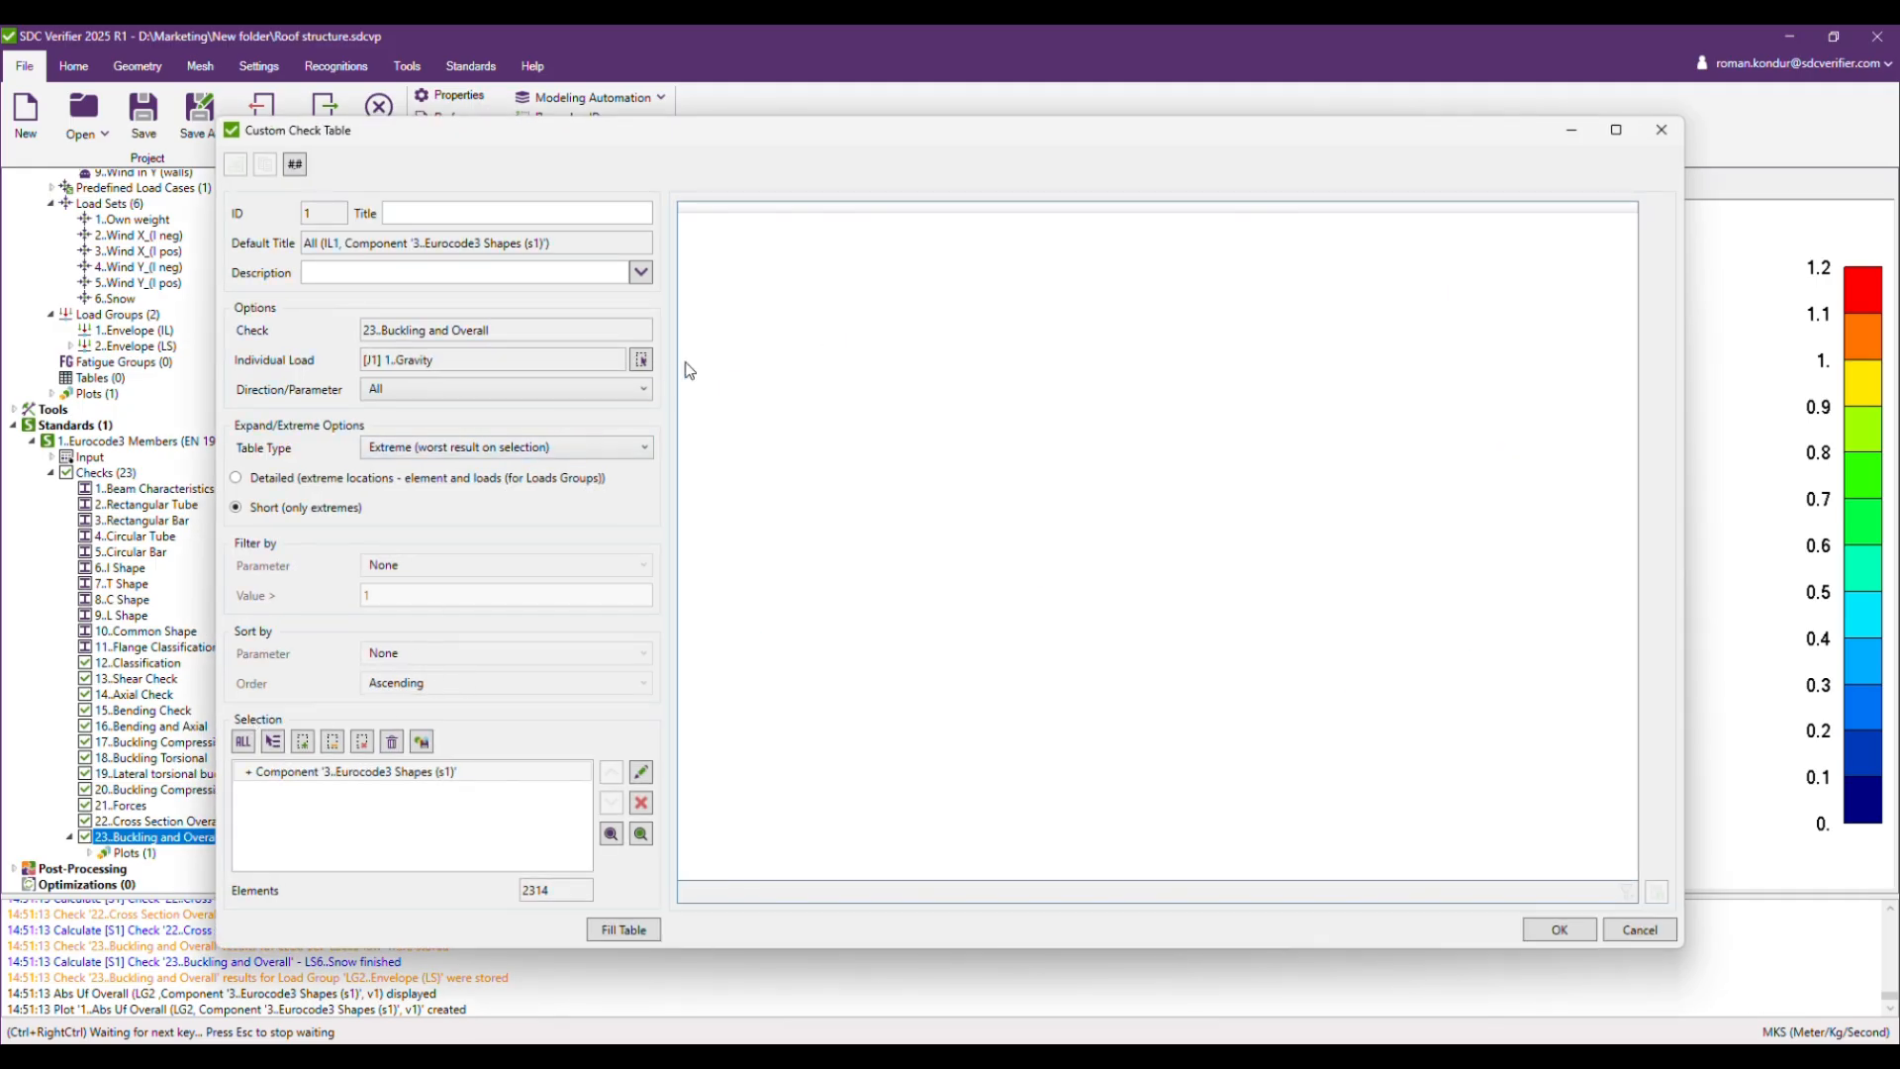
left_click(642, 360)
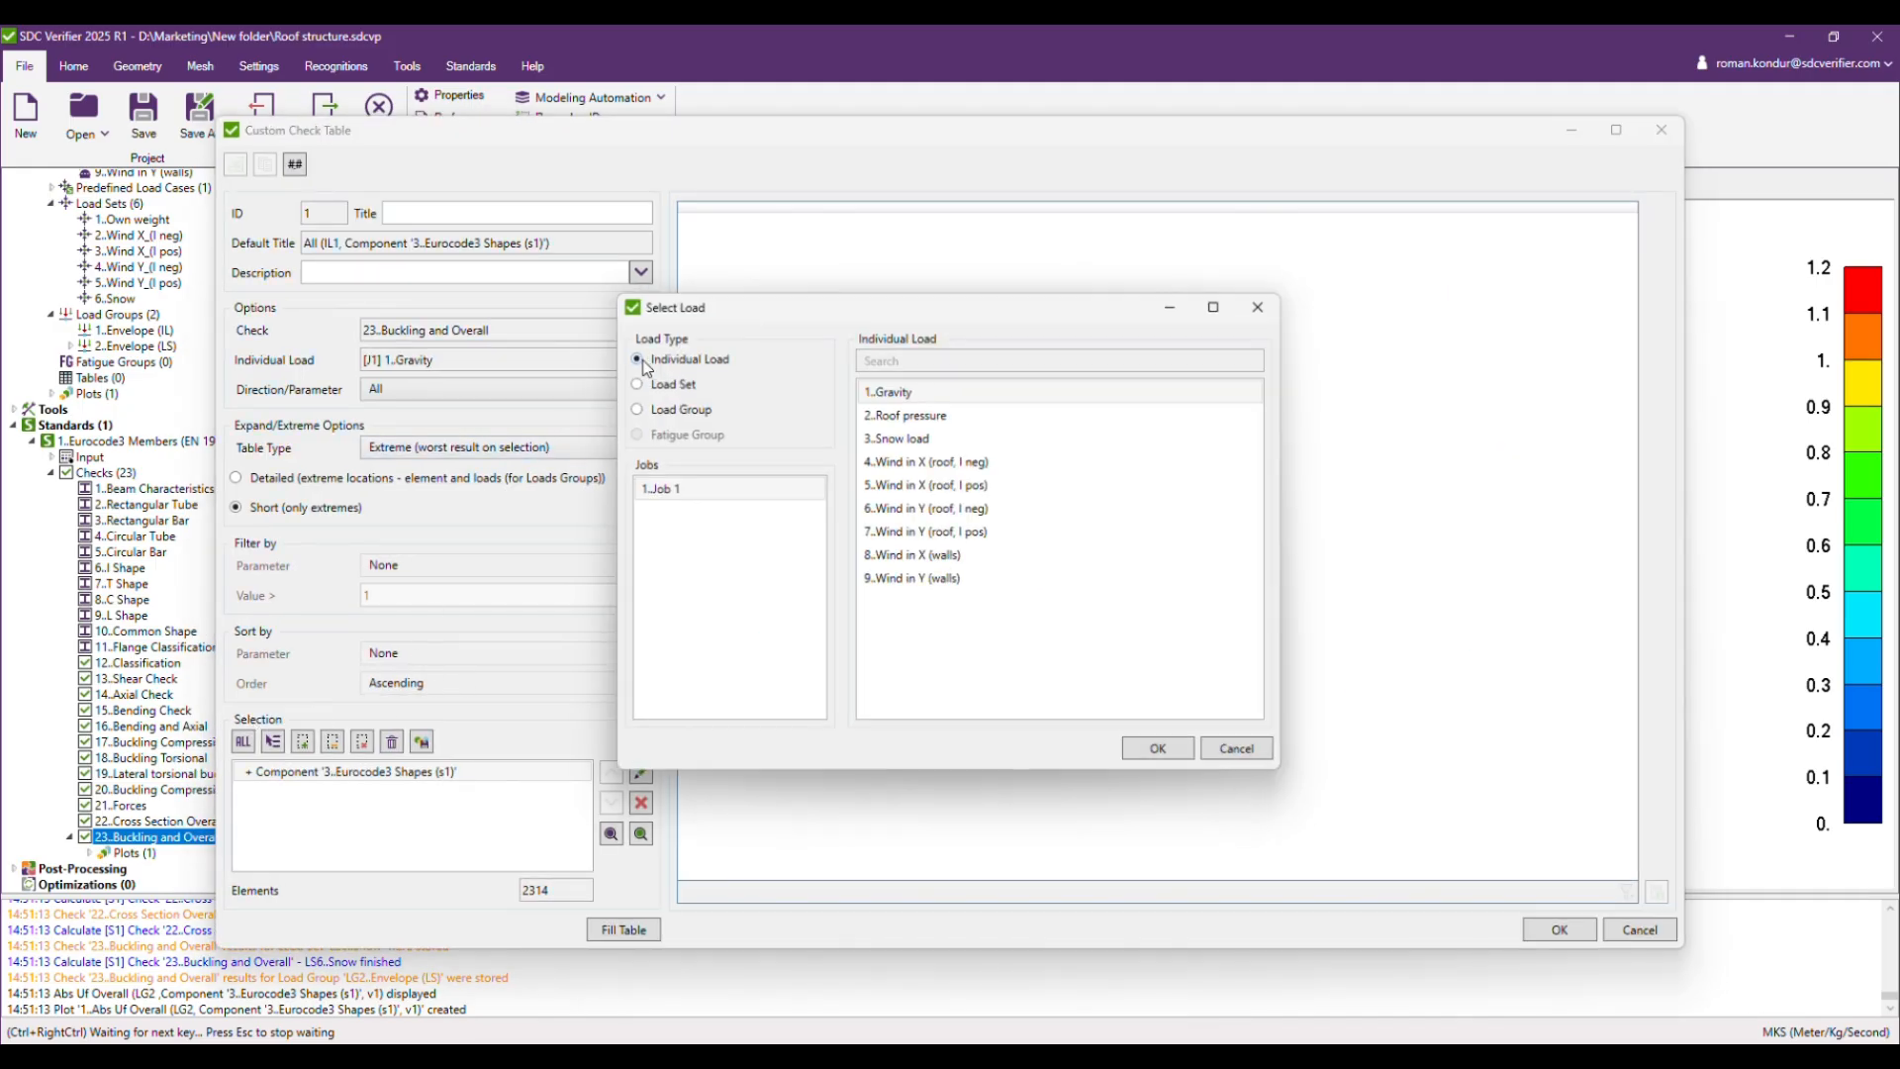
left_click(640, 409)
left_click(895, 415)
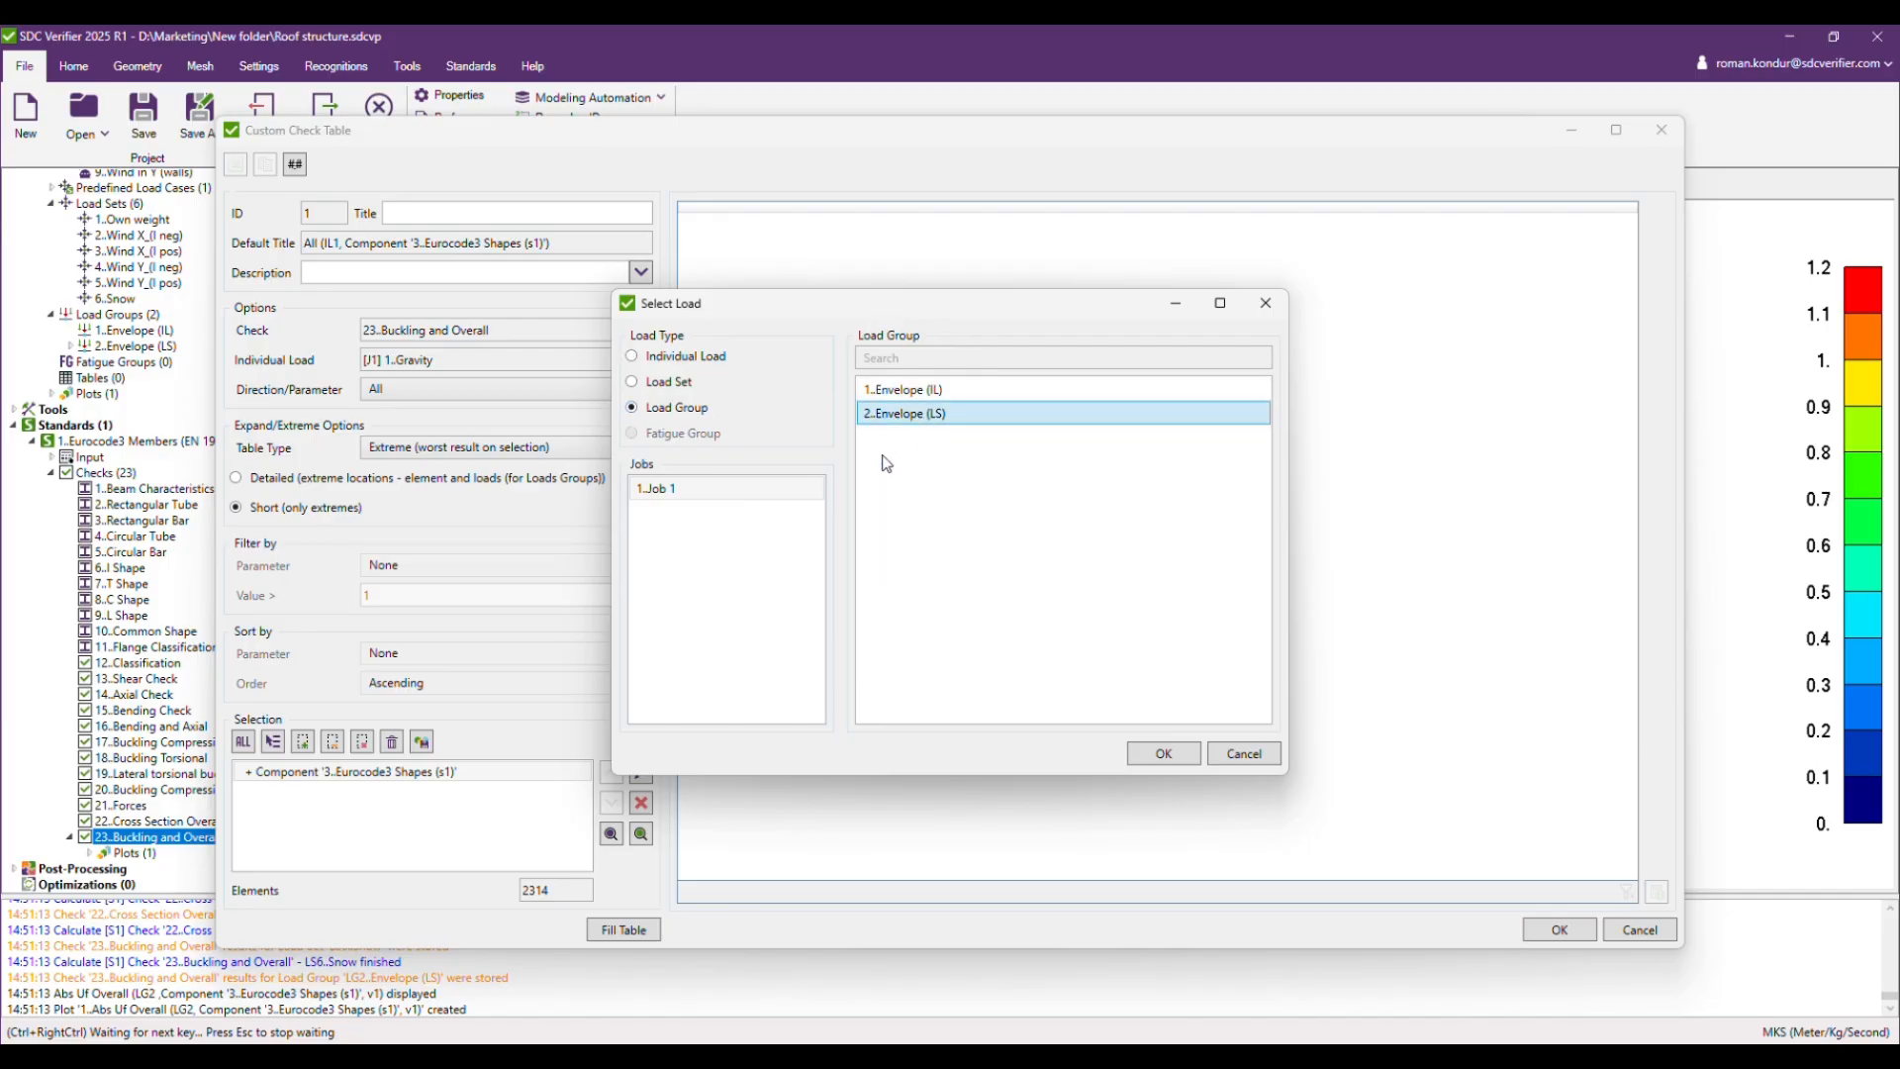
left_click(1166, 755)
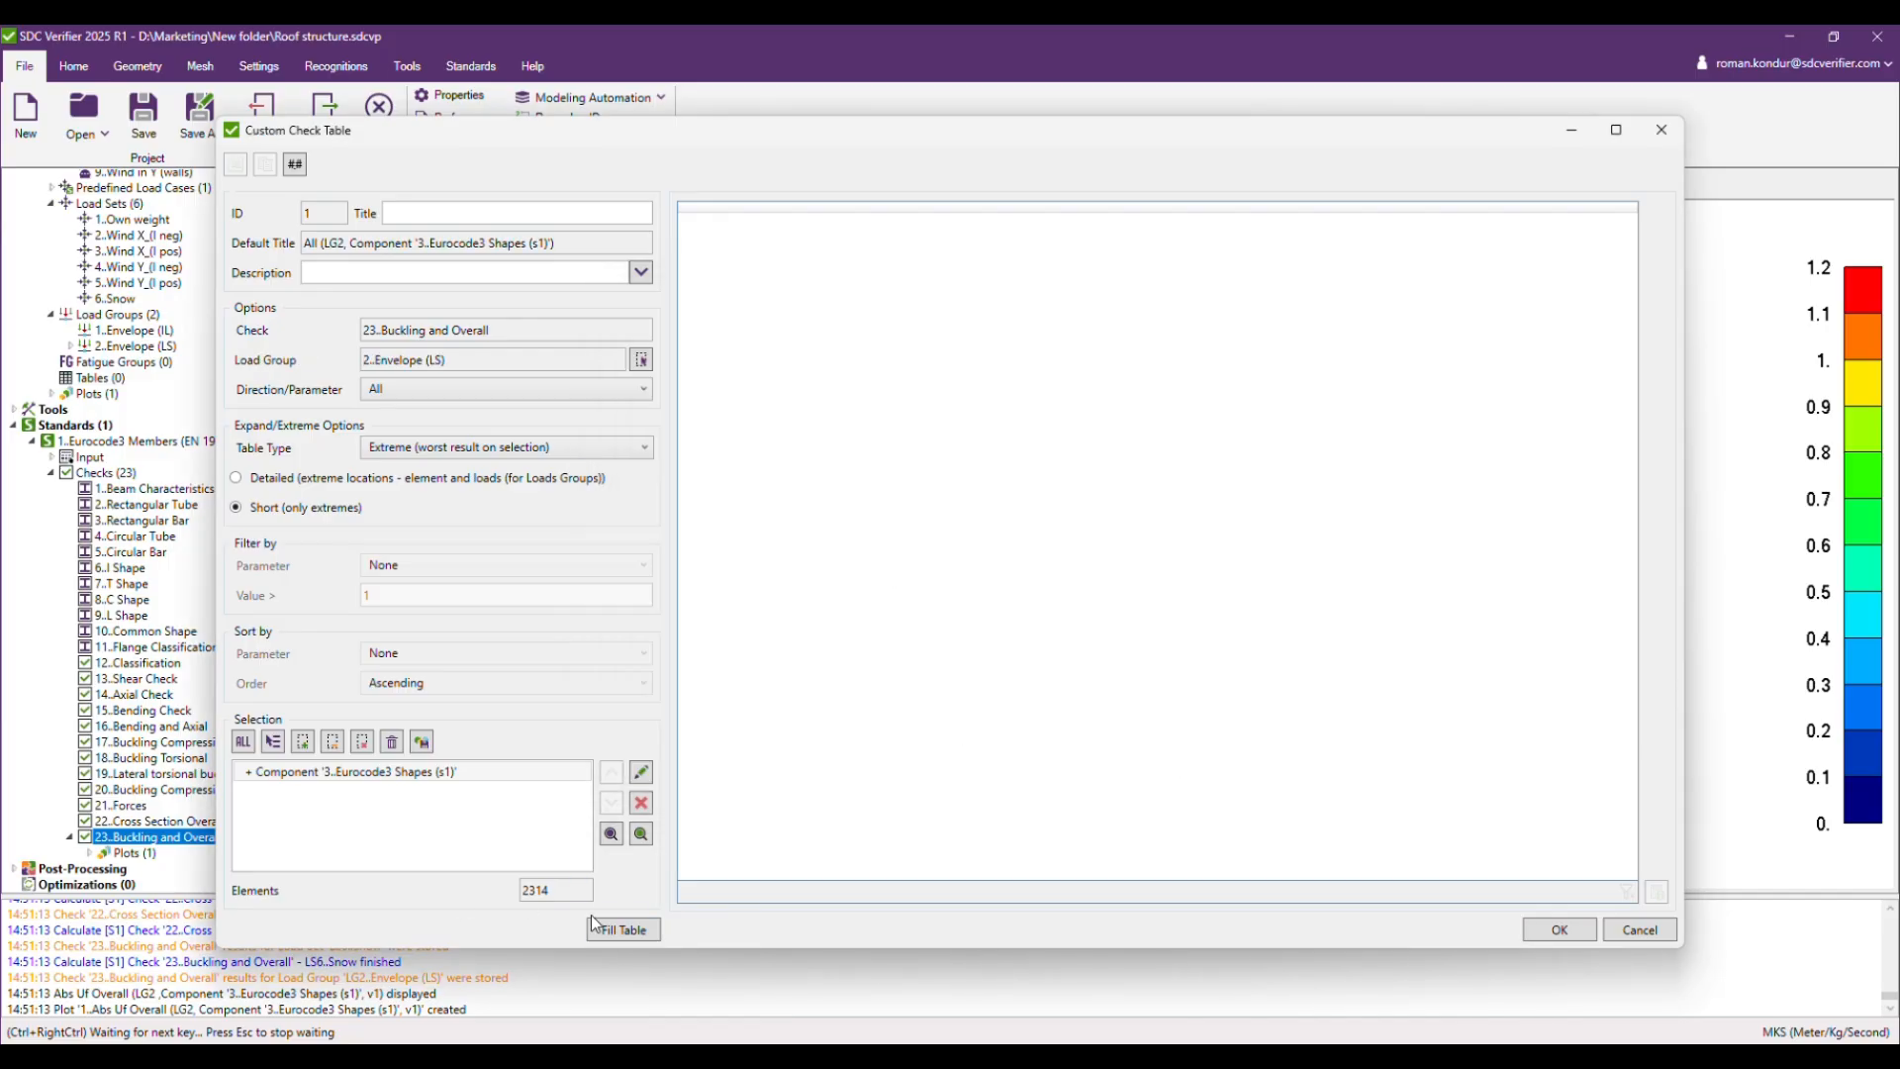
left_click(641, 934)
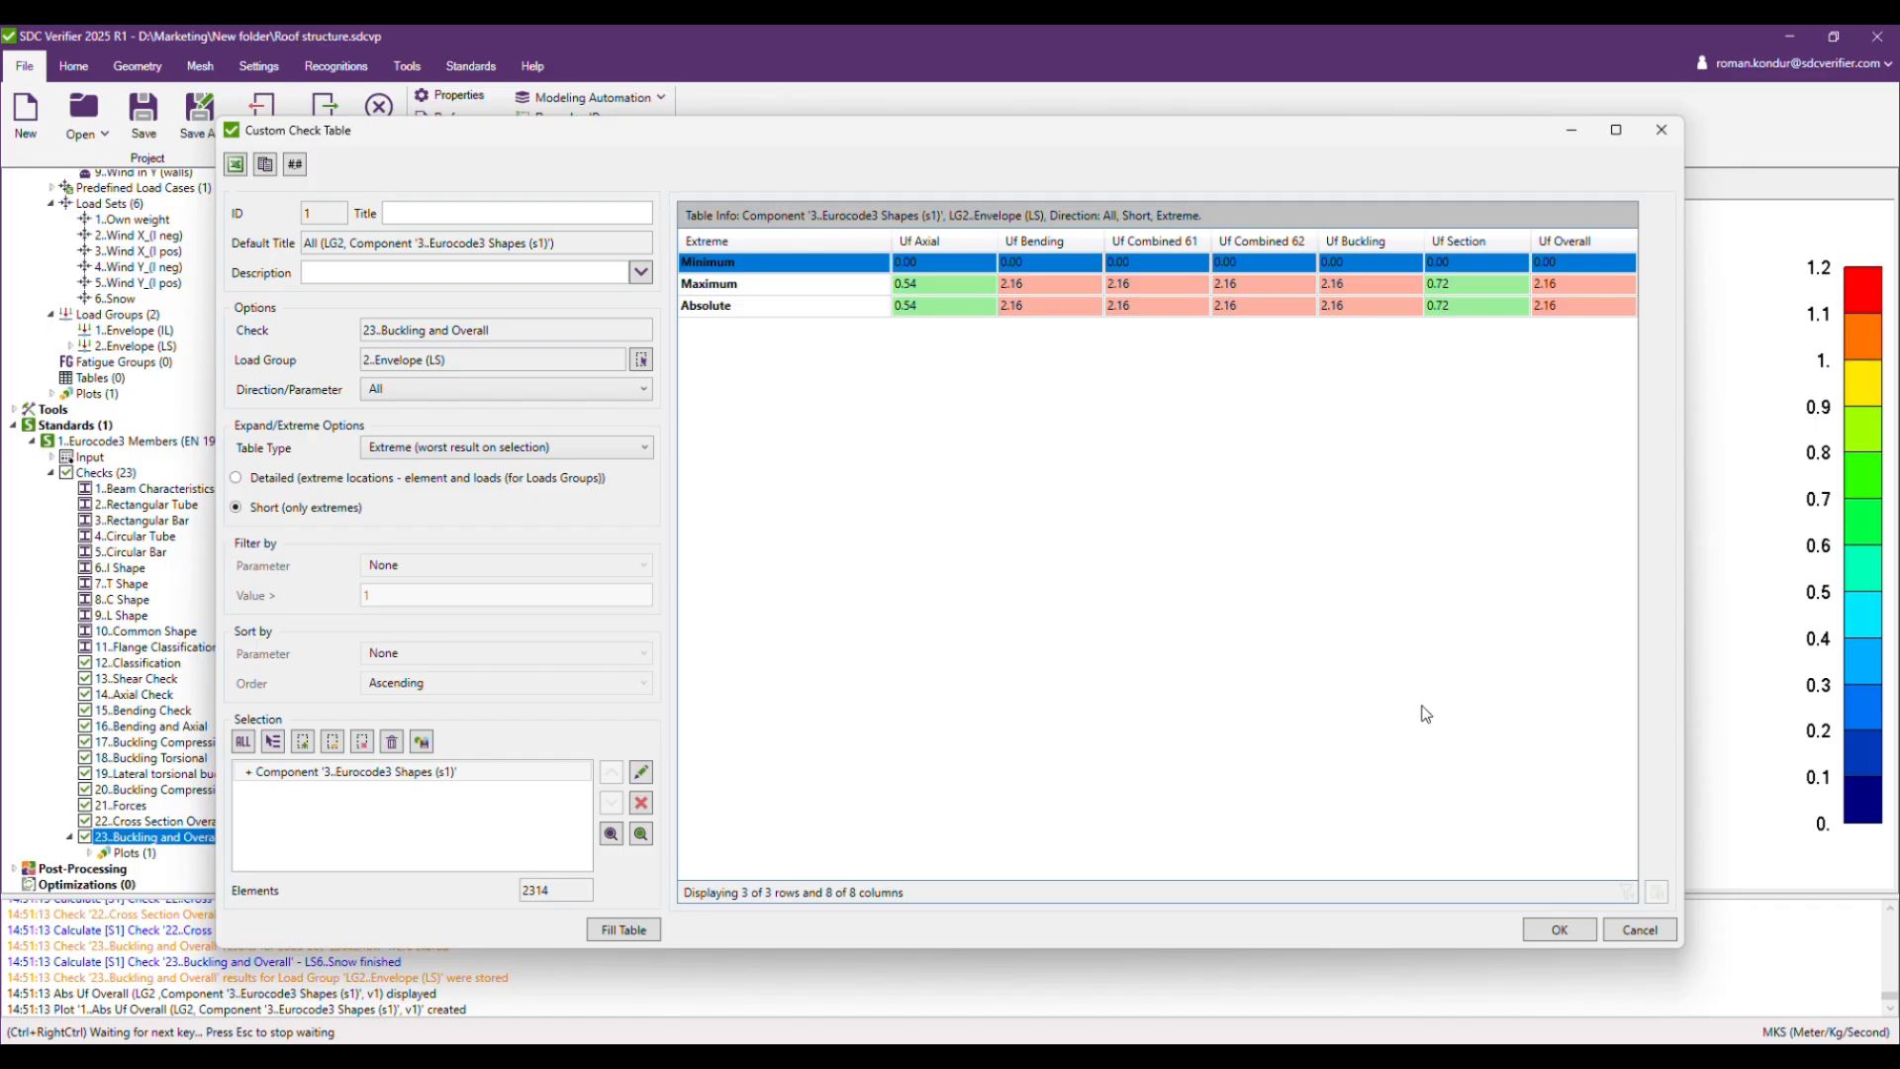
left_click(1571, 932)
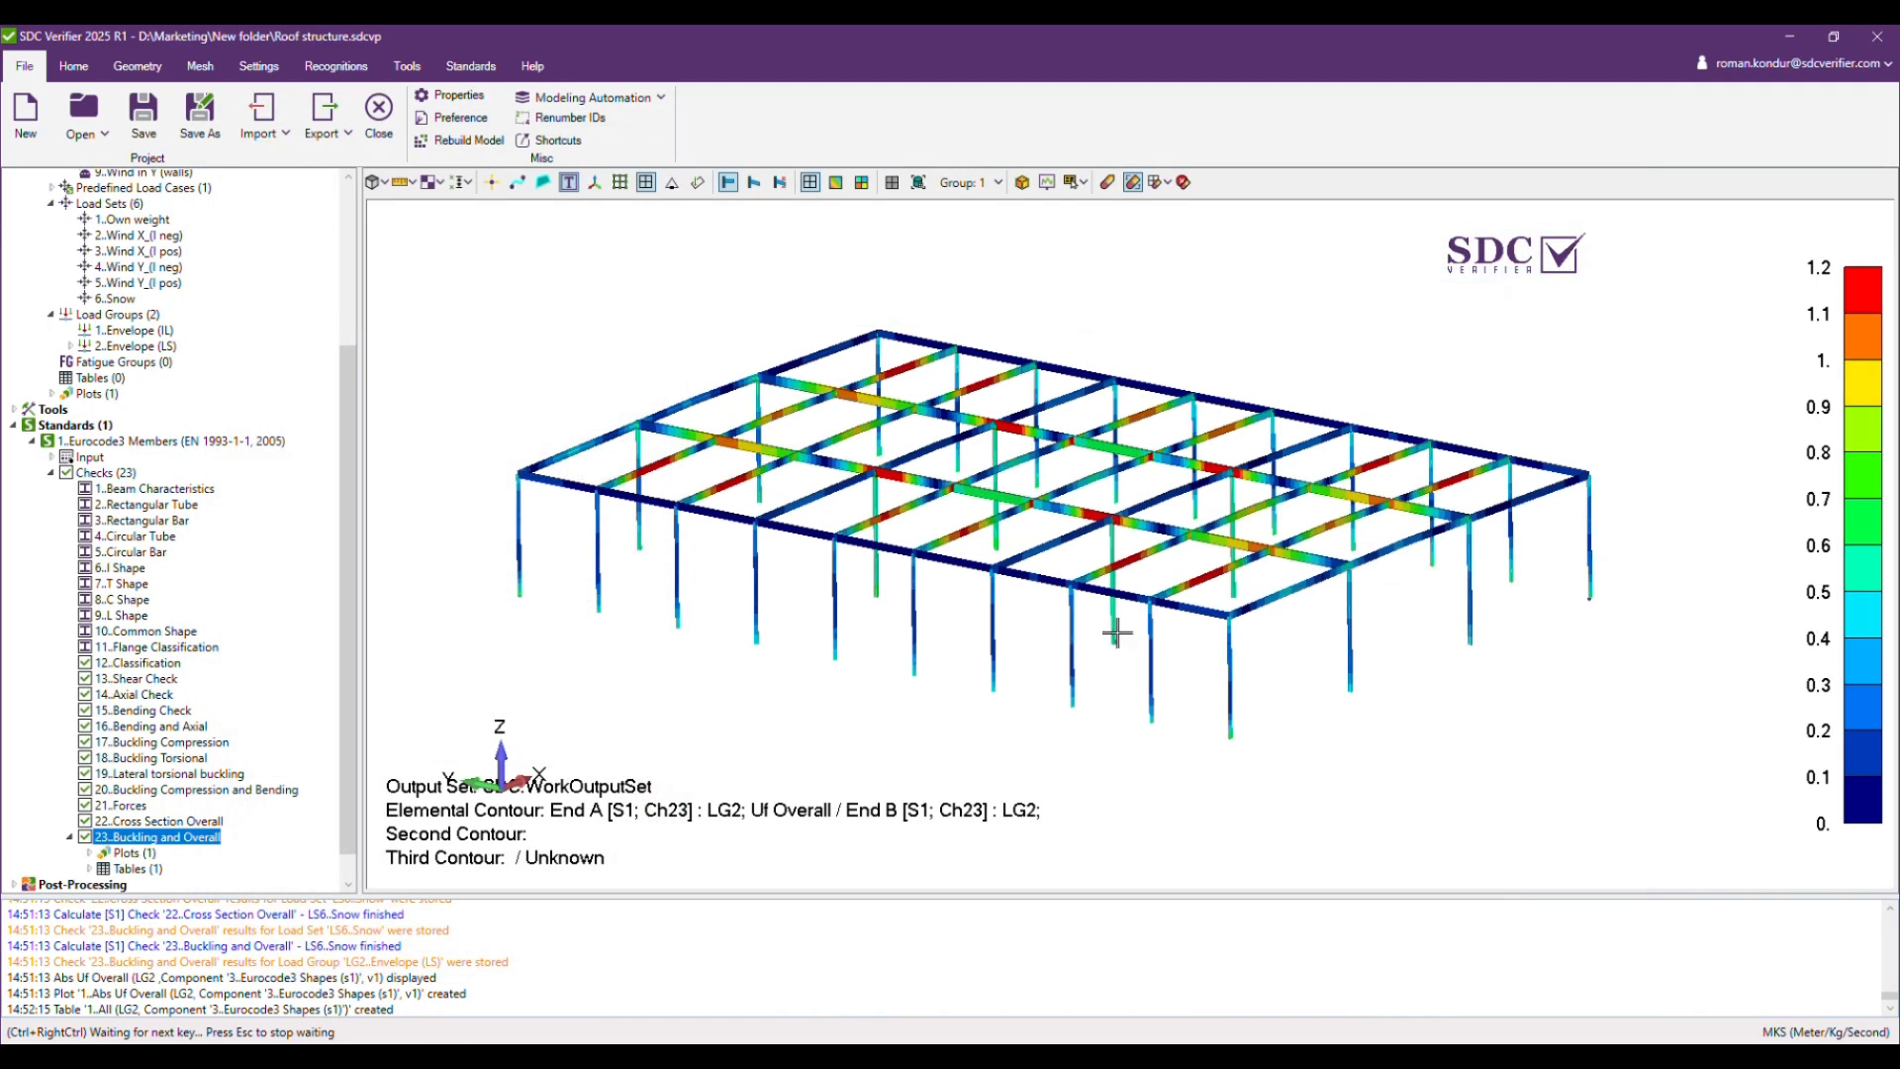
Add a new optimization to the project and start a beam rule in it.
middle_click_drag(674, 400, 676, 410)
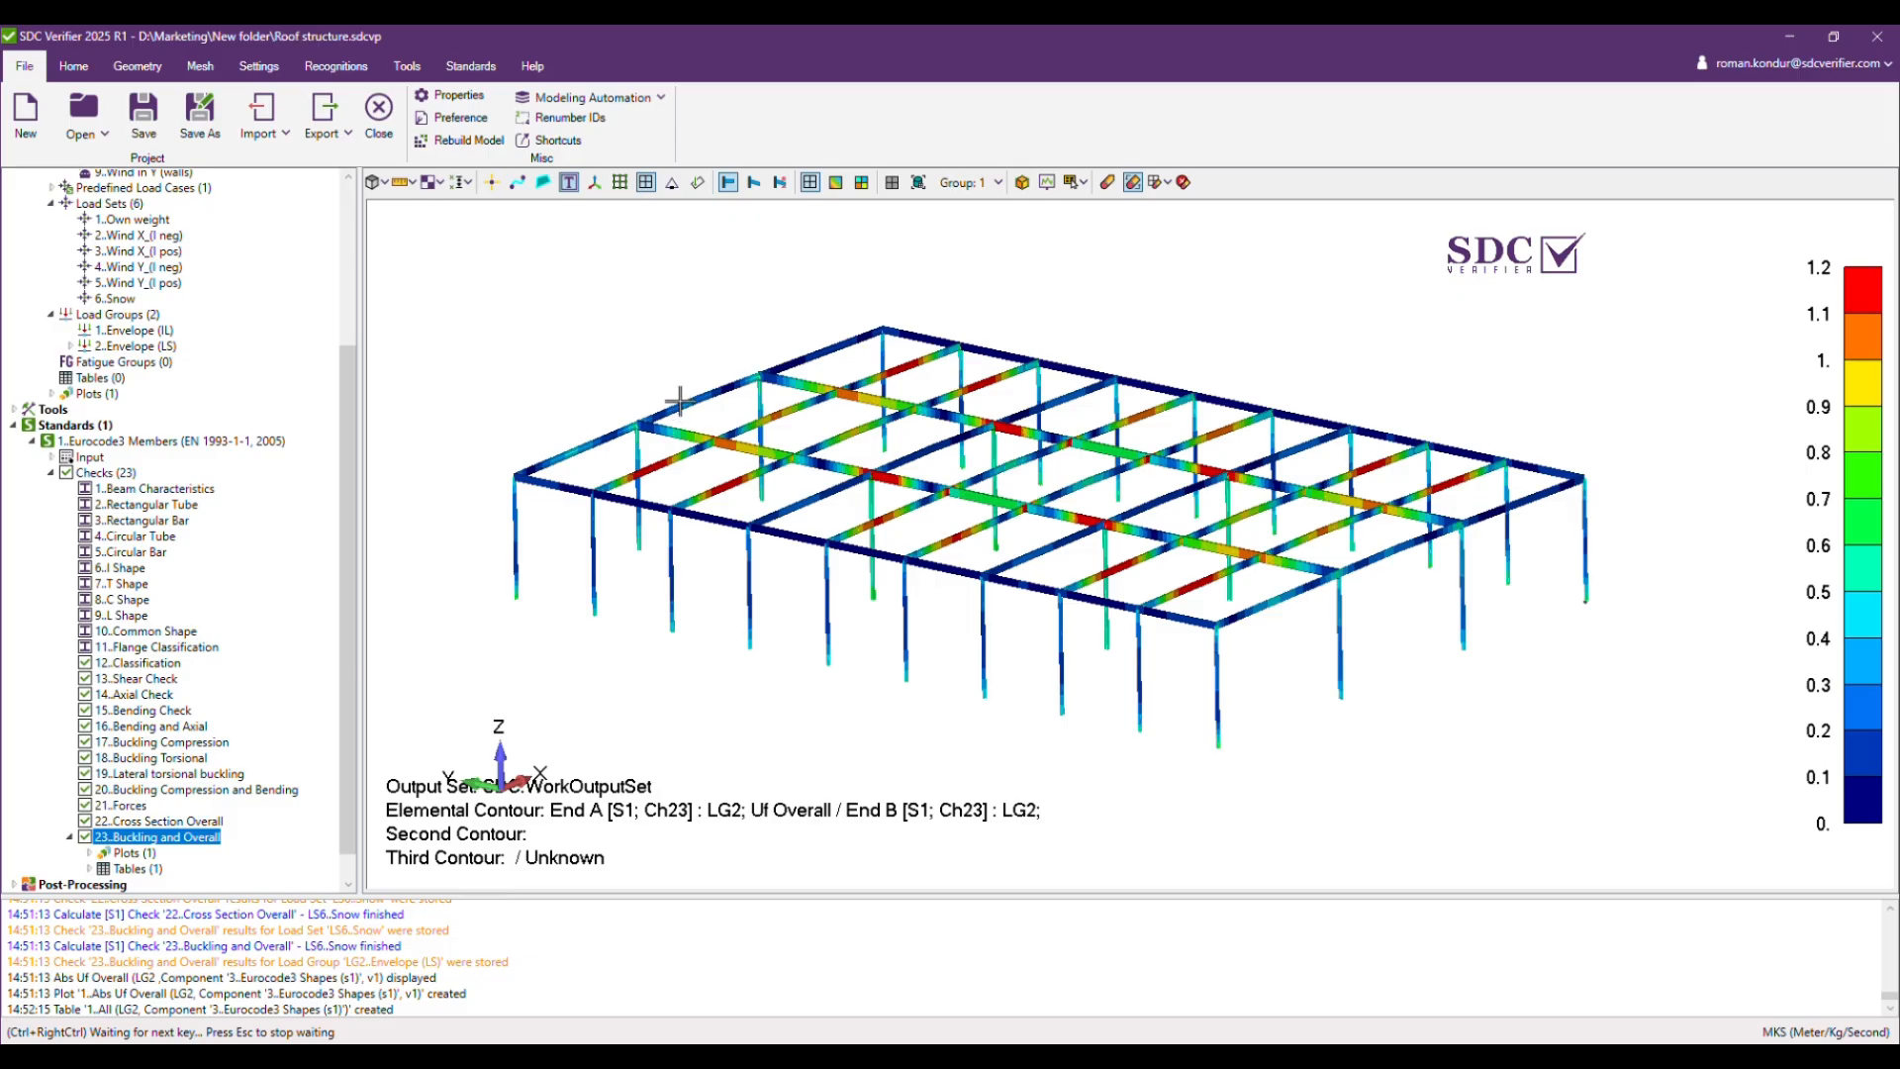
left_click(53, 475)
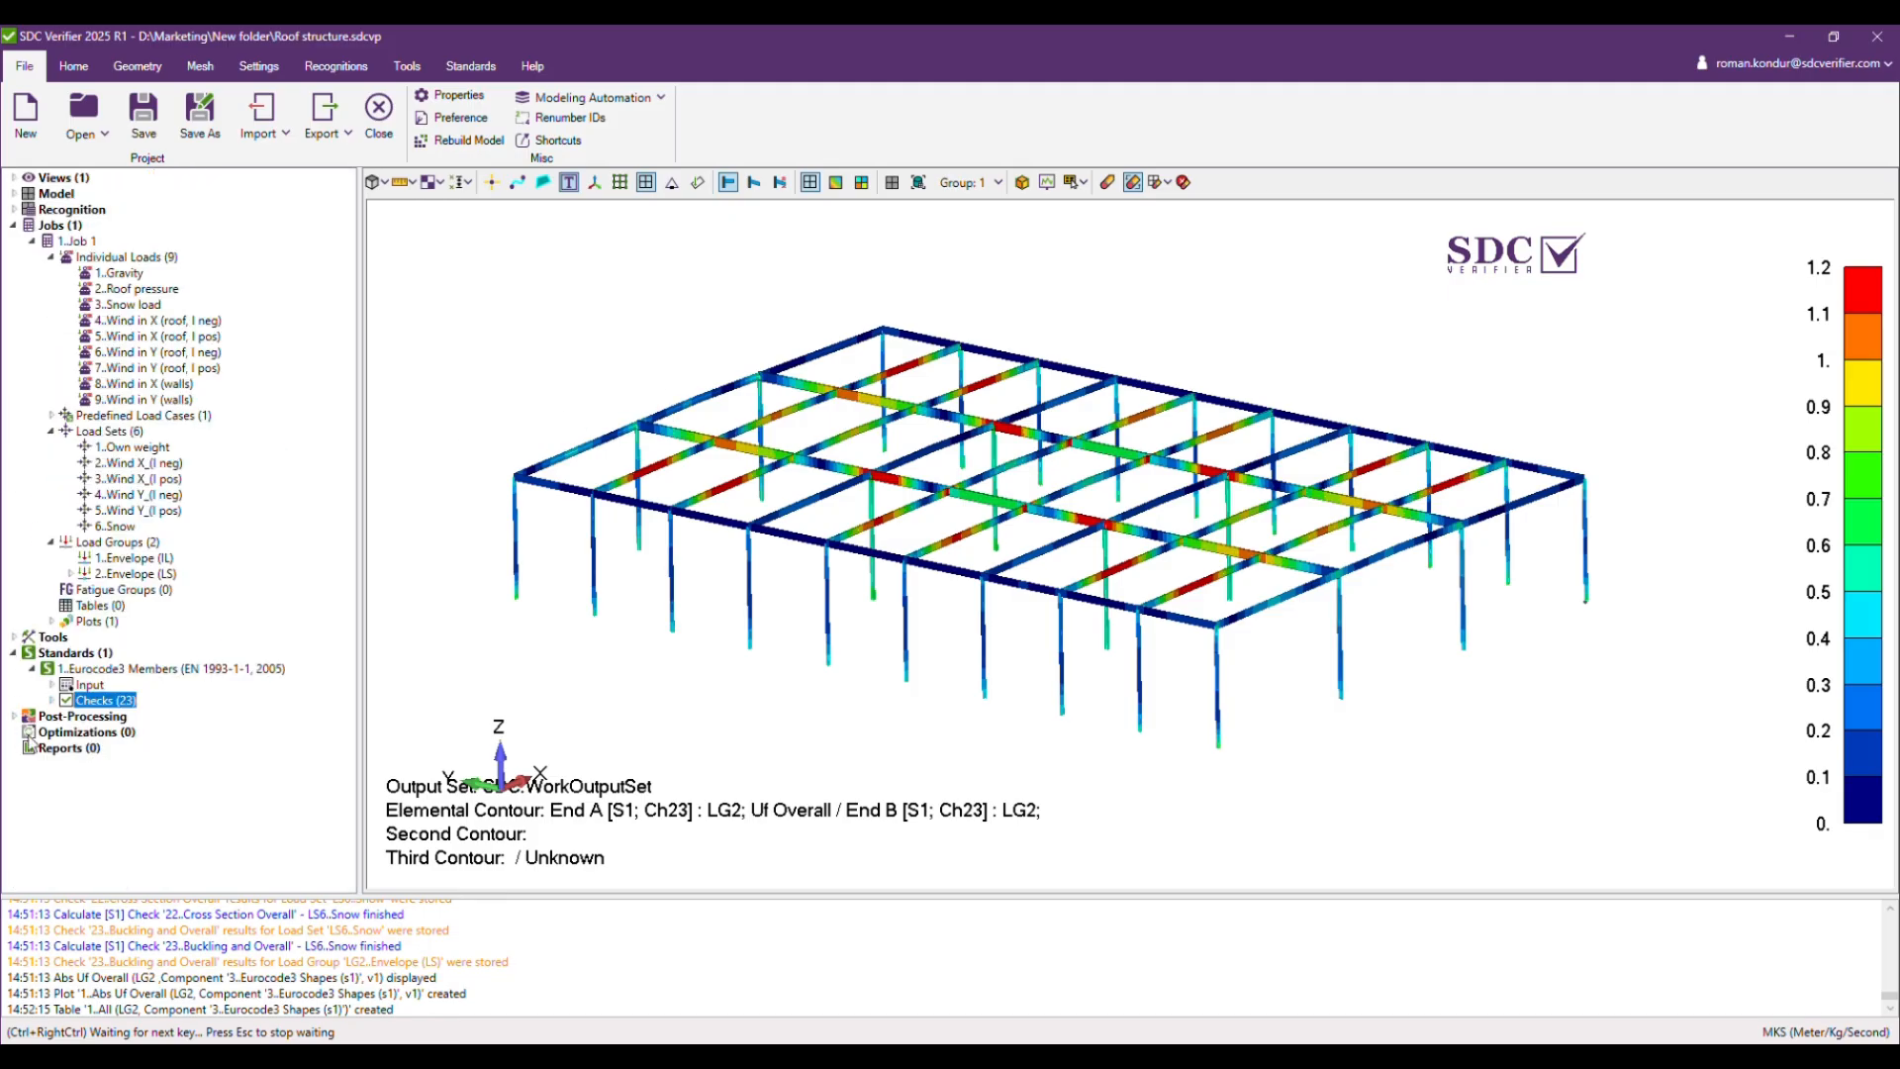
left_click(79, 734)
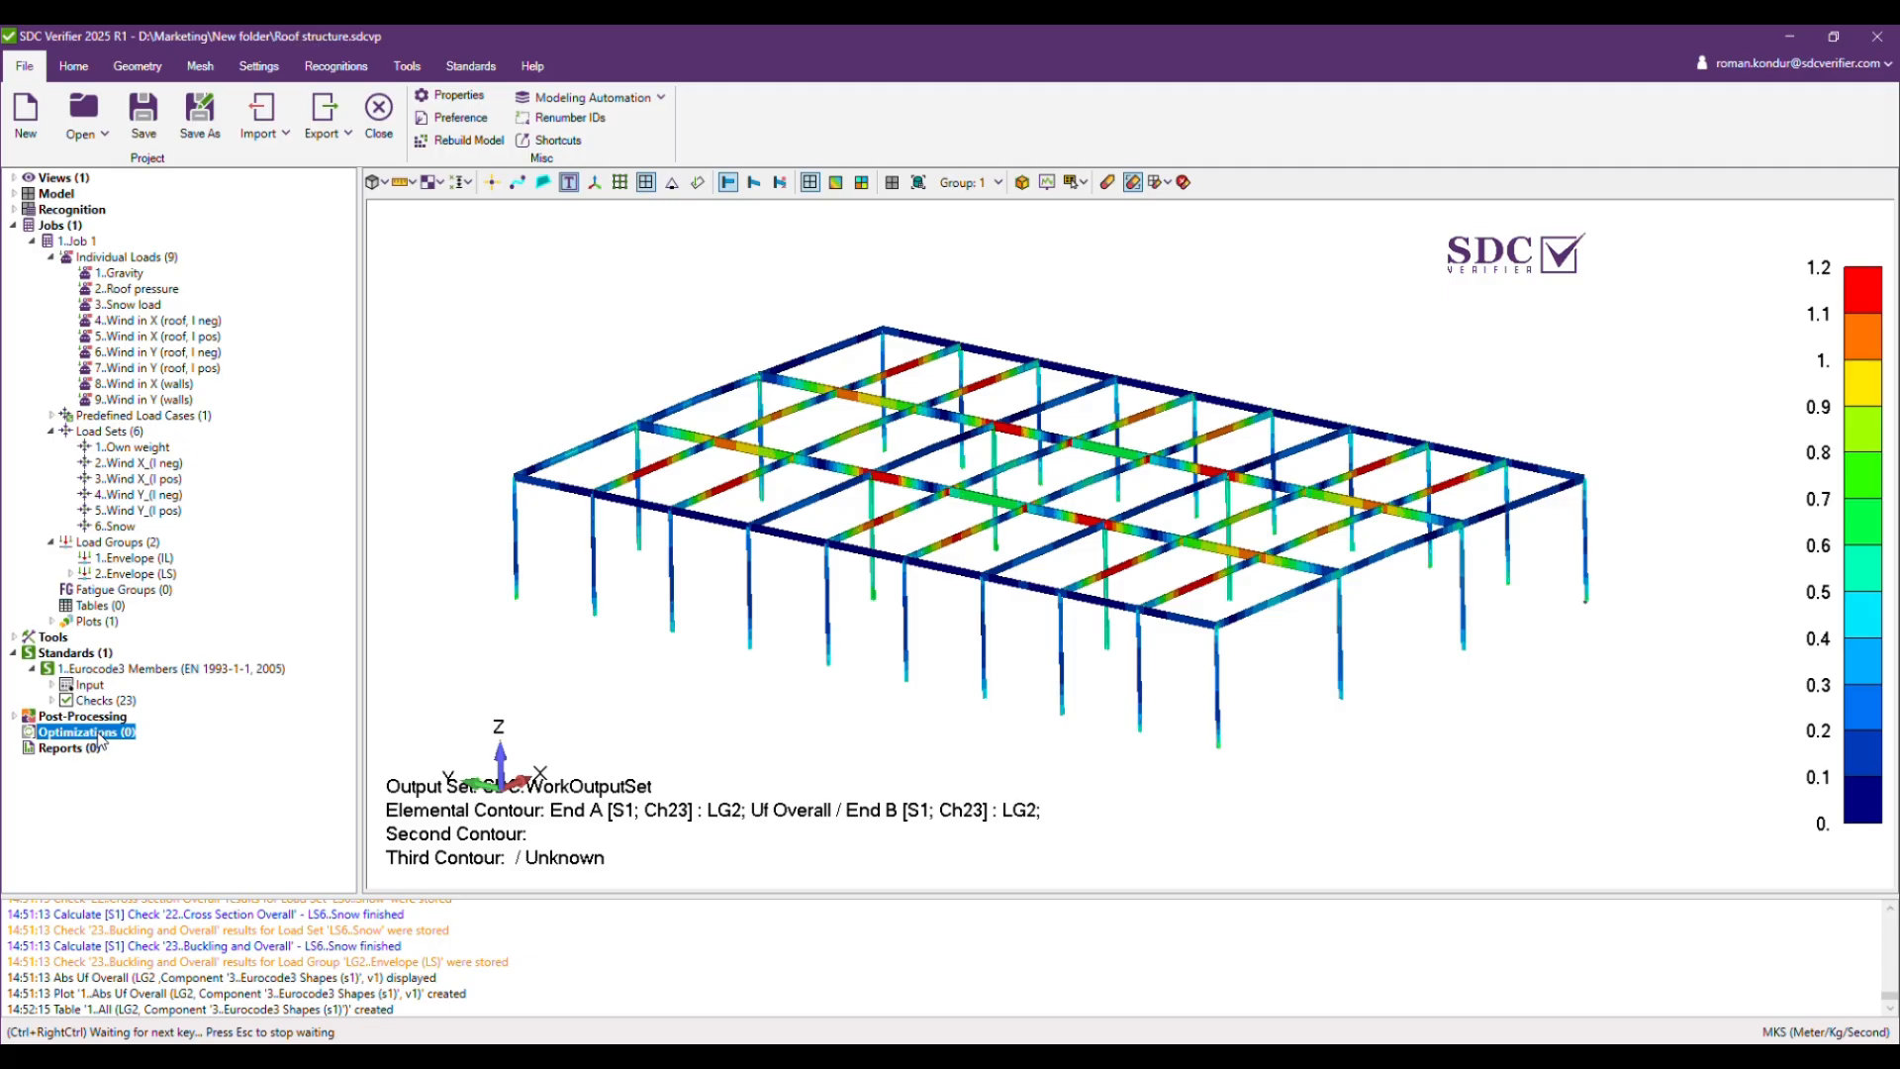
right_click(100, 738)
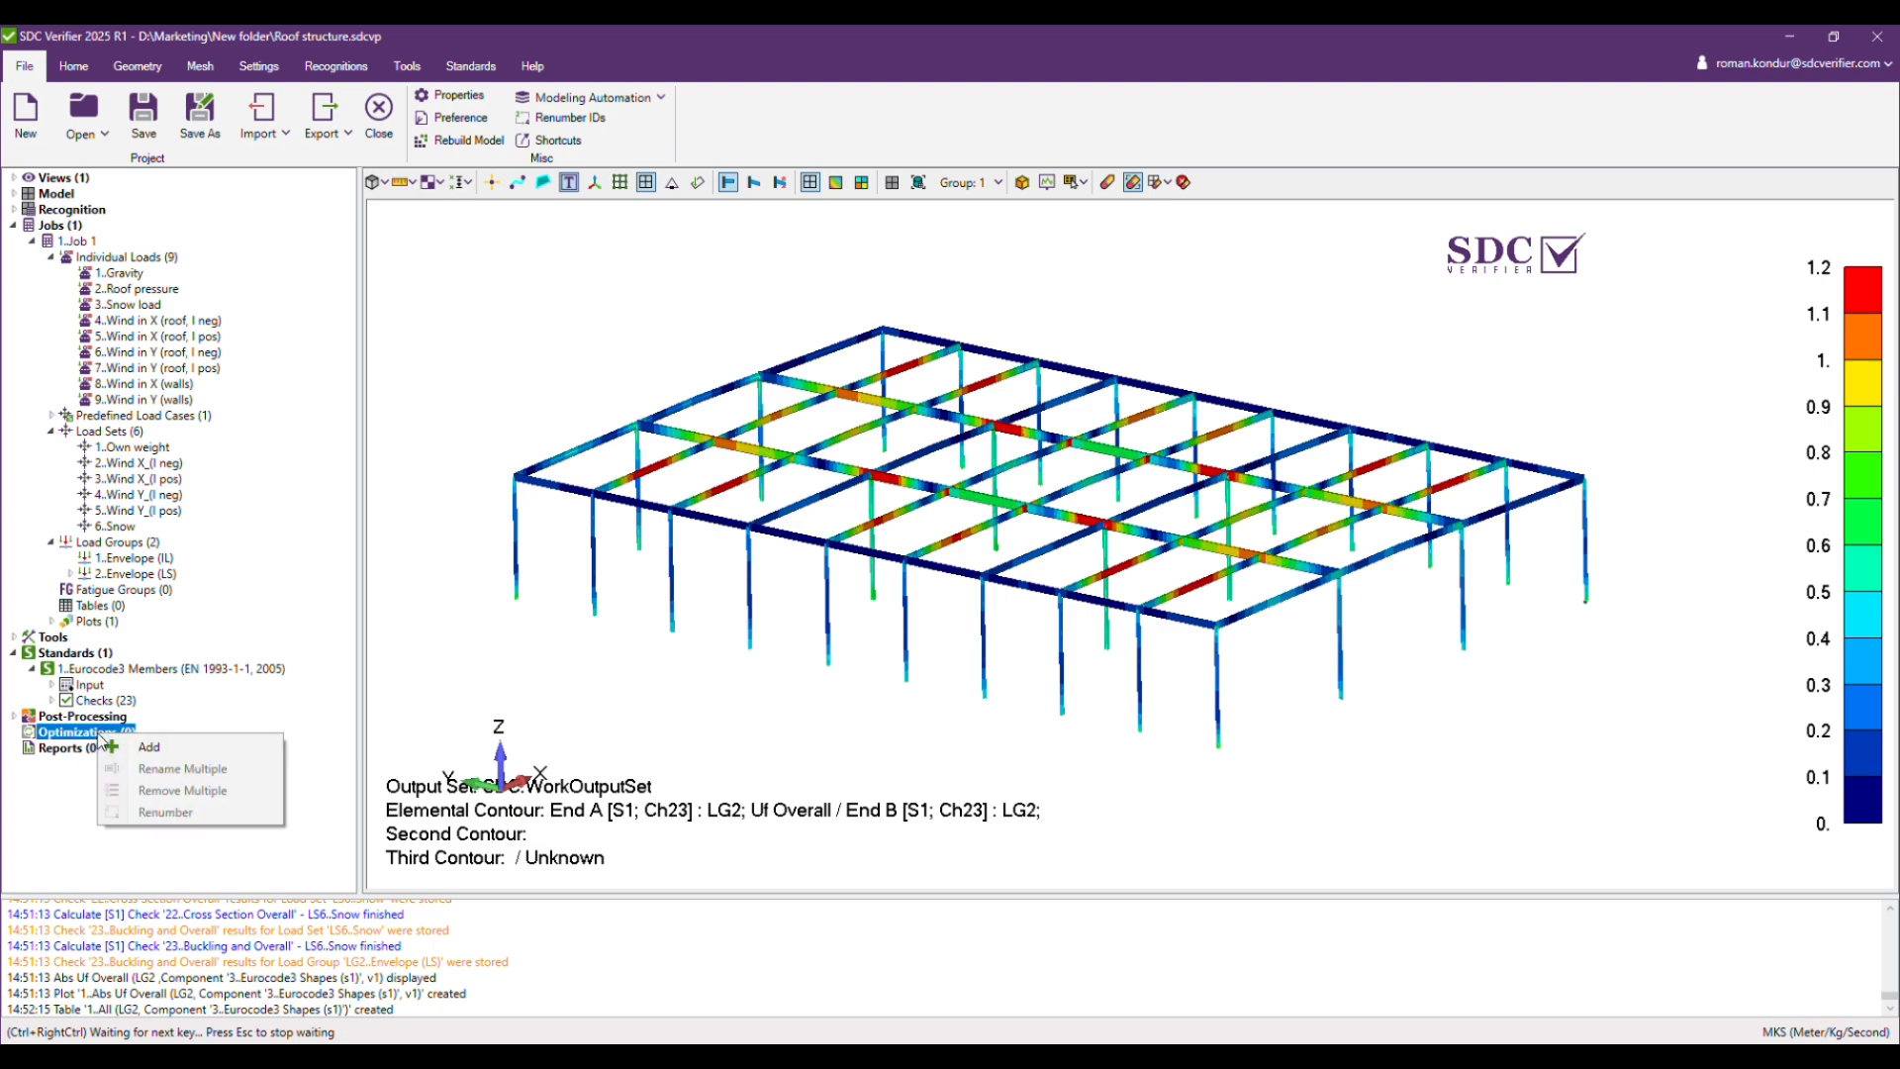
left_click(178, 746)
left_click_drag(875, 250, 953, 268)
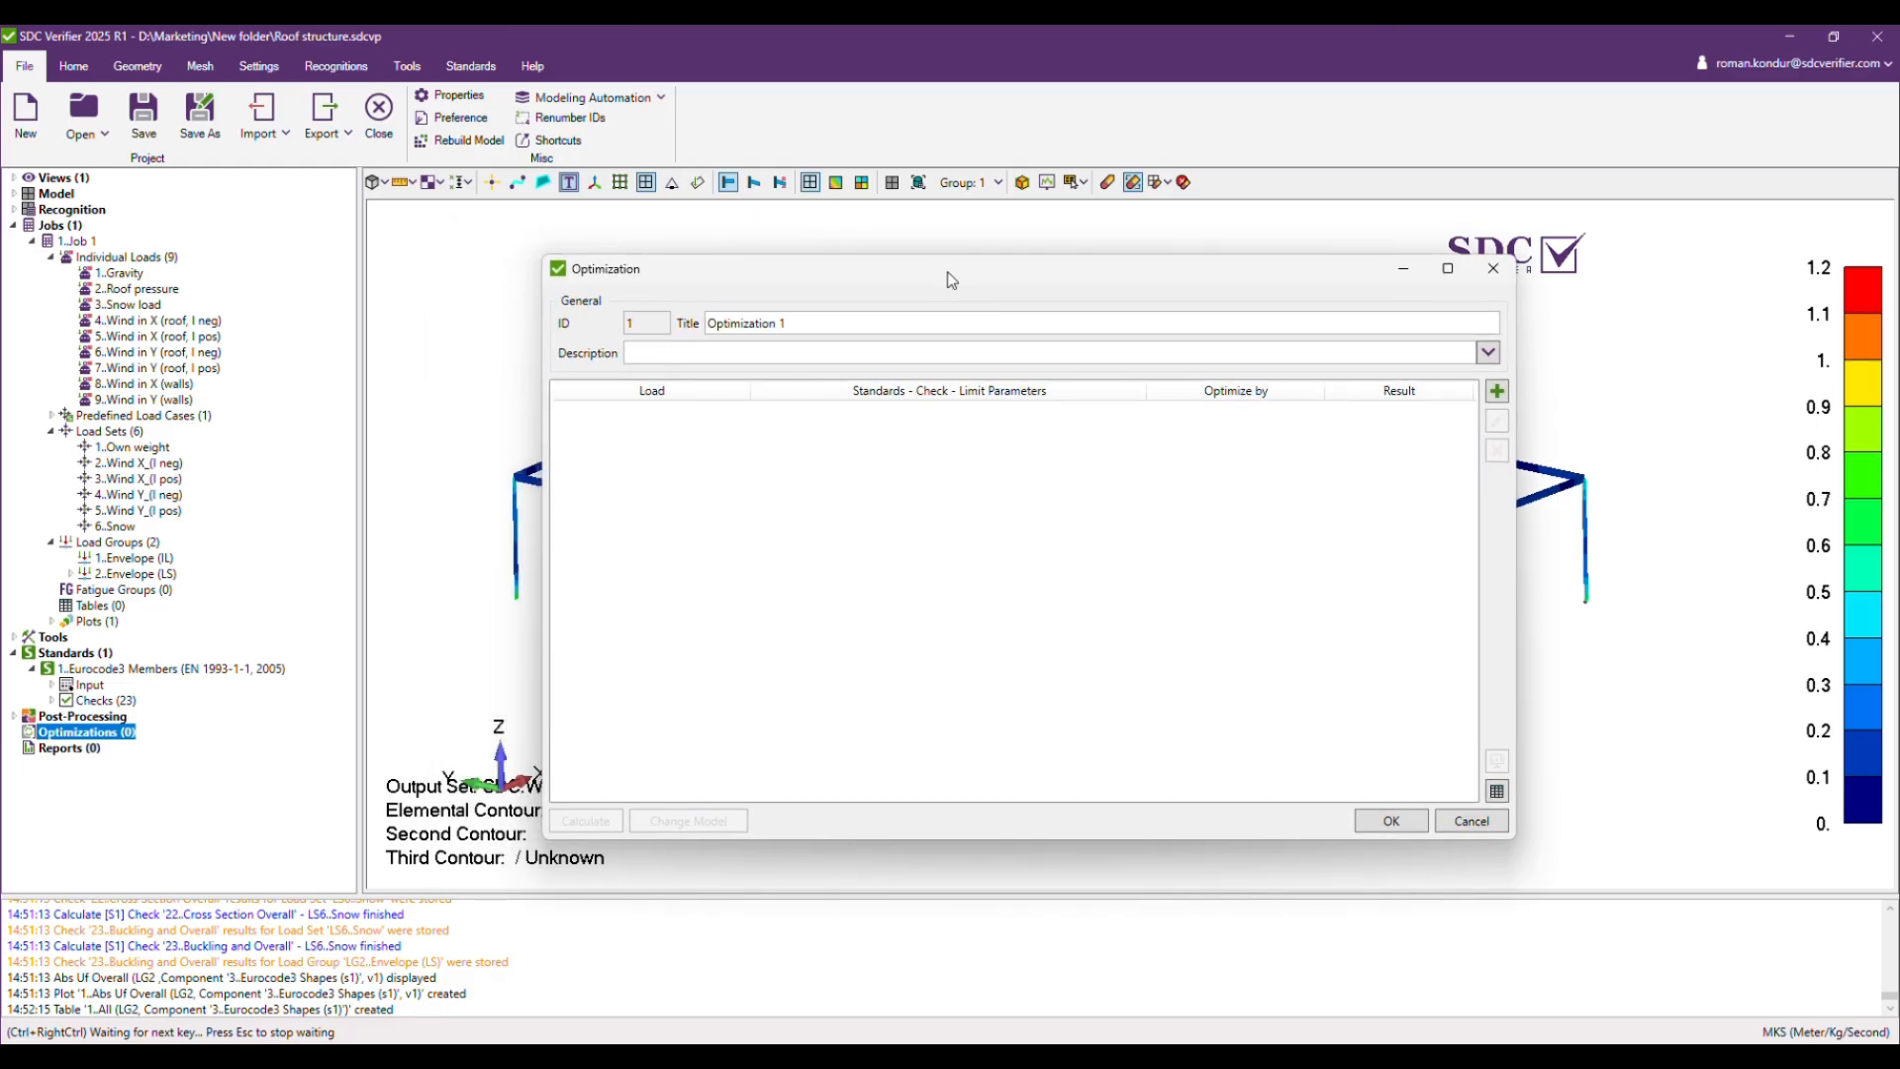
left_click(1497, 393)
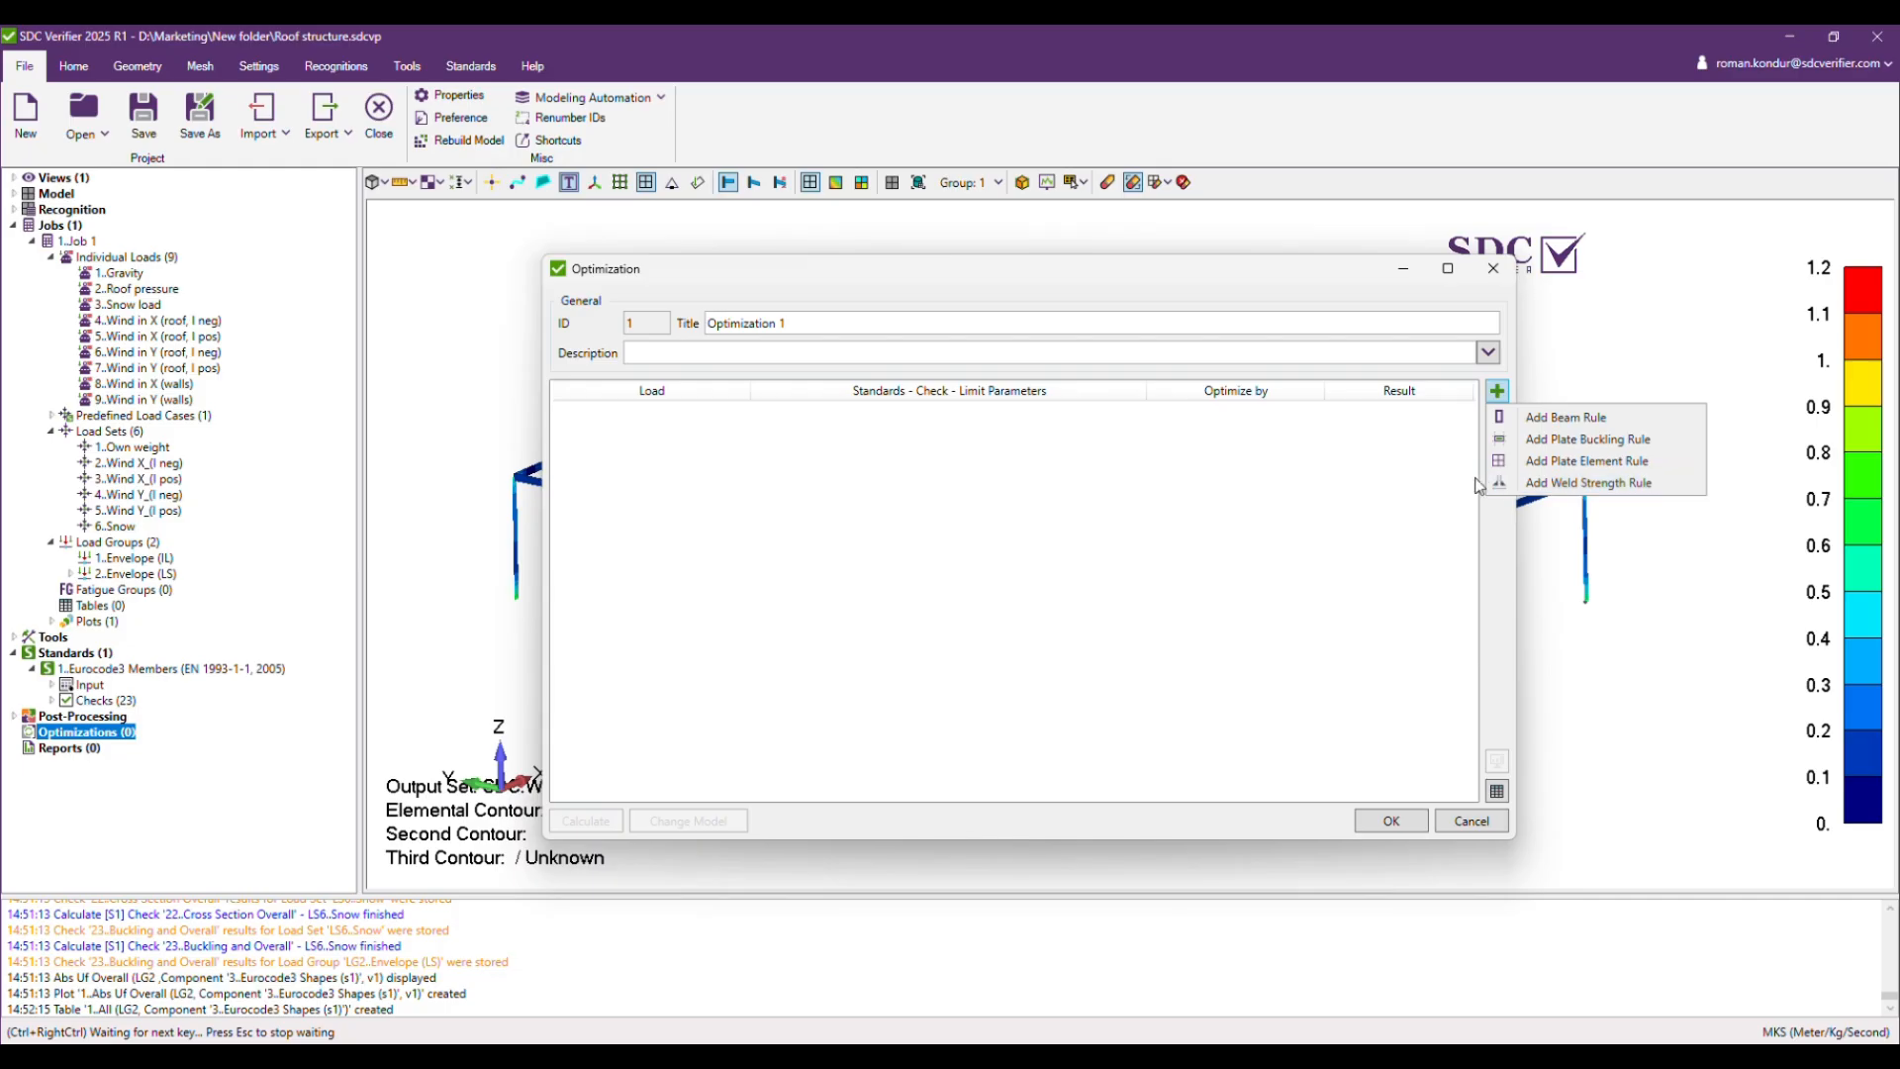
left_click(1520, 427)
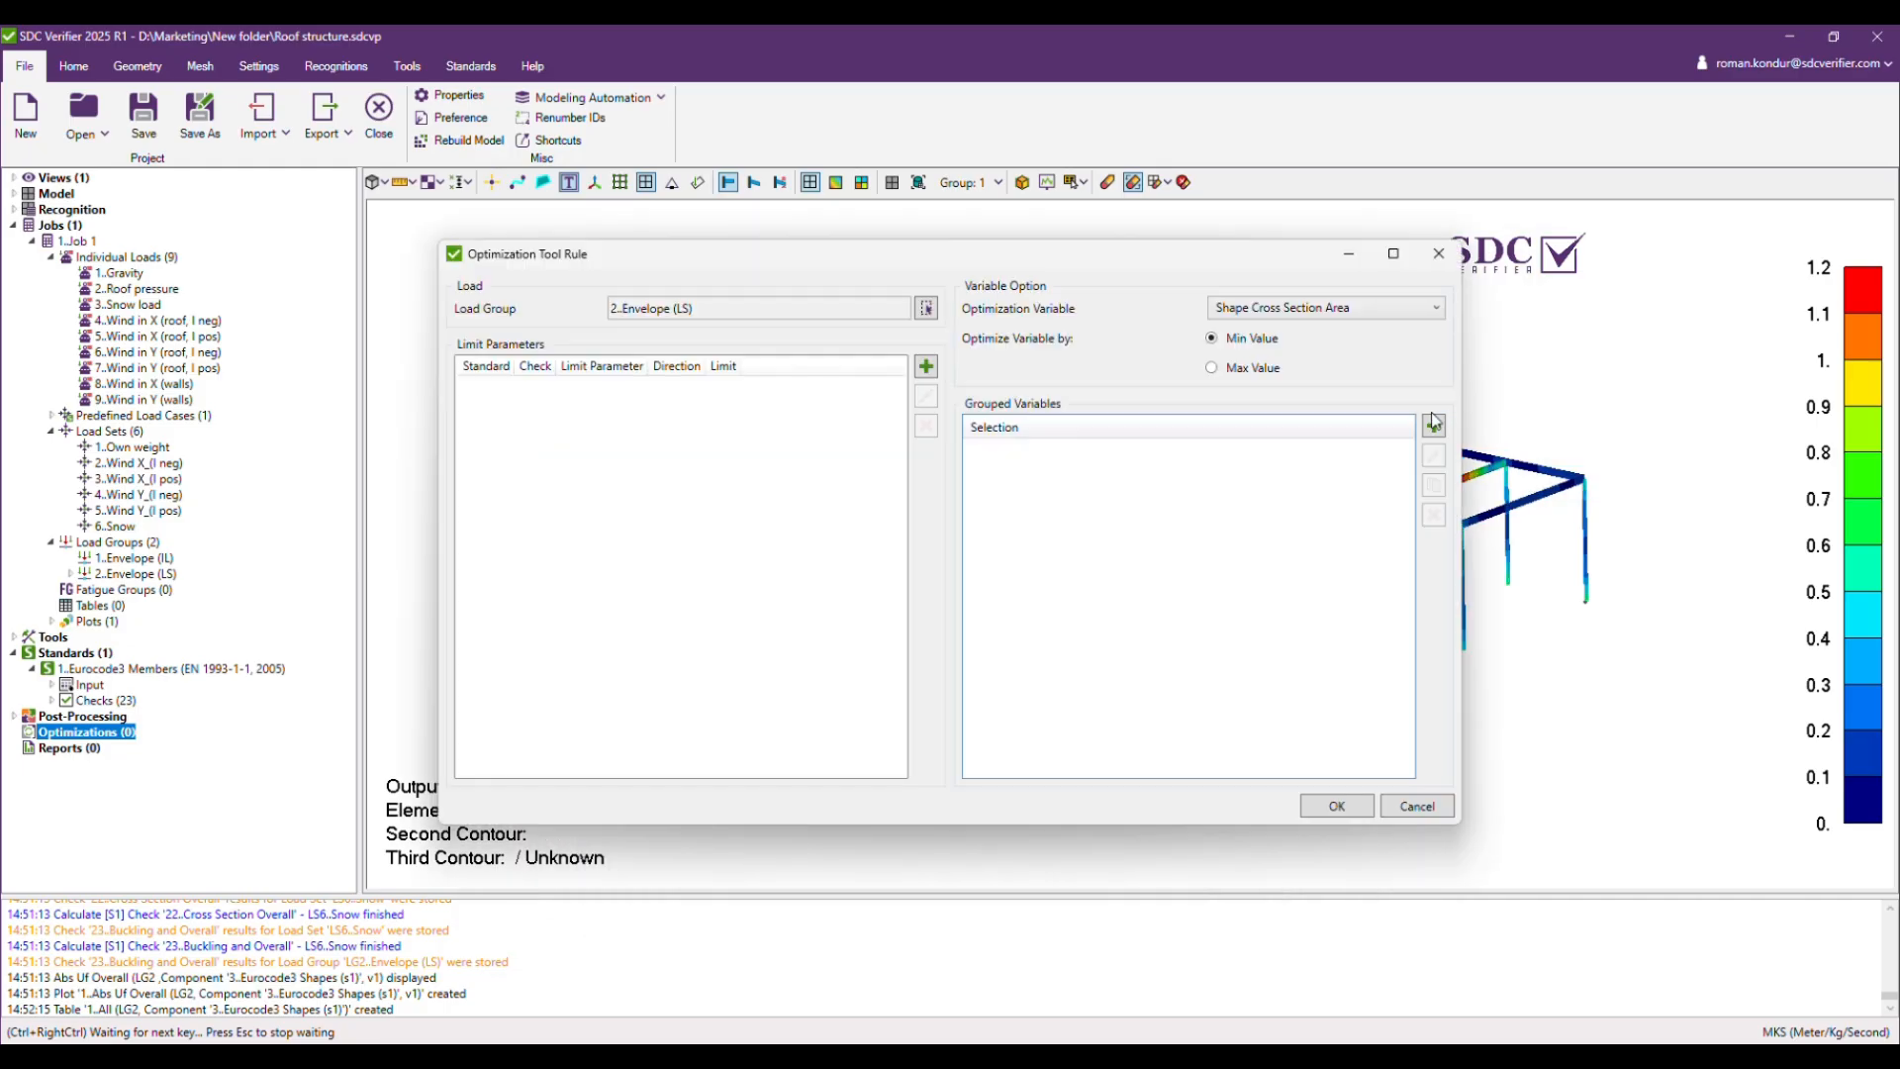
Add Uf Overall of the Buckling and Overall check as the rule's limit parameter, limited to Below Minimum with a minimum of 1.
left_click(926, 367)
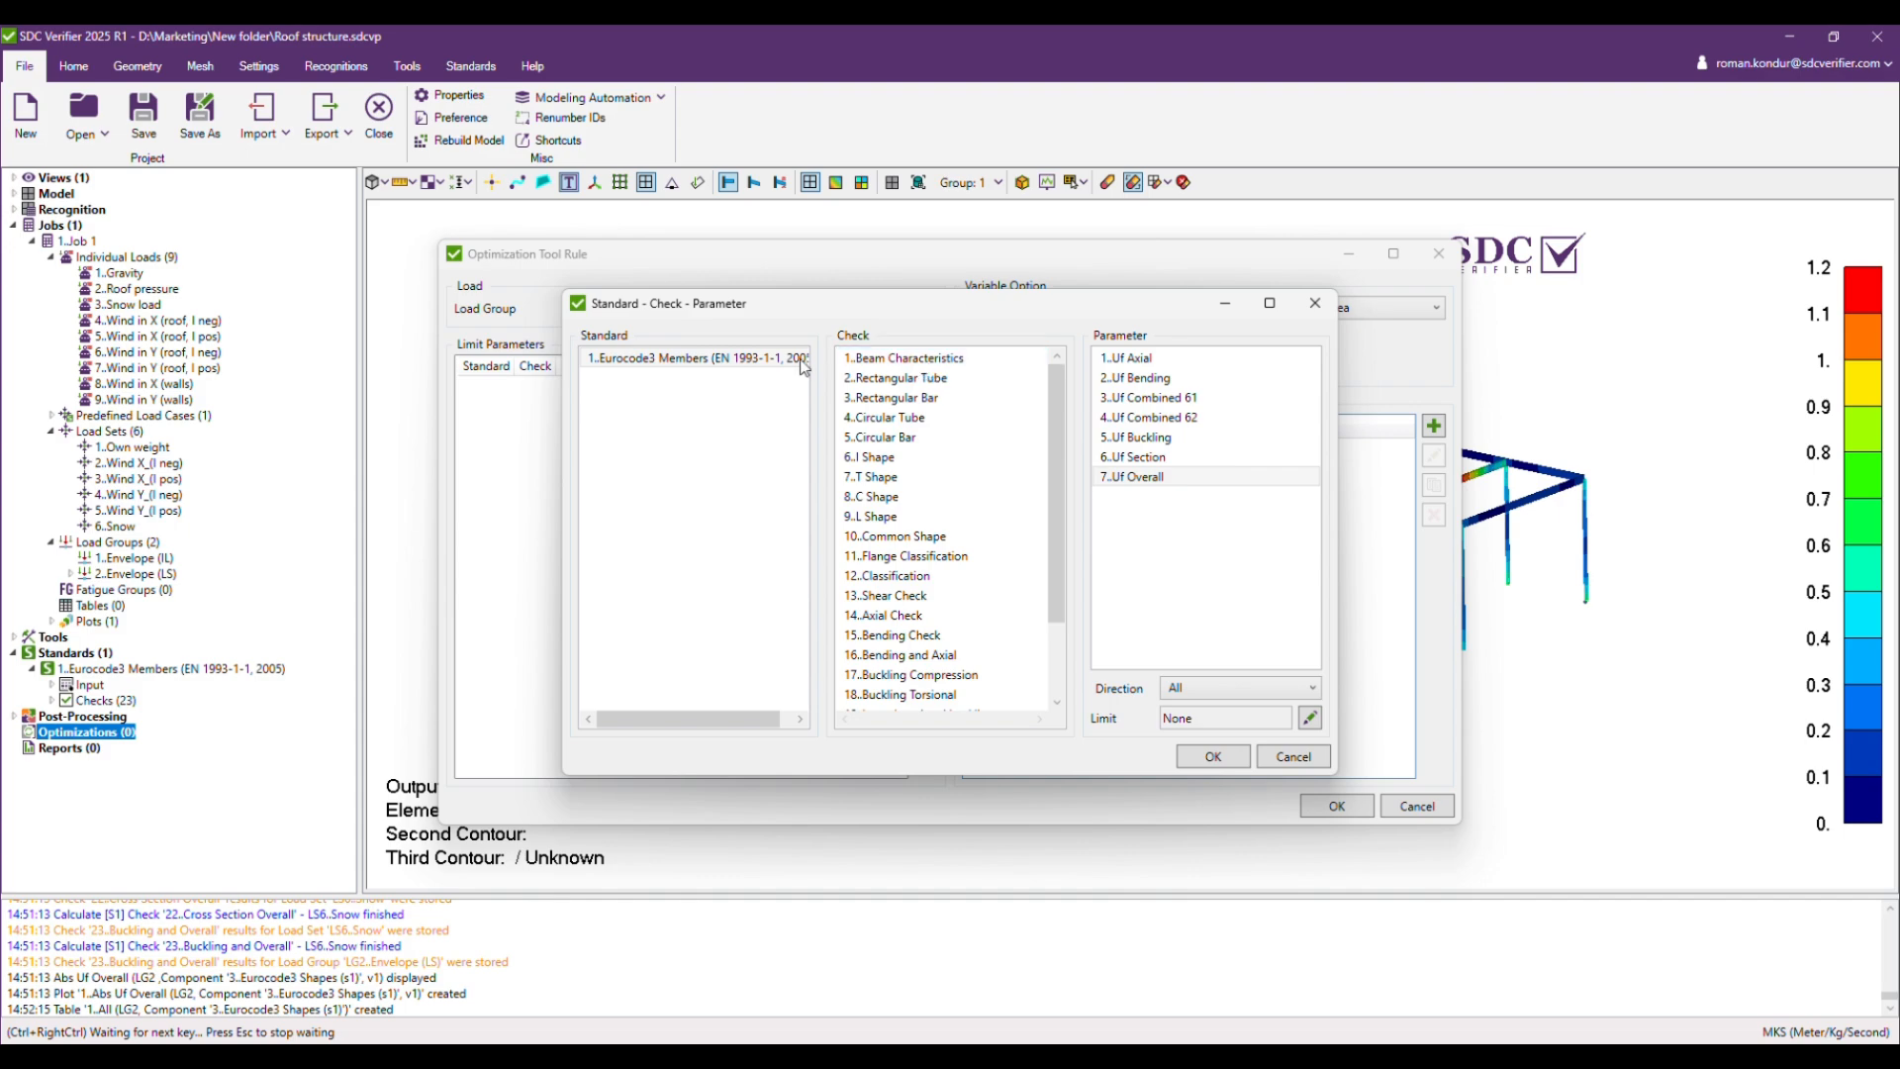
left_click_drag(1062, 431, 1062, 503)
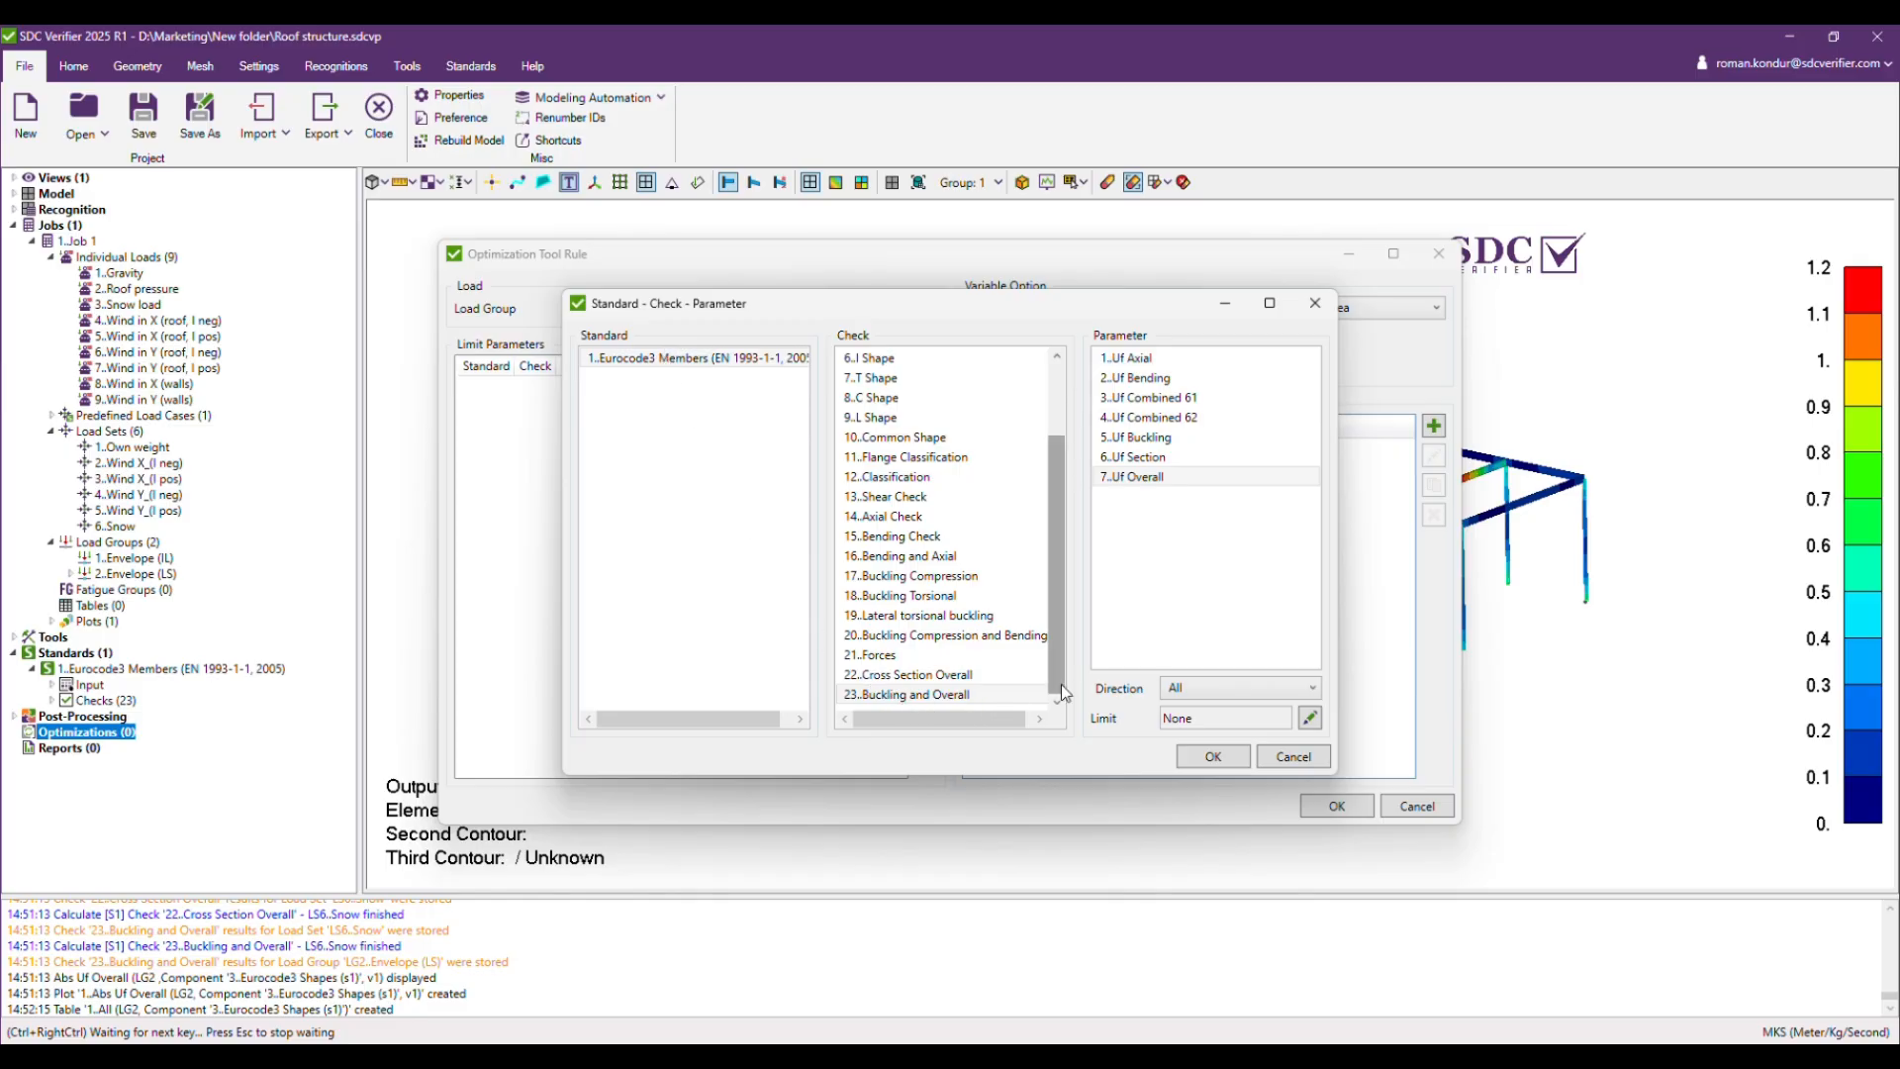
left_click(1171, 480)
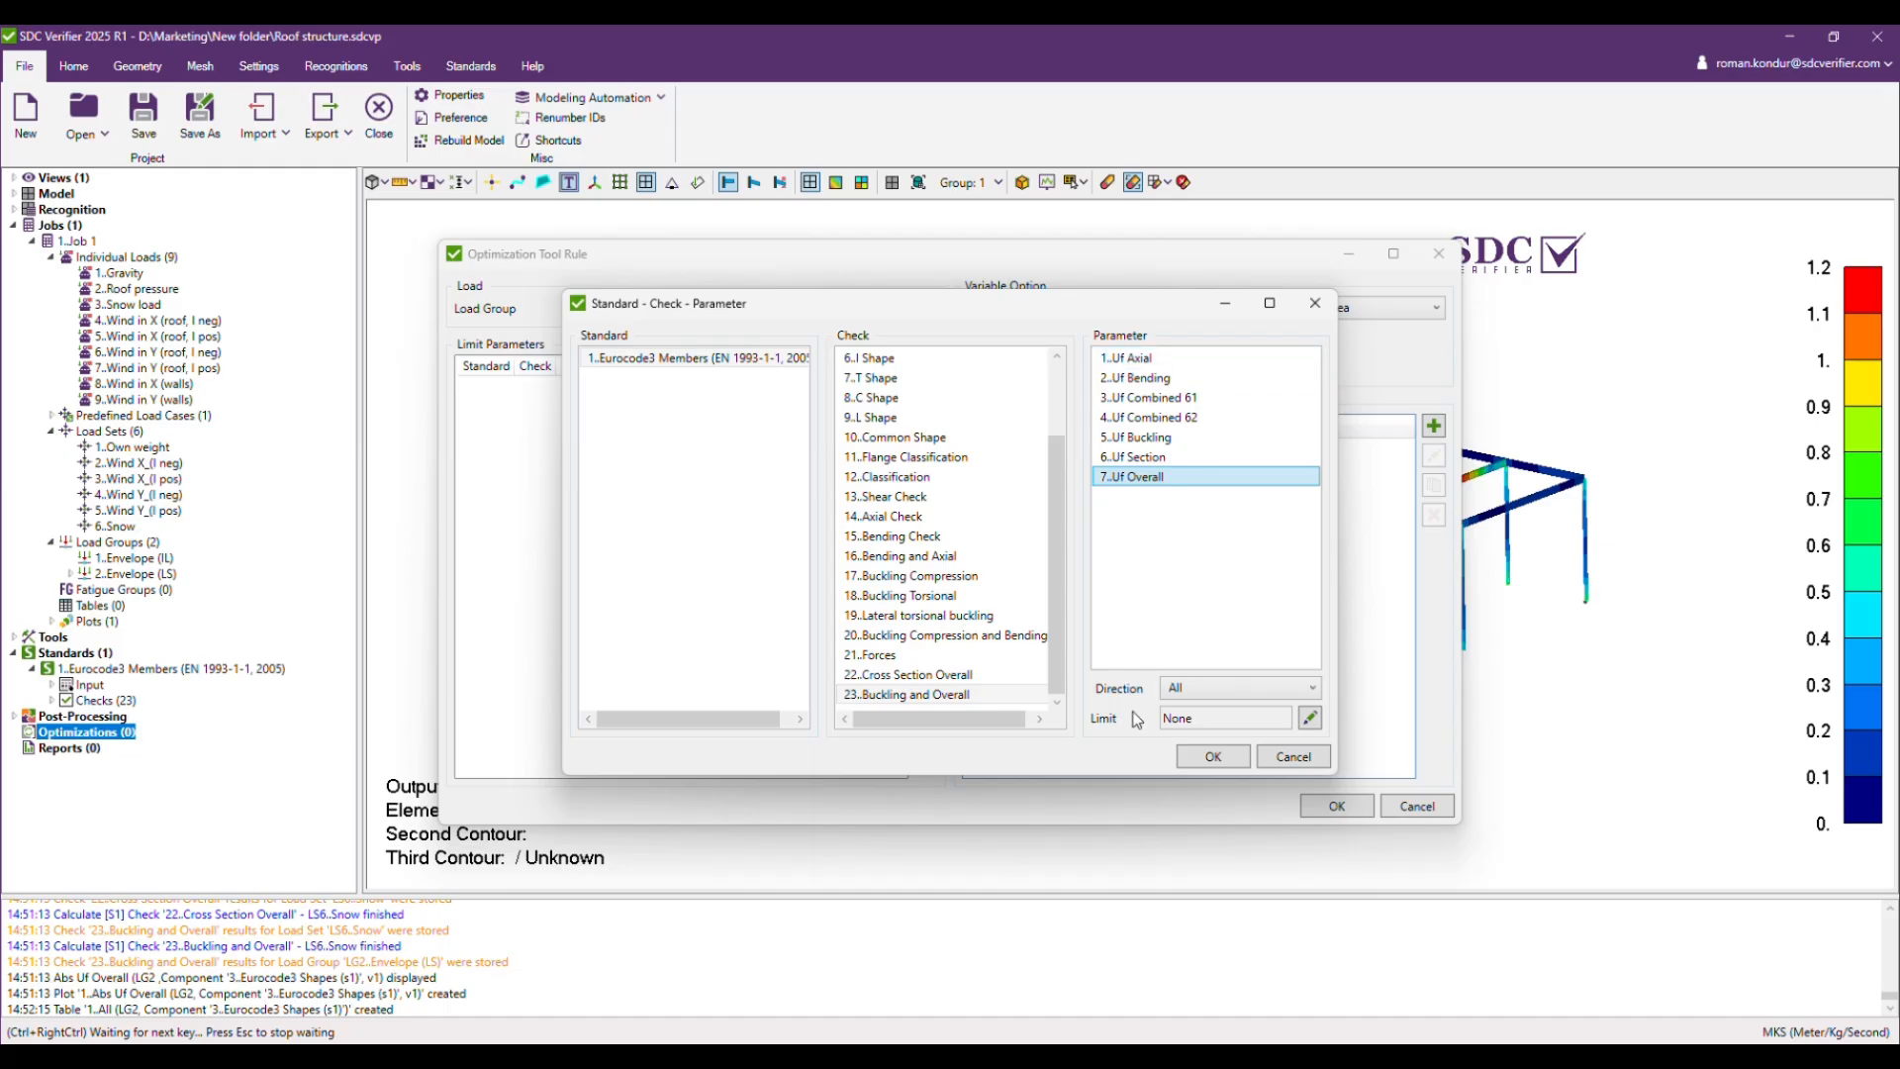
left_click(1310, 720)
left_click(993, 490)
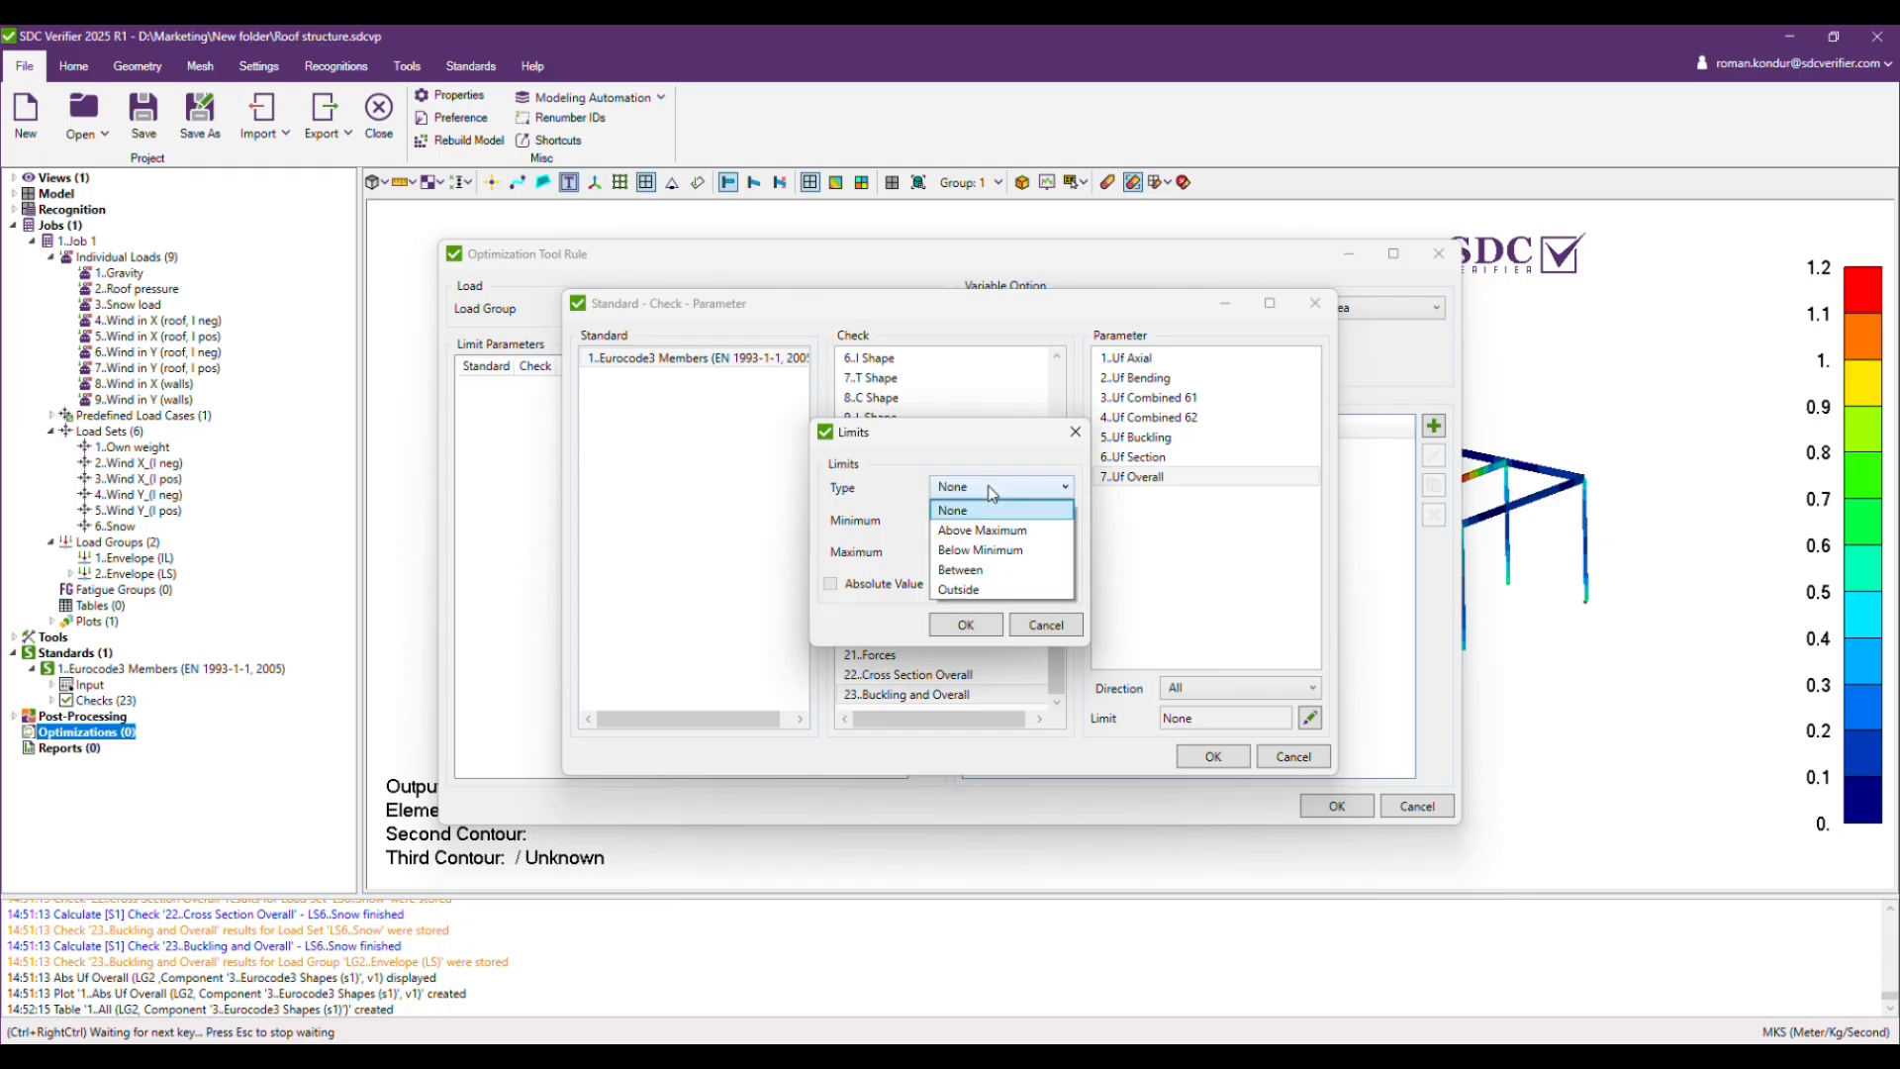
left_click(993, 549)
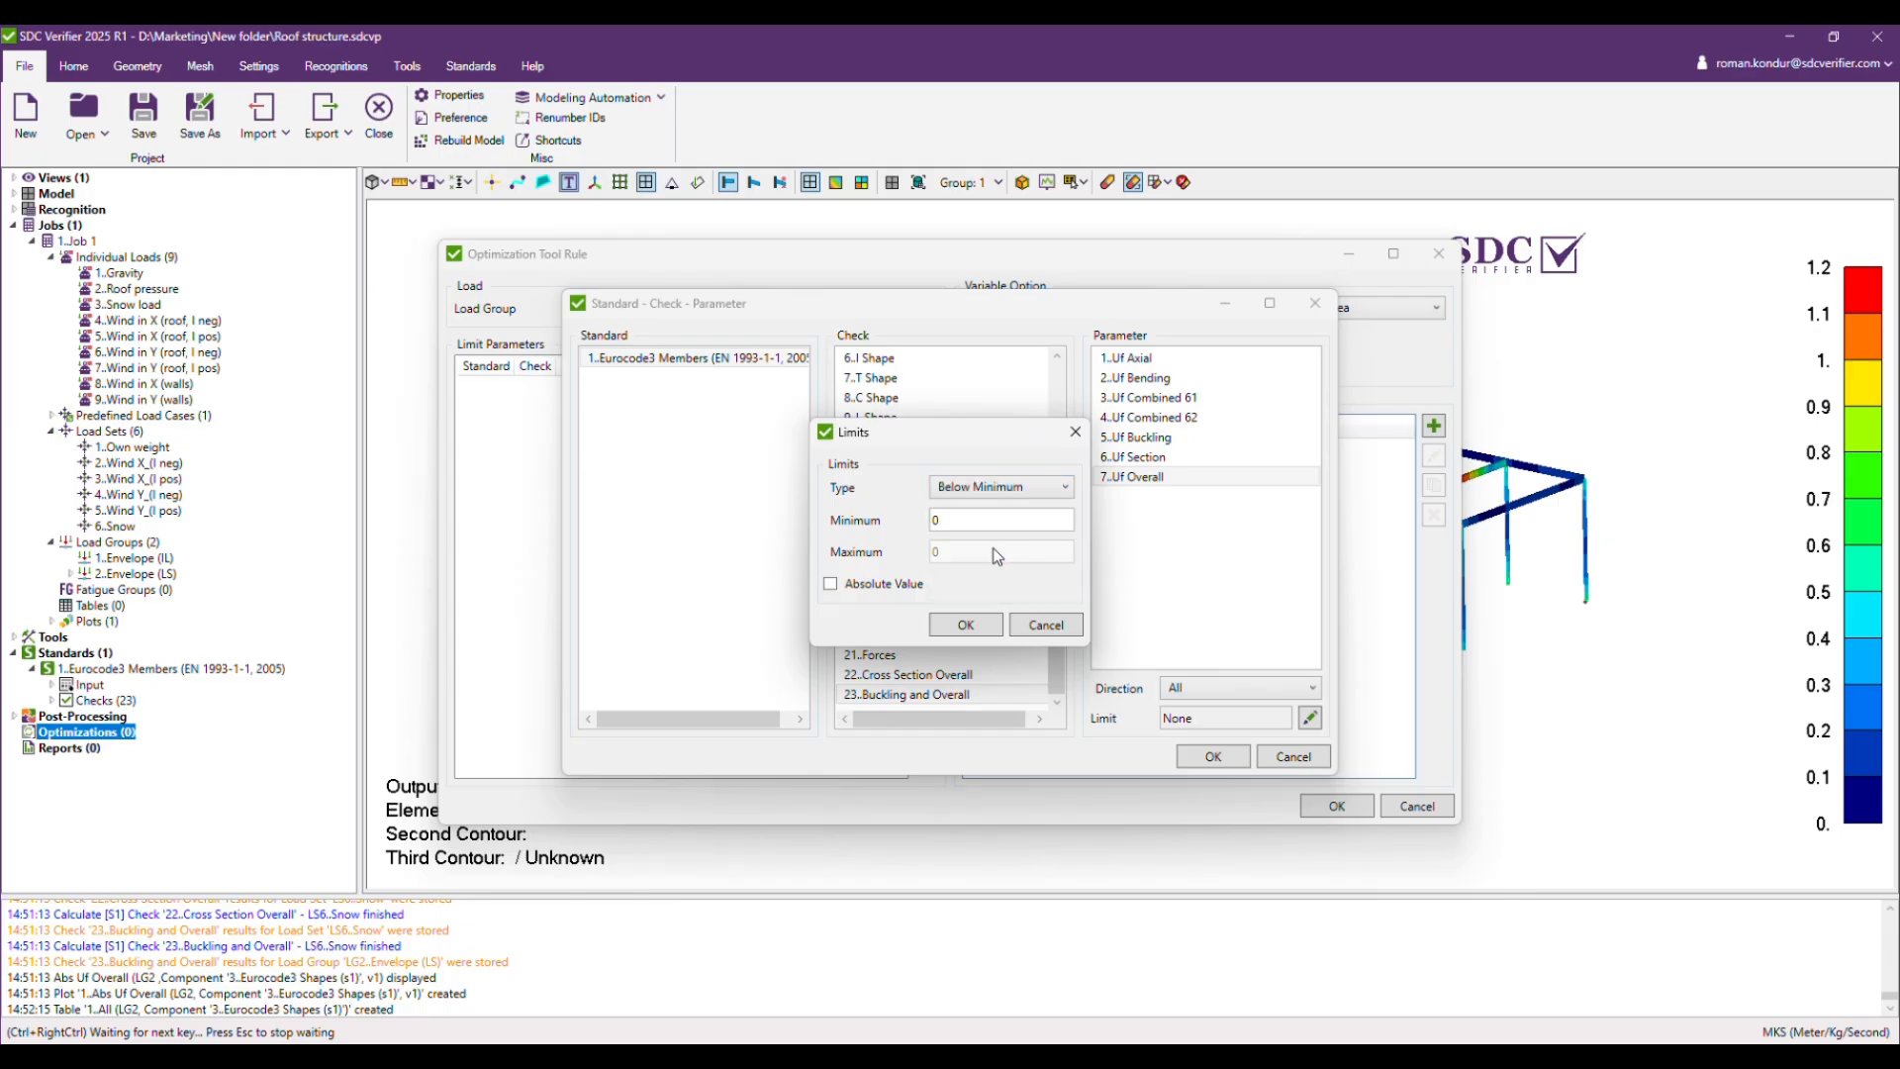
left_click_drag(966, 528, 935, 535)
key("BackSpace")
type("1")
left_click(957, 630)
left_click(1213, 756)
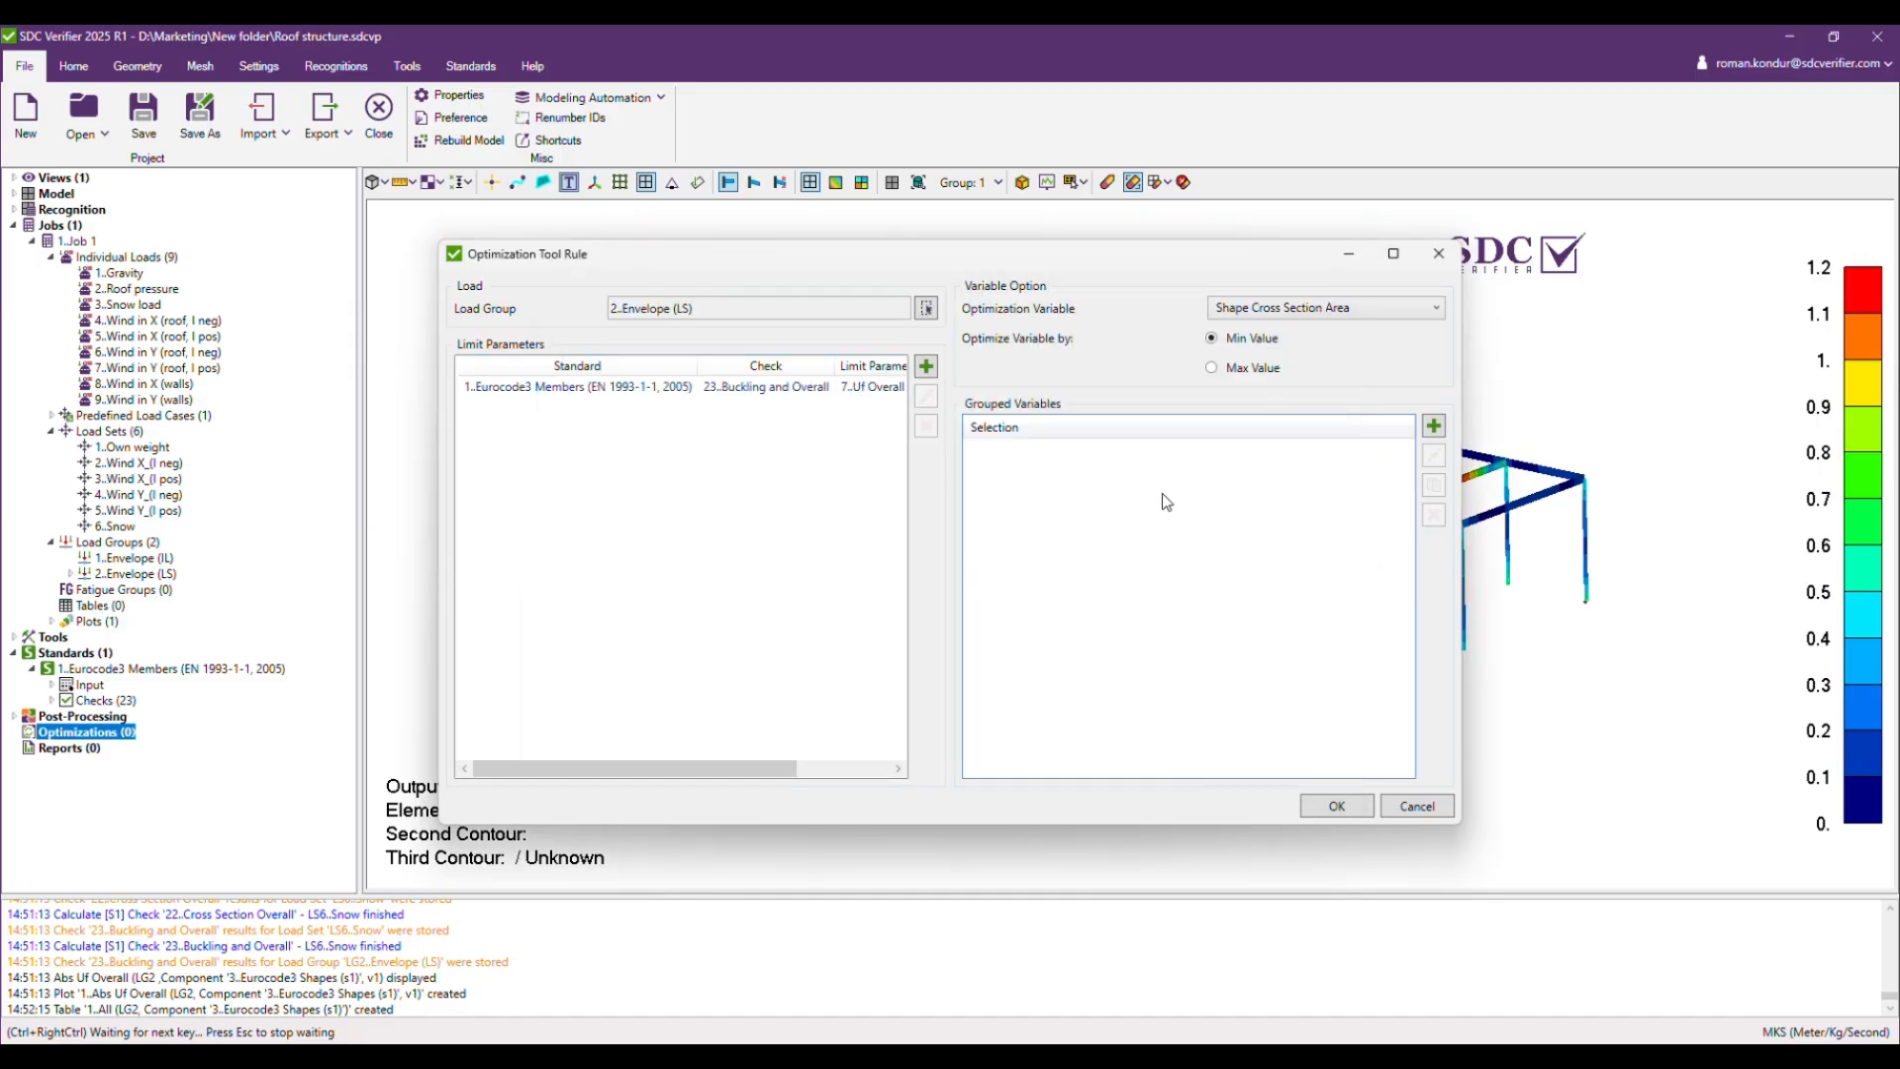
Start a grouped variable in the rule and select its elements by the property 2..IPE500 (S355 Beams).
left_click(1434, 427)
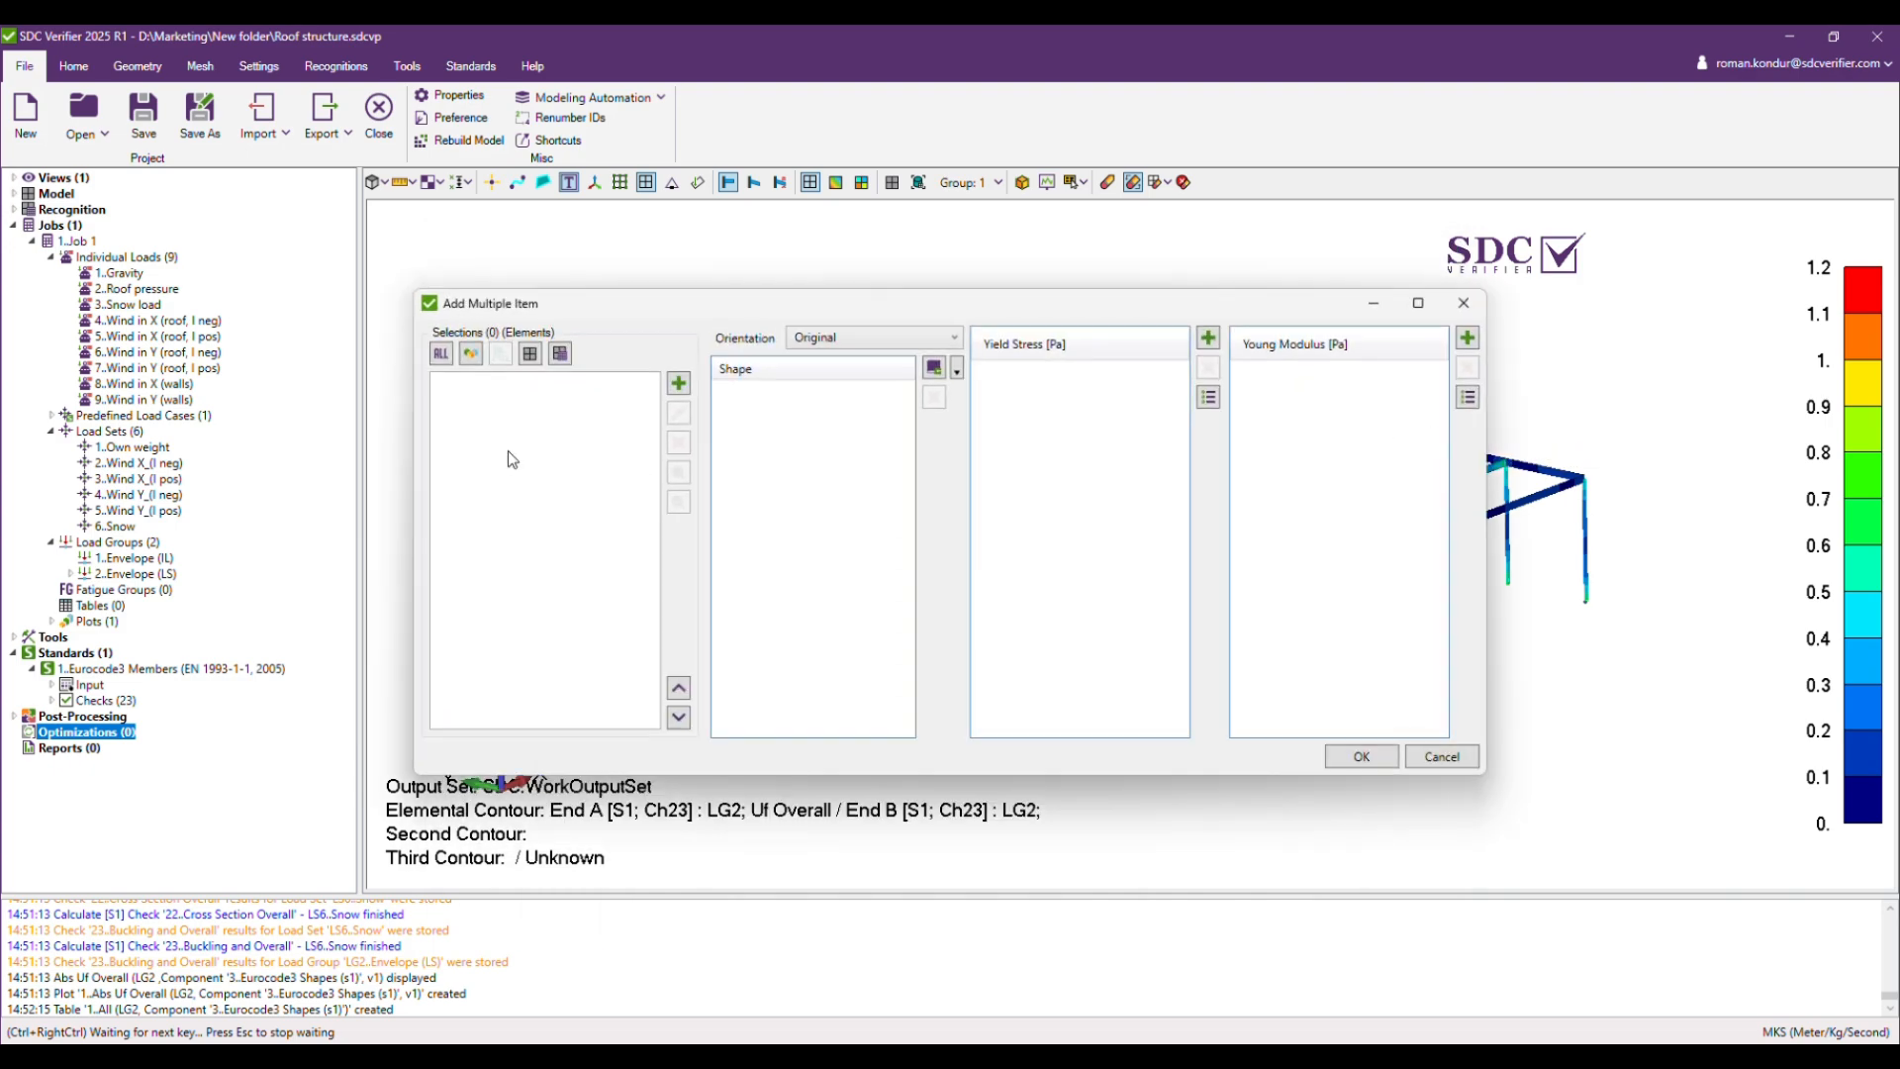
left_click(533, 356)
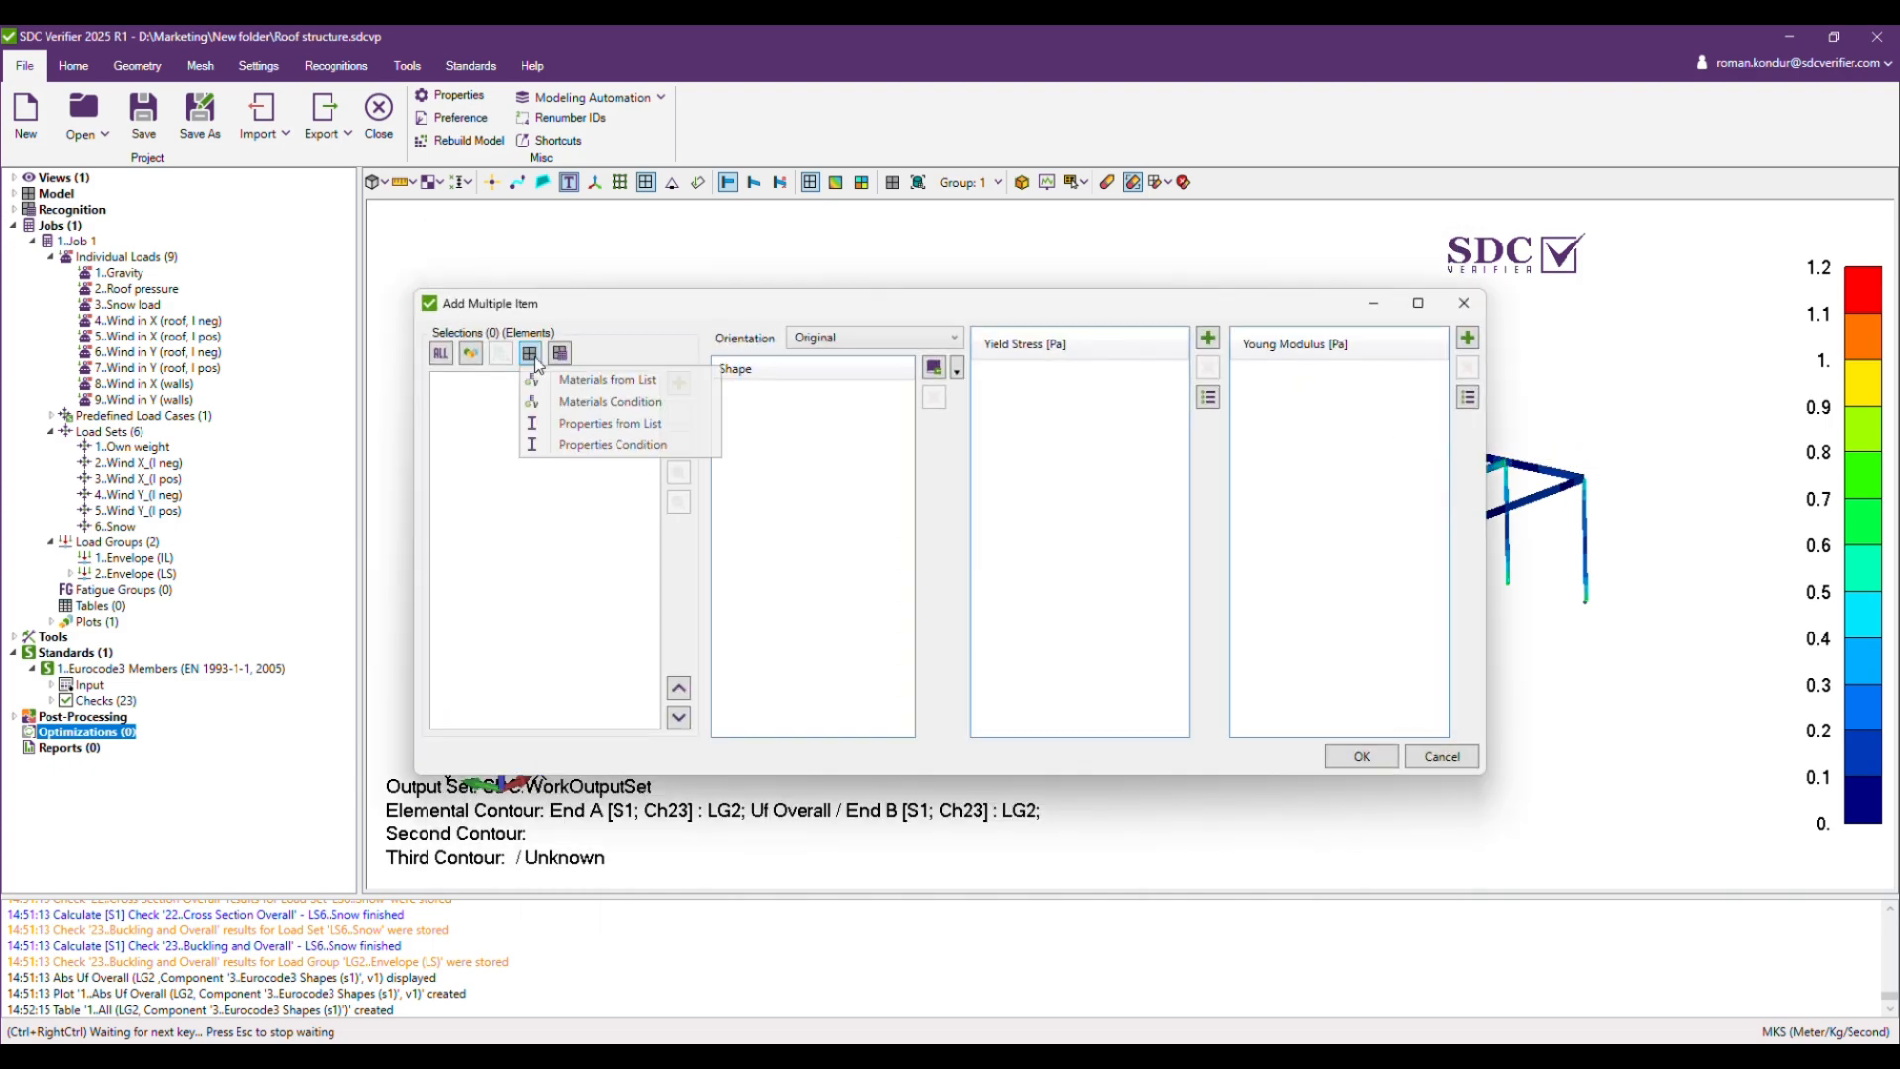
left_click(544, 425)
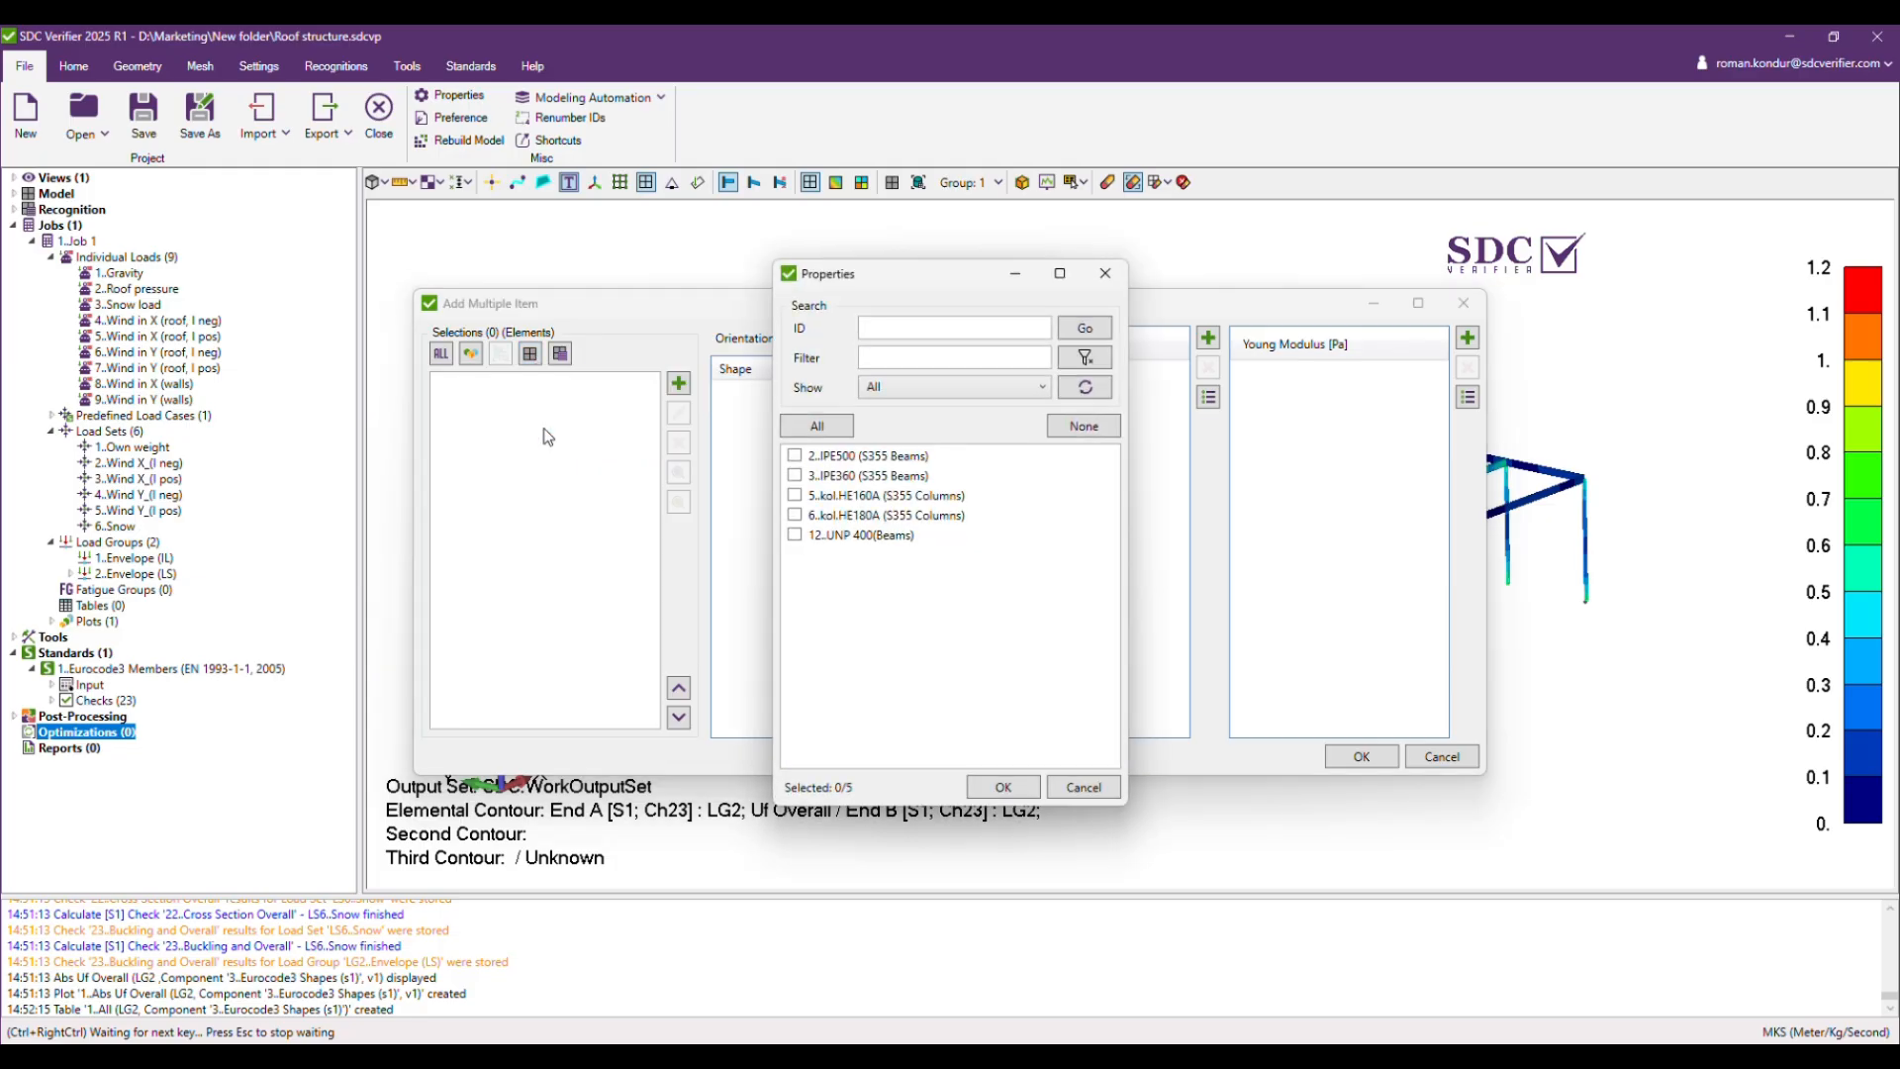
left_click(797, 458)
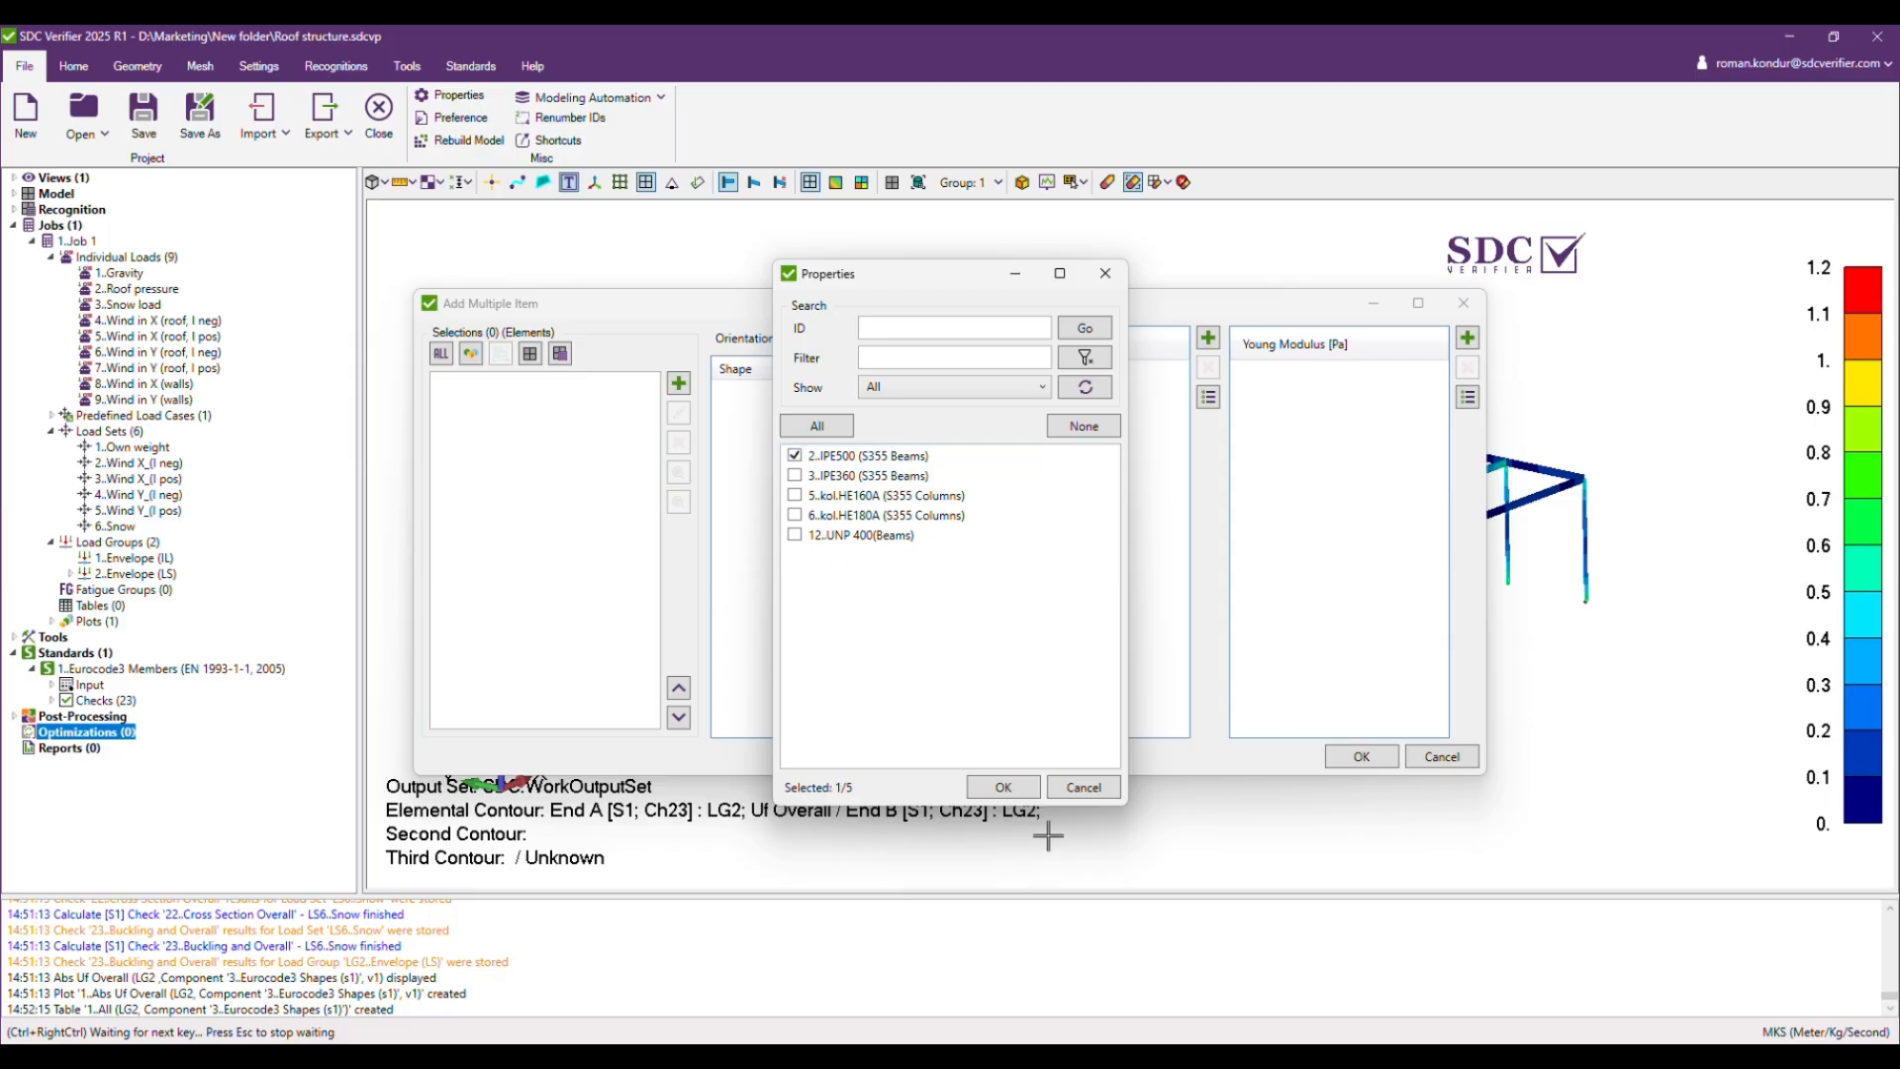
left_click(1002, 787)
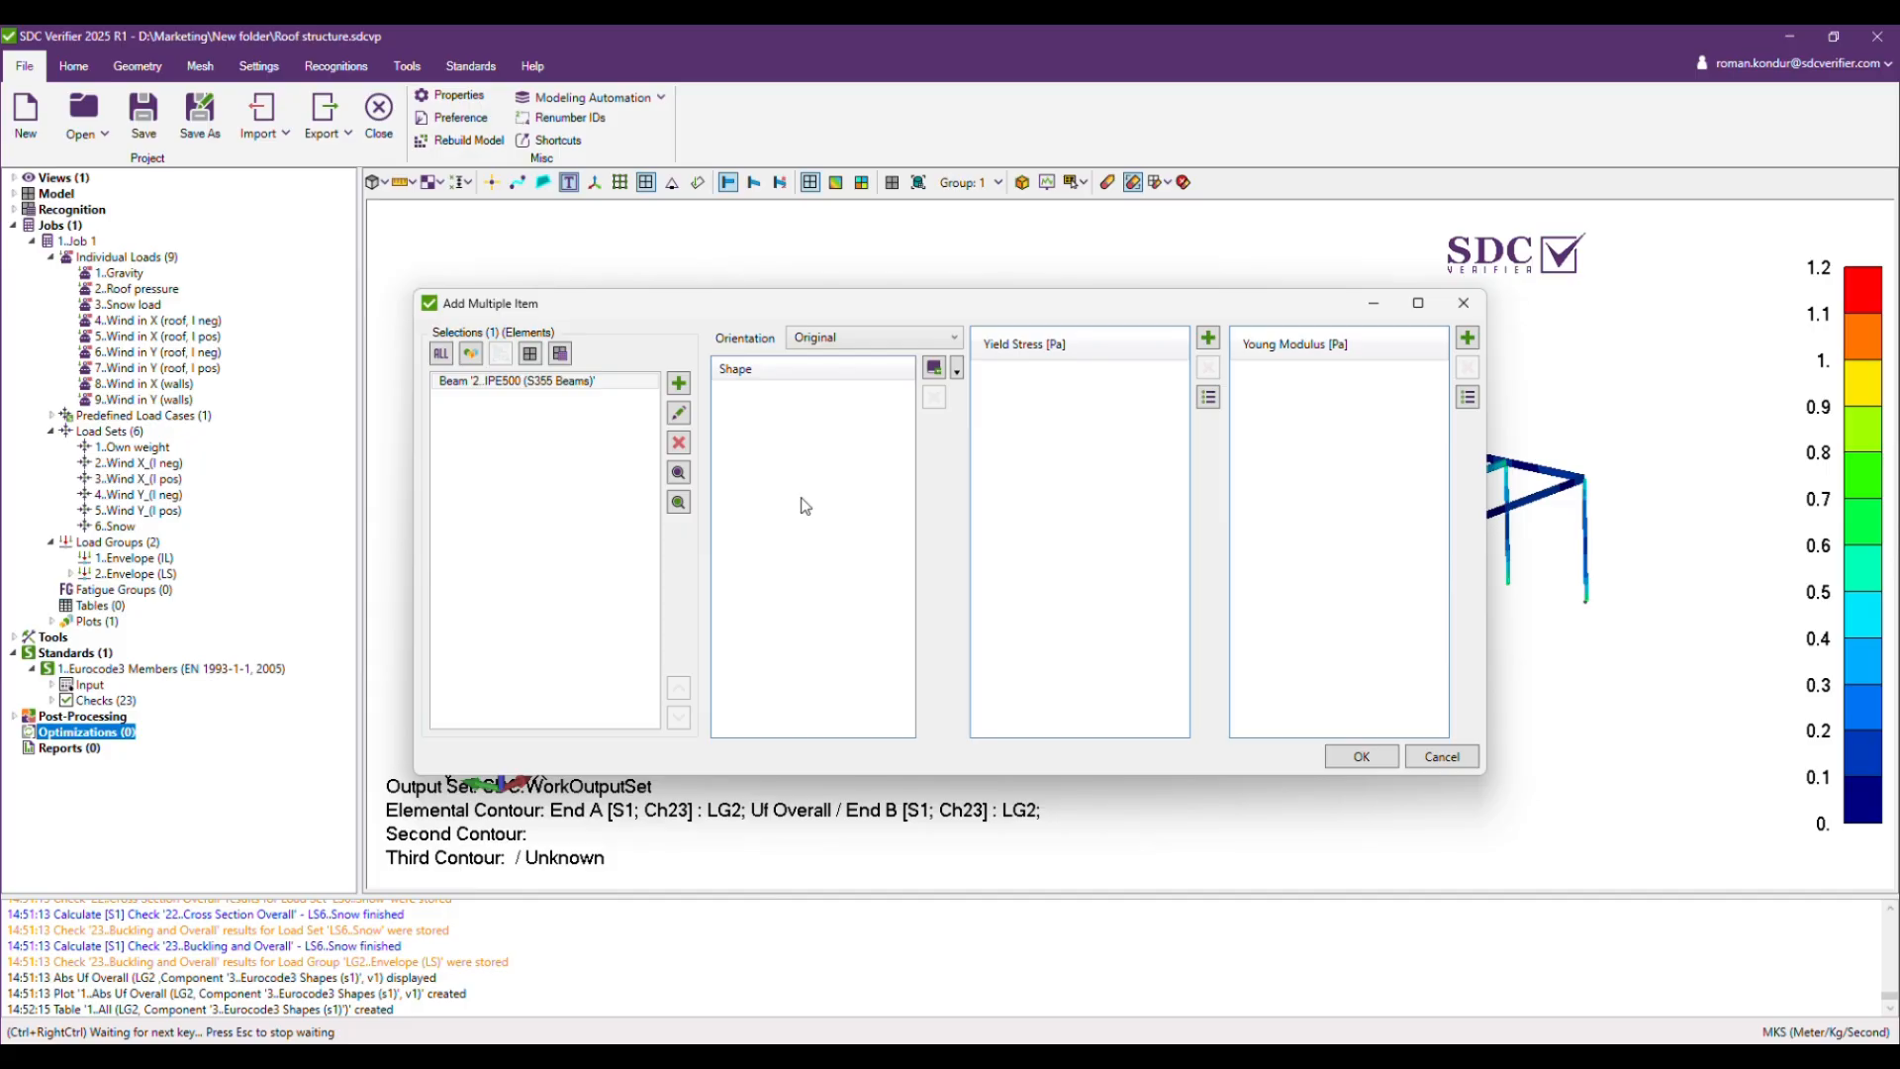
Open the shape library for the IPE500 beams and preview the dimensions of several W40 I-sections.
left_click(934, 369)
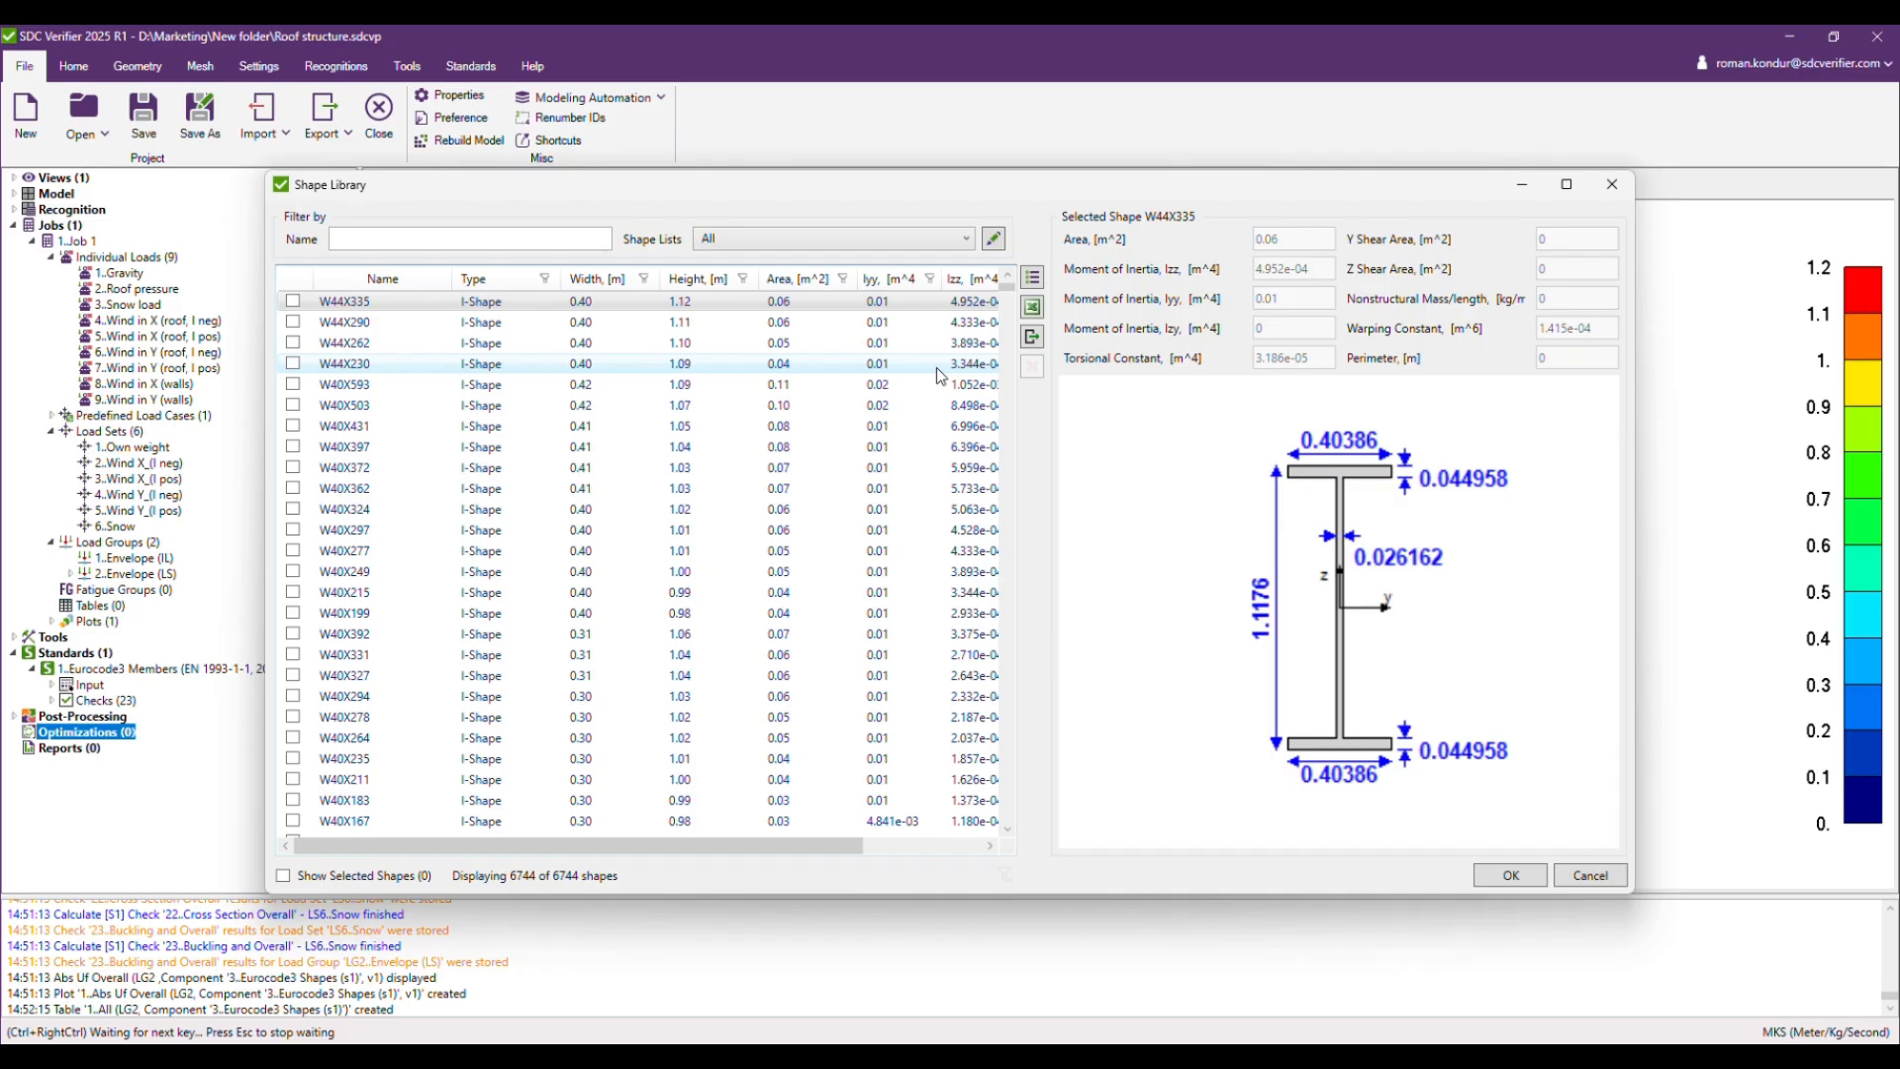
left_click_drag(692, 184, 739, 188)
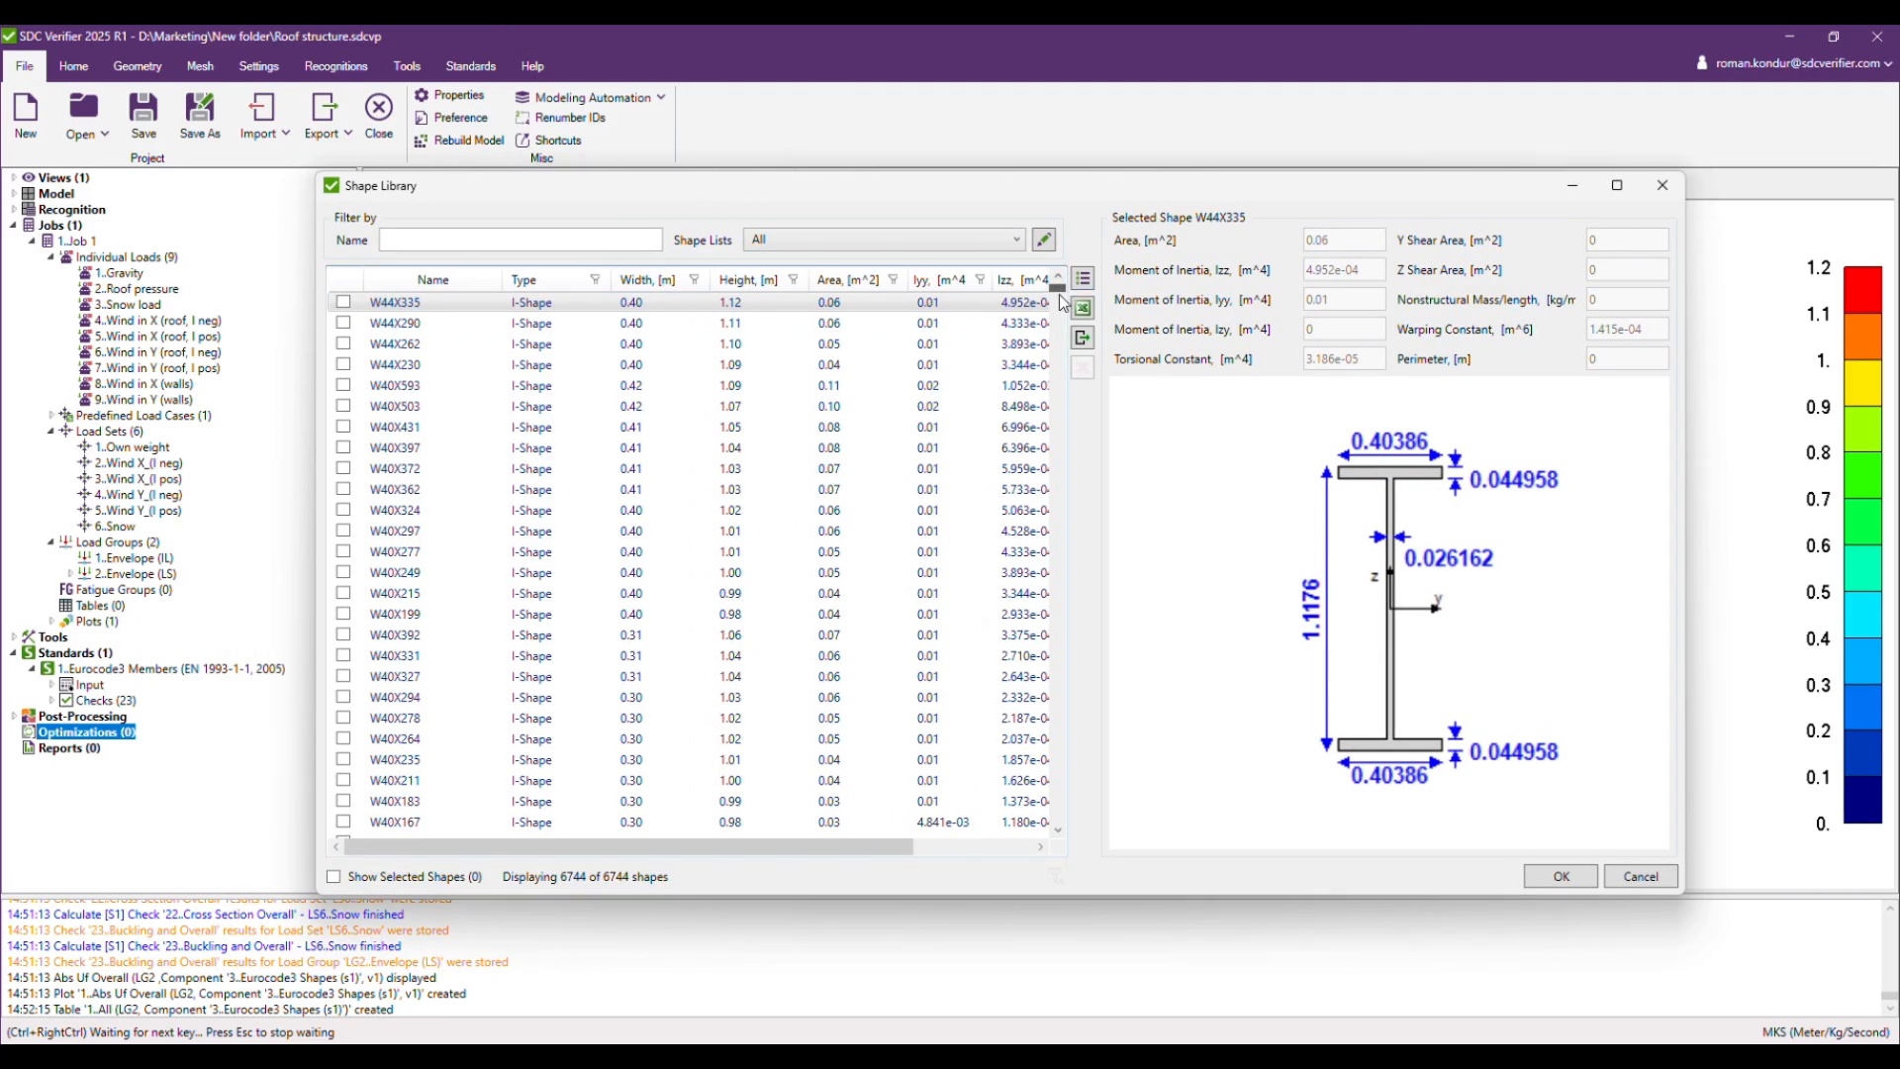
mouse_move(1057, 288)
left_mouse_down()
mouse_move(1055, 569)
mouse_move(1058, 284)
left_mouse_up()
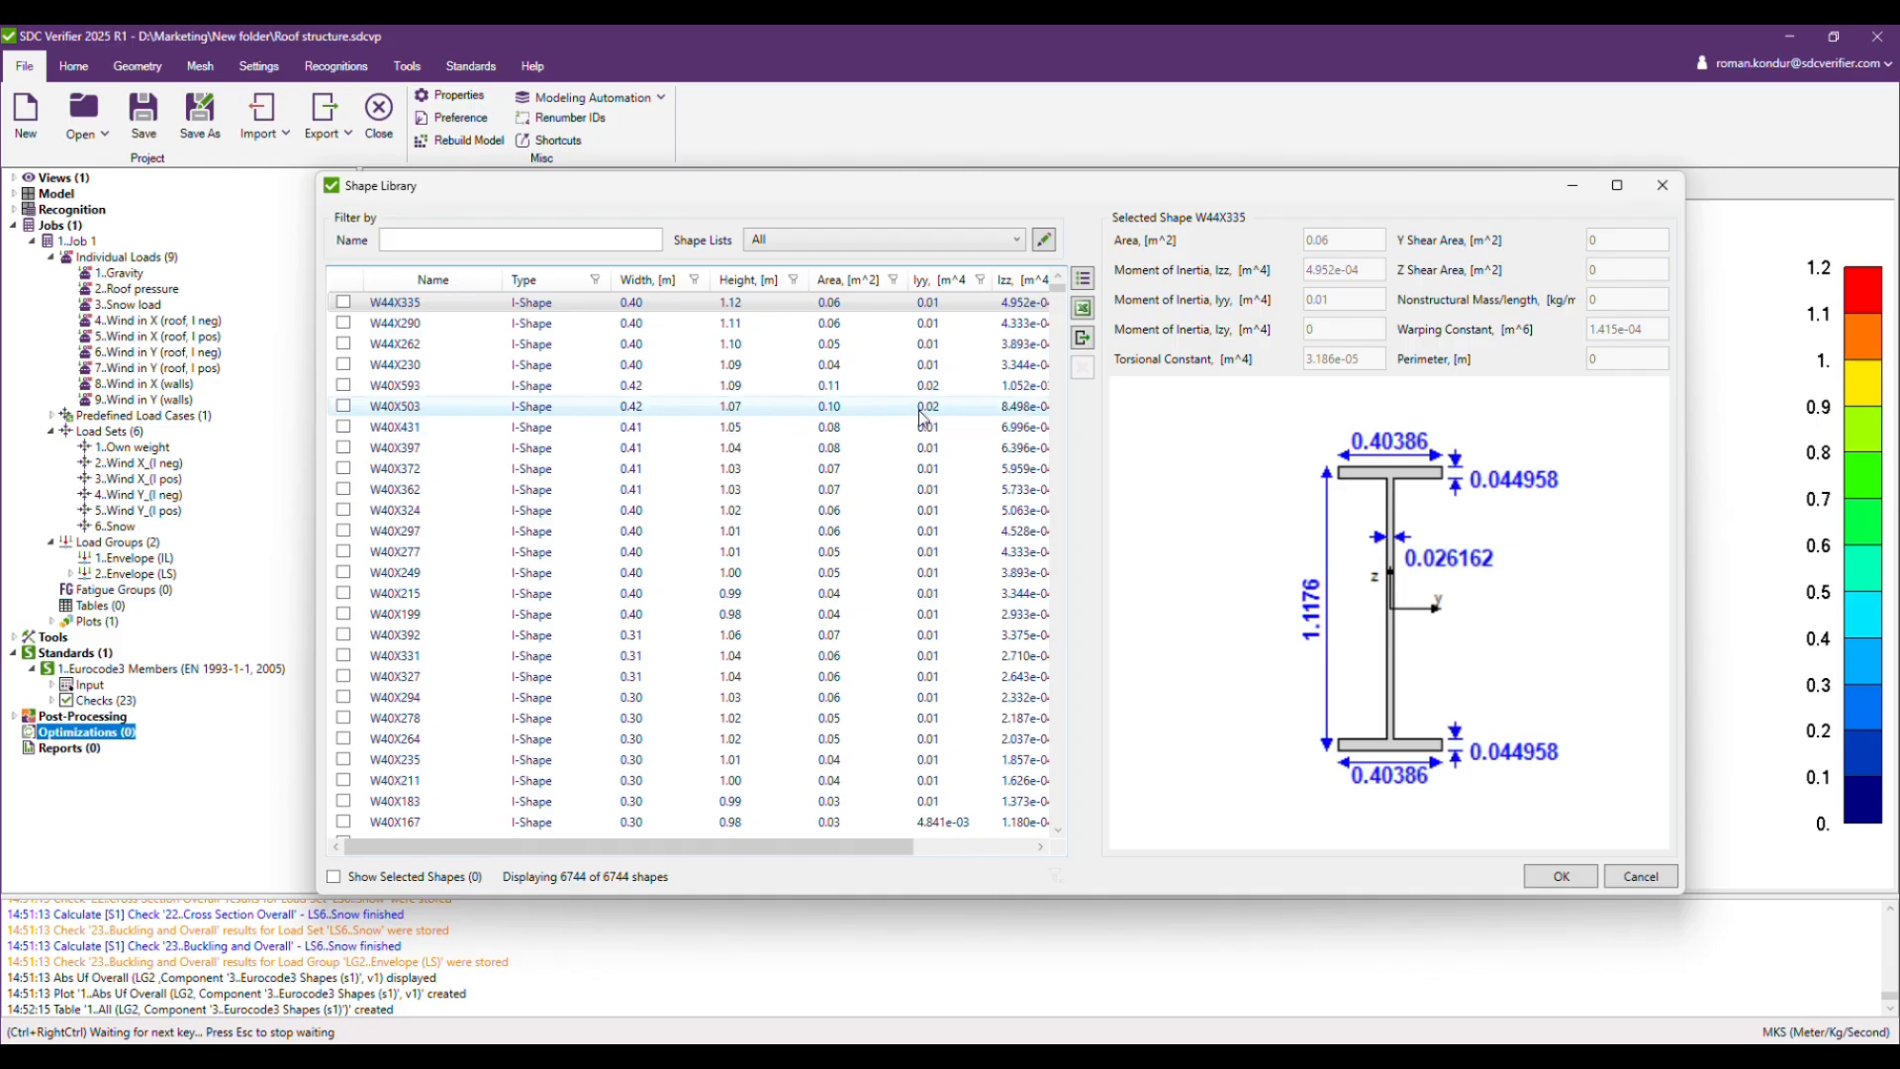
left_click(435, 510)
left_click(475, 615)
left_click(465, 698)
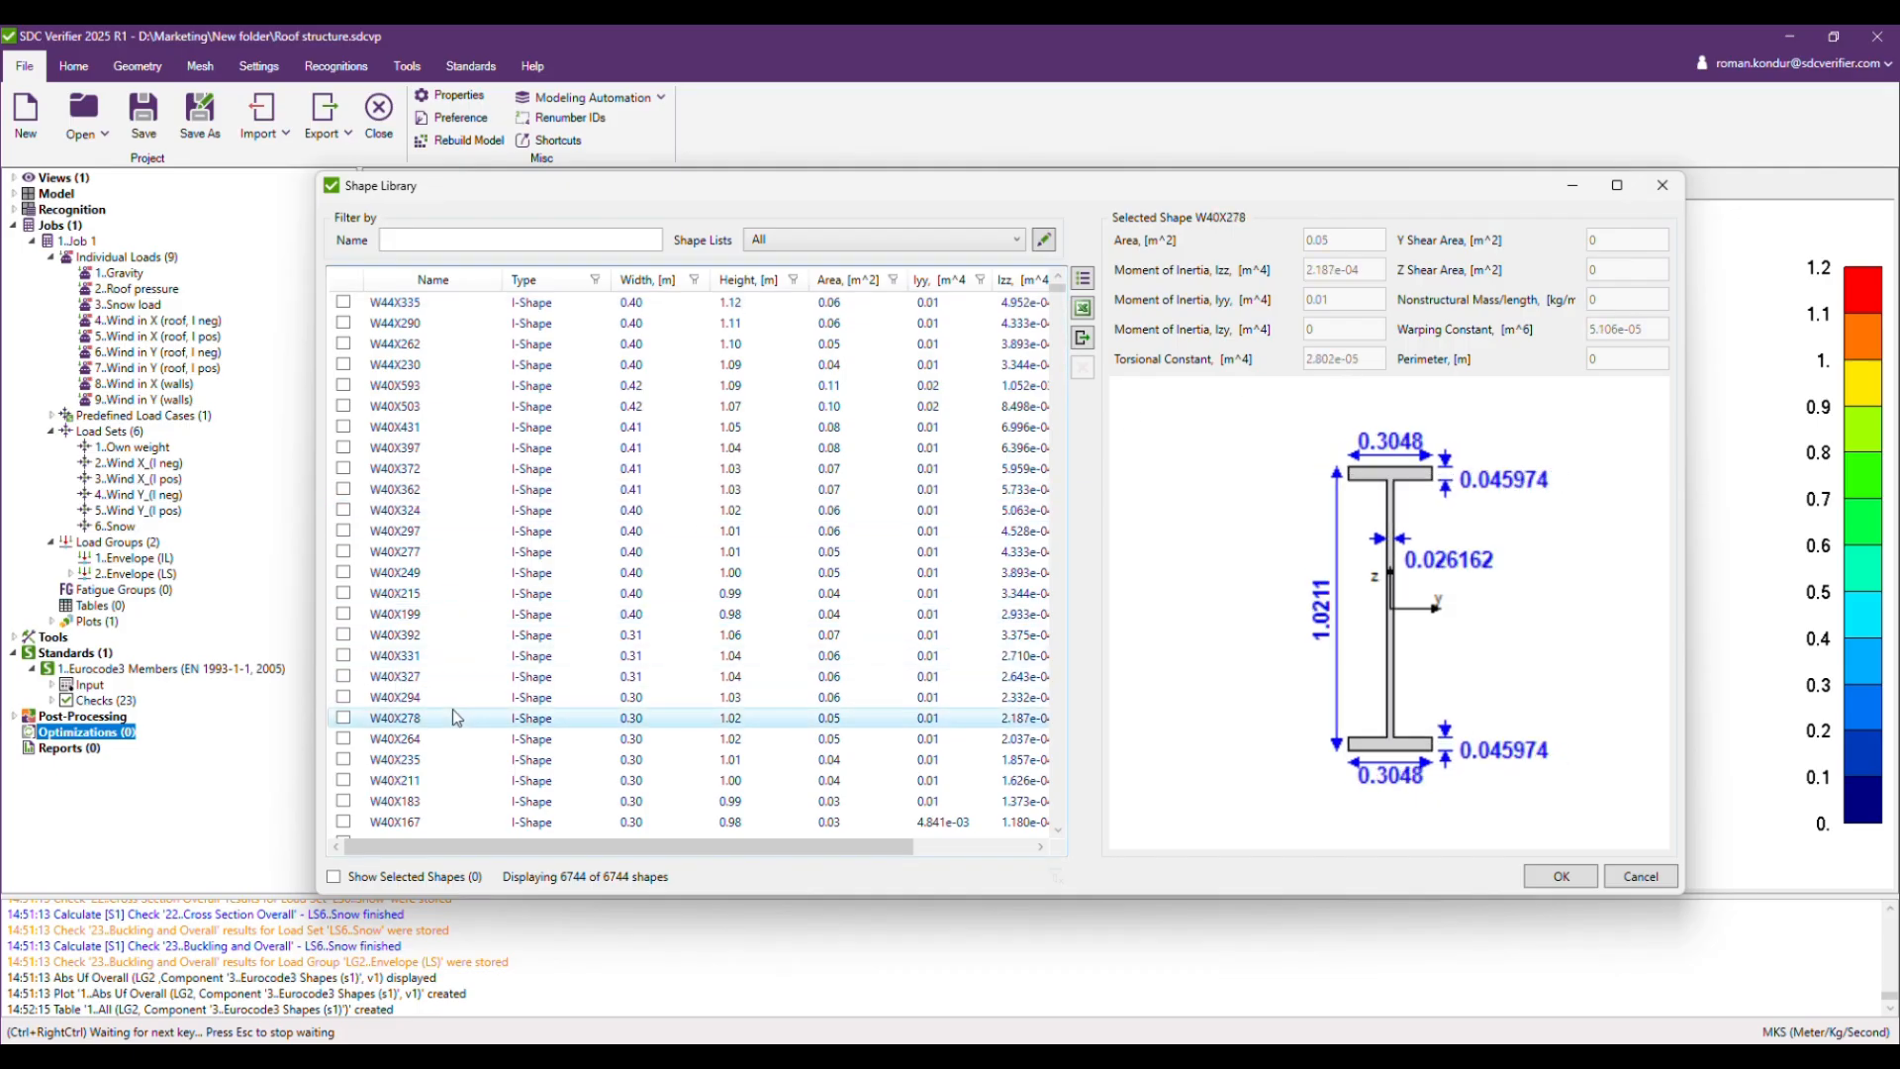
left_click(436, 551)
left_click(408, 428)
left_click(406, 594)
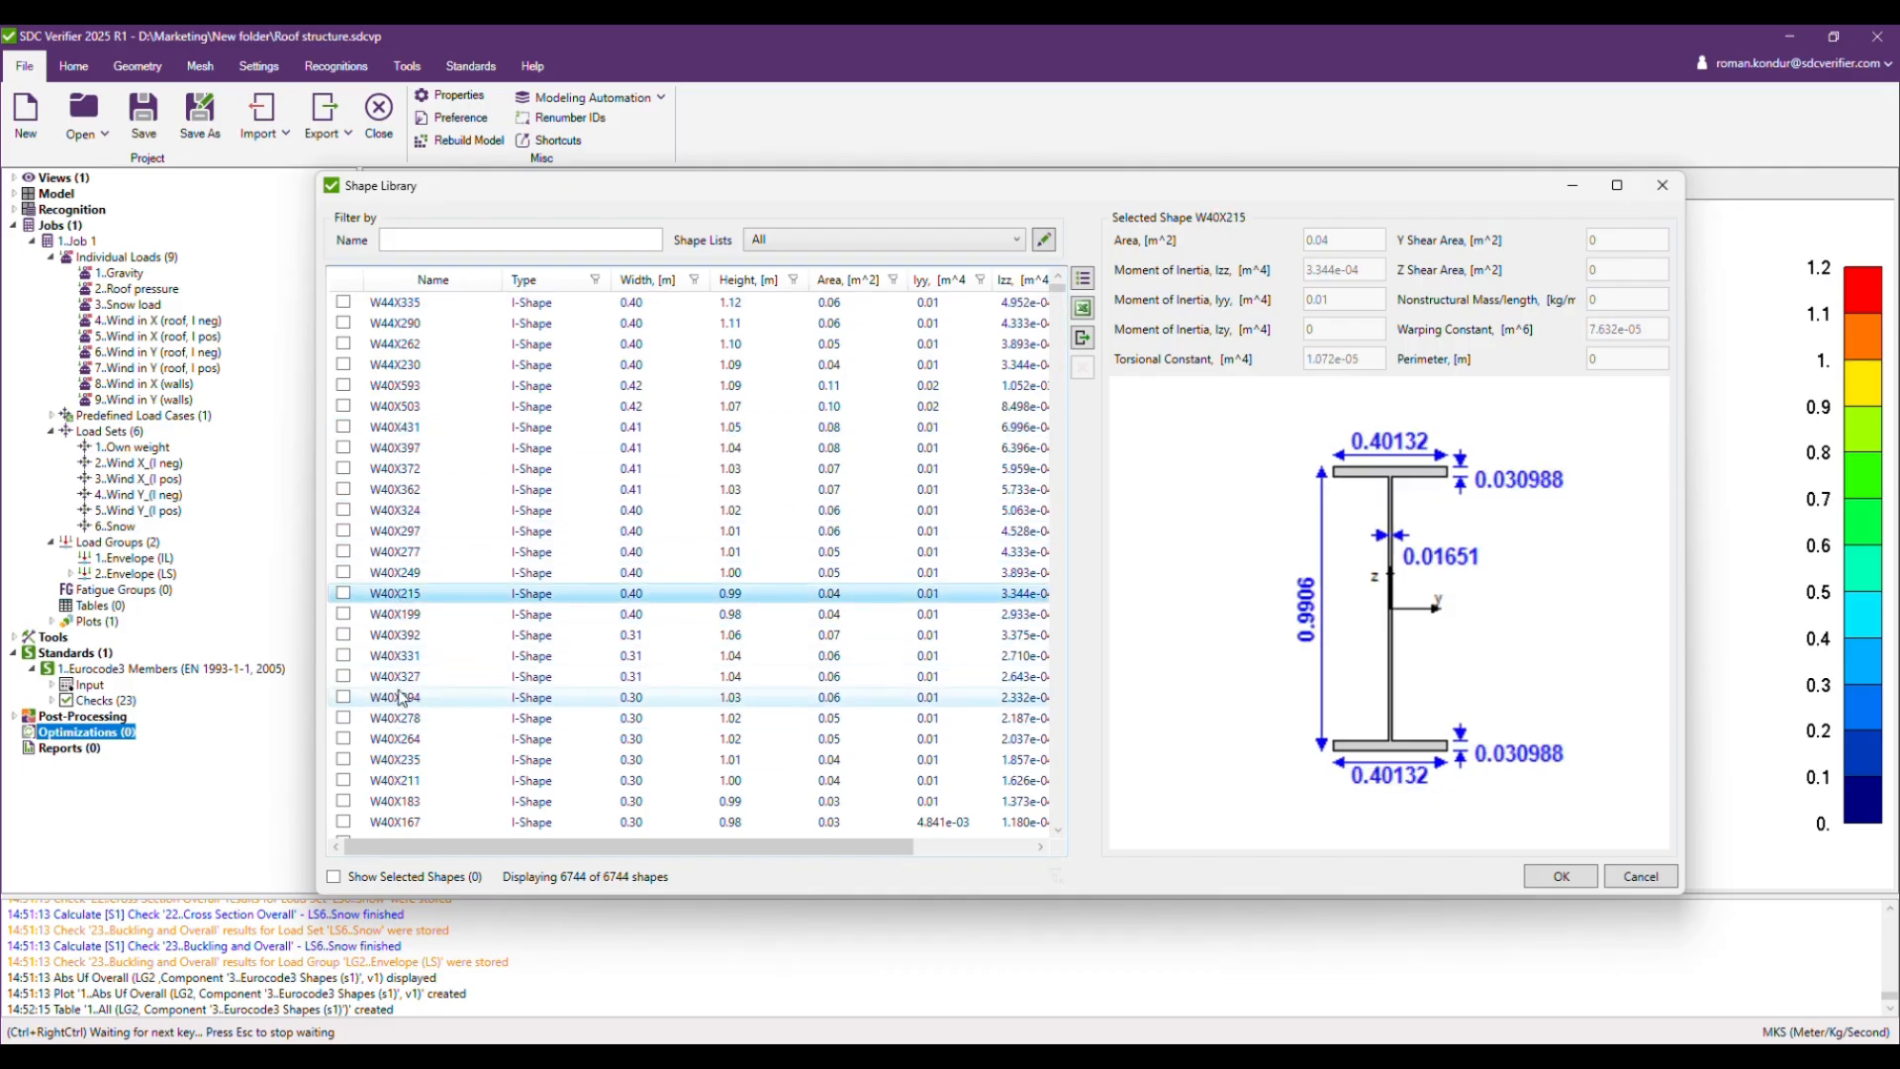
left_click(436, 698)
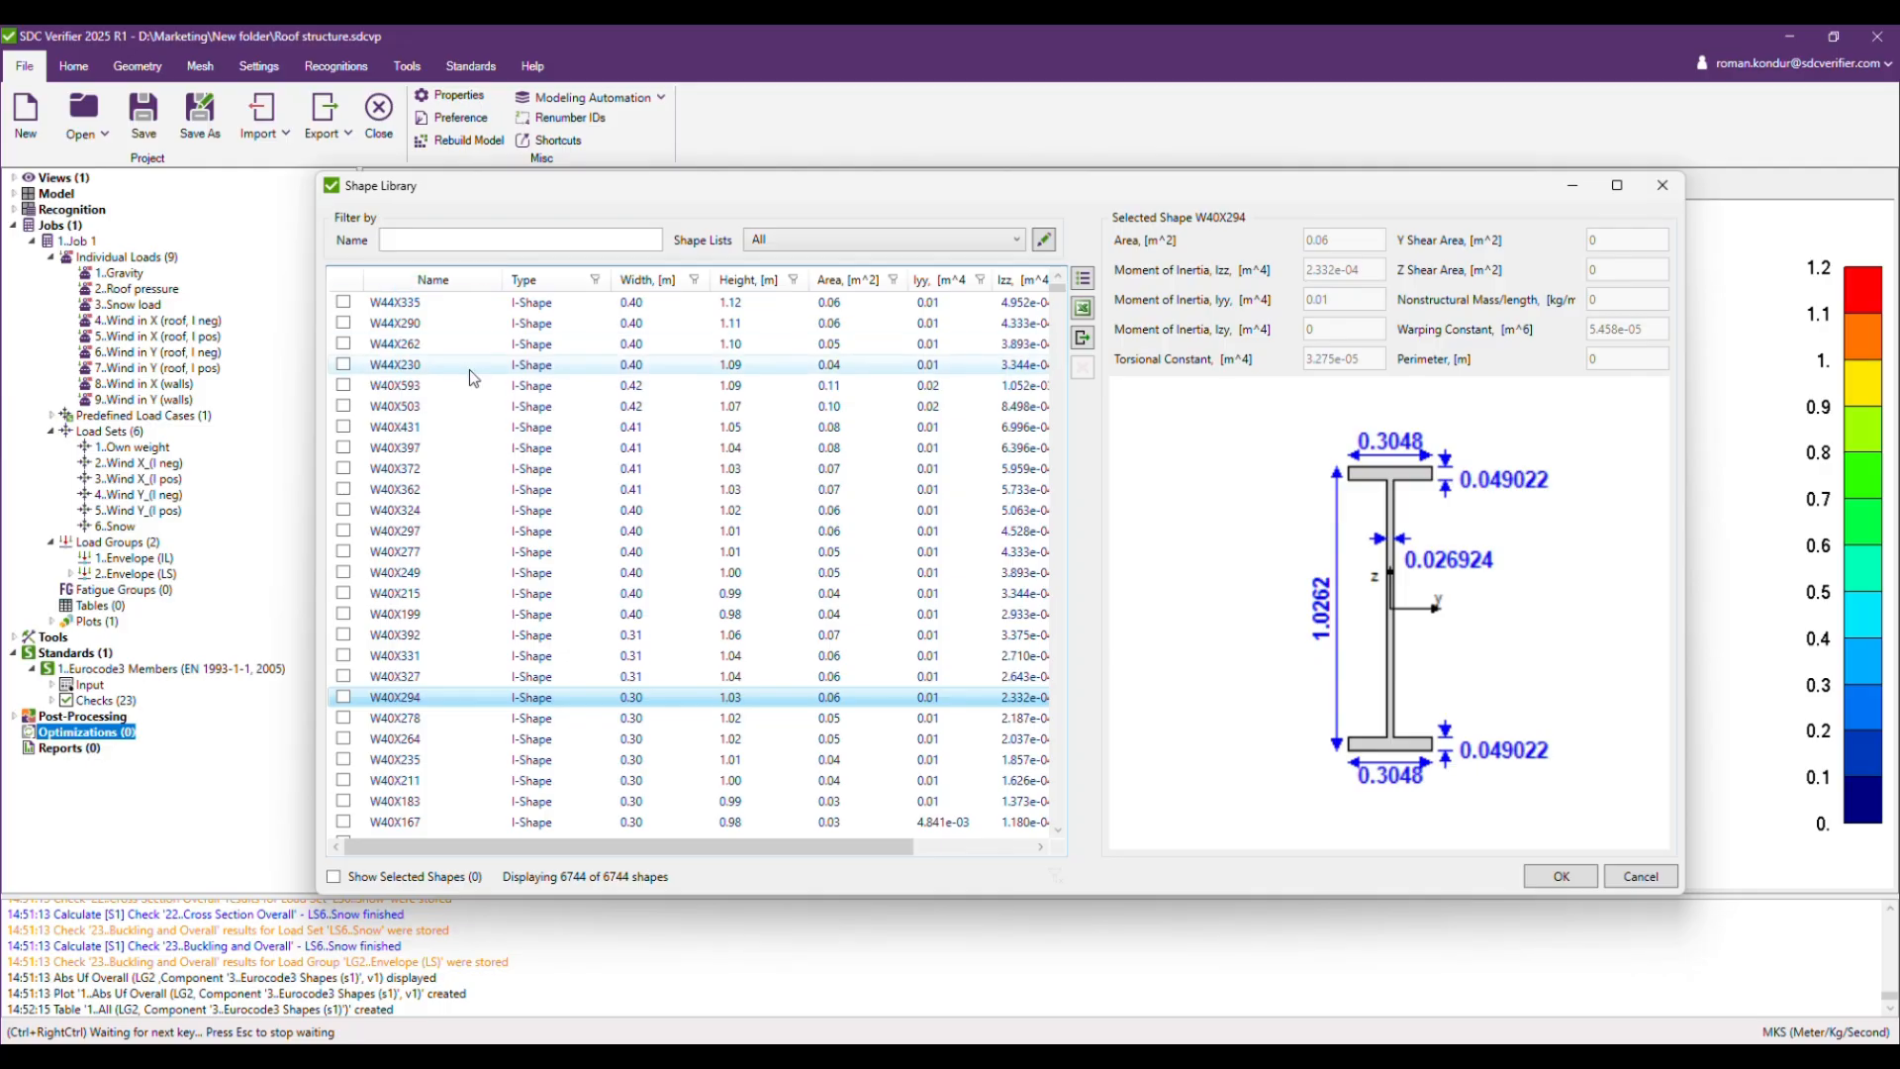
Filter the shape library by type to show only I-Shape sections.
left_click(596, 281)
left_click(604, 301)
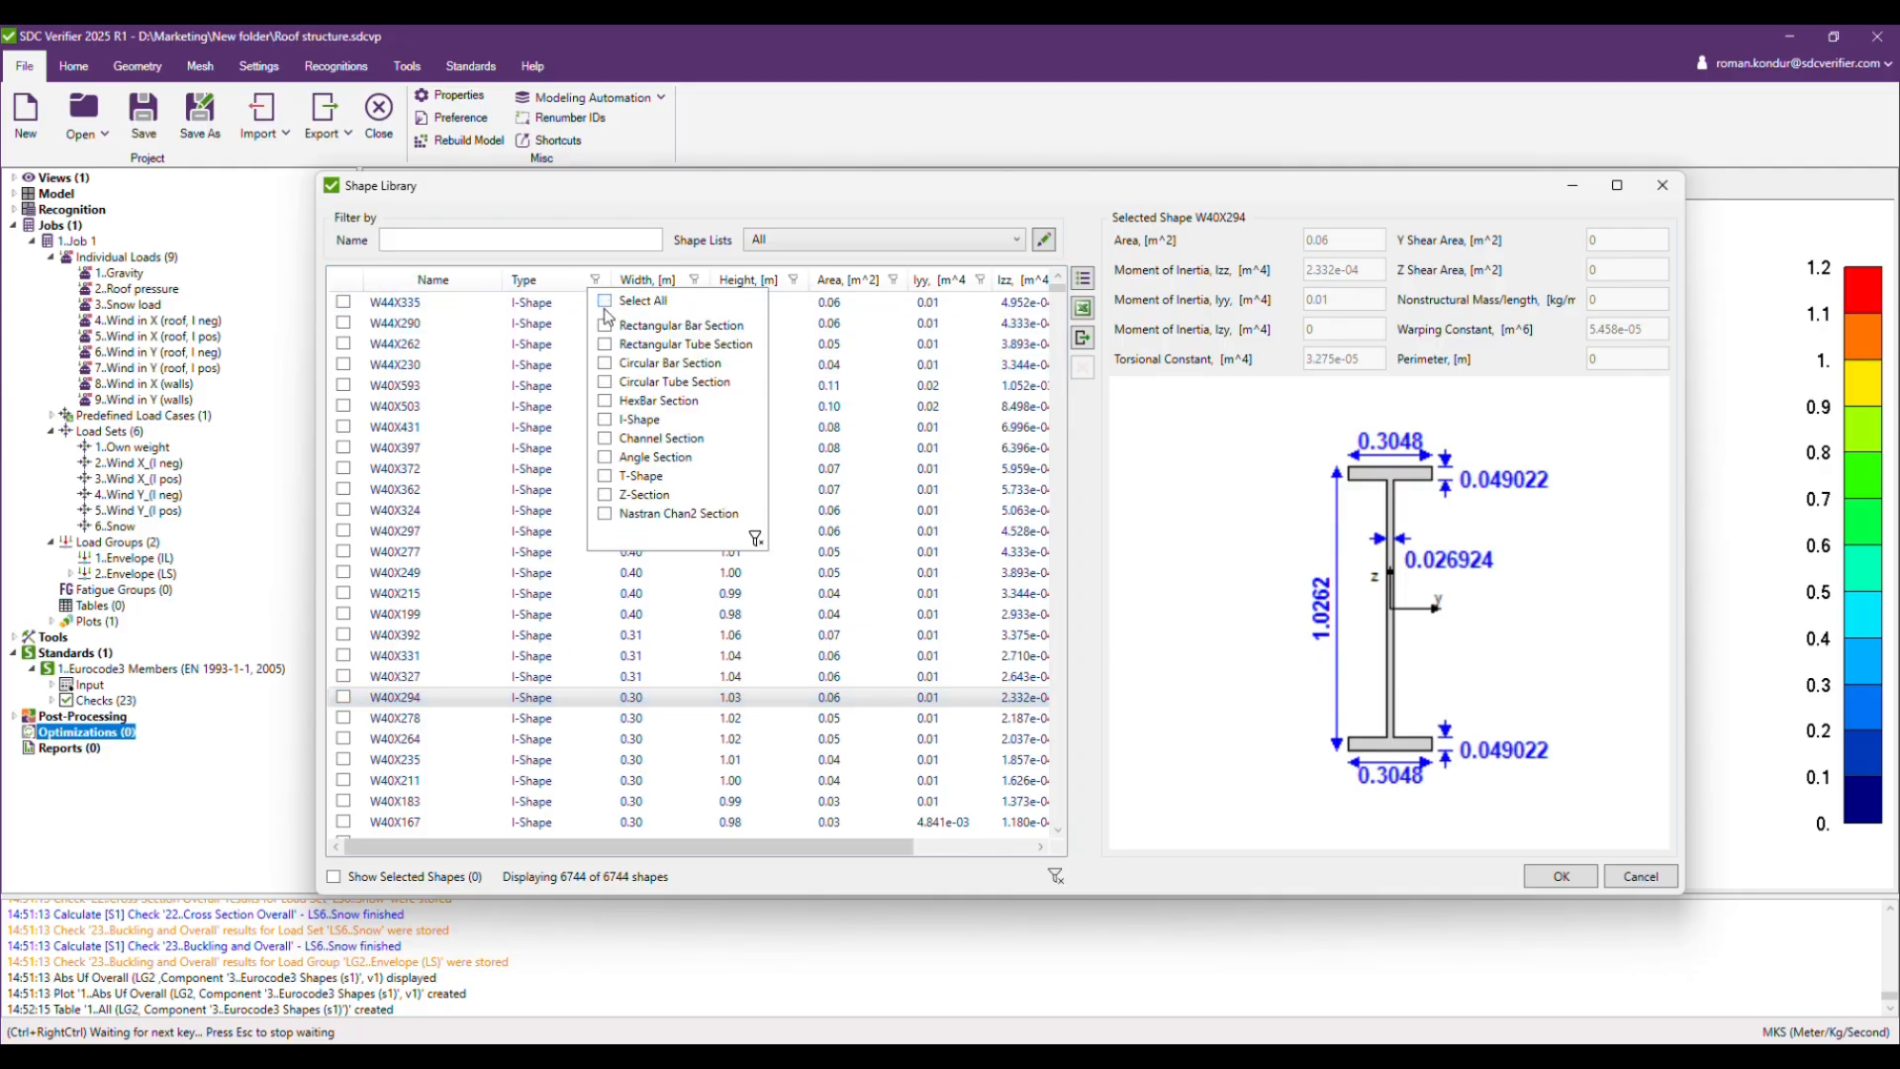
left_click(604, 420)
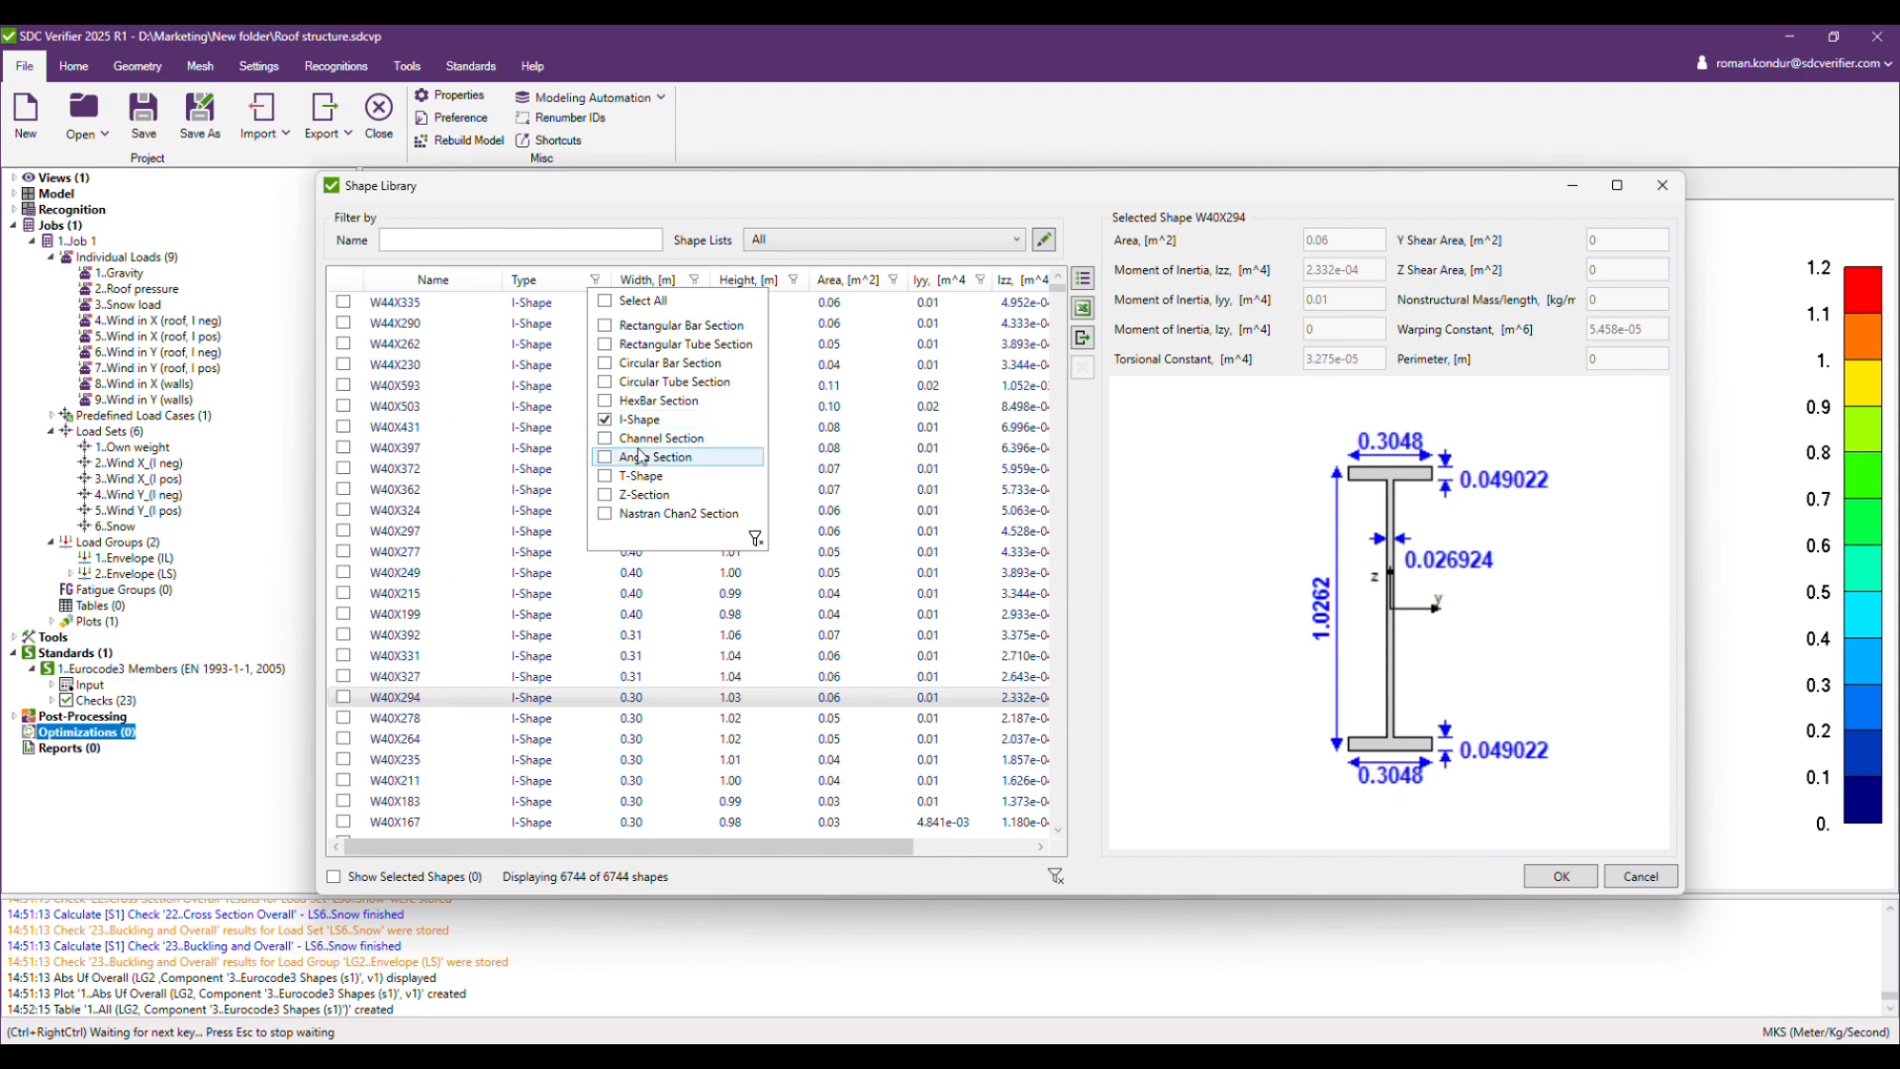
left_click(755, 539)
left_click(586, 489)
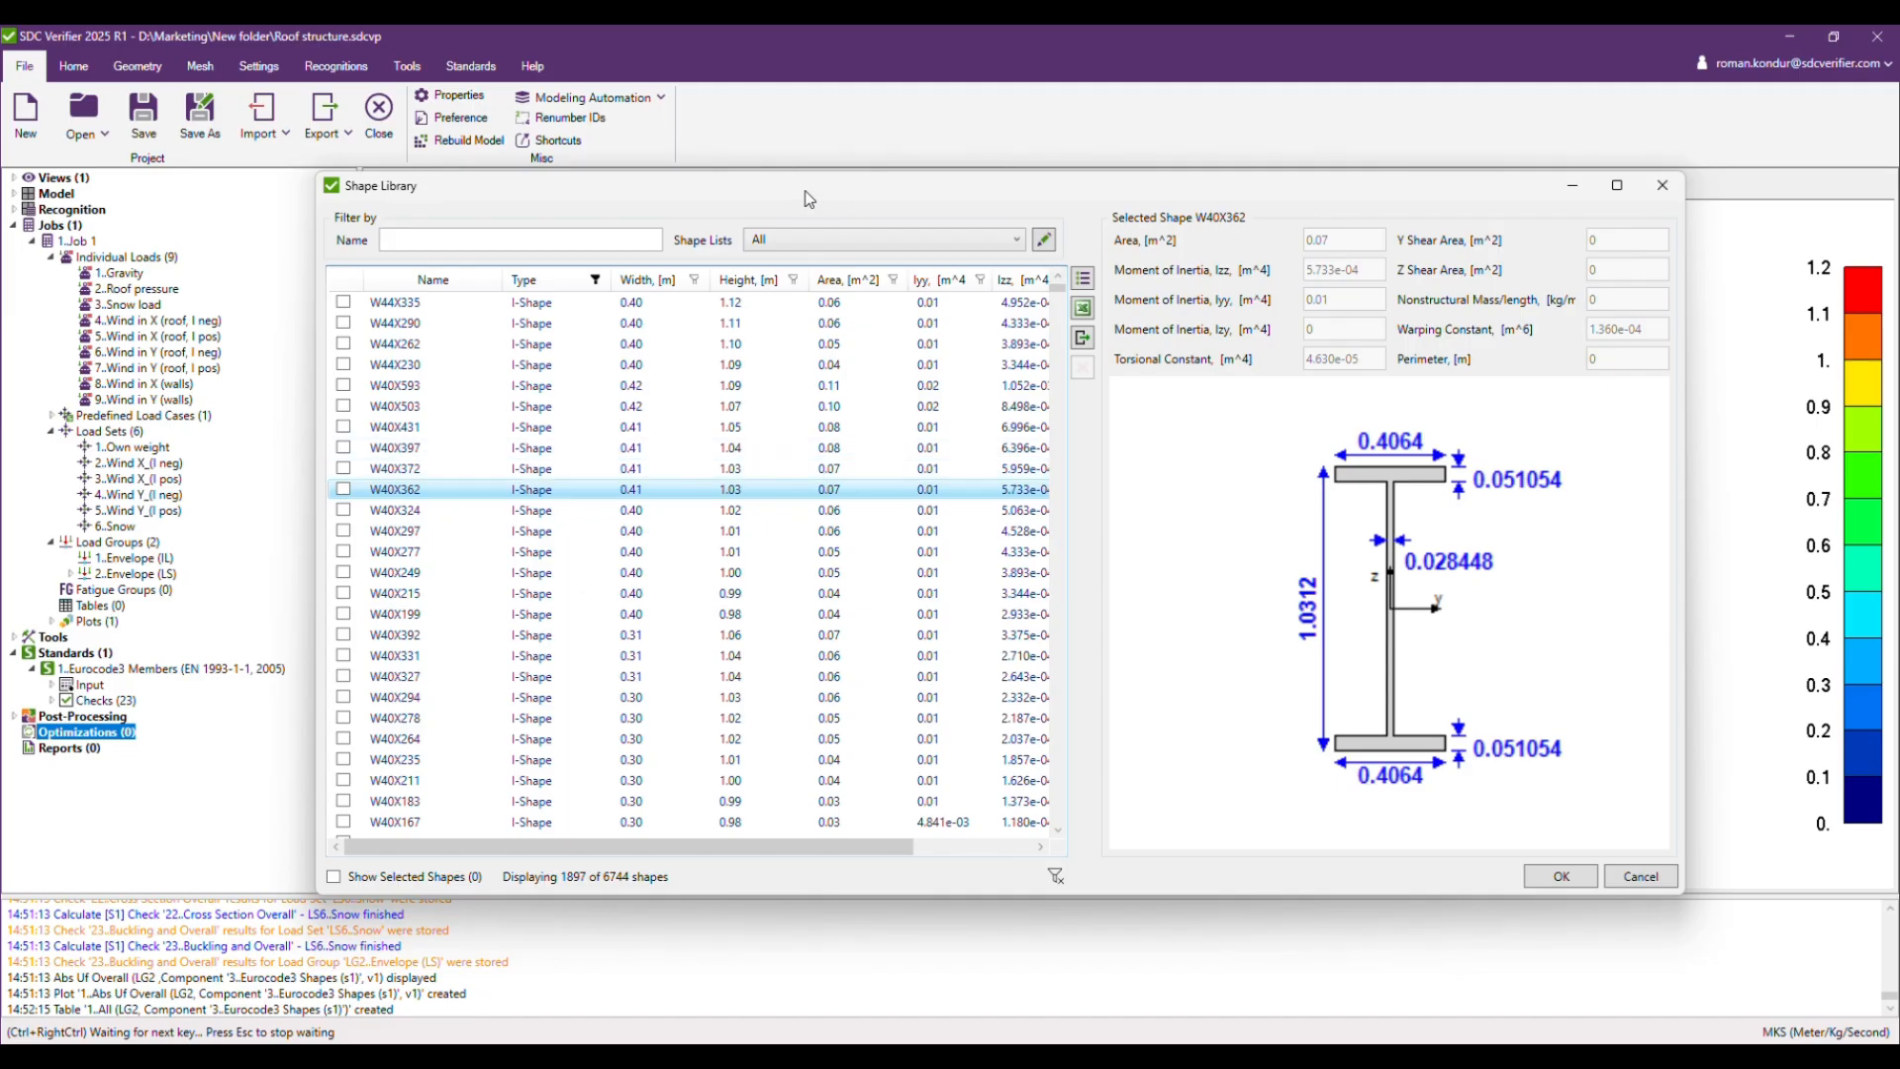
Filter the shapes by the name IPE 6 and mark the first listed IPE 600 as a candidate section.
left_click(444, 243)
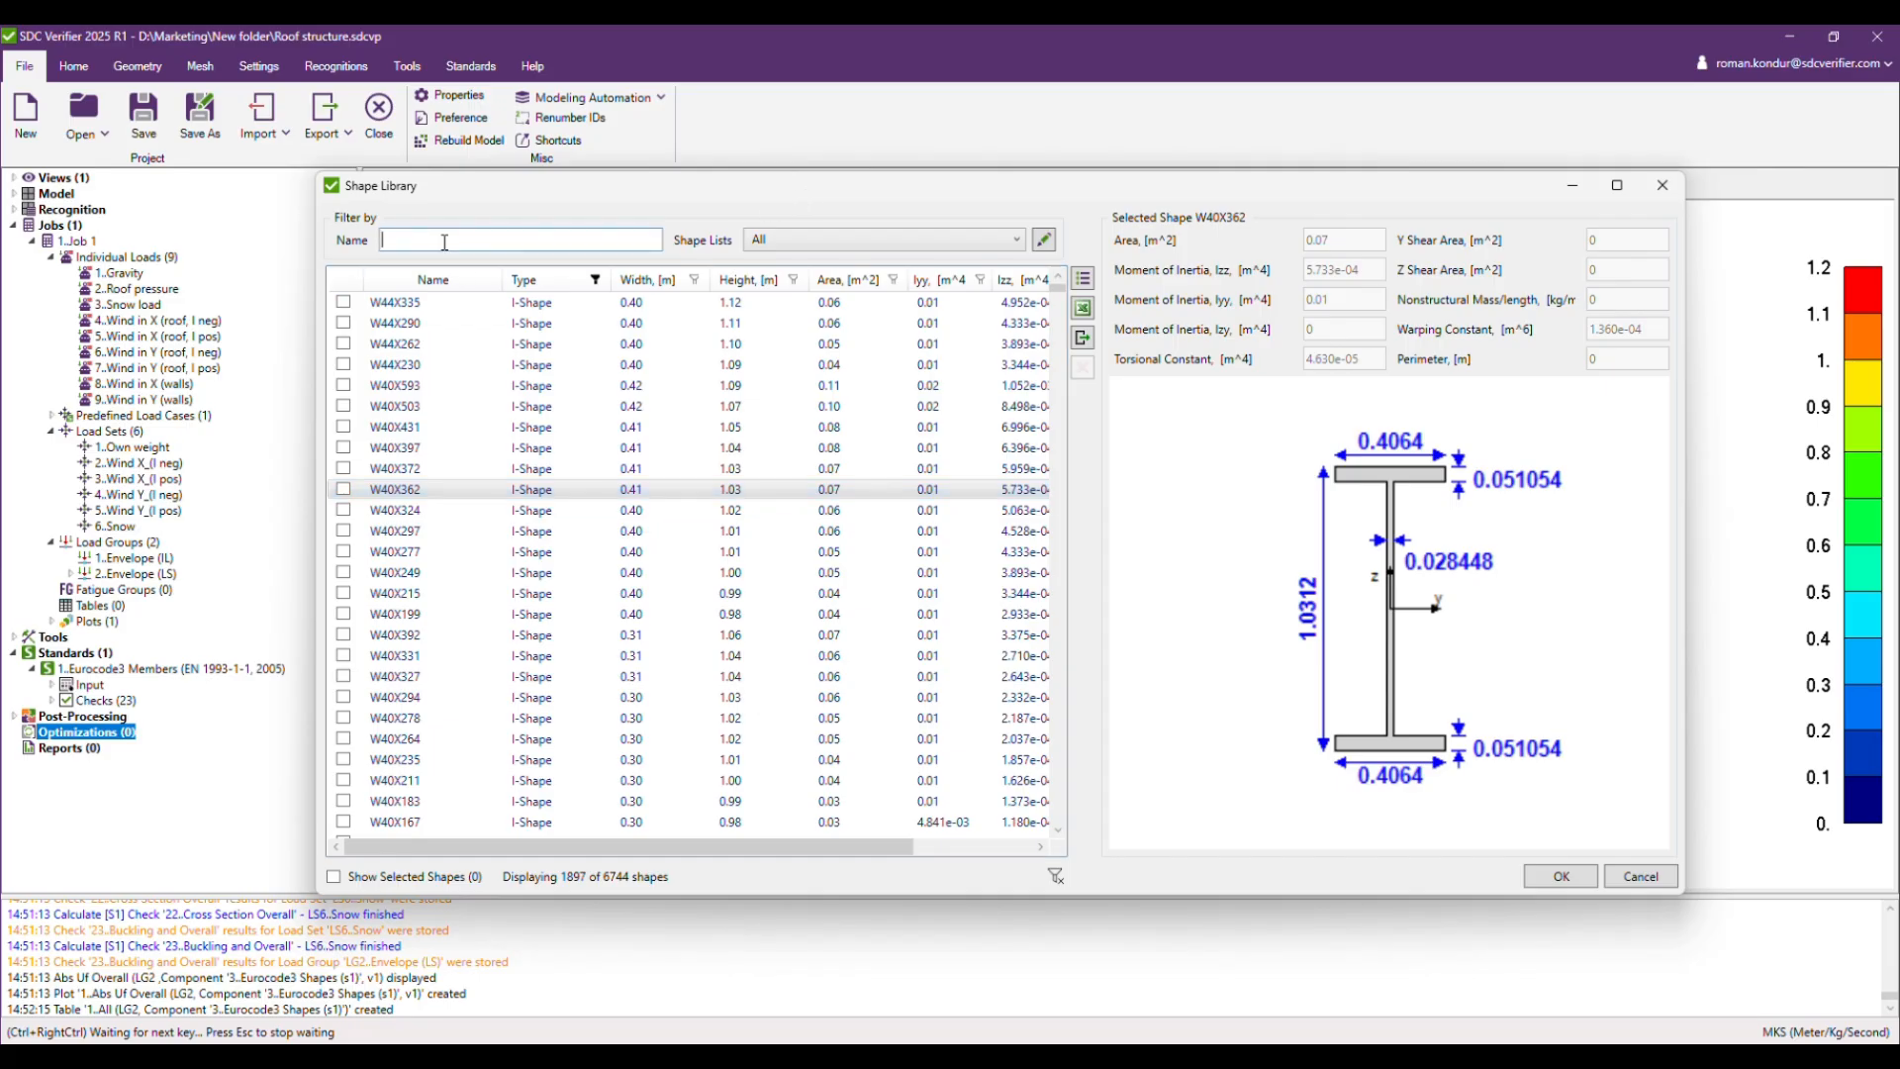
type("I")
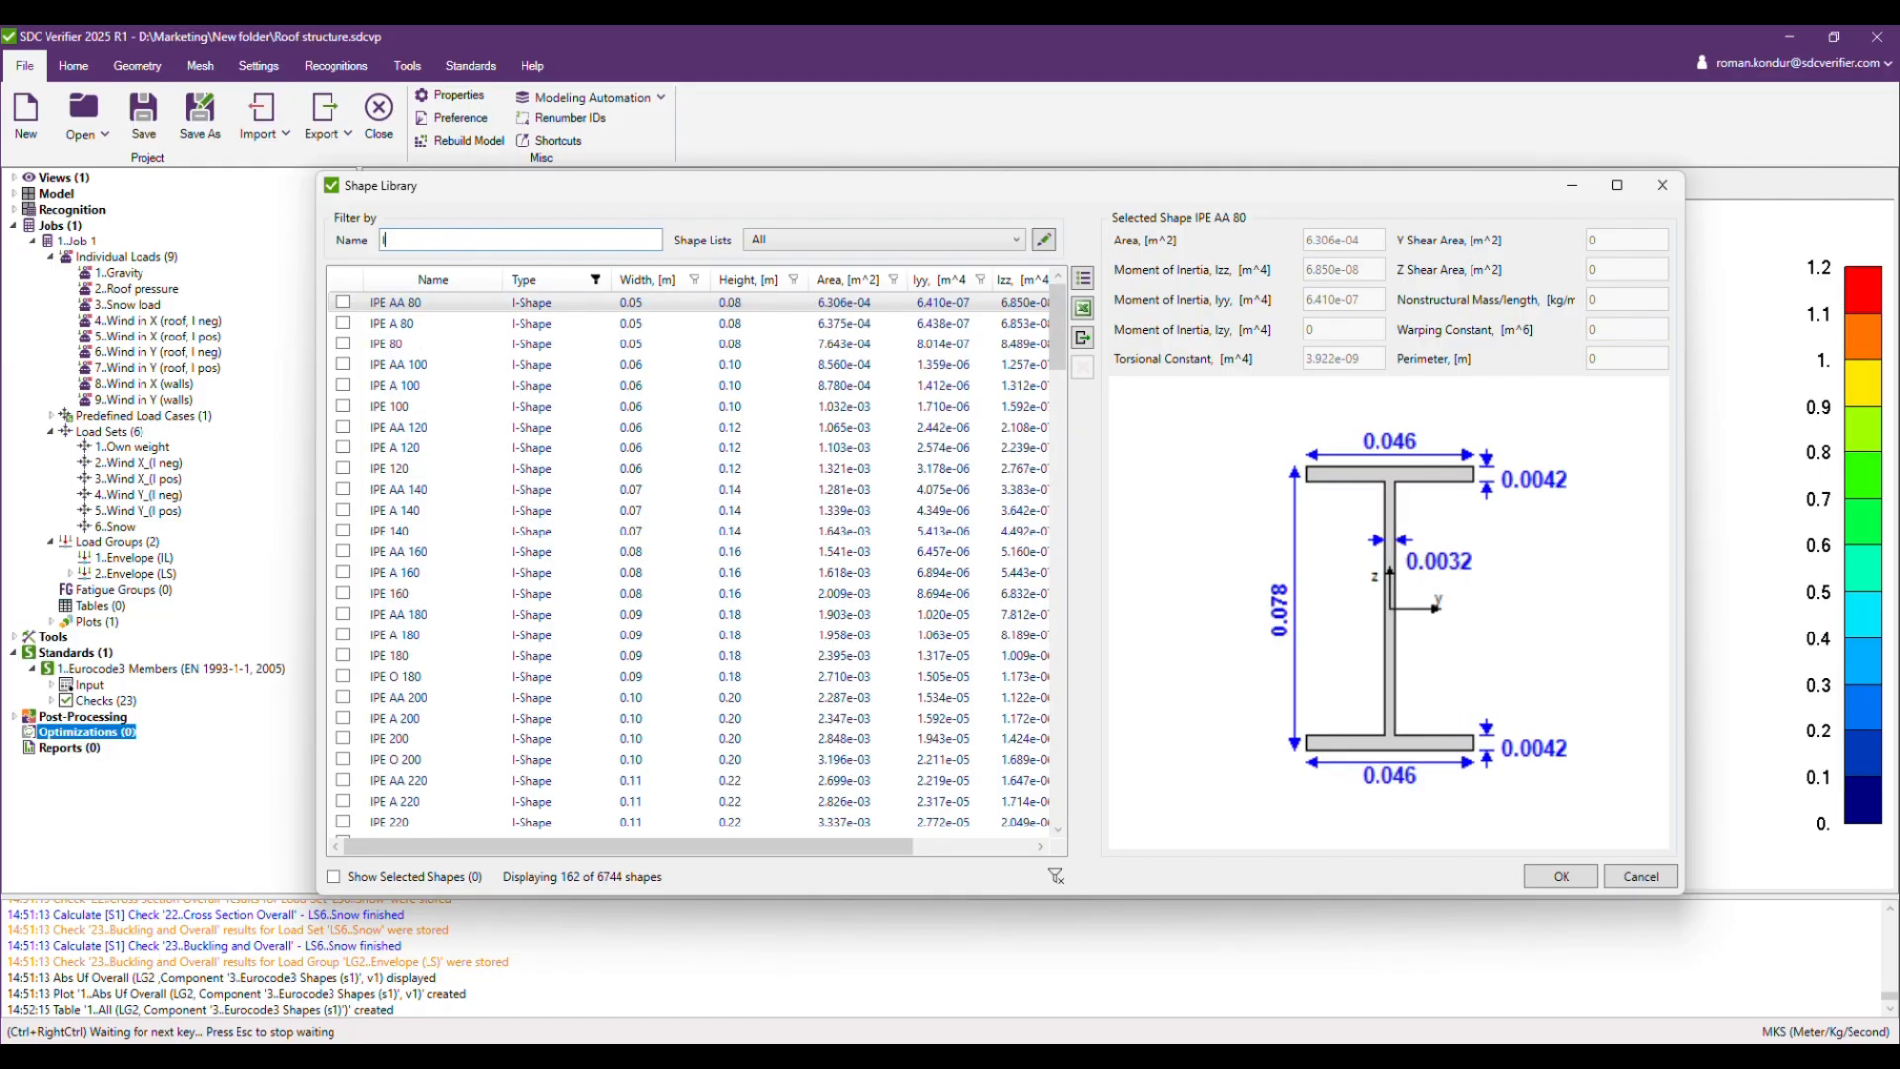
type("PE 6")
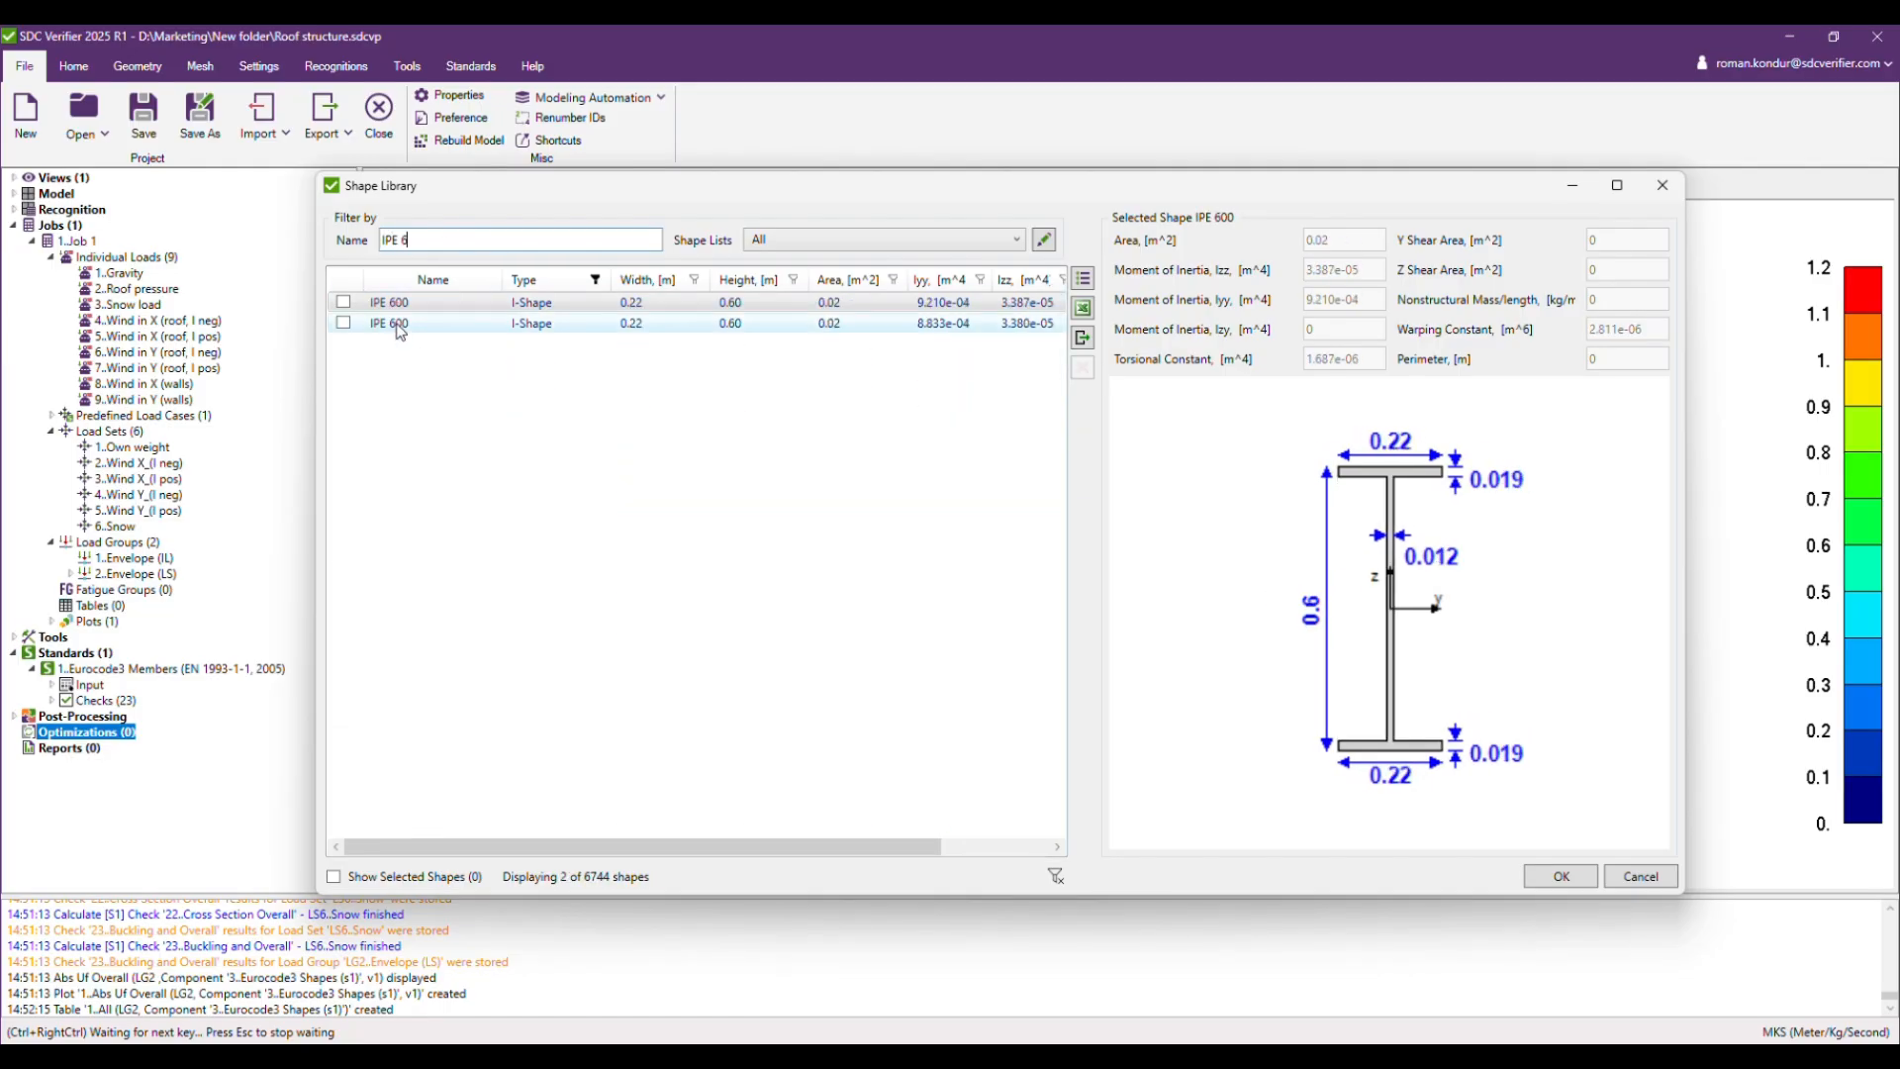
left_click(343, 302)
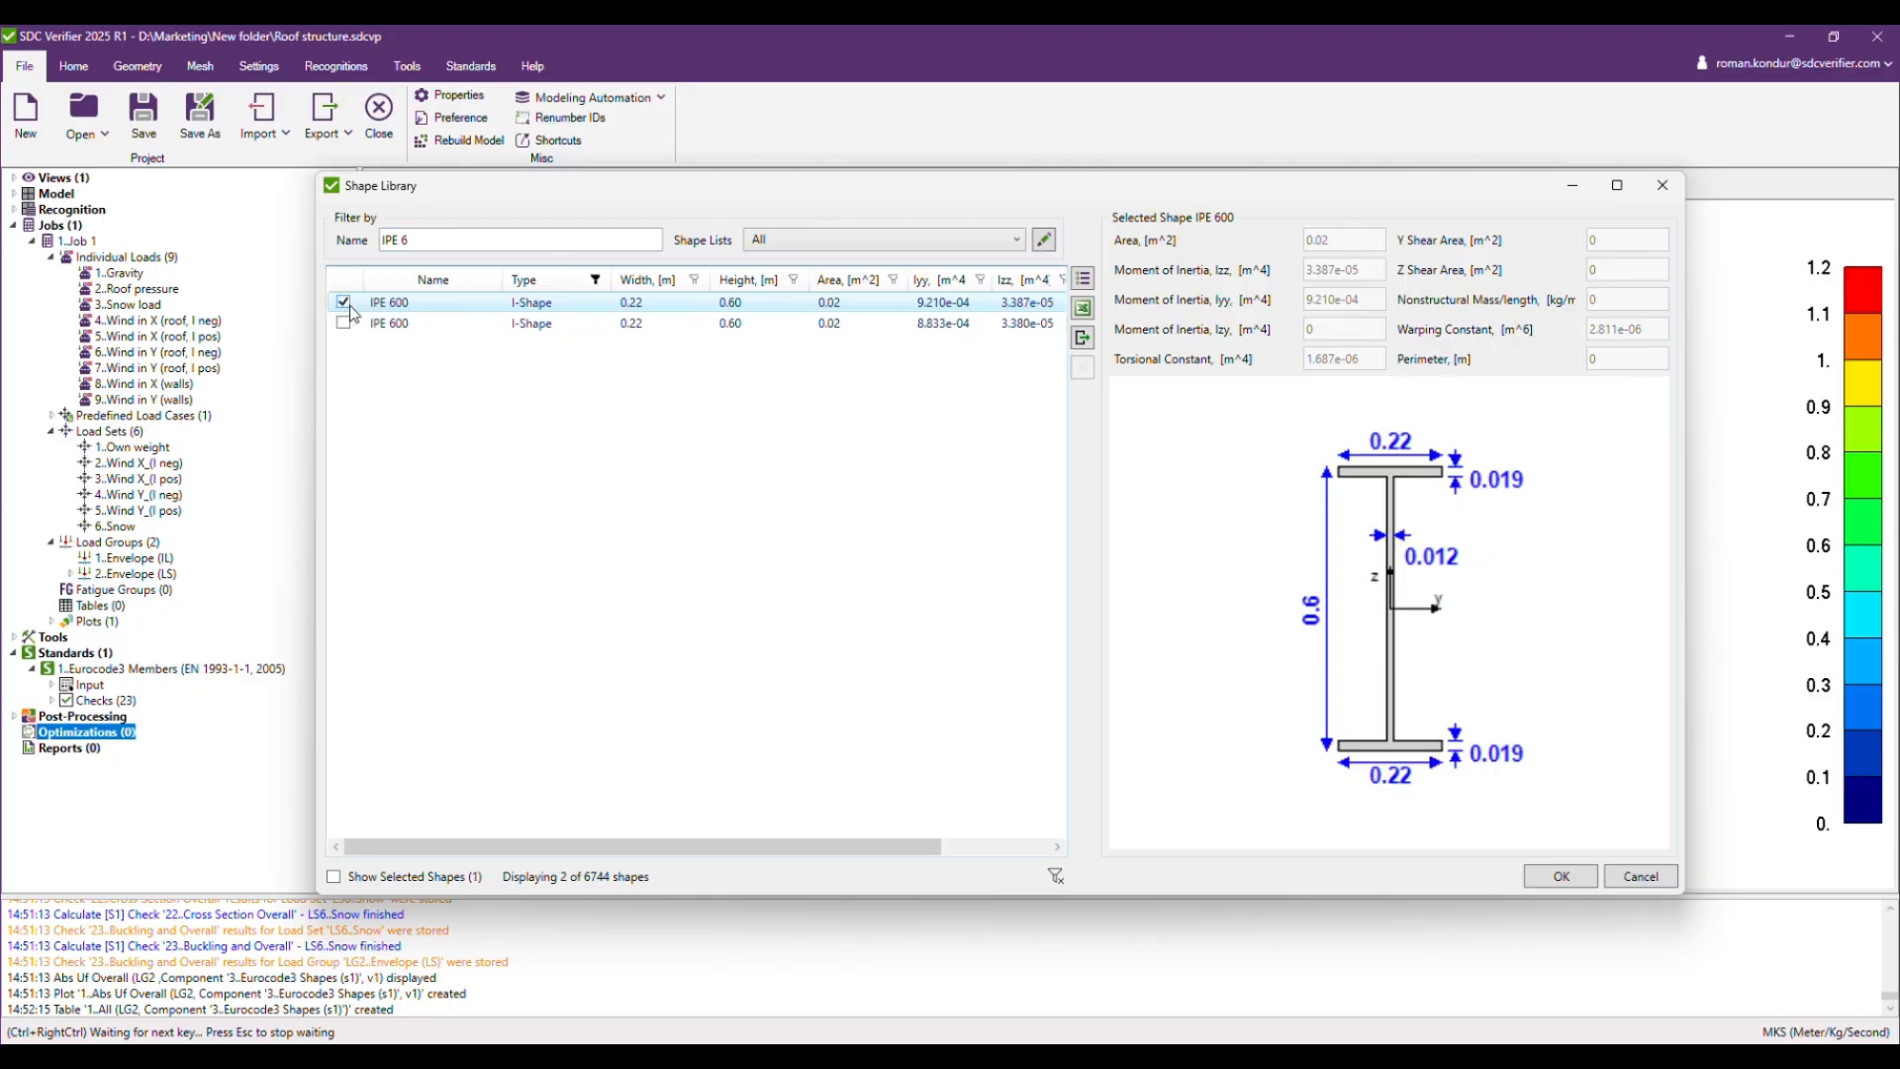
Change the name filter to IPE 7, mark IPE 750 x 147 as well, and accept the grouped variable for the IPE500 beams.
left_click(423, 242)
key("BackSpace")
type("7")
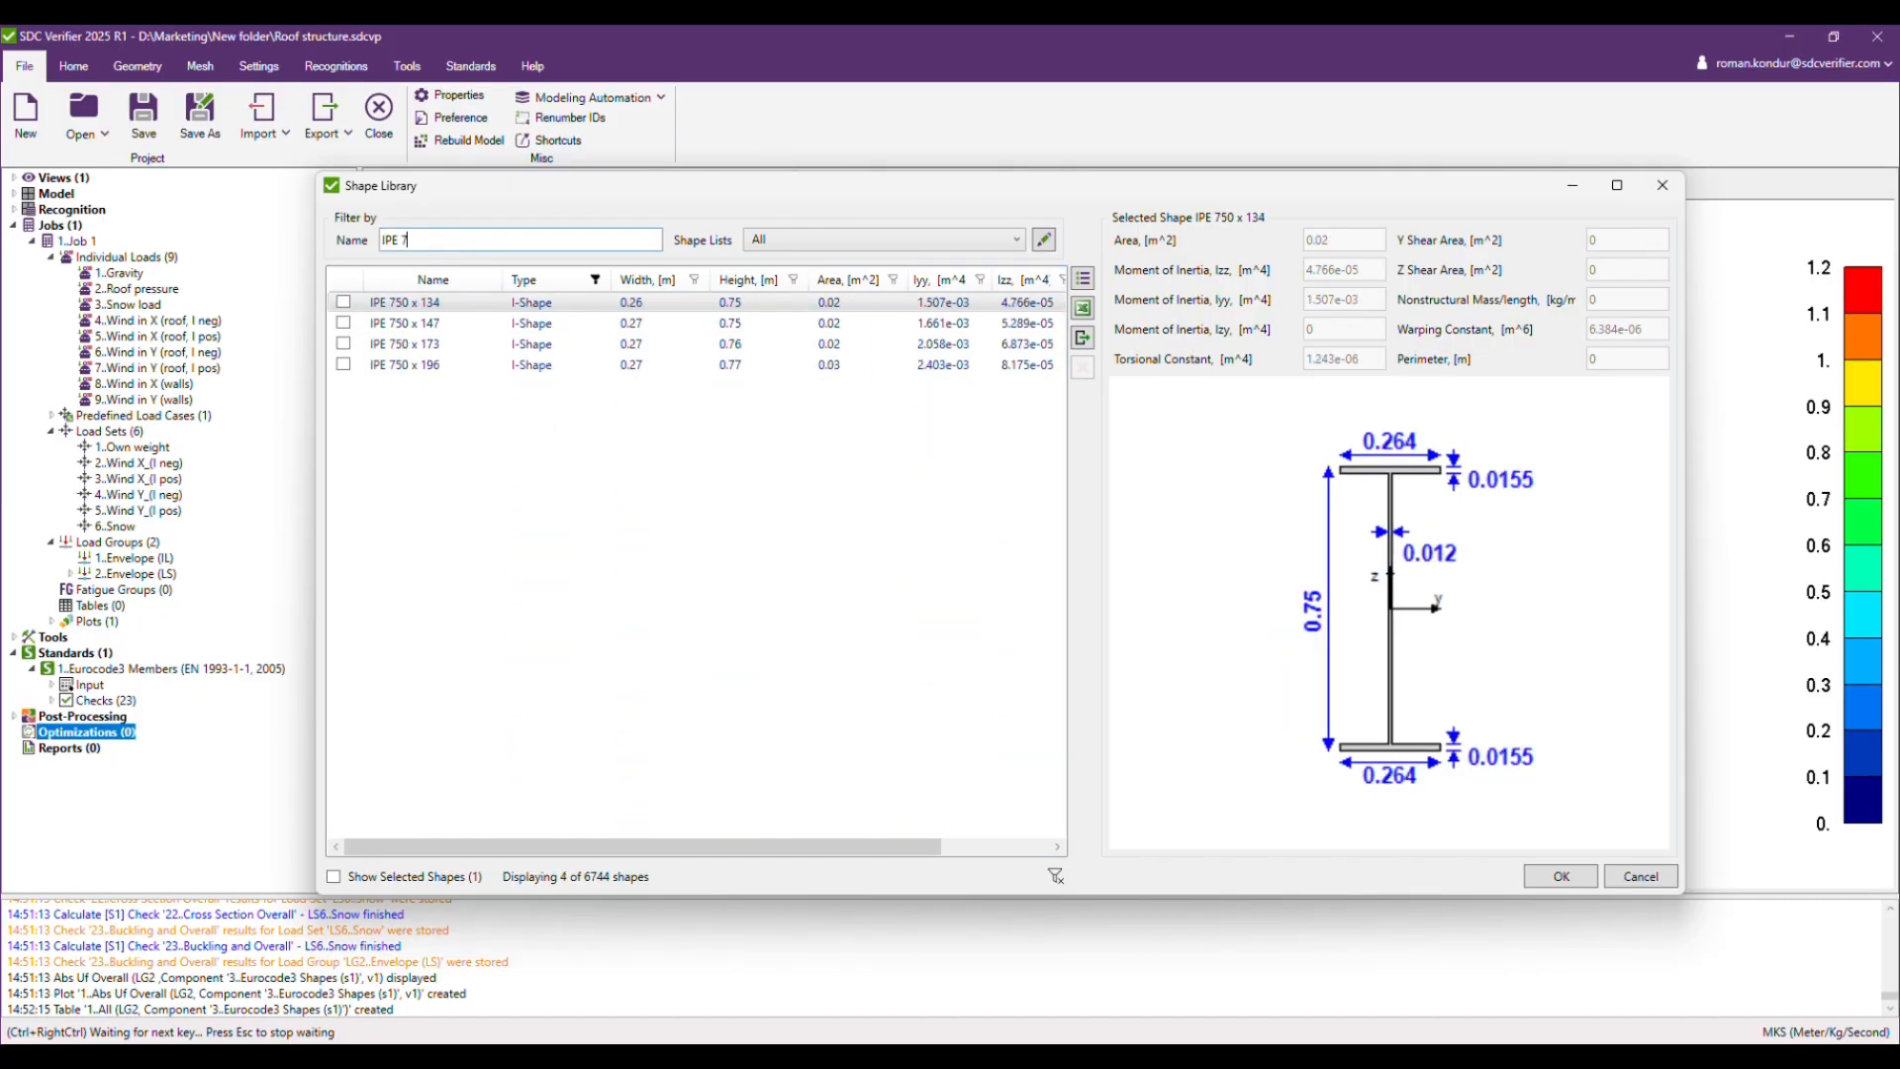
left_click(344, 323)
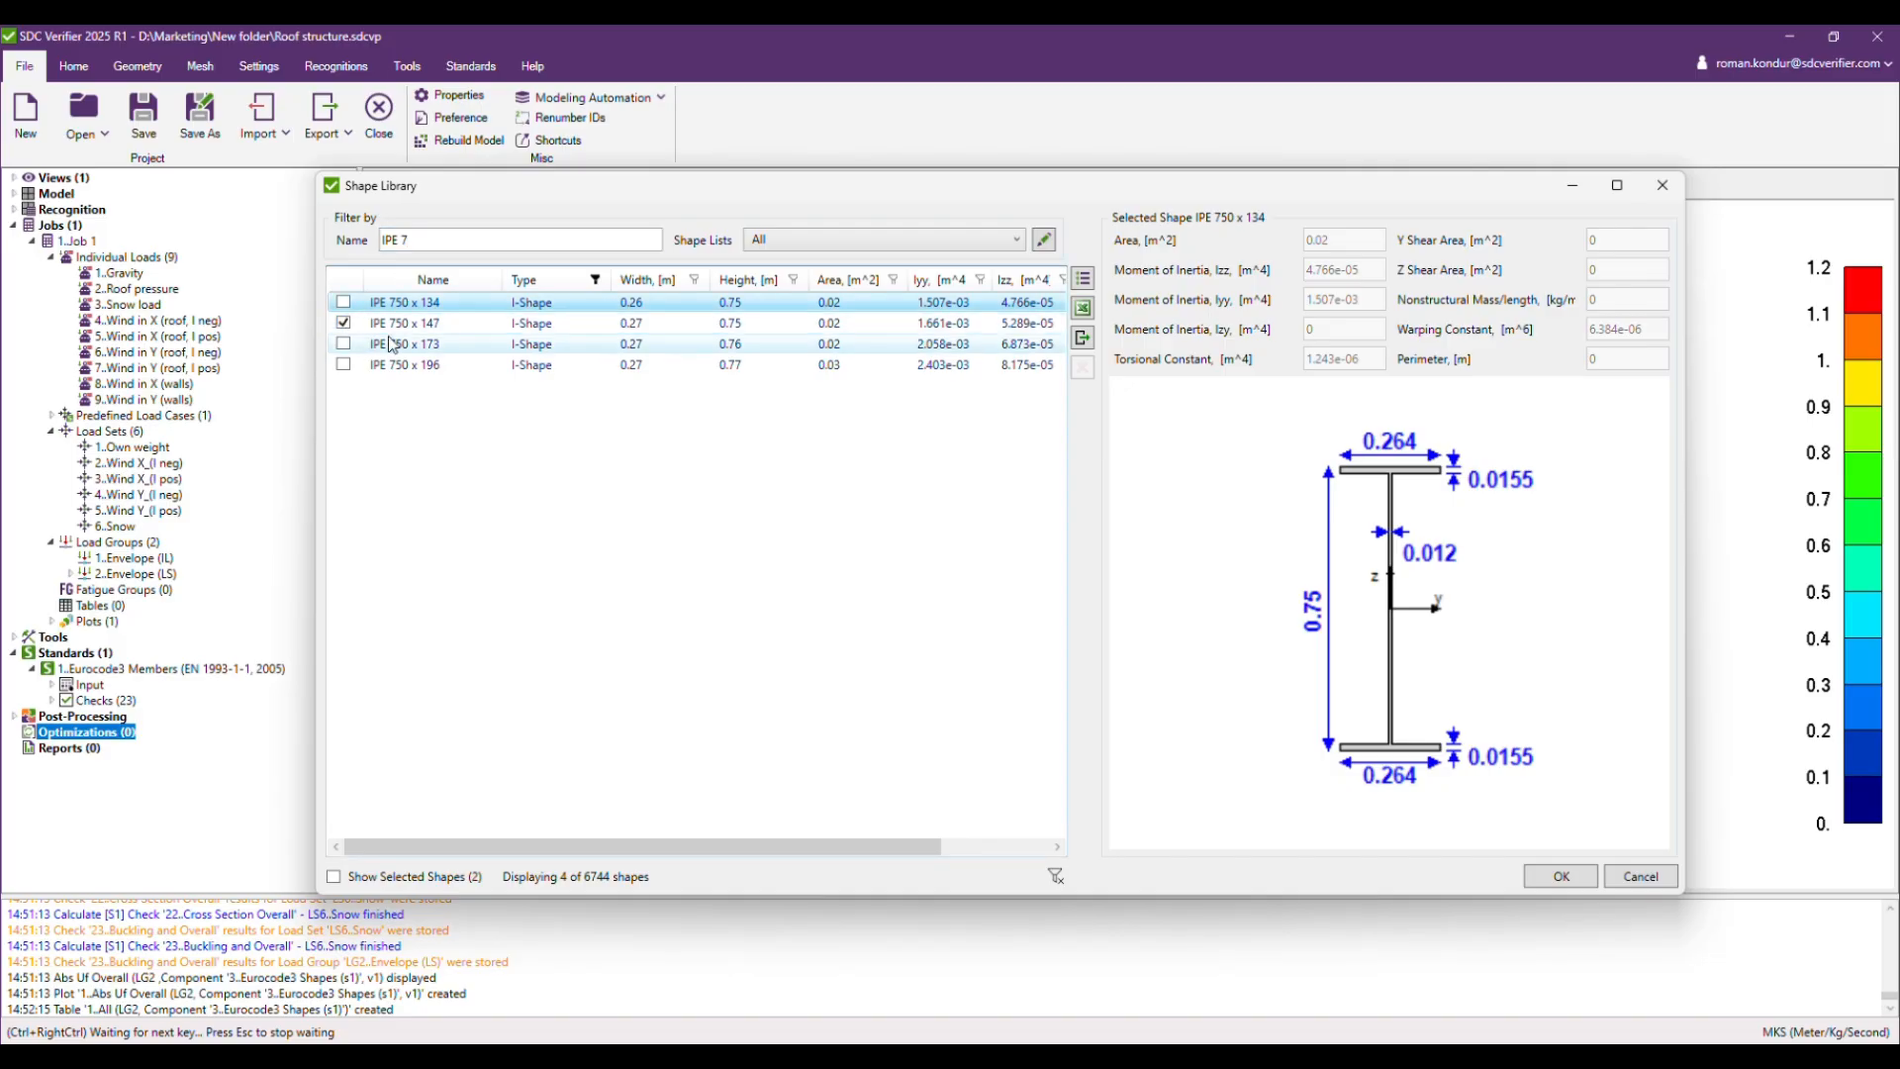
left_click(1561, 878)
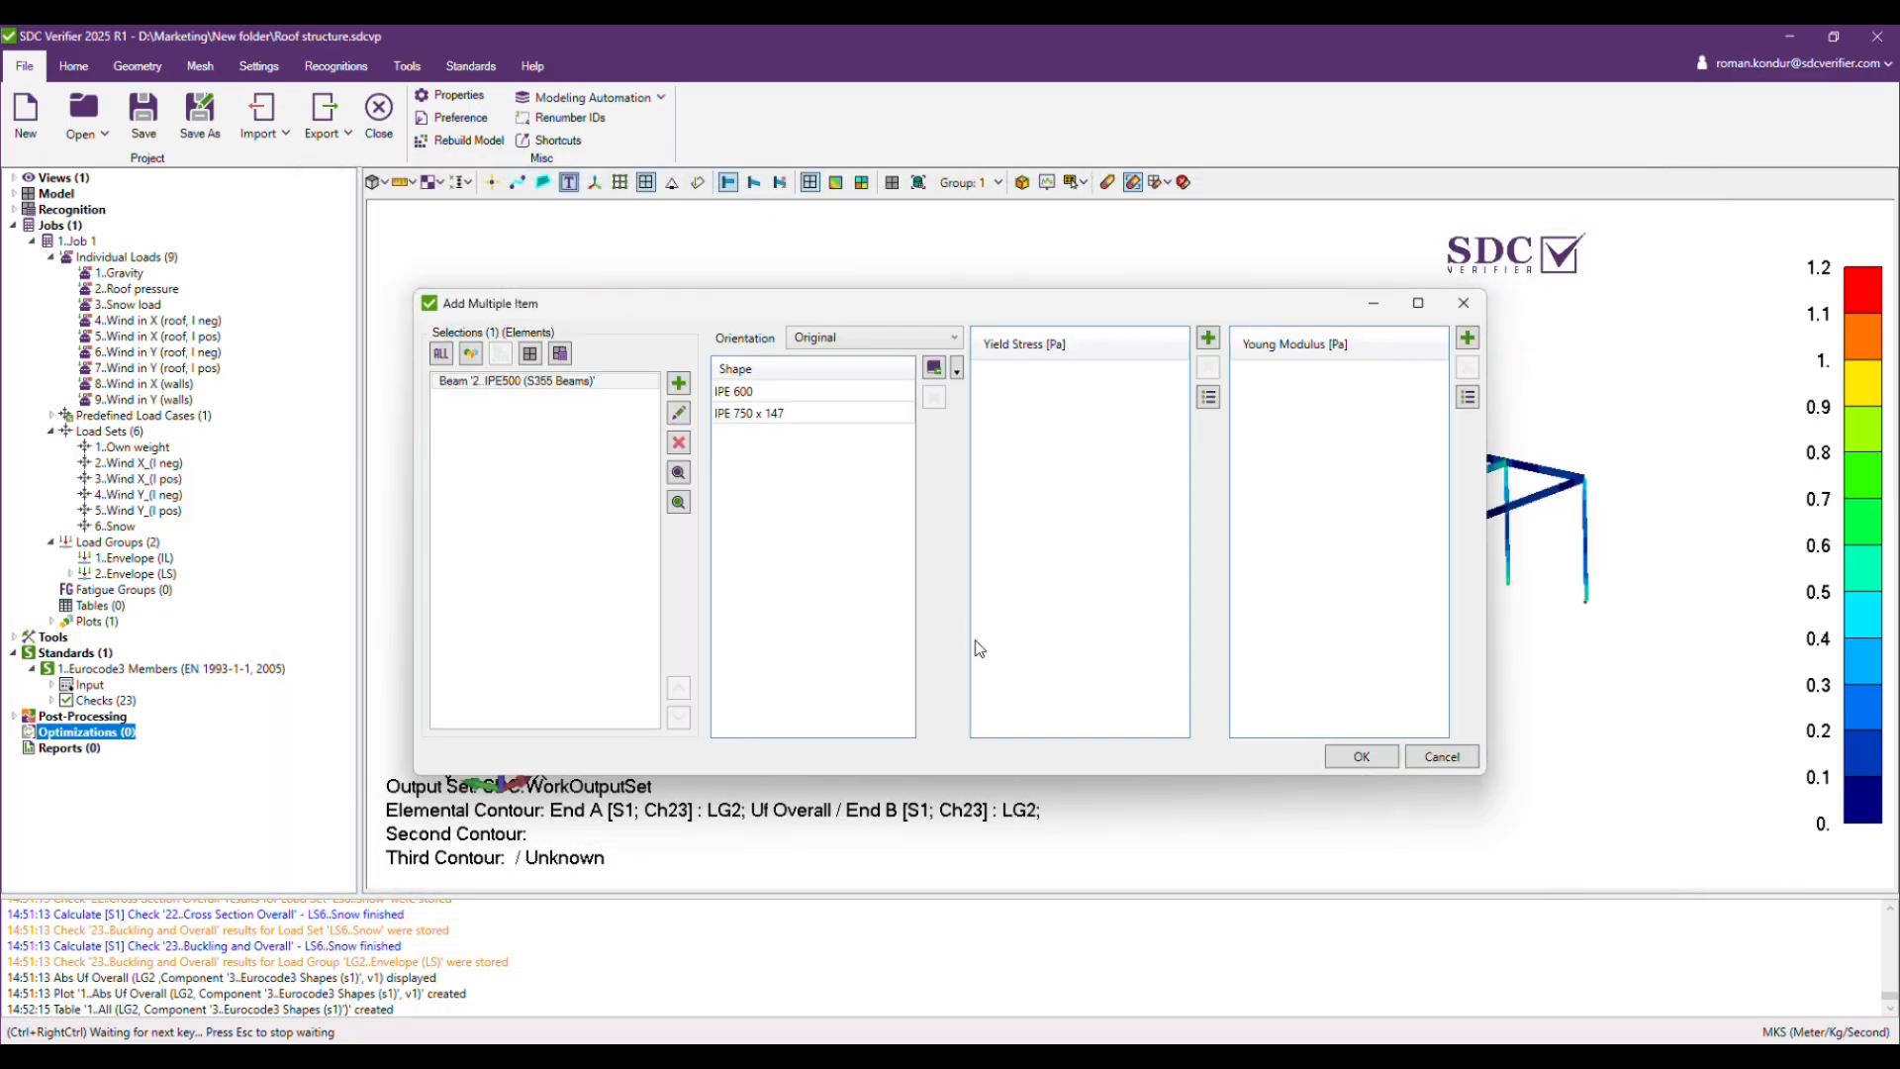
left_click(1361, 758)
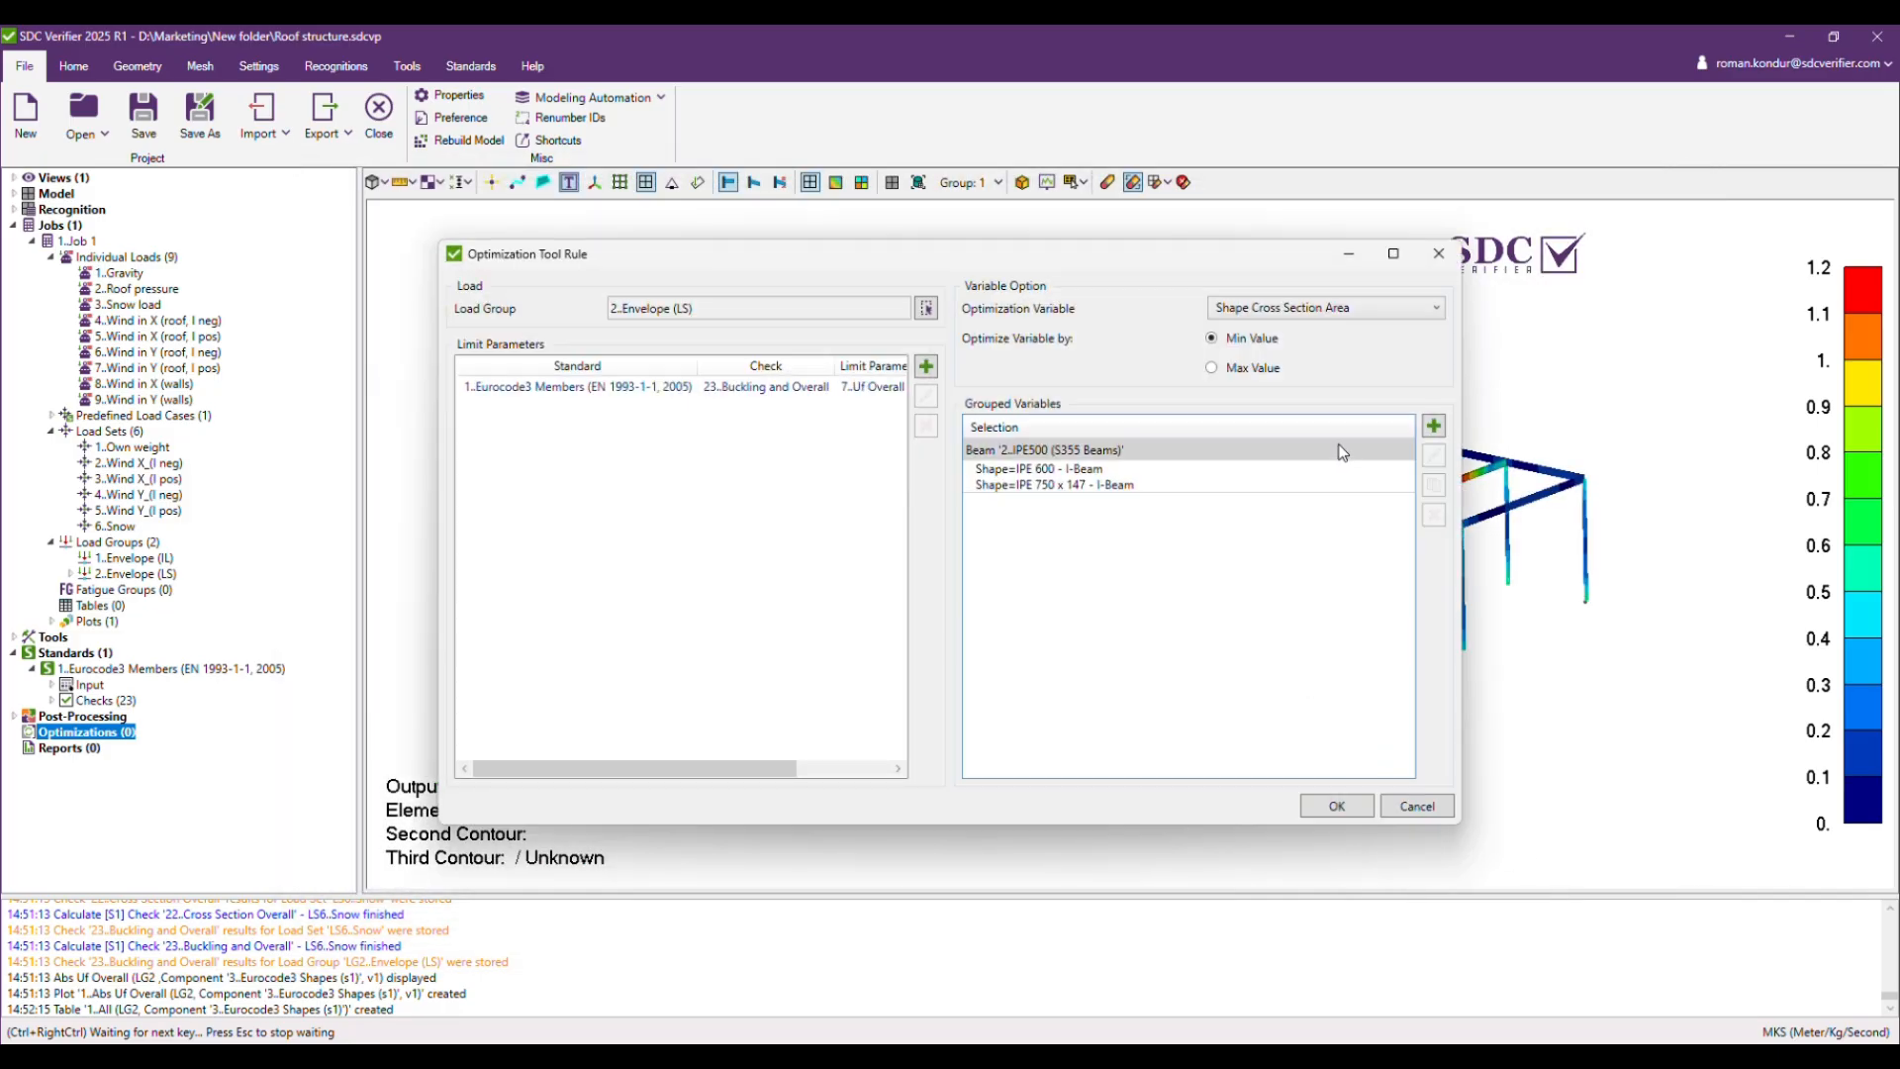
Start a second grouped variable and select its elements by the property 3..IPE360 (S355 Beams).
left_click(1434, 426)
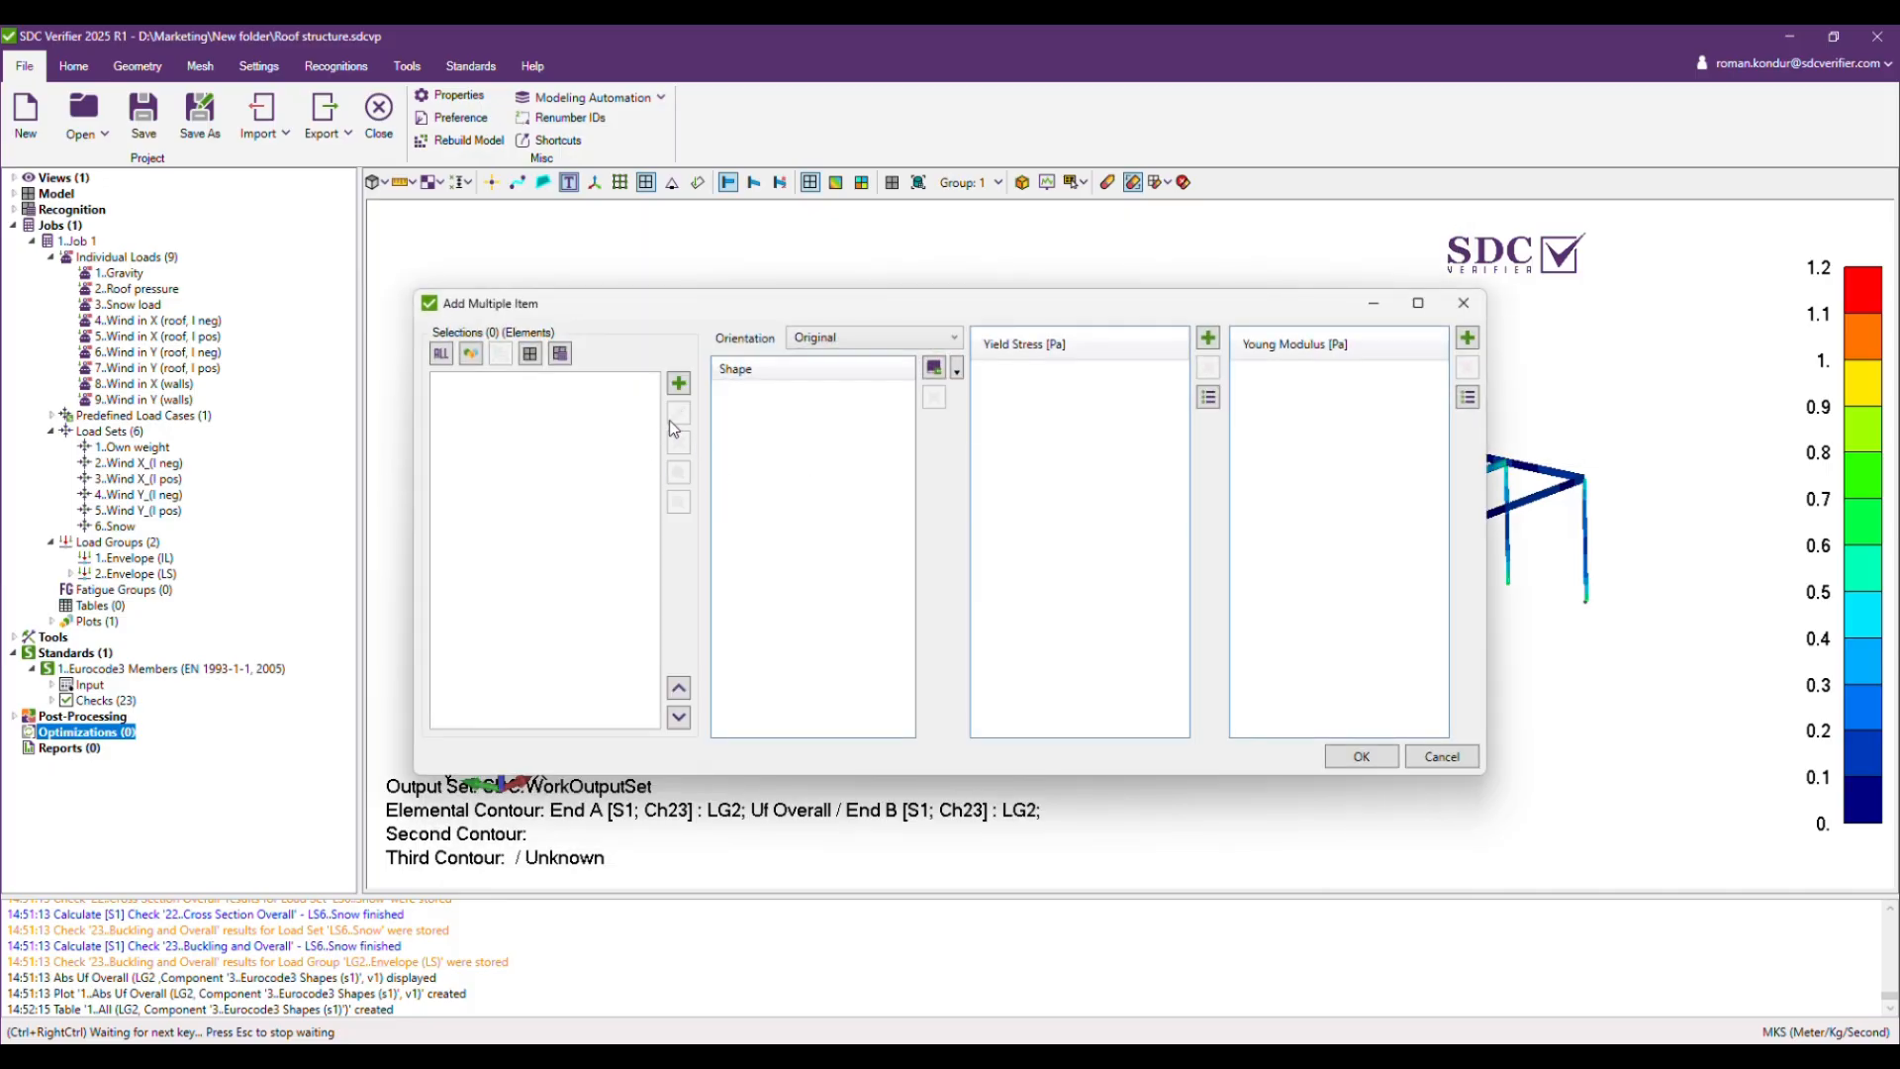
left_click(530, 353)
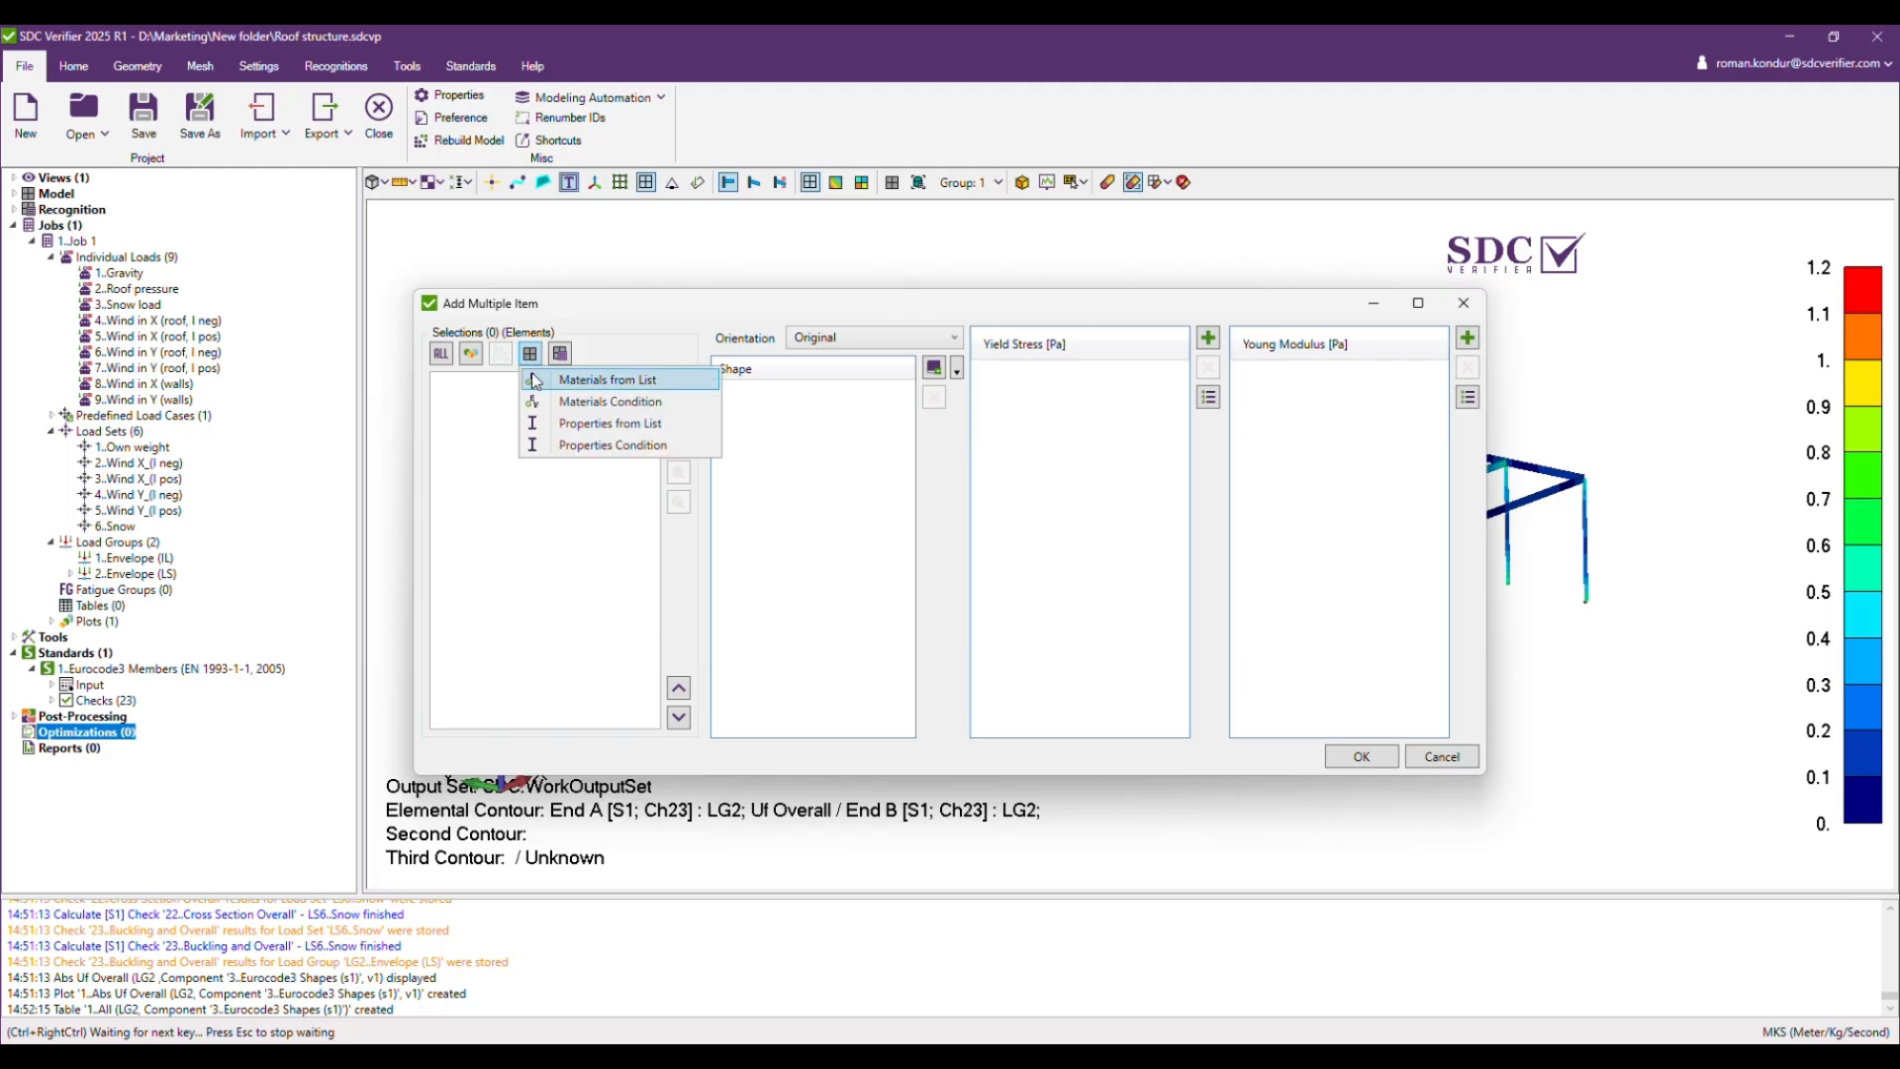
left_click(566, 425)
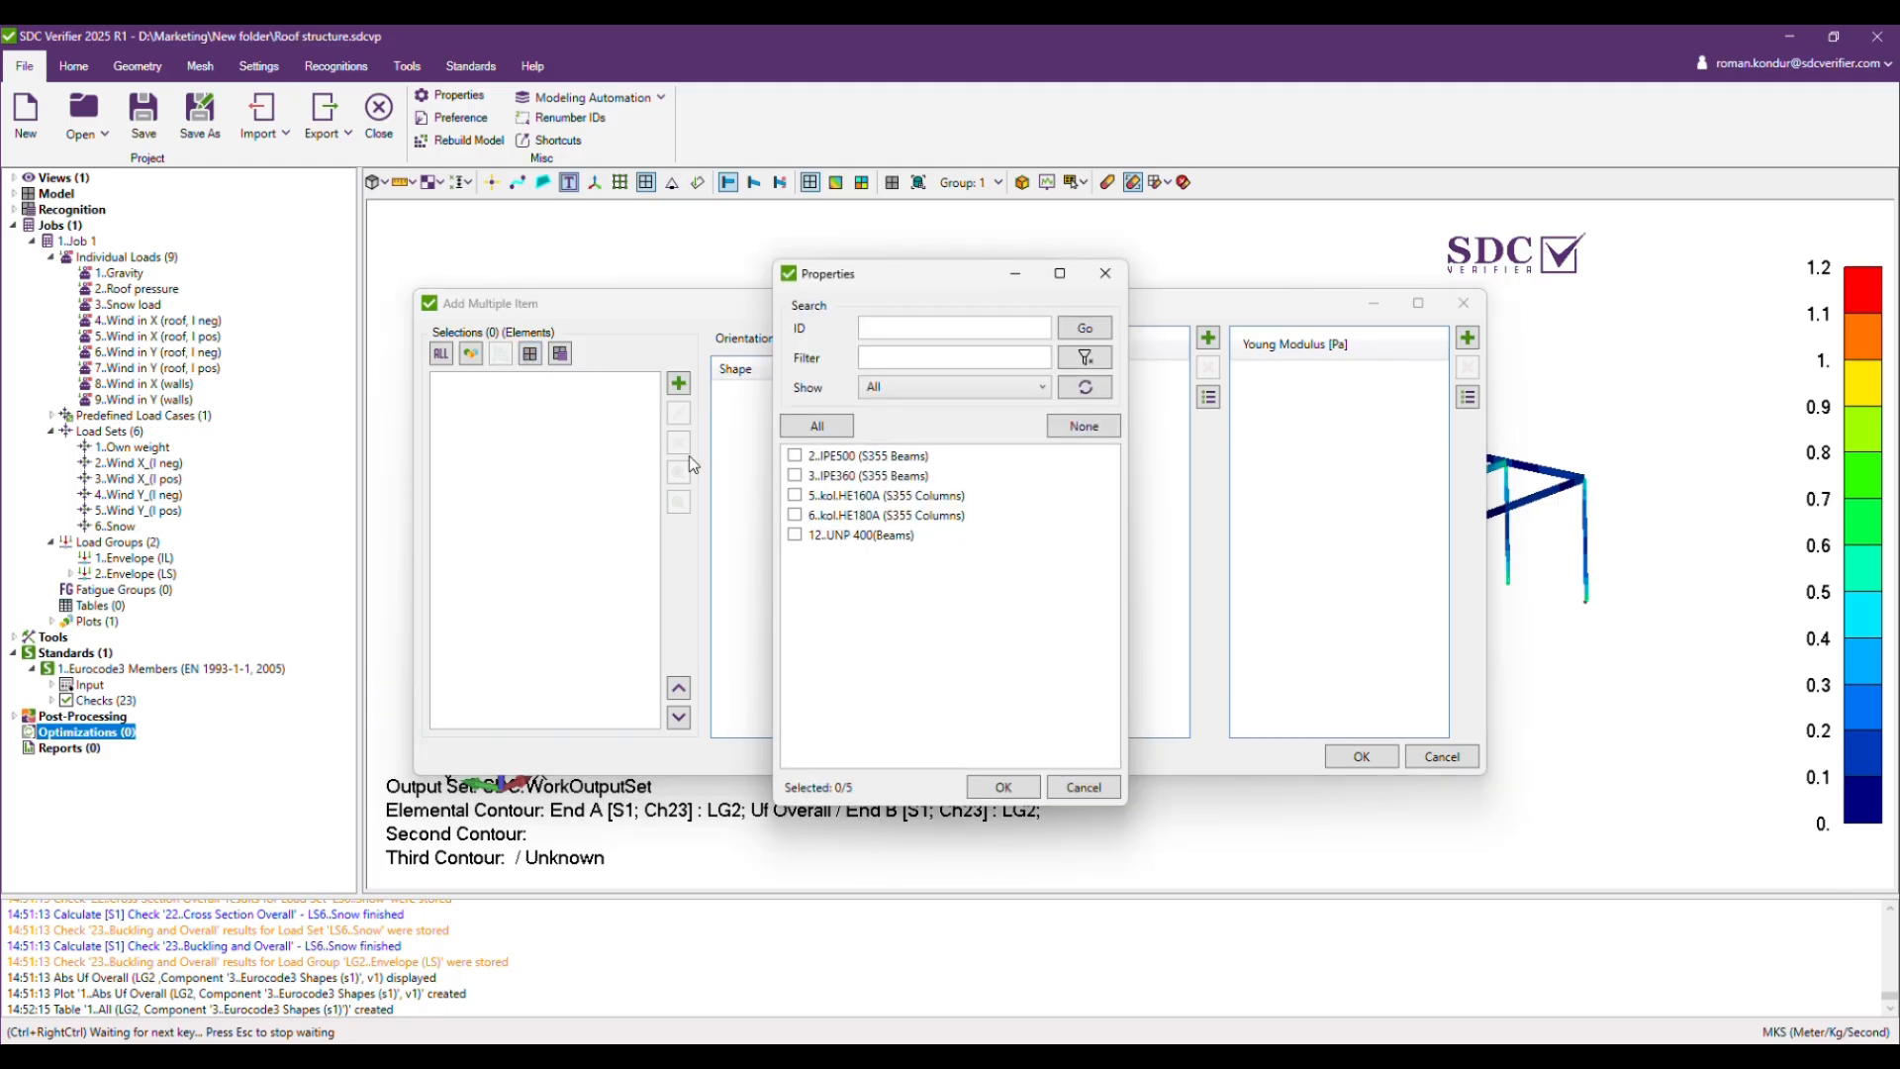
left_click(797, 477)
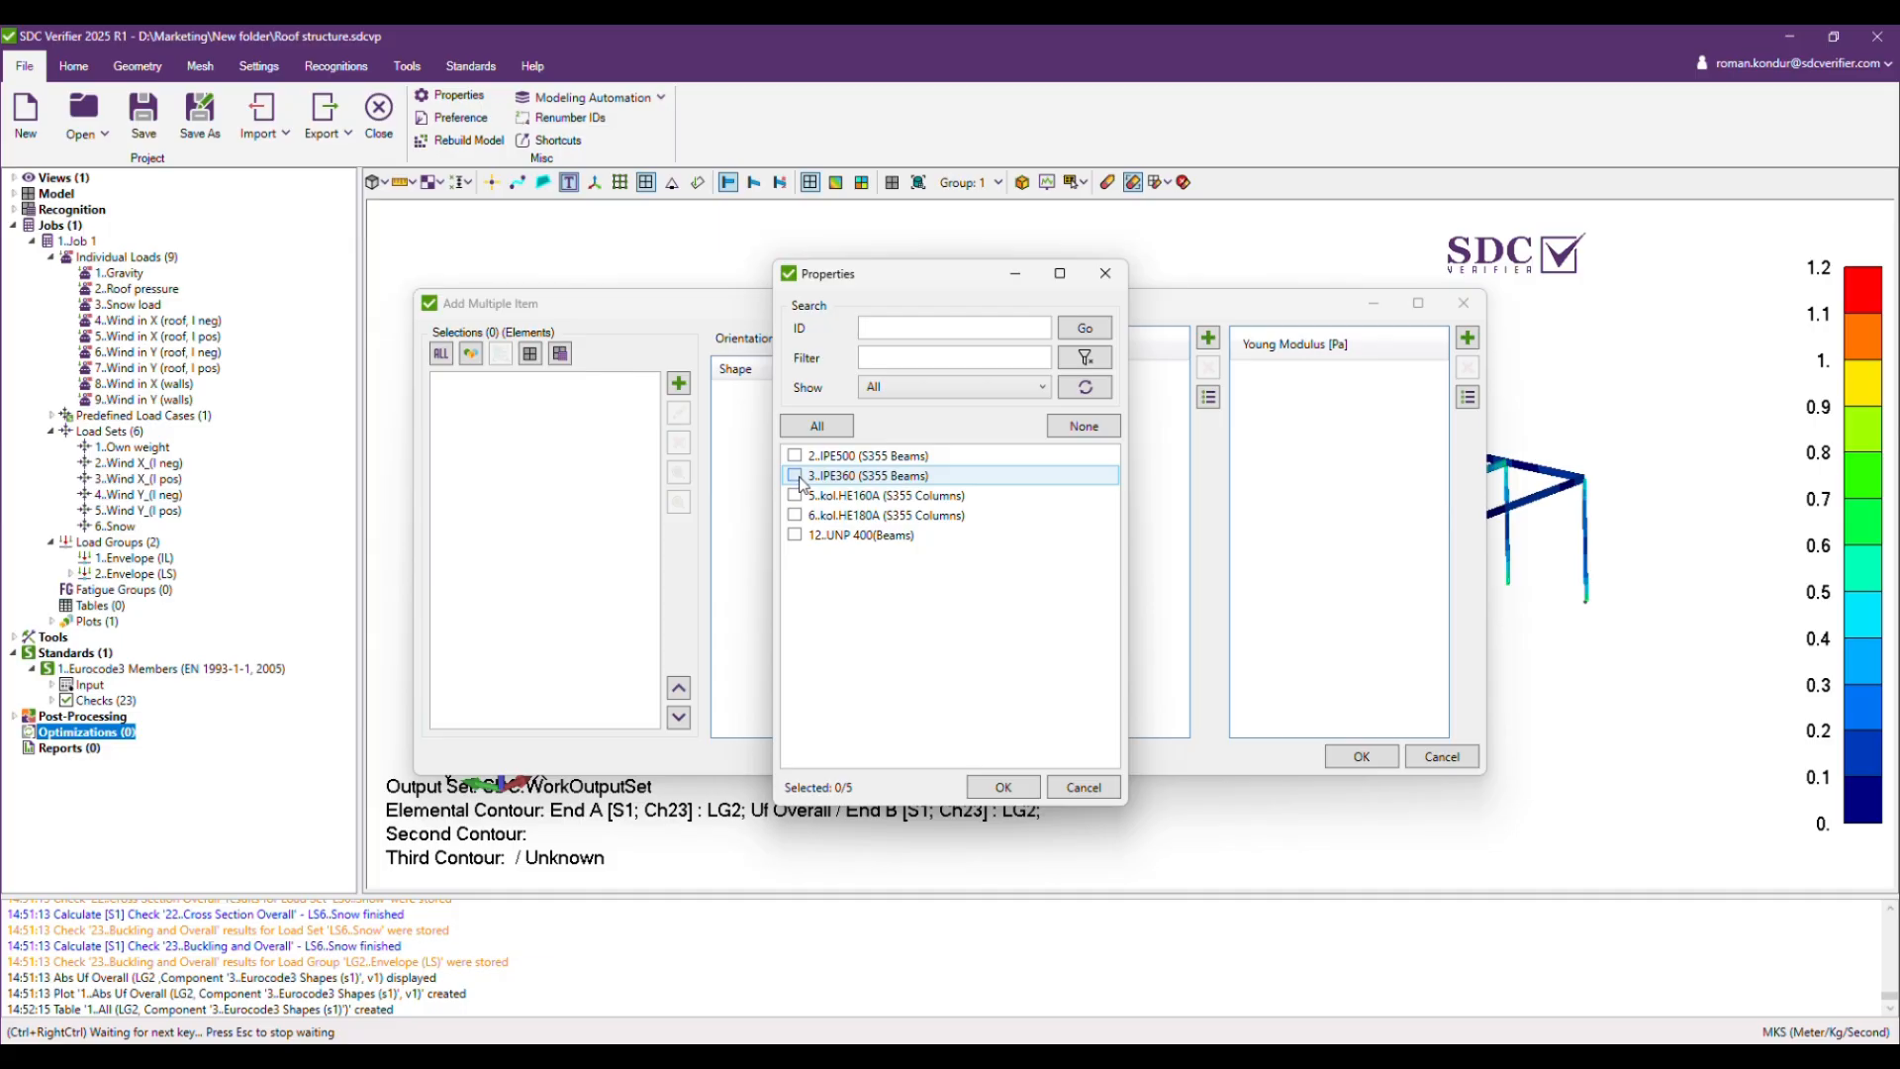
left_click(1004, 787)
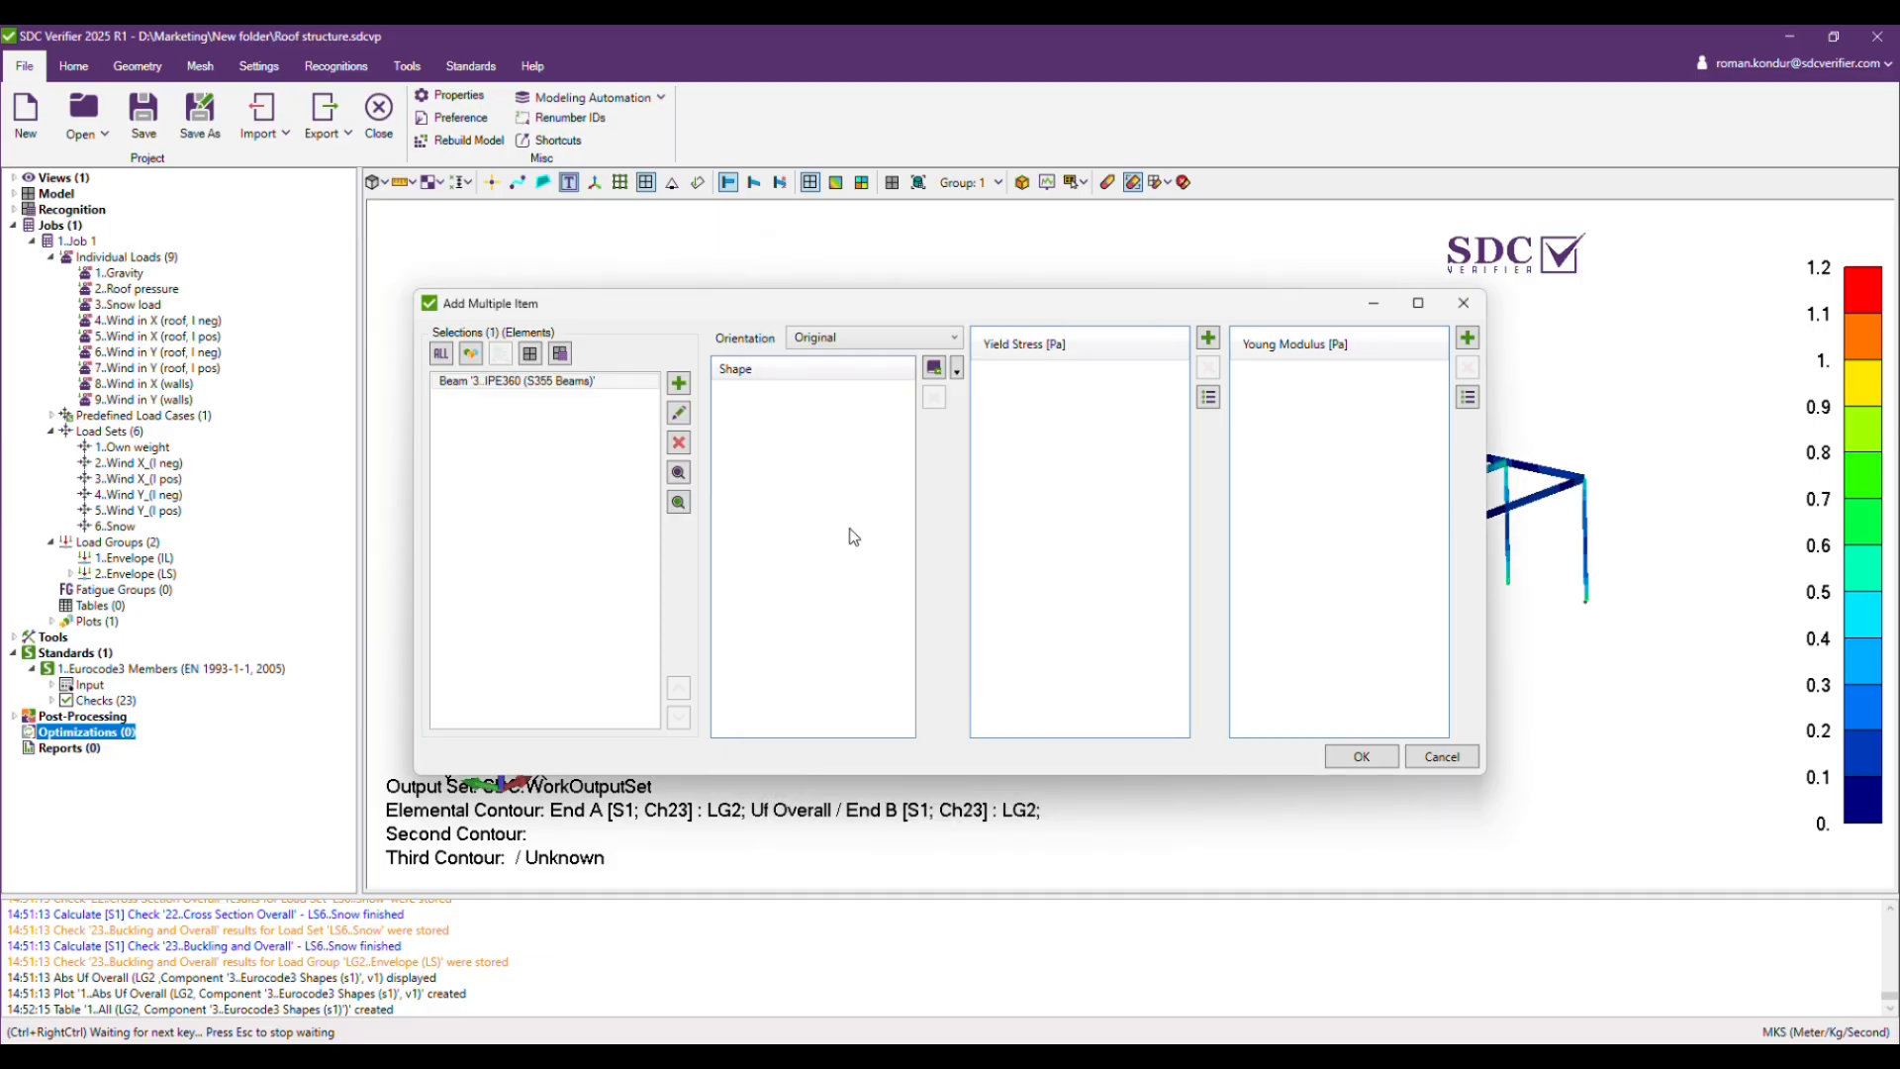
Open the shape library for the IPE360 beams and limit it to the I-Shape type.
left_click(935, 370)
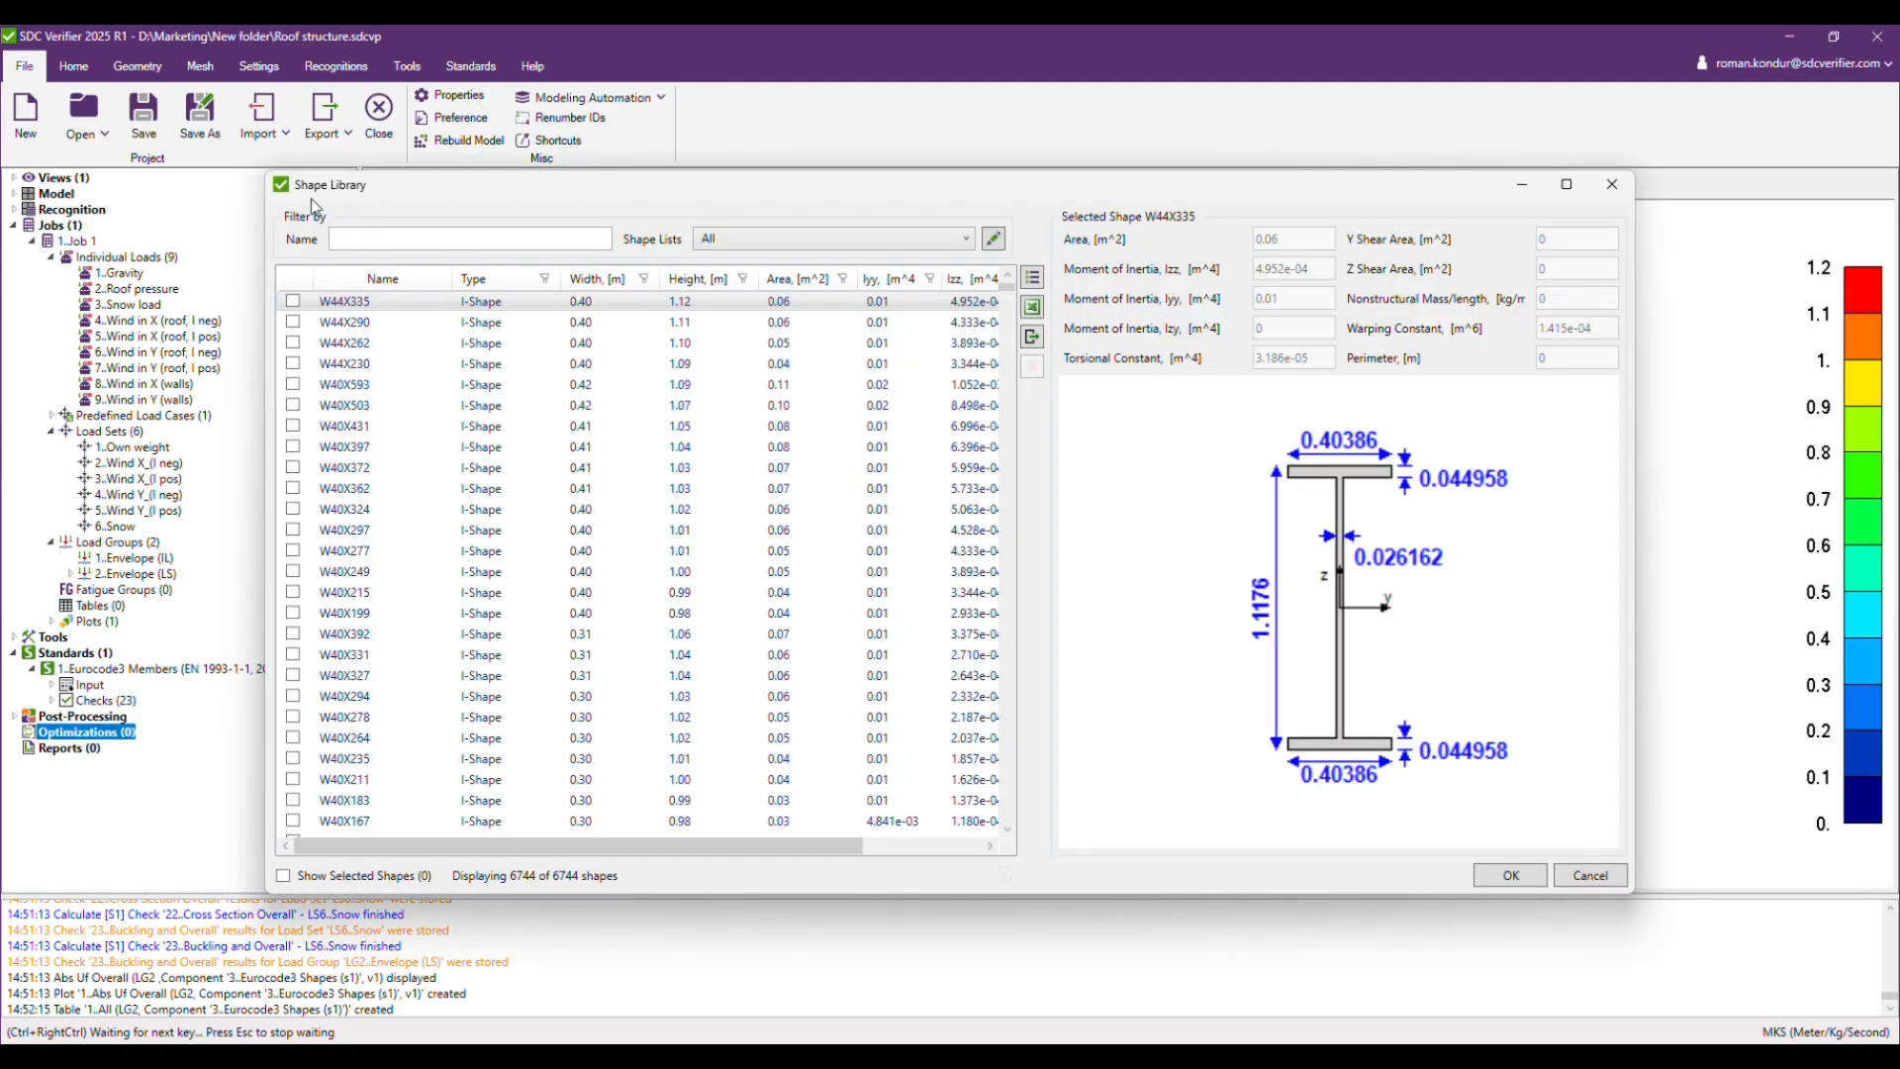
left_click(544, 278)
left_click(555, 300)
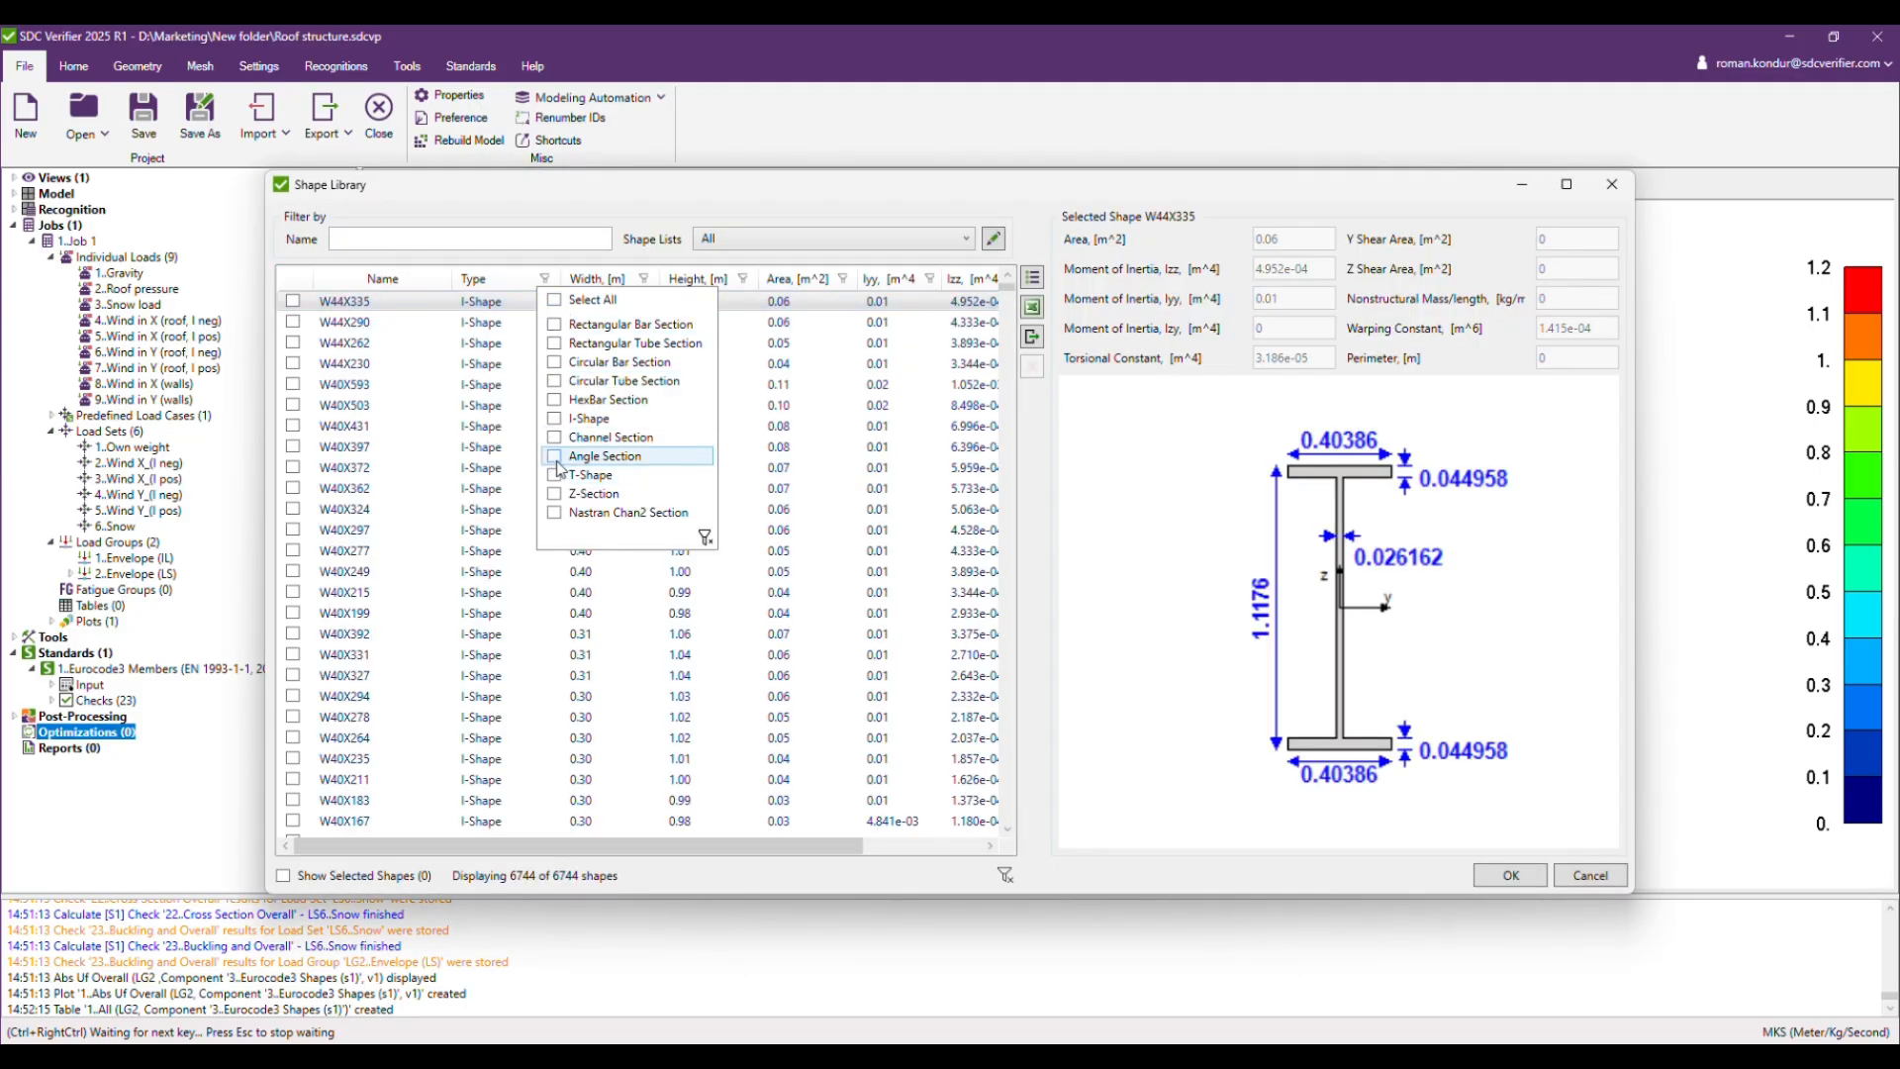
left_click(554, 419)
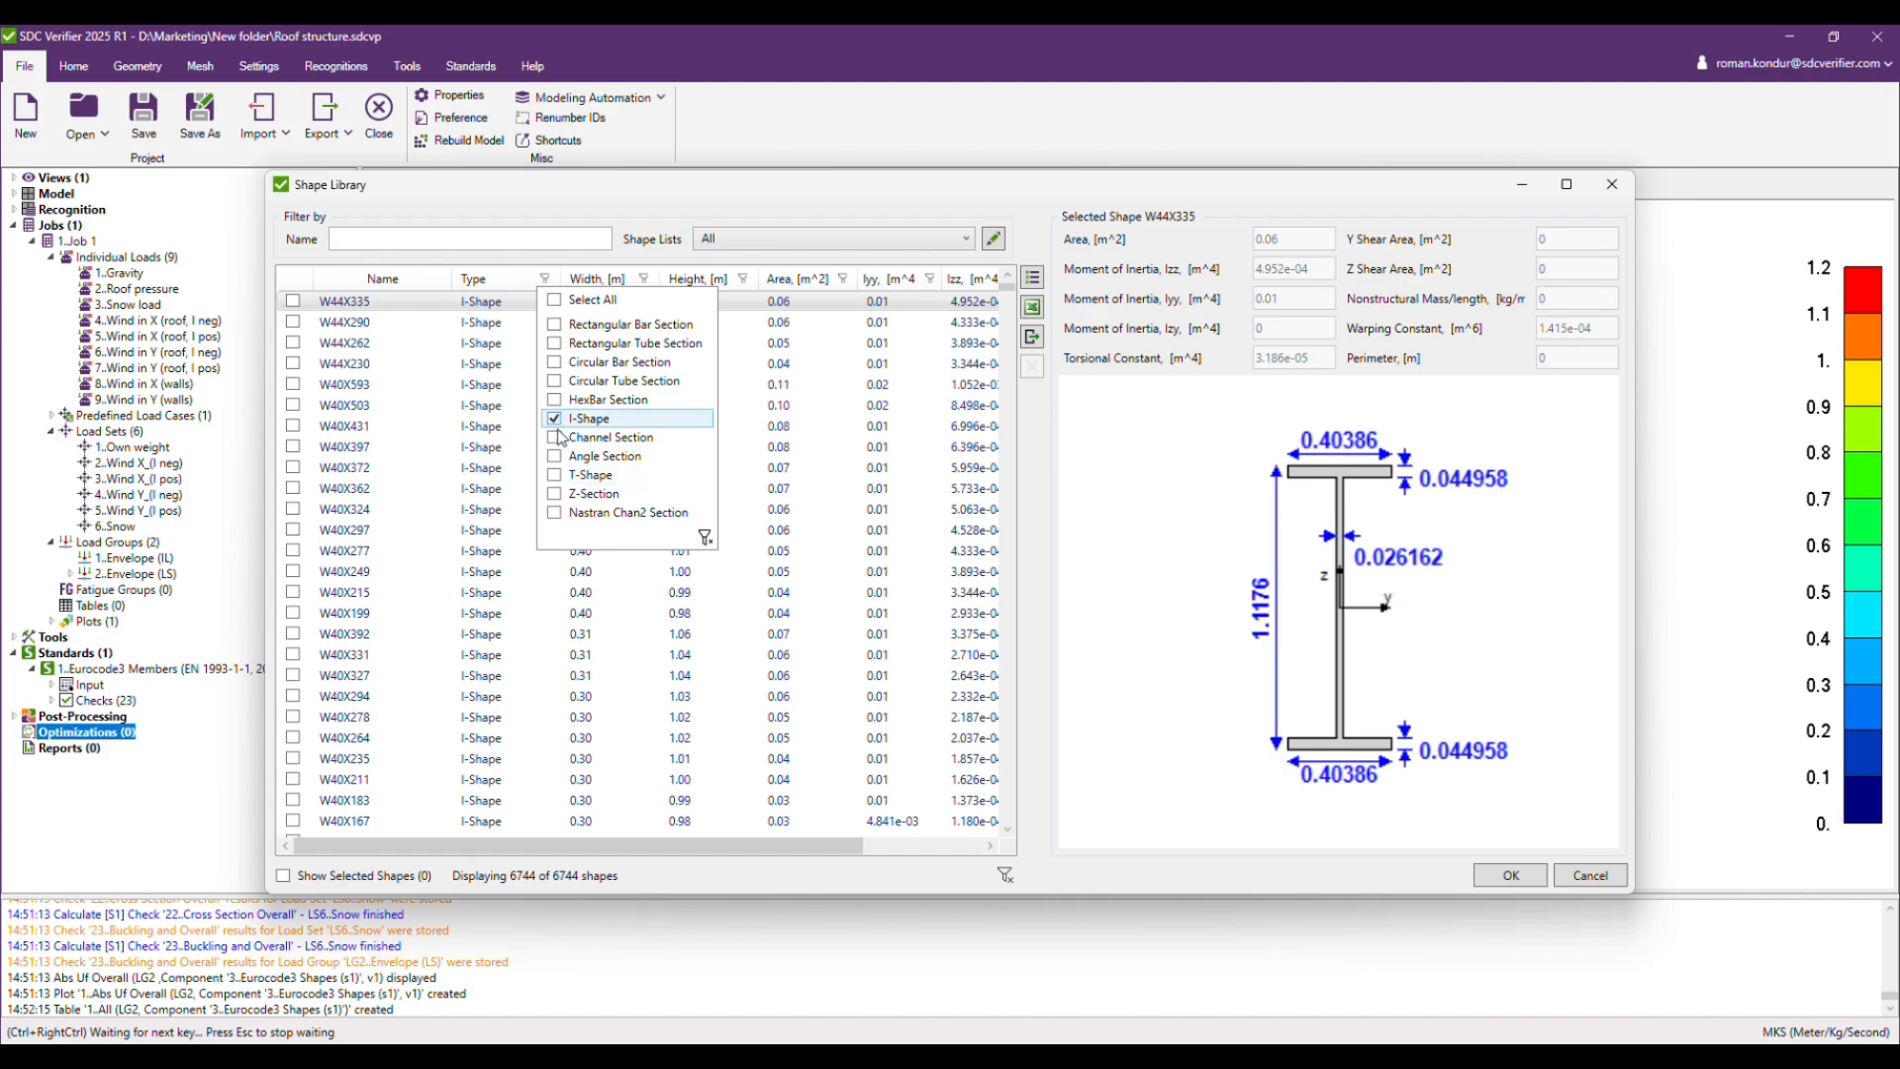
left_click(705, 537)
Filter the shapes by the name IPE 4, choose the first listed IPE 400, and accept the grouped variable for the IPE360 beams.
left_click(379, 240)
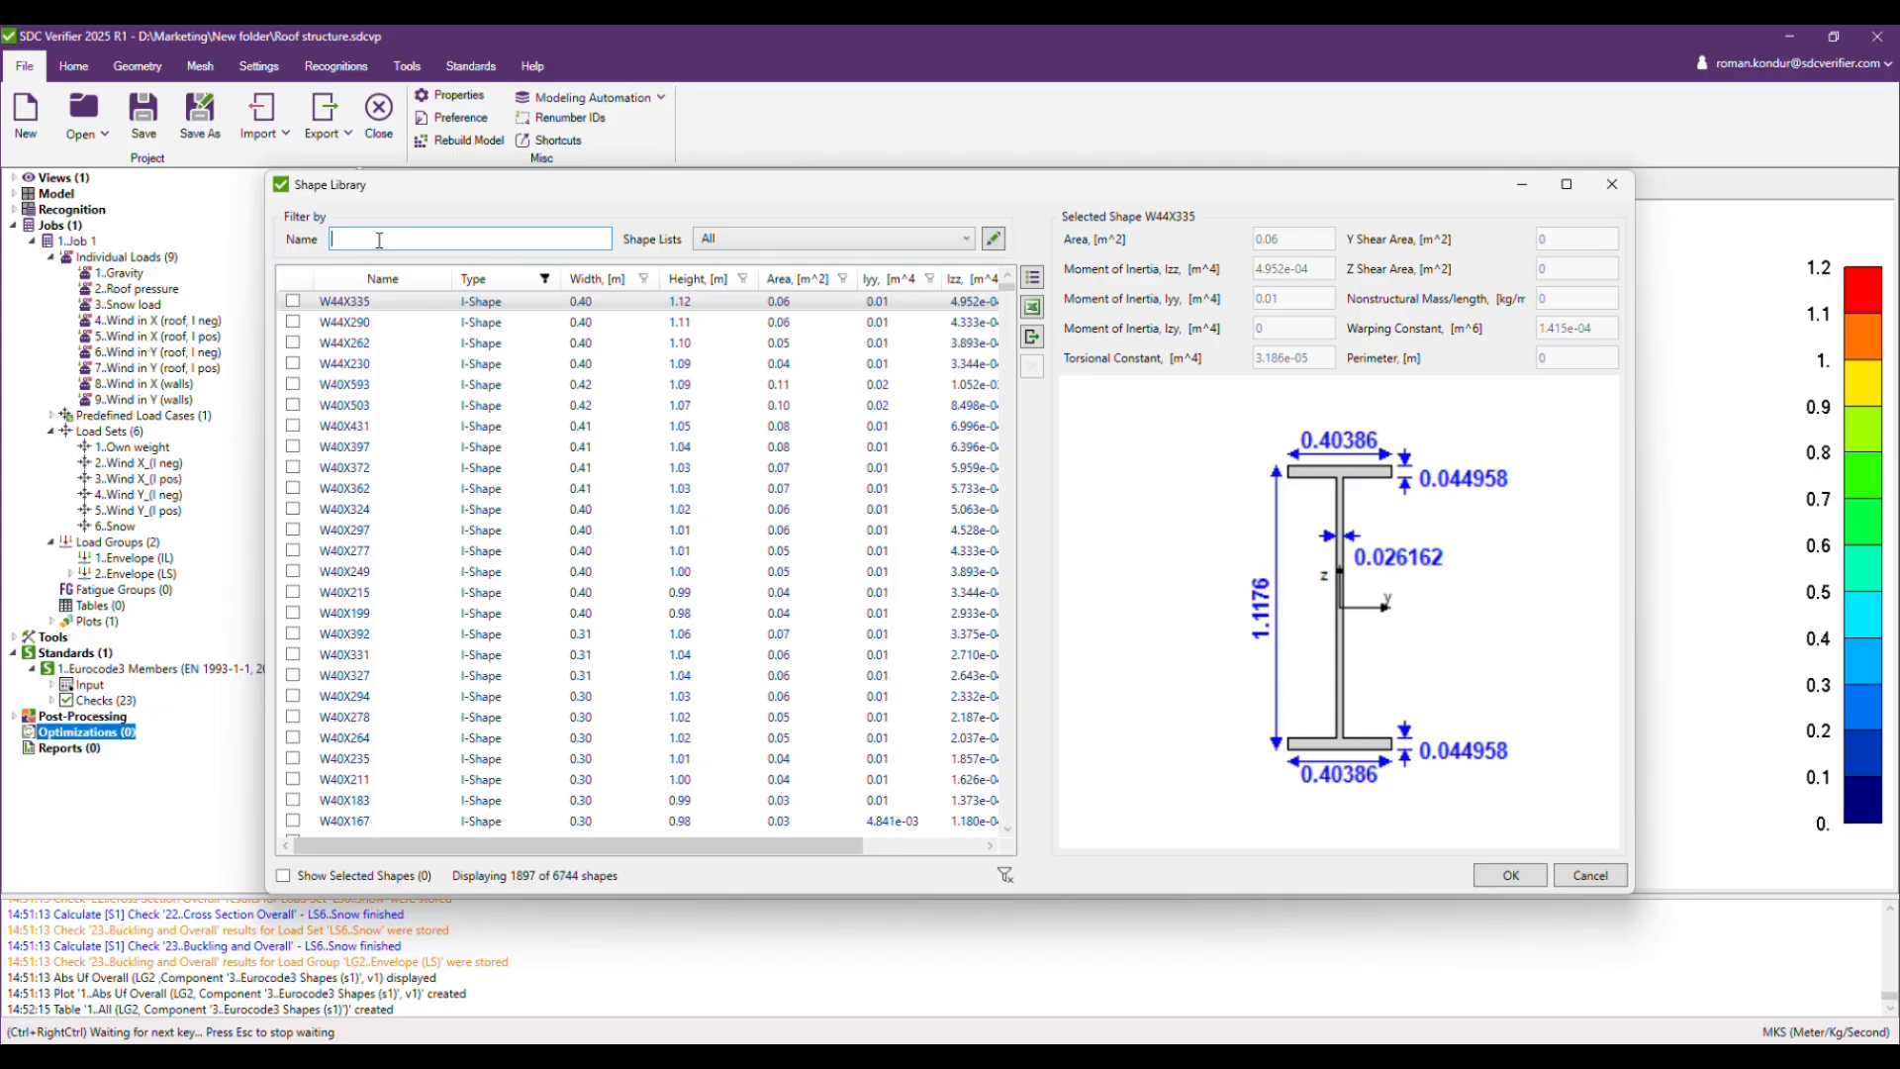
type("IP")
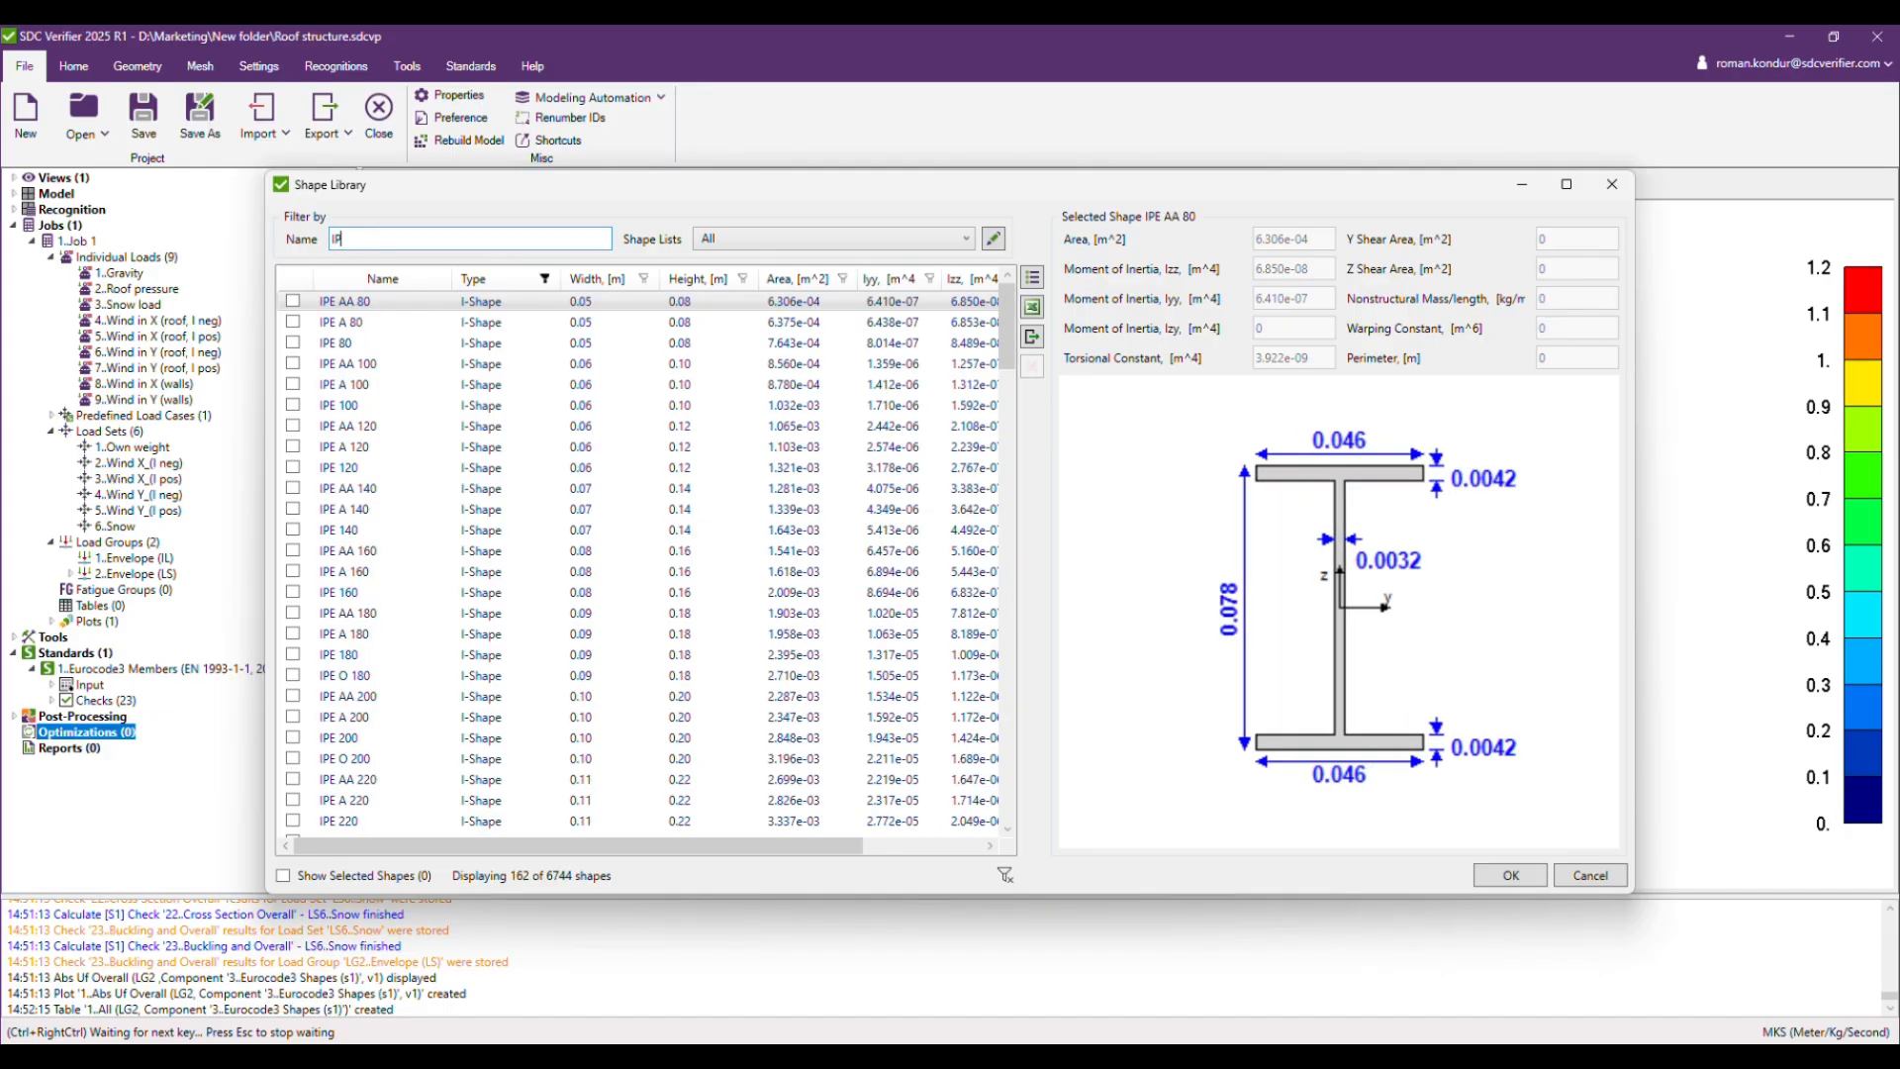
type("E 4")
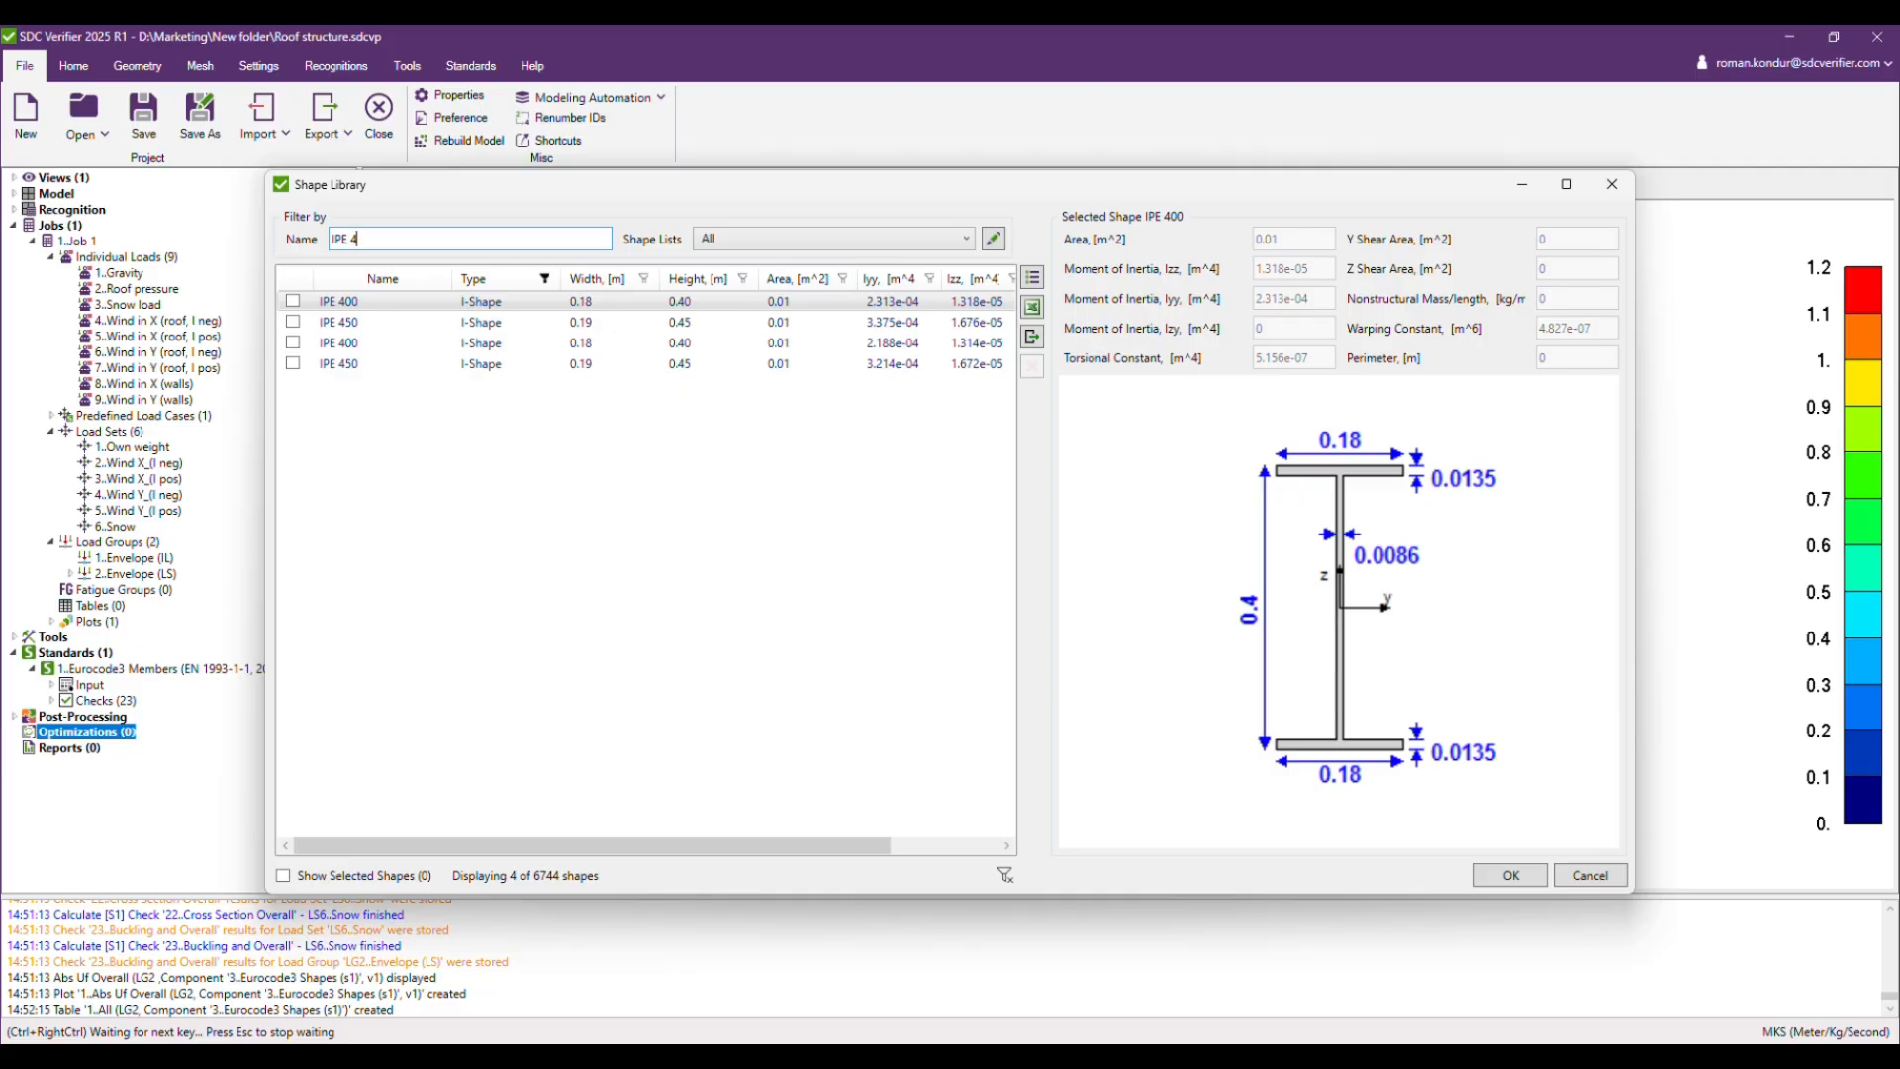
left_click(292, 302)
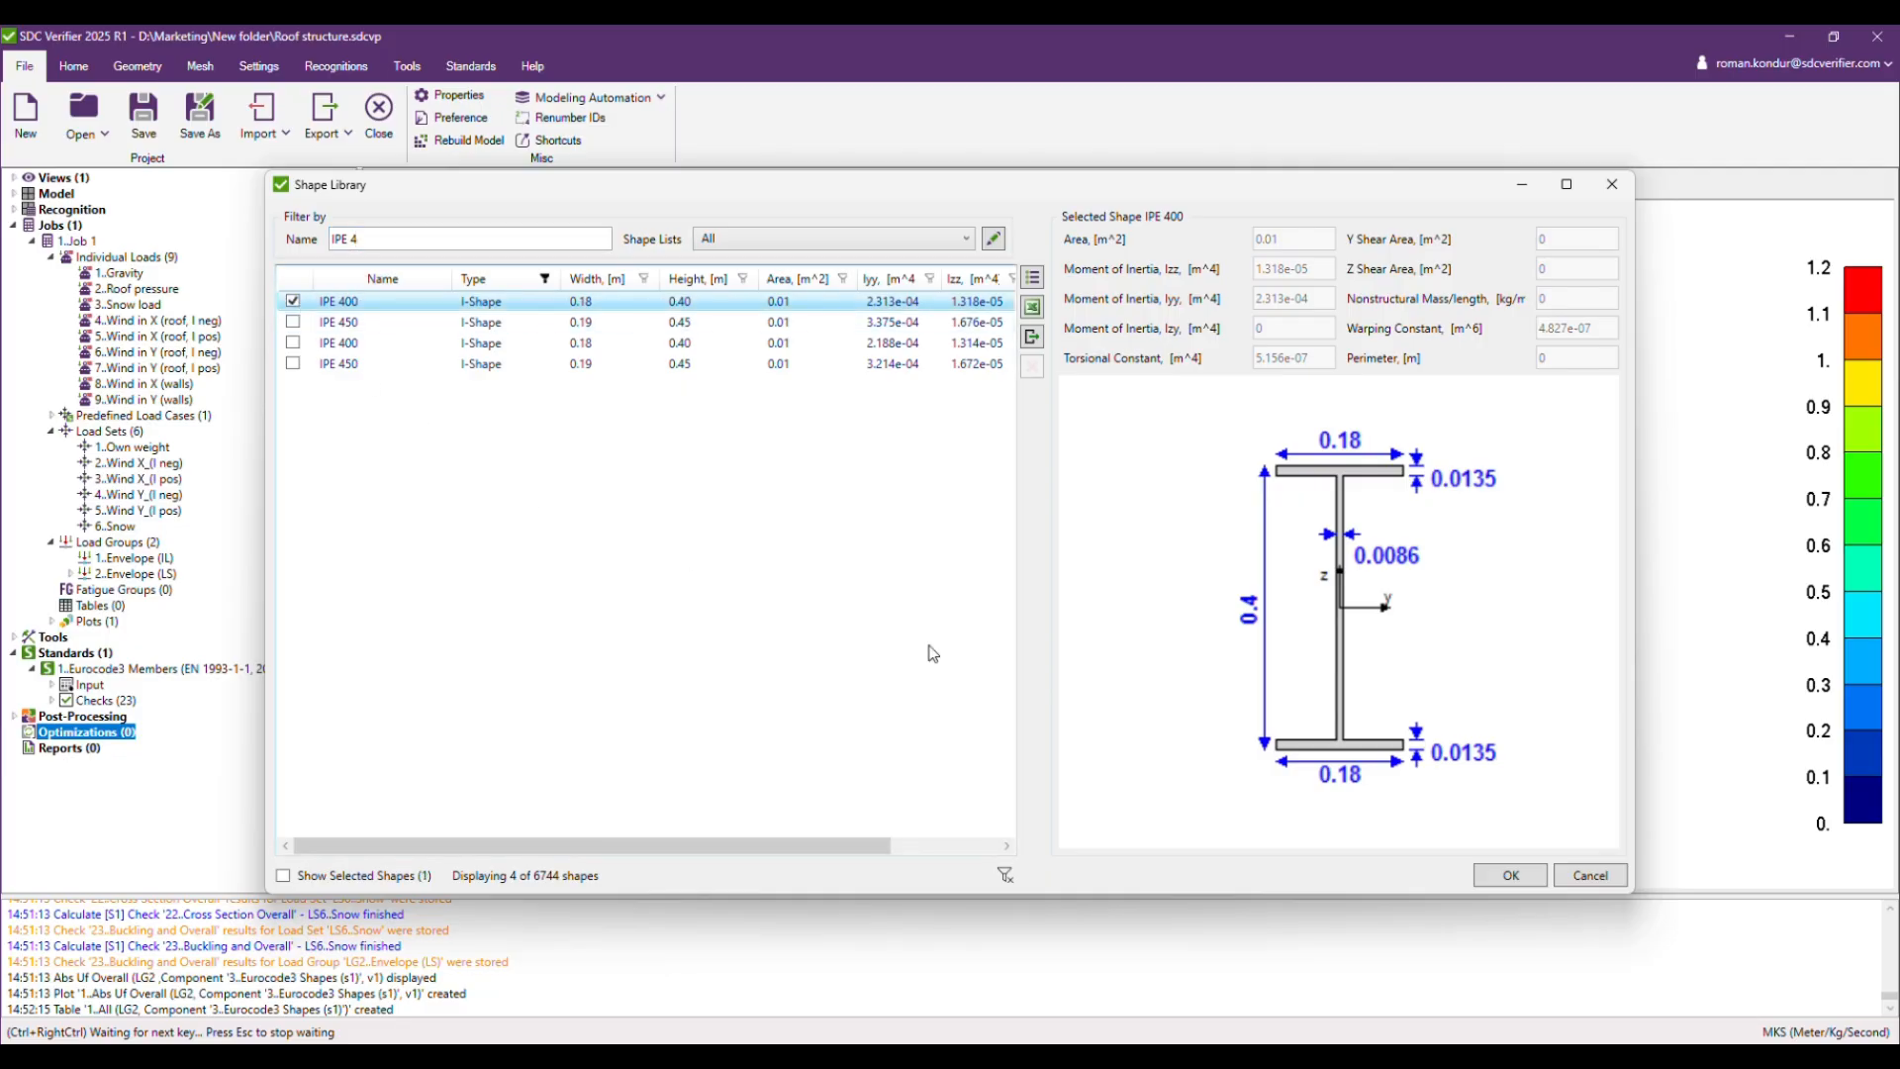
left_click(1500, 877)
left_click(1344, 769)
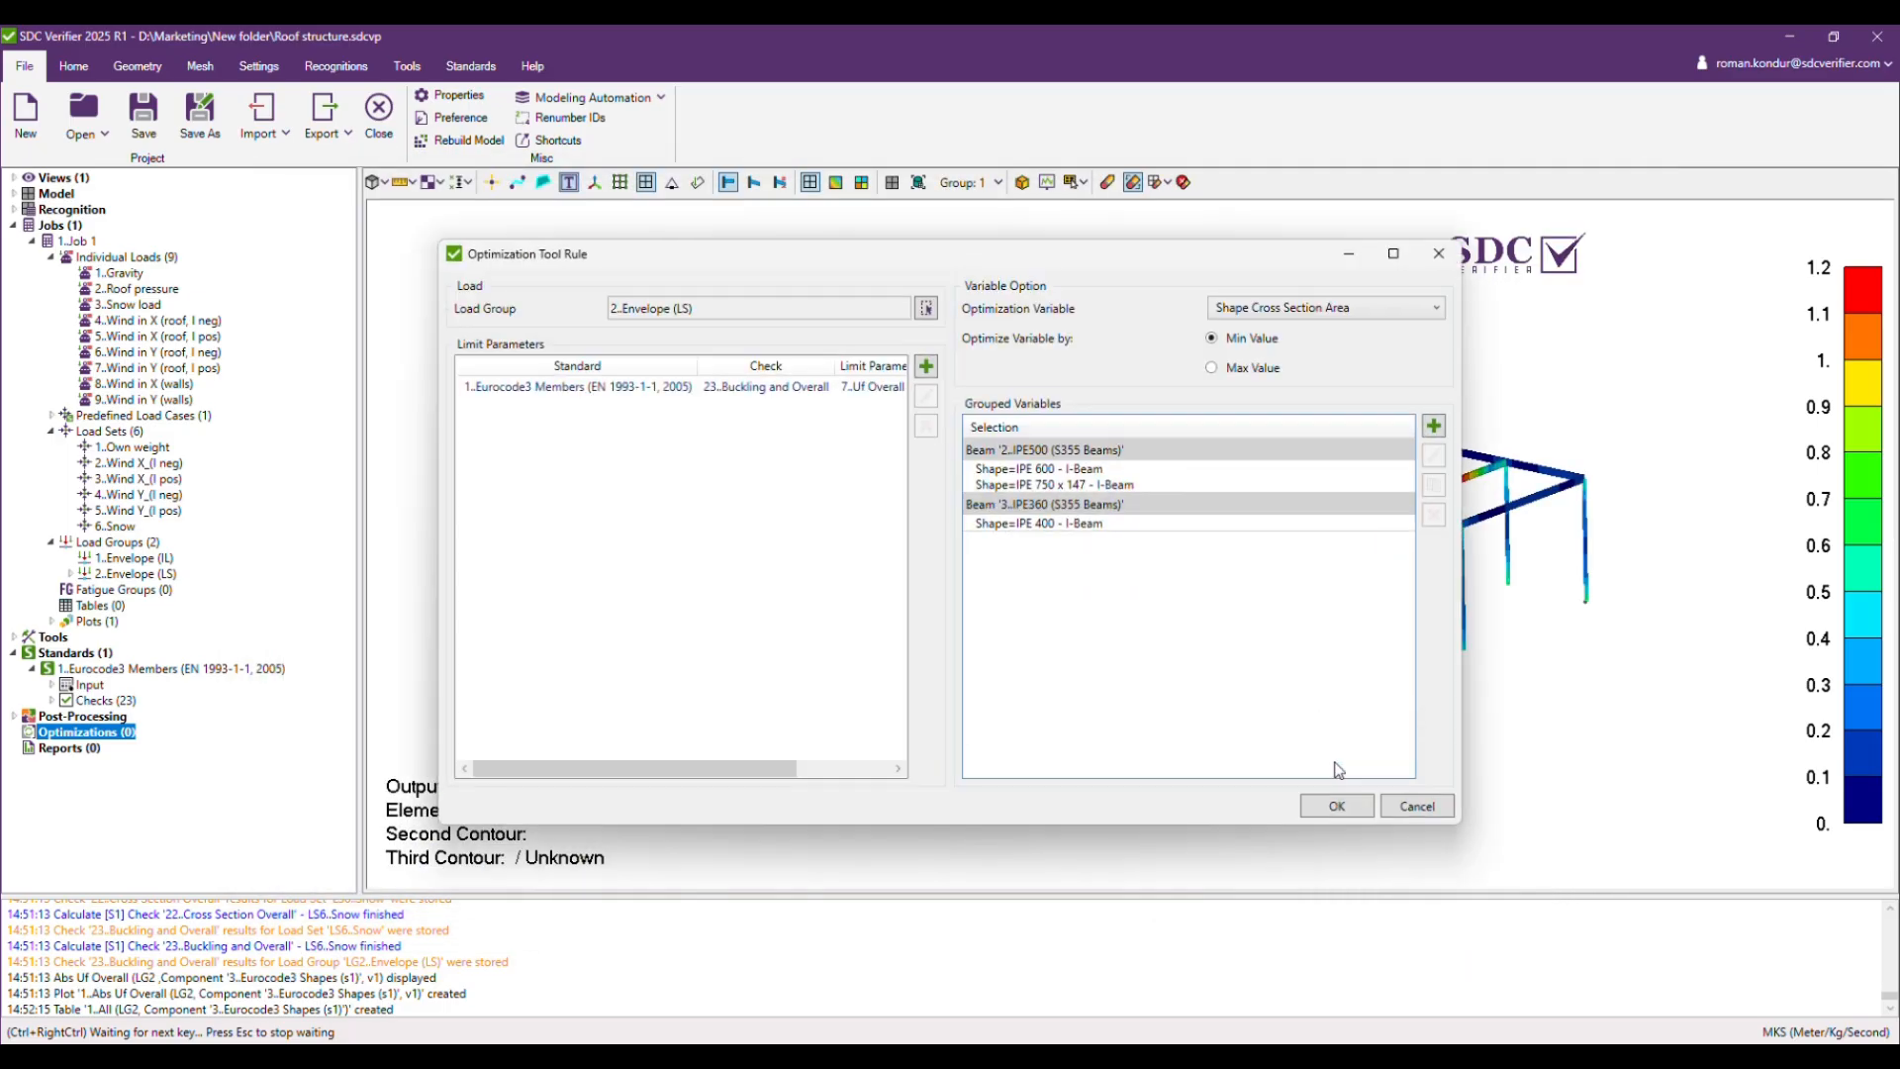
Accept the optimization rule with its two grouped variables and calculate Optimization 1.
left_click_drag(985, 259, 1001, 262)
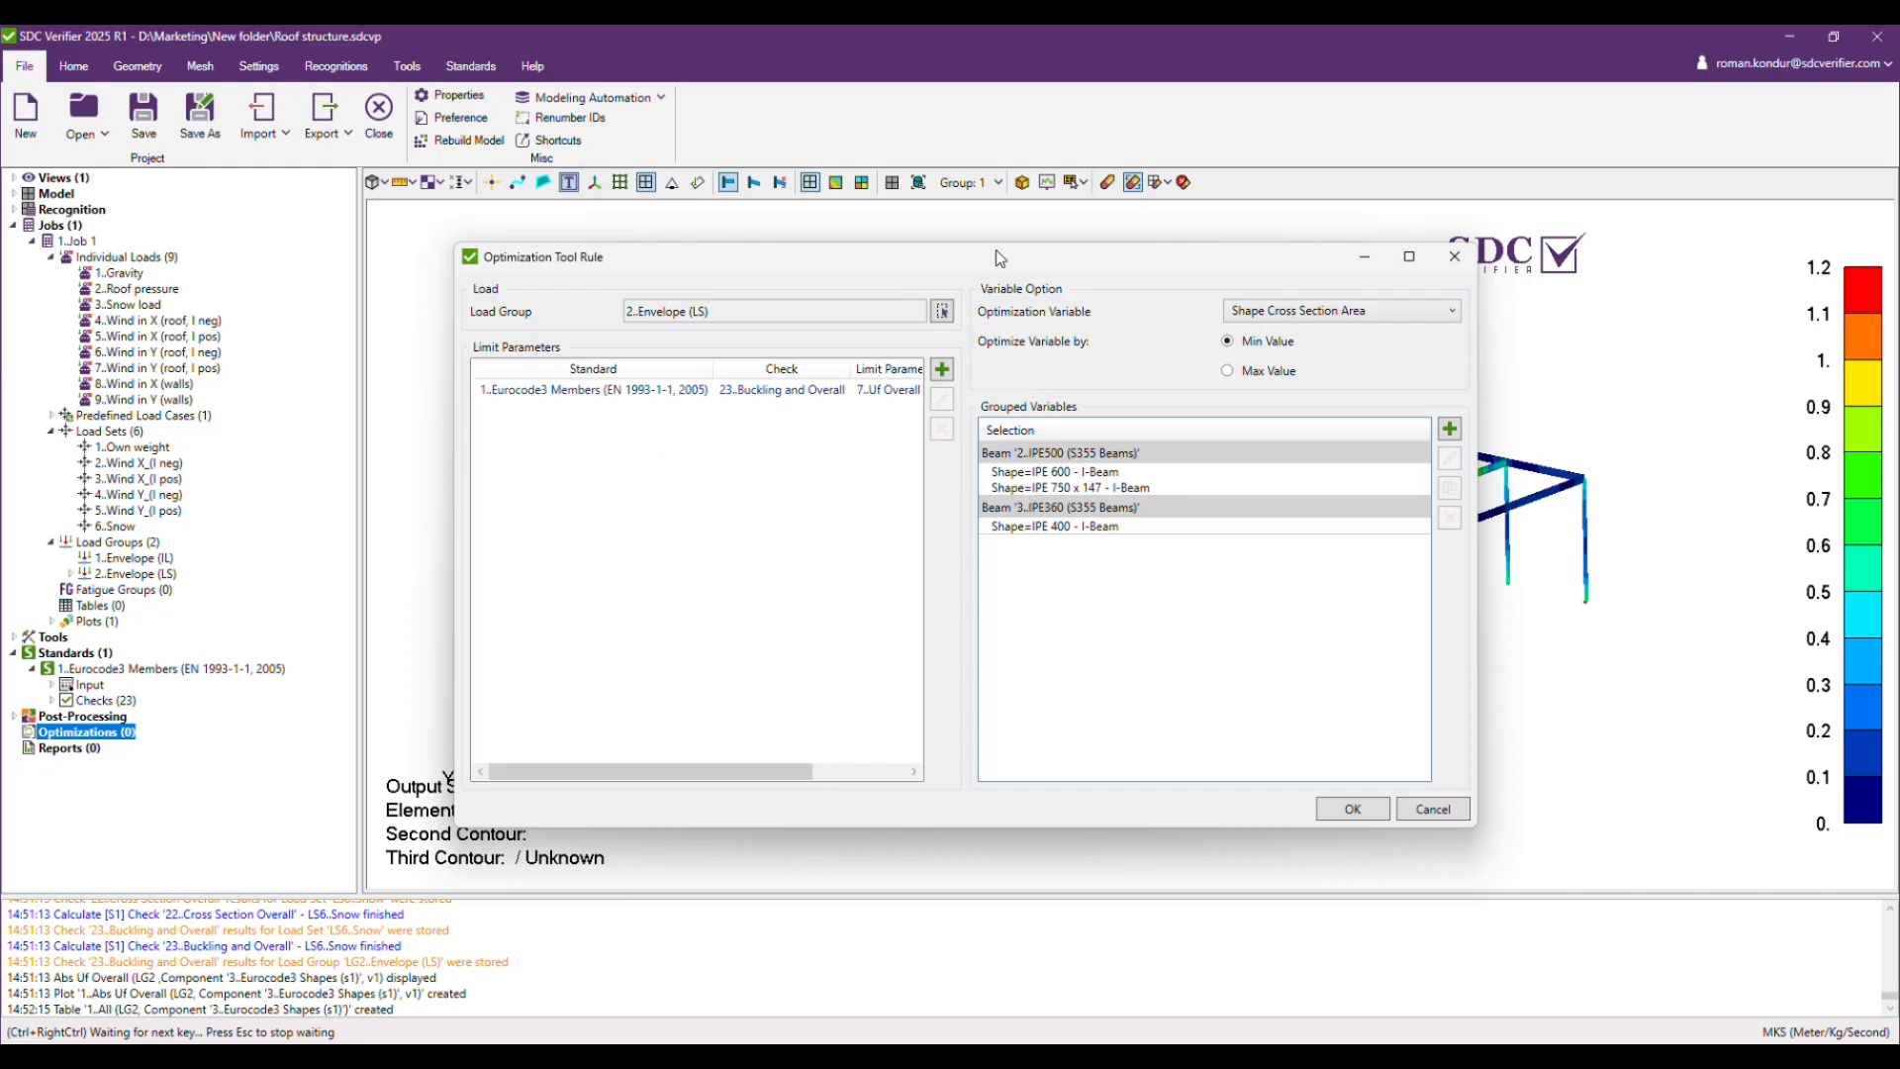
left_click(1351, 813)
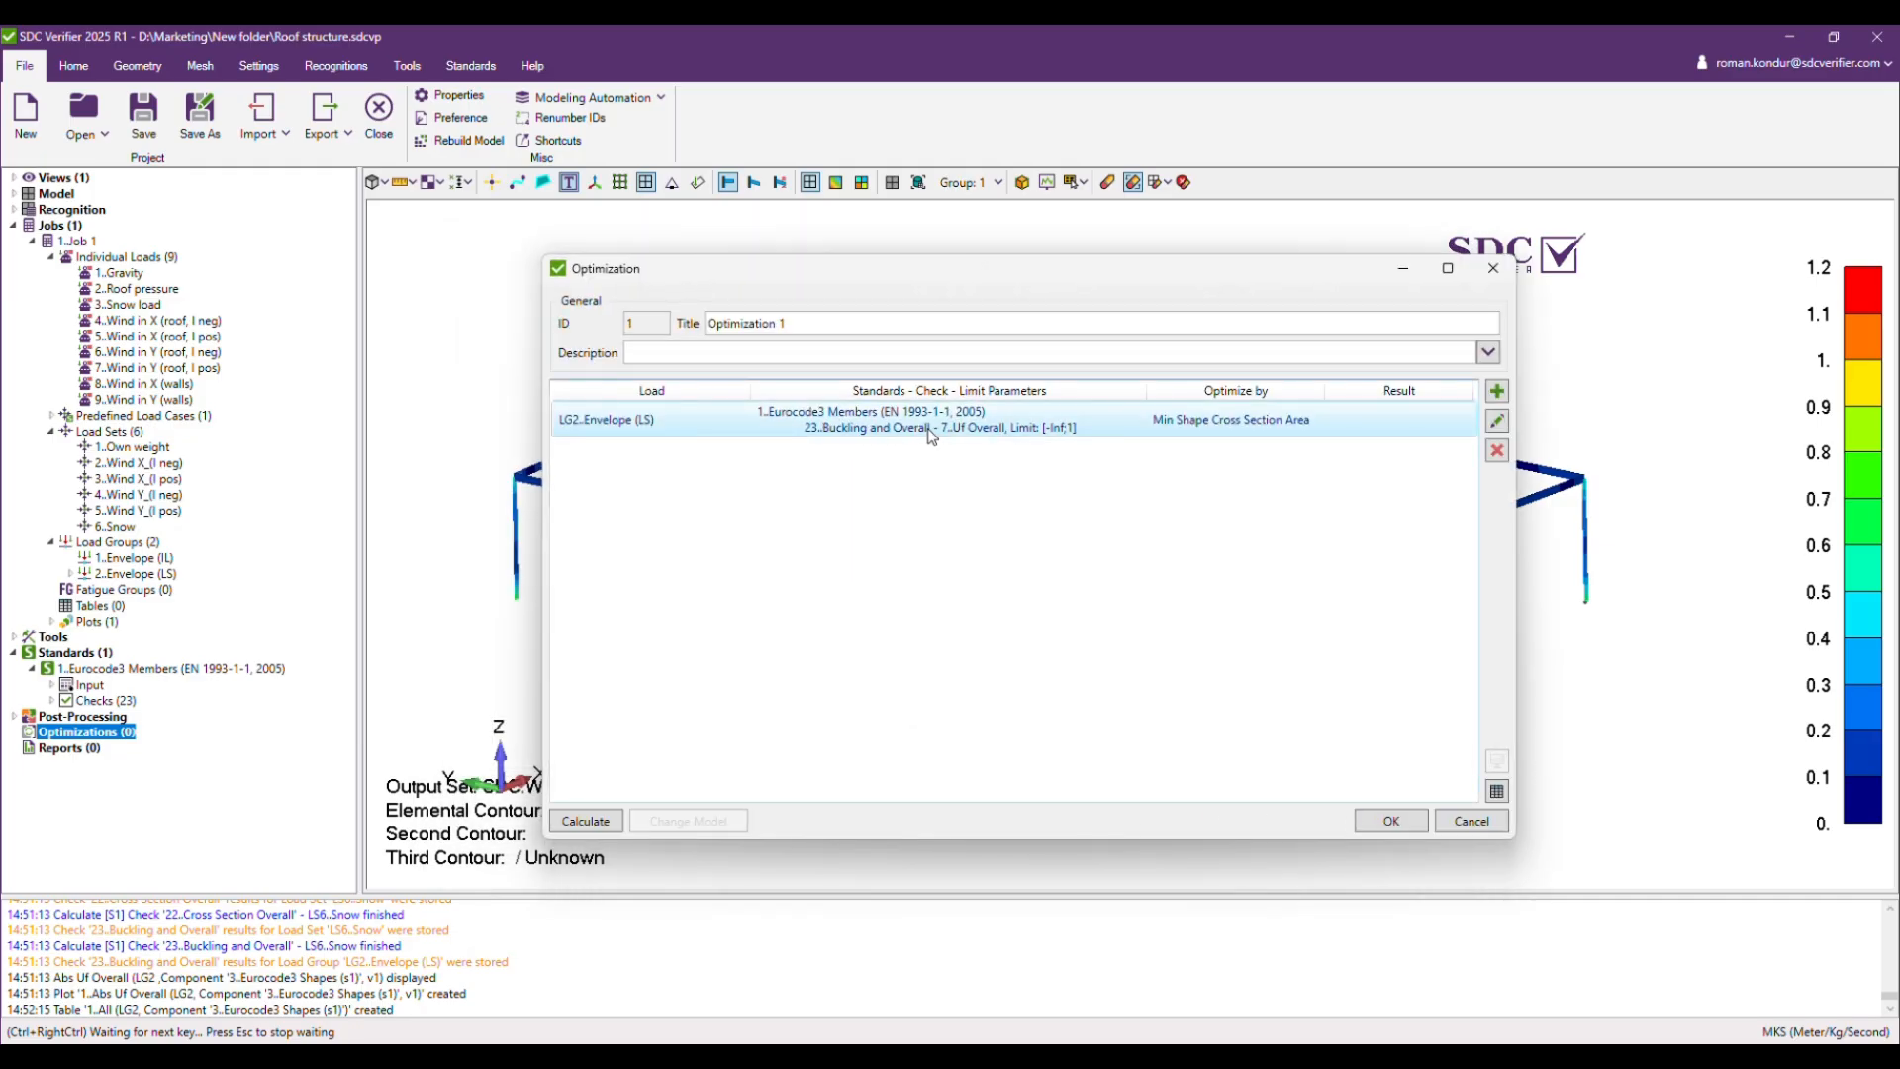
left_click(595, 828)
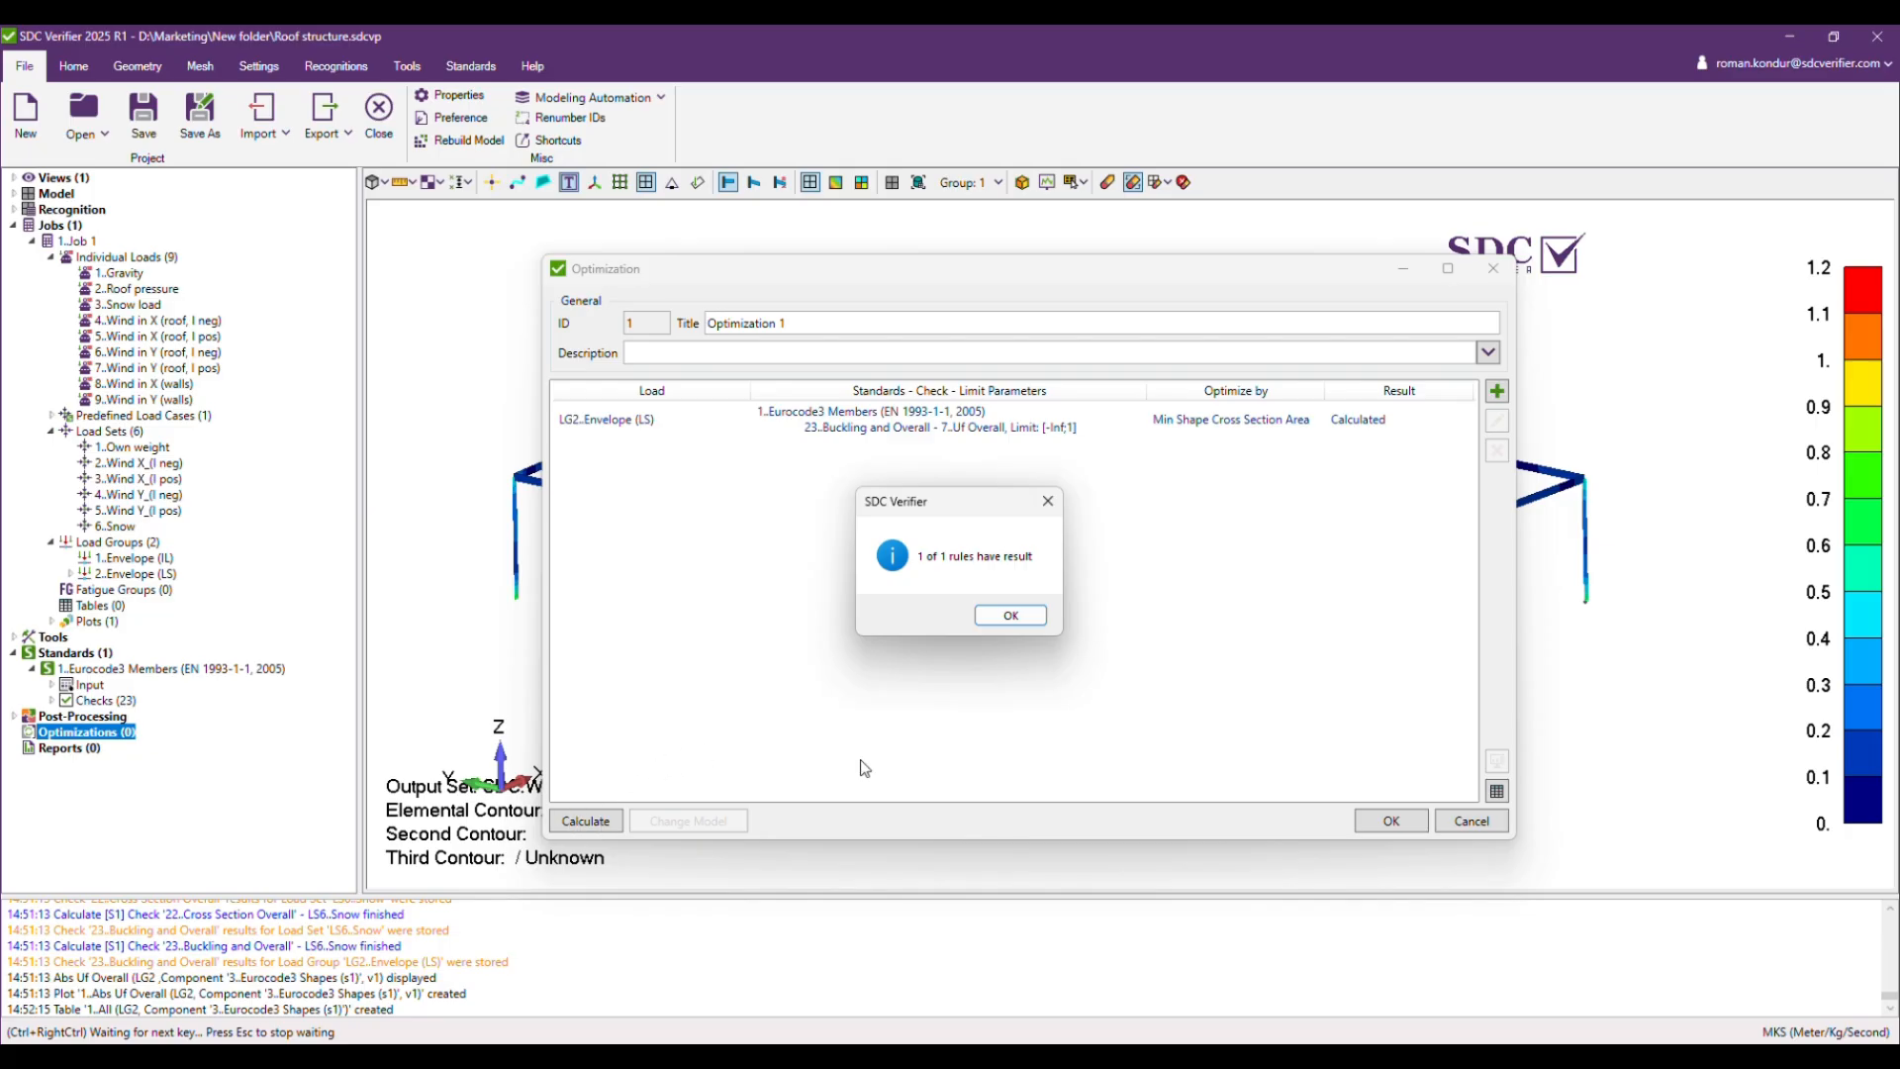
left_click(1020, 615)
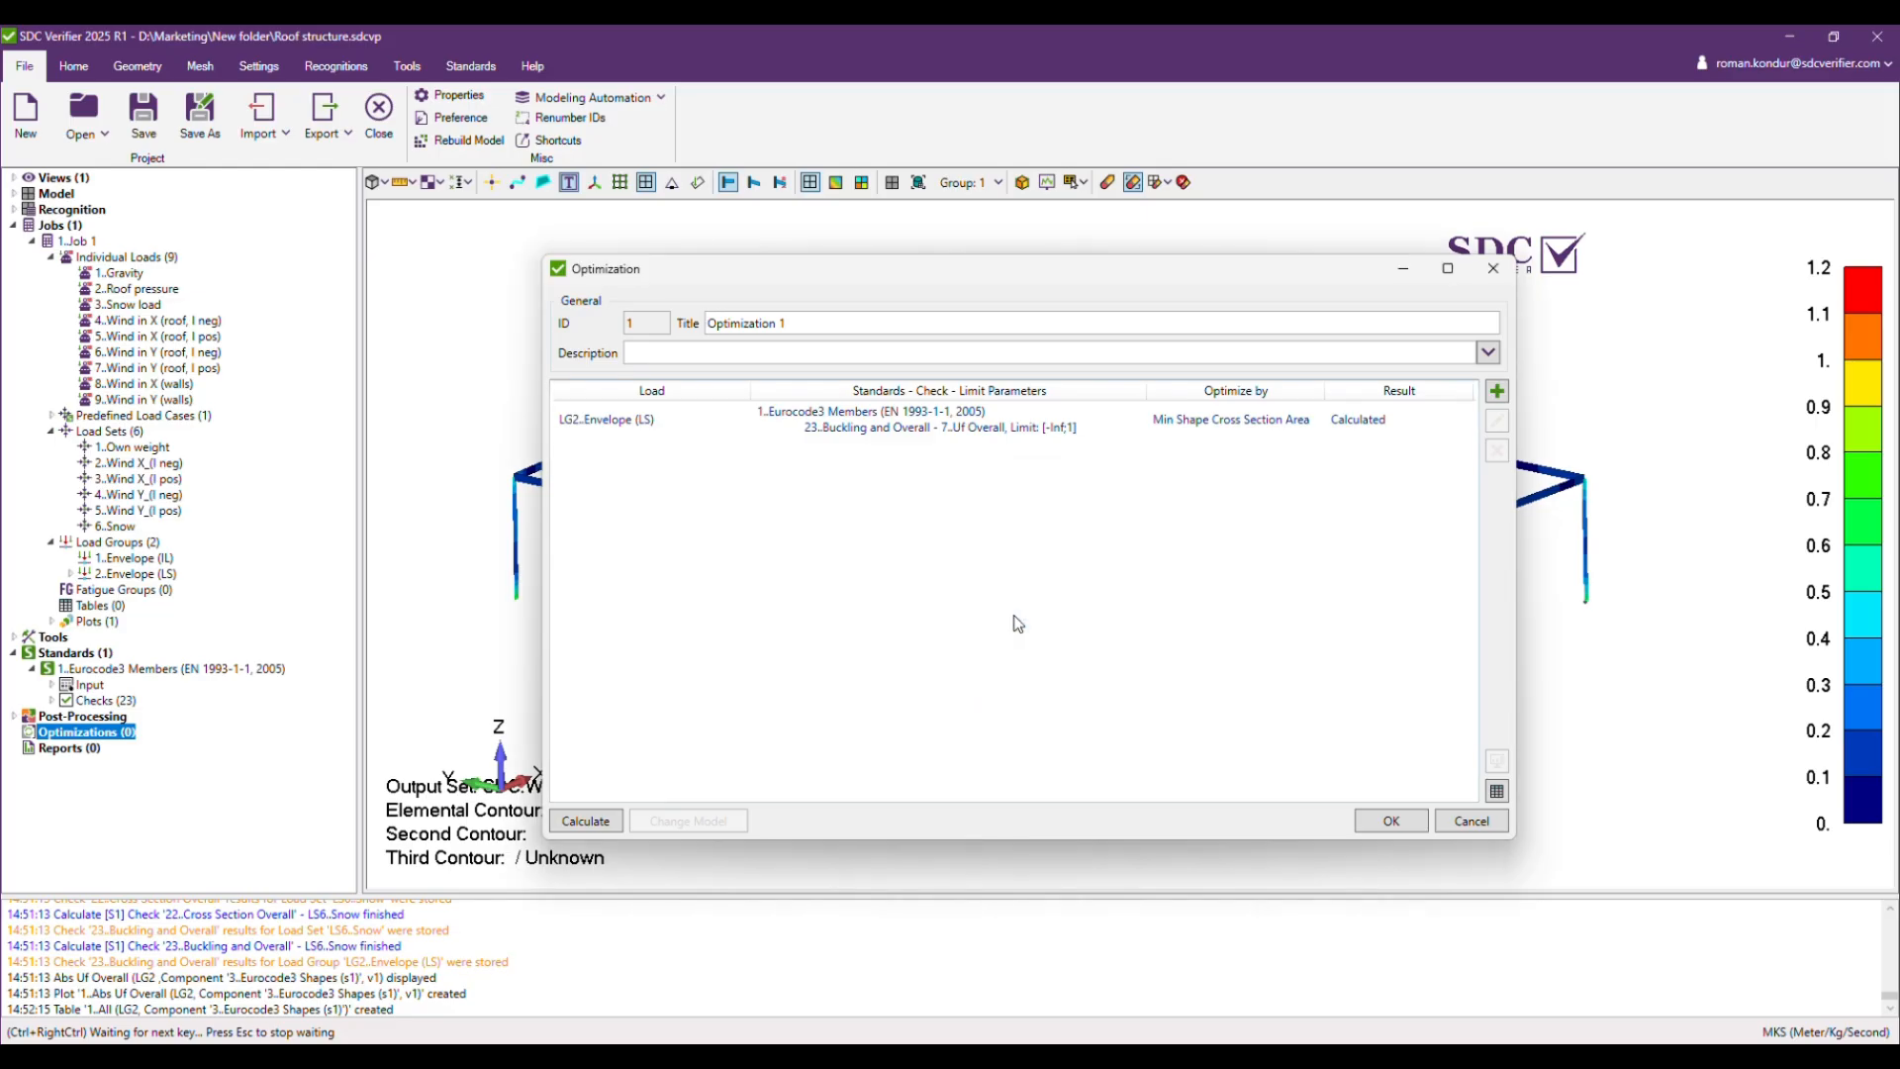
Review the table of all results for the calculated LG2..Envelope (LS) rule, comparing the candidate shapes' overall buckling utilization.
left_click(1004, 427)
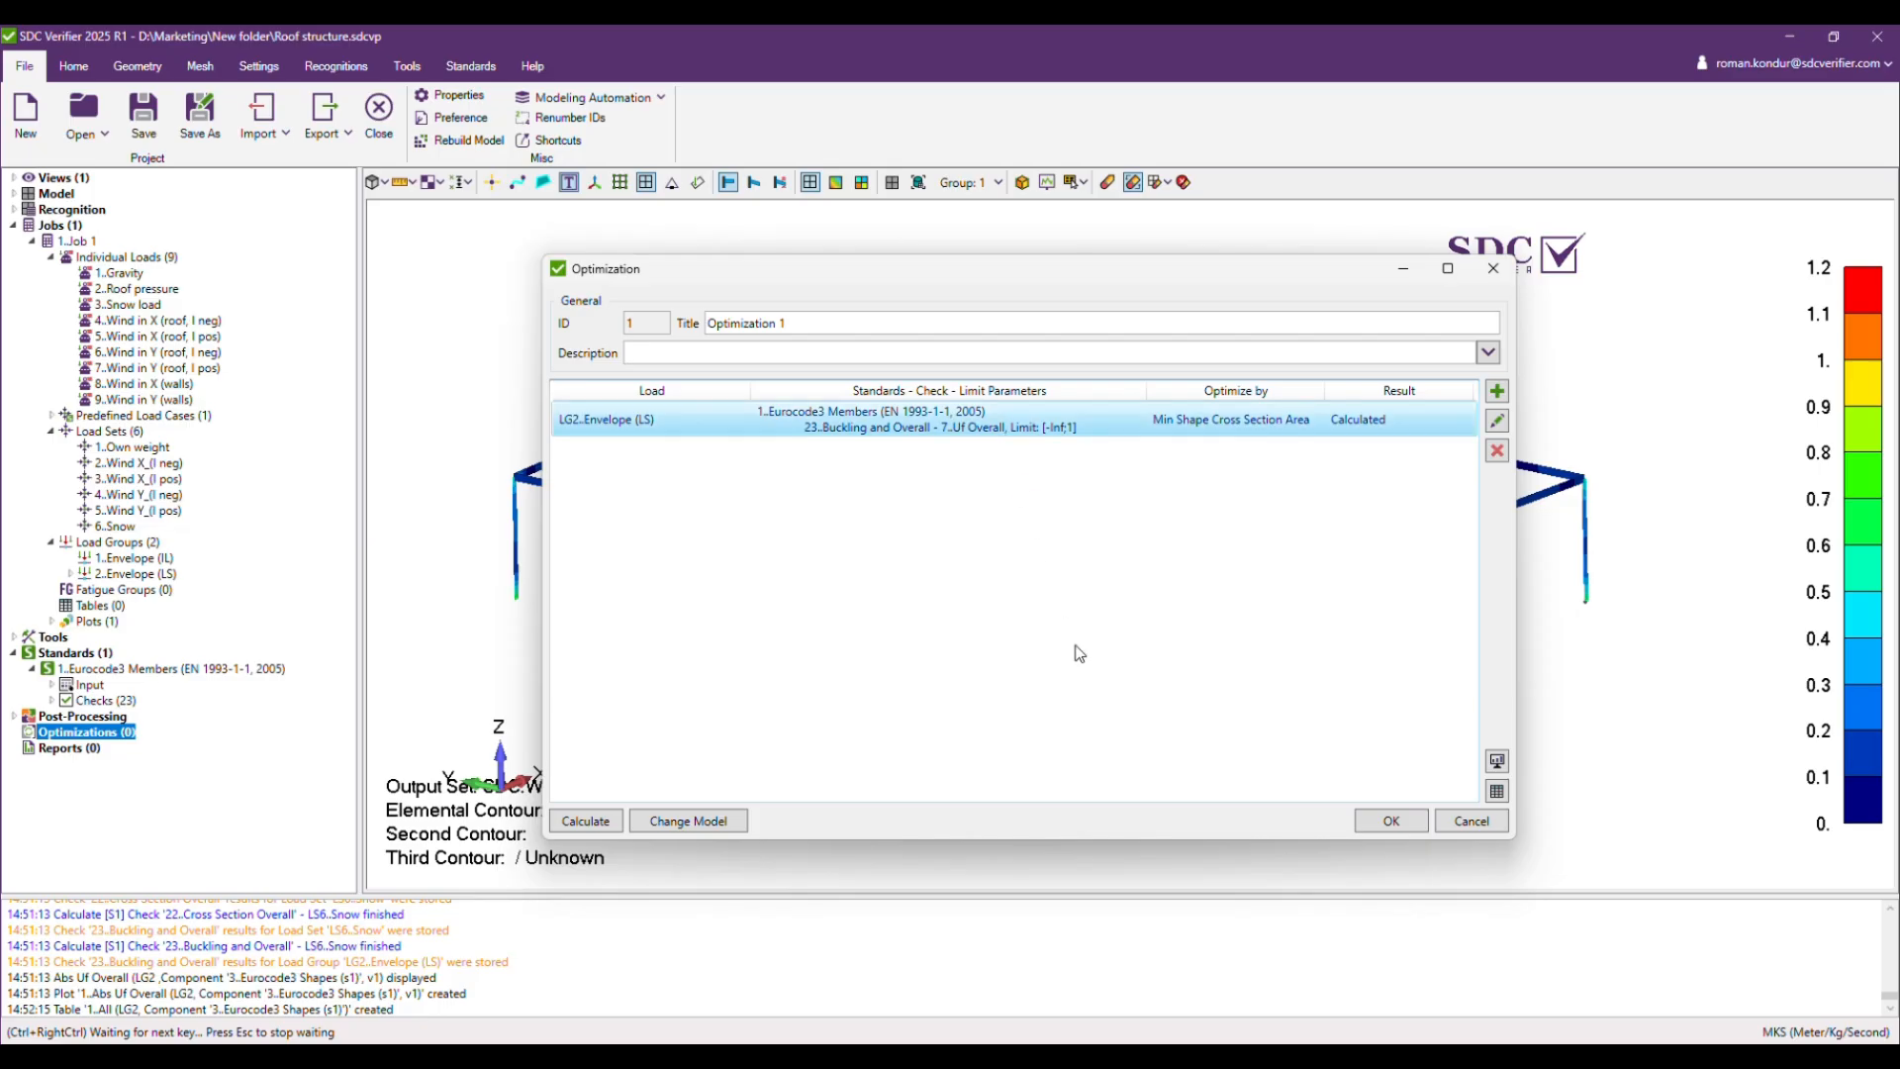
left_click(1498, 791)
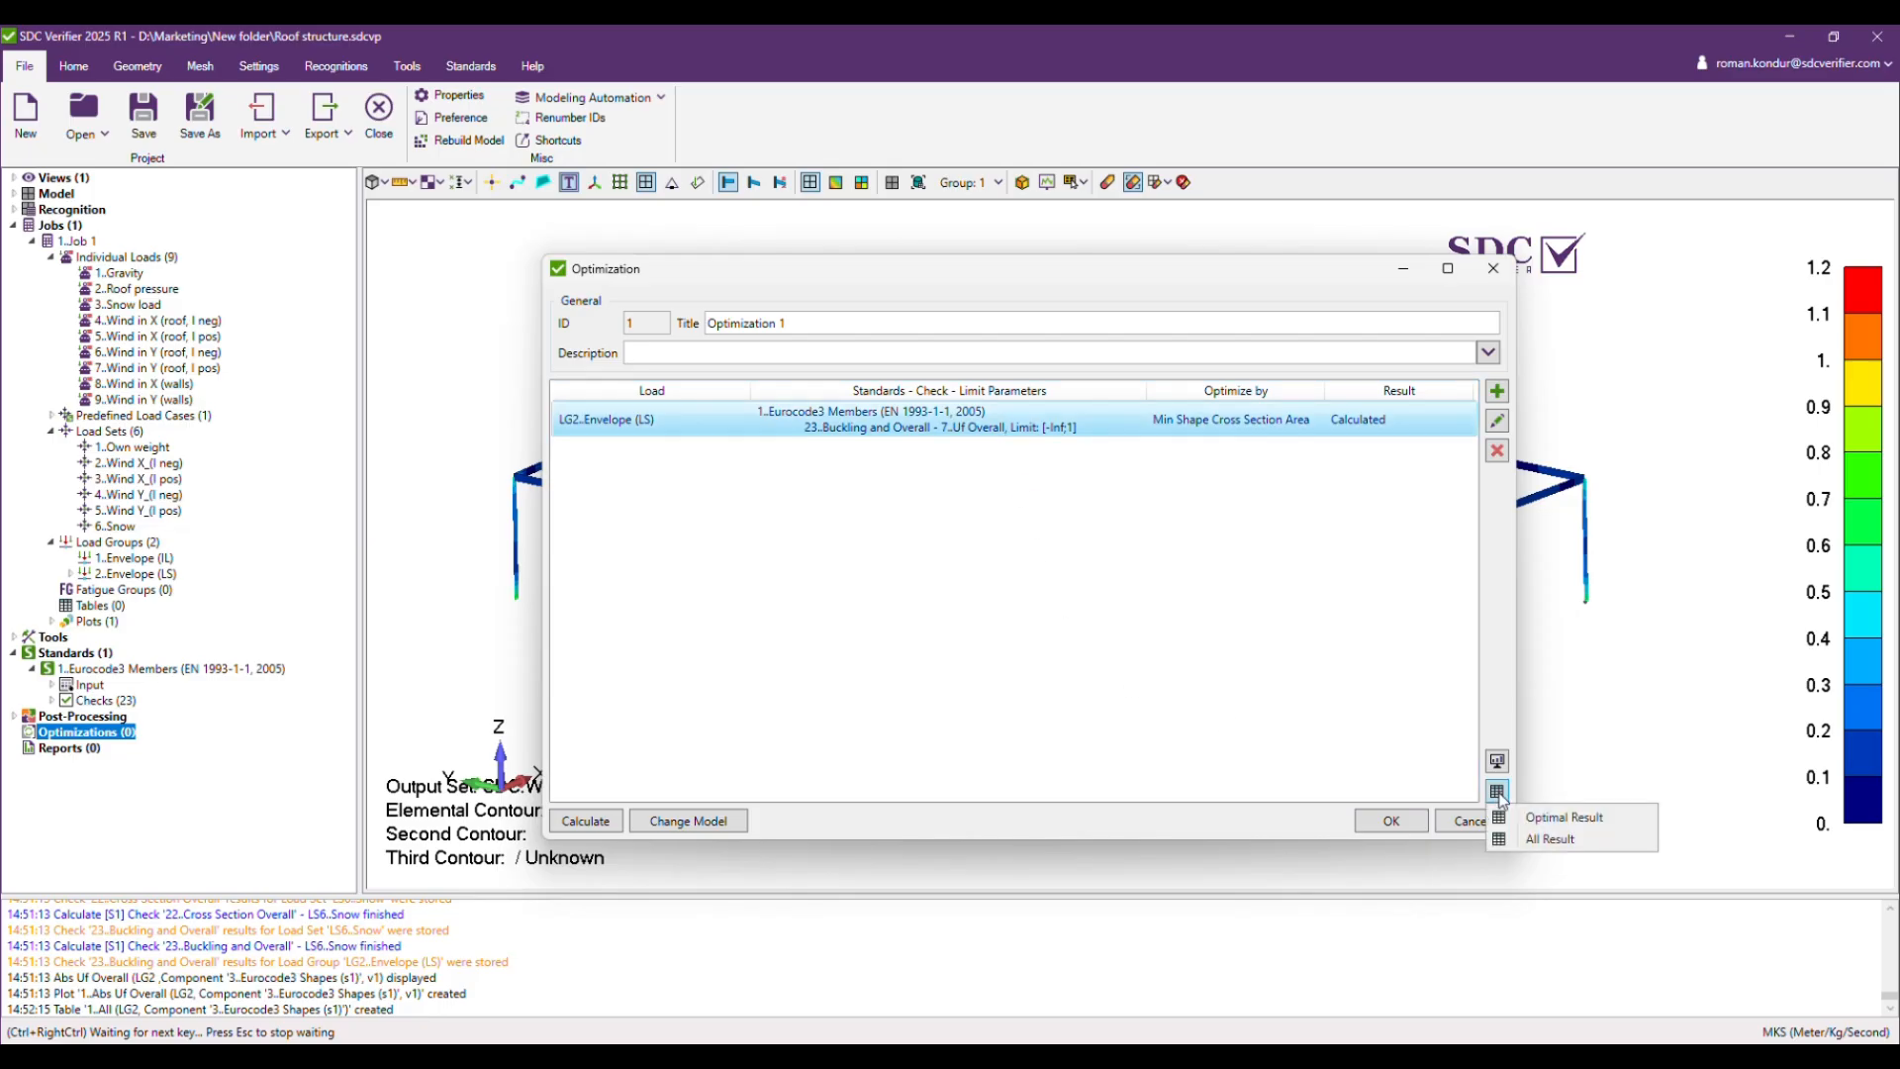
left_click(1541, 841)
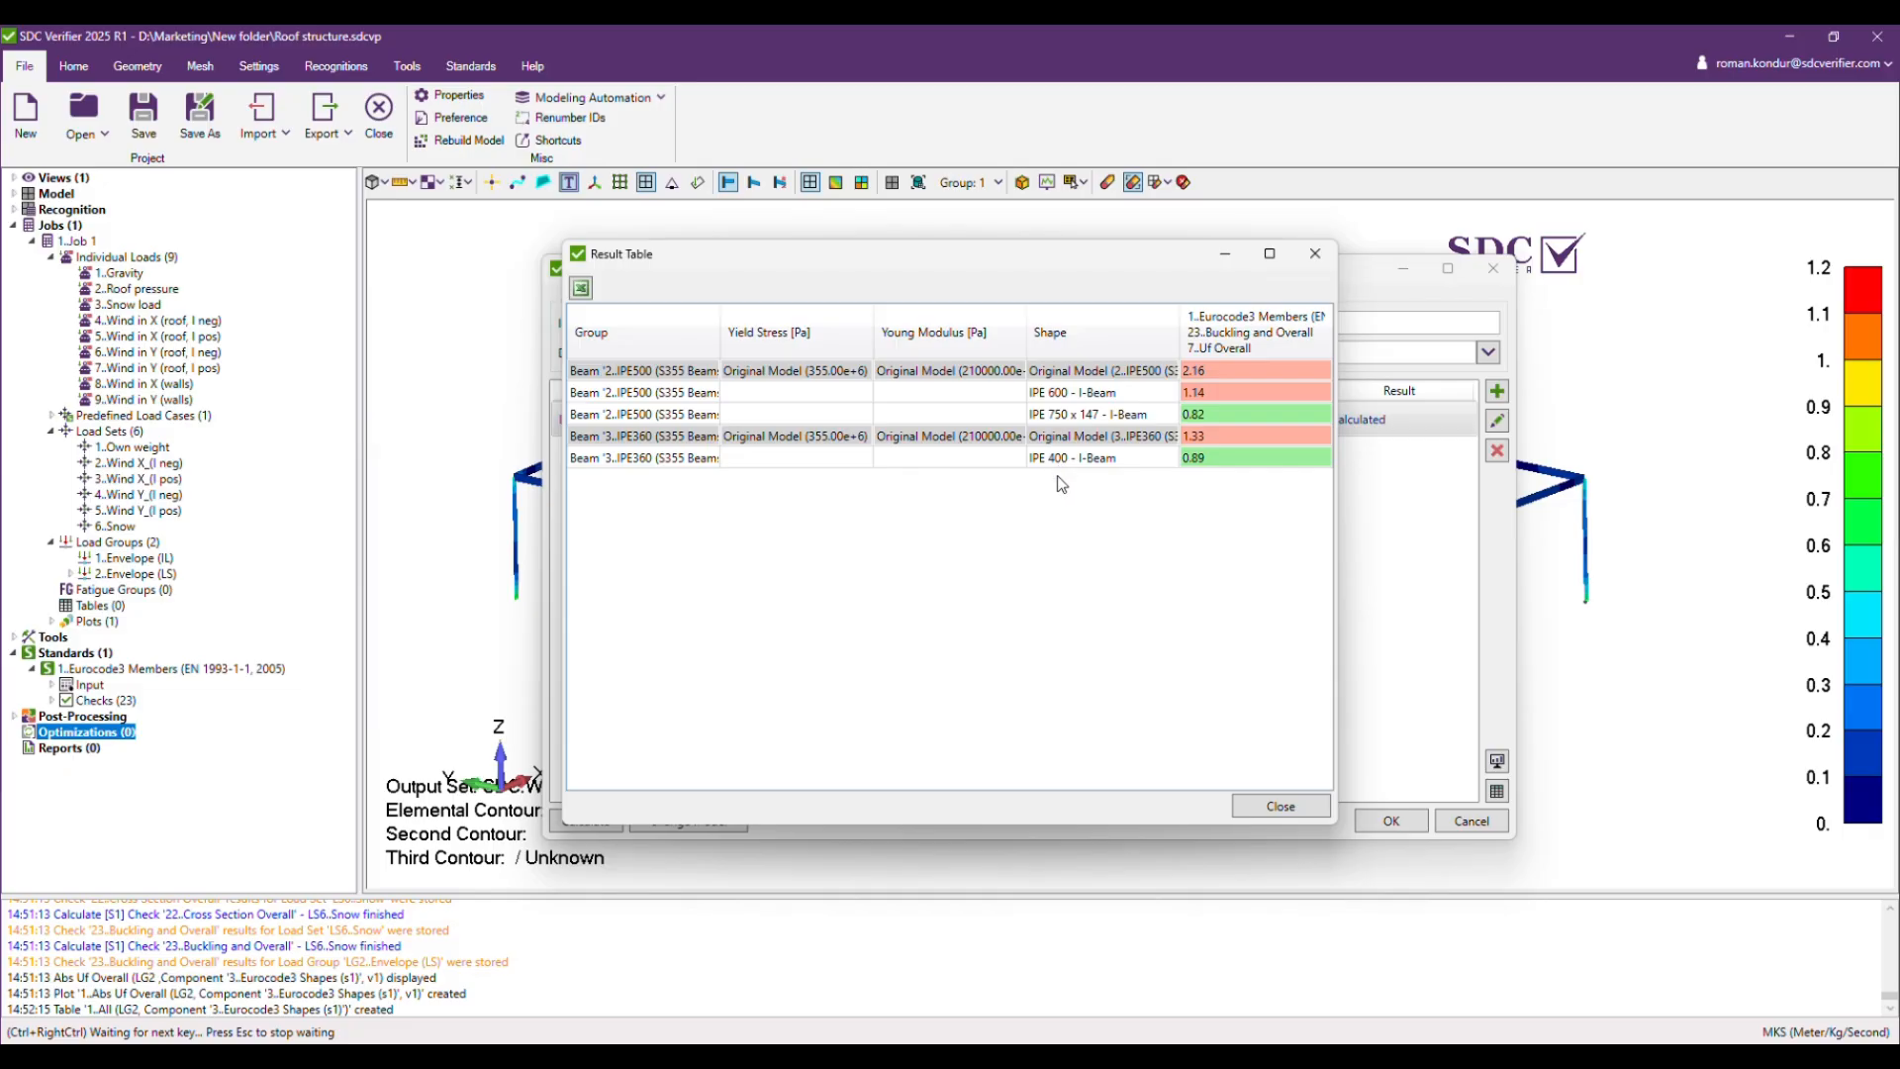
left_click(1278, 810)
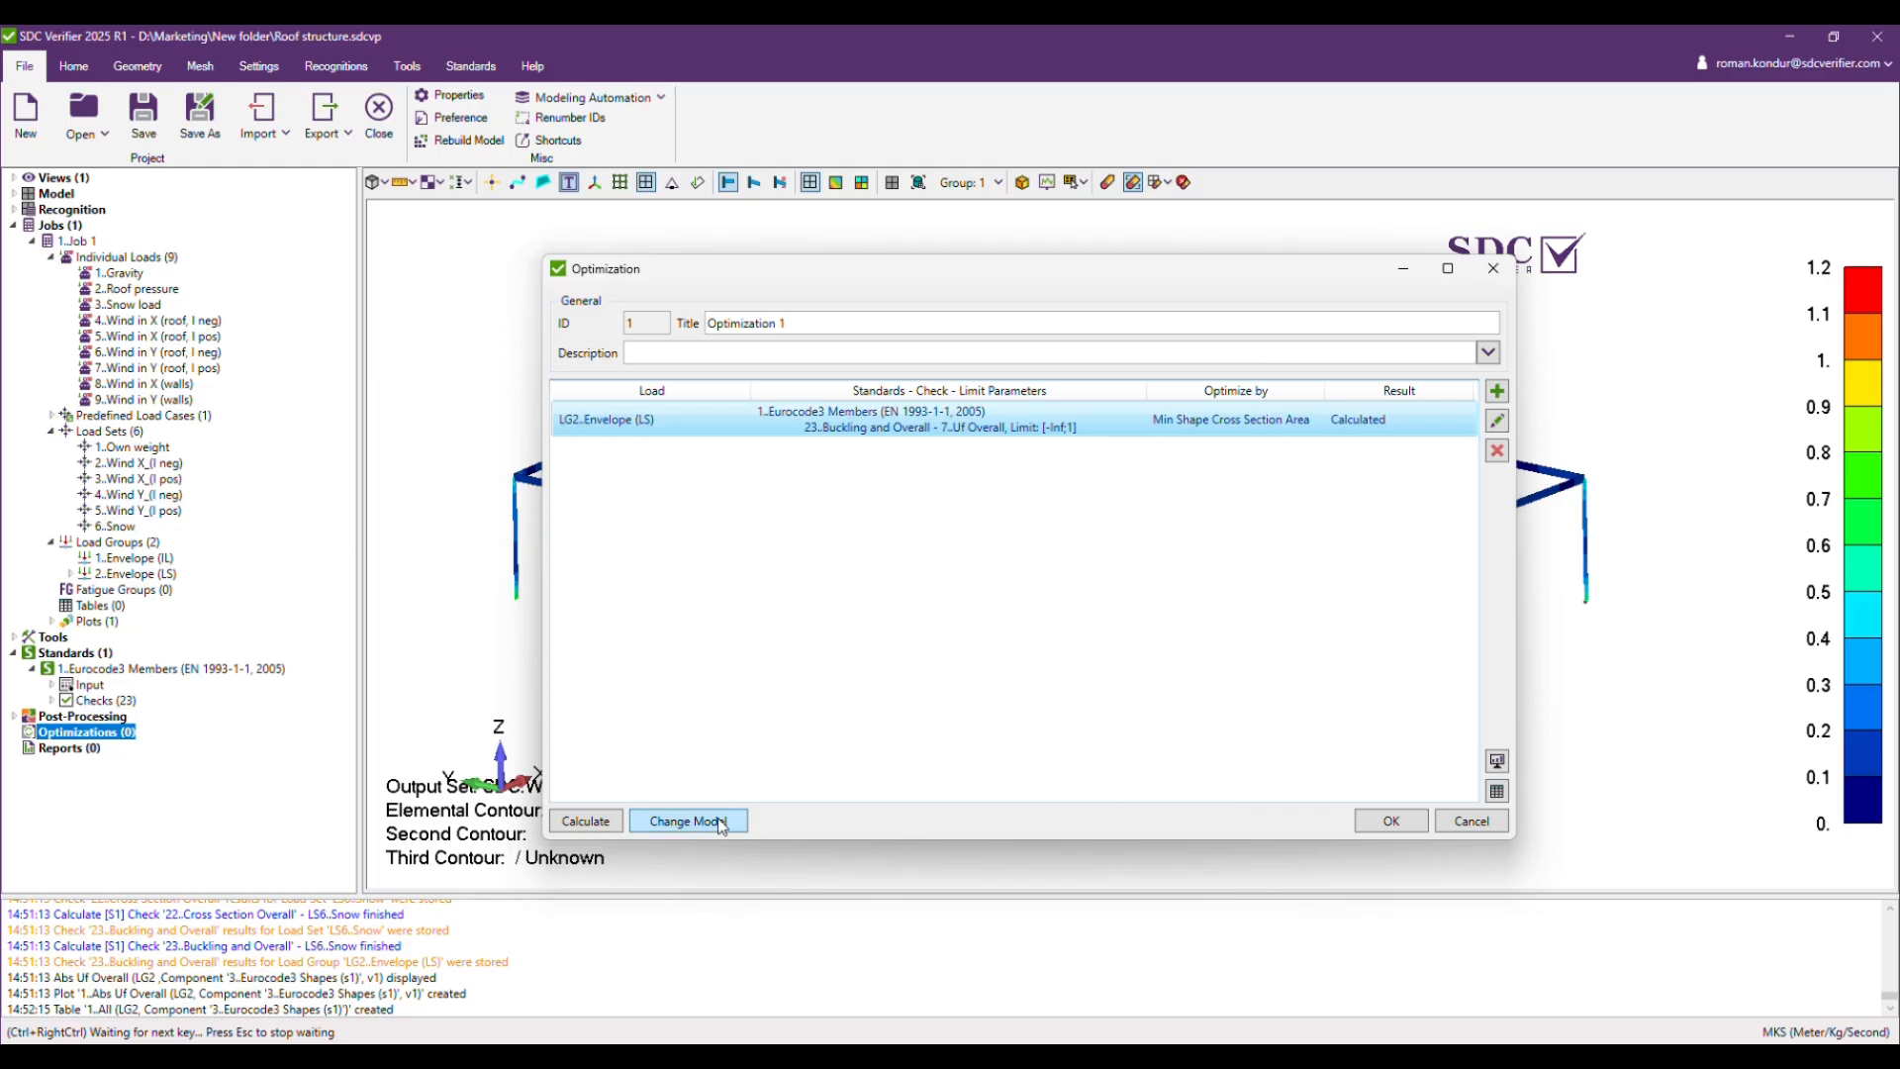
Apply the optimal shapes to the model, agreeing to add the new beam properties, and save Optimization 1.
left_click(672, 825)
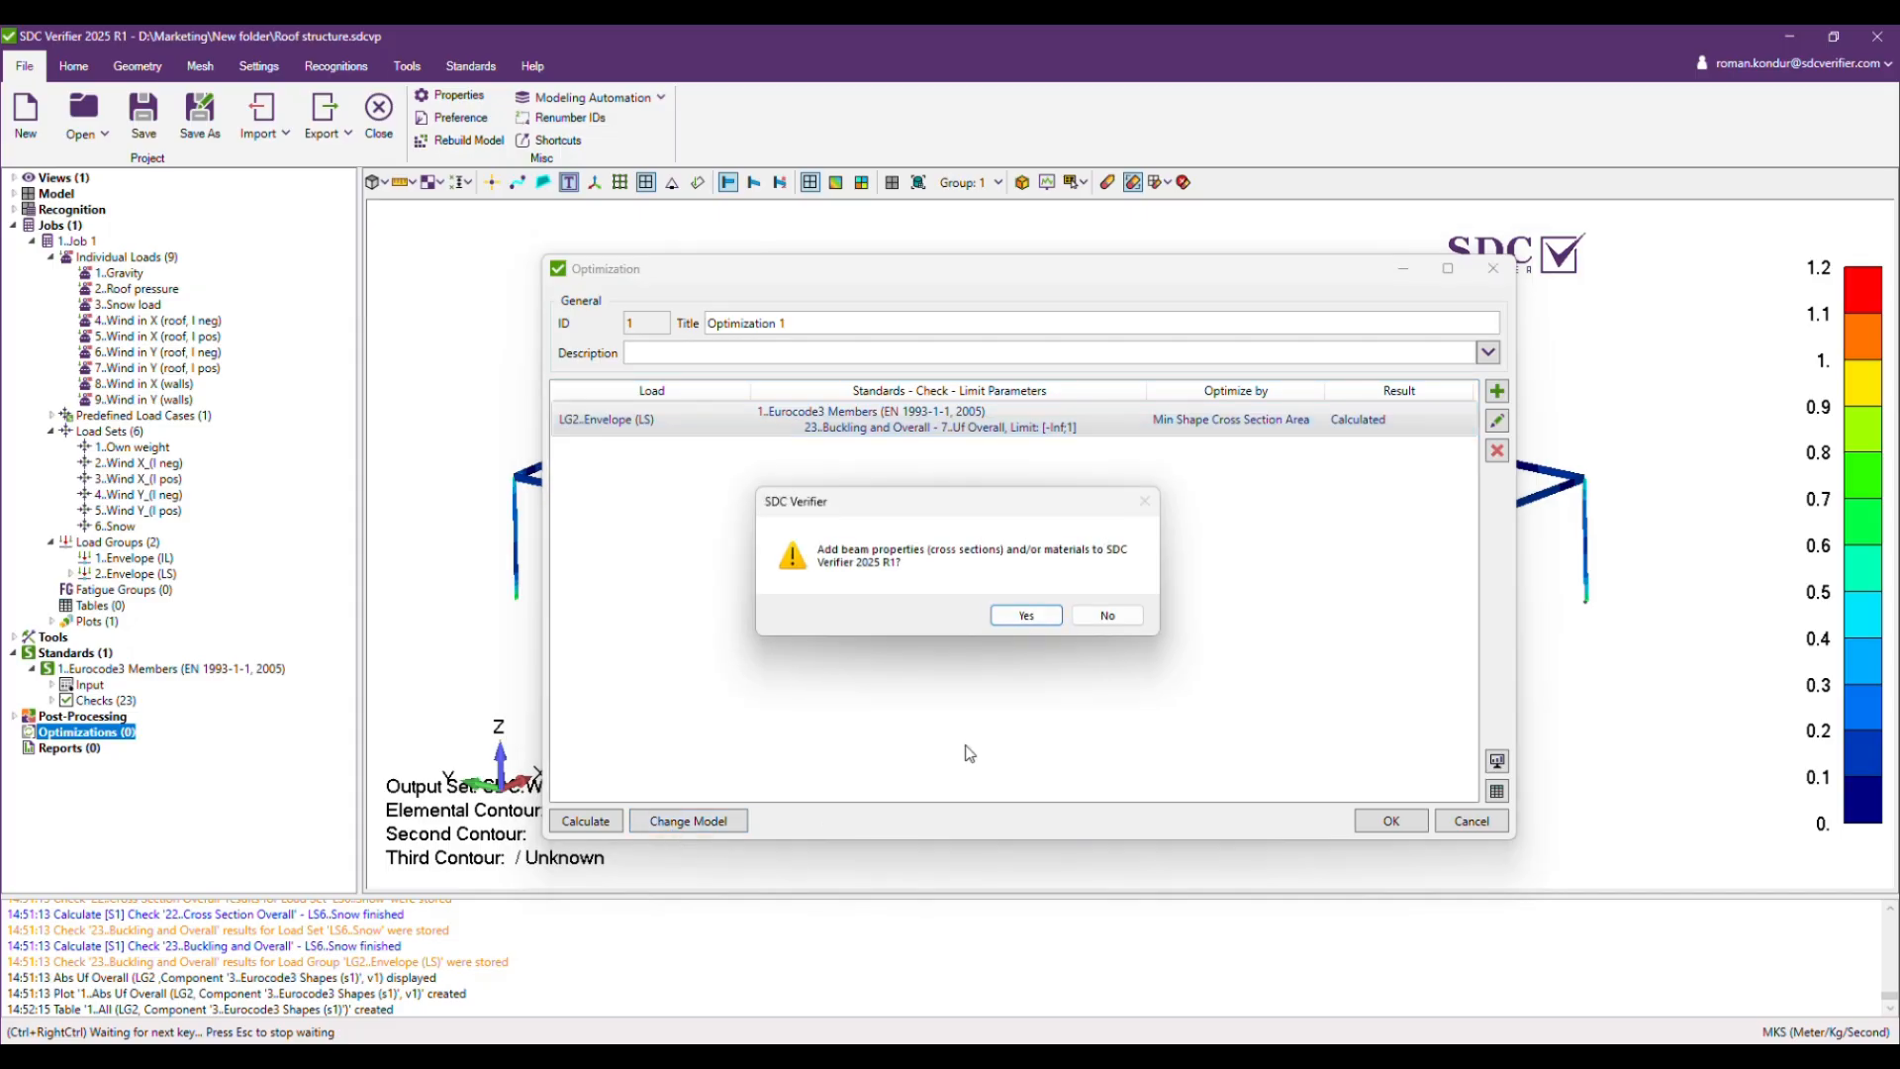
left_click(1026, 626)
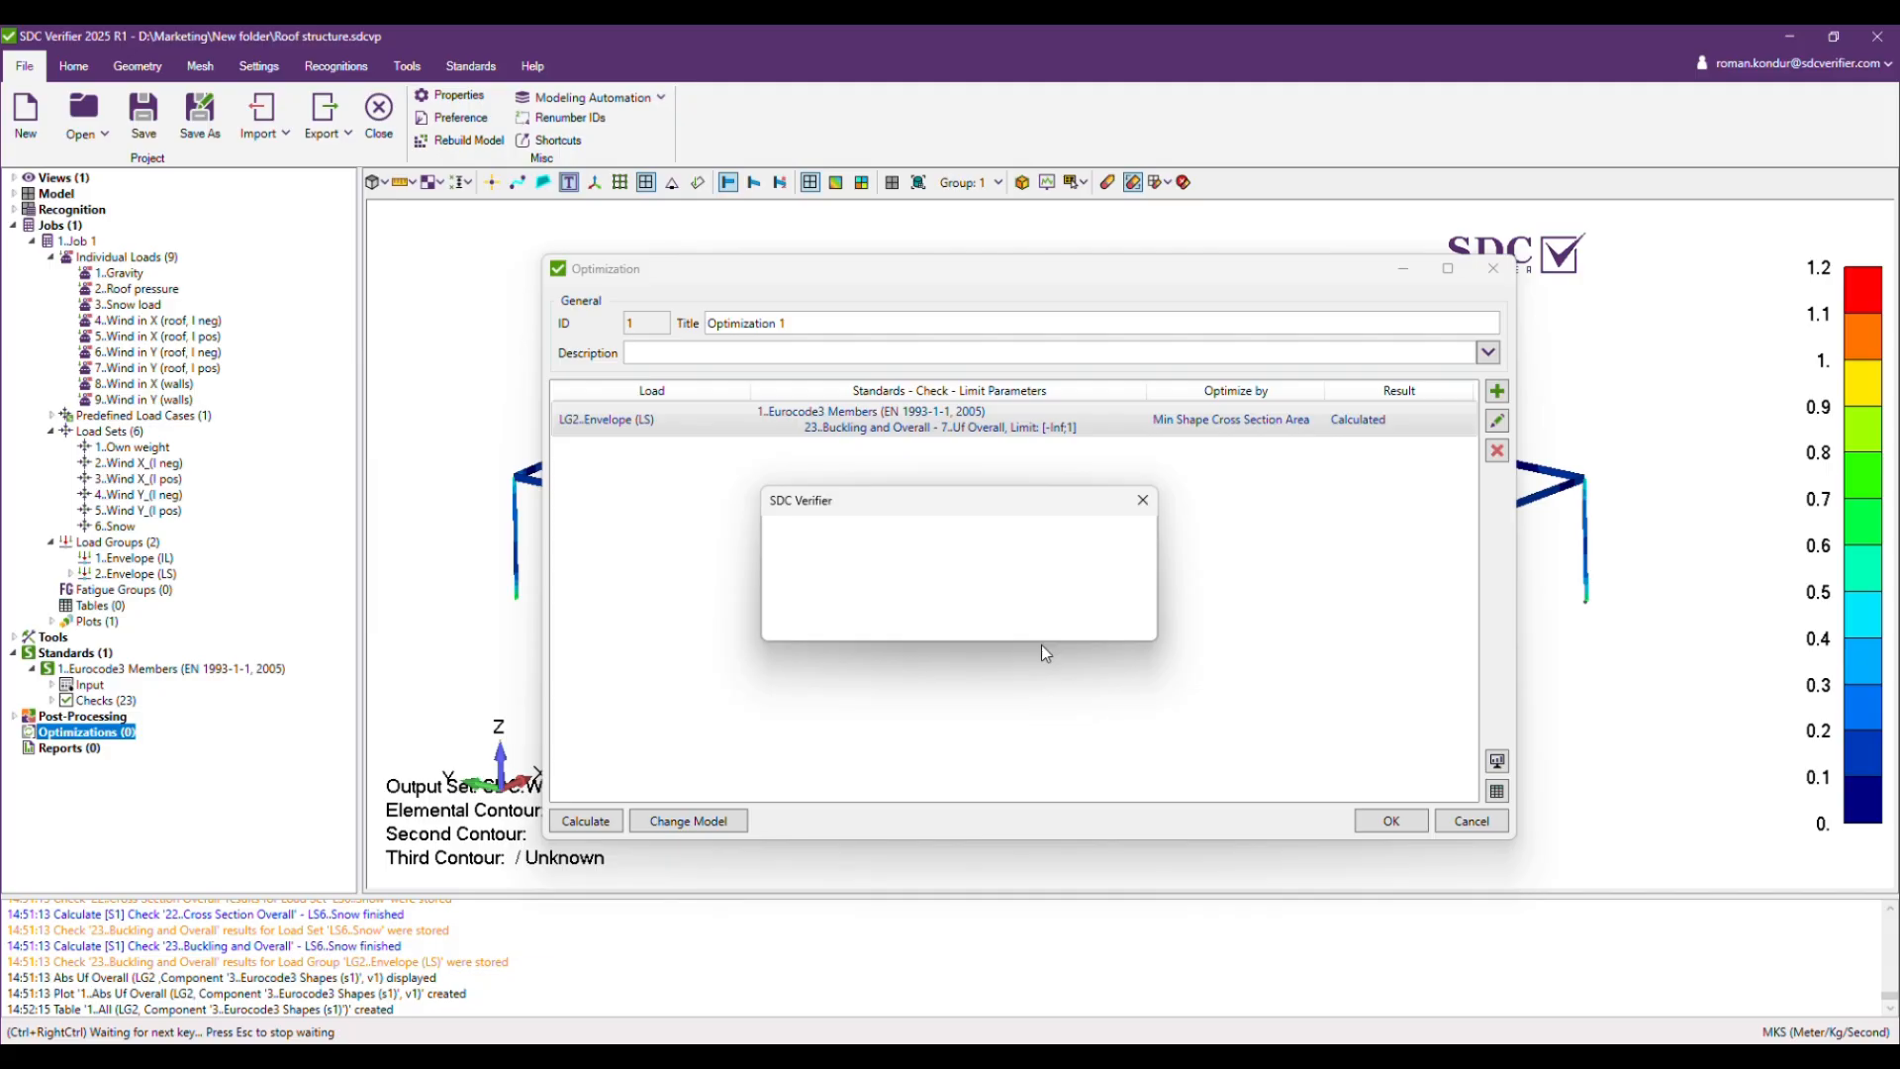
left_click_drag(1019, 500, 1023, 500)
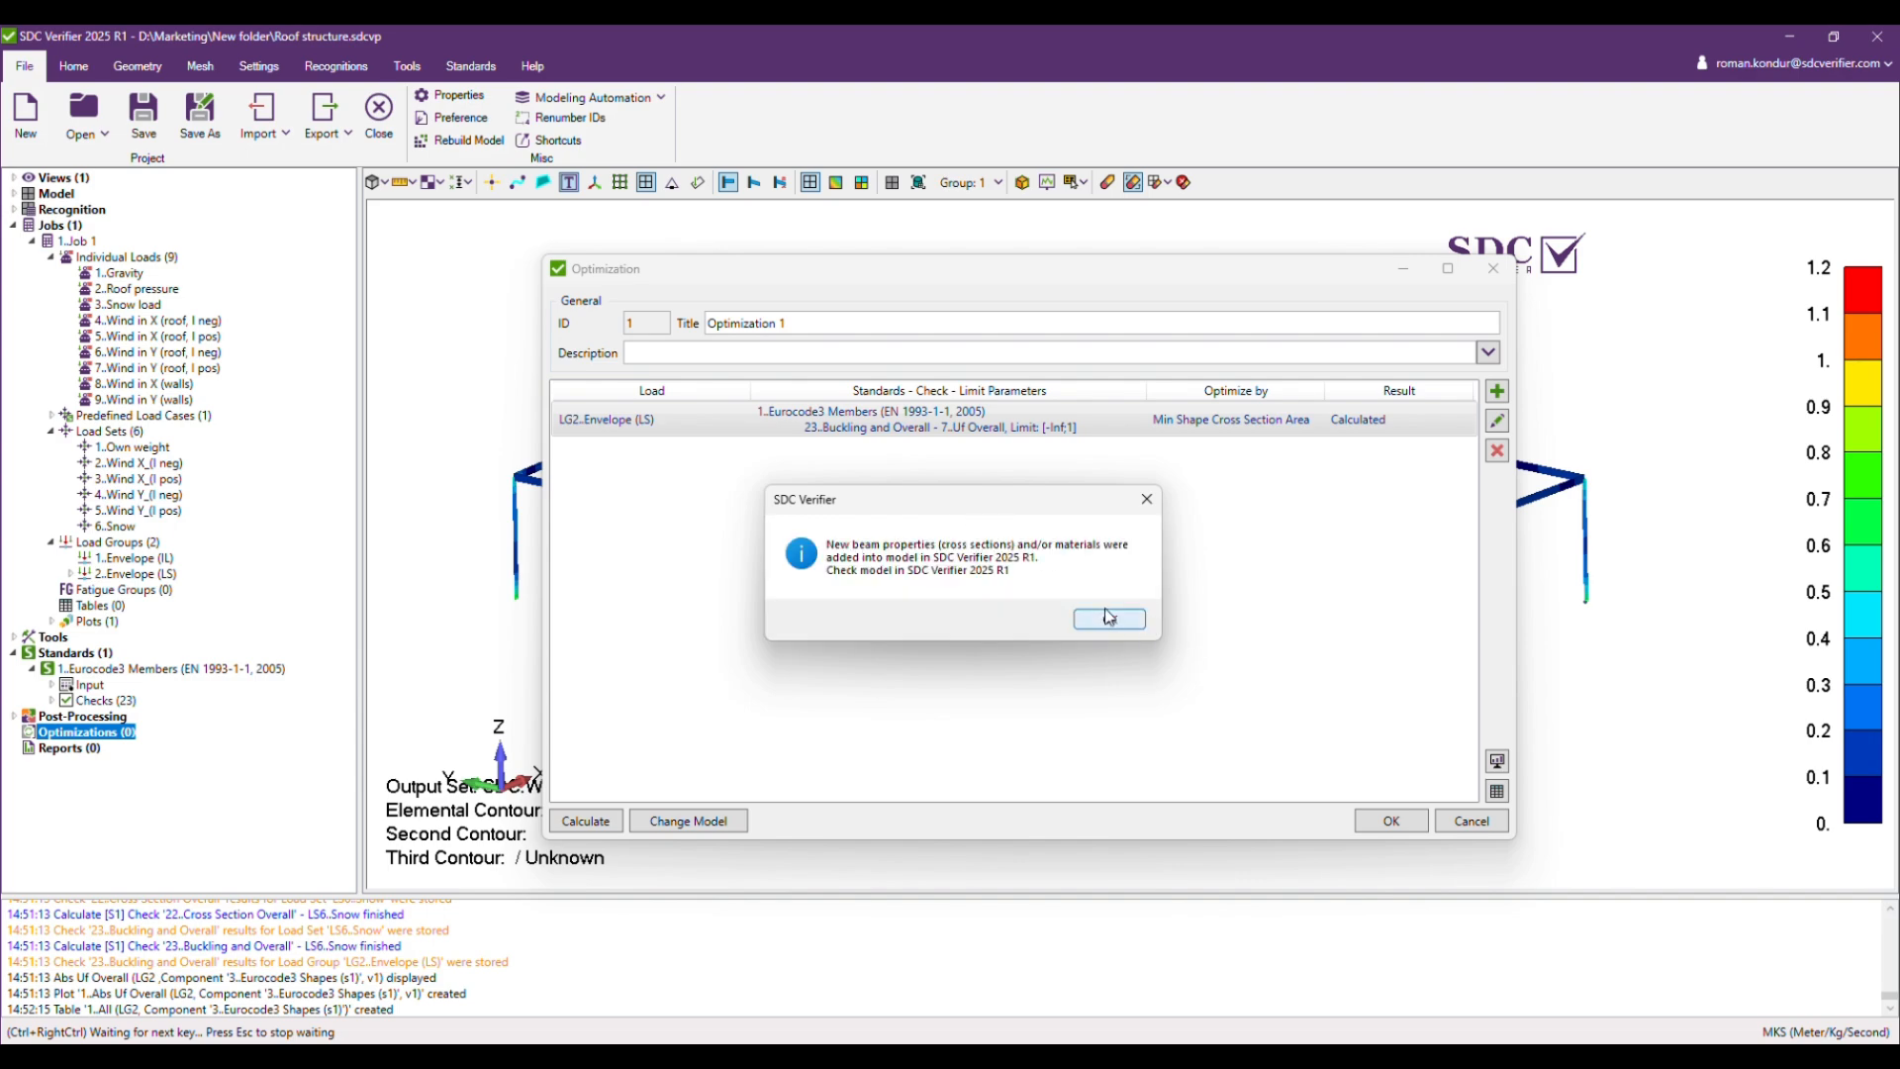
left_click(1108, 621)
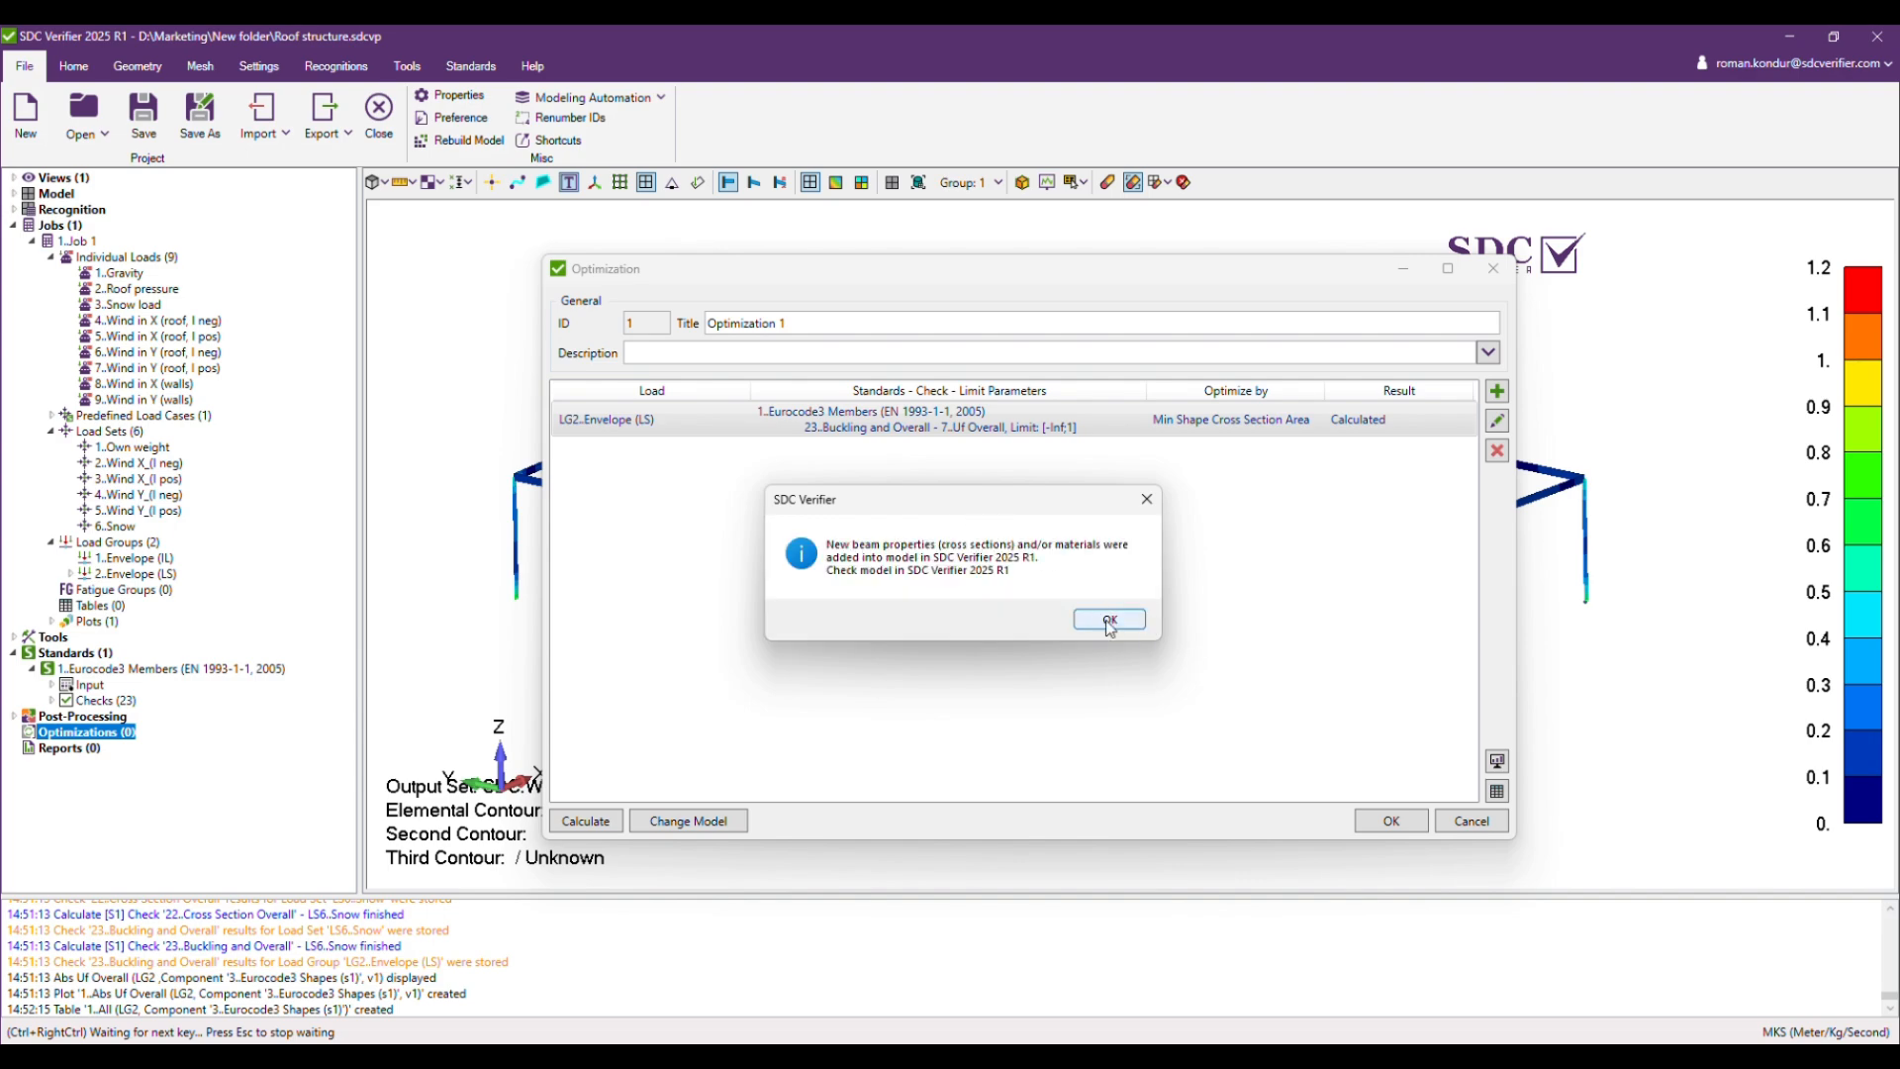
left_click(1391, 823)
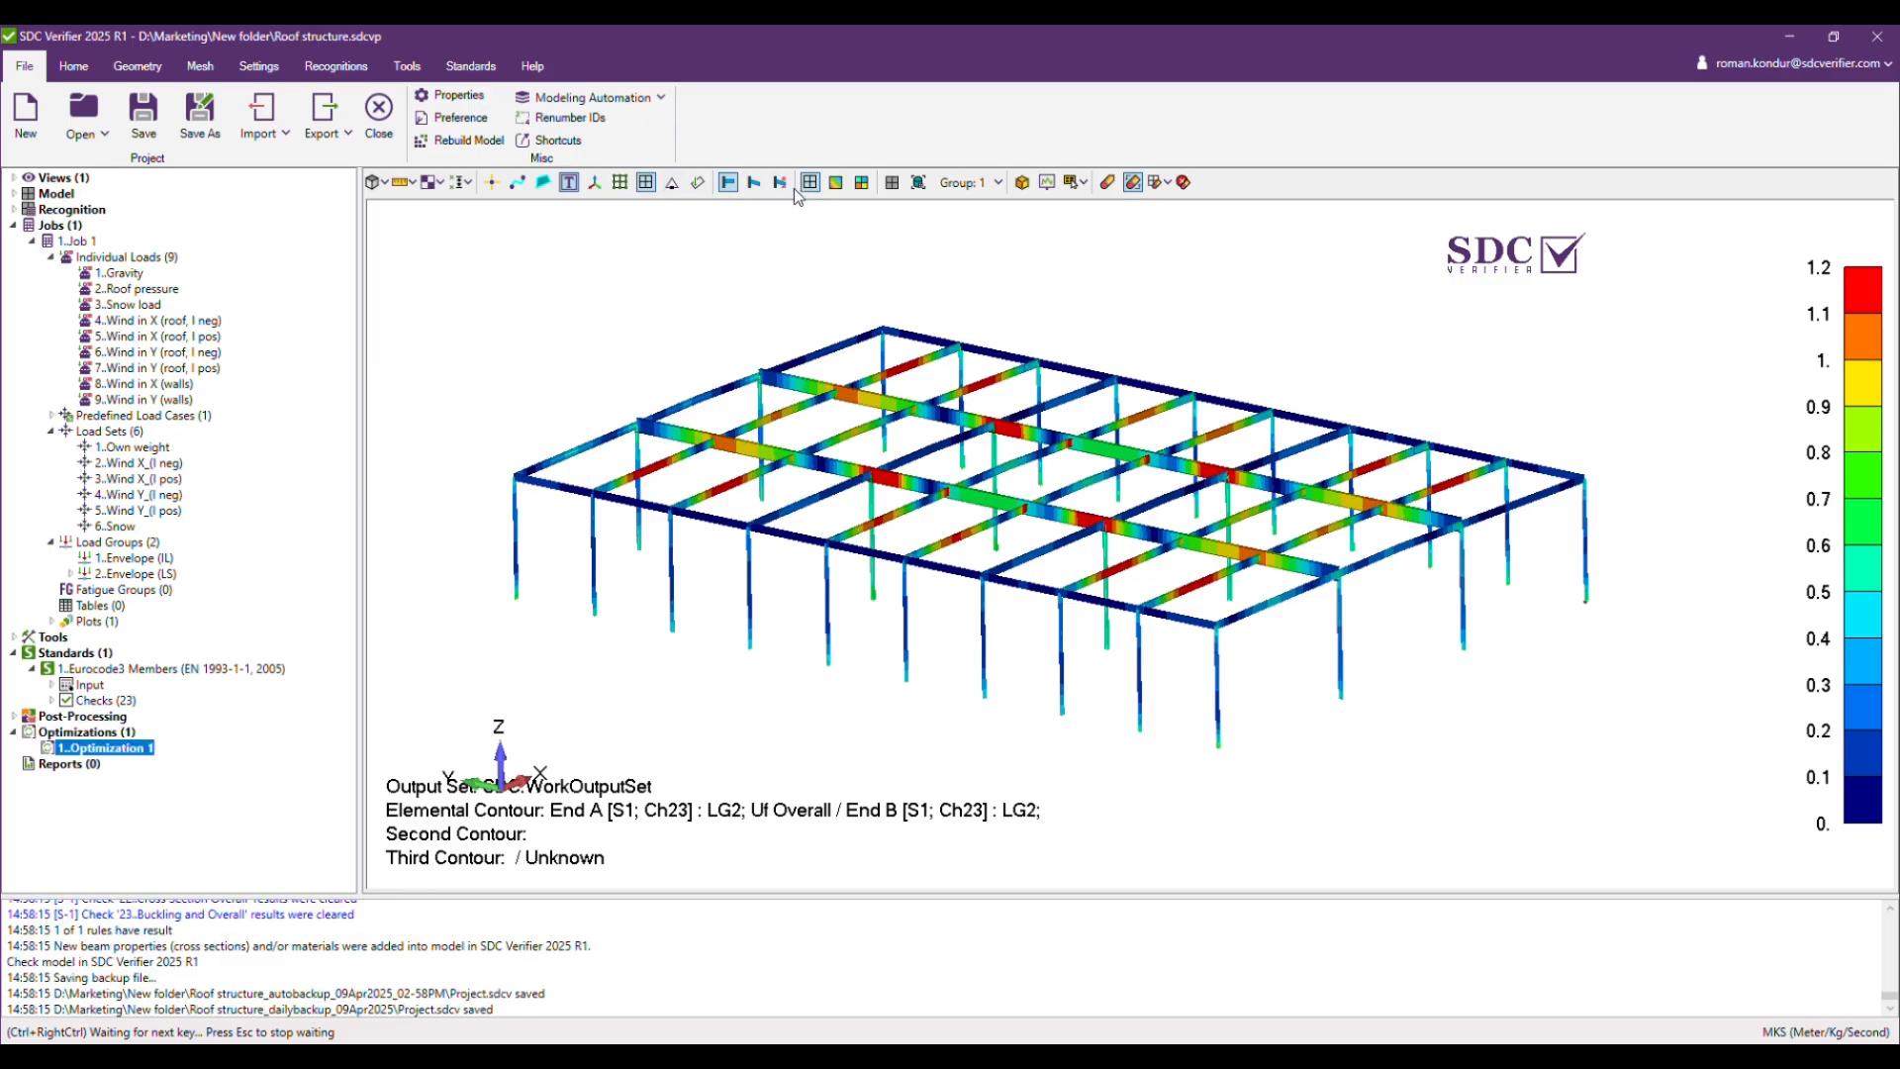
Remove the result contours from the view and color the model by property.
left_click(836, 185)
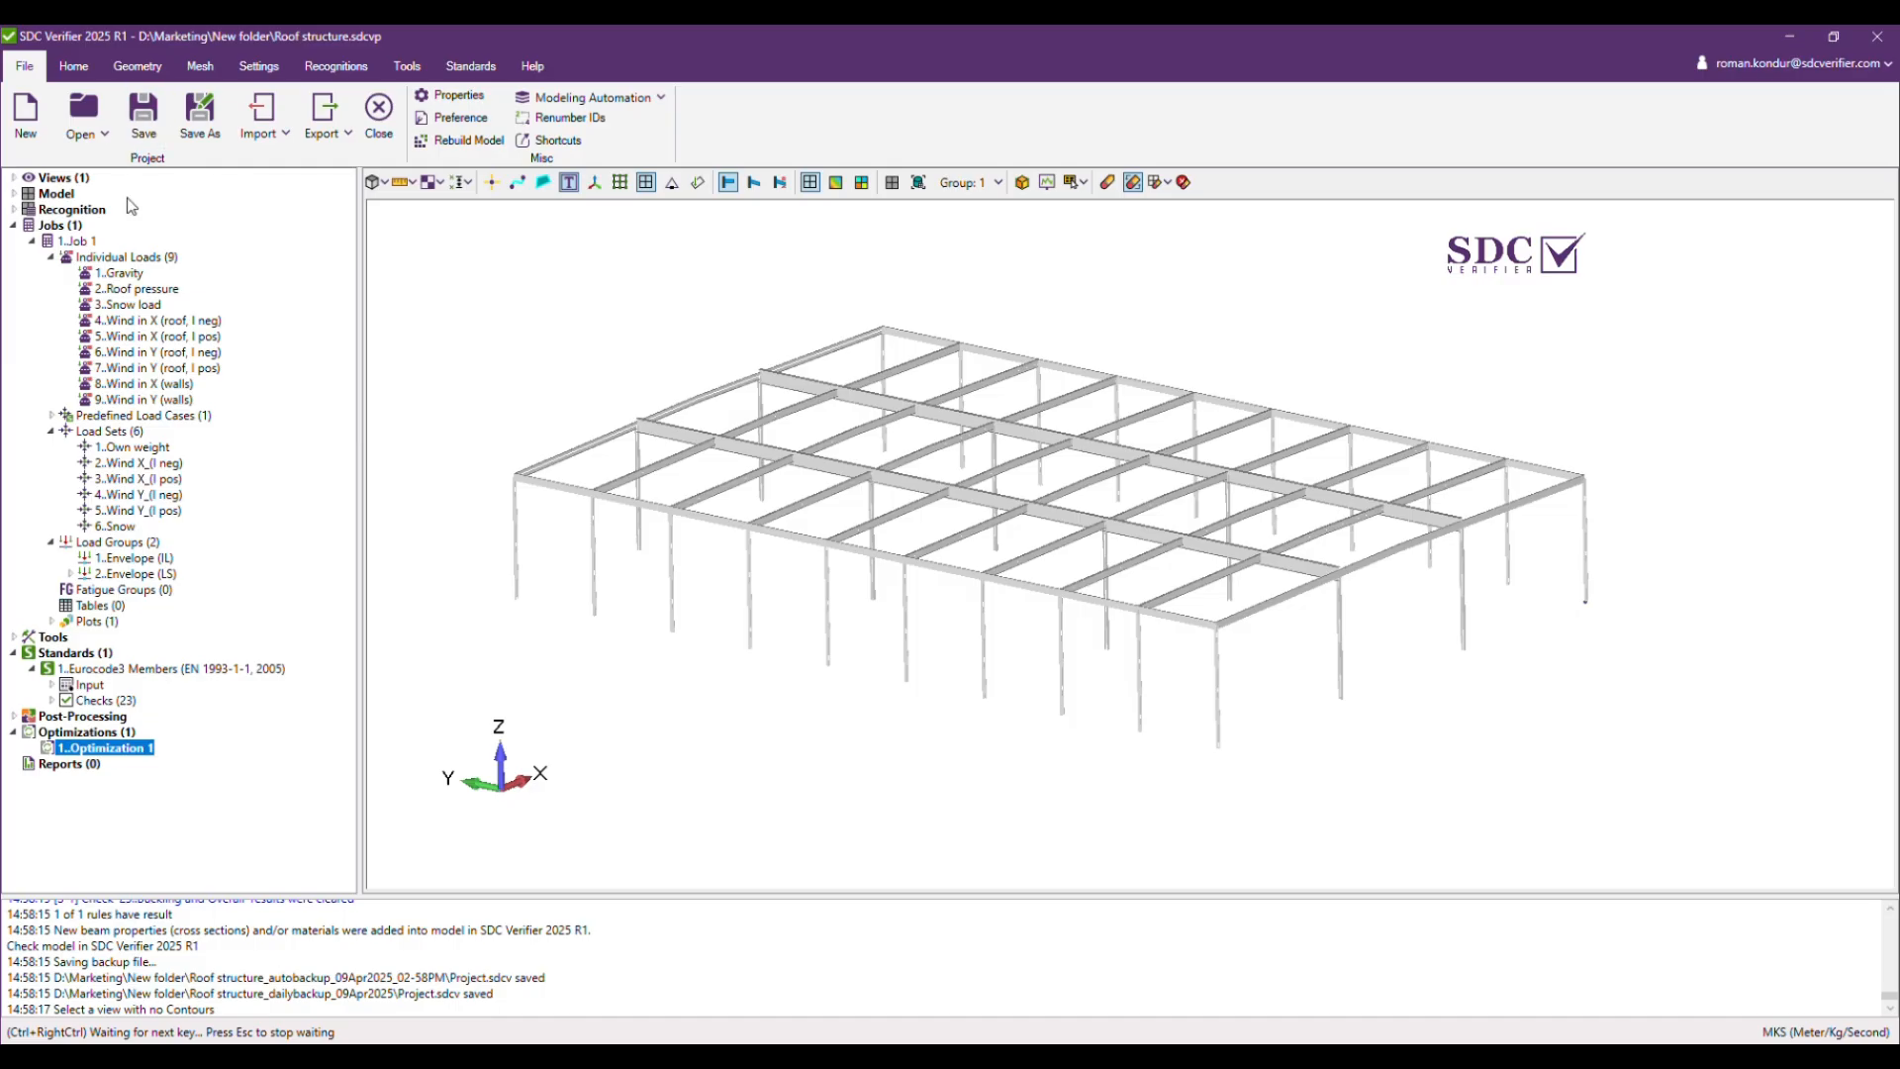
left_click(382, 183)
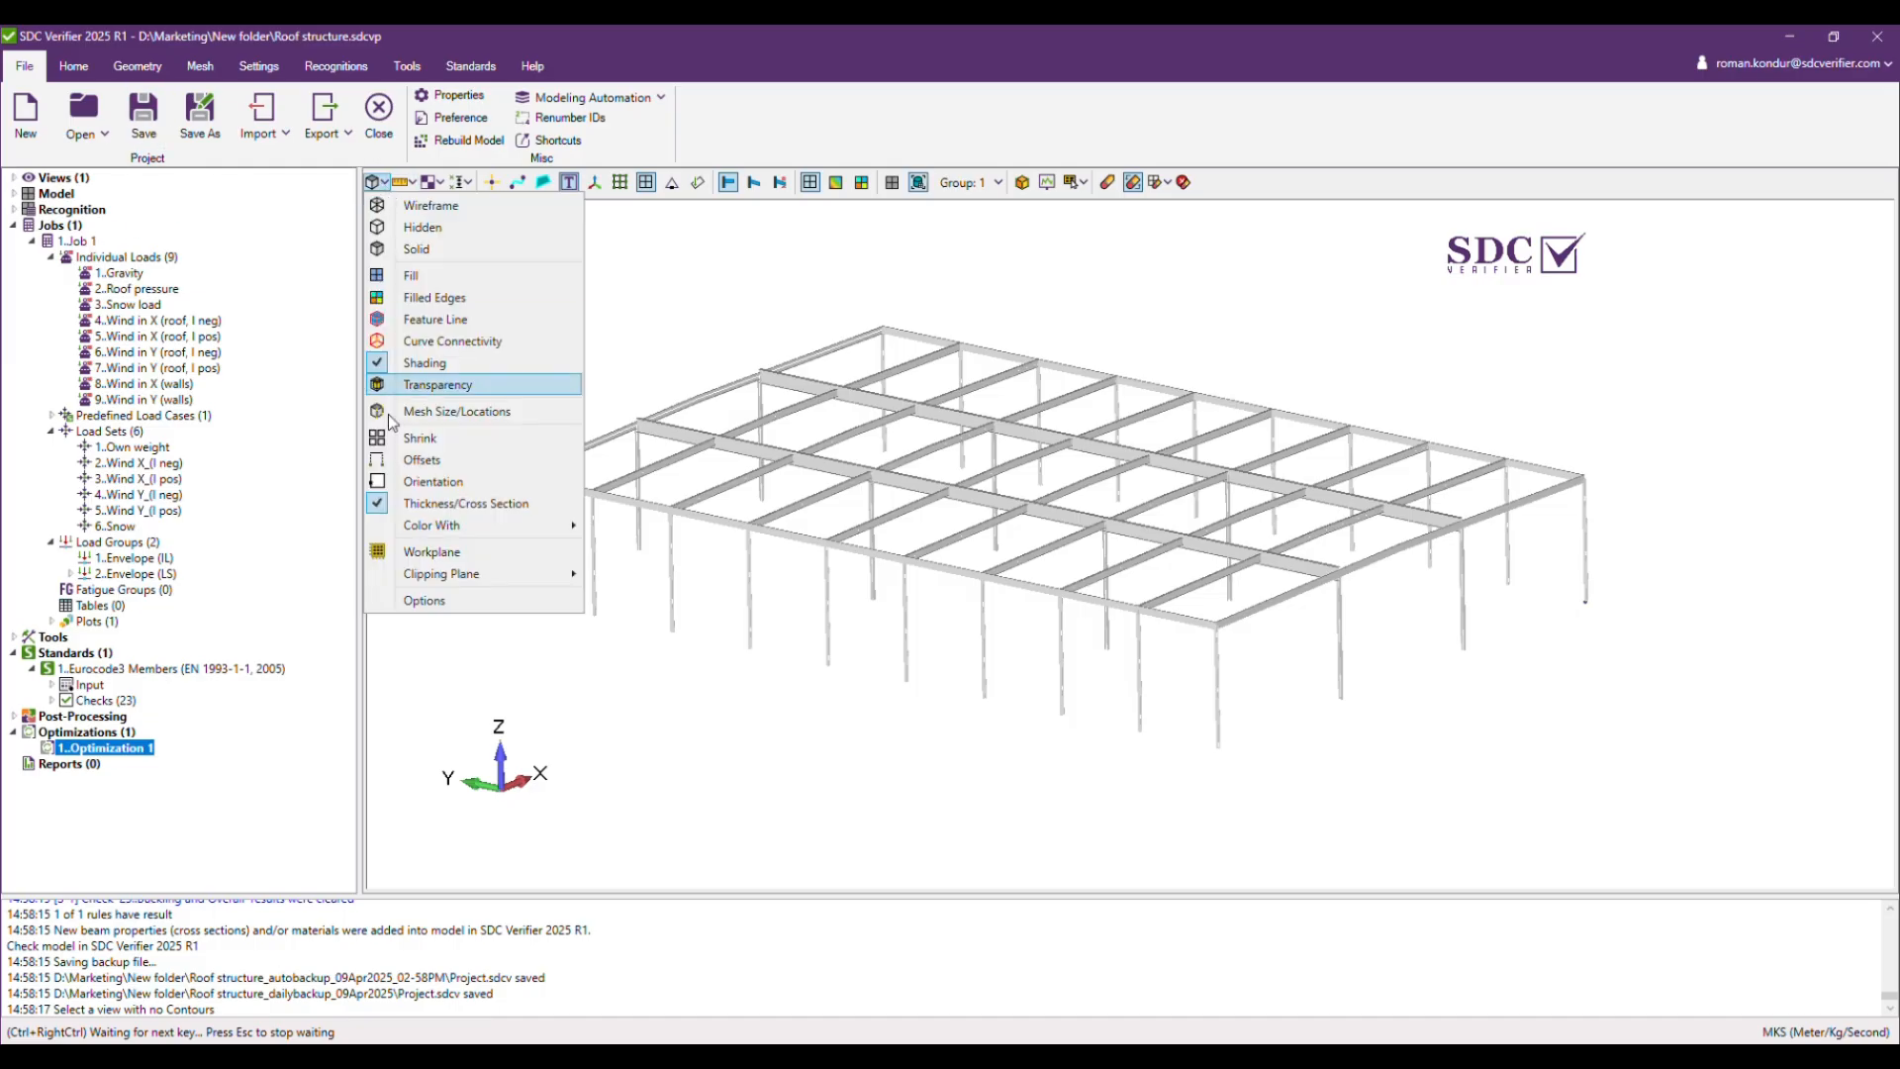
mouse_move(434, 528)
left_click(696, 568)
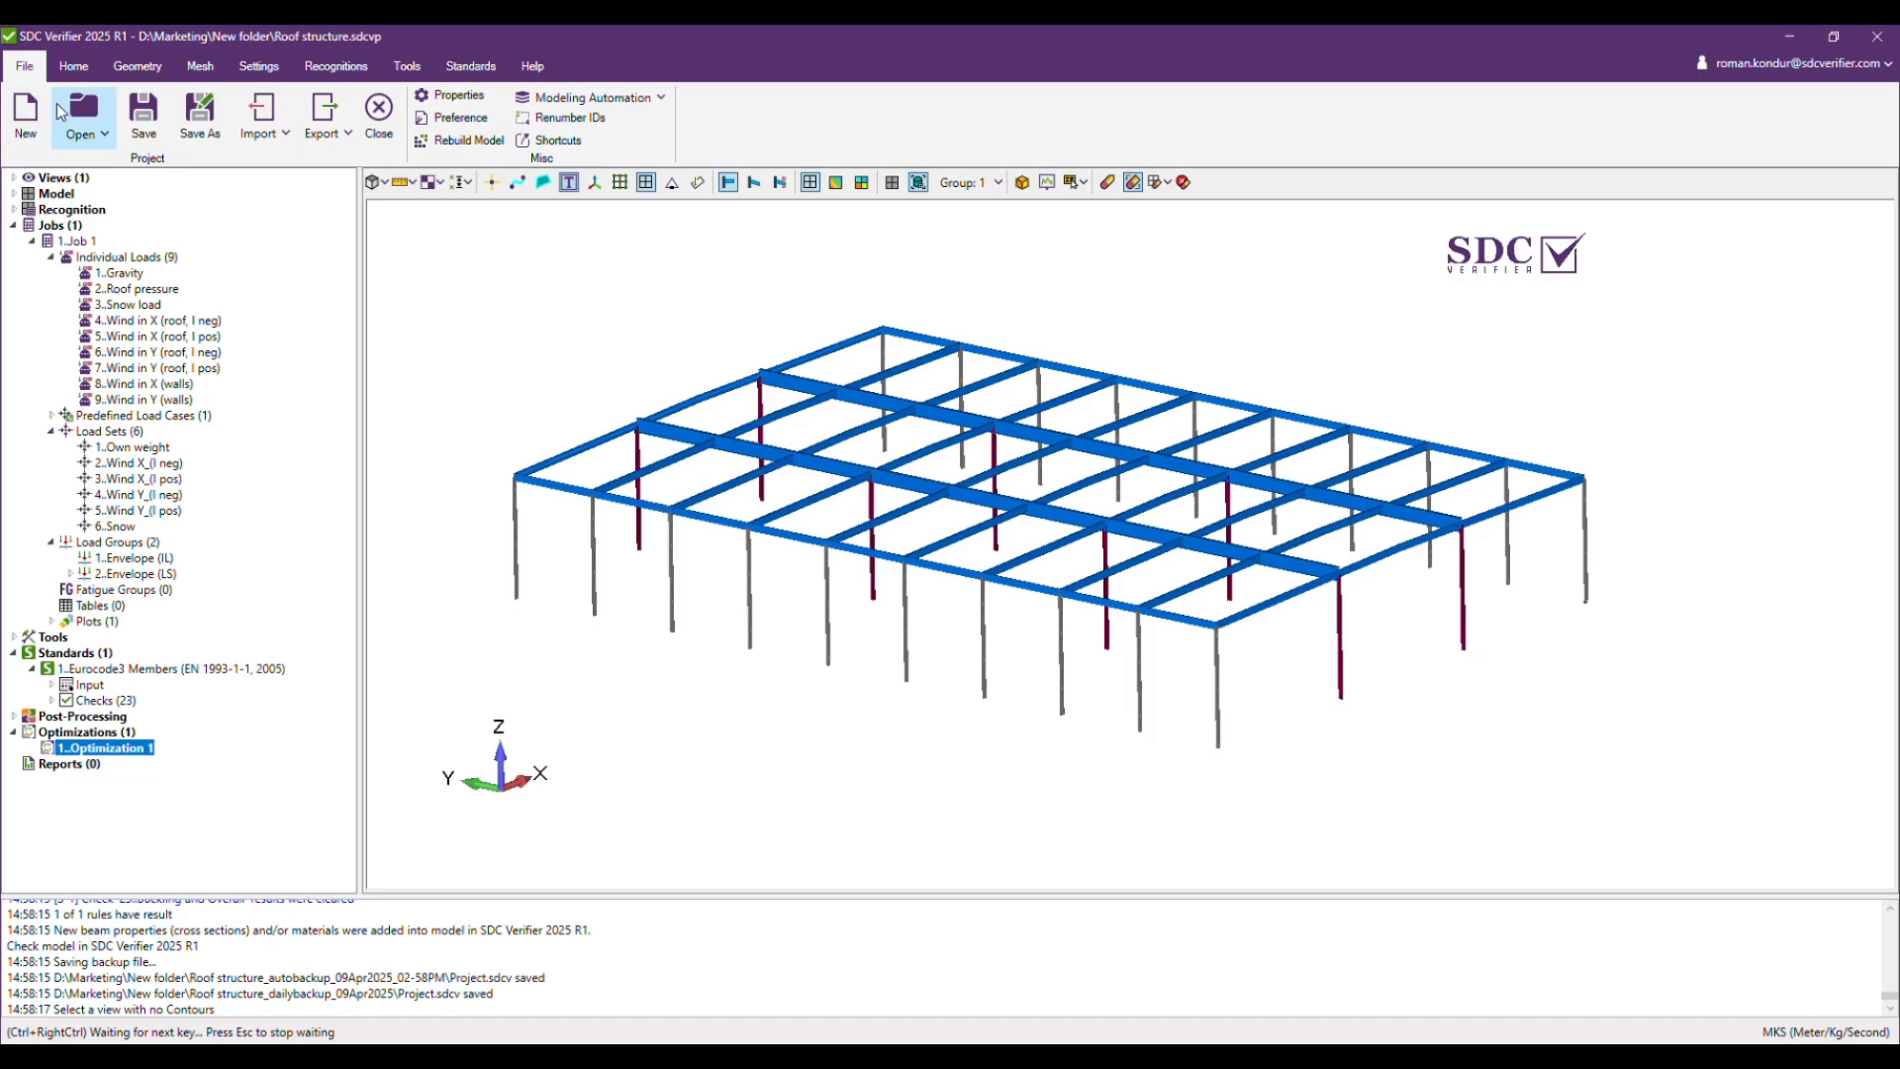
Update the model data, choosing to continue with existing results.
left_click(71, 70)
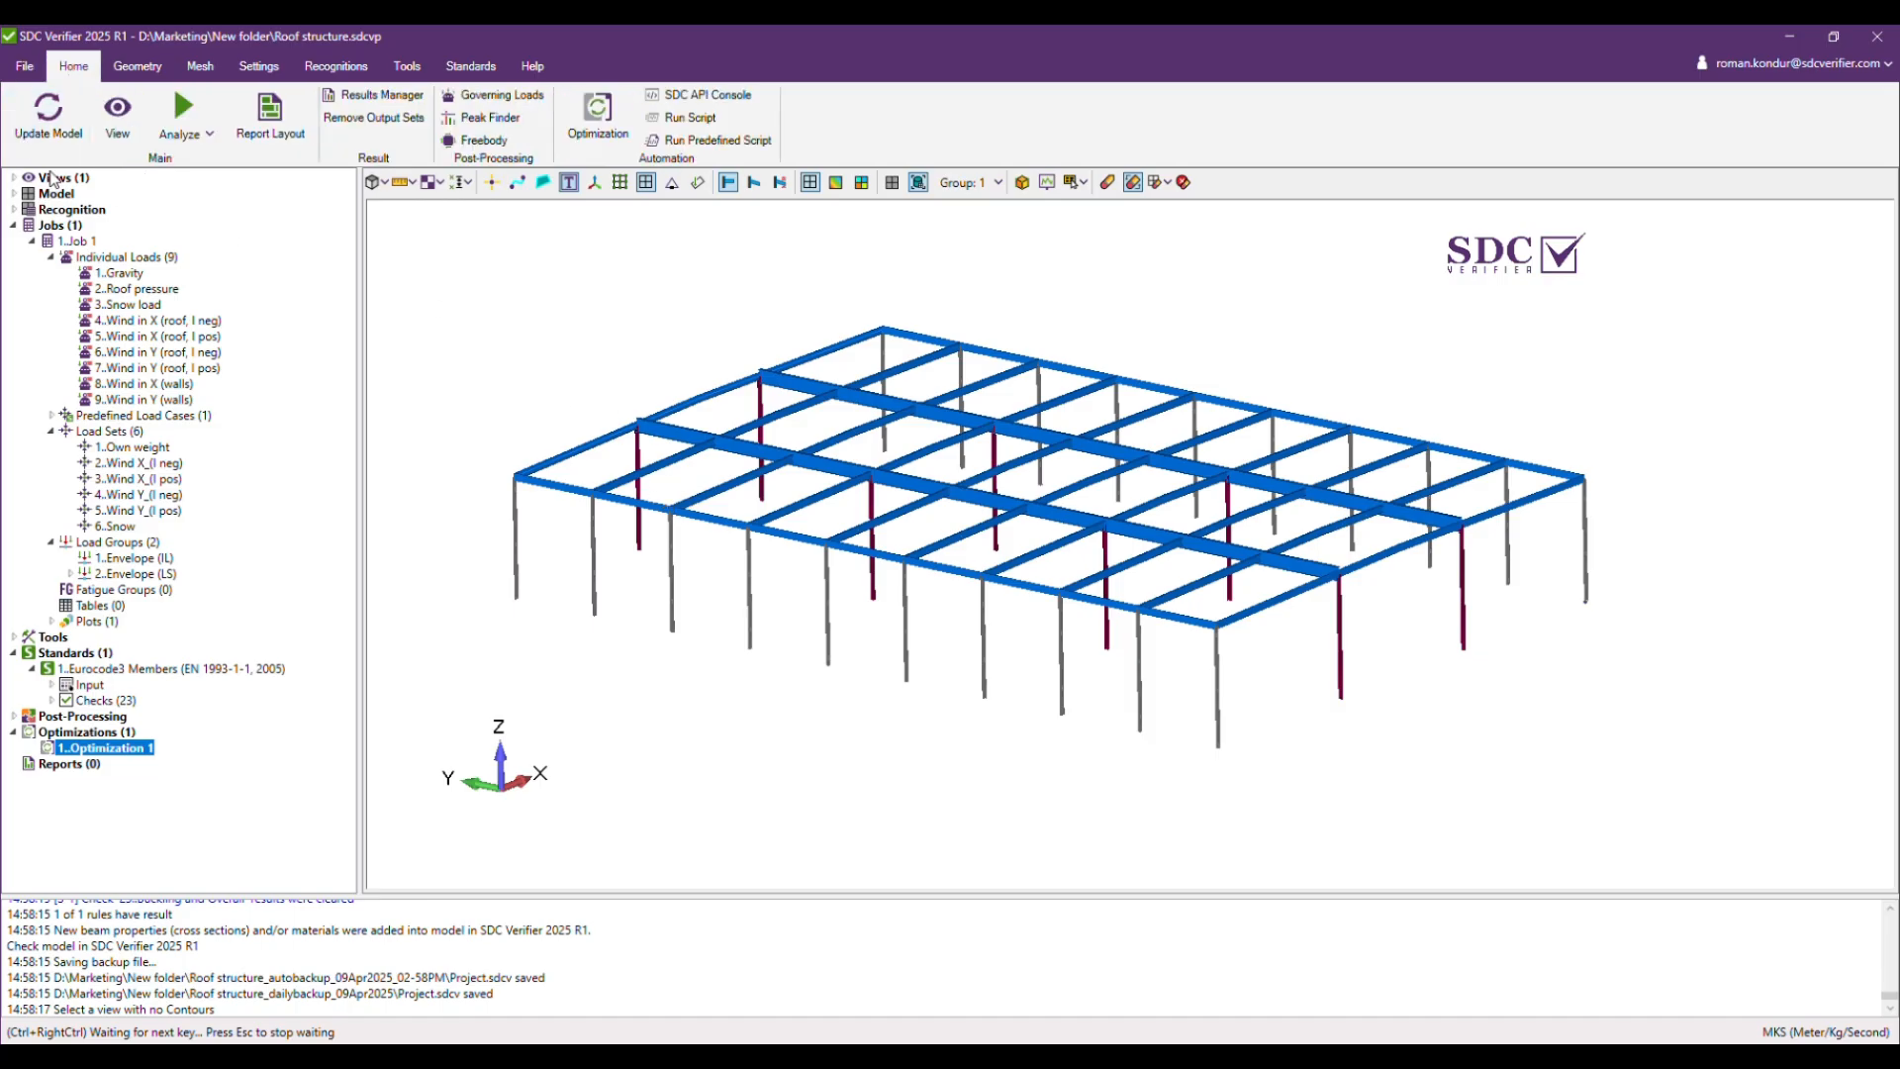
left_click(50, 119)
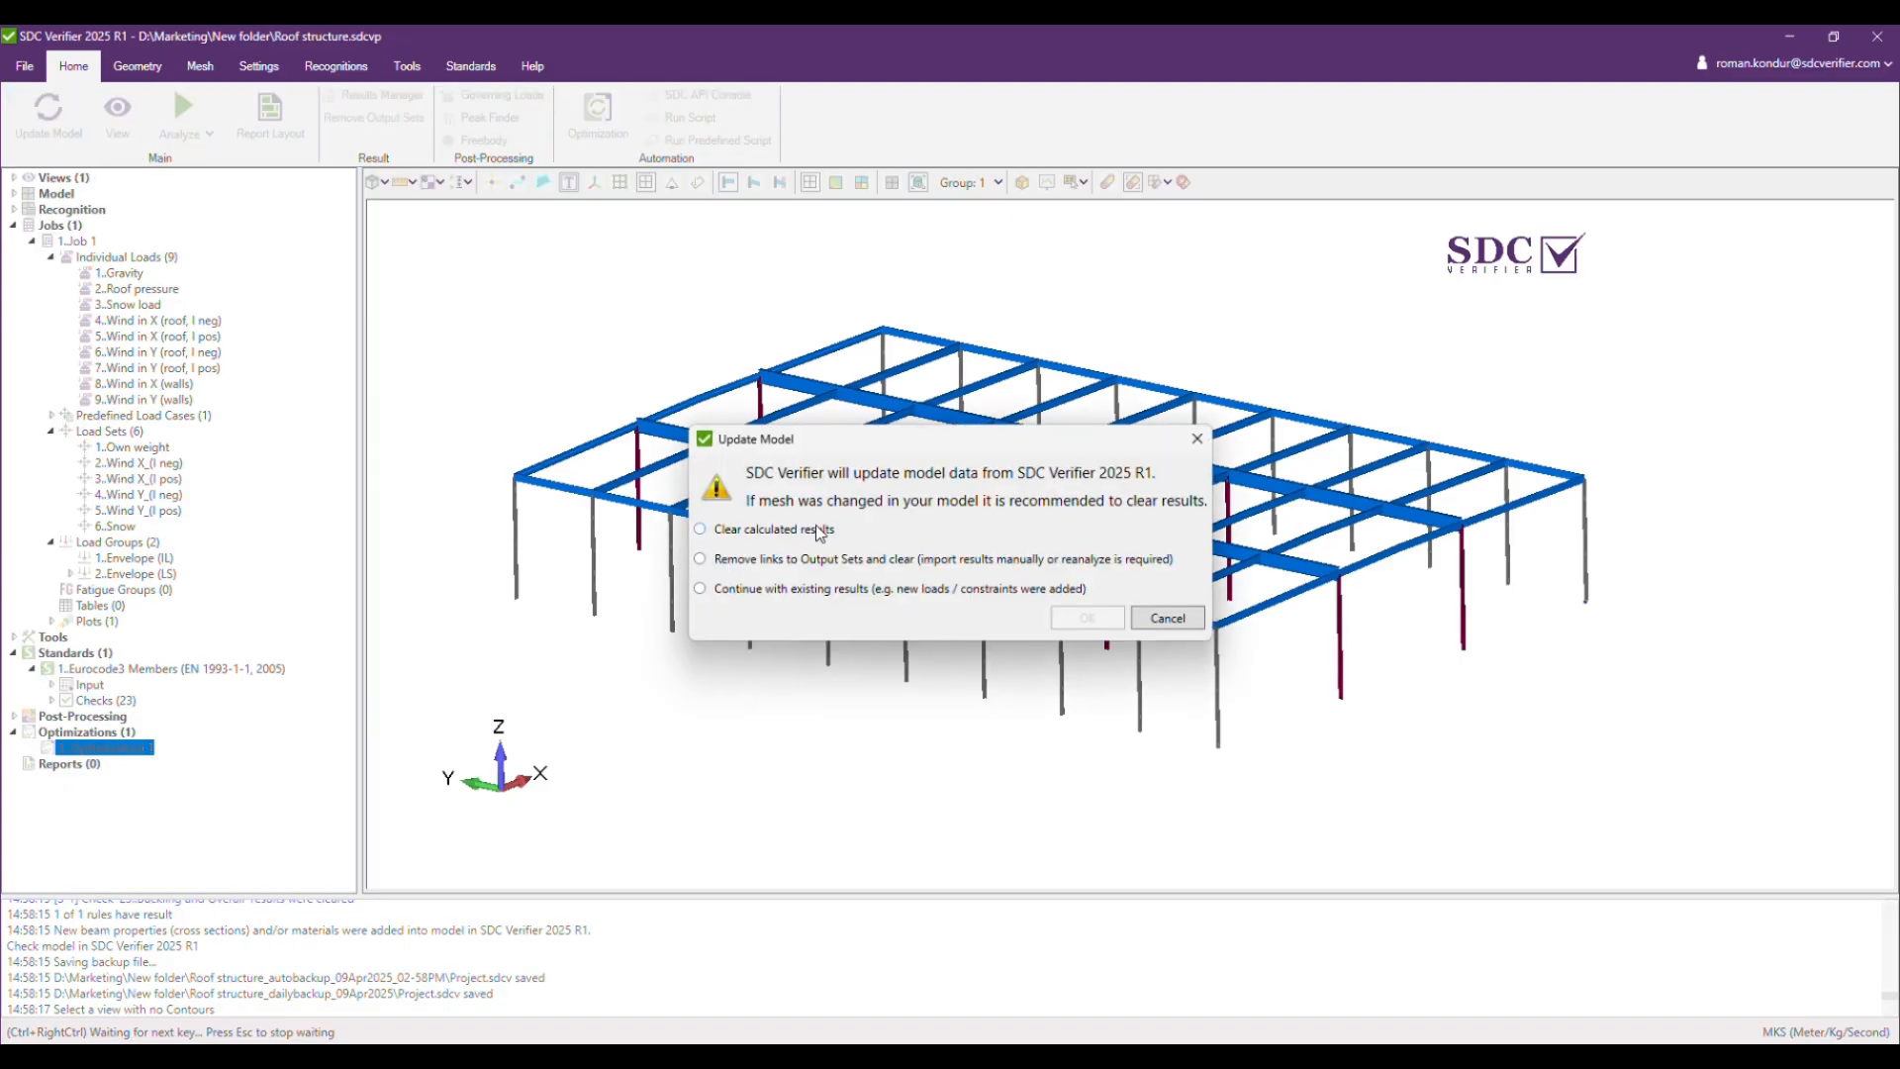
left_click(752, 589)
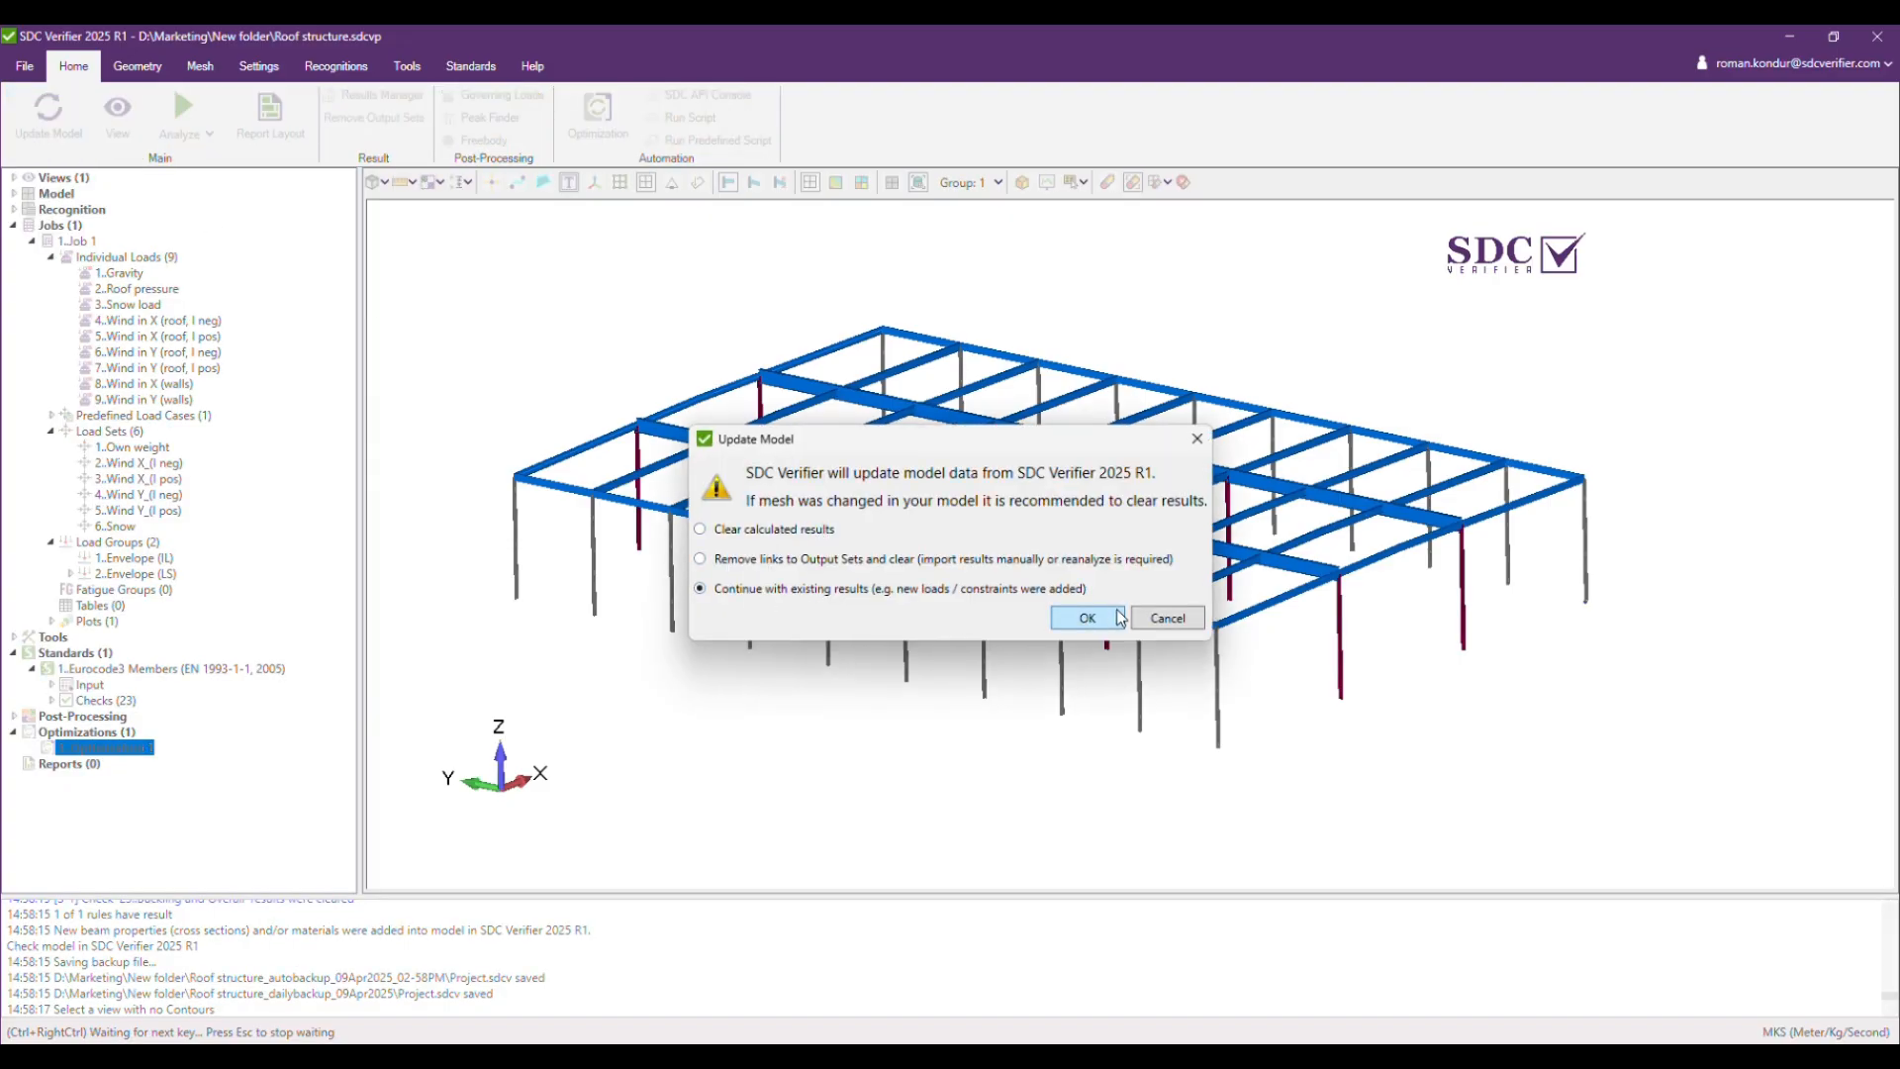
left_click(1088, 618)
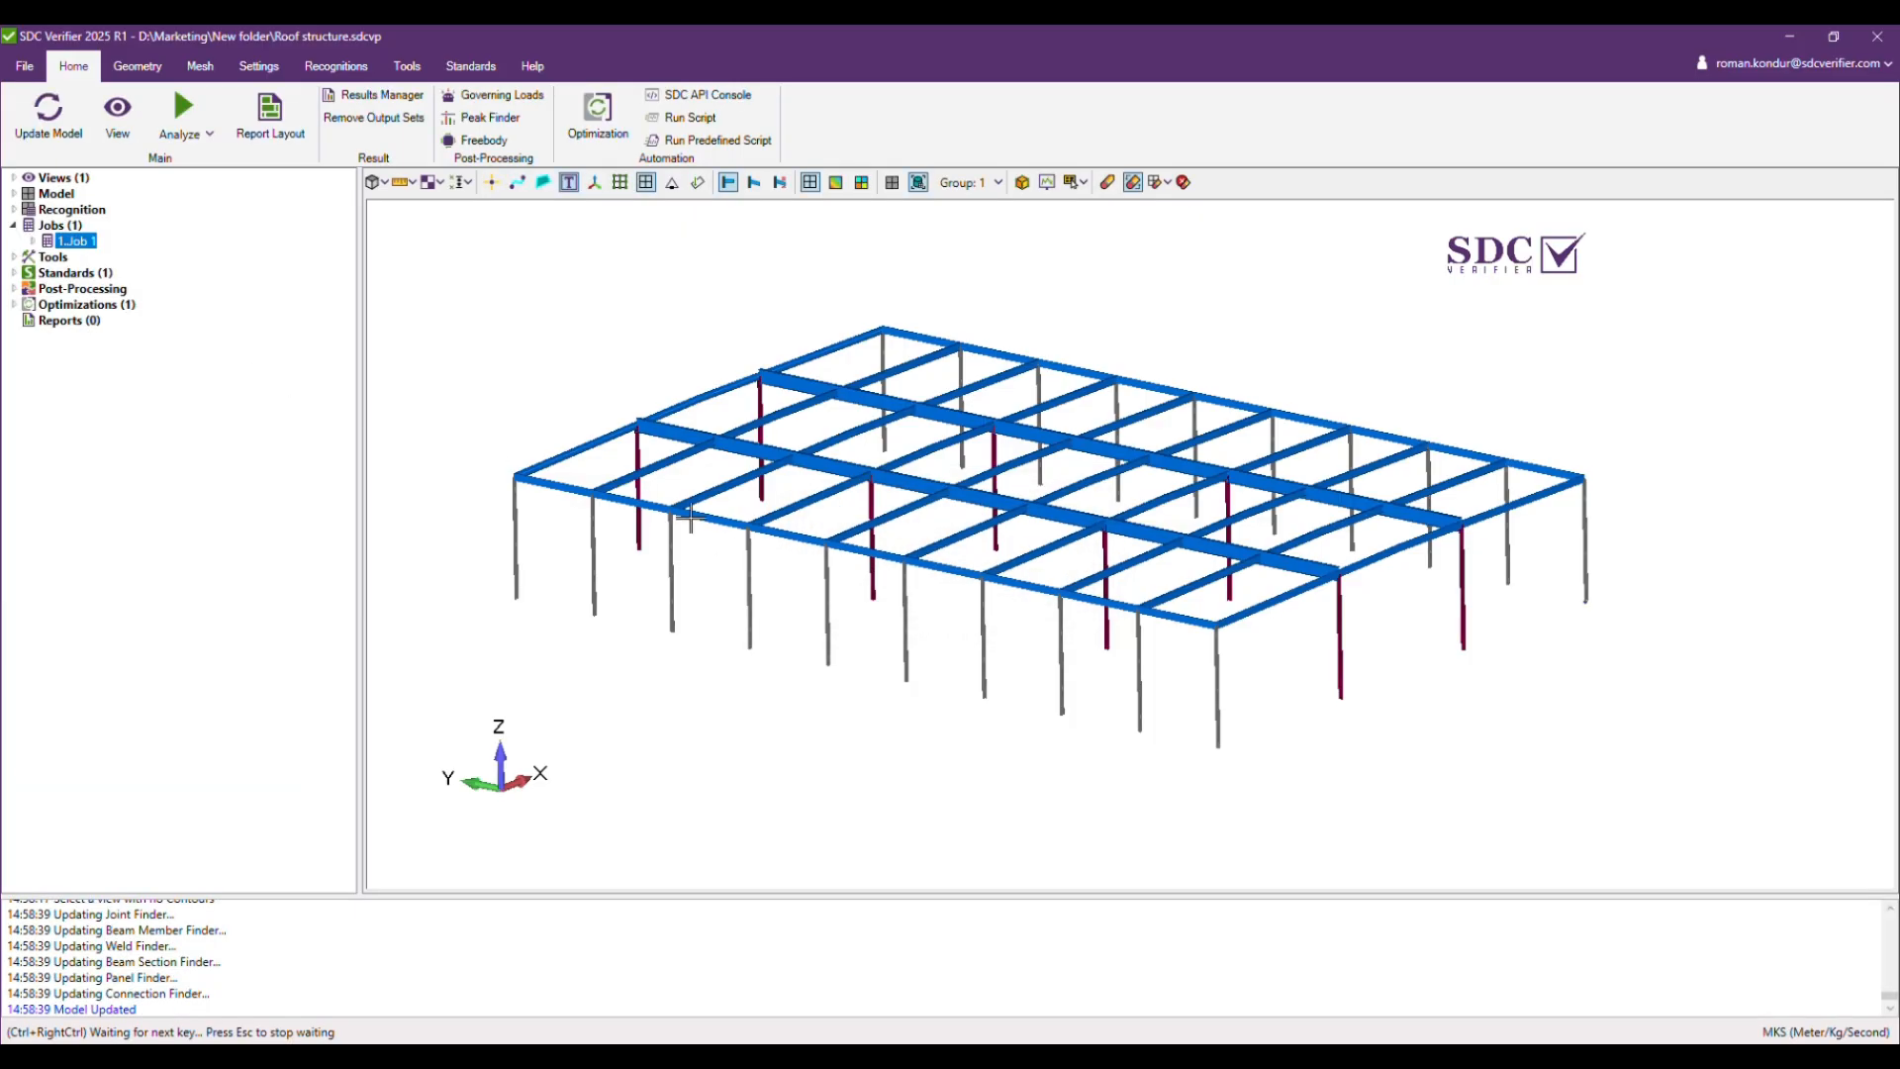
List the model's properties and toggle the visibility of the two optimization beam properties to identify their beams in the structure.
left_click(14, 195)
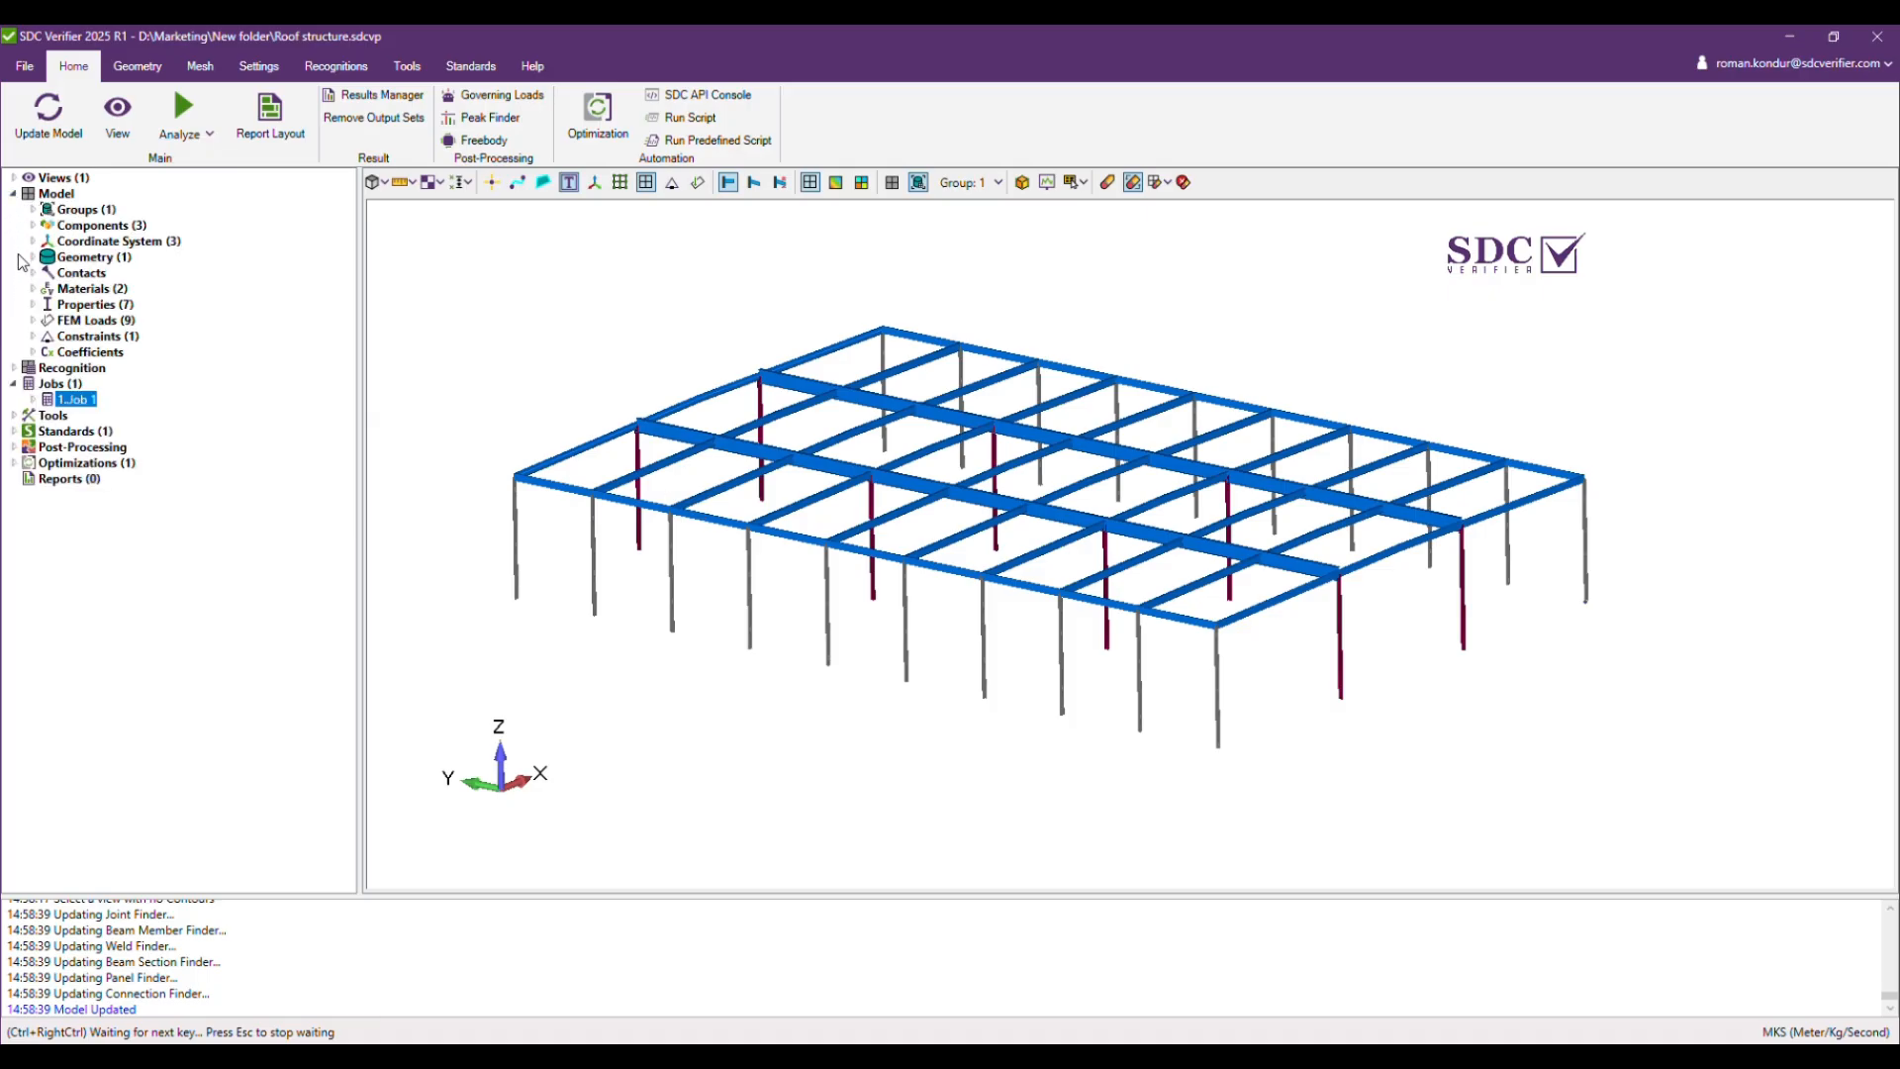
left_click(34, 306)
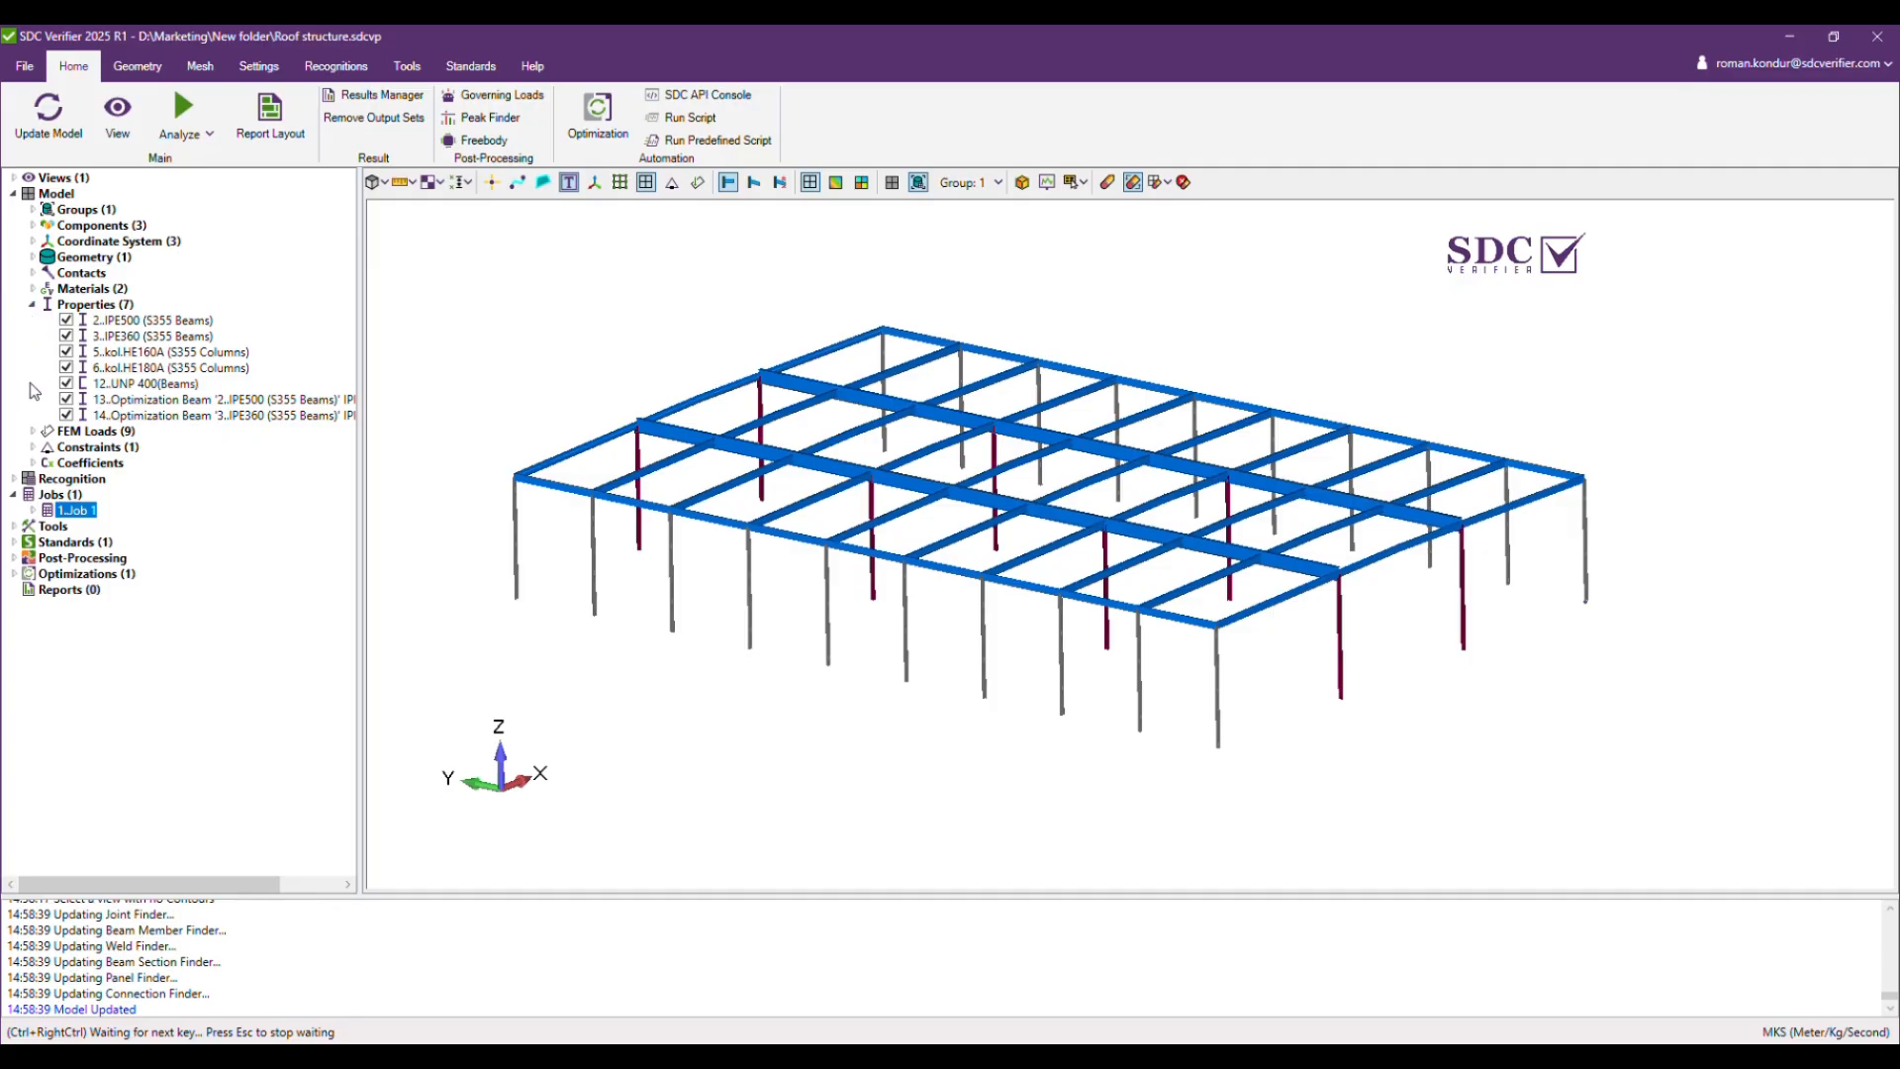
left_click(148, 400)
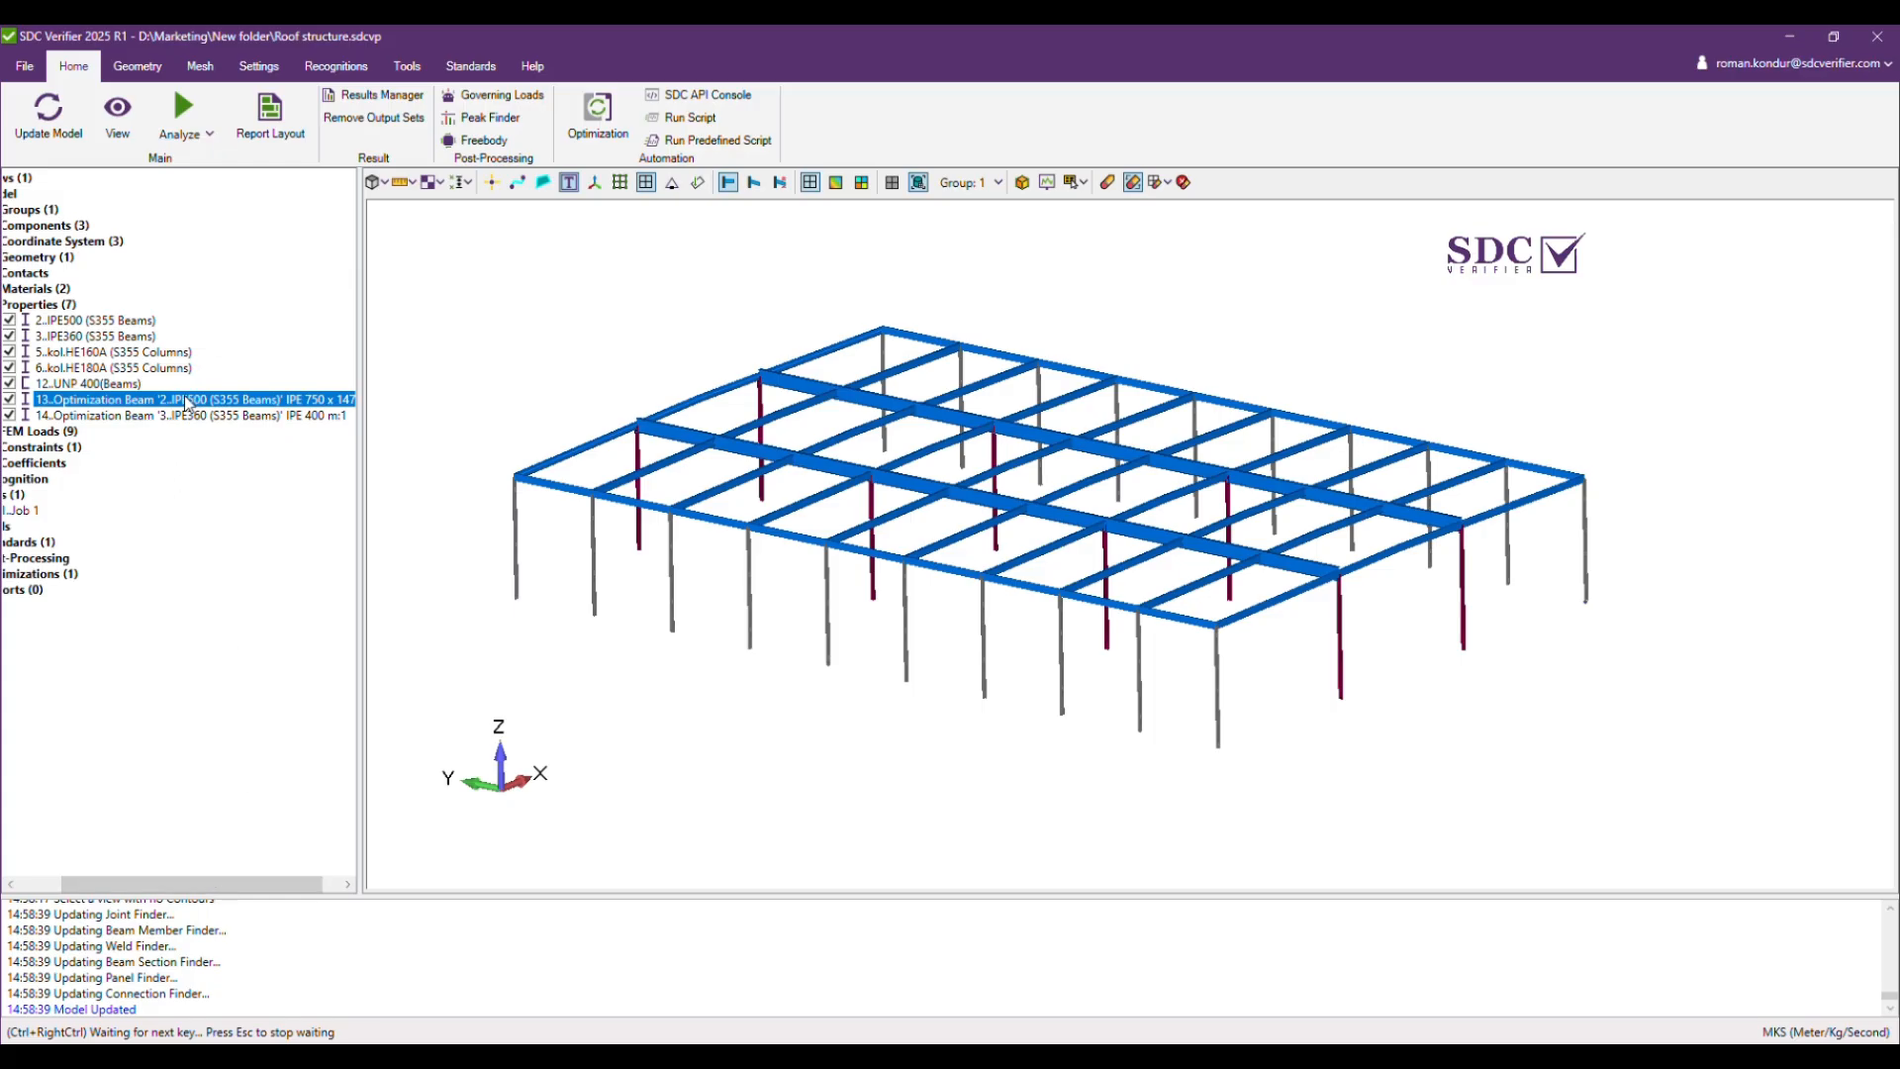
left_click_drag(235, 884, 192, 884)
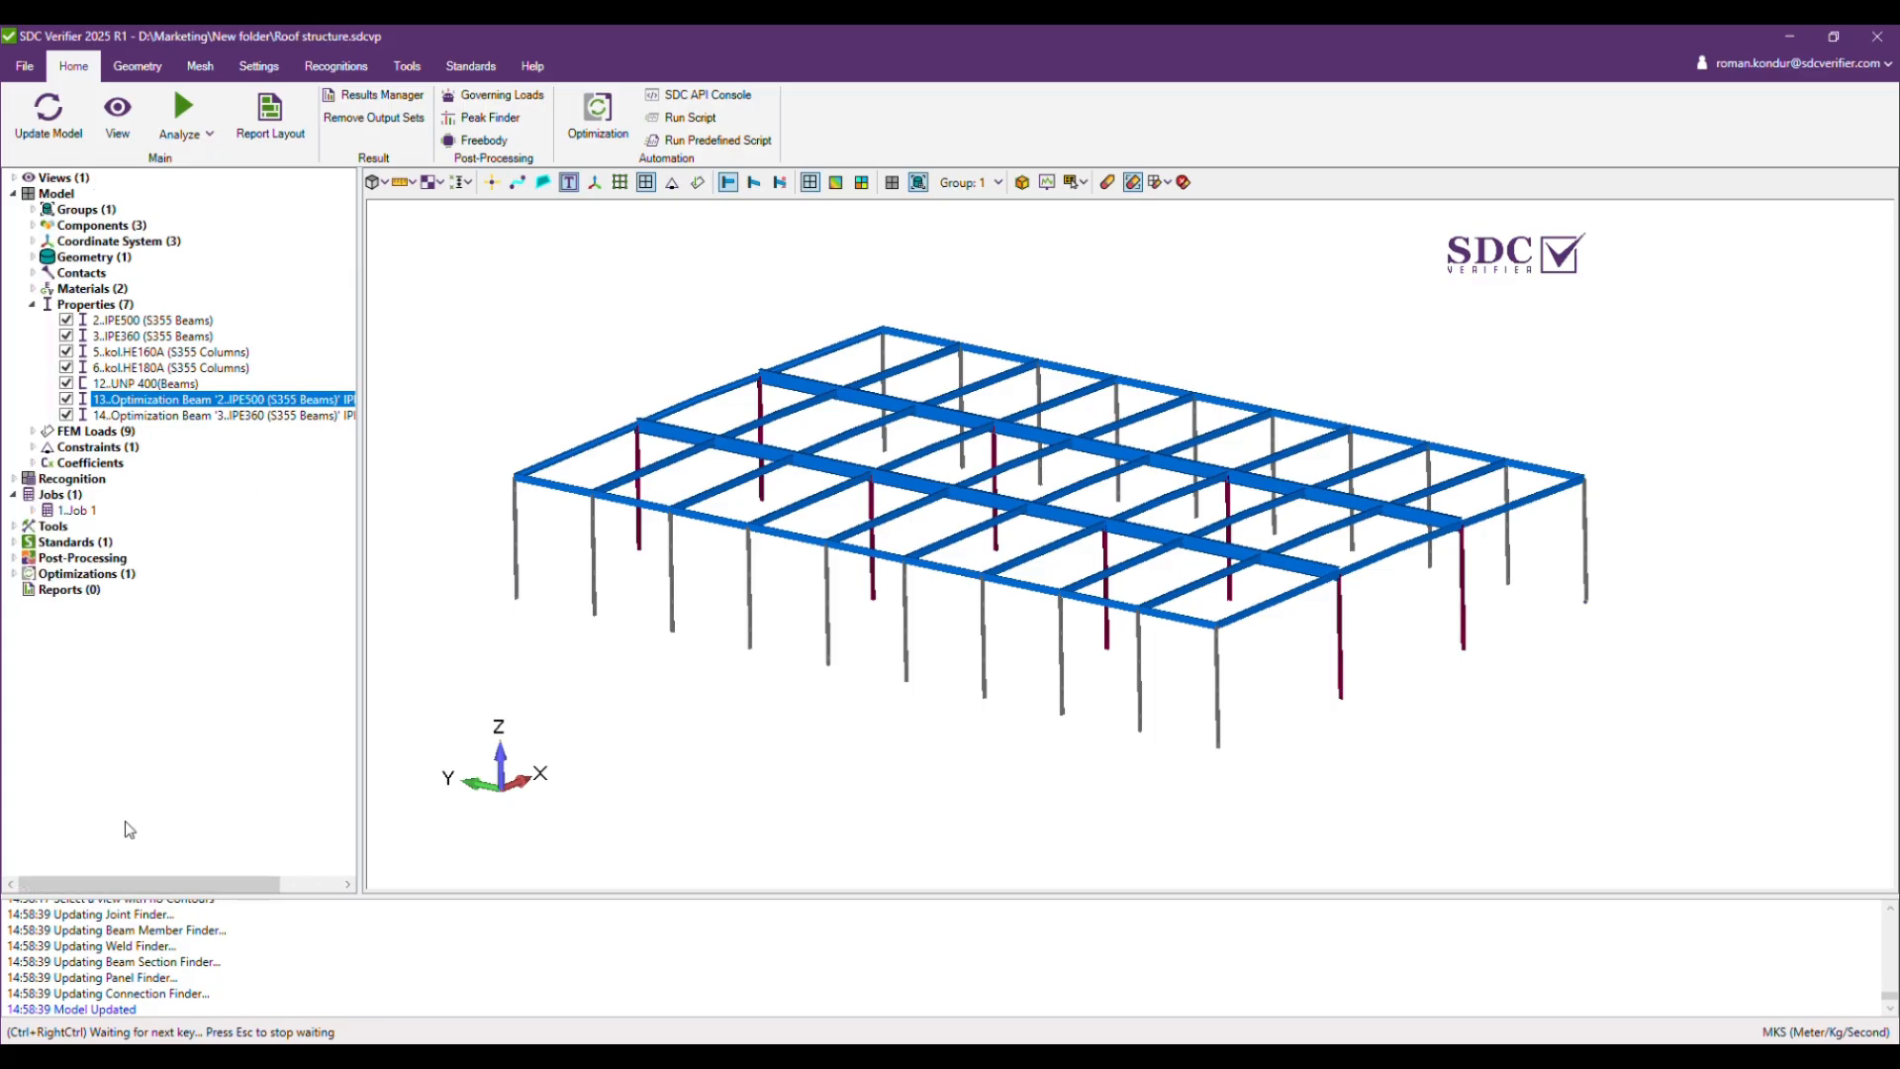
left_click(67, 400)
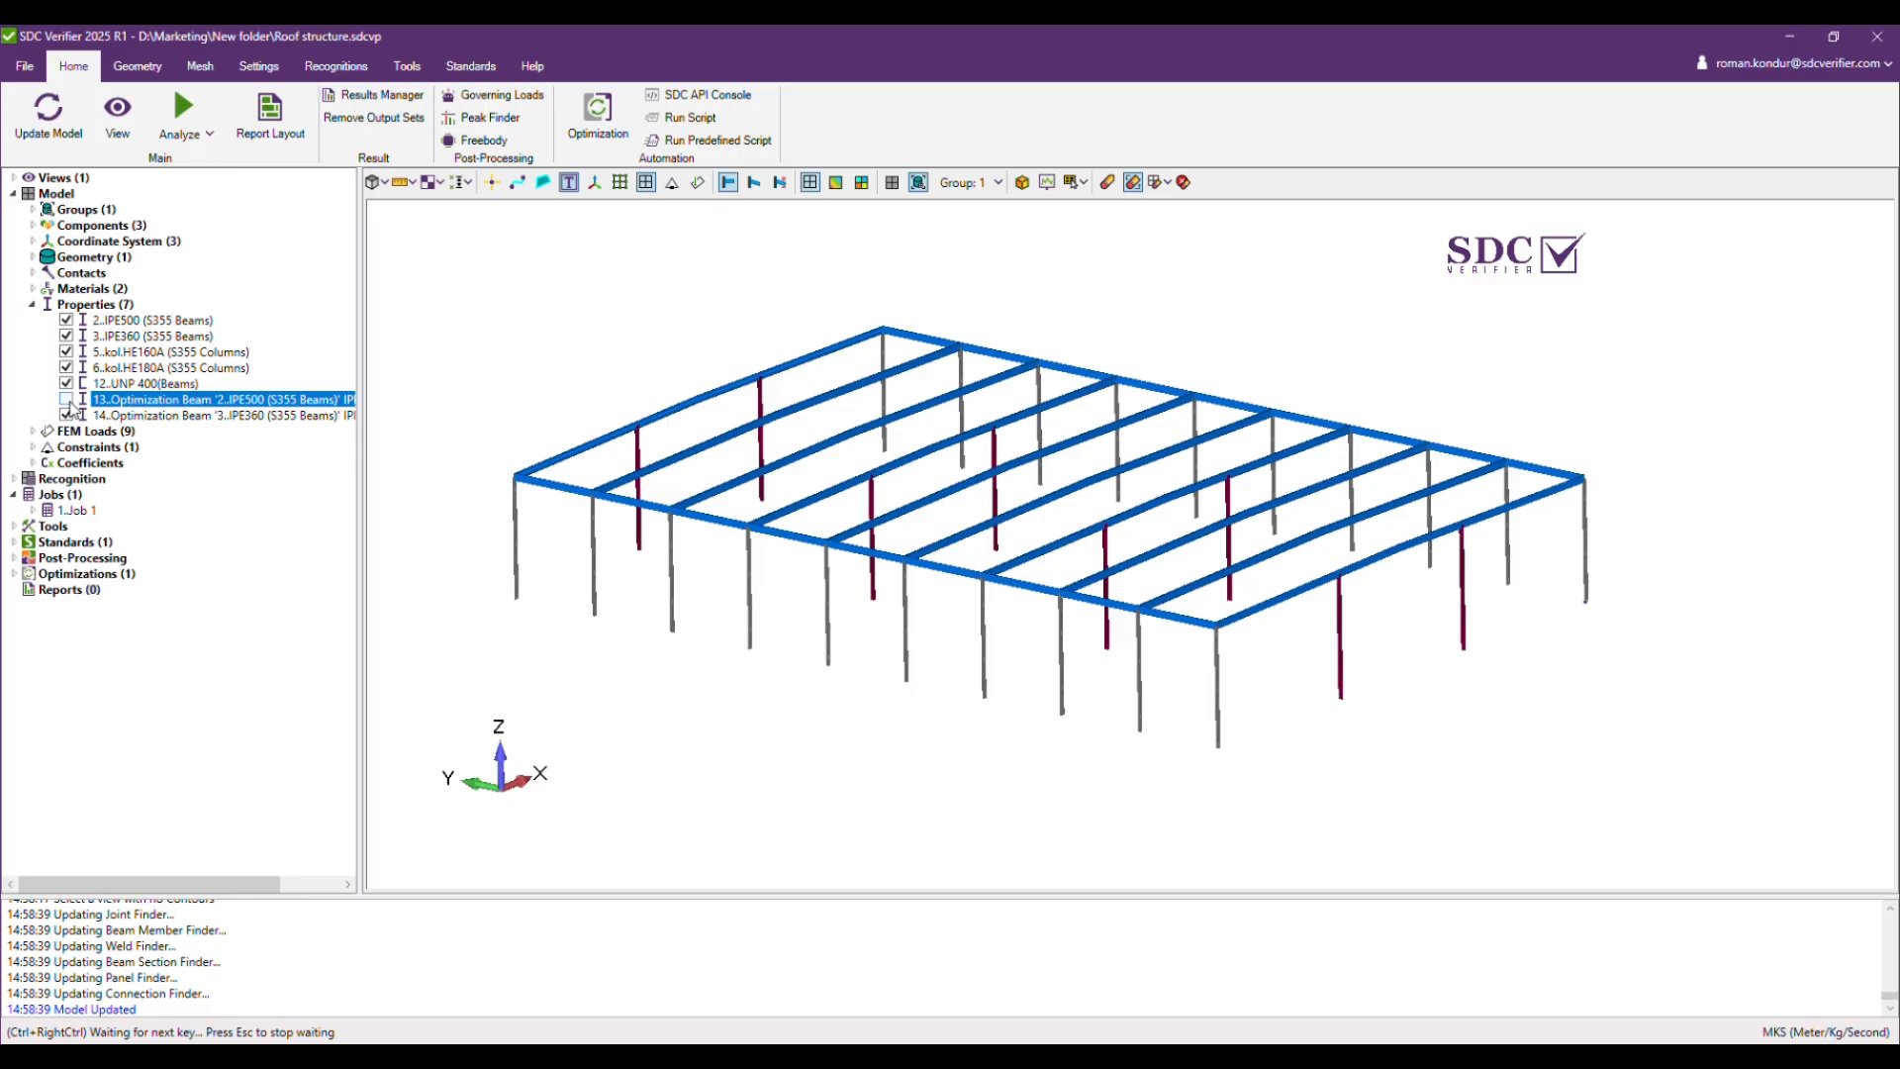
left_click(66, 399)
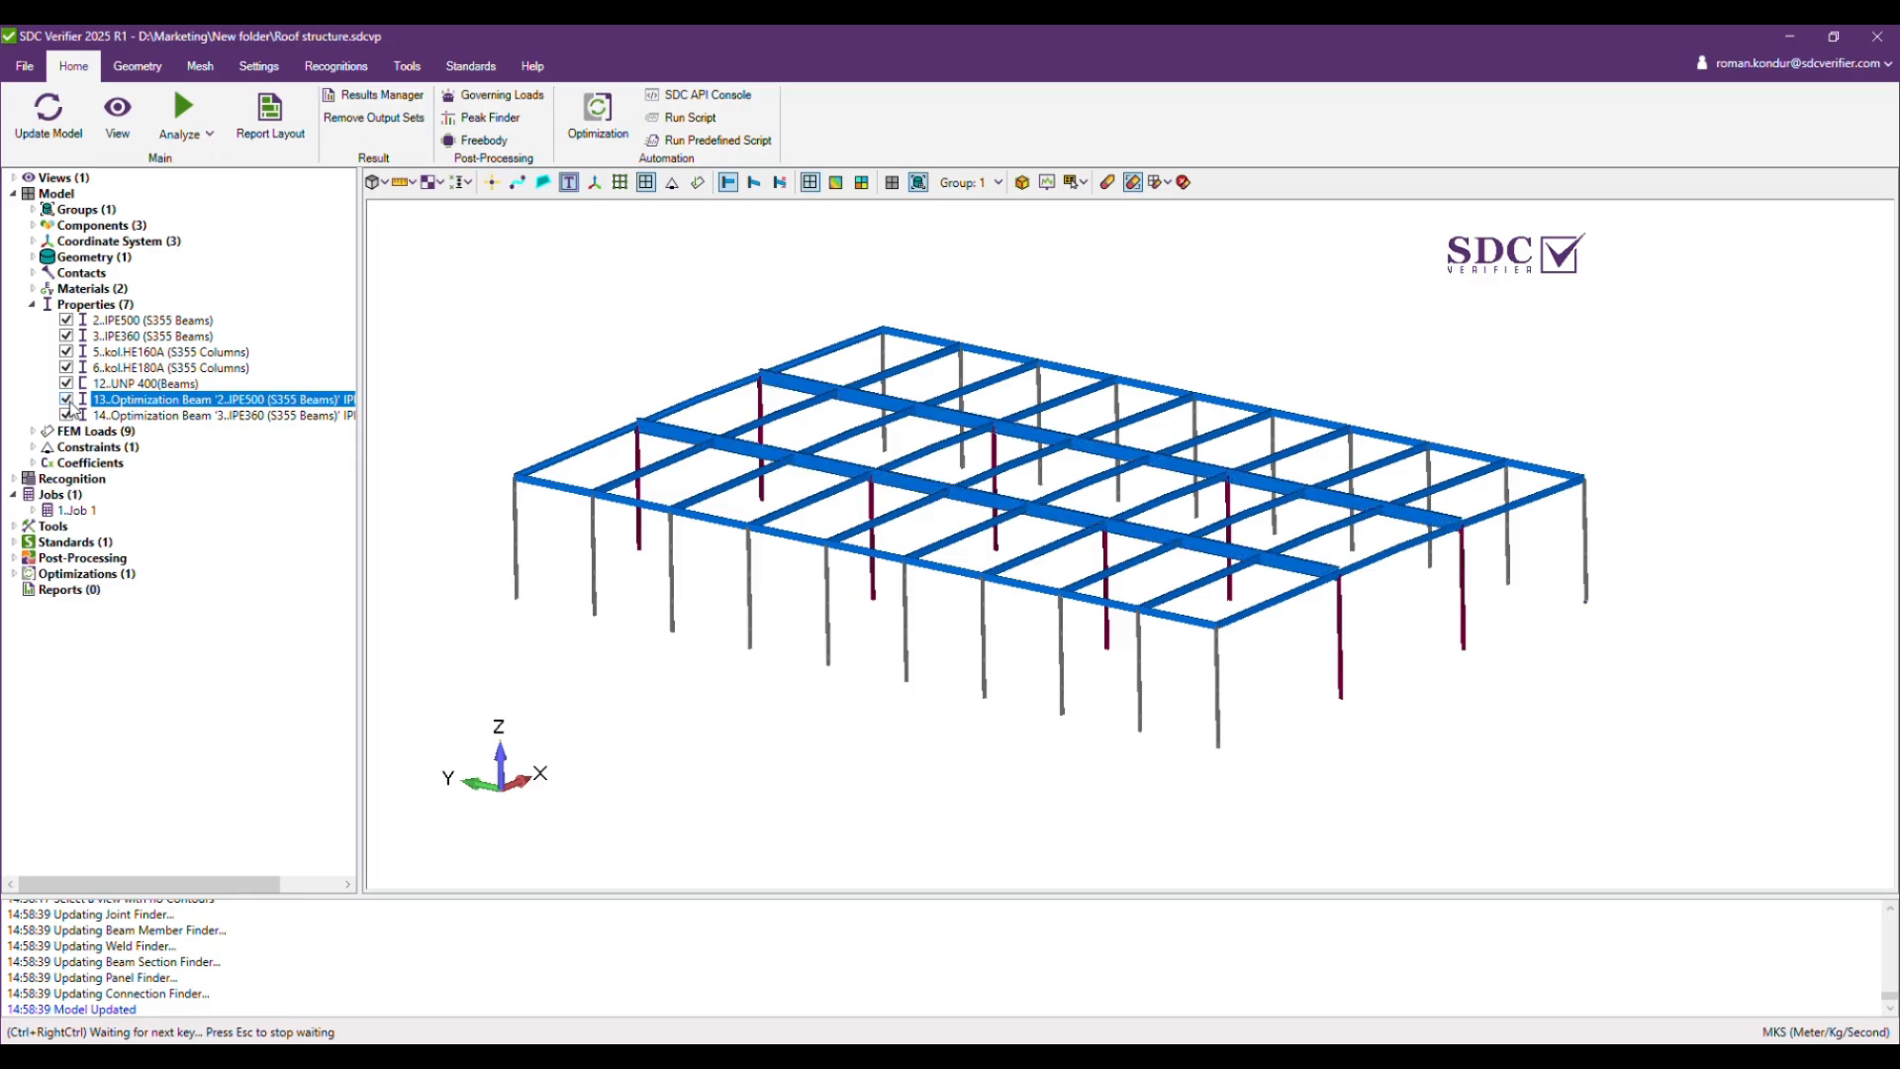
left_click(66, 416)
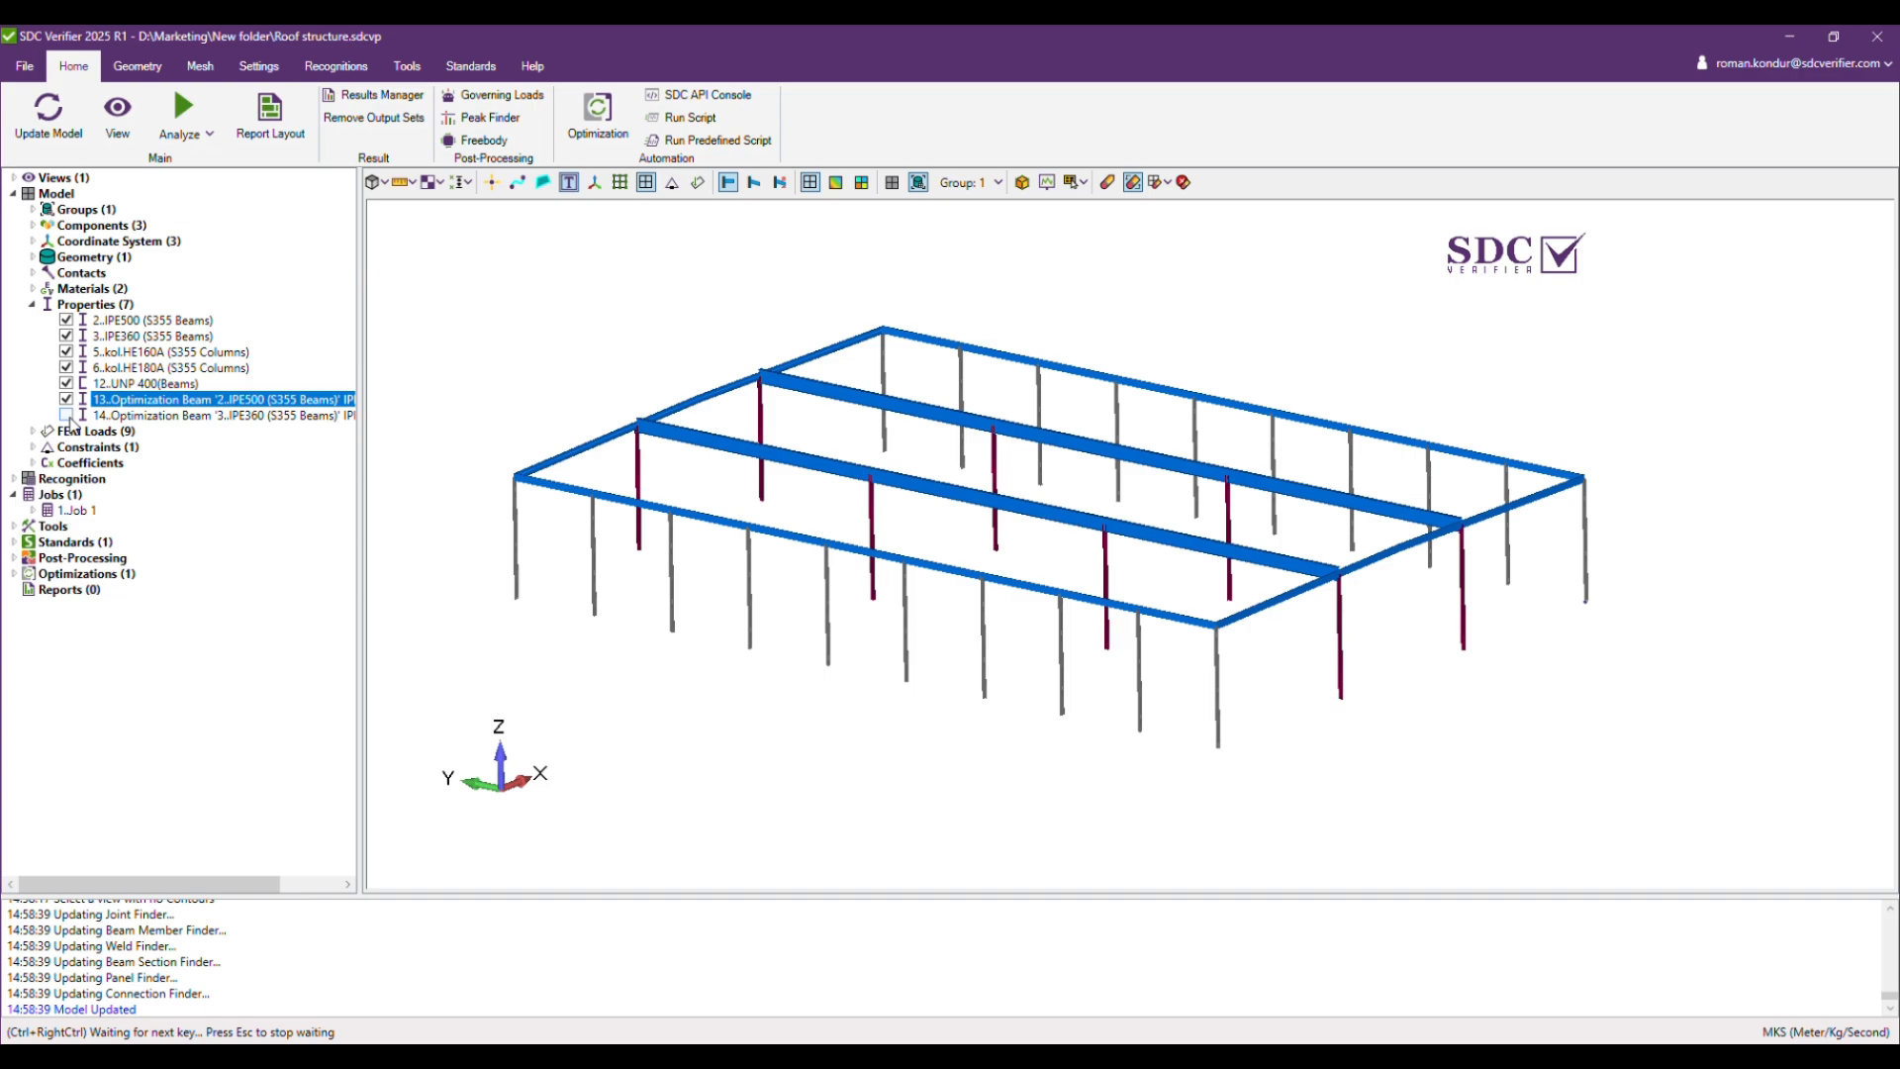
left_click(66, 416)
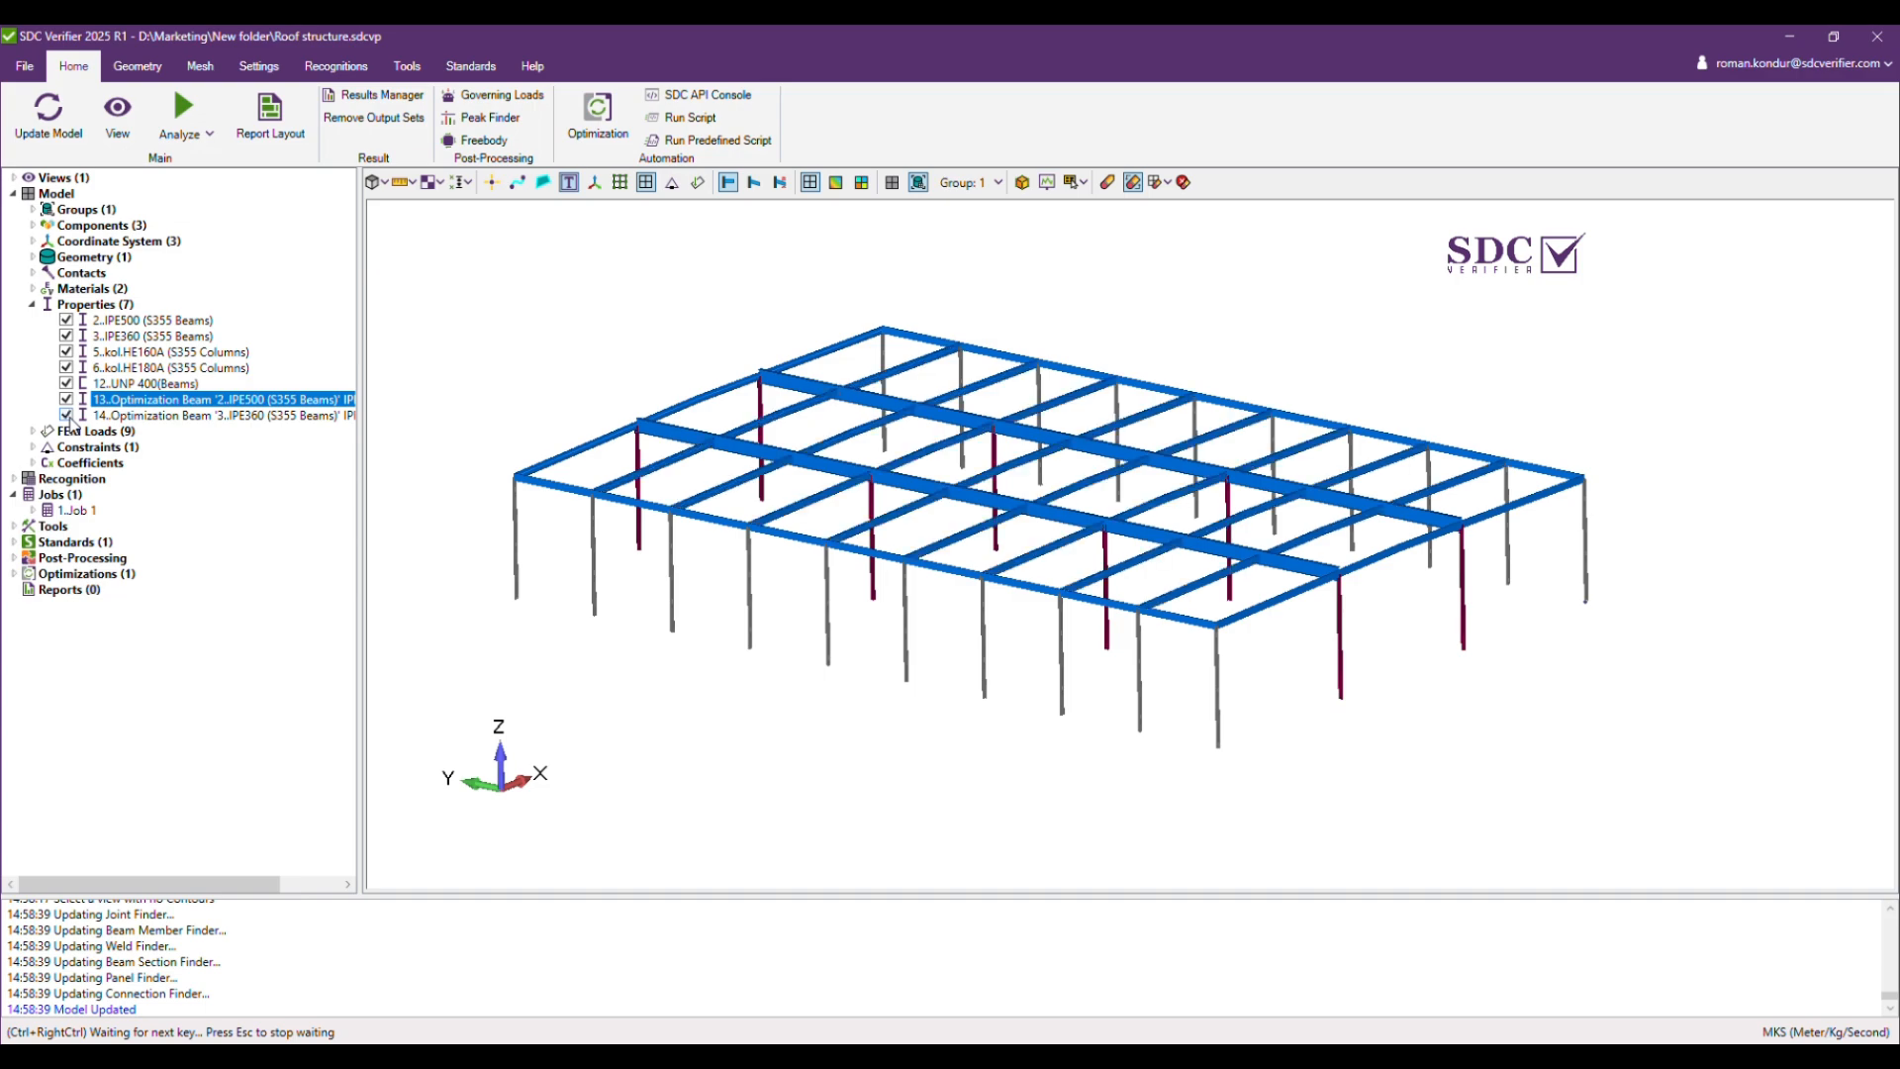
left_click(66, 416)
left_click(67, 416)
Copy Job 1 and title the copy Job 2.
left_click(61, 494)
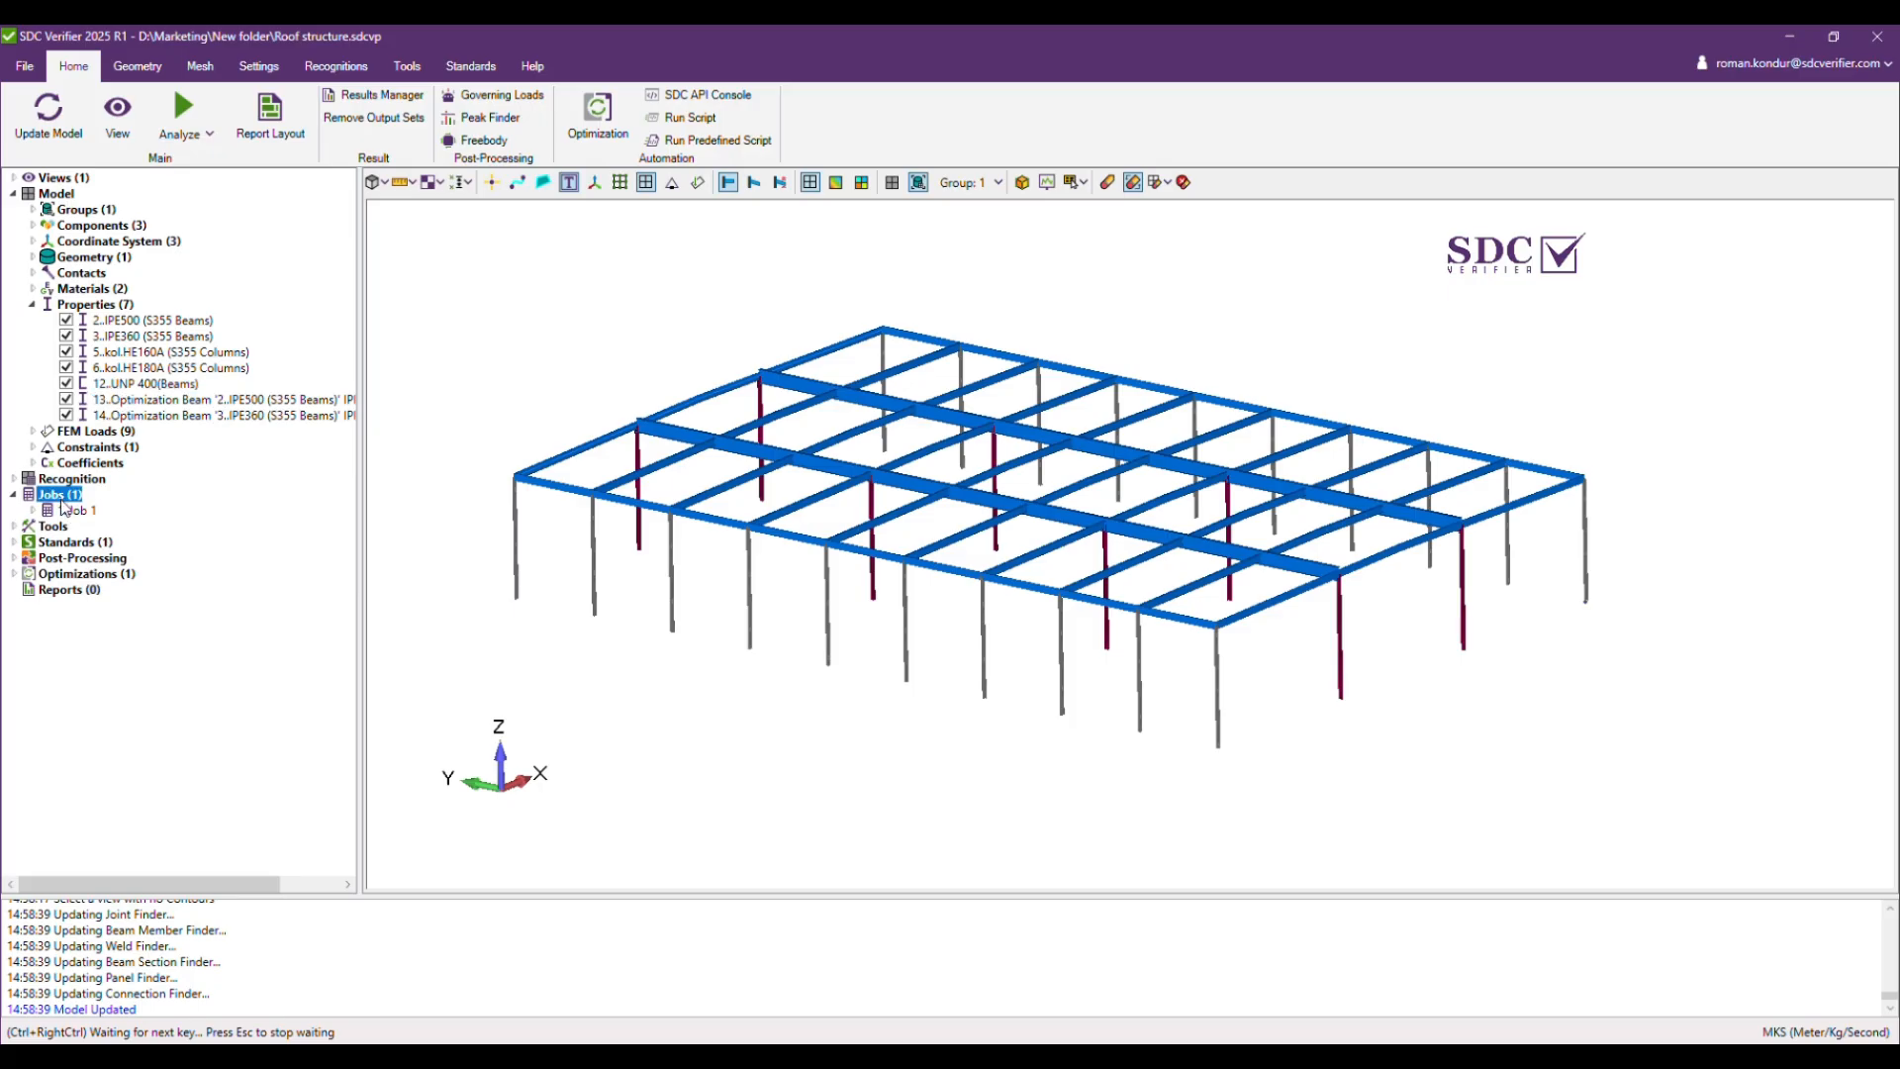
right_click(63, 510)
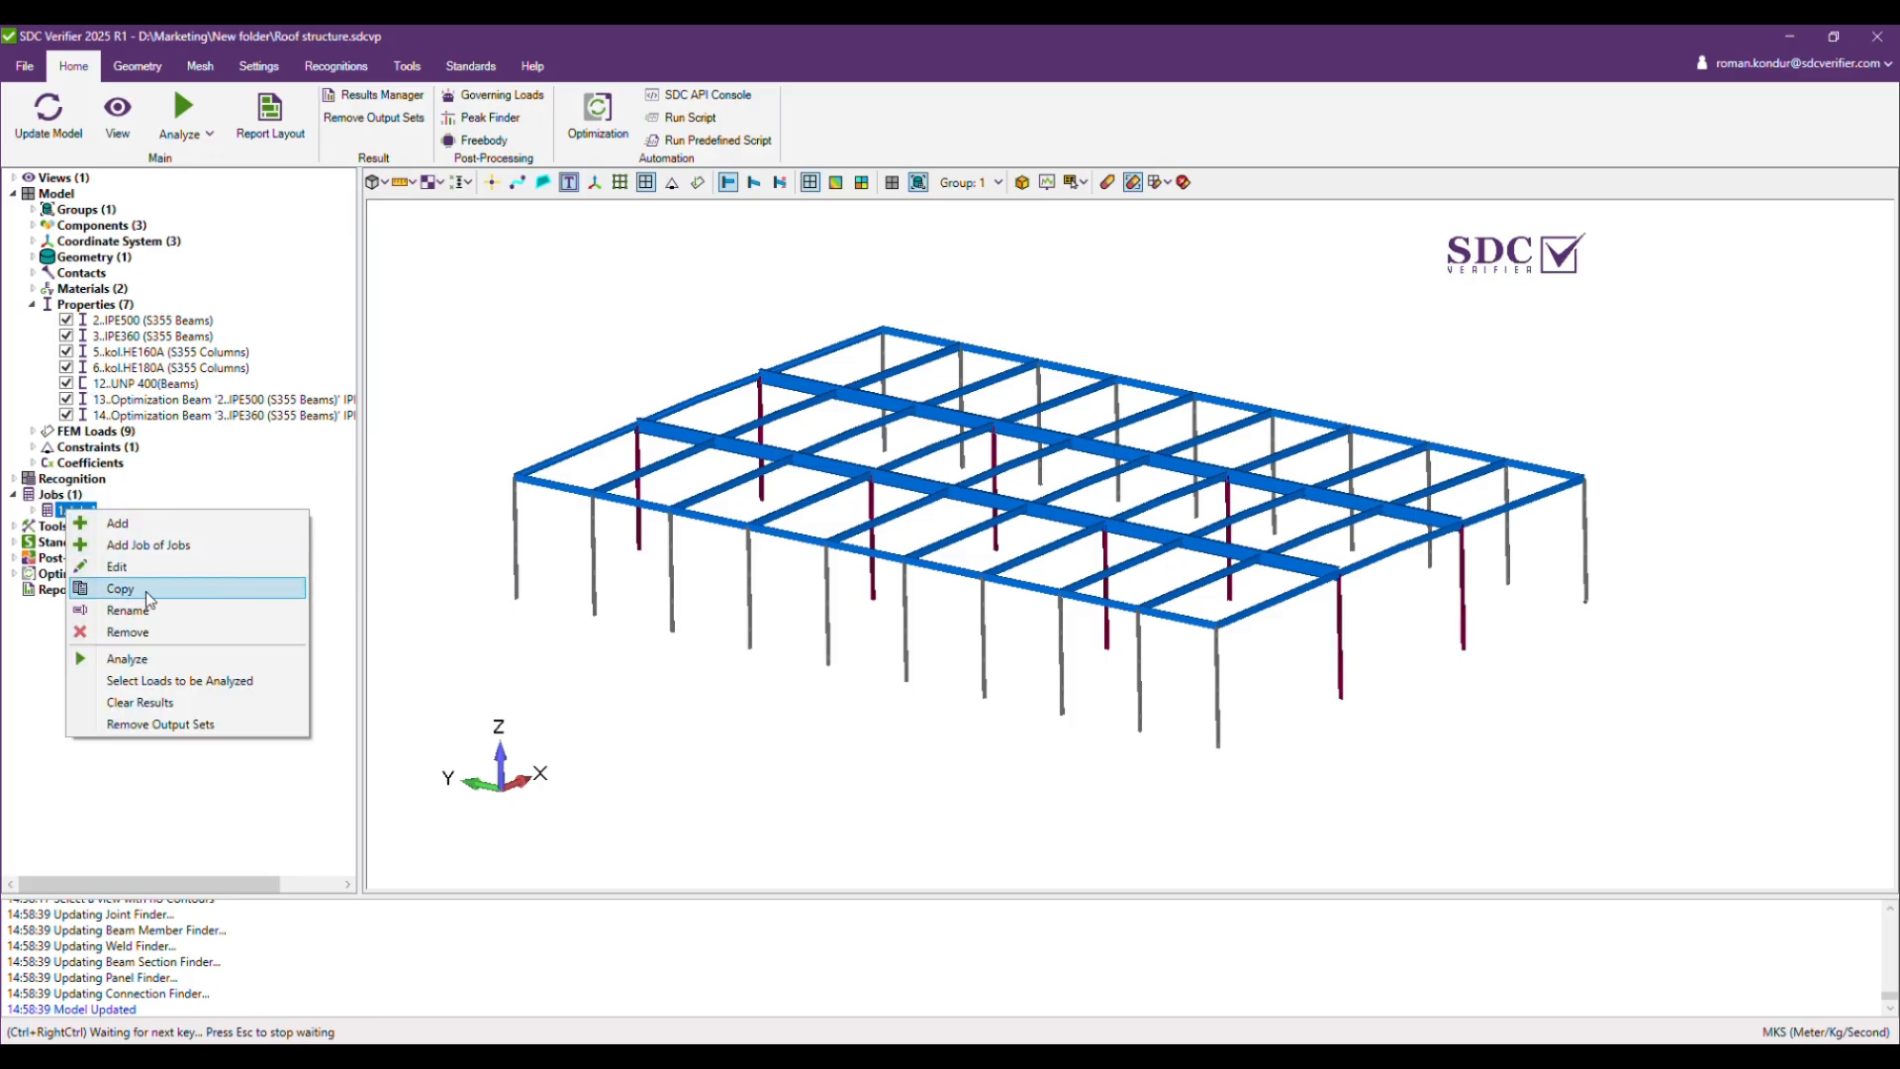
left_click(120, 589)
left_click_drag(933, 532, 897, 531)
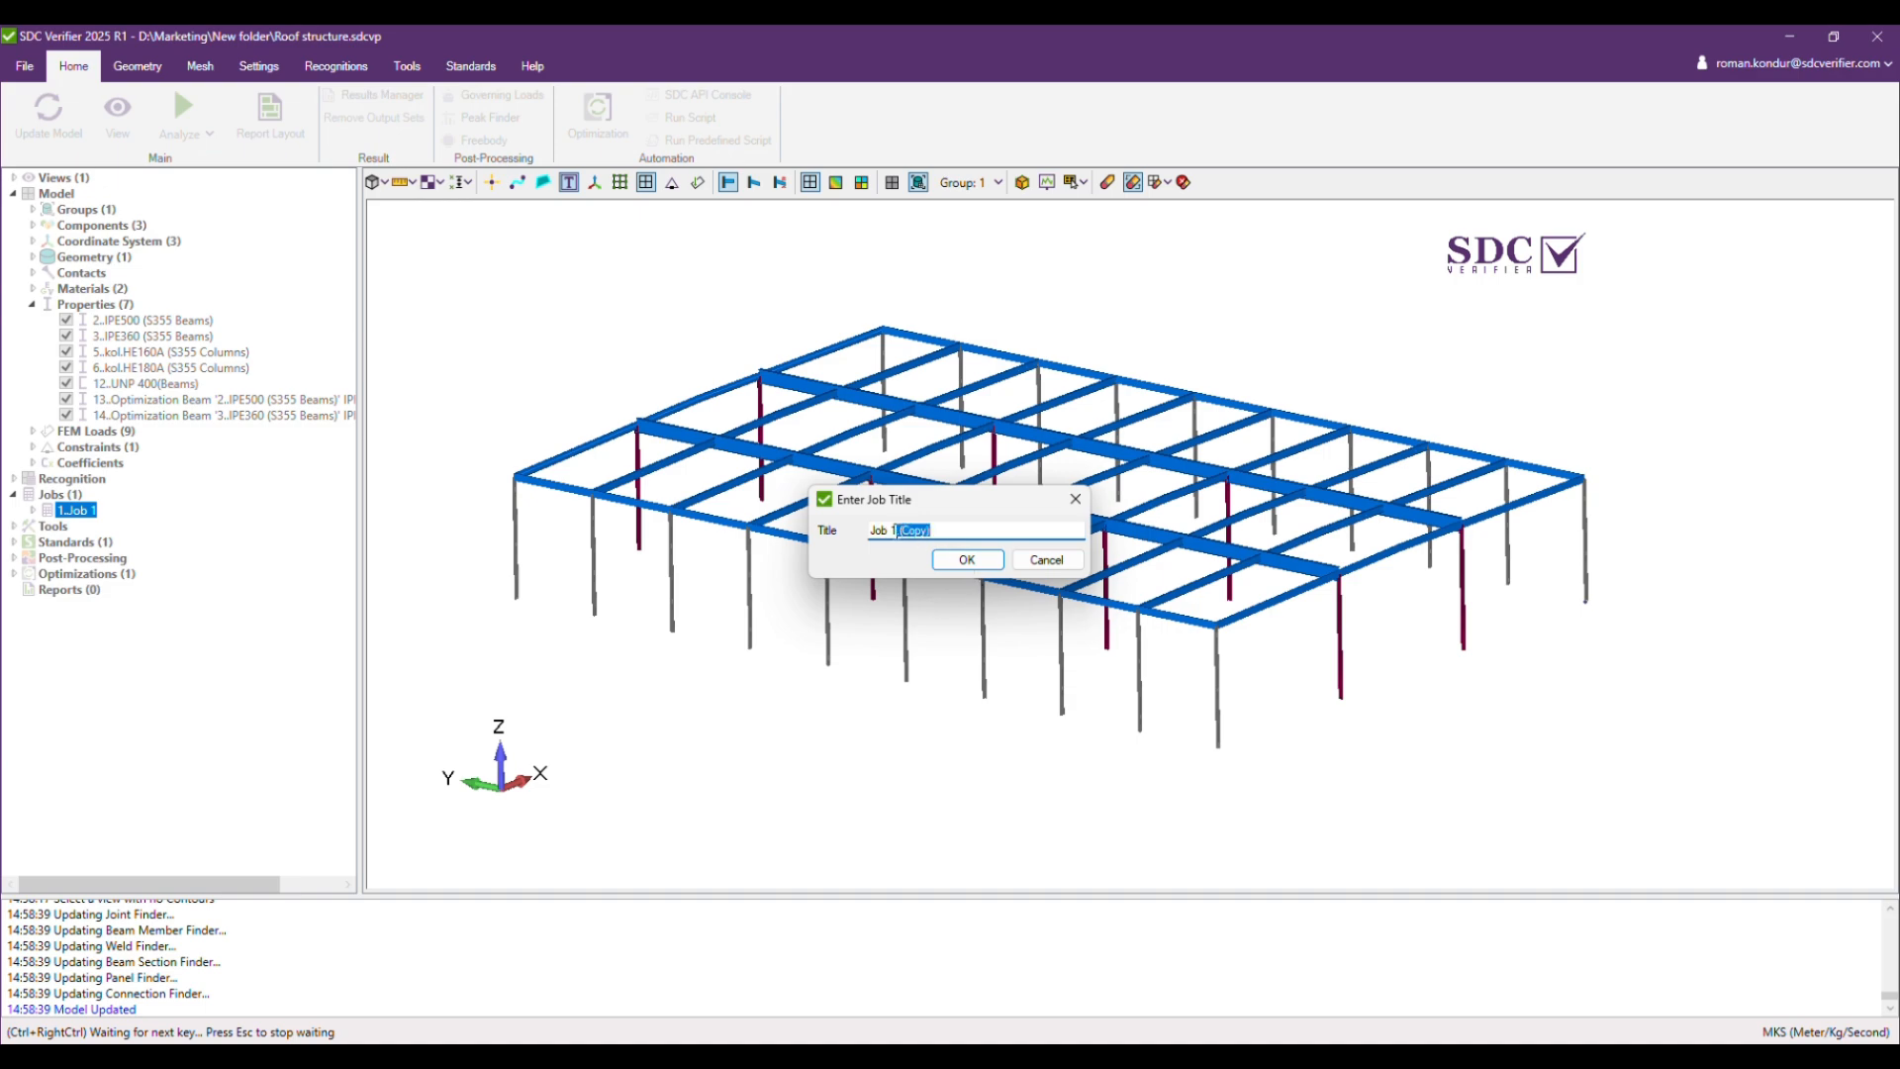
key("BackSpace")
left_click(967, 559)
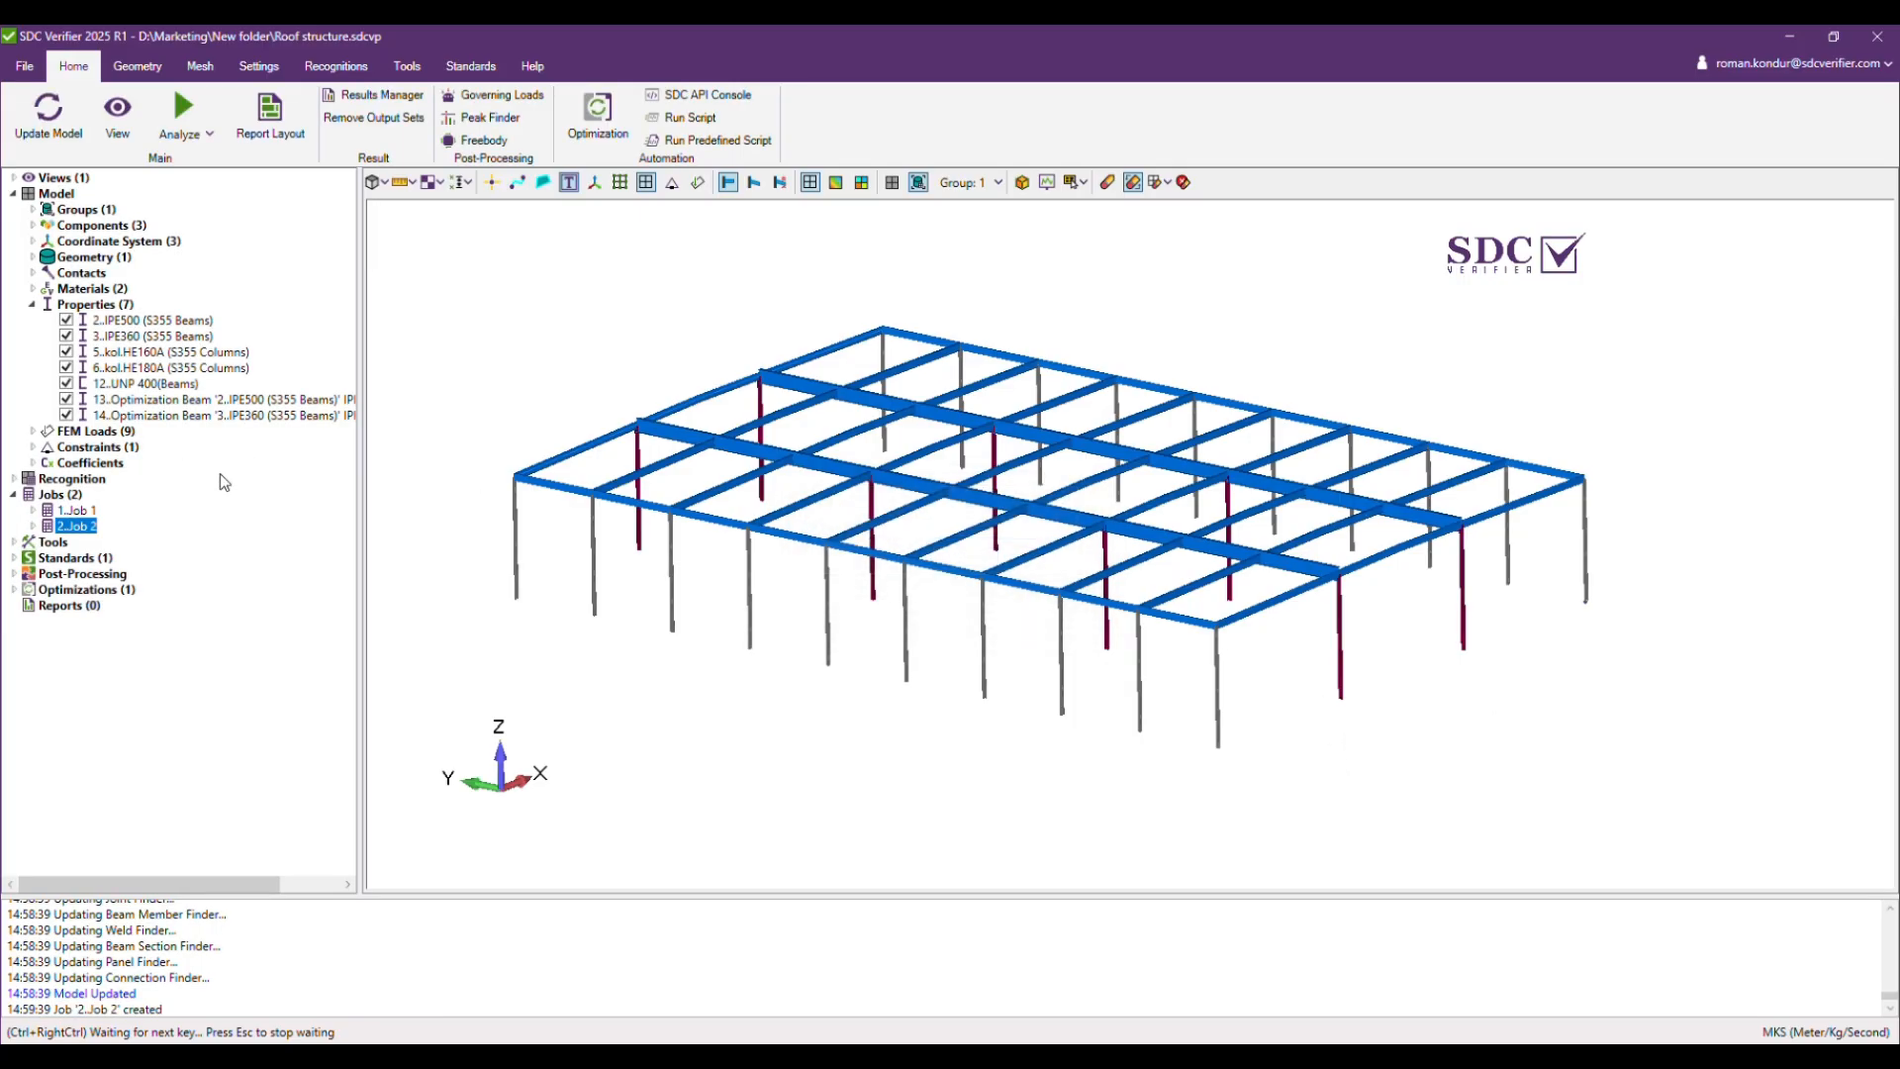
Analyze Job 2, agreeing to create scalar points for beam warping.
right_click(81, 534)
left_click(164, 671)
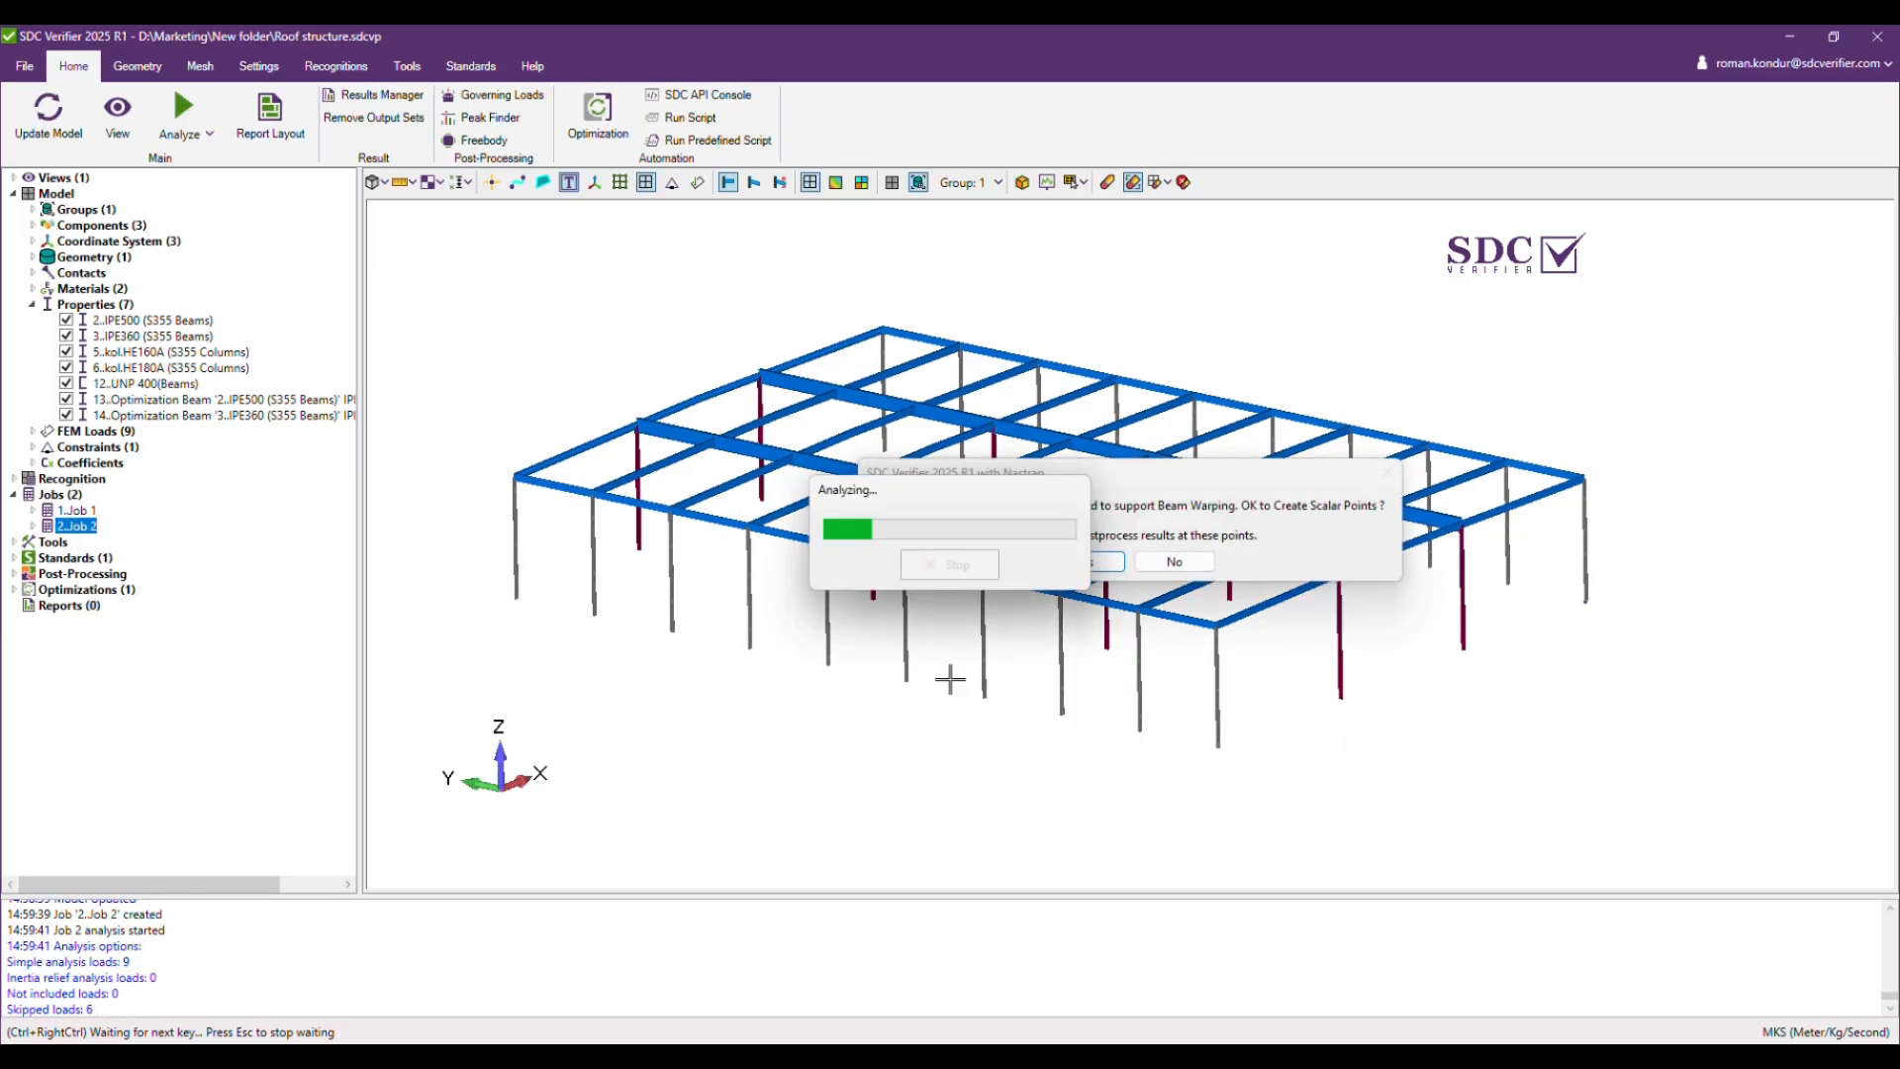
left_click(1112, 566)
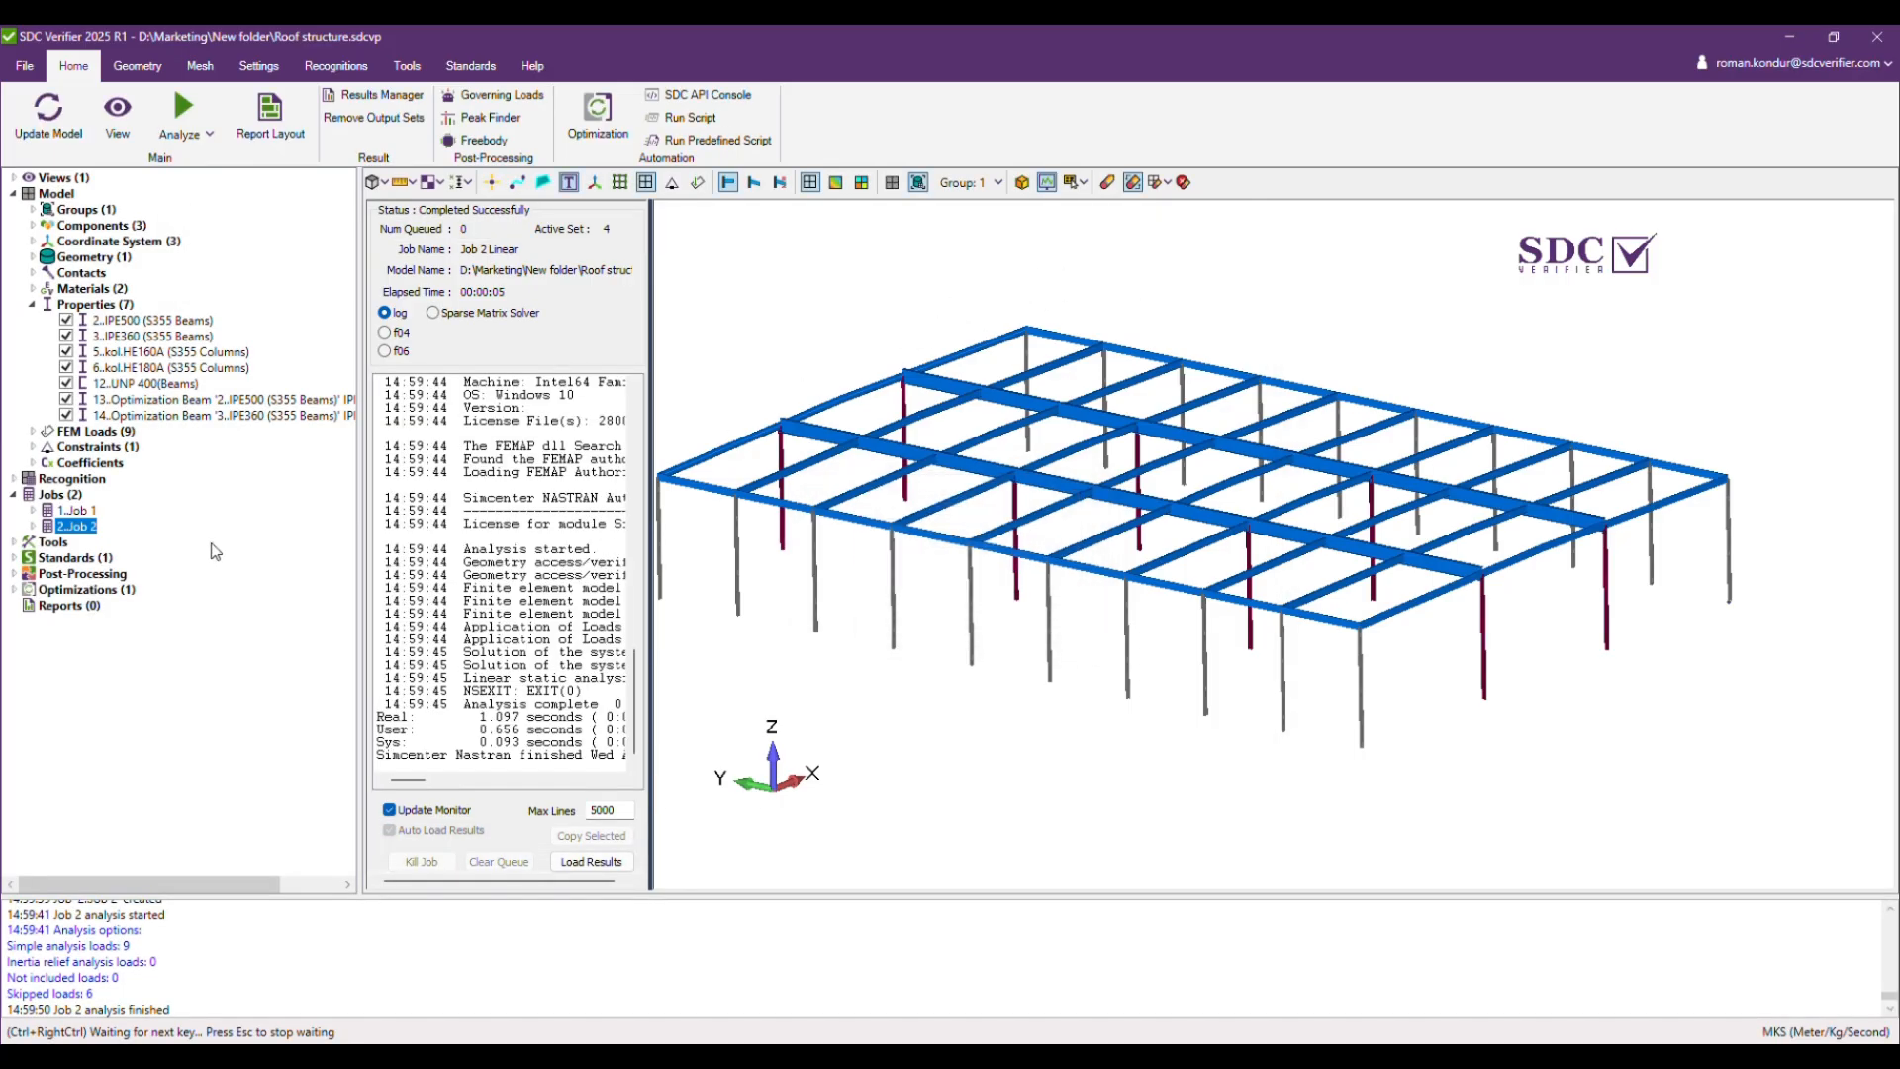
Start adding a second Eurocode3 Members (EN 1993-1-1, 2005) standard to the project.
left_click(14, 558)
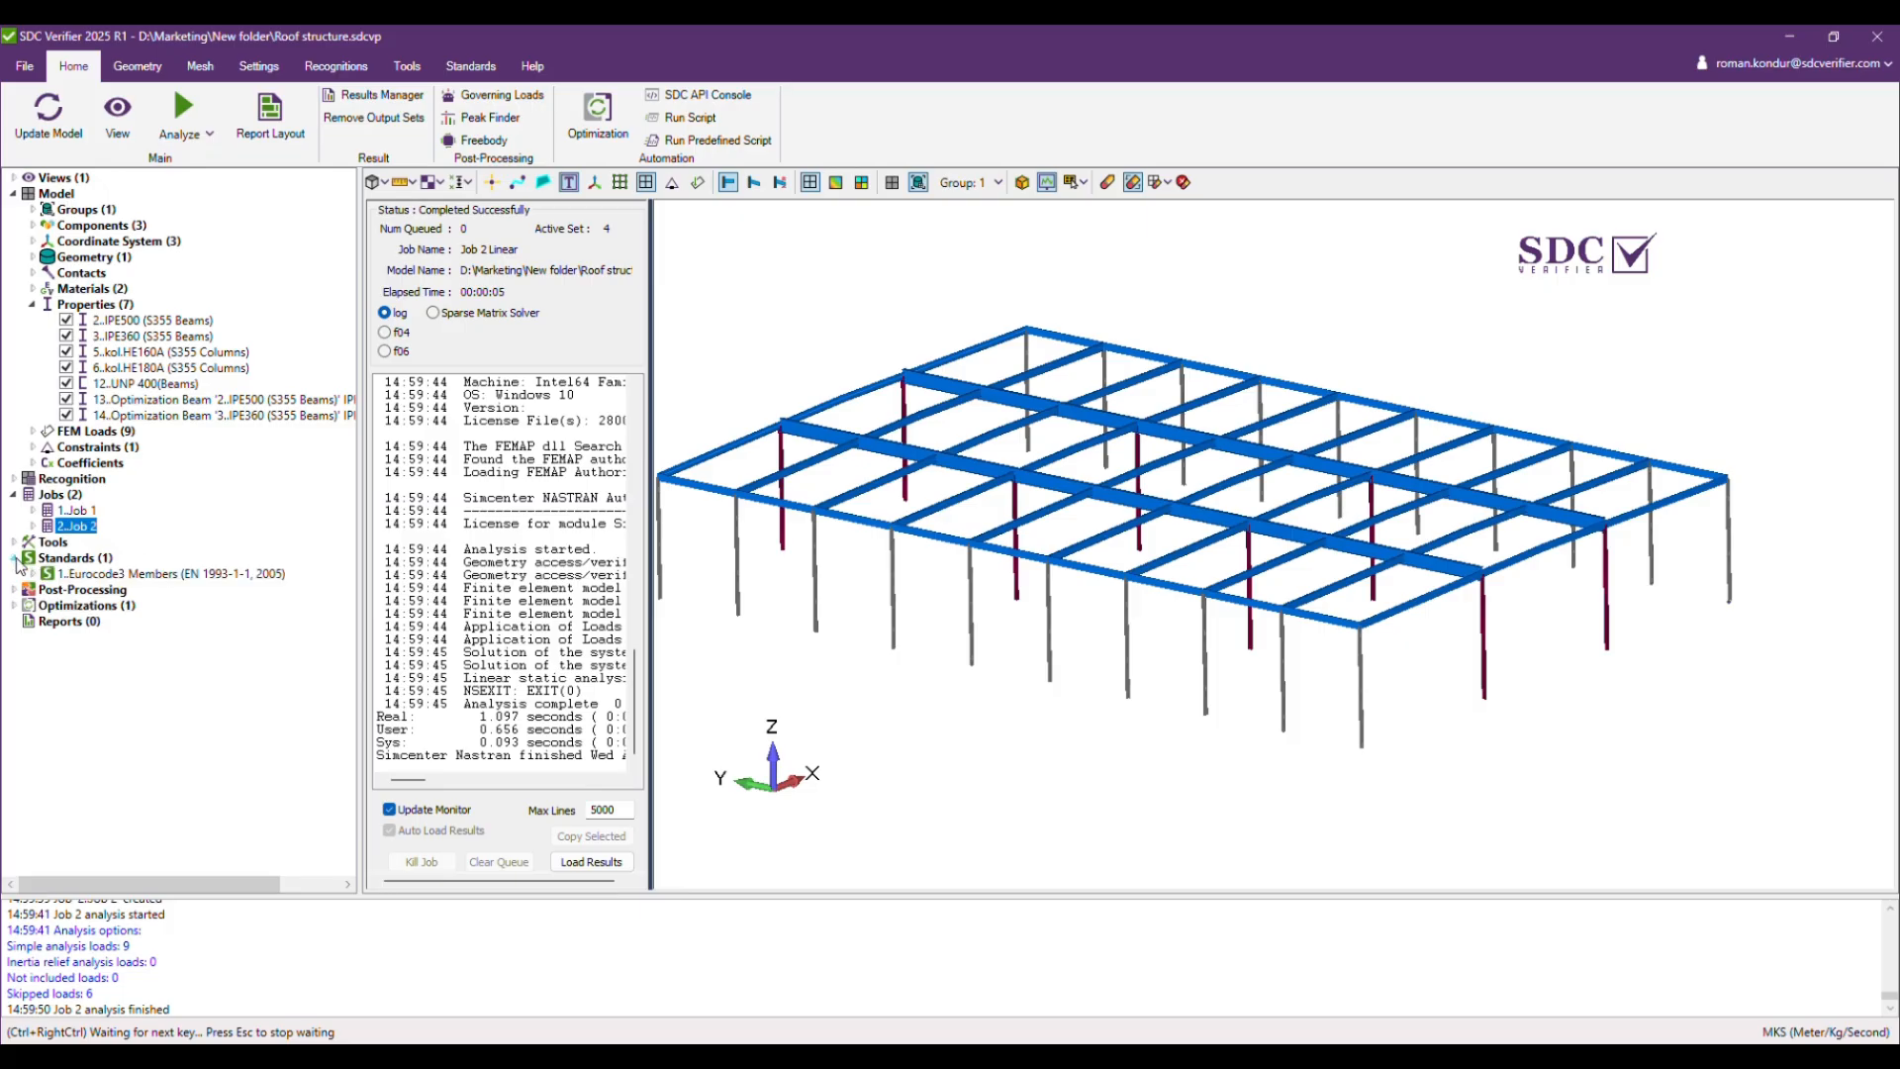
left_click(77, 562)
right_click(76, 563)
mouse_move(138, 574)
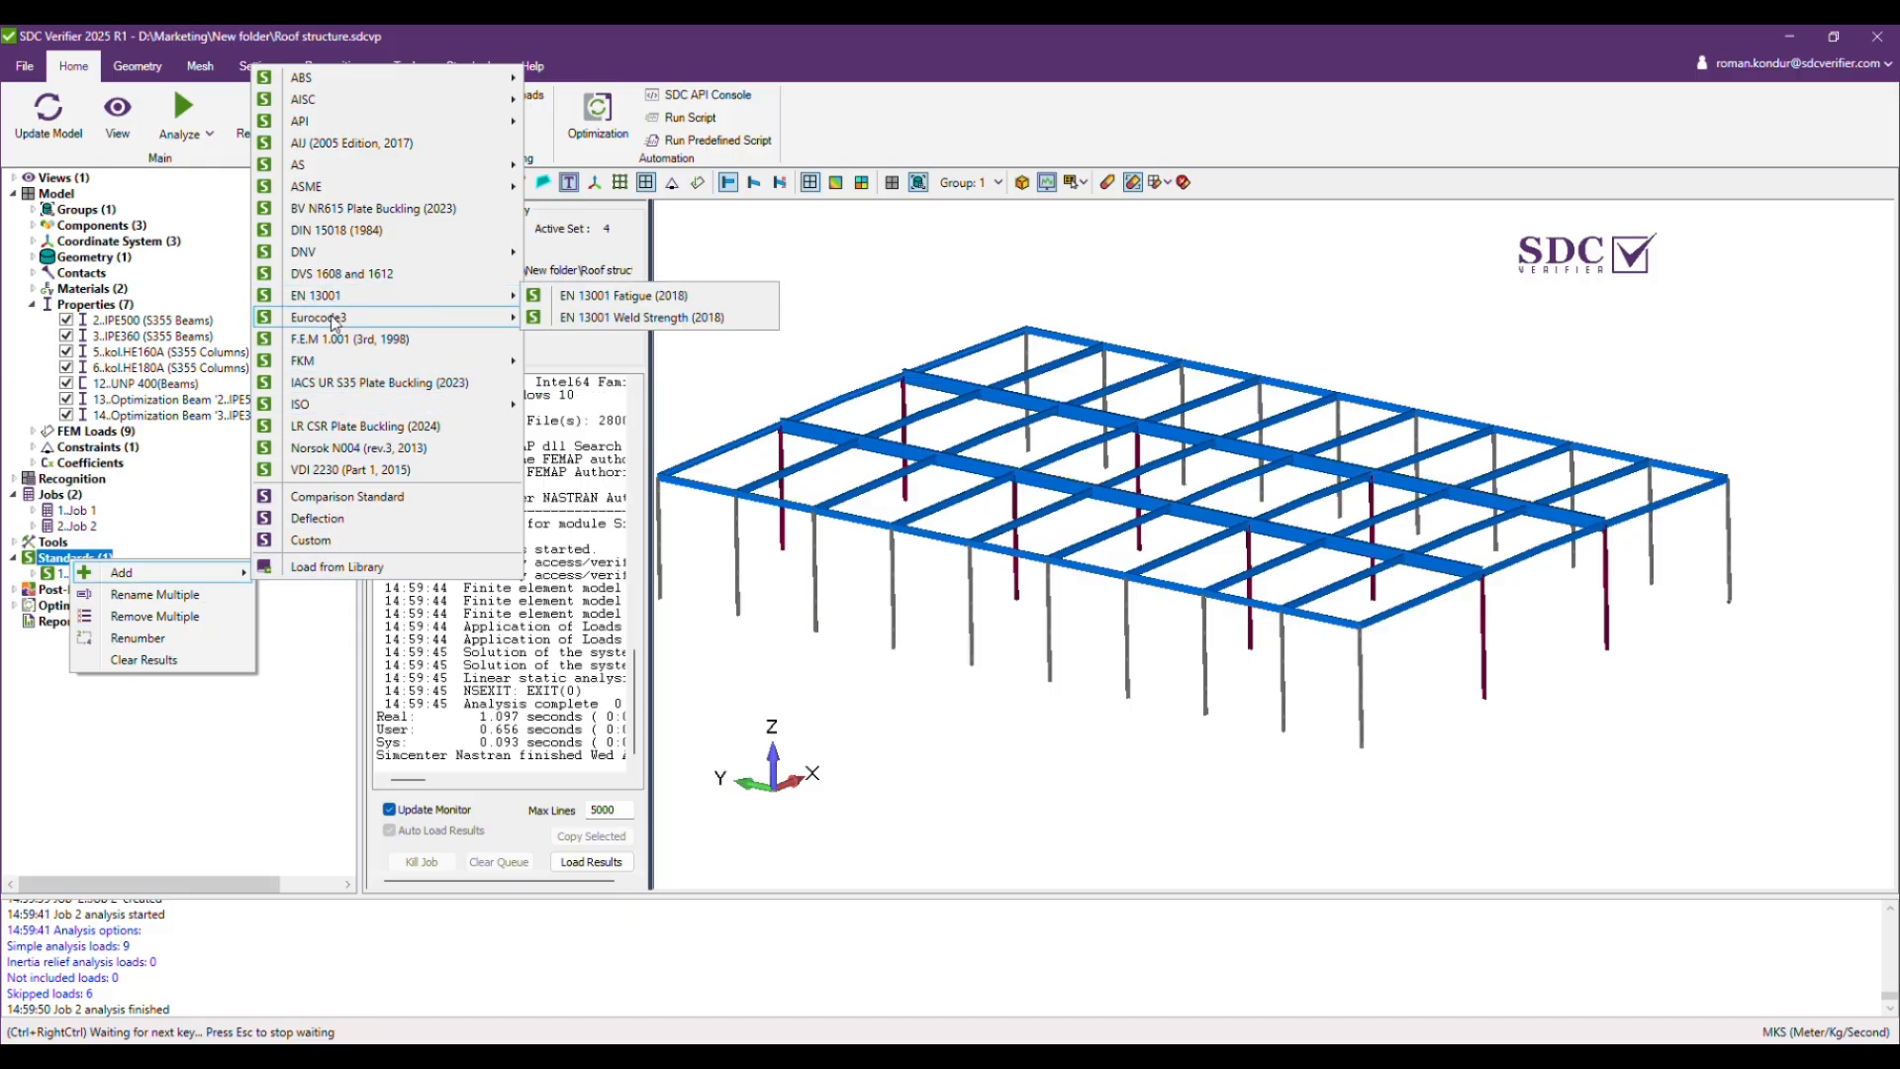
mouse_move(334, 318)
left_click(615, 319)
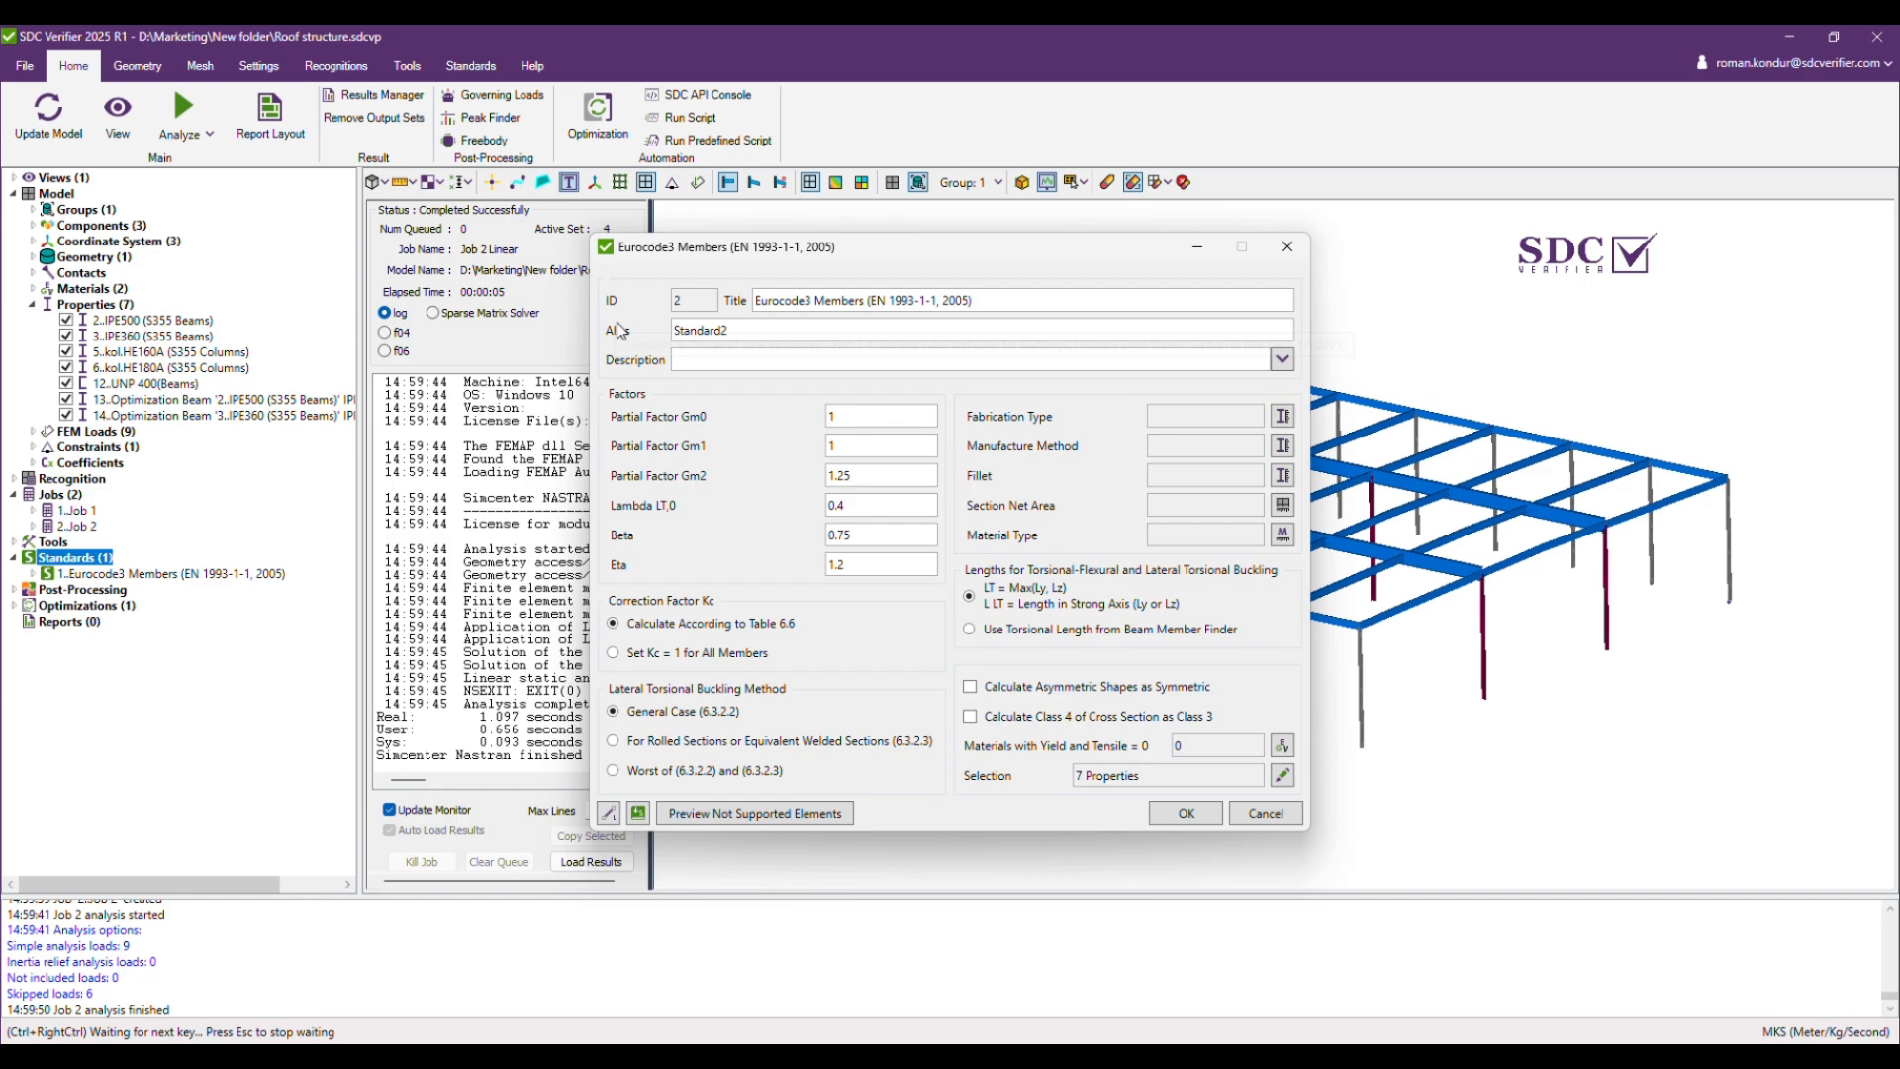
Set the fabrication type to Rolled and the manufacture method to Hot Finished for all properties of the new standard.
left_click(1283, 416)
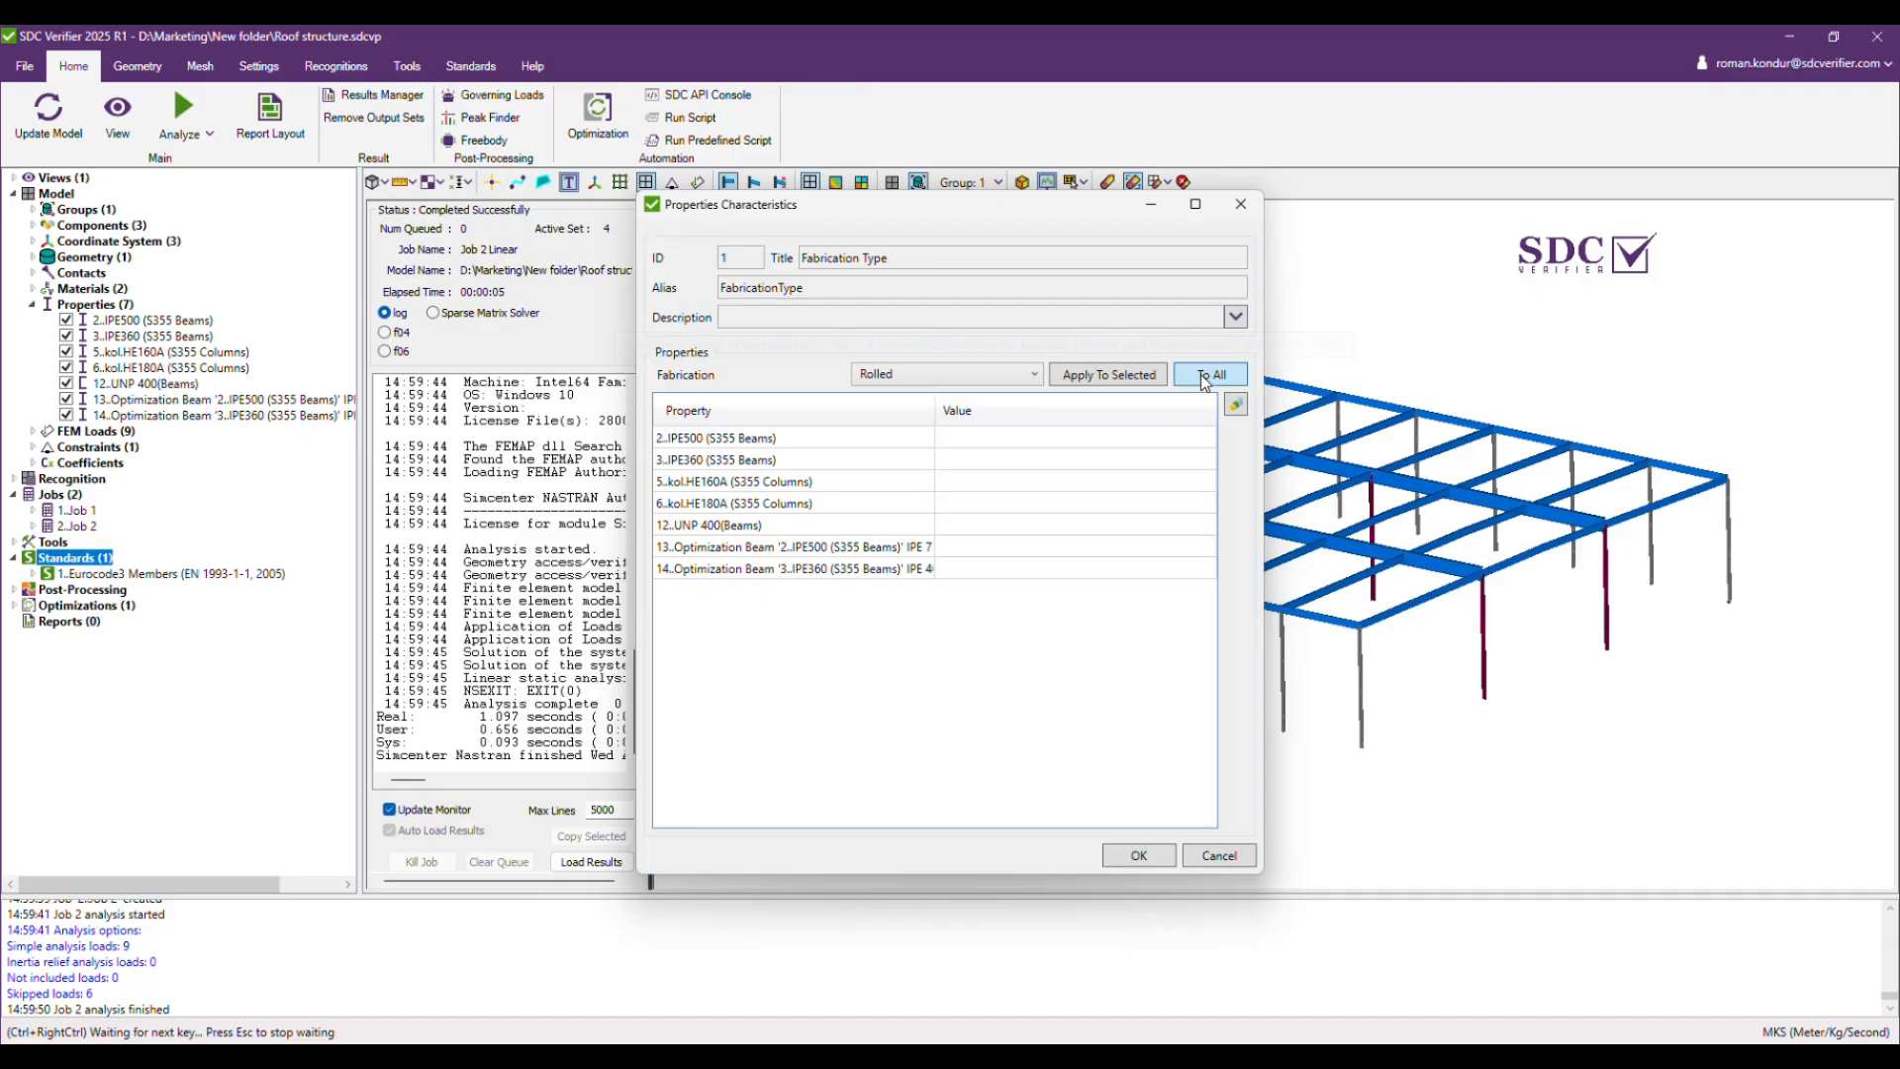
left_click(1201, 374)
left_click(1138, 855)
left_click(1284, 446)
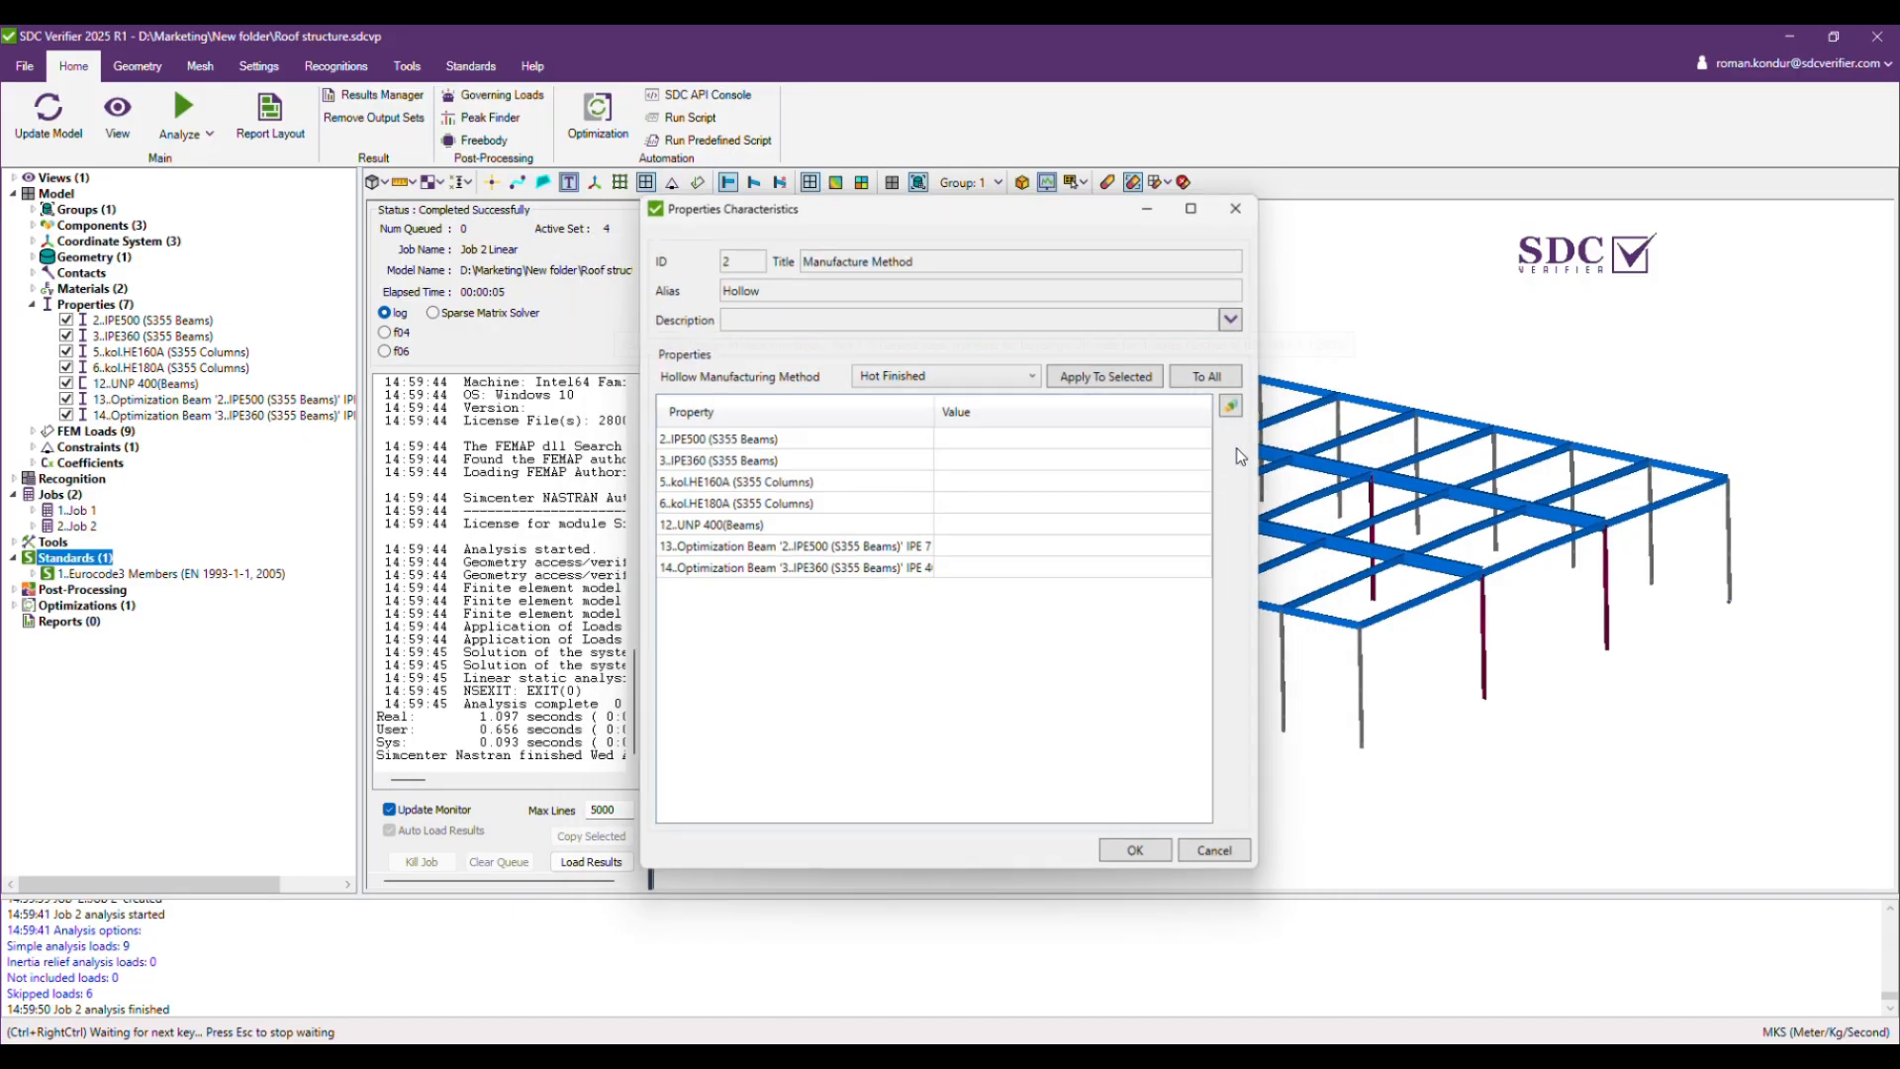
left_click(1211, 374)
left_click(1138, 855)
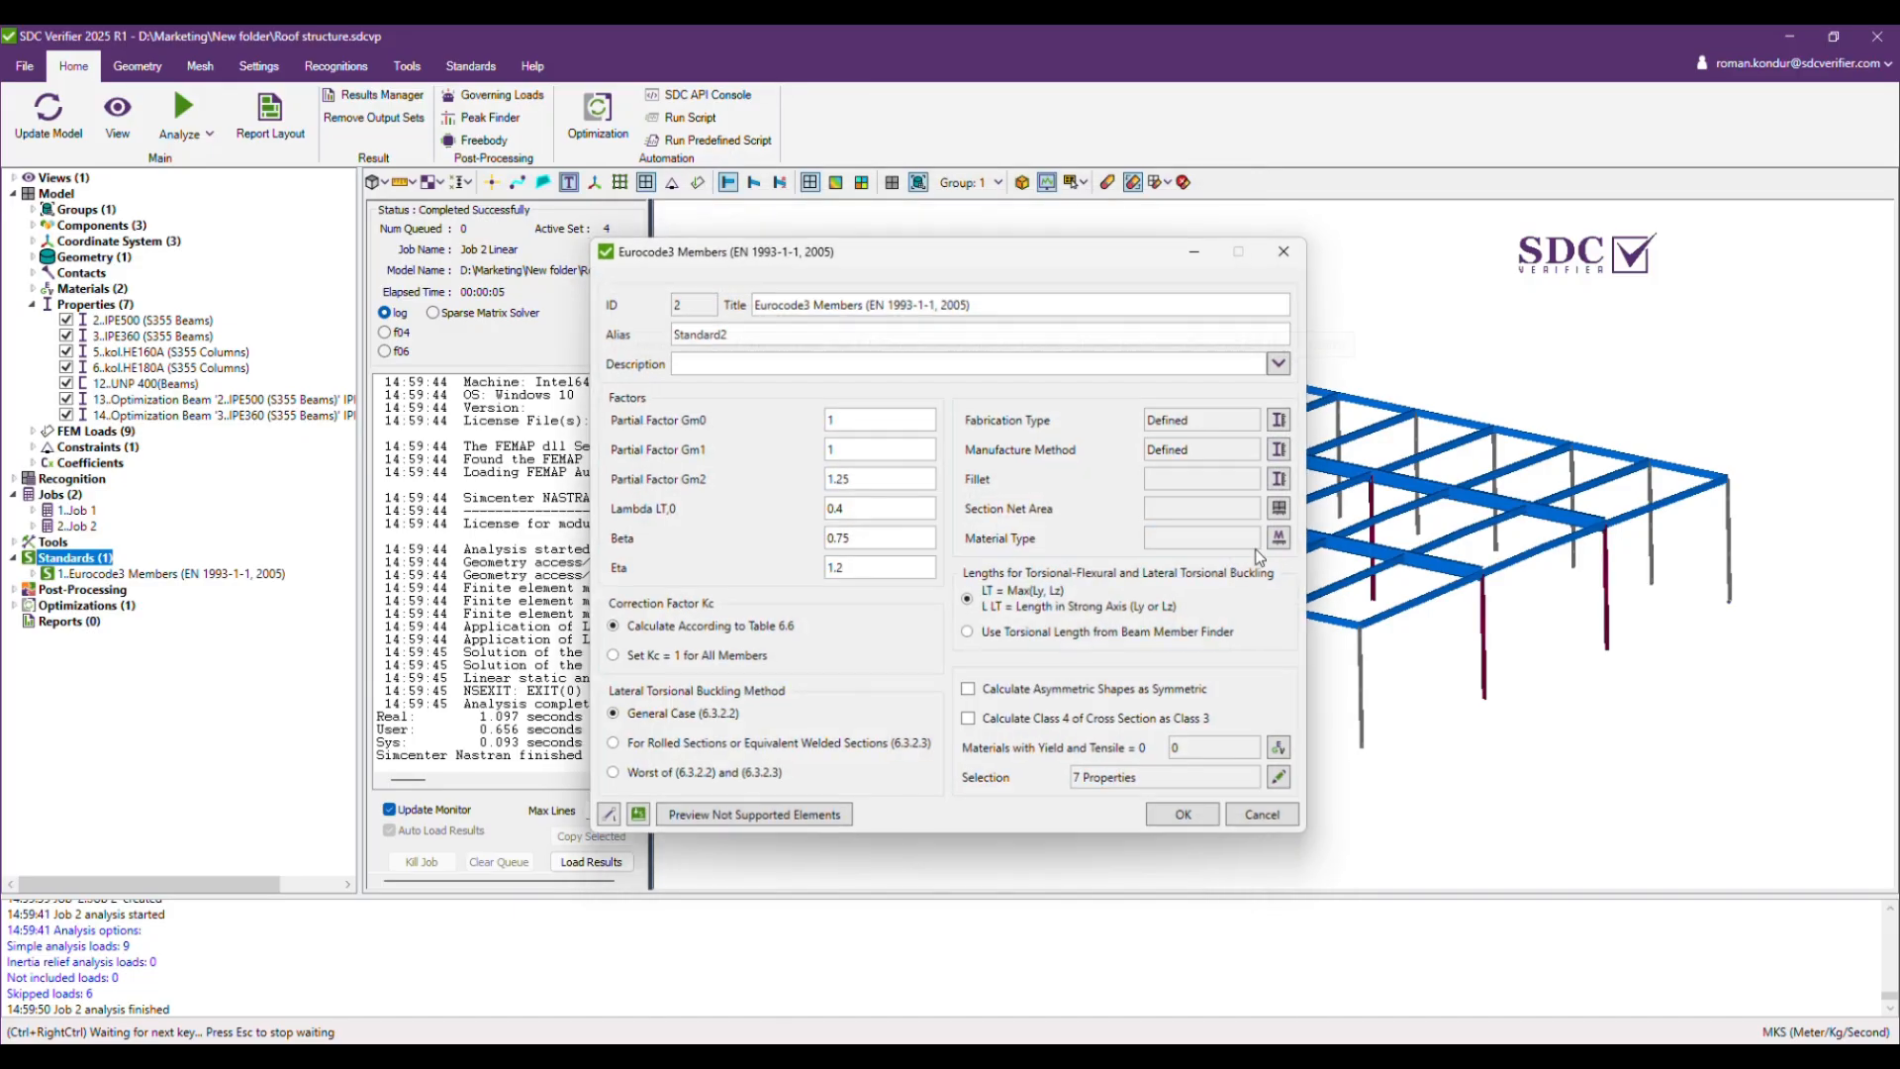
Define the fillet, section net area and material type with their default settings and create the standard.
left_click(1173, 577)
left_click(1133, 849)
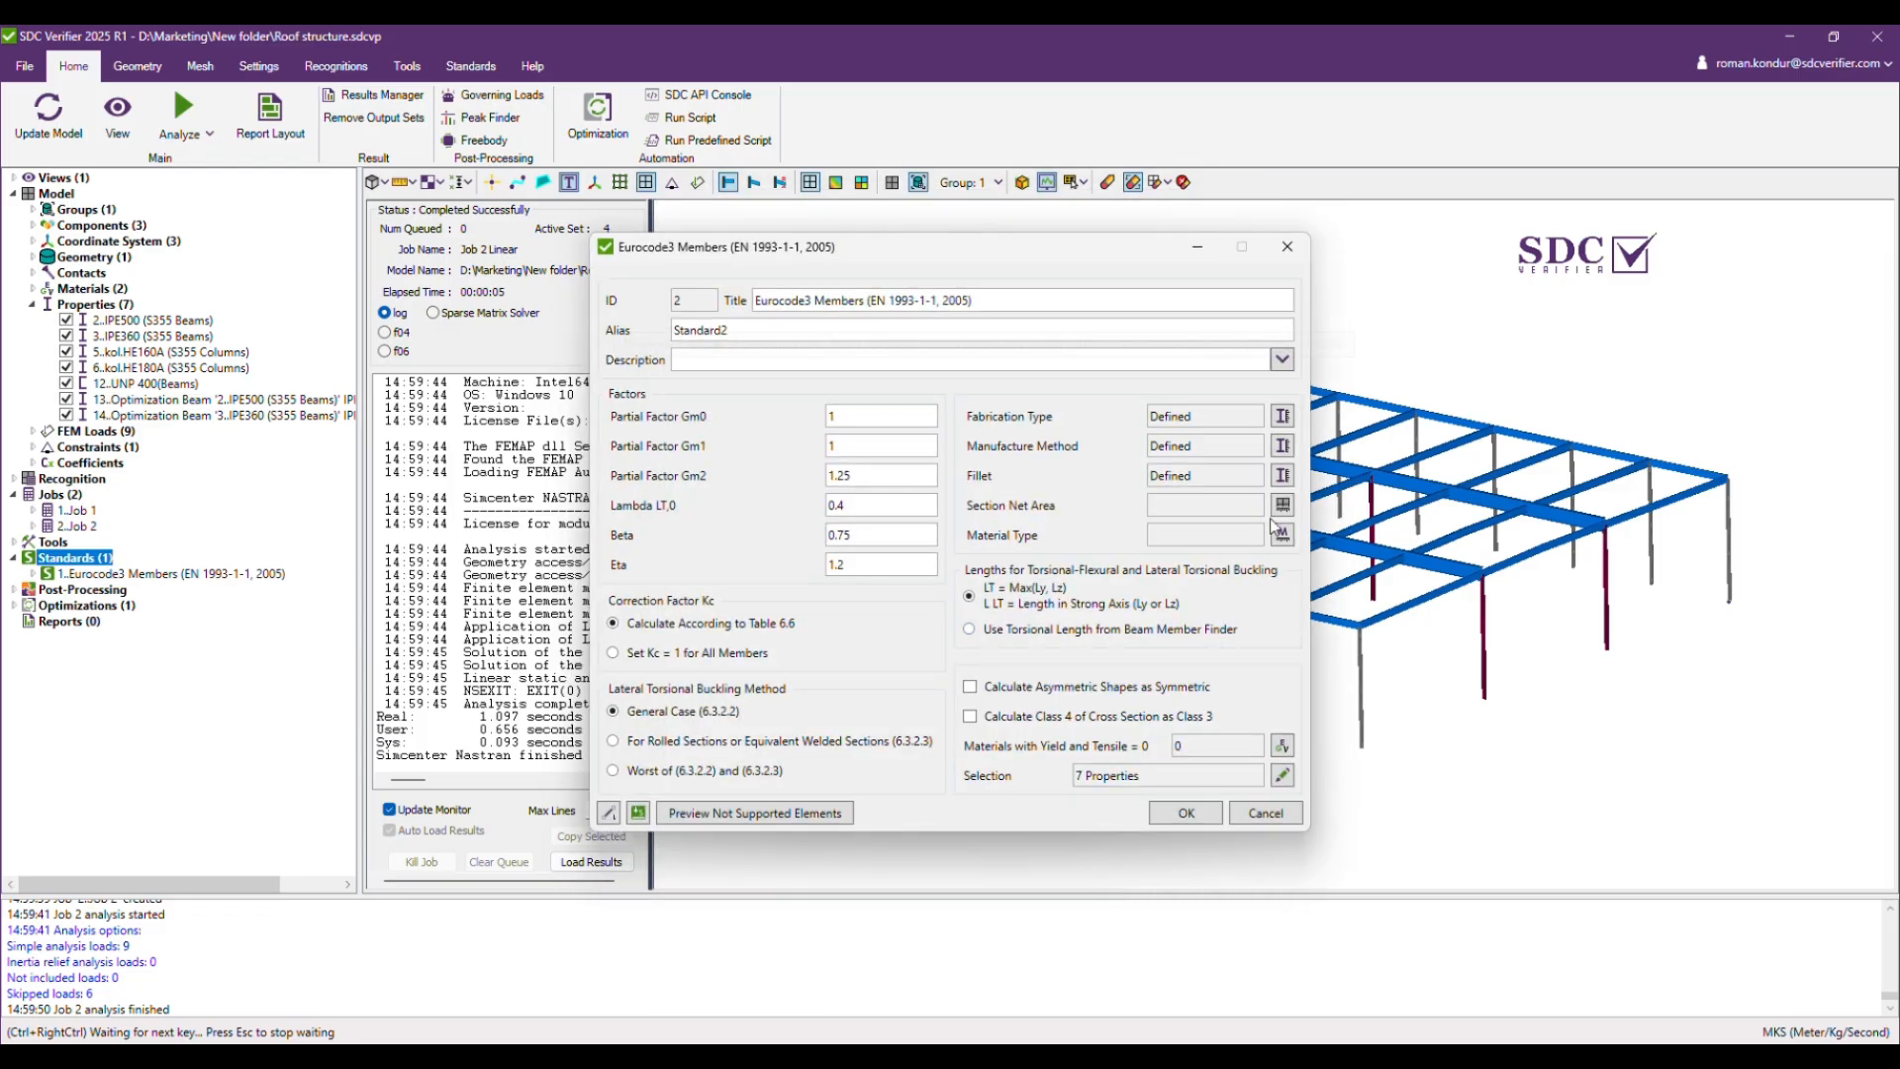
left_click(1276, 510)
left_click(1137, 833)
left_click(1276, 539)
left_click(1138, 855)
left_click(1184, 814)
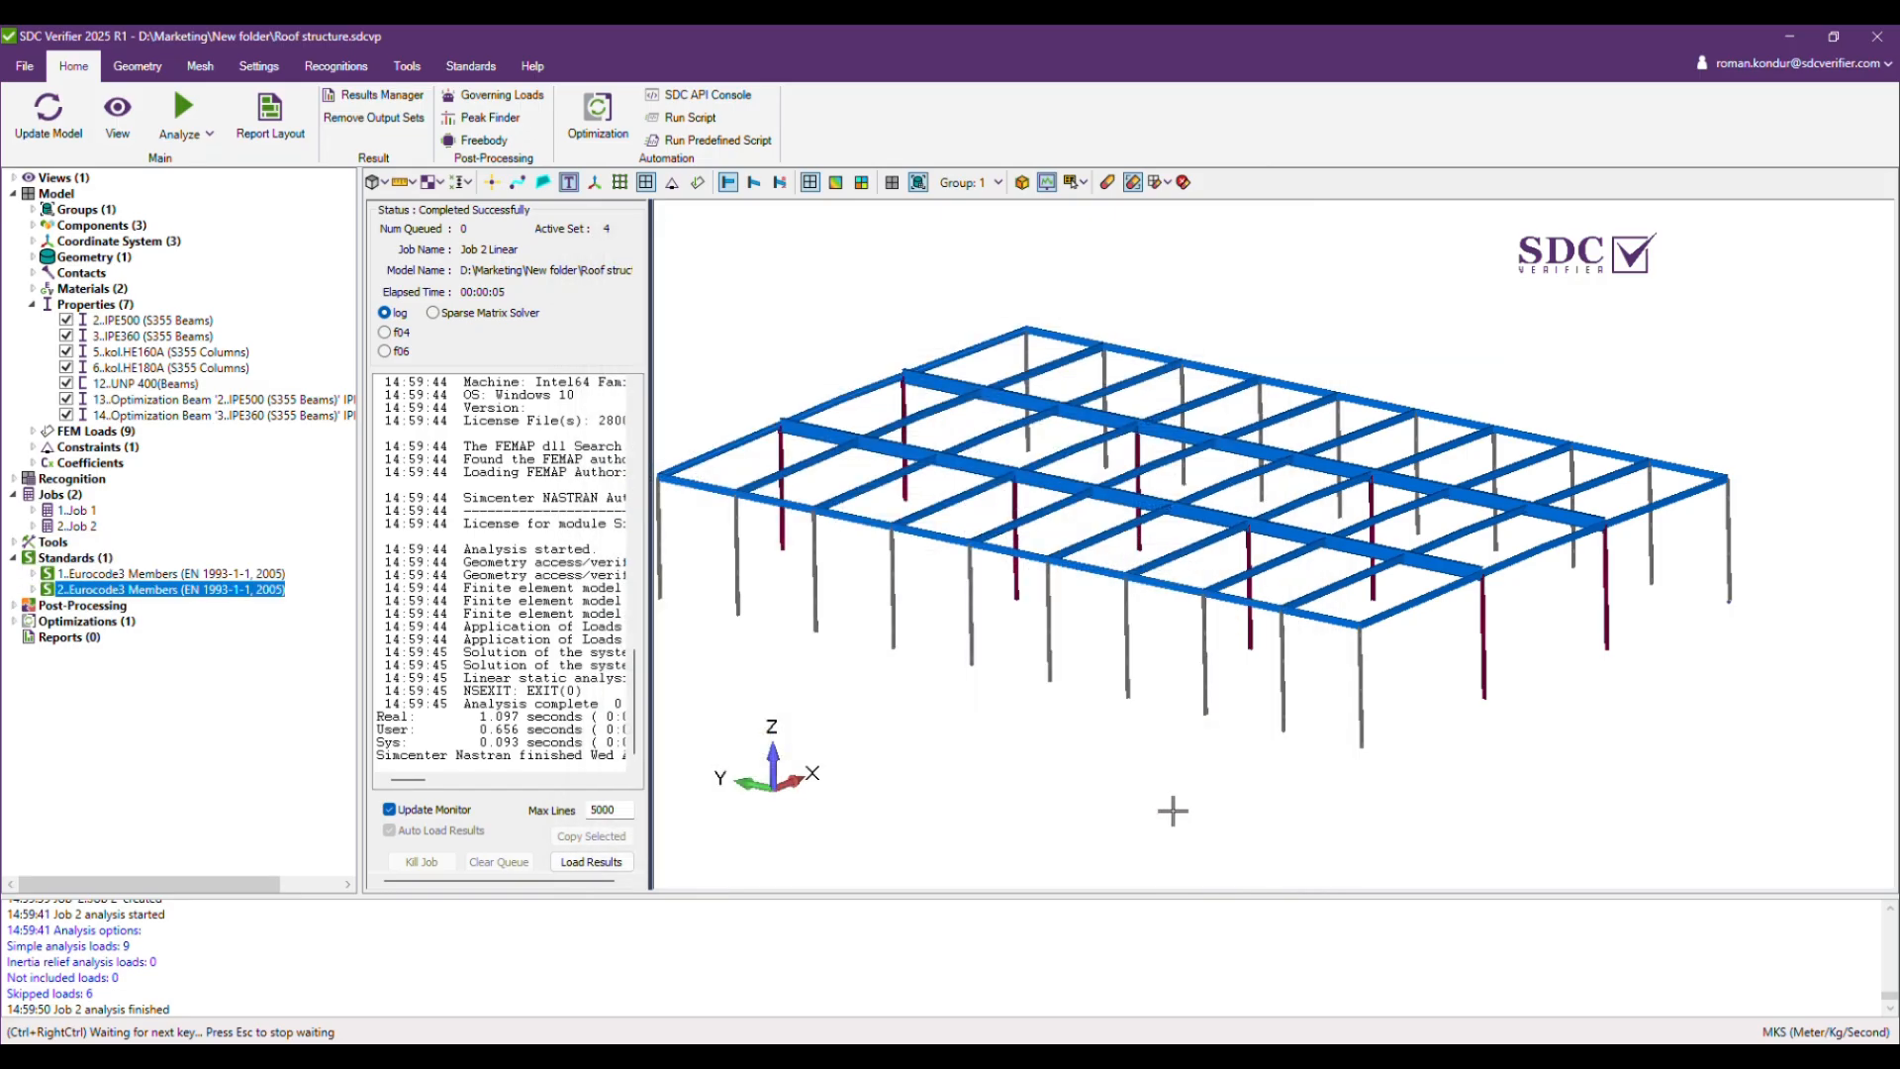
Start a contour plot for the Buckling and Overall check of the second Eurocode3 standard.
left_click(32, 590)
left_click(50, 621)
scroll(69, 633, "down", 4)
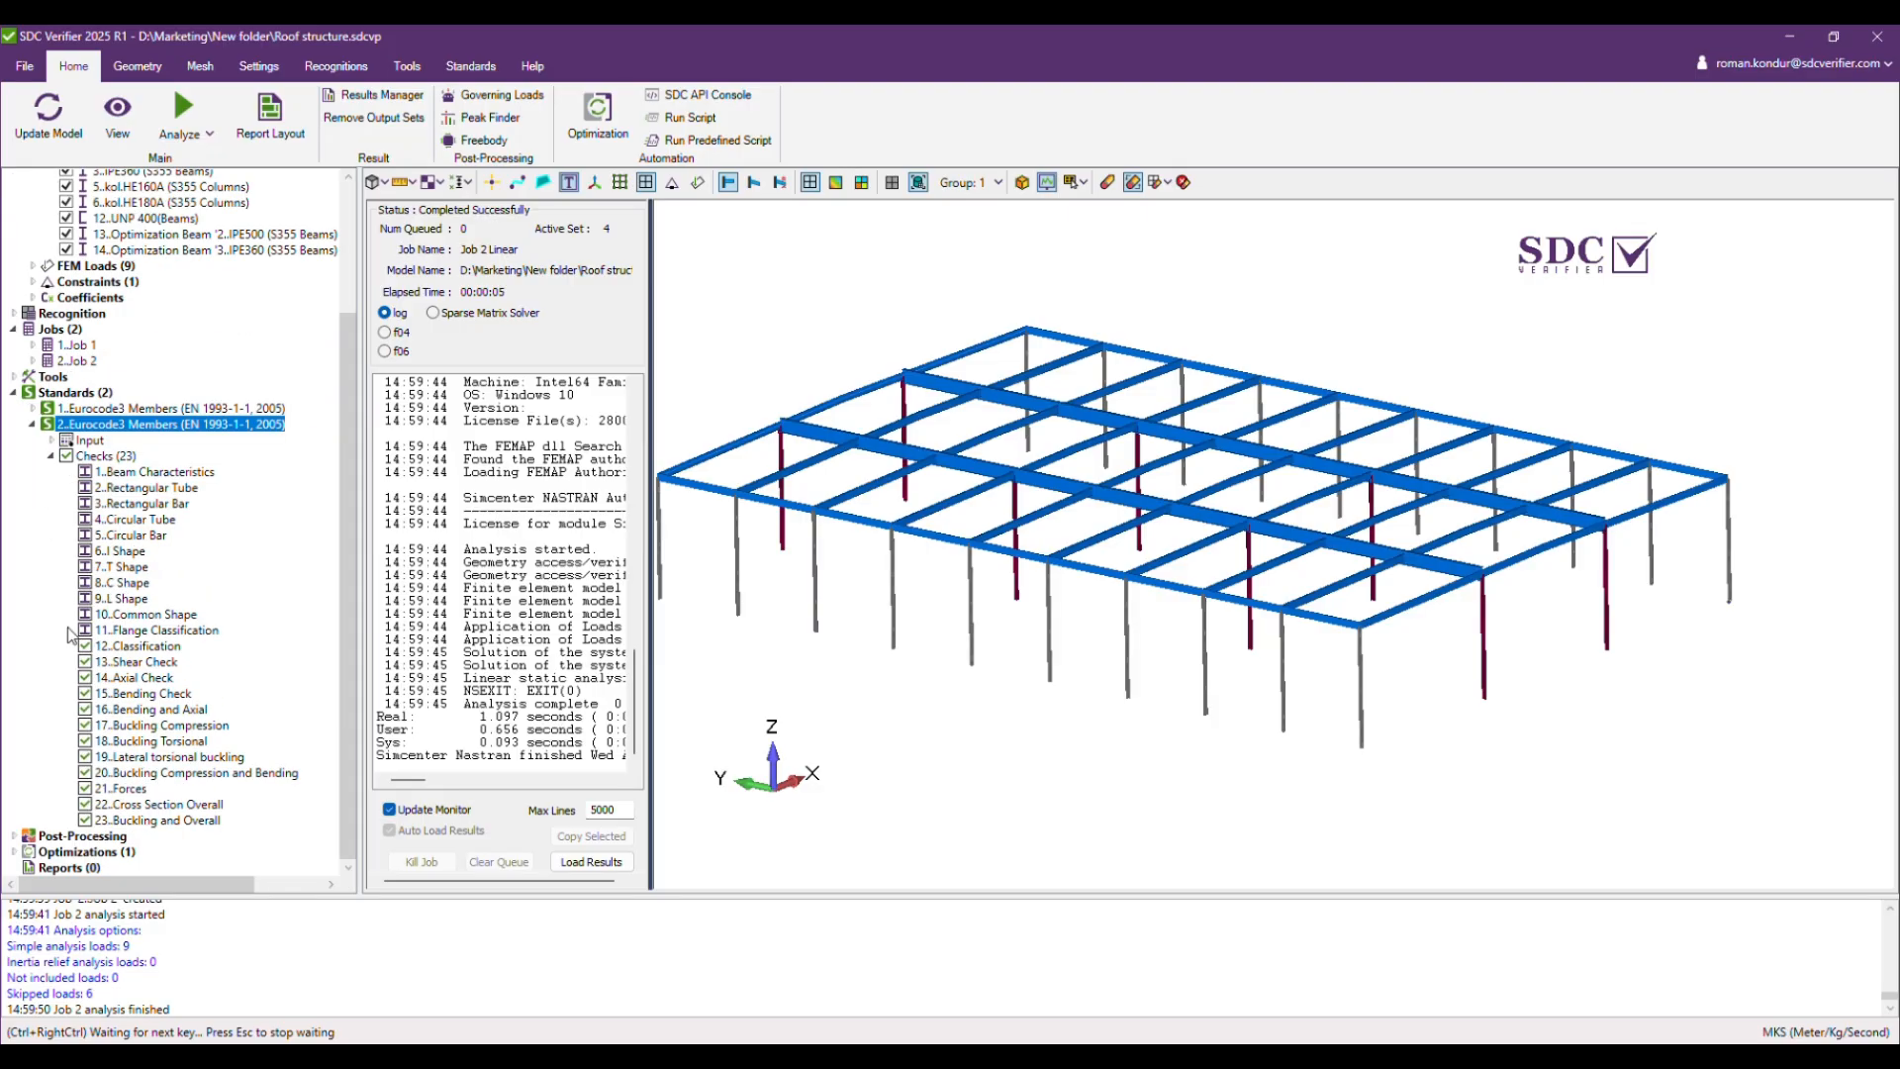
left_click(114, 822)
right_click(131, 822)
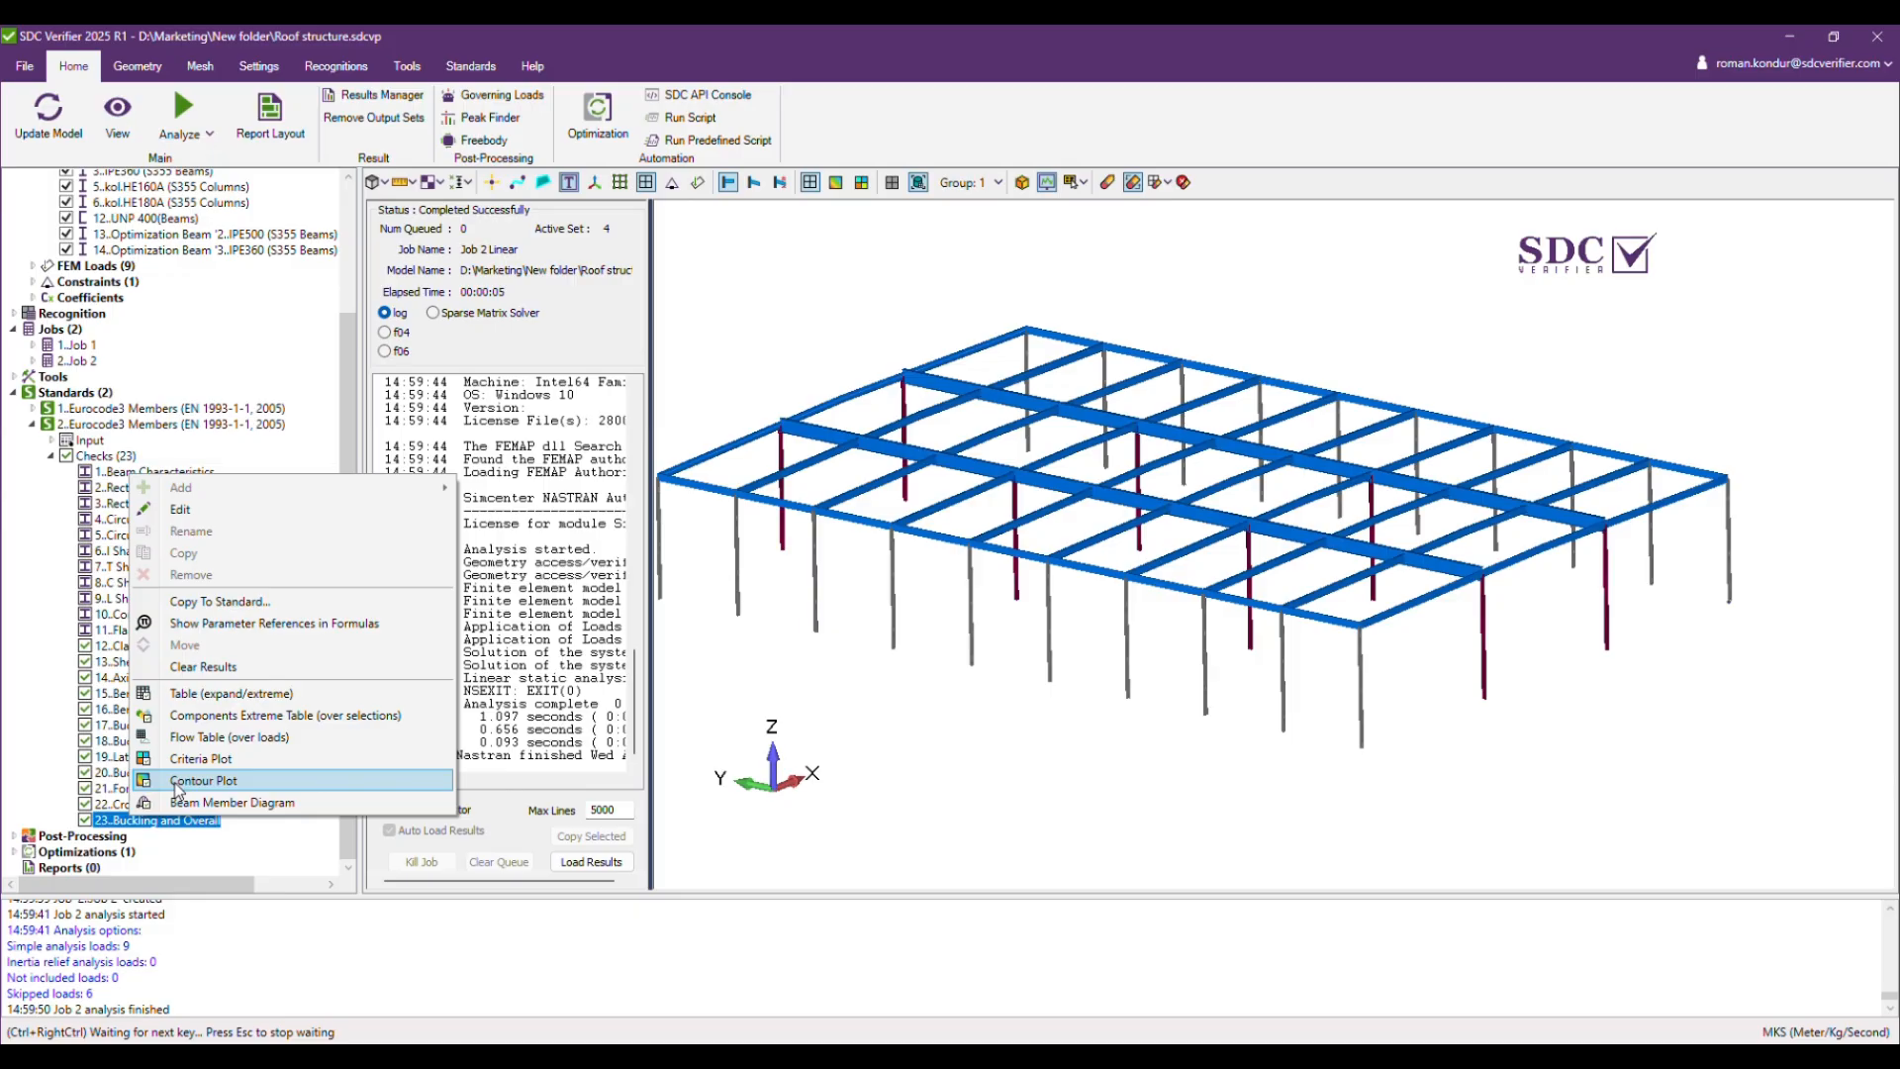
left_click(179, 782)
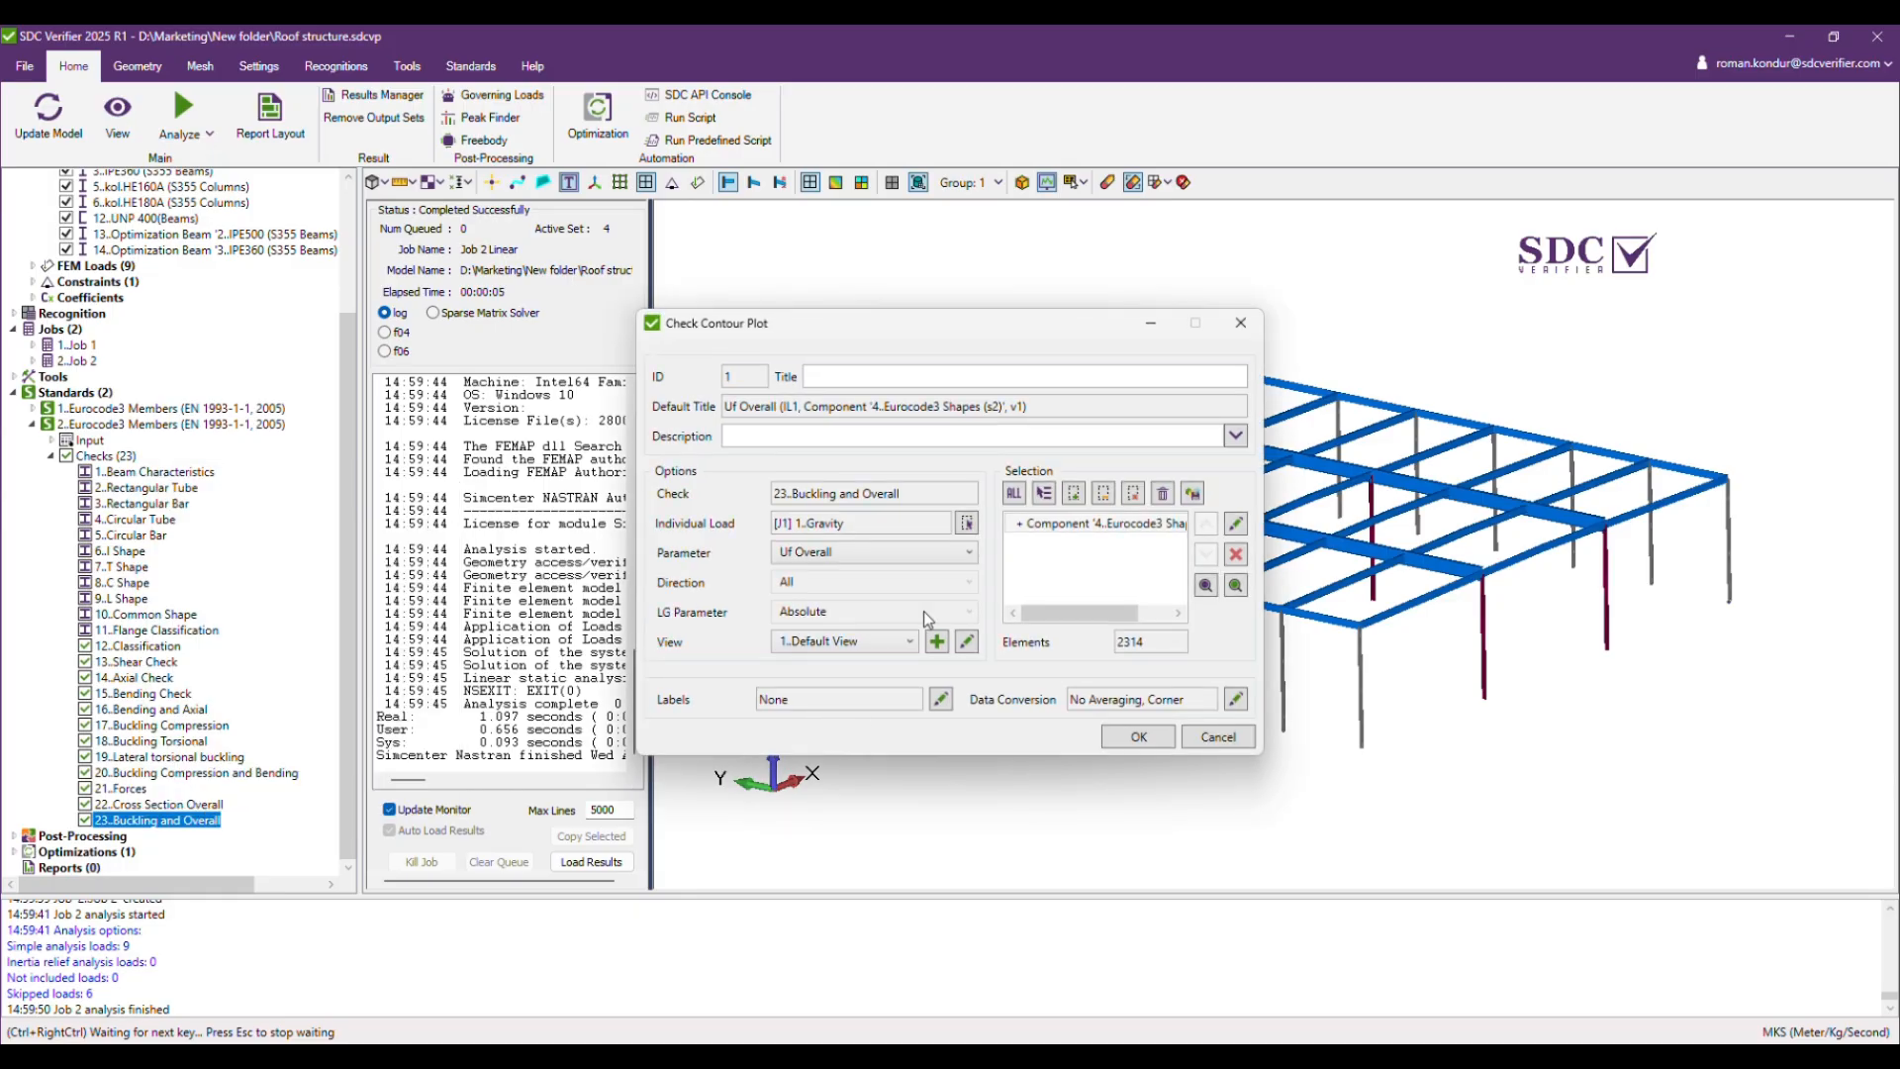
Plot Uf Overall for Job 2's load group Envelope (LS).
left_click(967, 523)
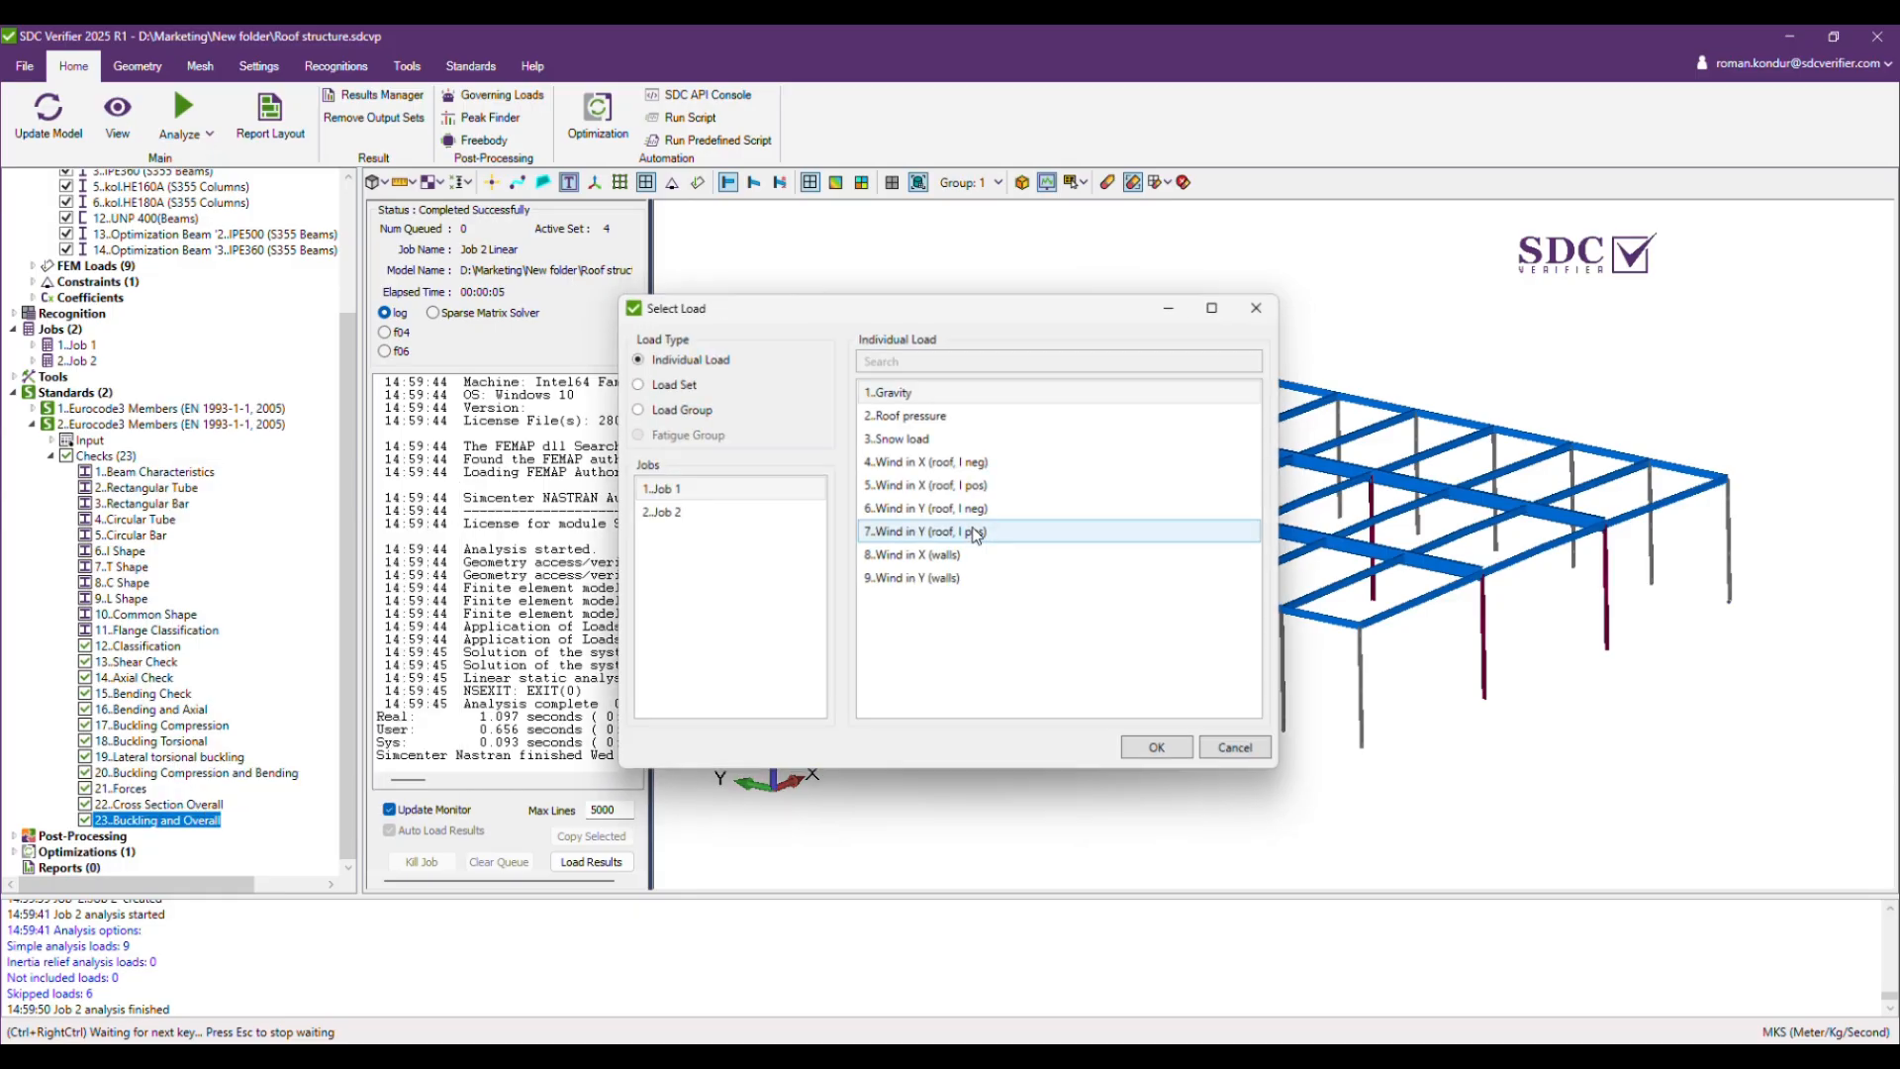
left_click(661, 512)
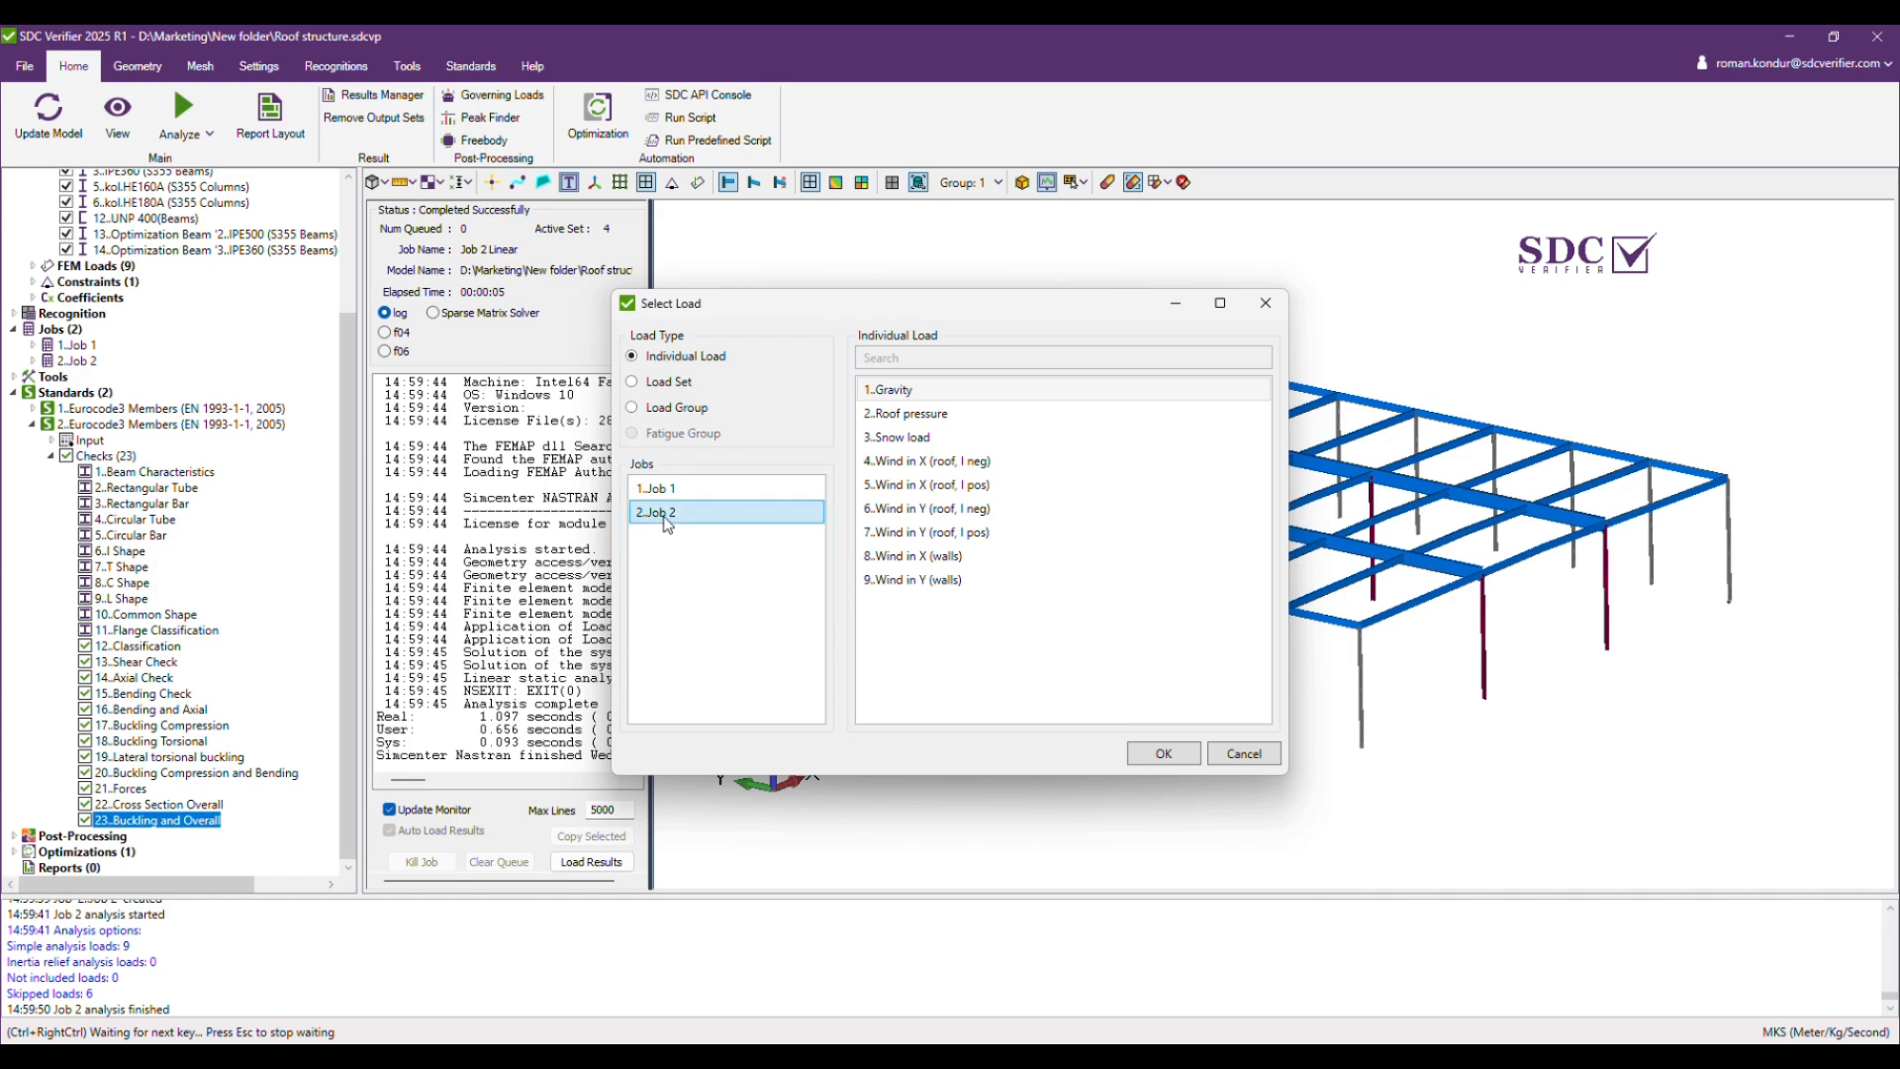
left_click(673, 408)
left_click(905, 416)
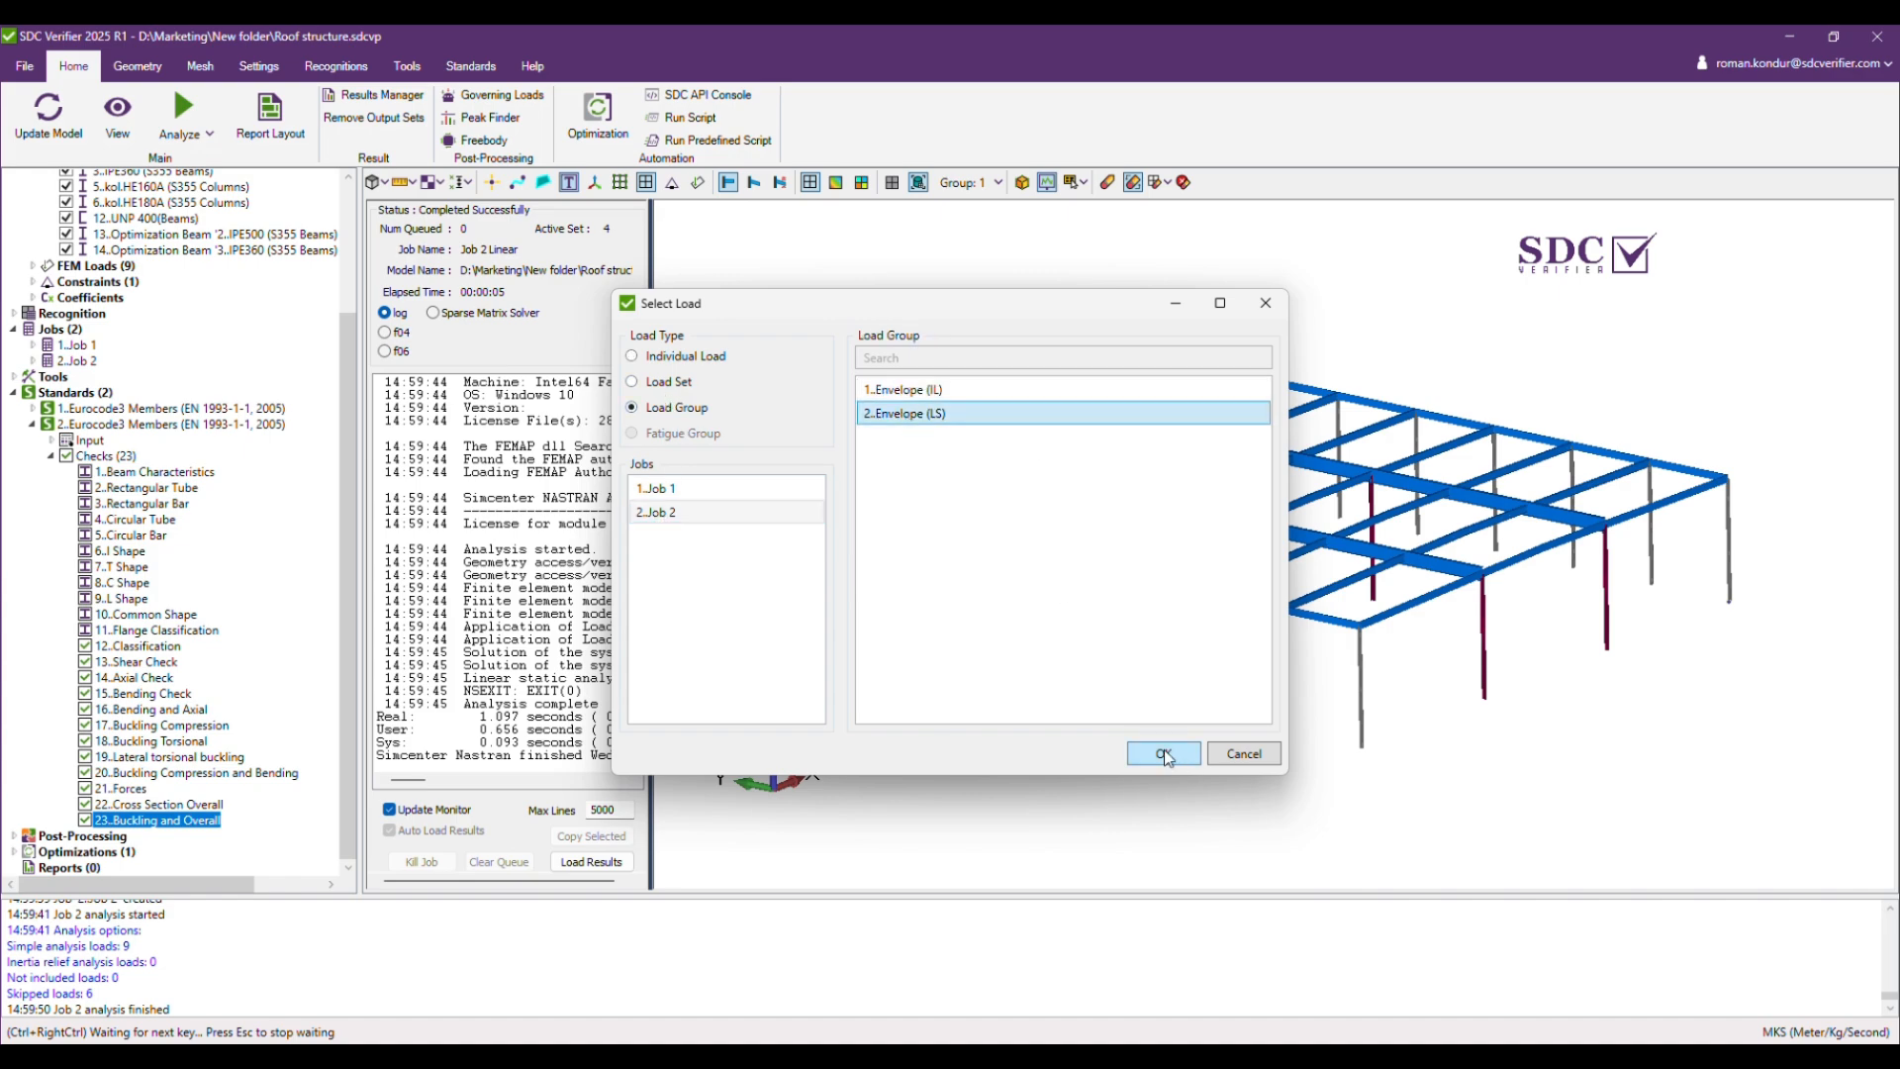
left_click(1165, 754)
left_click(1125, 740)
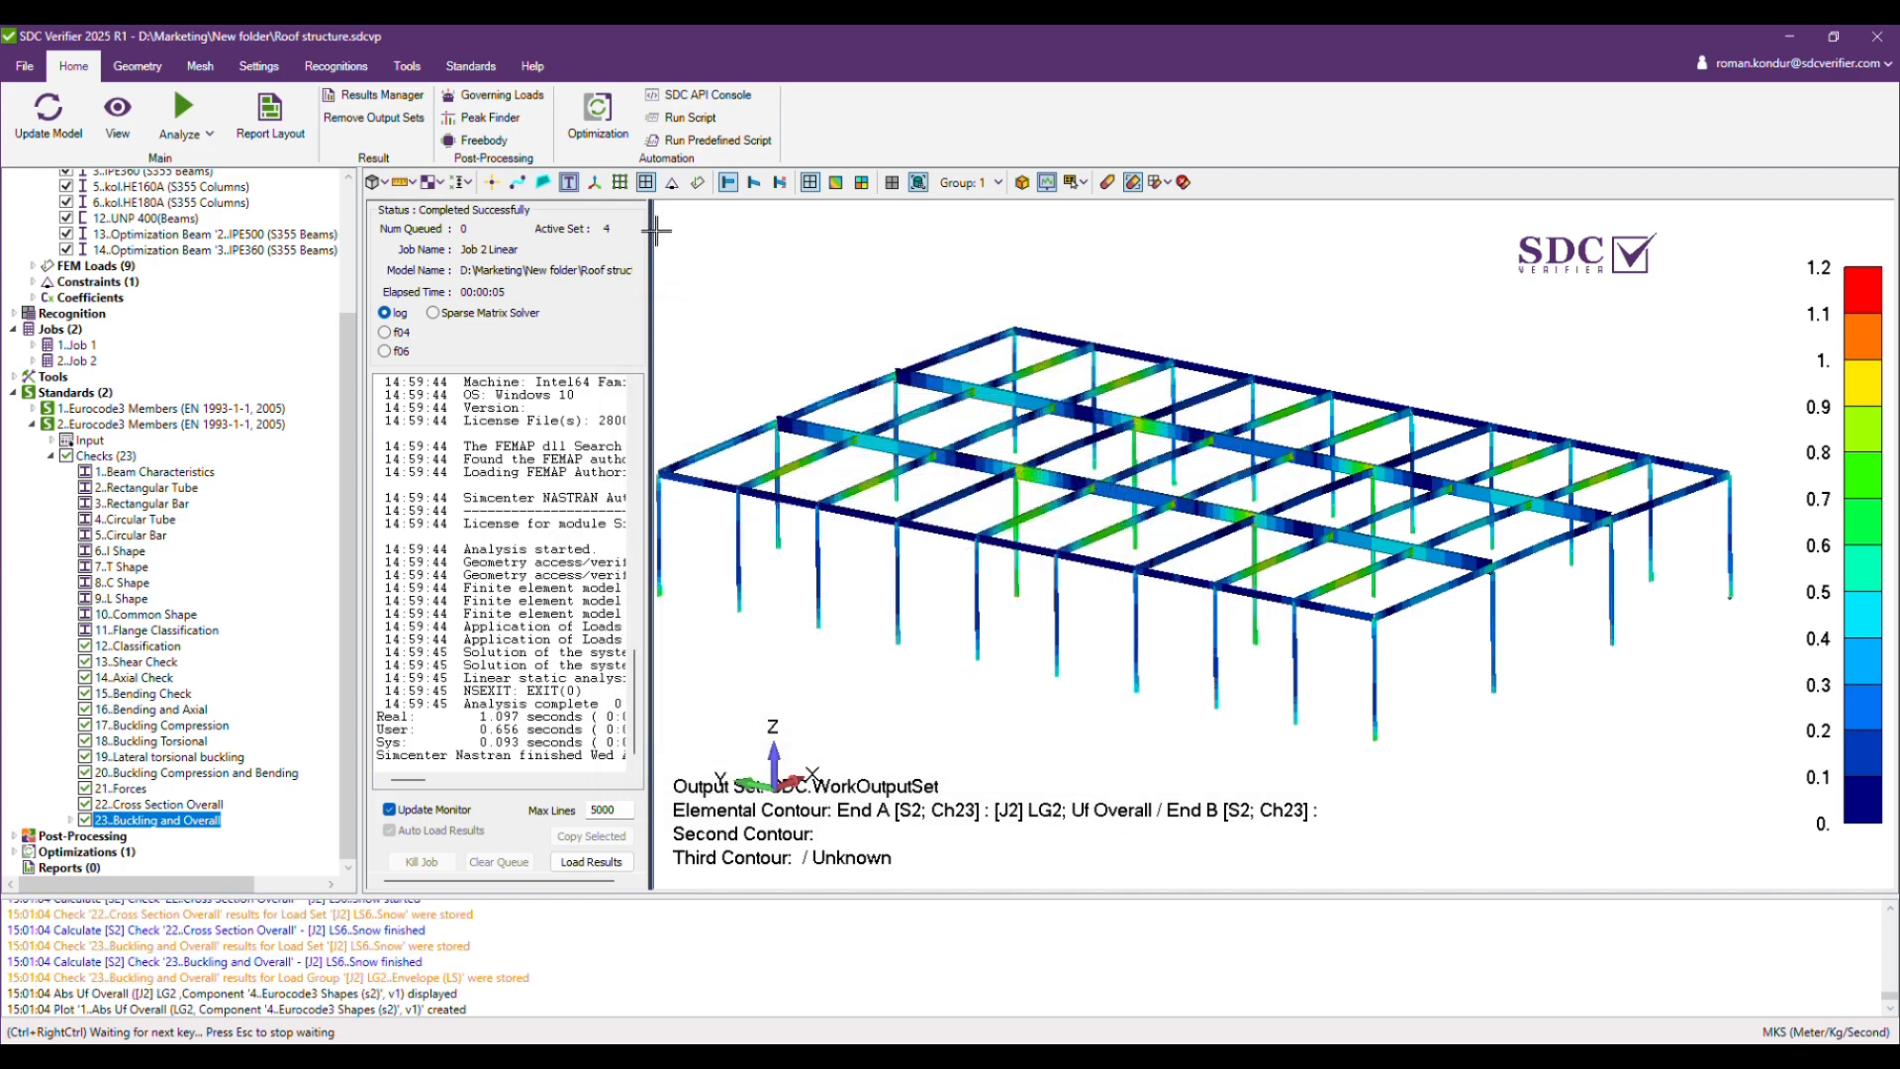
Hide the analysis monitor and examine the Uf Overall contours across the roof structure.
left_click(1047, 182)
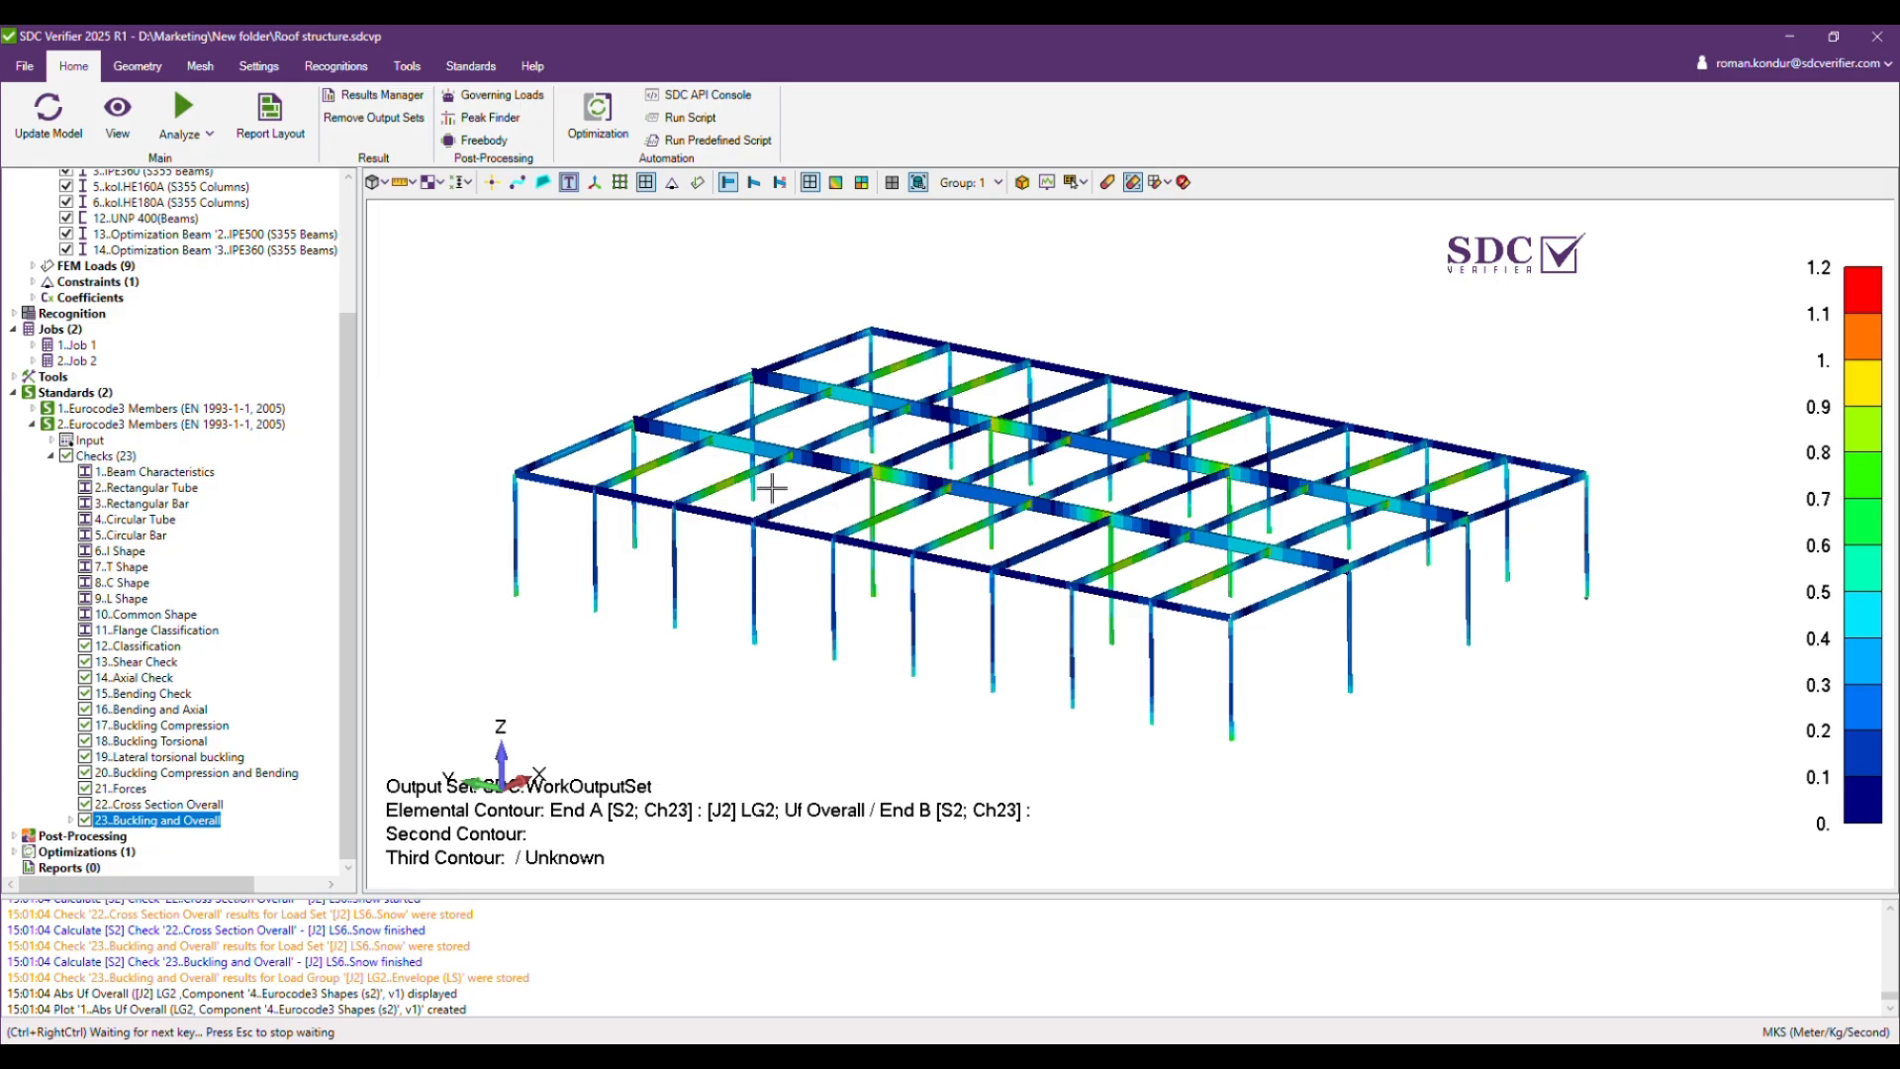
middle_click_drag(782, 492, 922, 500)
scroll(806, 439, "up", 2)
middle_click_drag(806, 438, 564, 433)
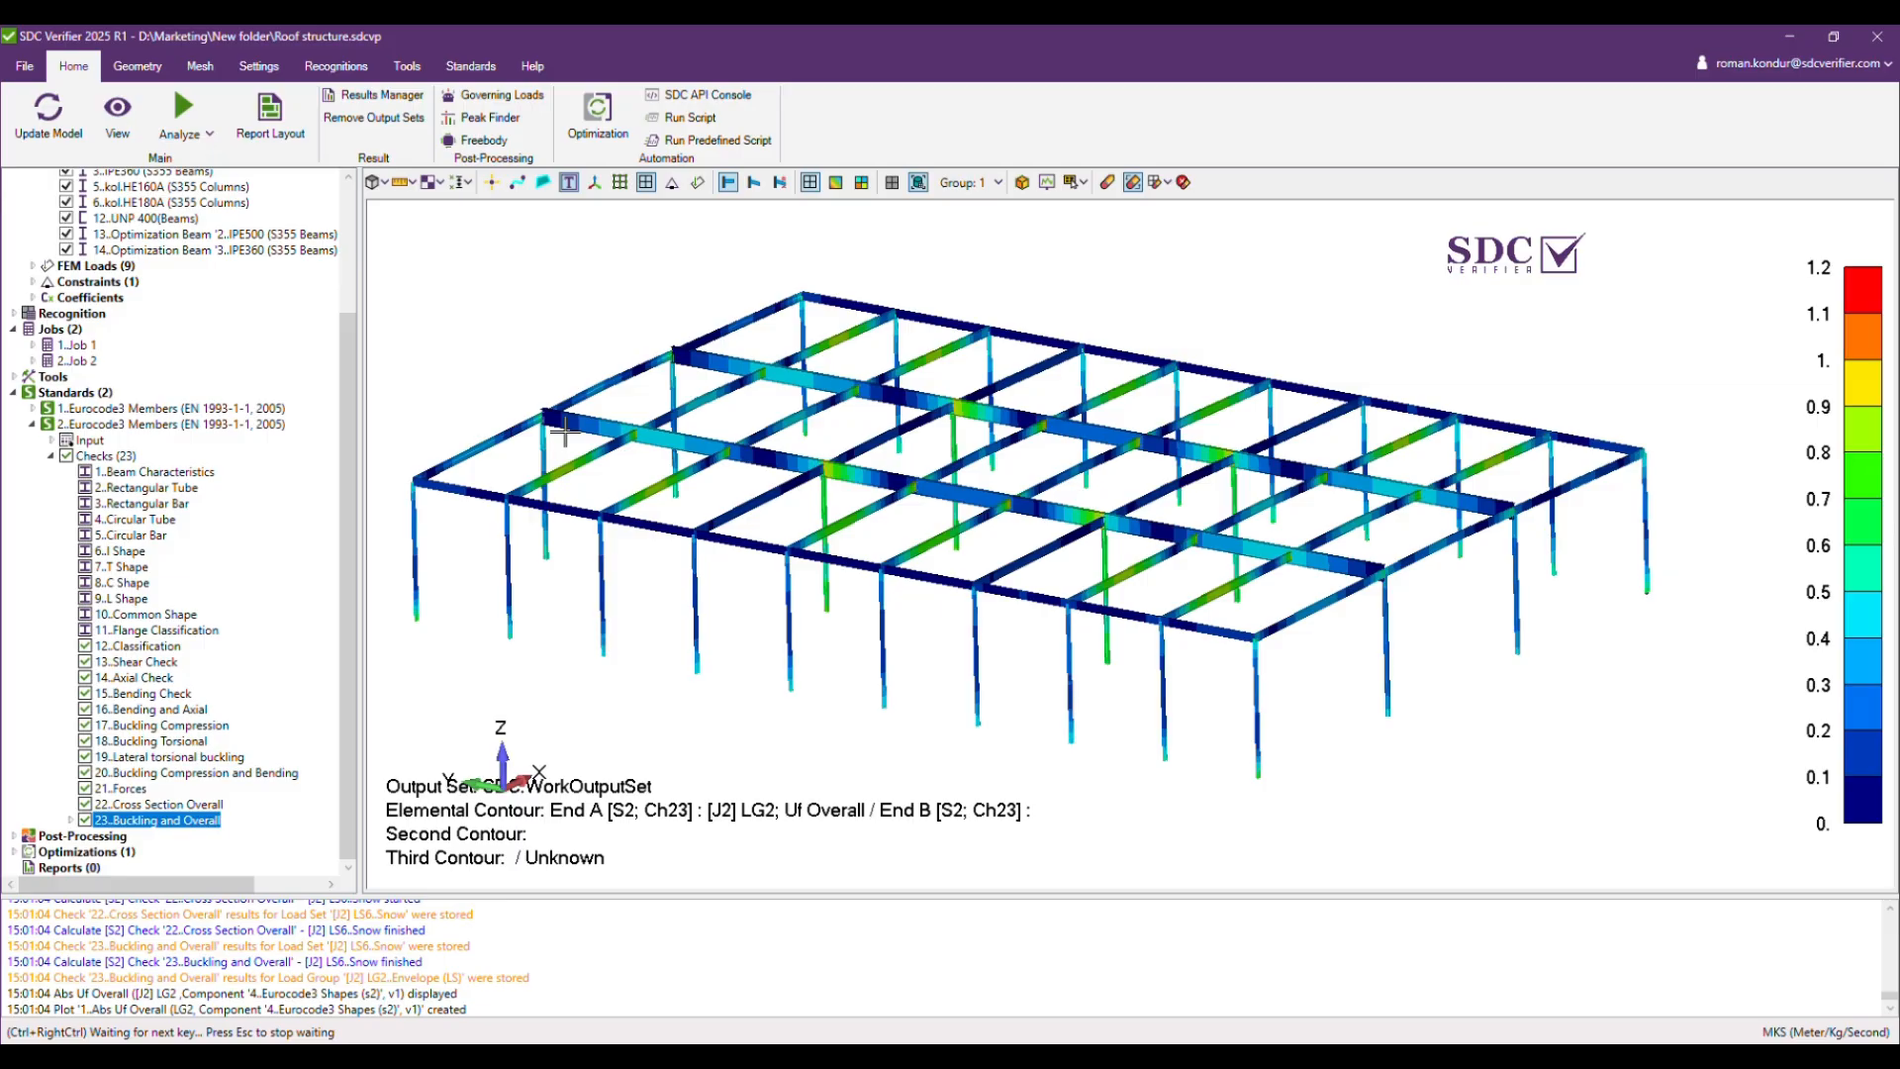
Create a short extreme table of the Buckling and Overall check for Job 2's load group Envelope (LS), filled with all parameters.
left_click(71, 820)
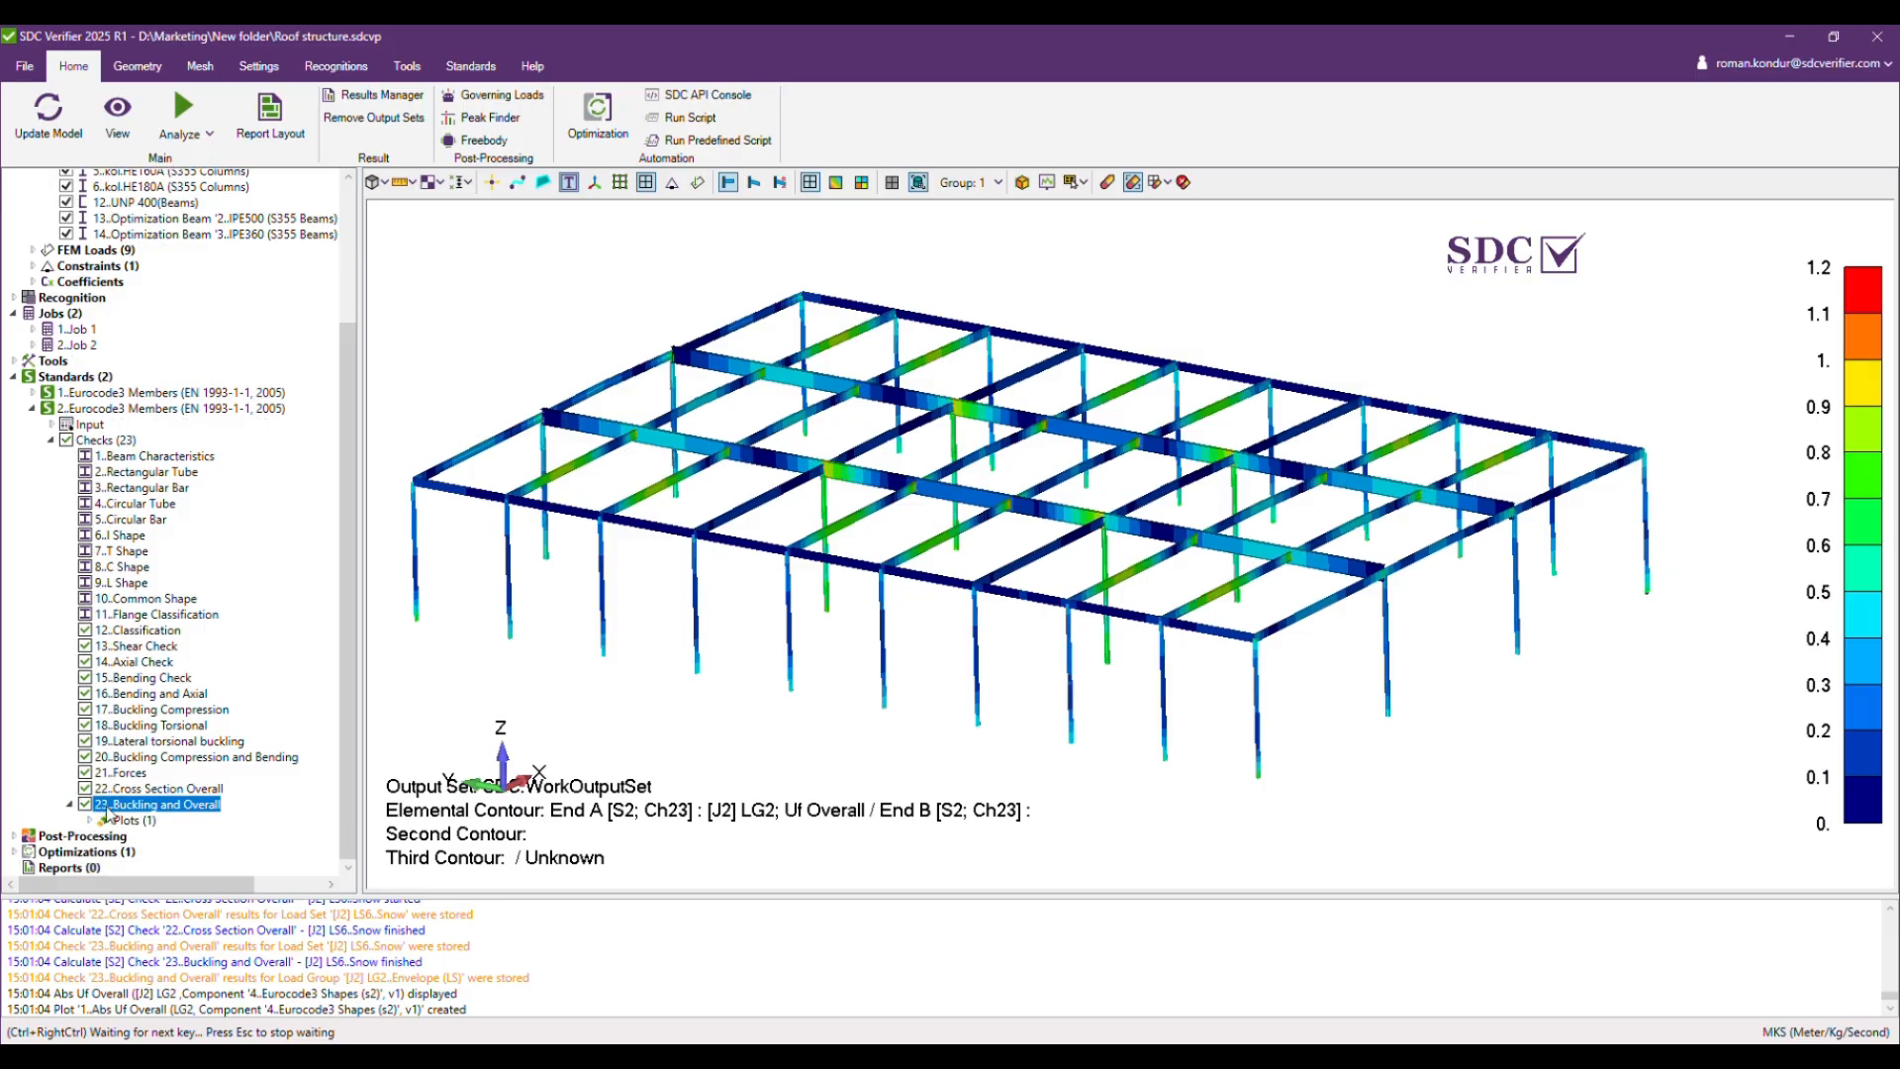
right_click(114, 813)
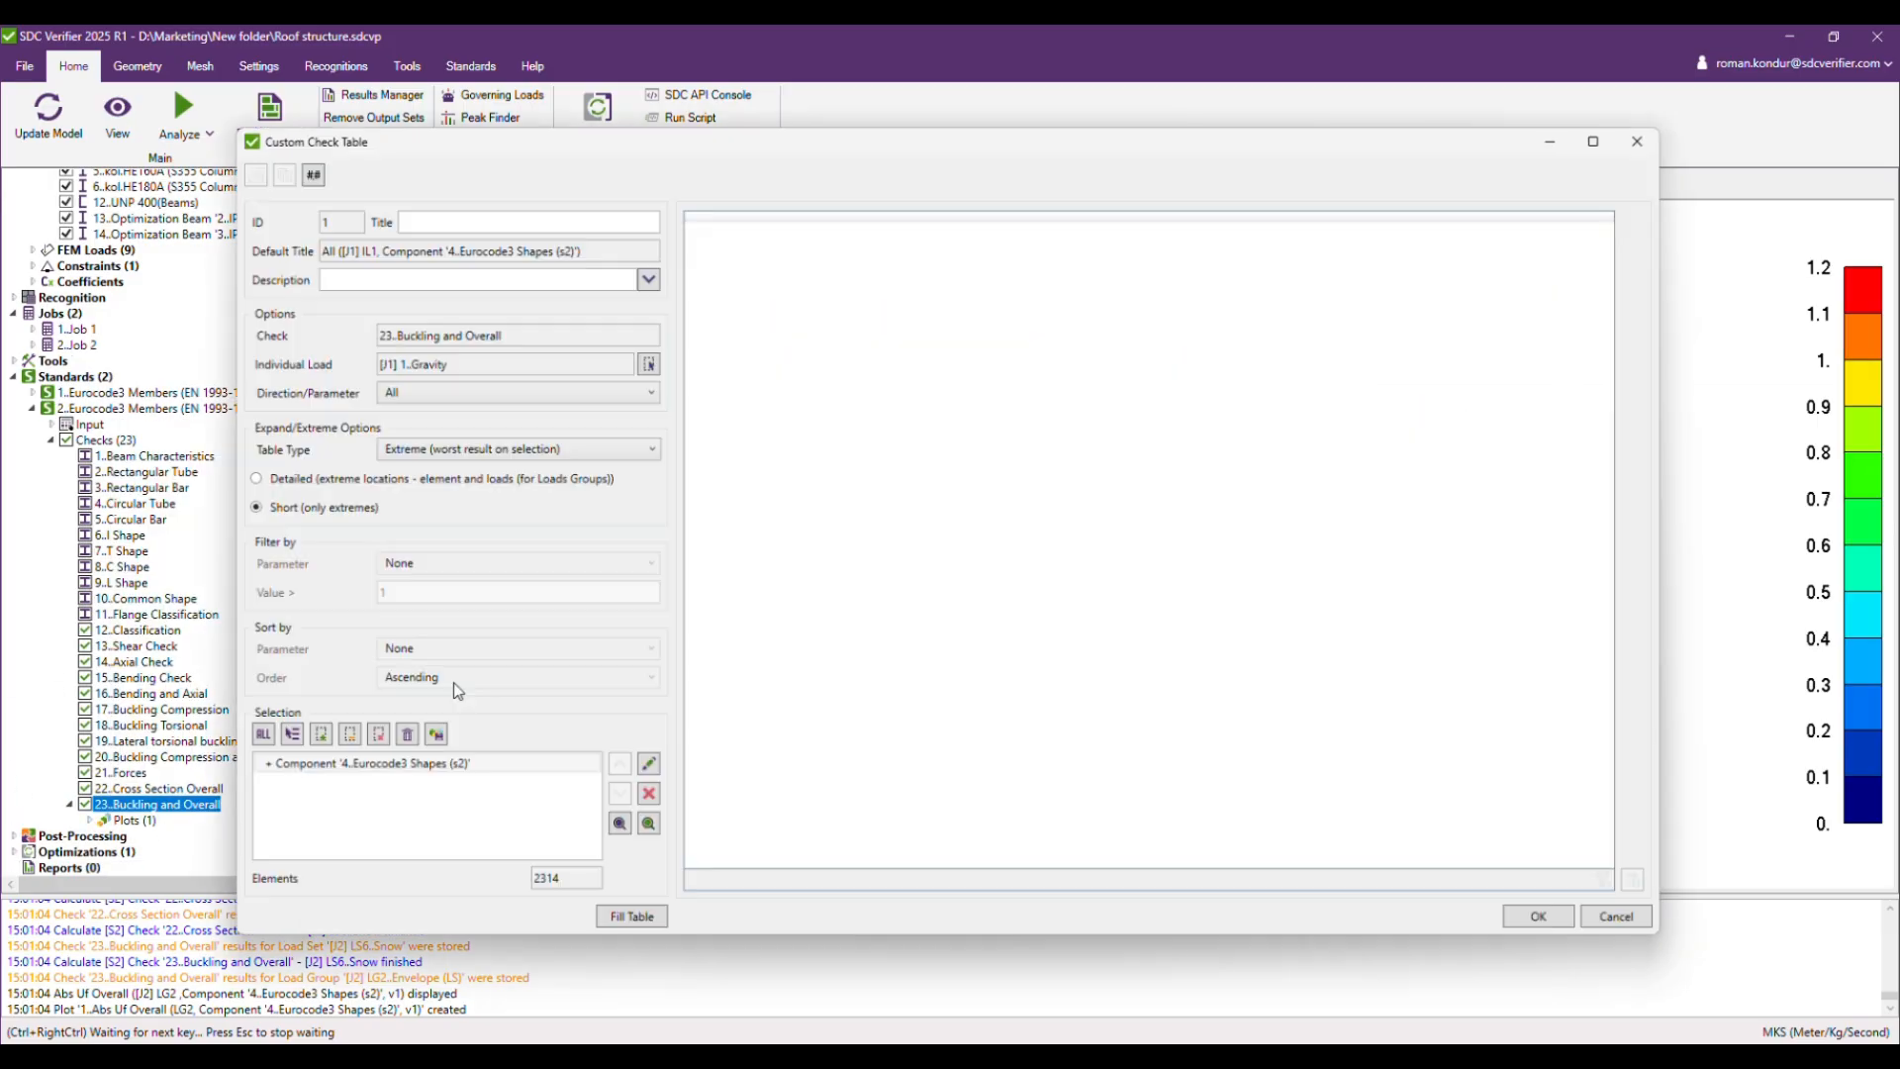
left_click(166, 683)
left_click(641, 361)
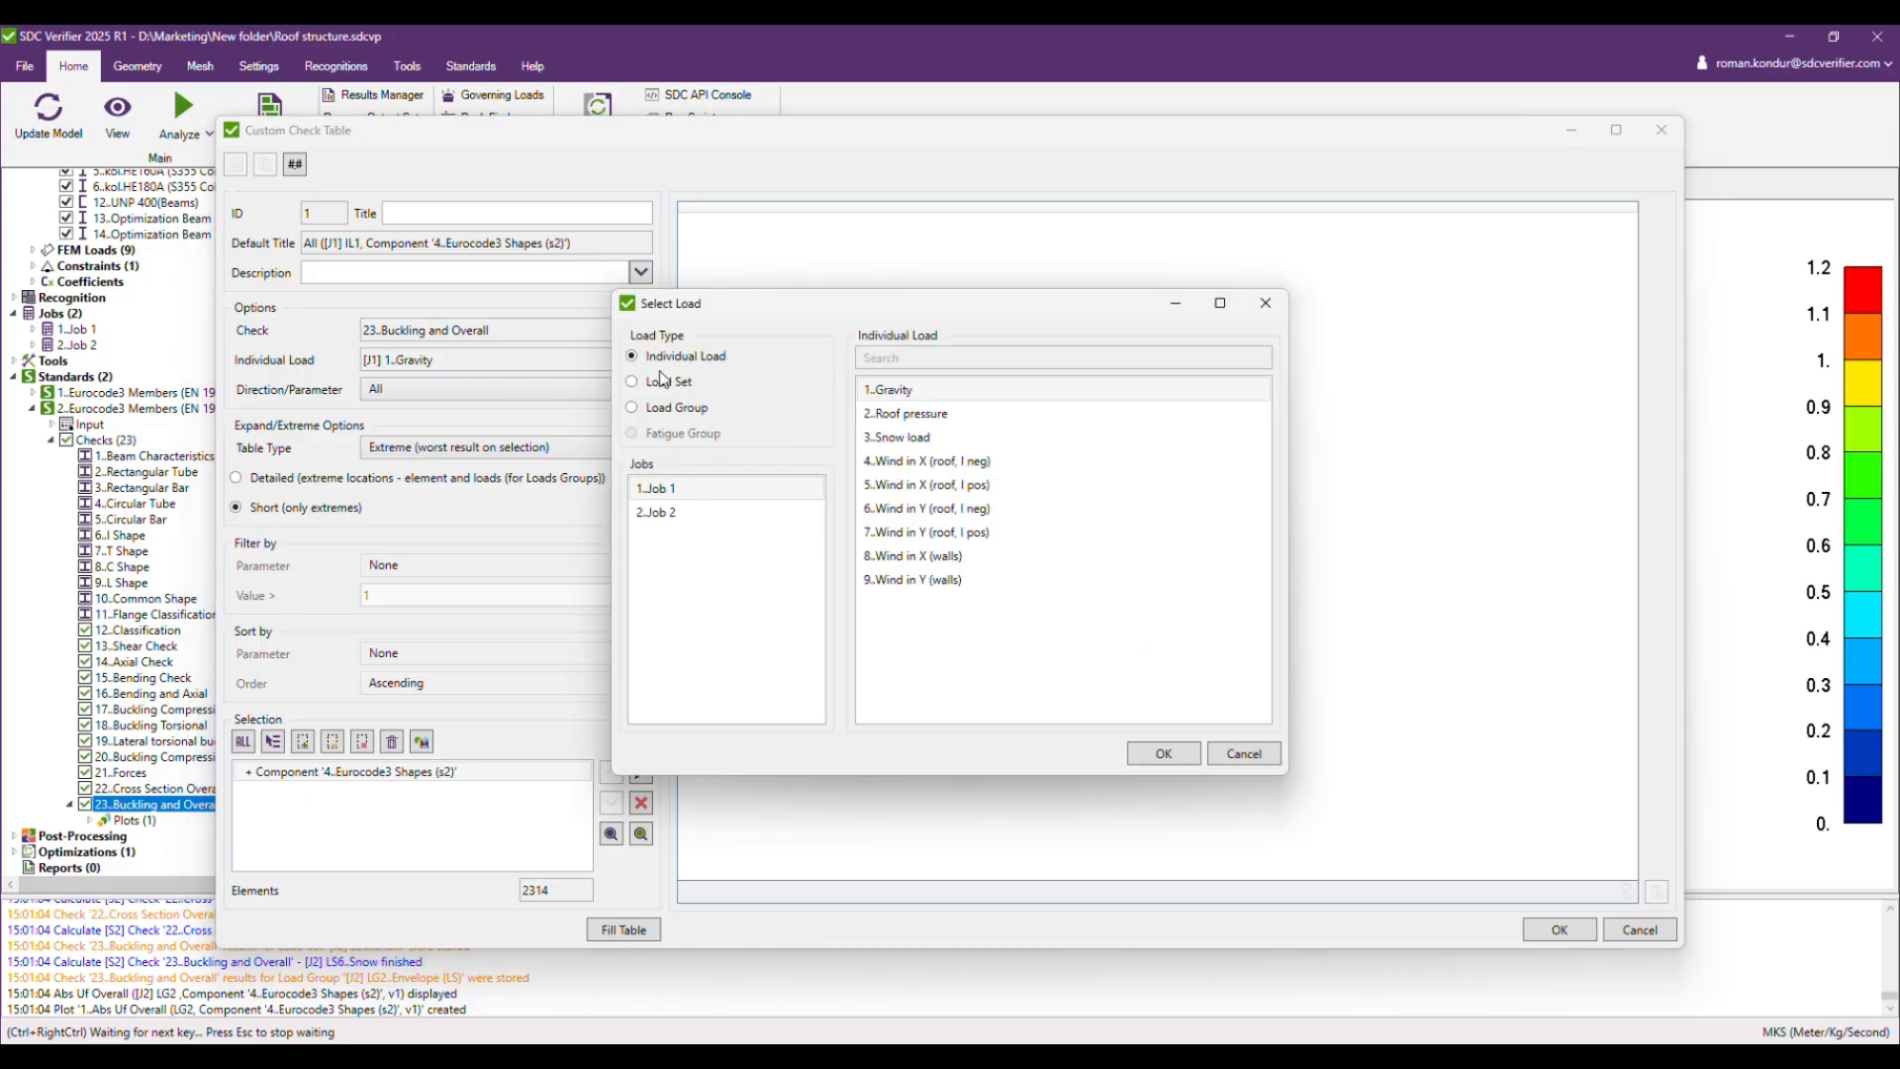
left_click(673, 408)
left_click(656, 512)
left_click(906, 414)
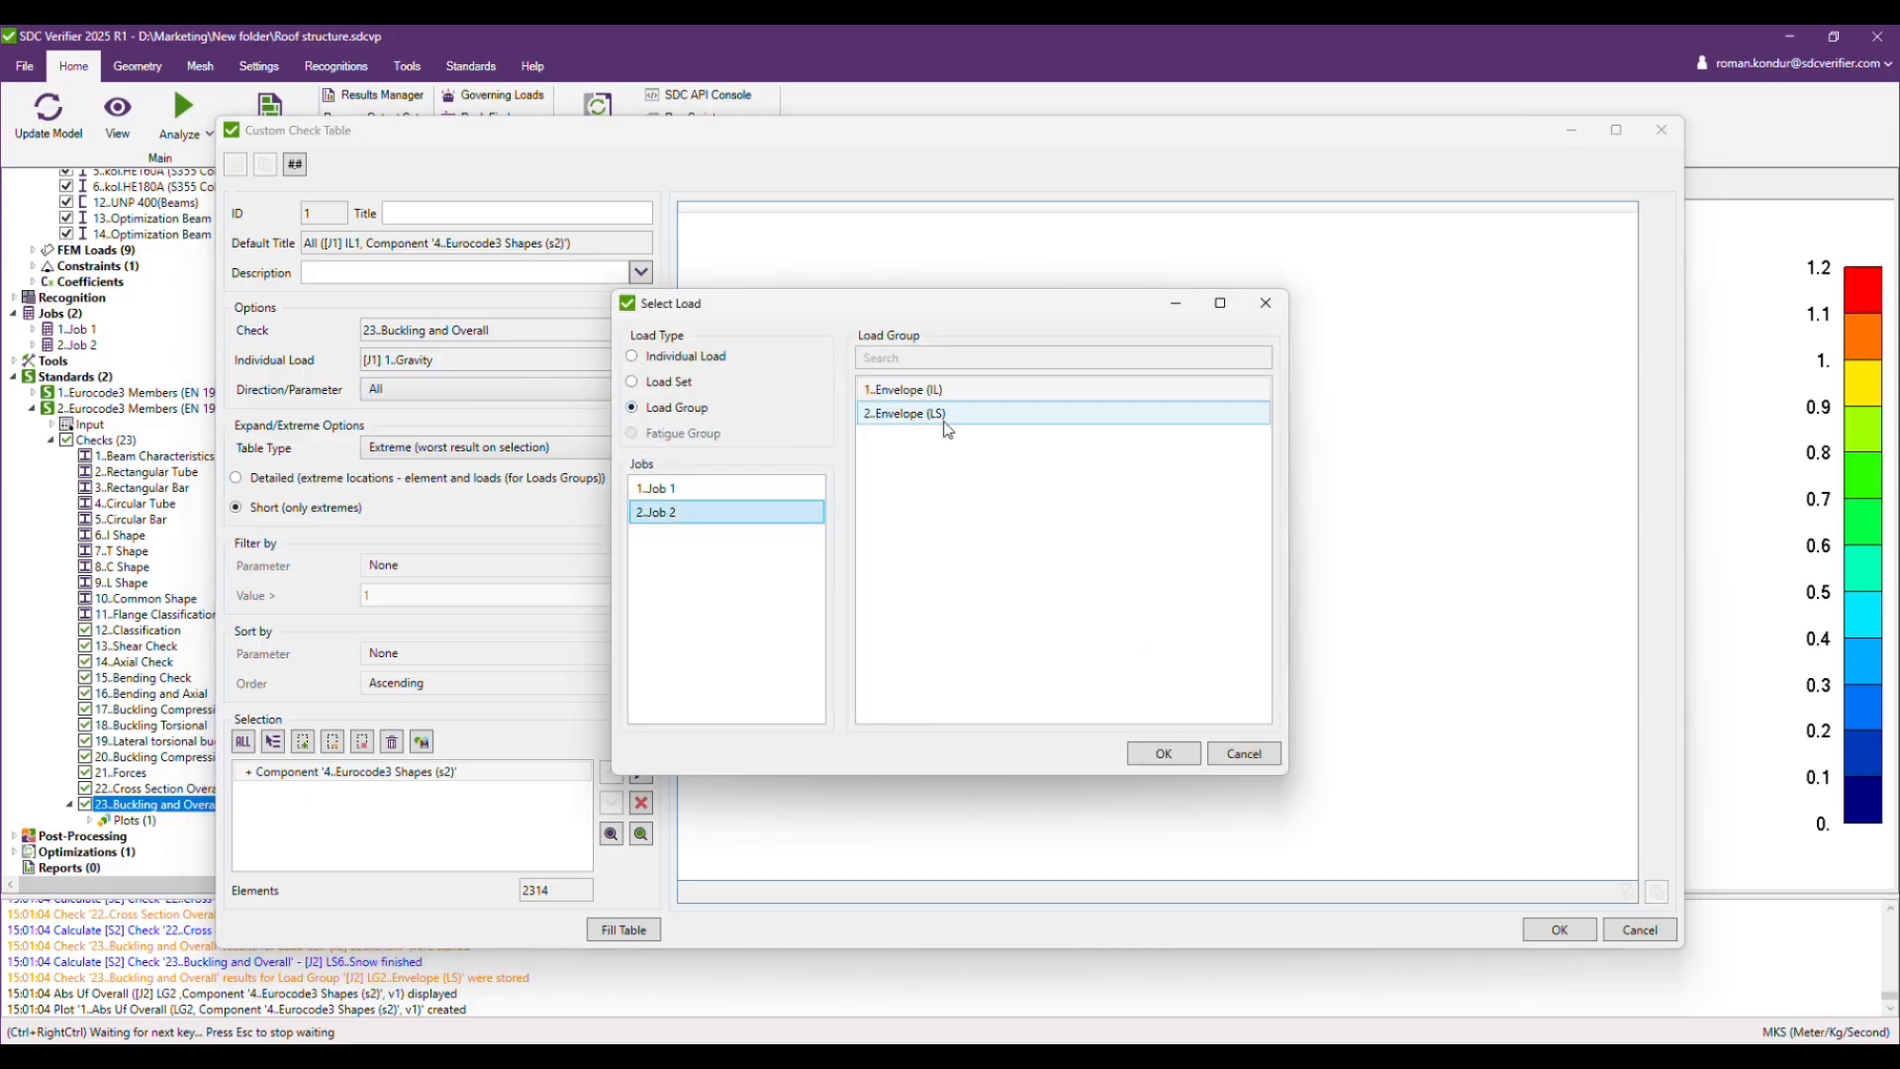
left_click(1163, 755)
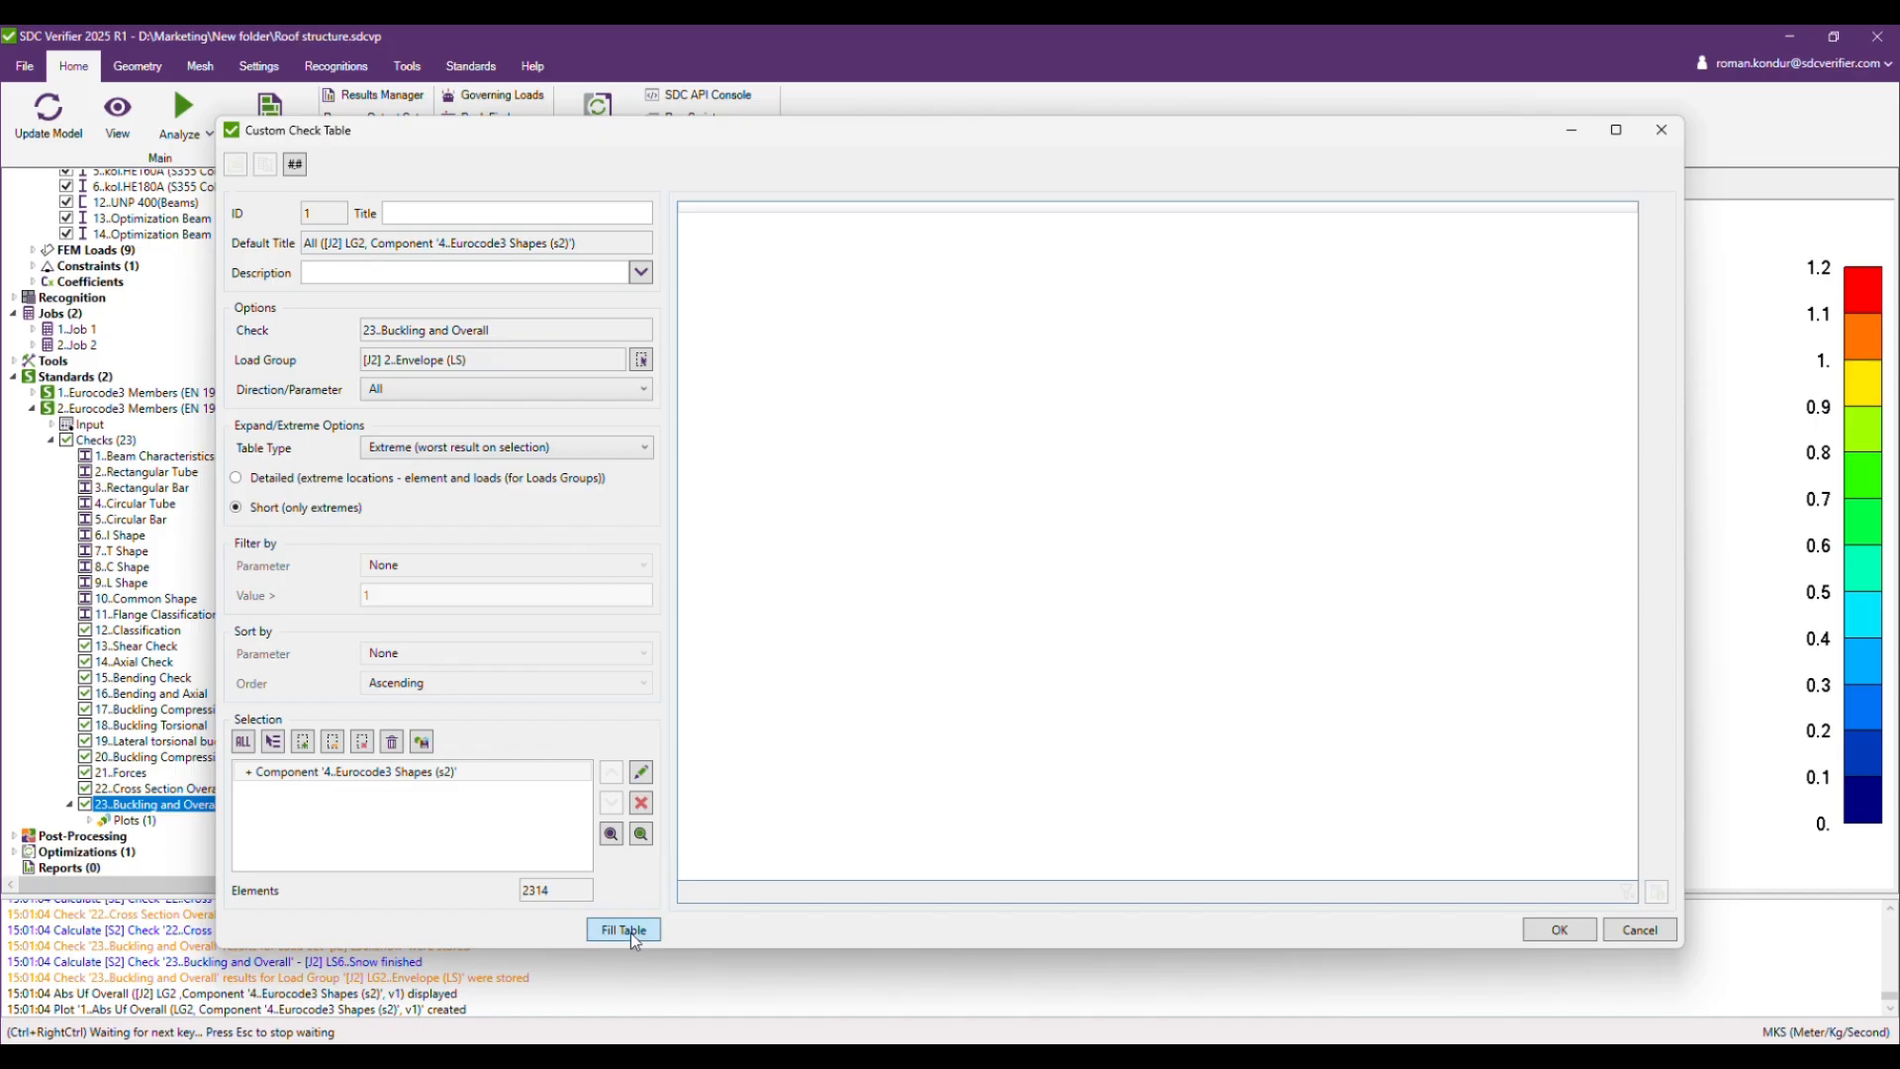
left_click(631, 932)
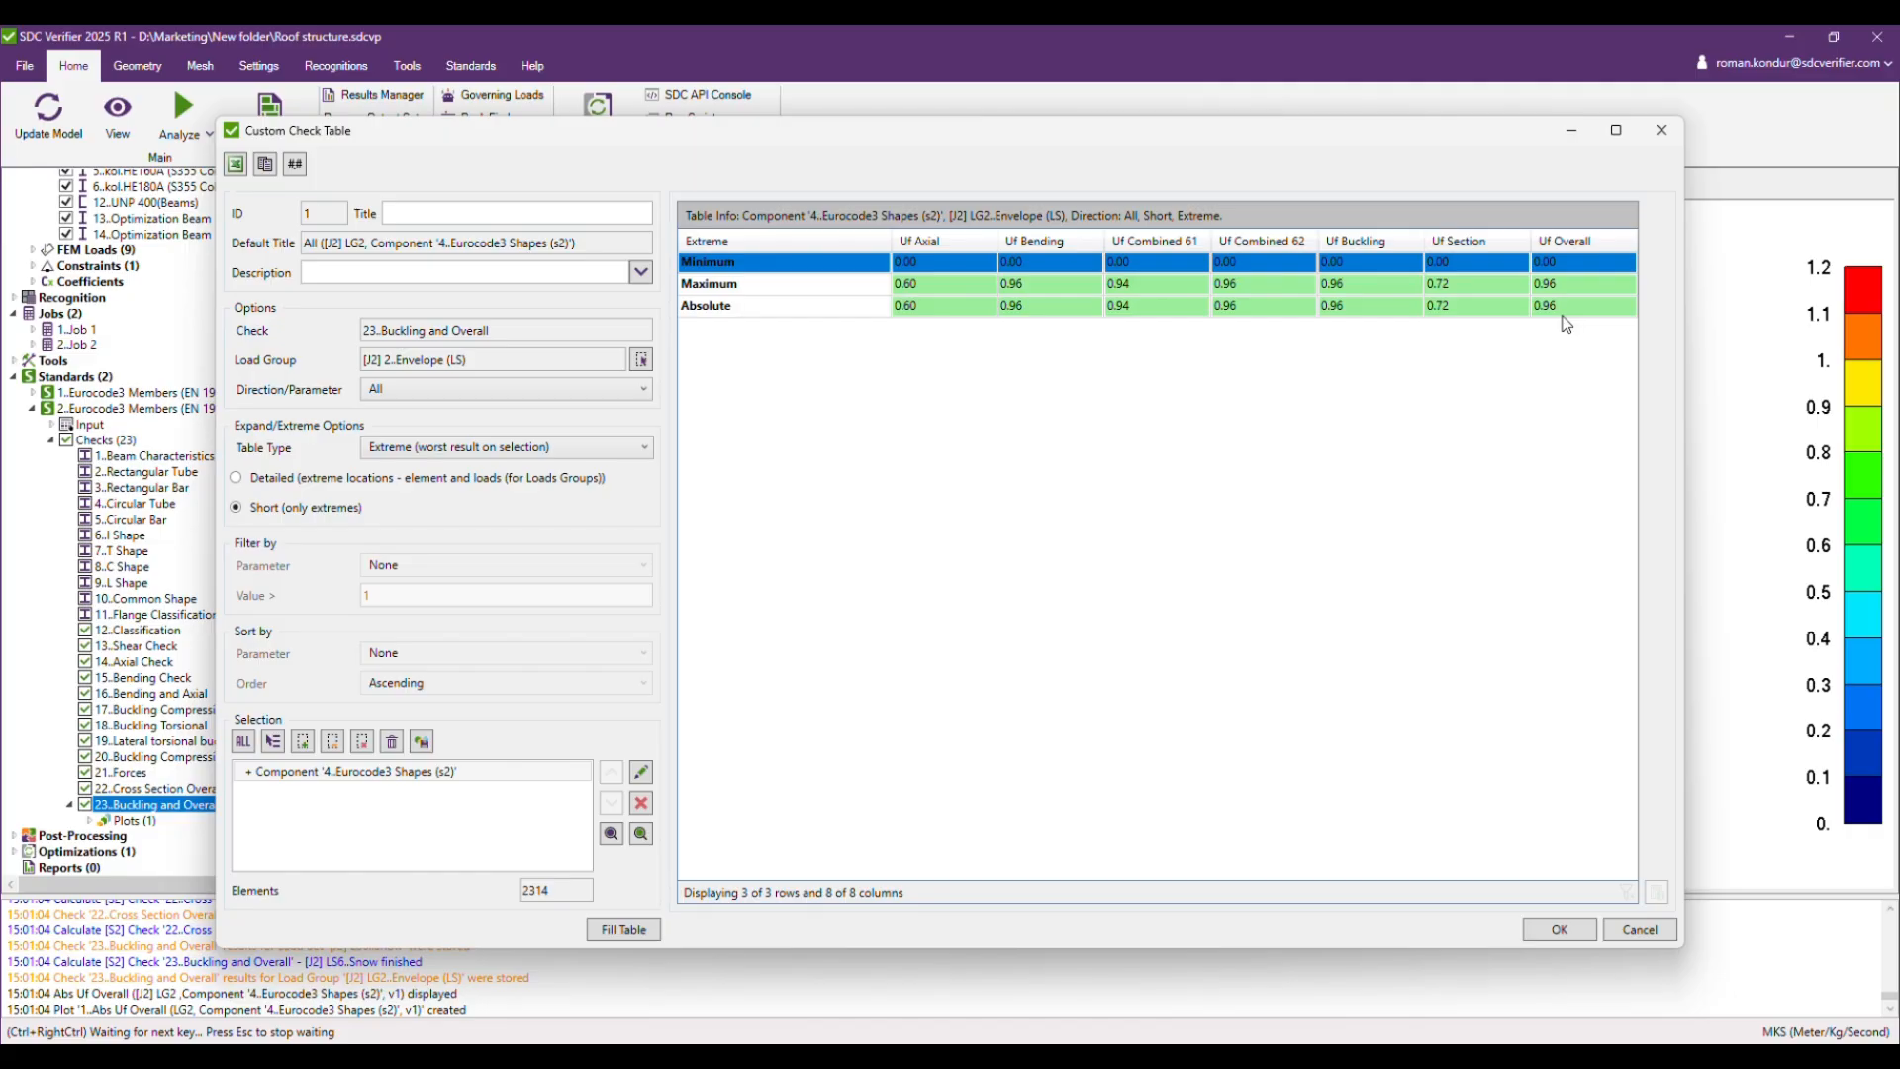
left_click(1562, 935)
Collapse the standard's checks and add a full Designer report to the project.
mouse_move(1102, 586)
middle_mouse_down()
mouse_move(1210, 627)
mouse_move(1117, 602)
middle_mouse_up()
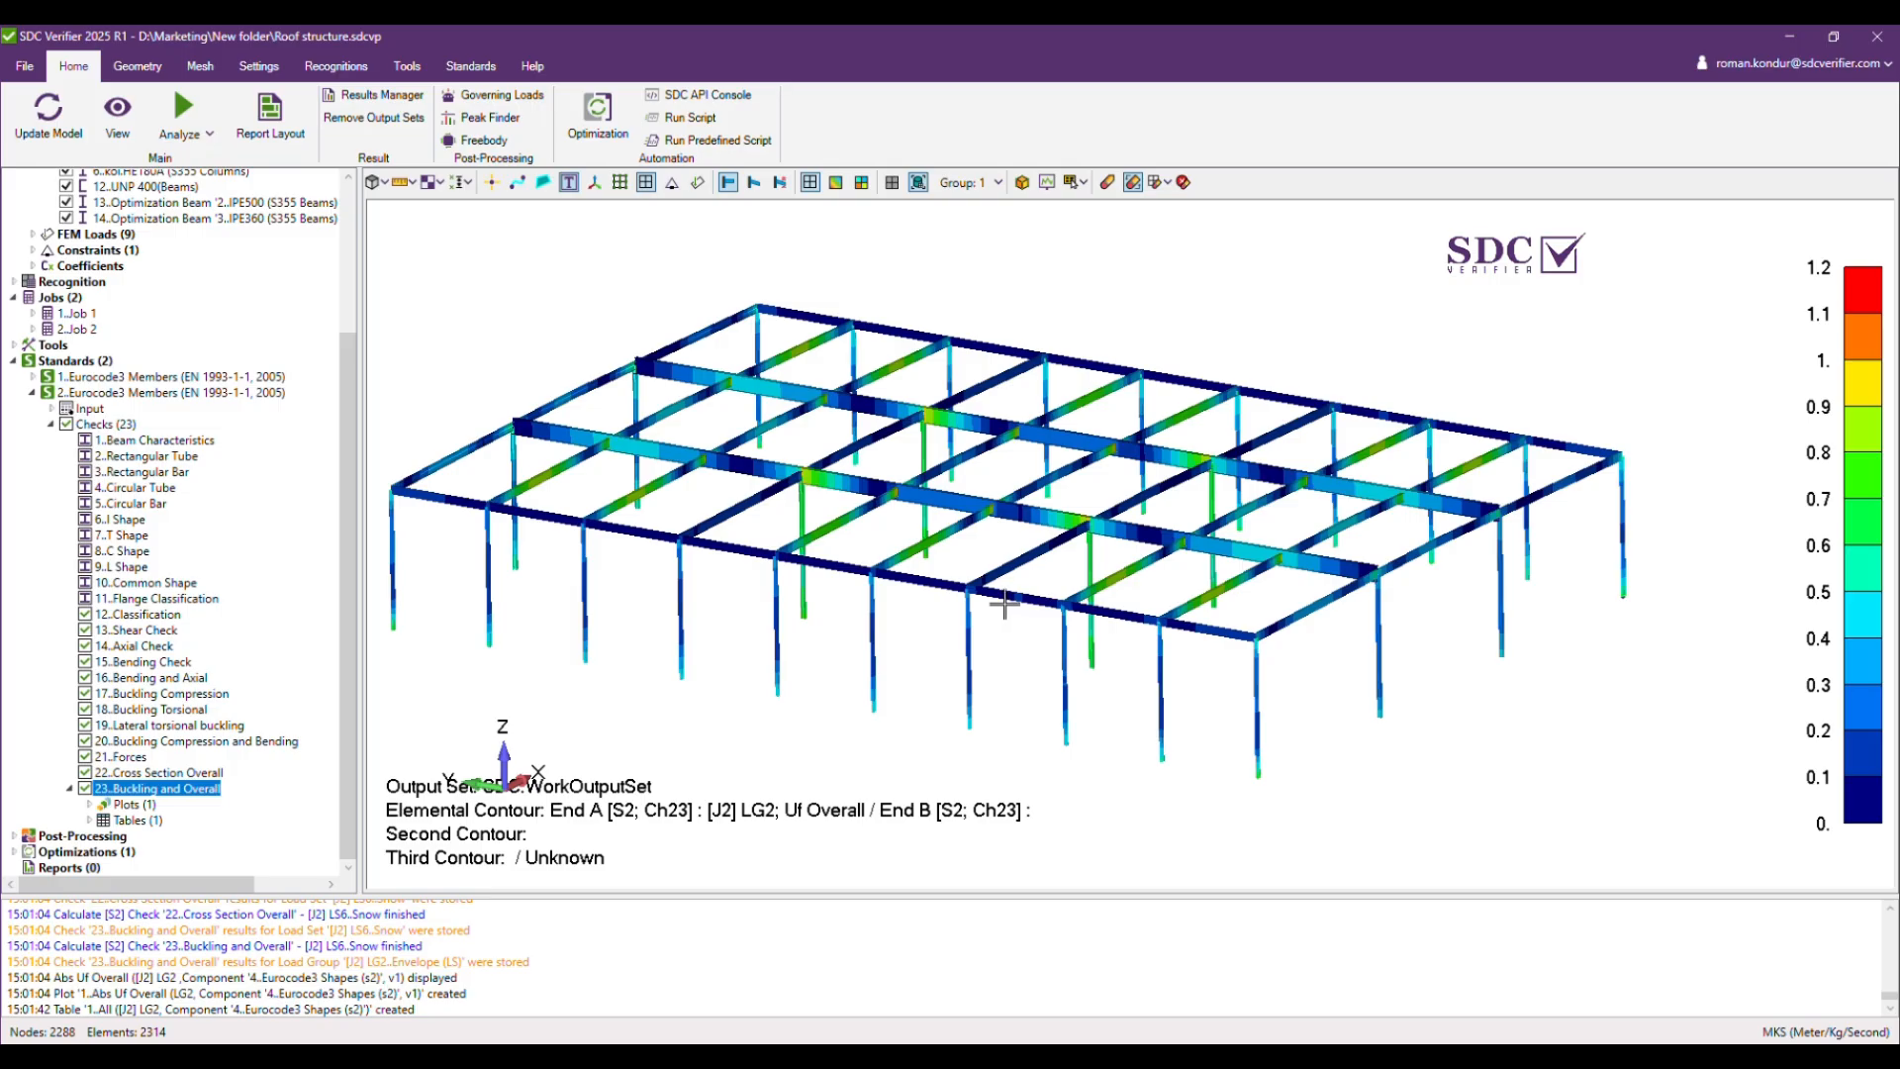
left_click(51, 425)
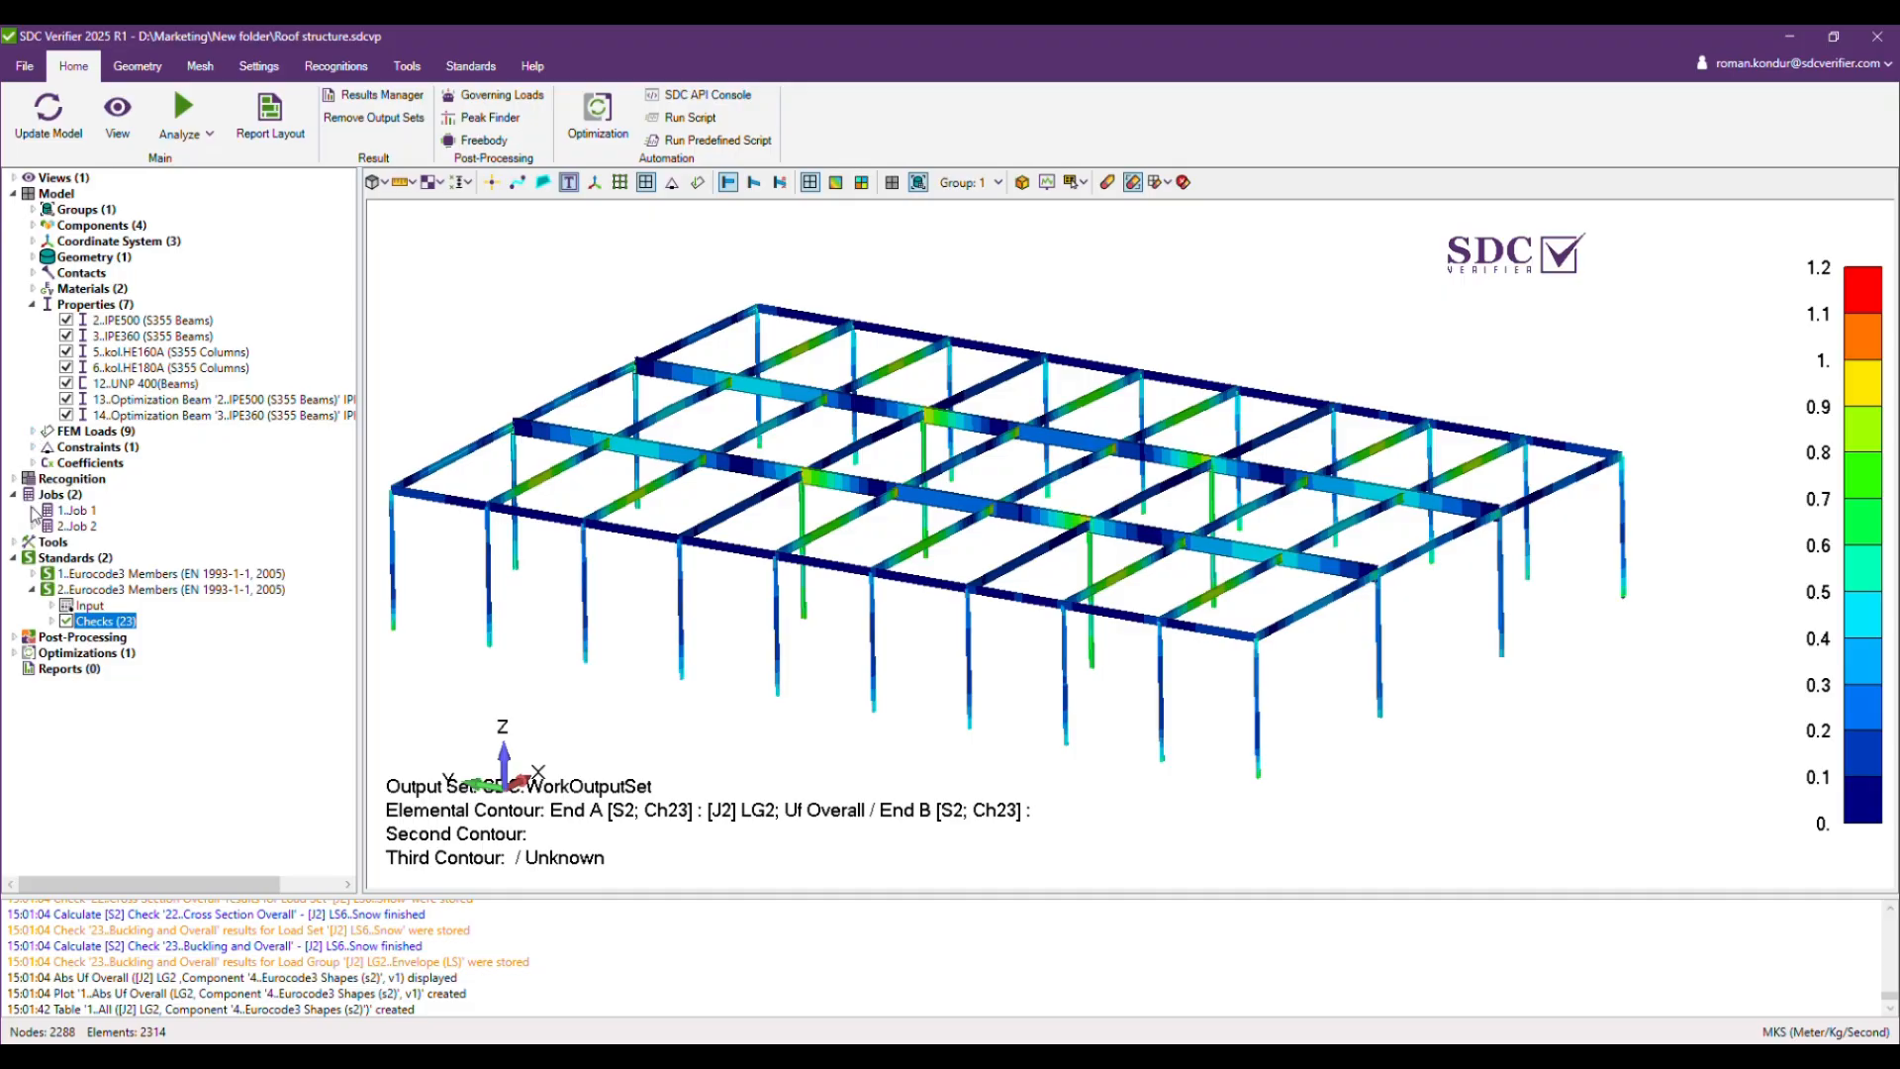
left_click(46, 670)
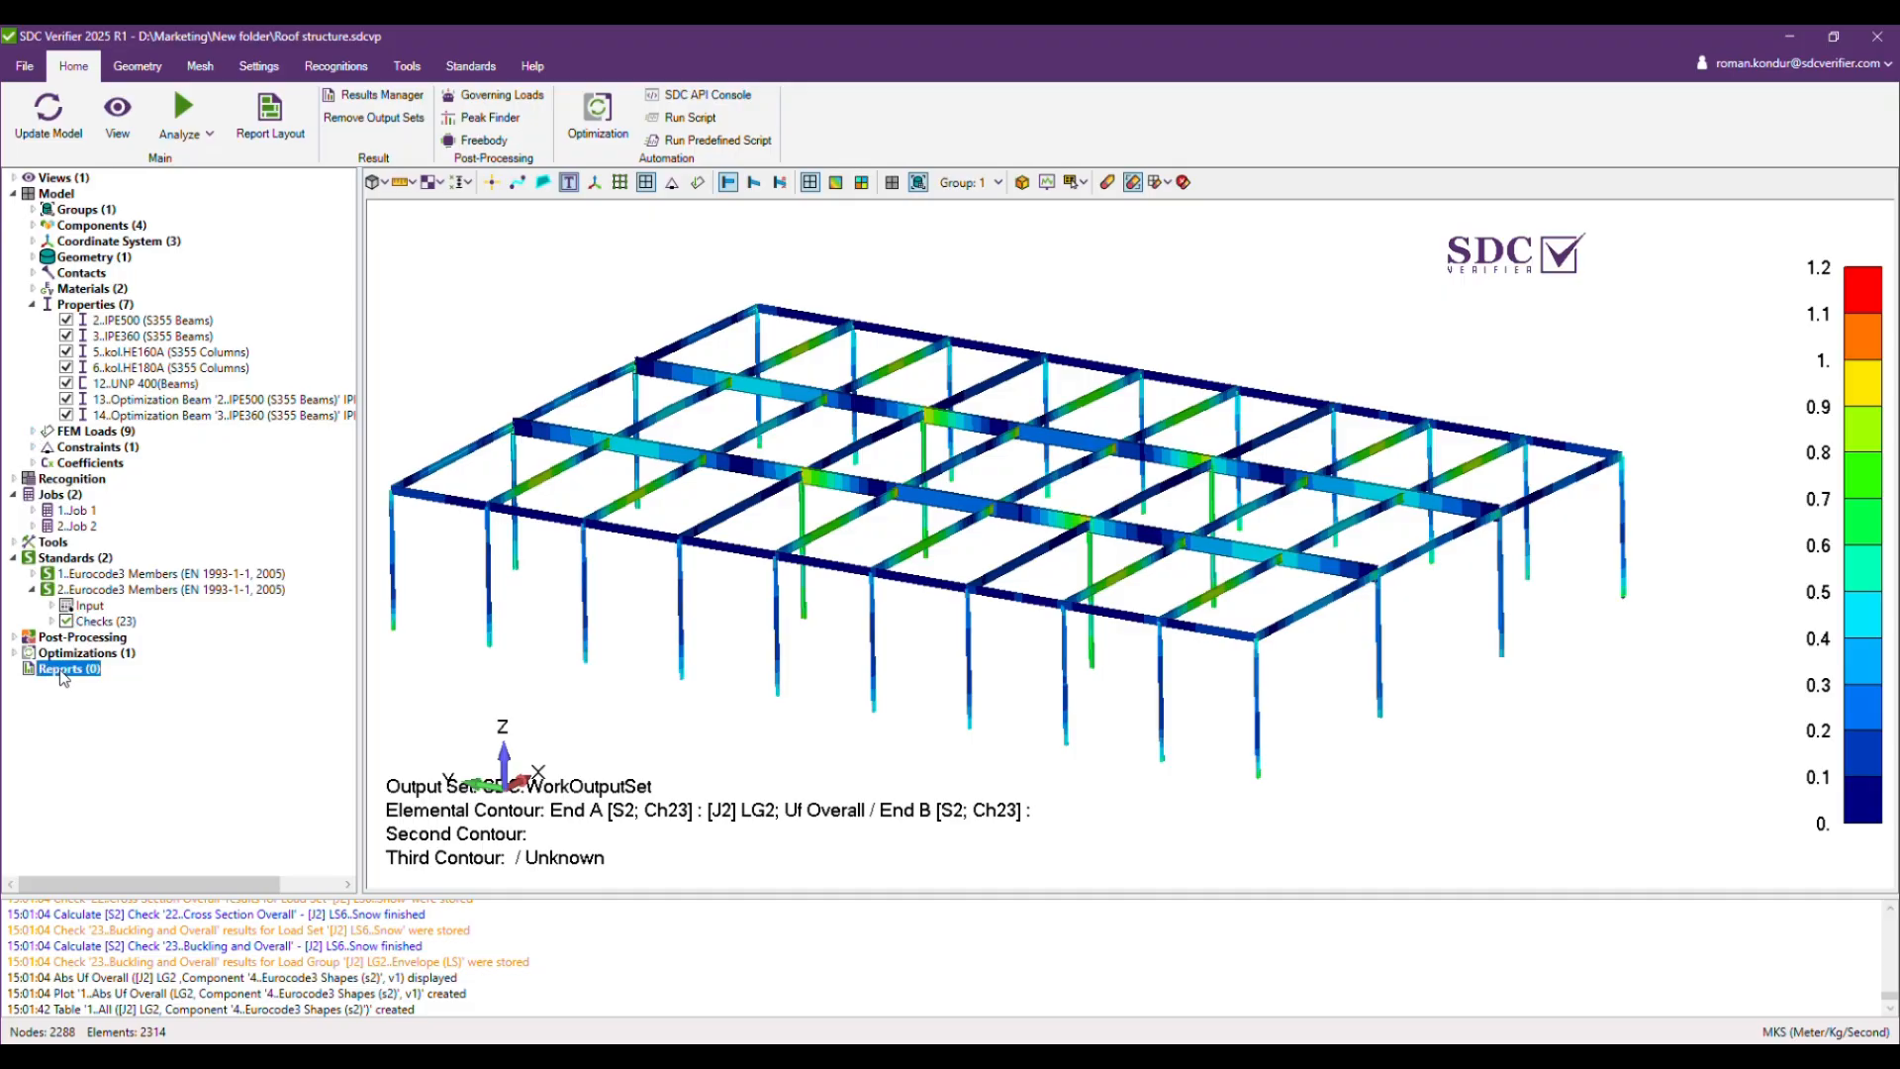
right_click(64, 673)
mouse_move(149, 685)
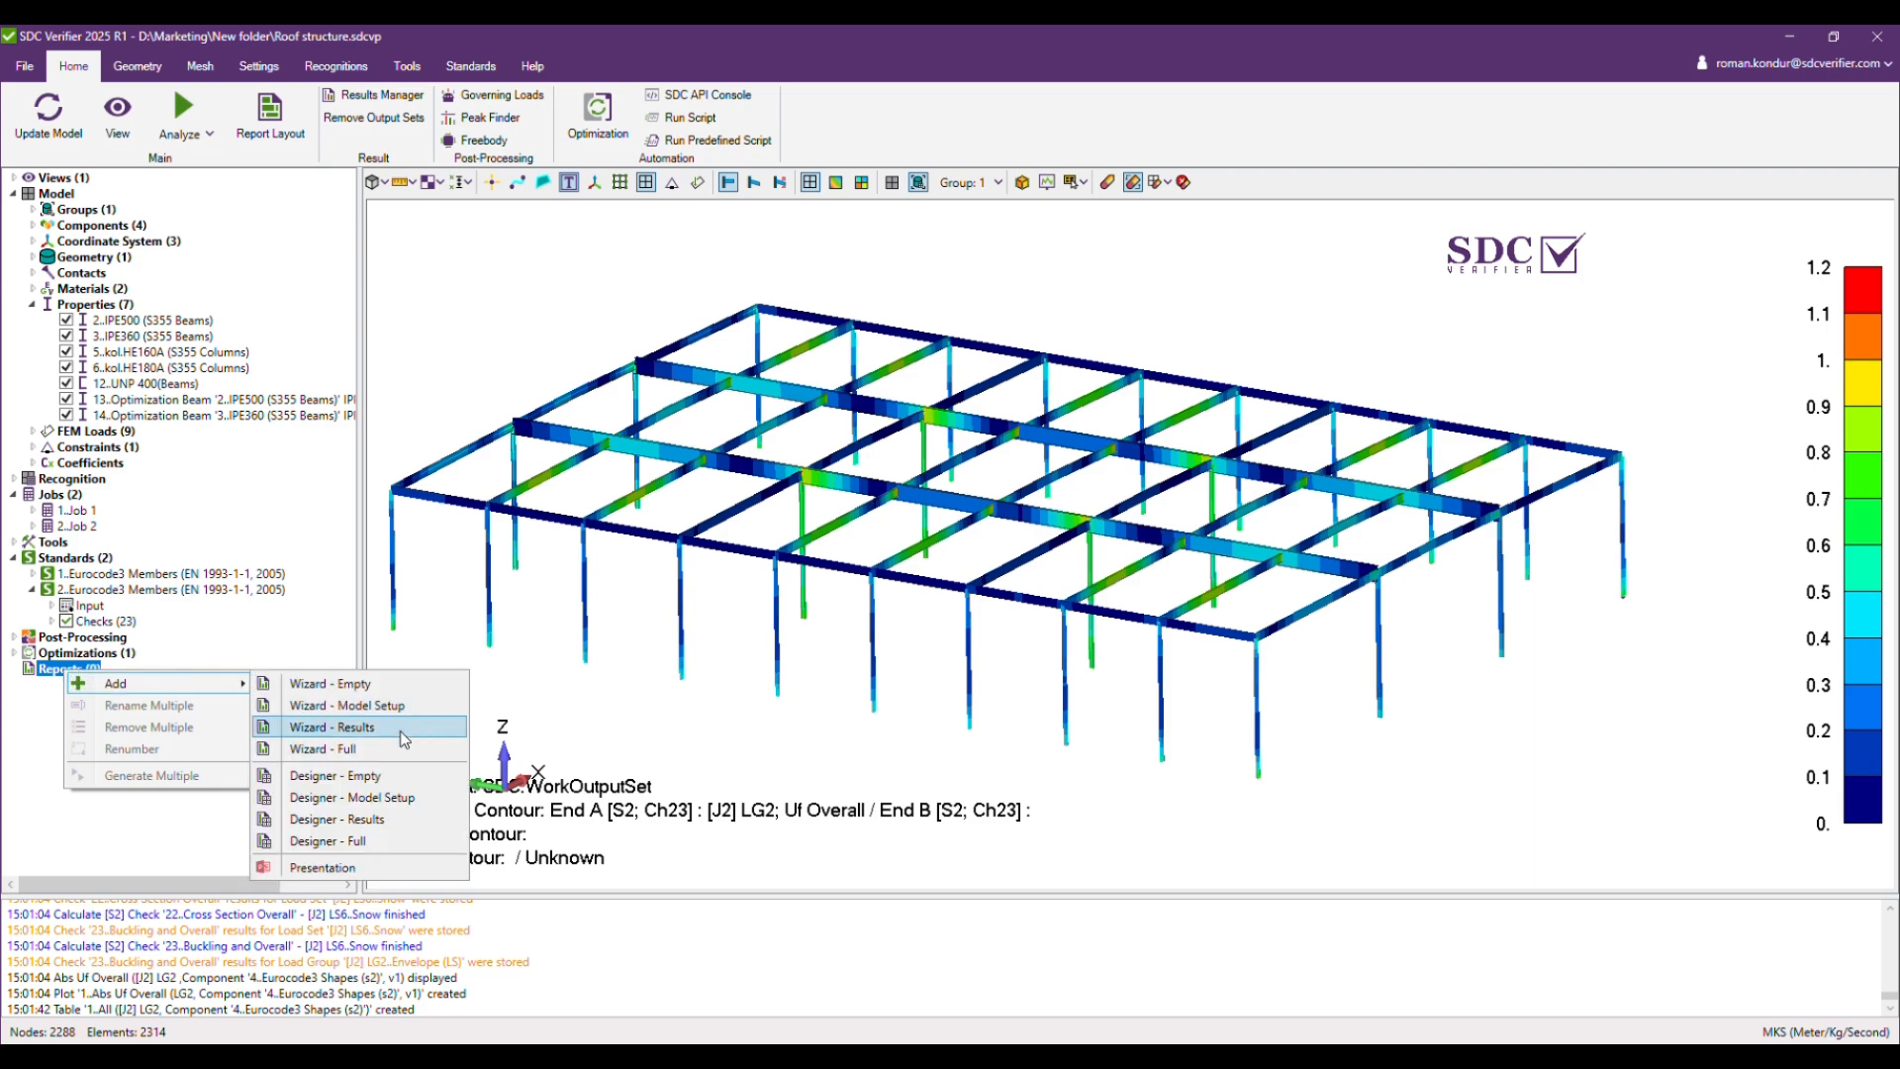
left_click(392, 844)
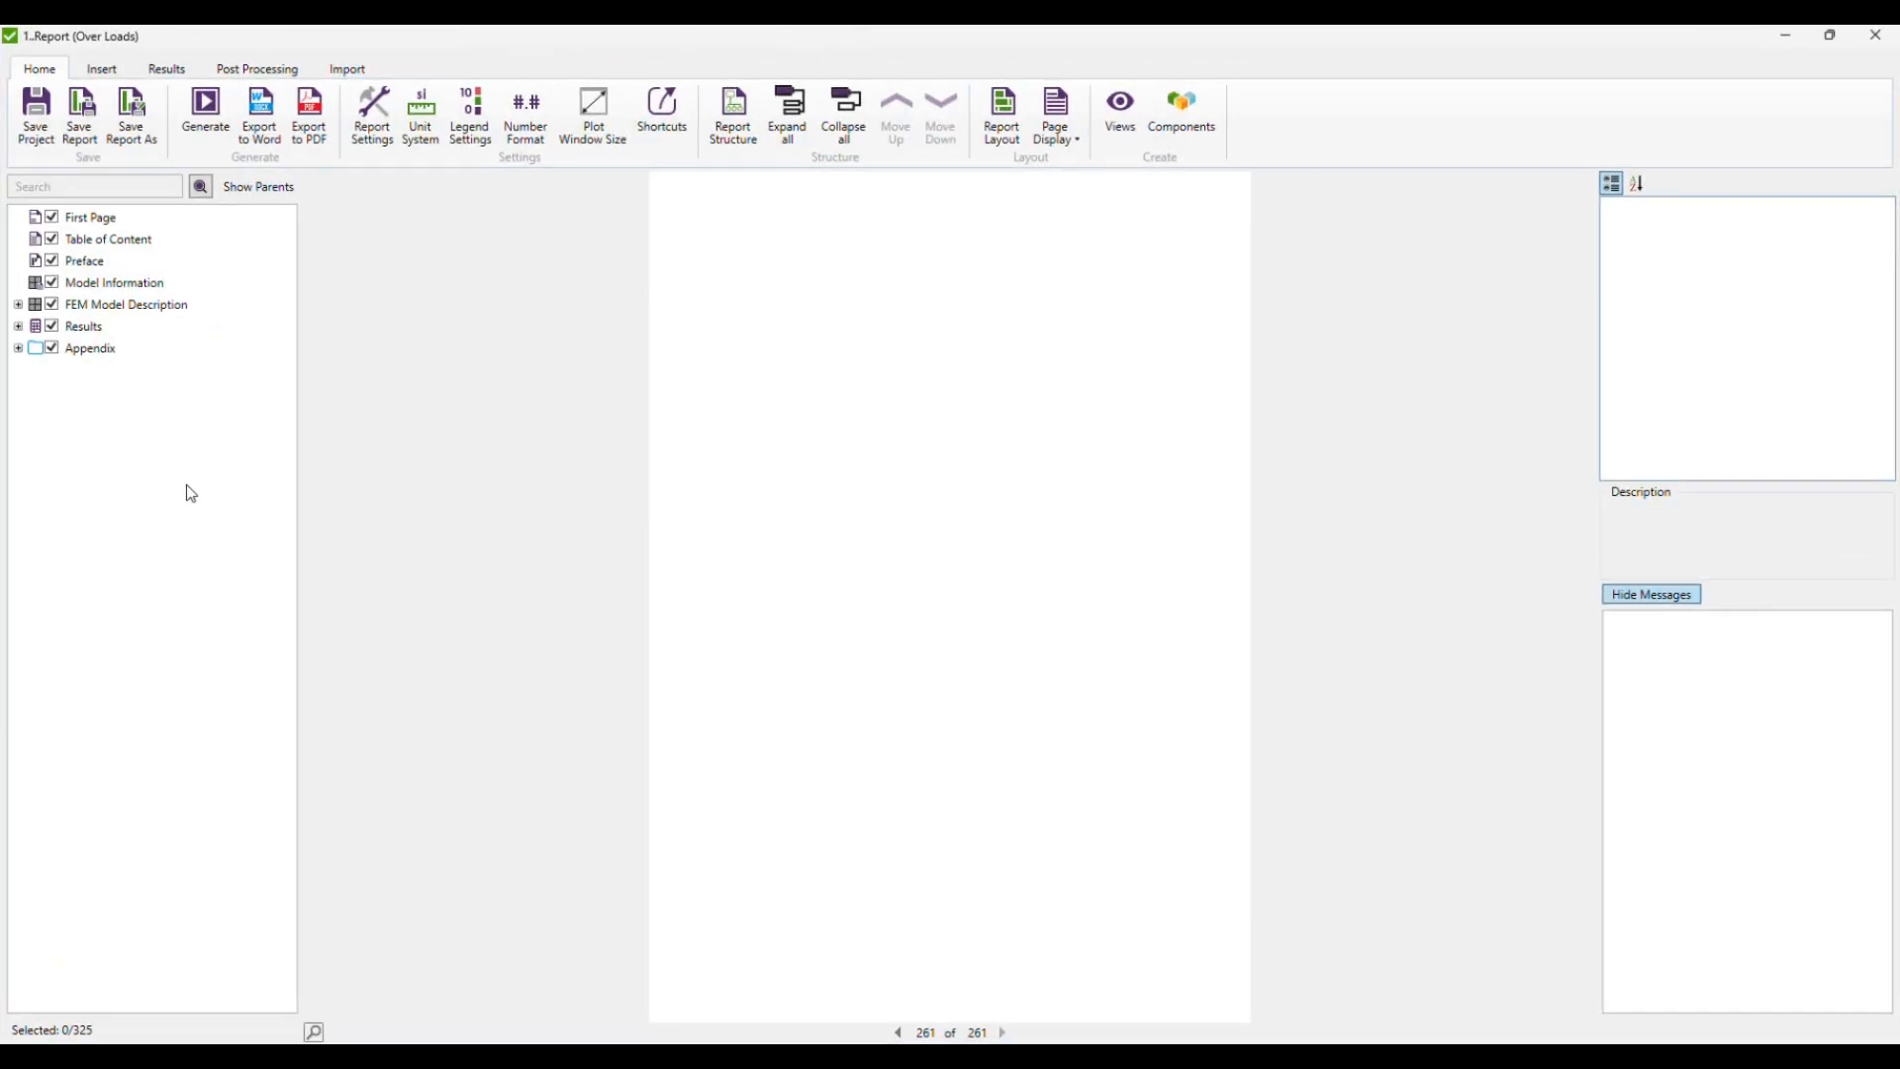
Keep the default engineer and customer details for the report's first page and generate that page.
left_click(103, 219)
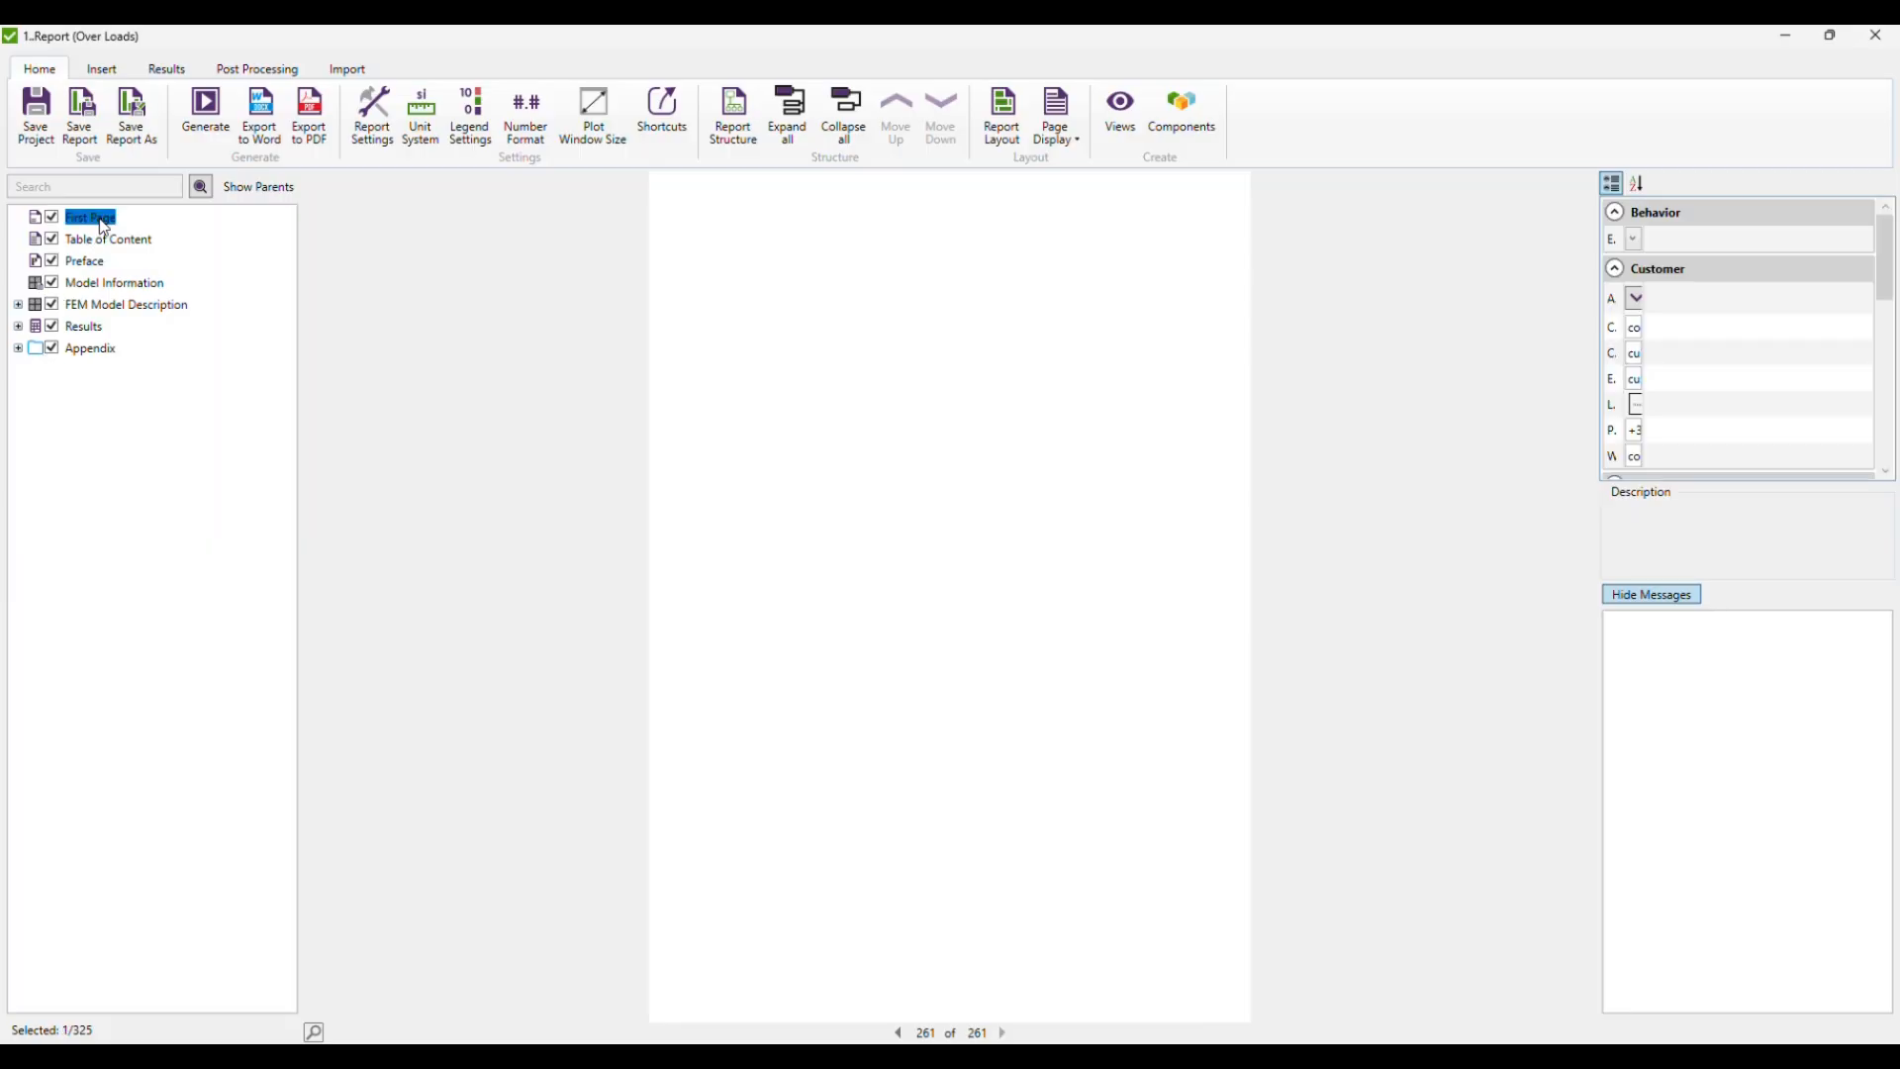
right_click(103, 218)
left_click(156, 250)
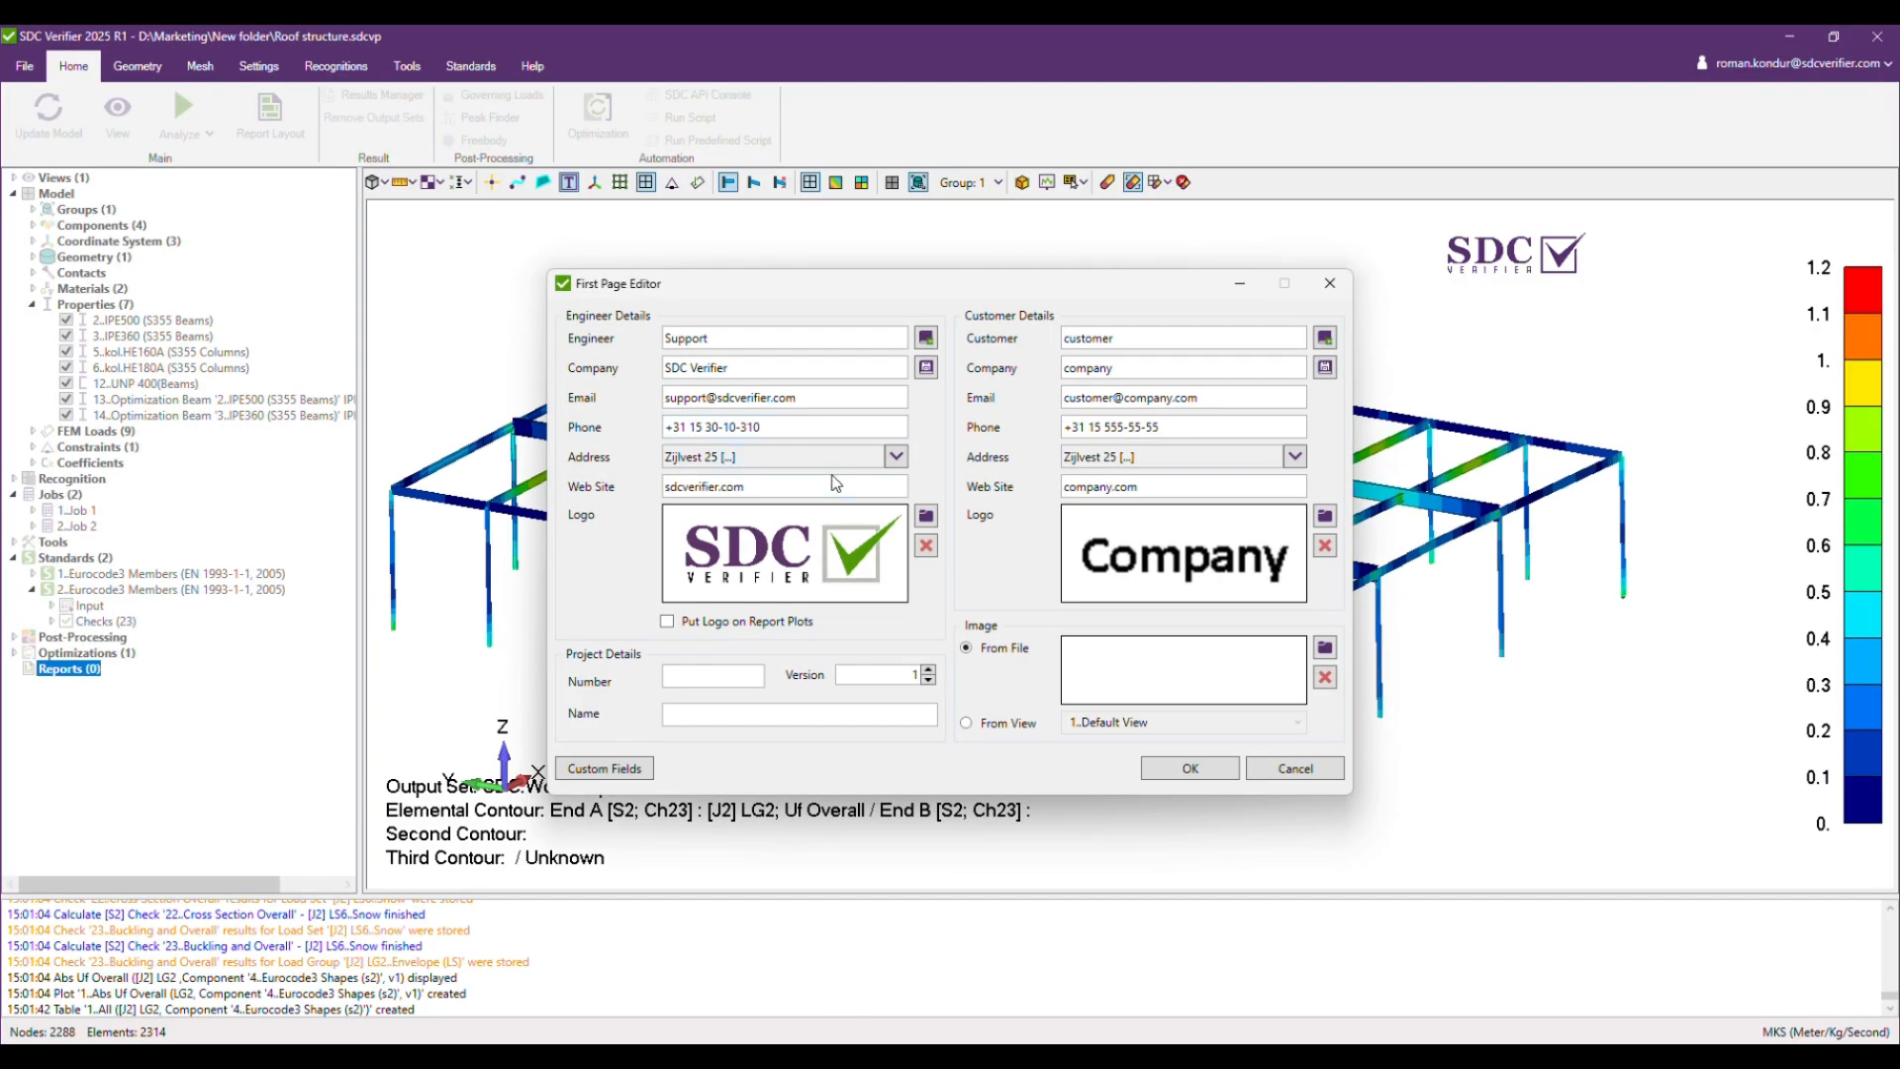
left_click(1198, 771)
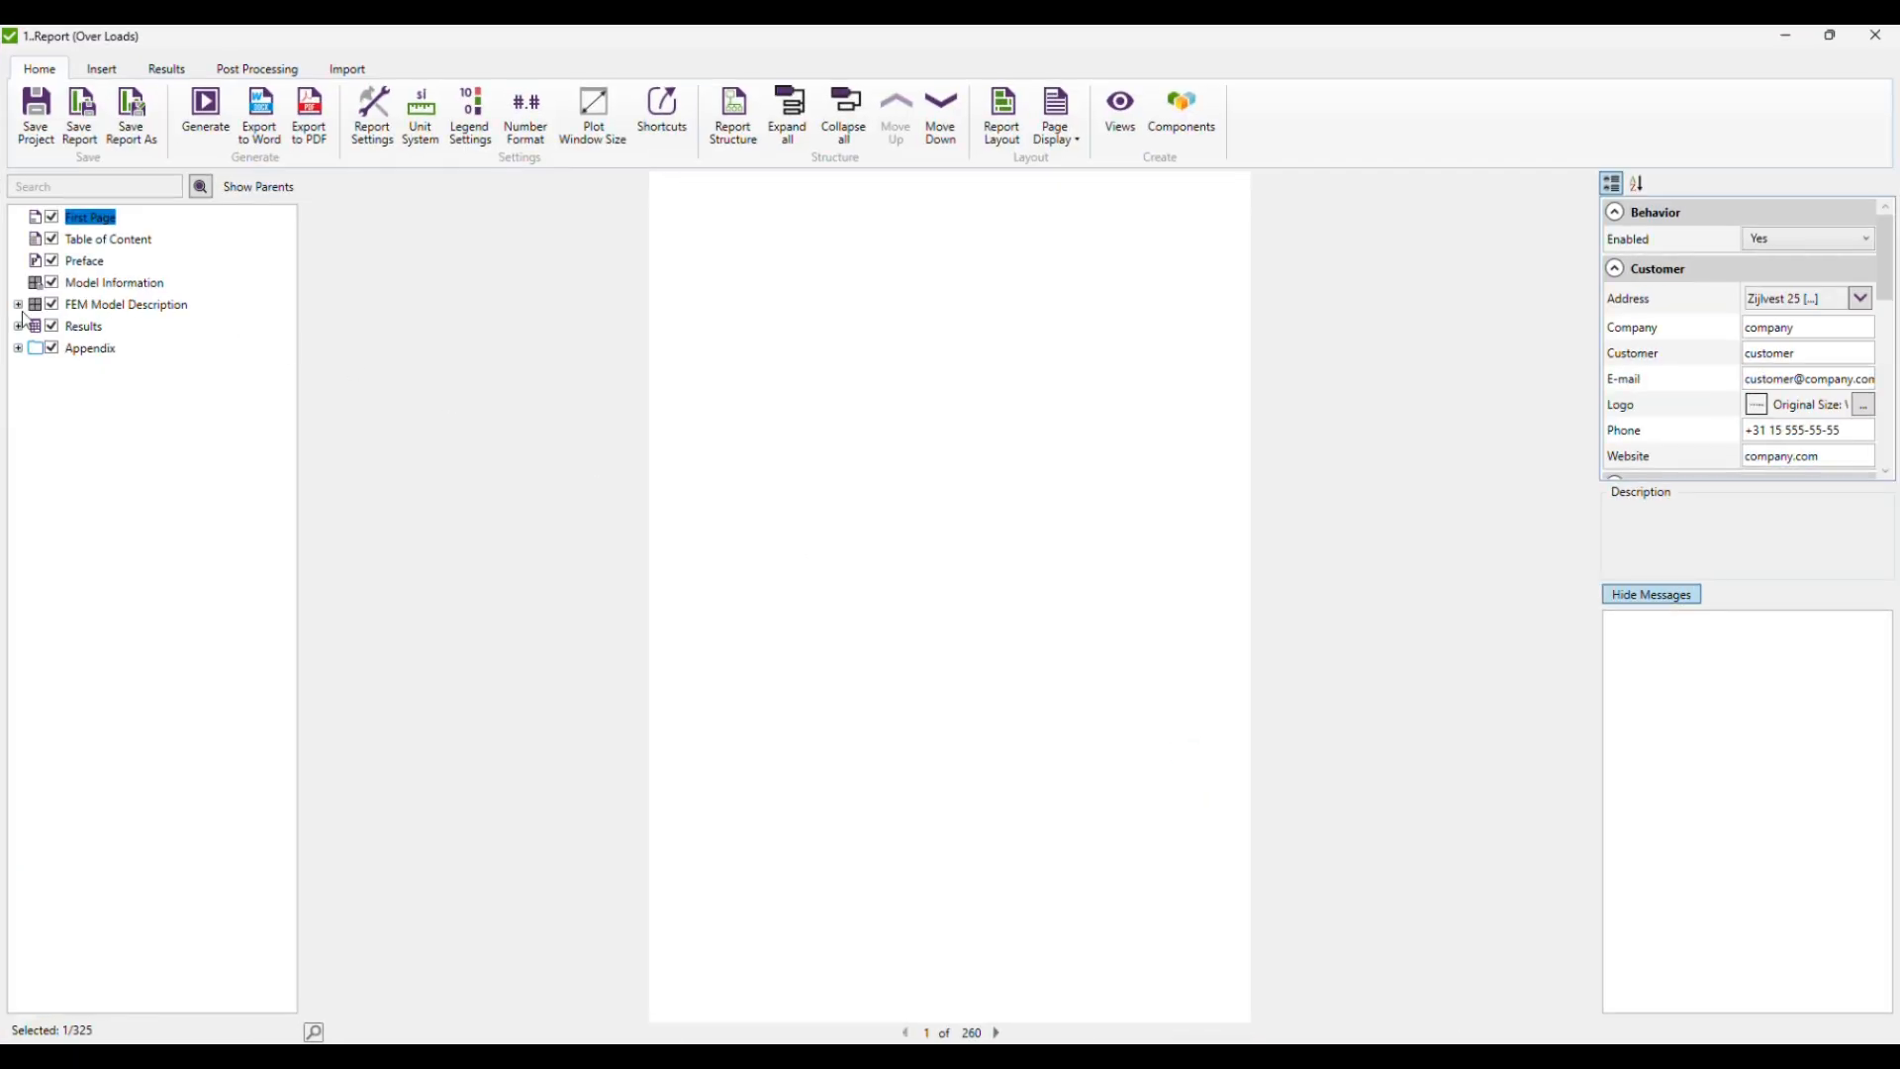
right_click(99, 216)
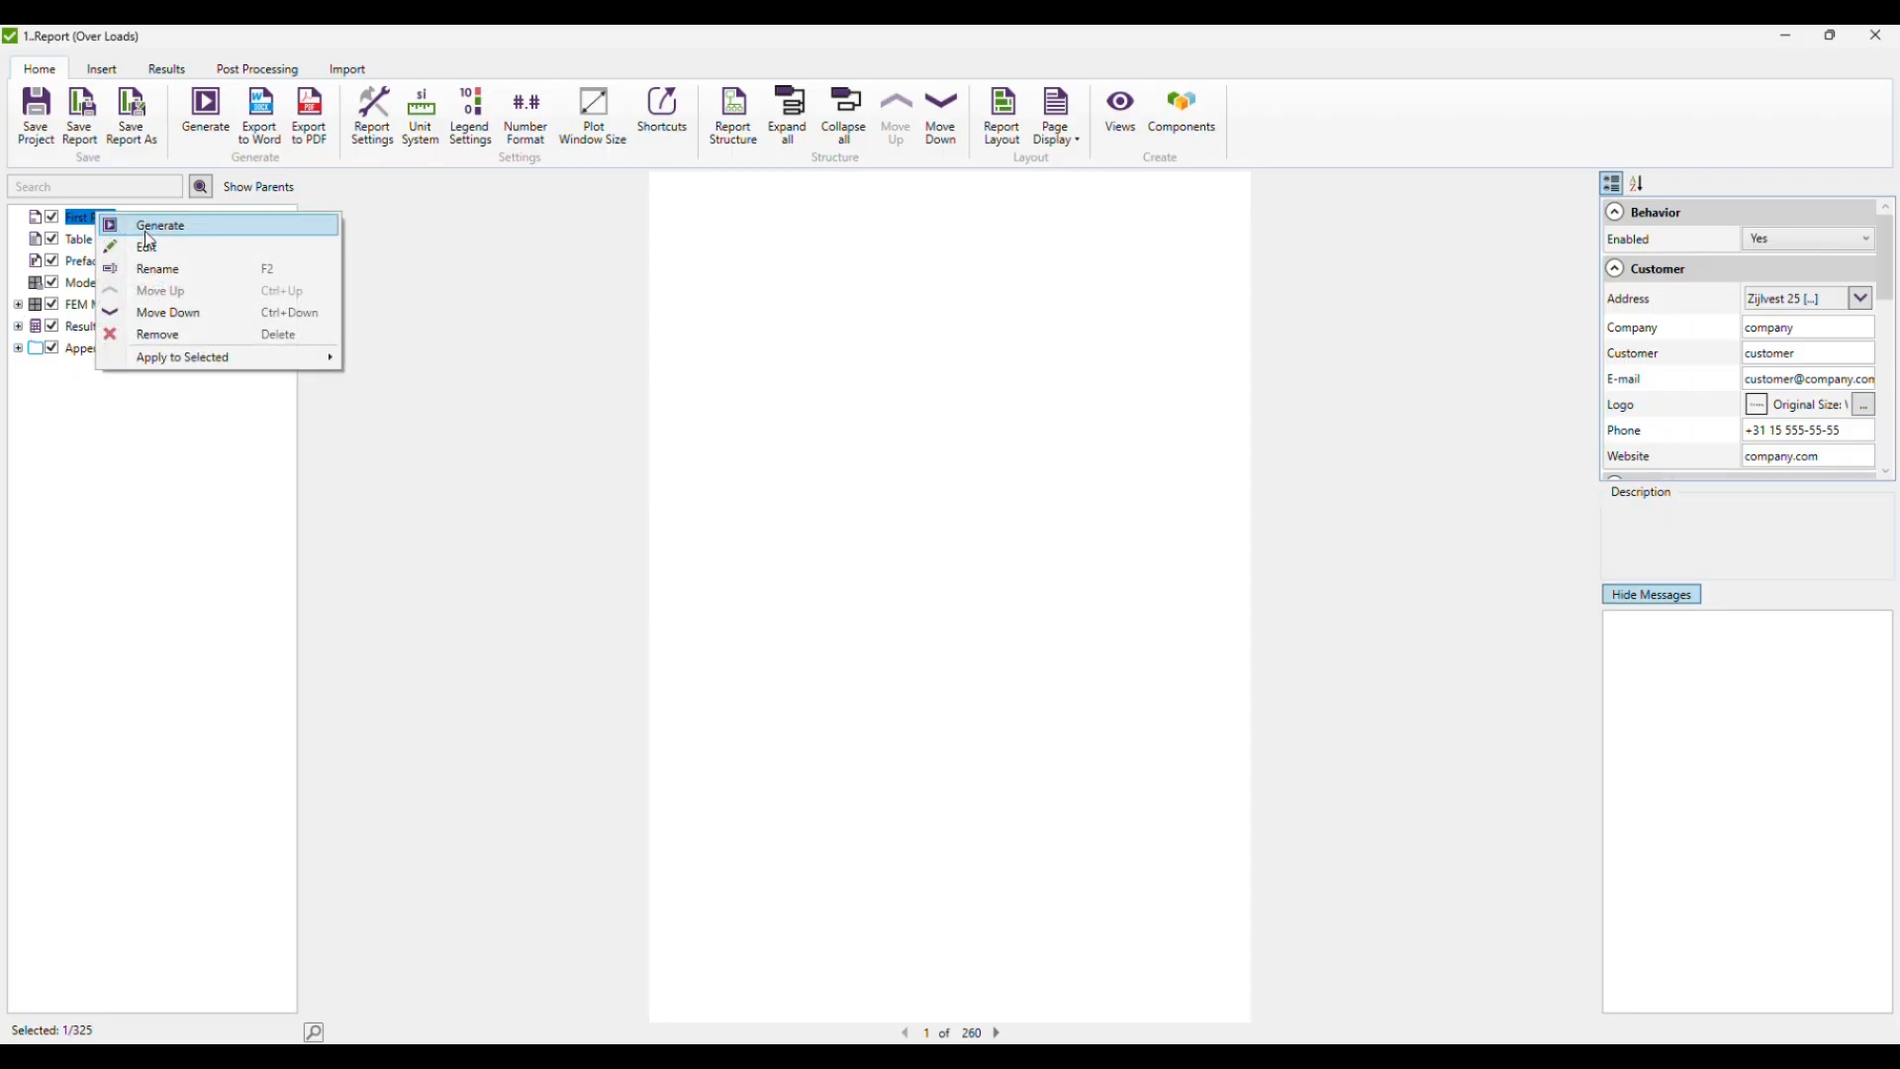
left_click(150, 234)
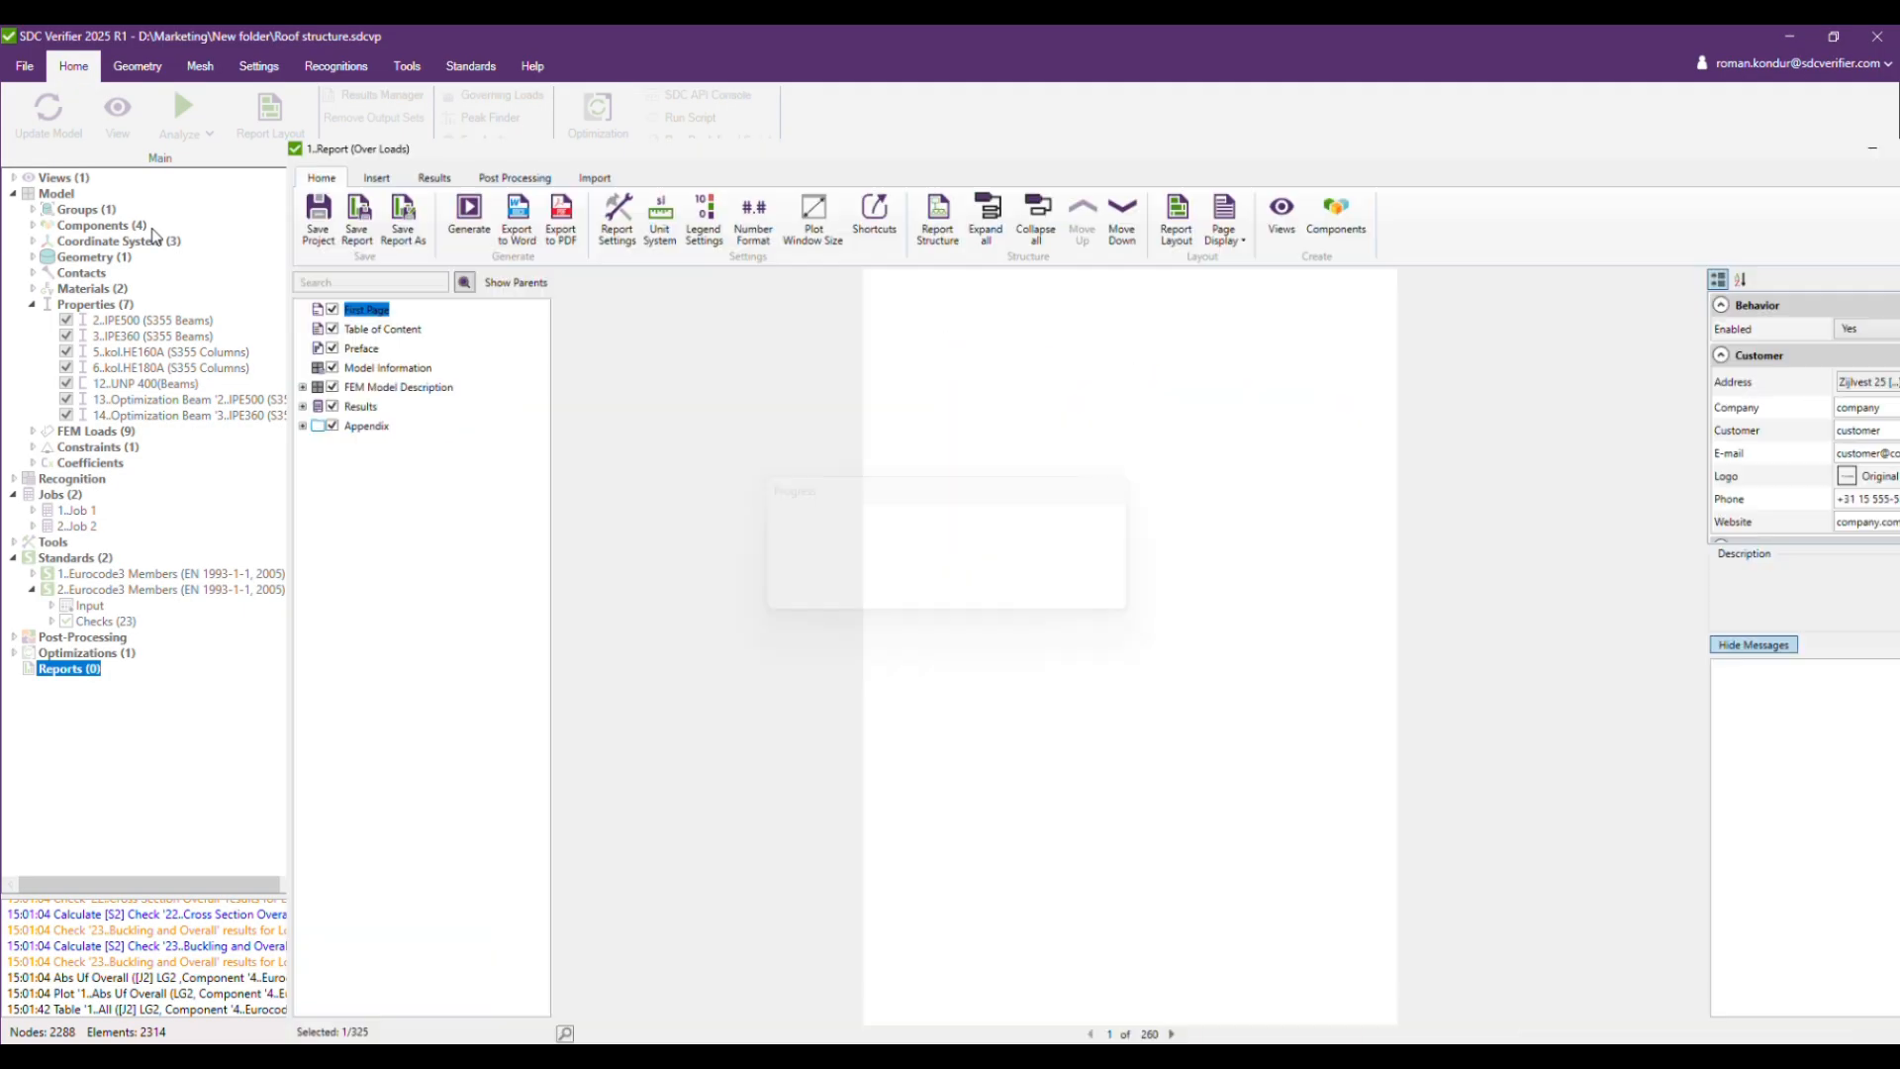
Add an image from the view 1..Default View to the report's first page and generate that page again.
right_click(115, 224)
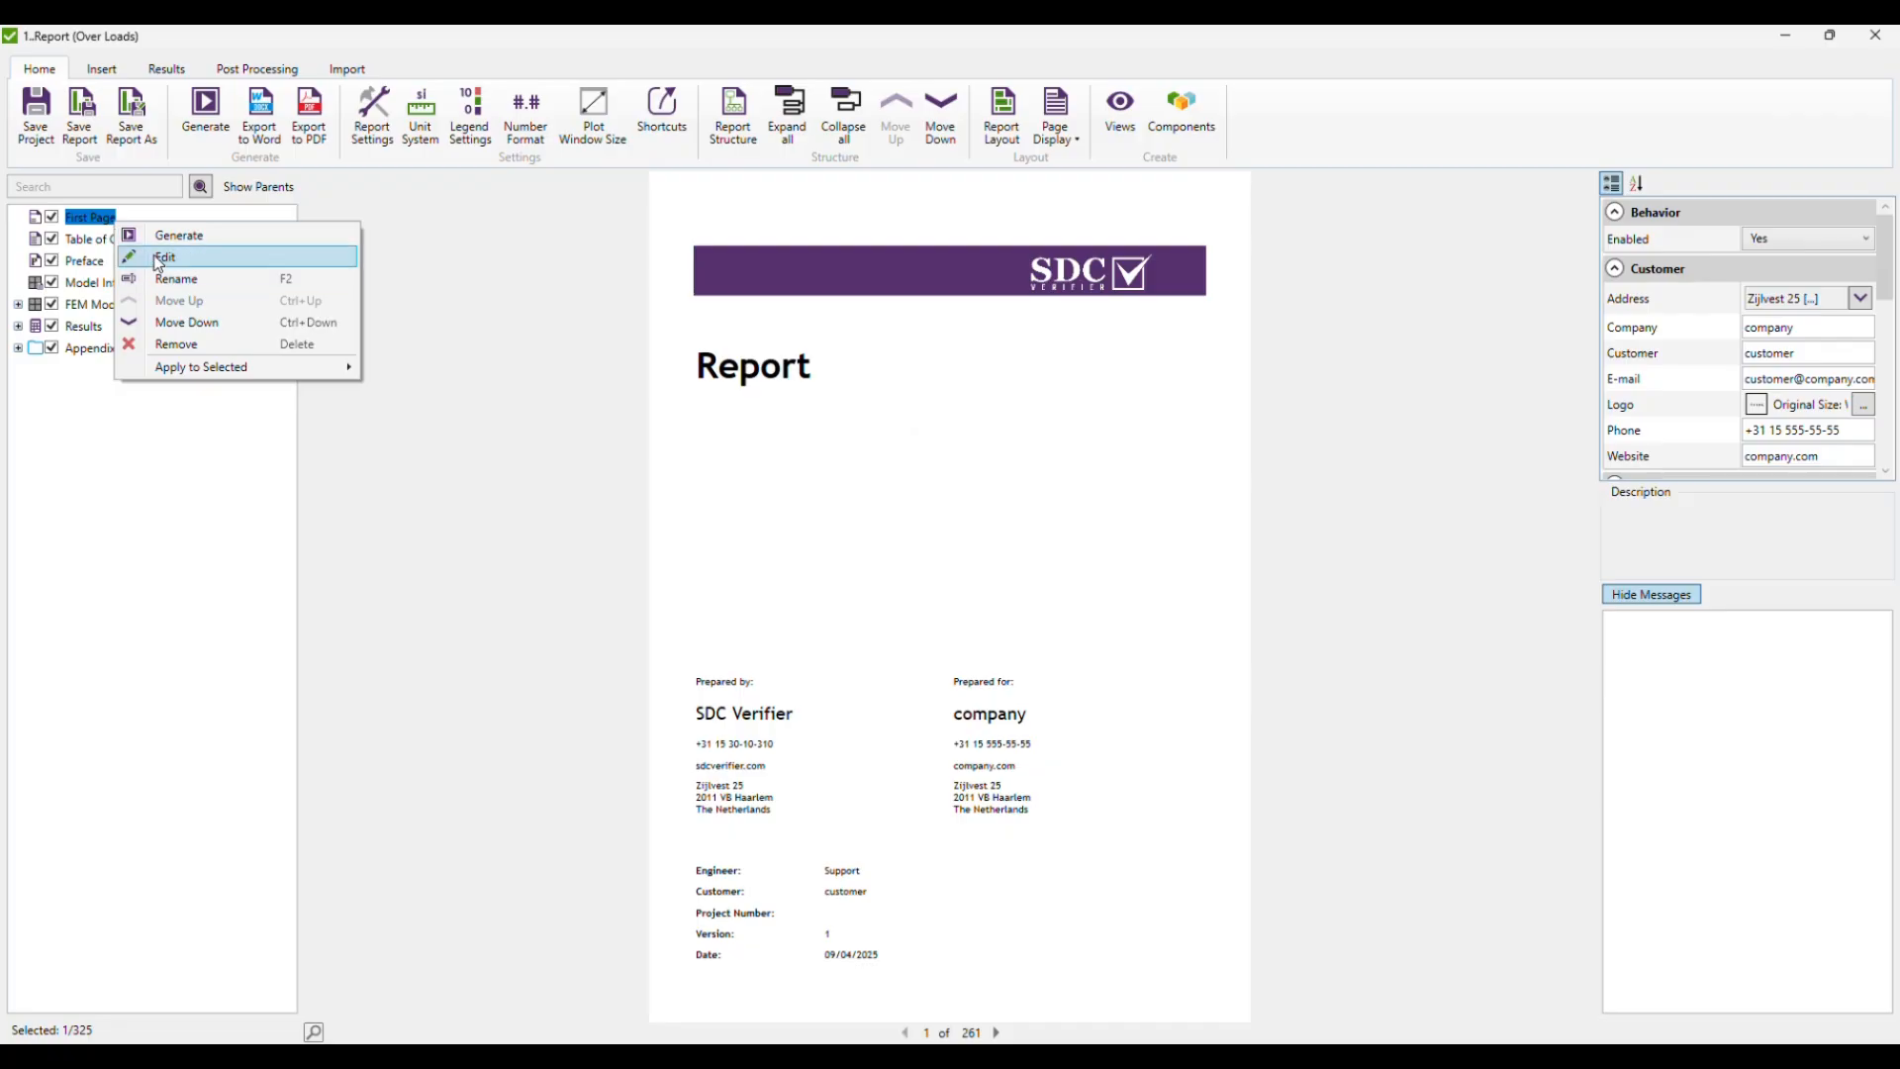
left_click(148, 255)
left_click(987, 722)
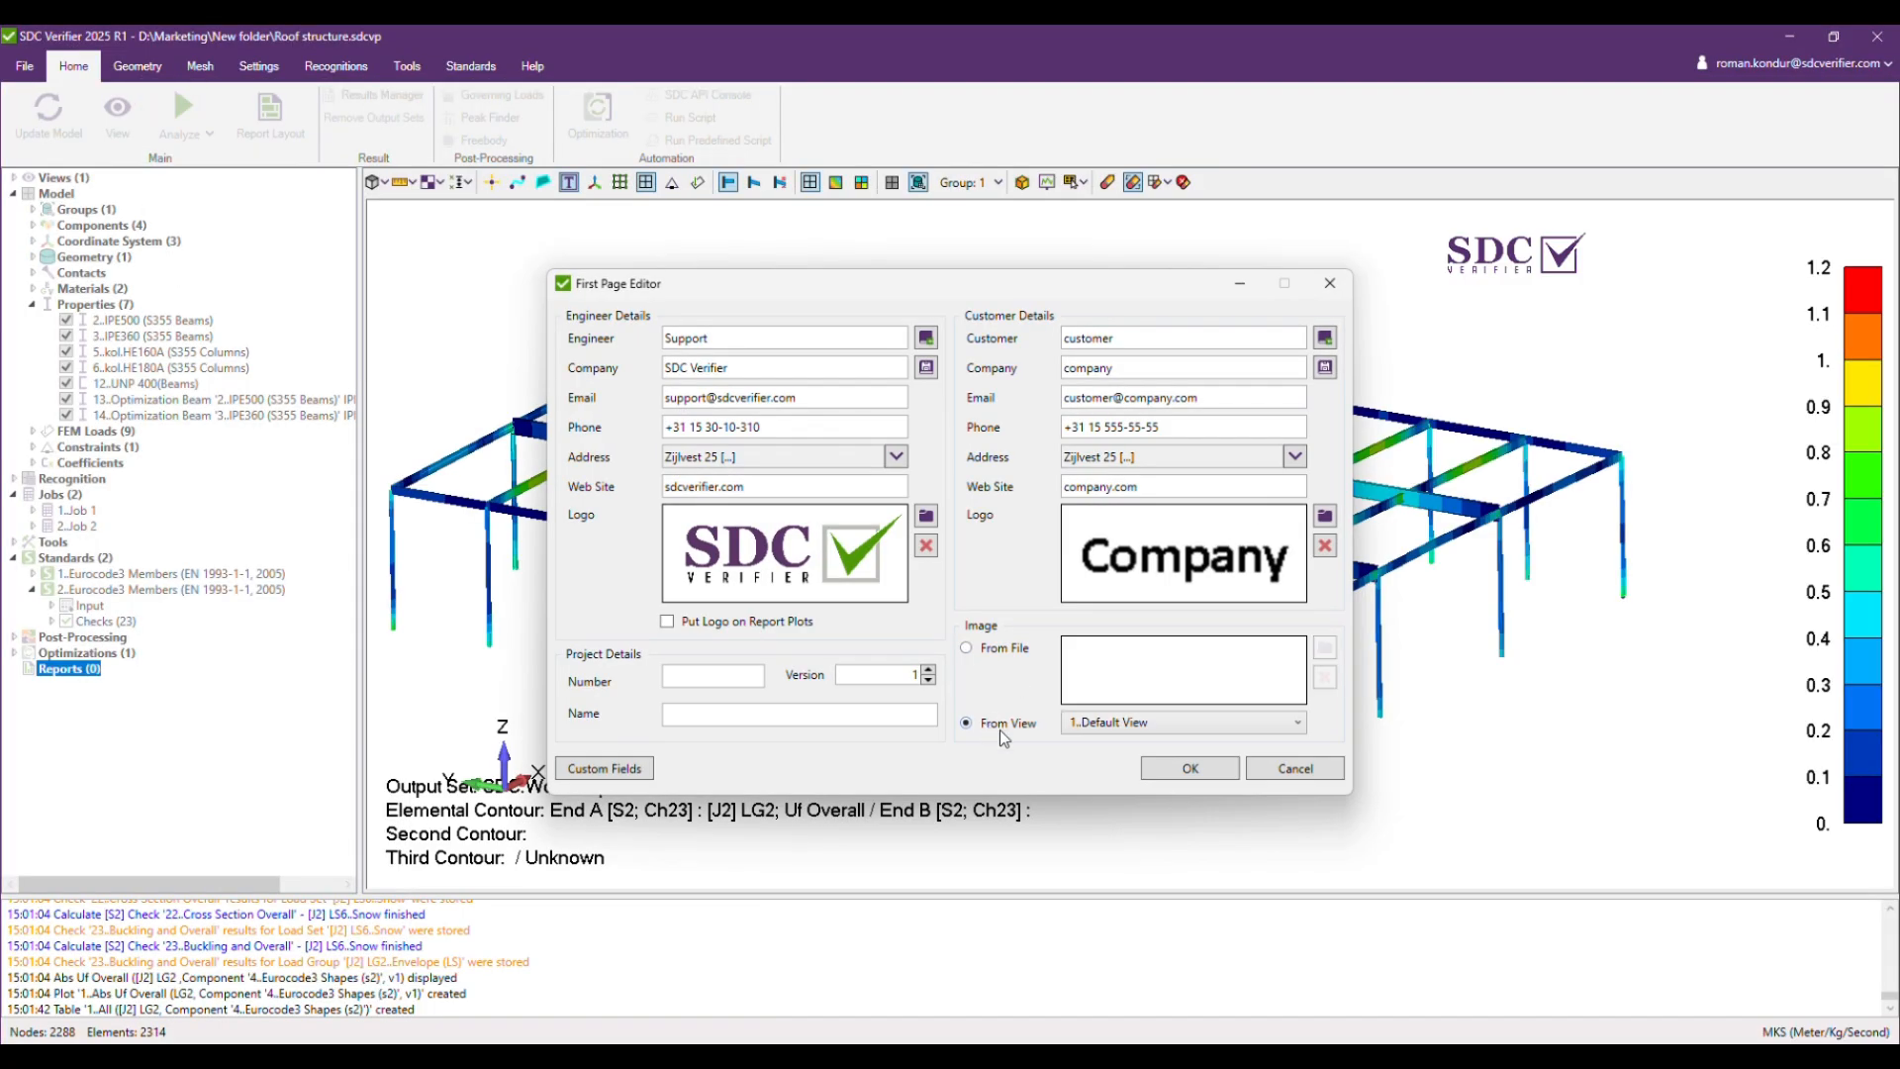
left_click(1201, 773)
right_click(109, 222)
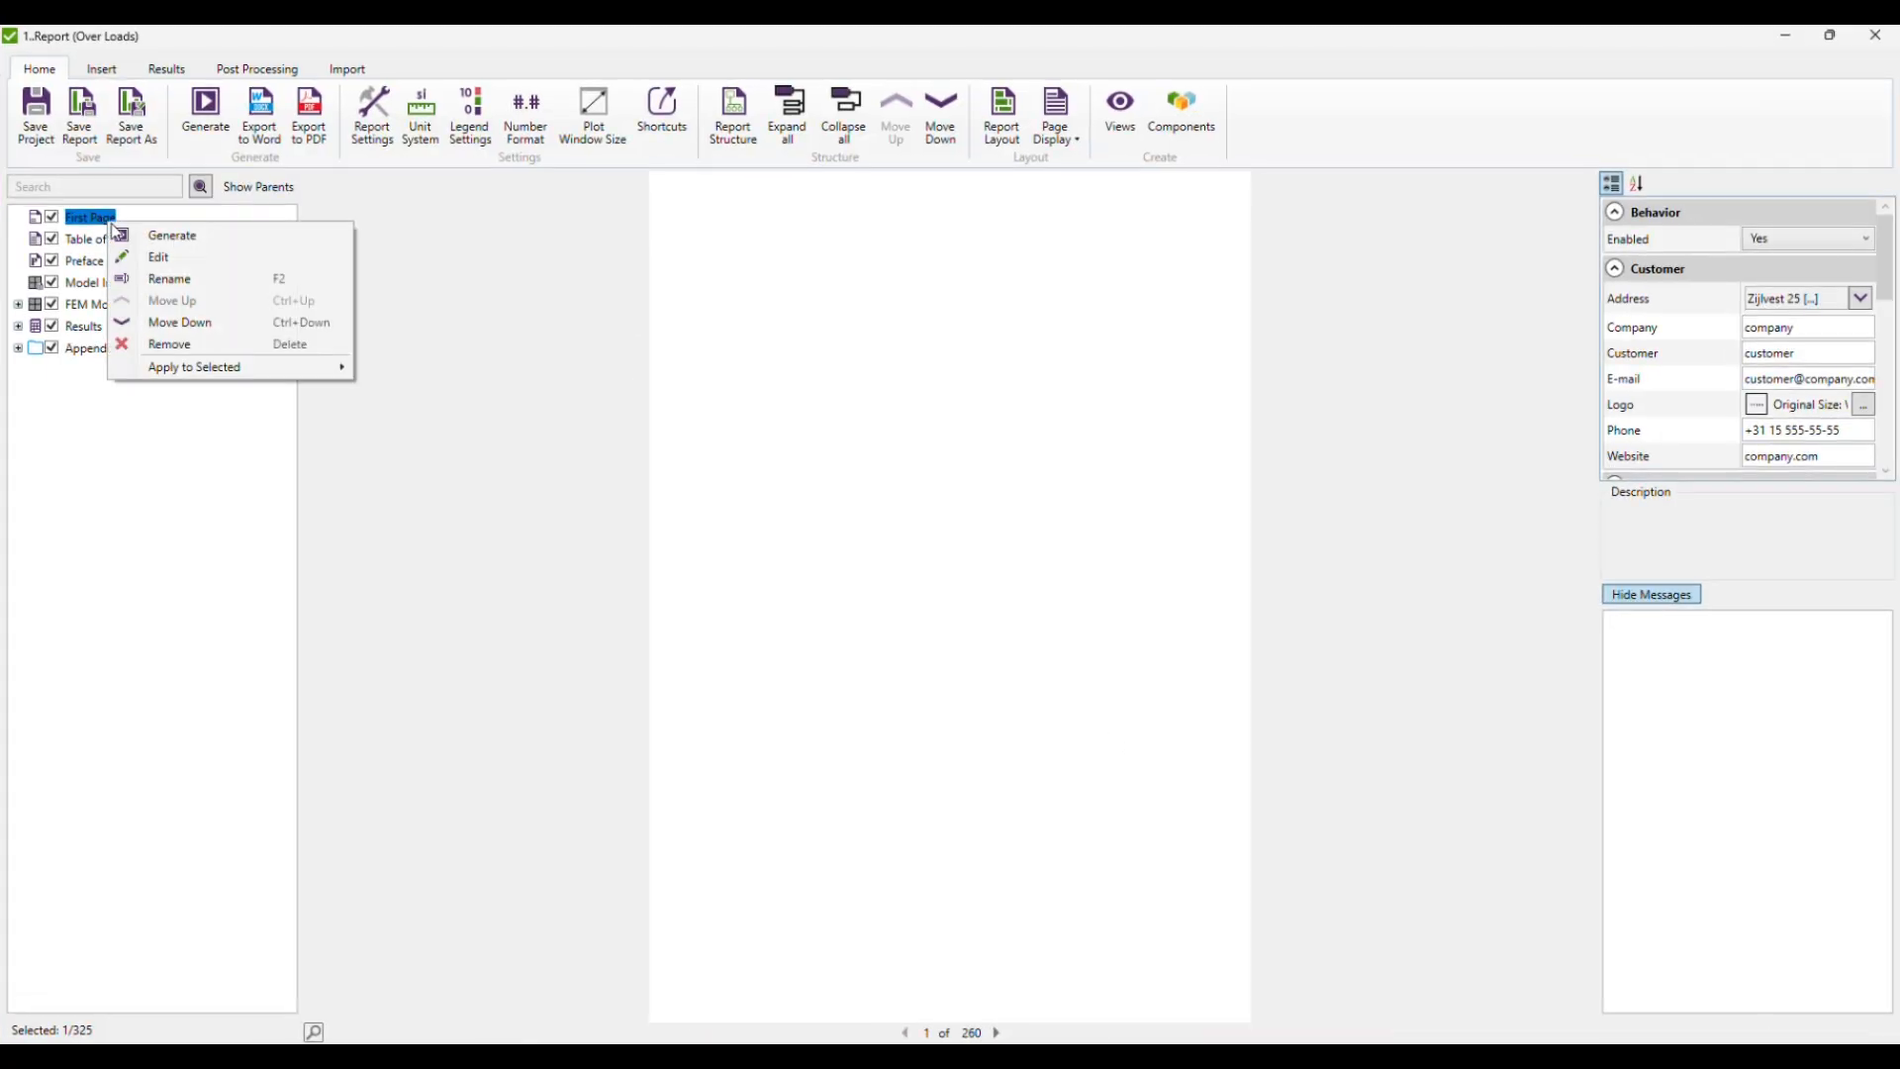
left_click(158, 237)
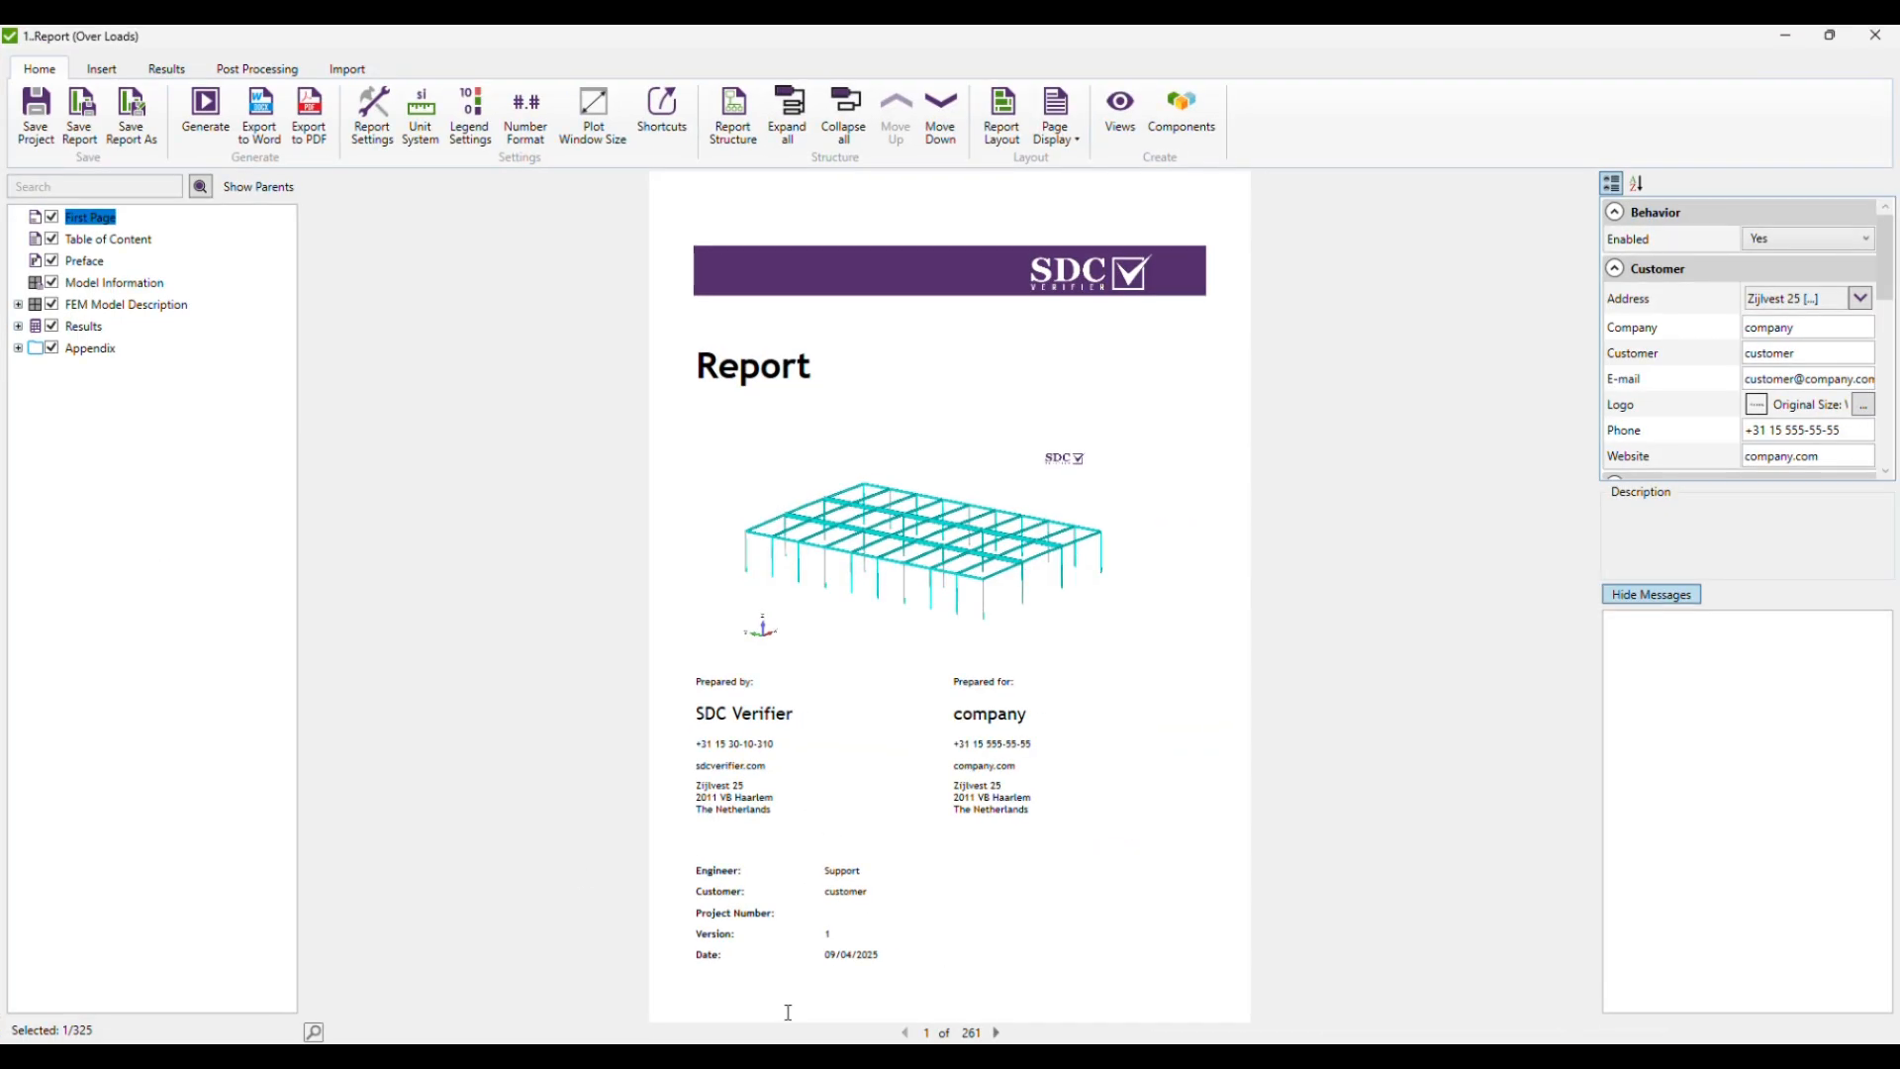
Generate the report item for property 13, Optimization Beam '2..IPE500 (S355 Beams)', within the FEM model description.
left_click(18, 326)
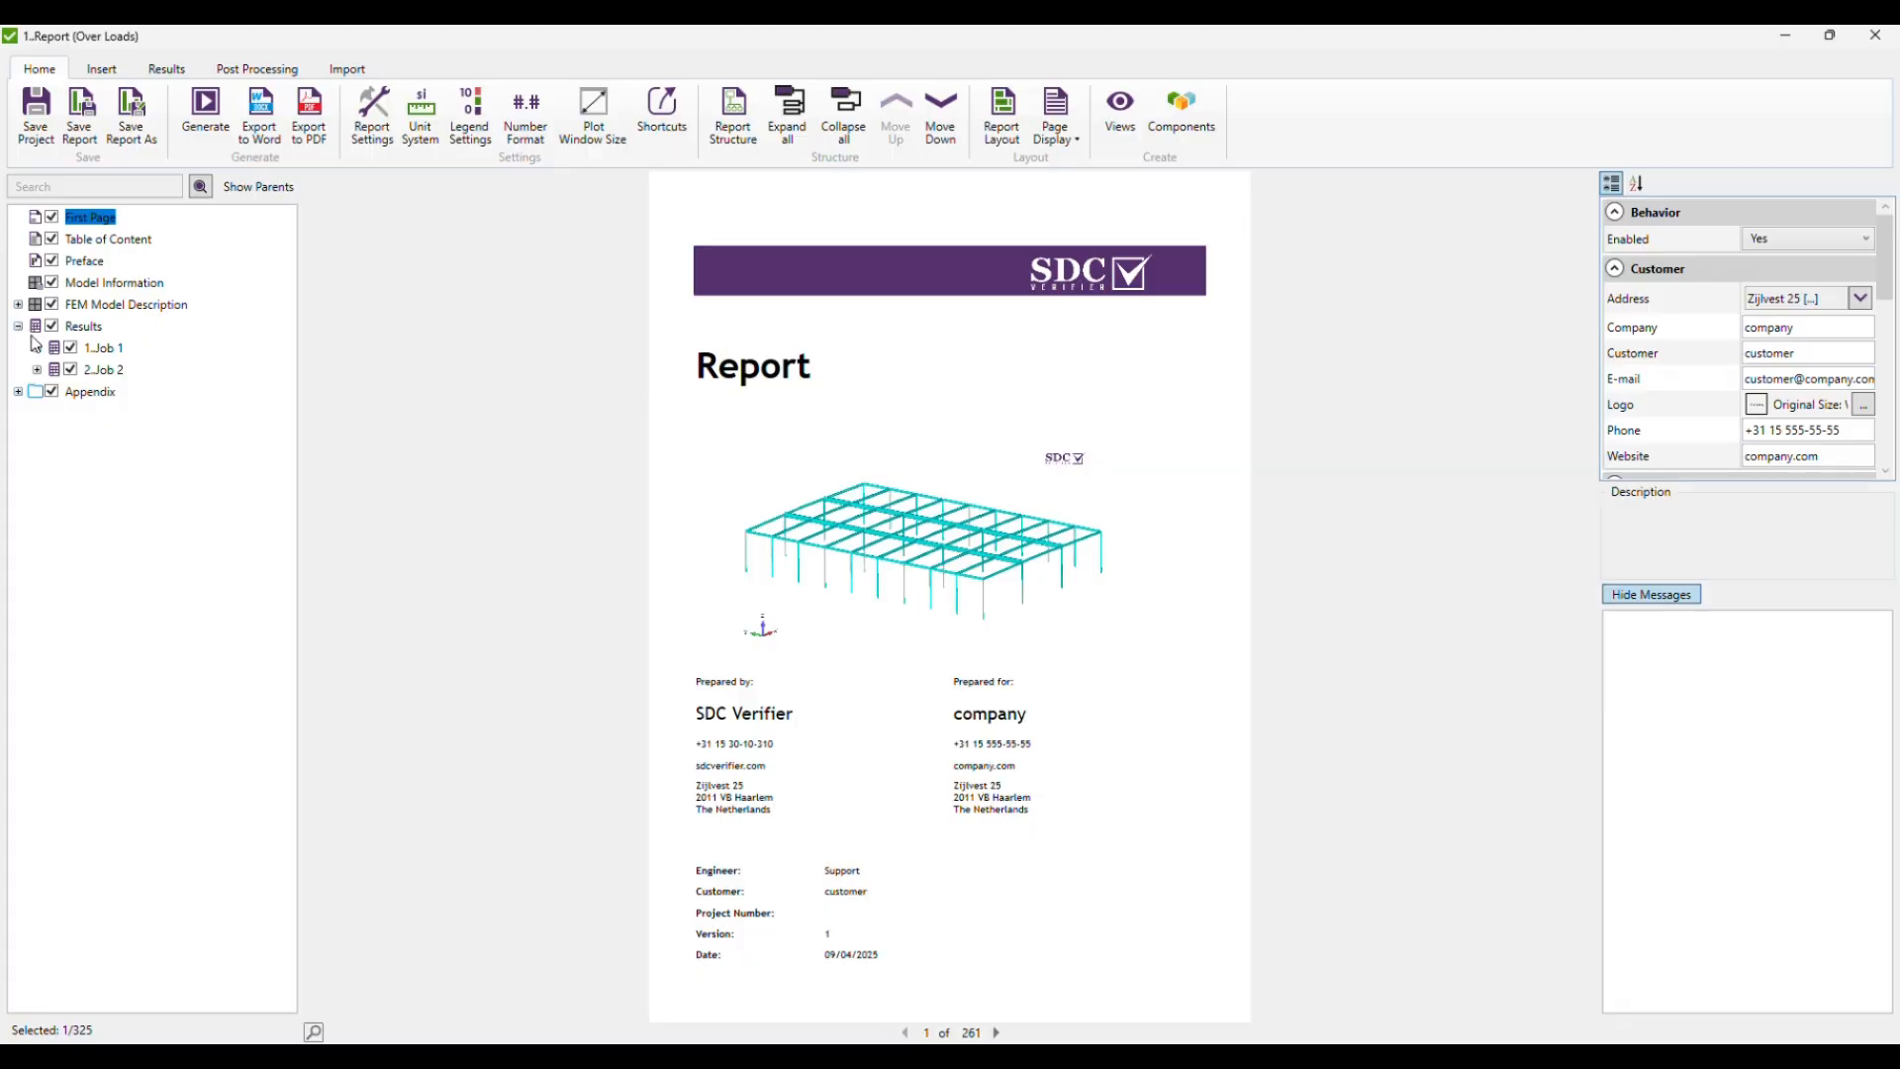
left_click(18, 304)
left_click(36, 348)
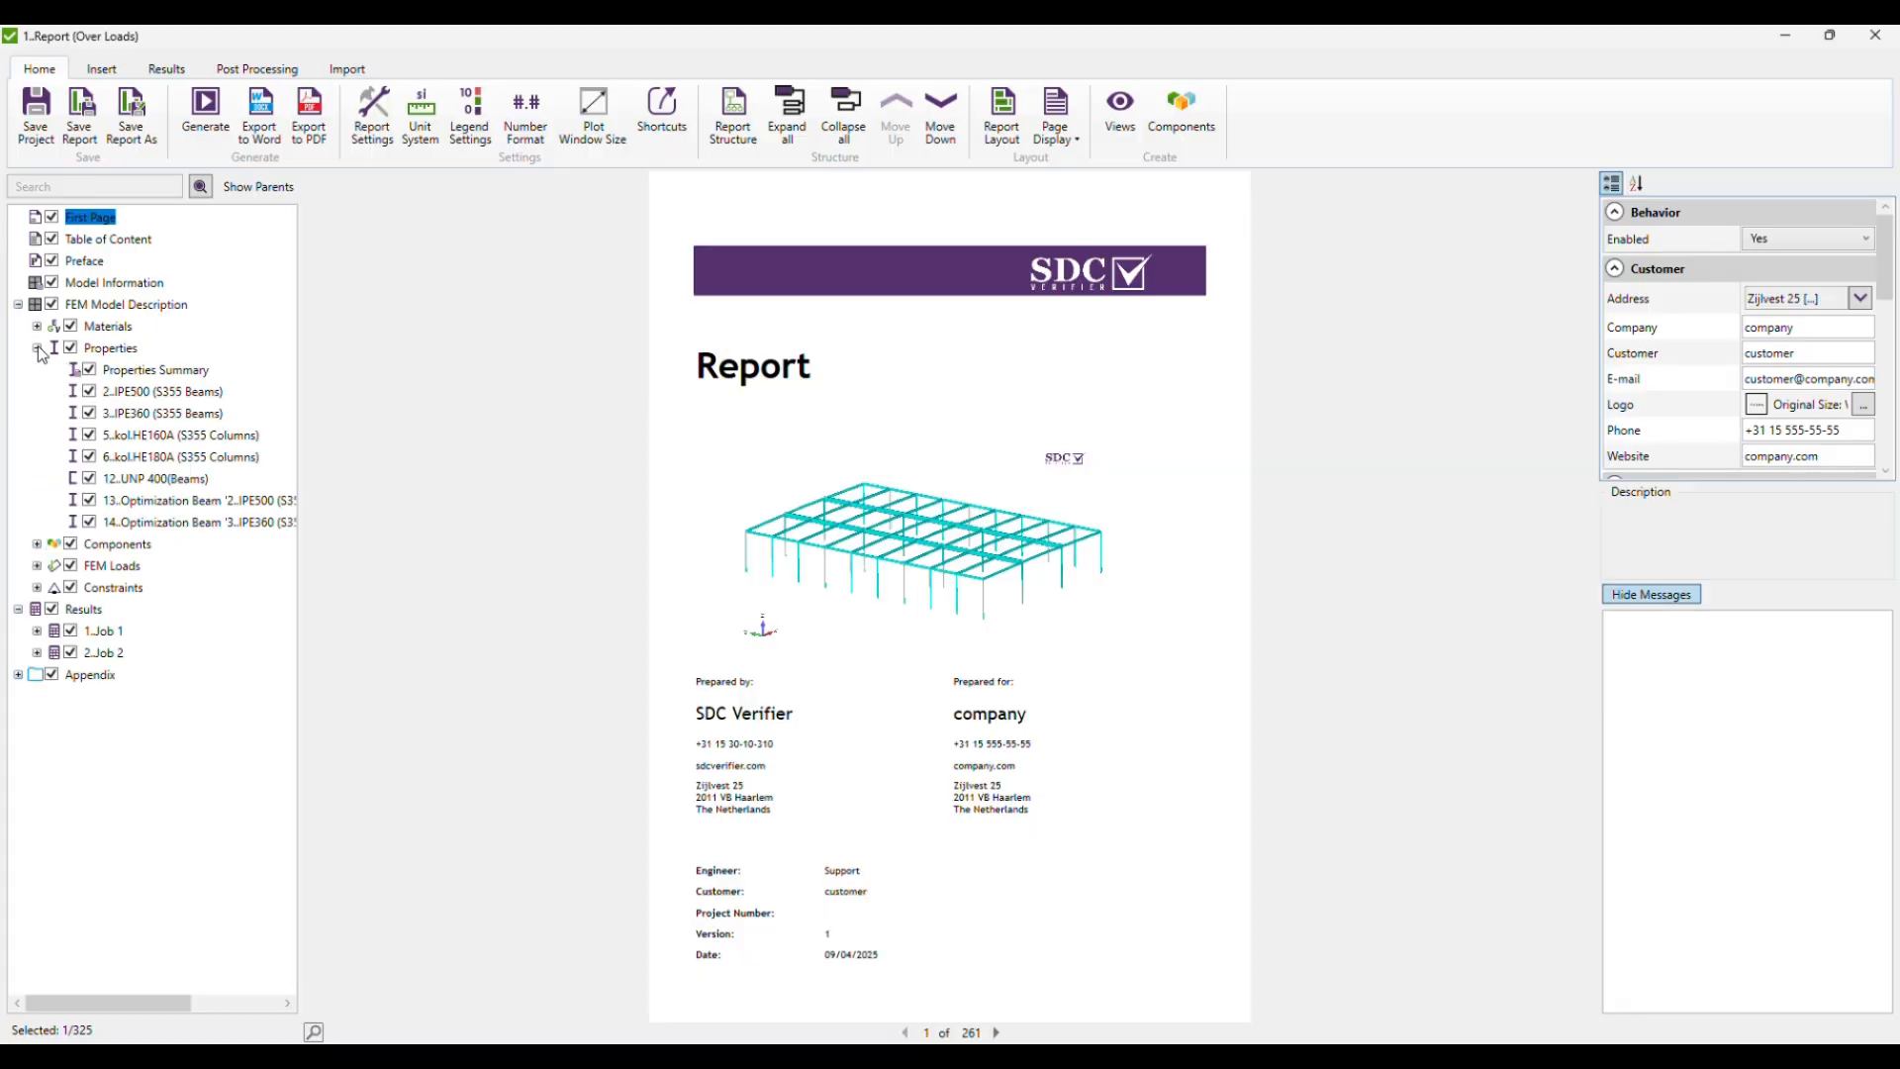
right_click(136, 389)
left_click(124, 394)
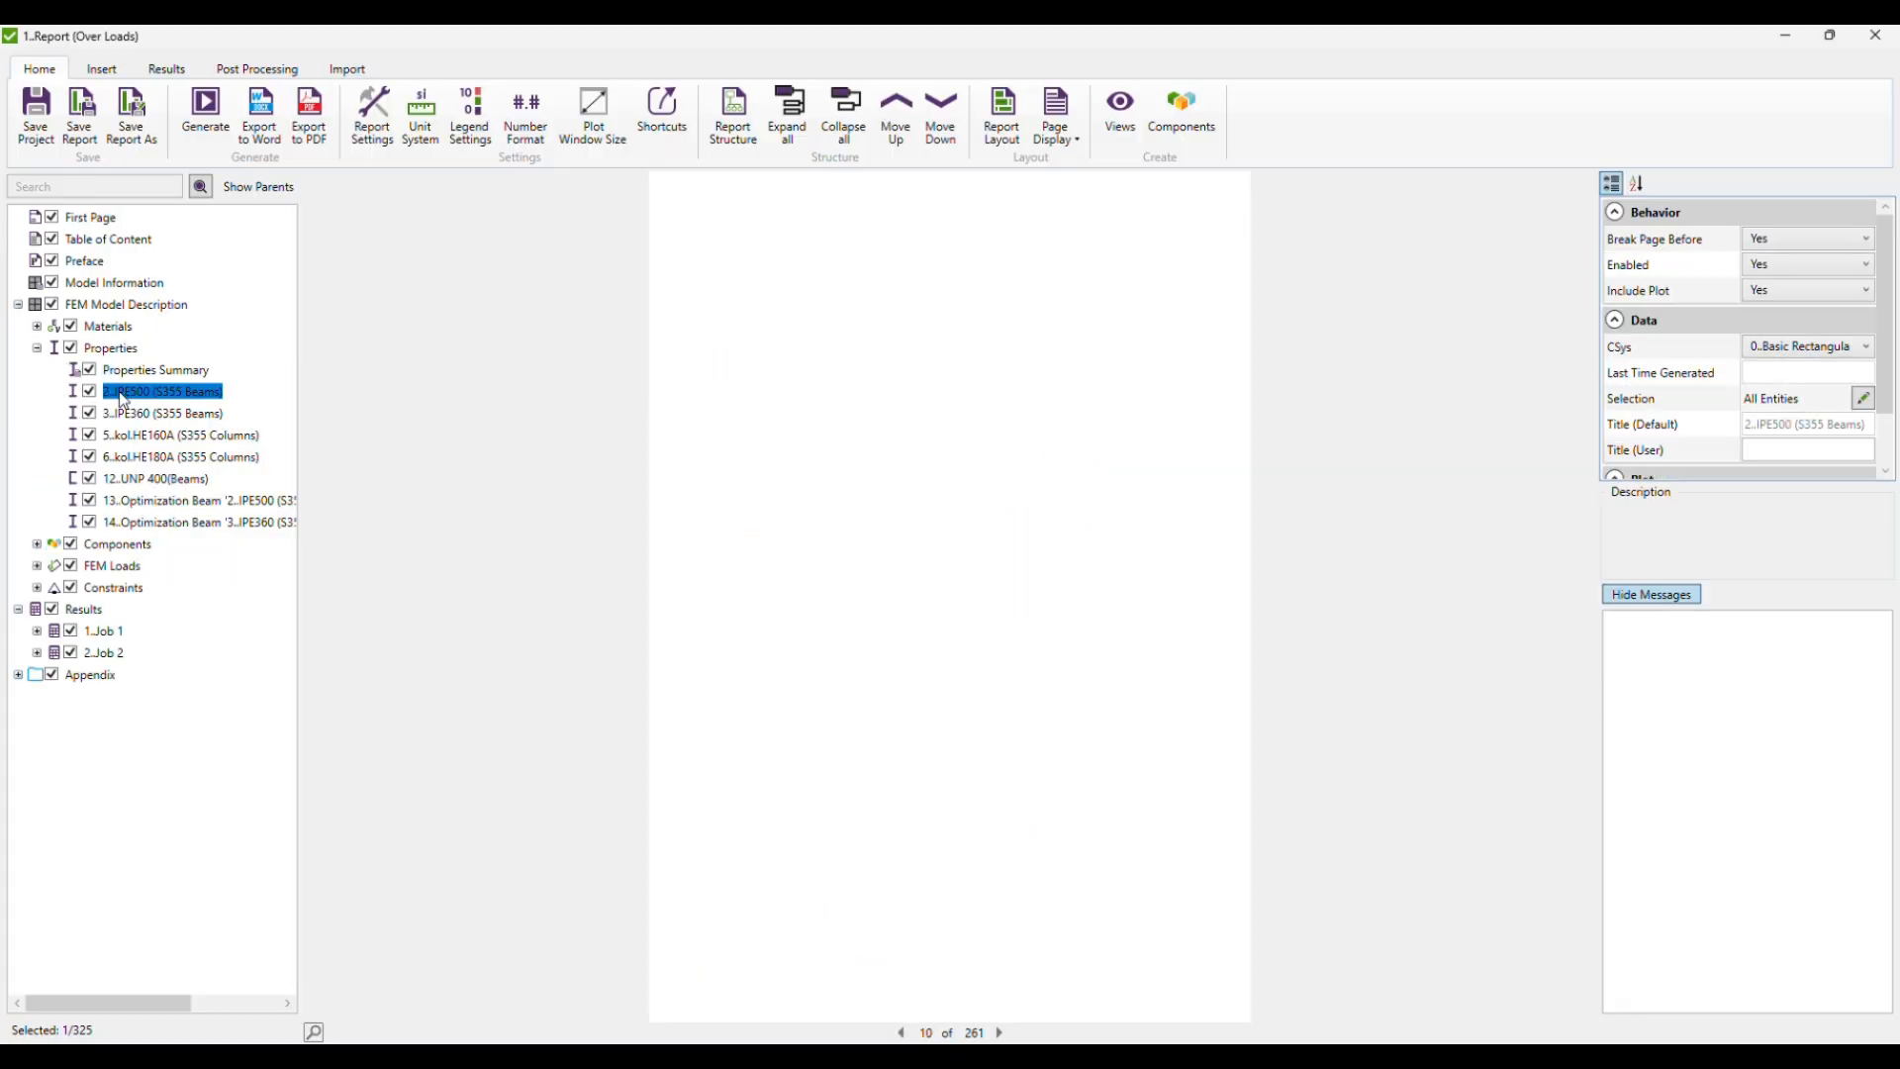
left_click(126, 499)
right_click(141, 502)
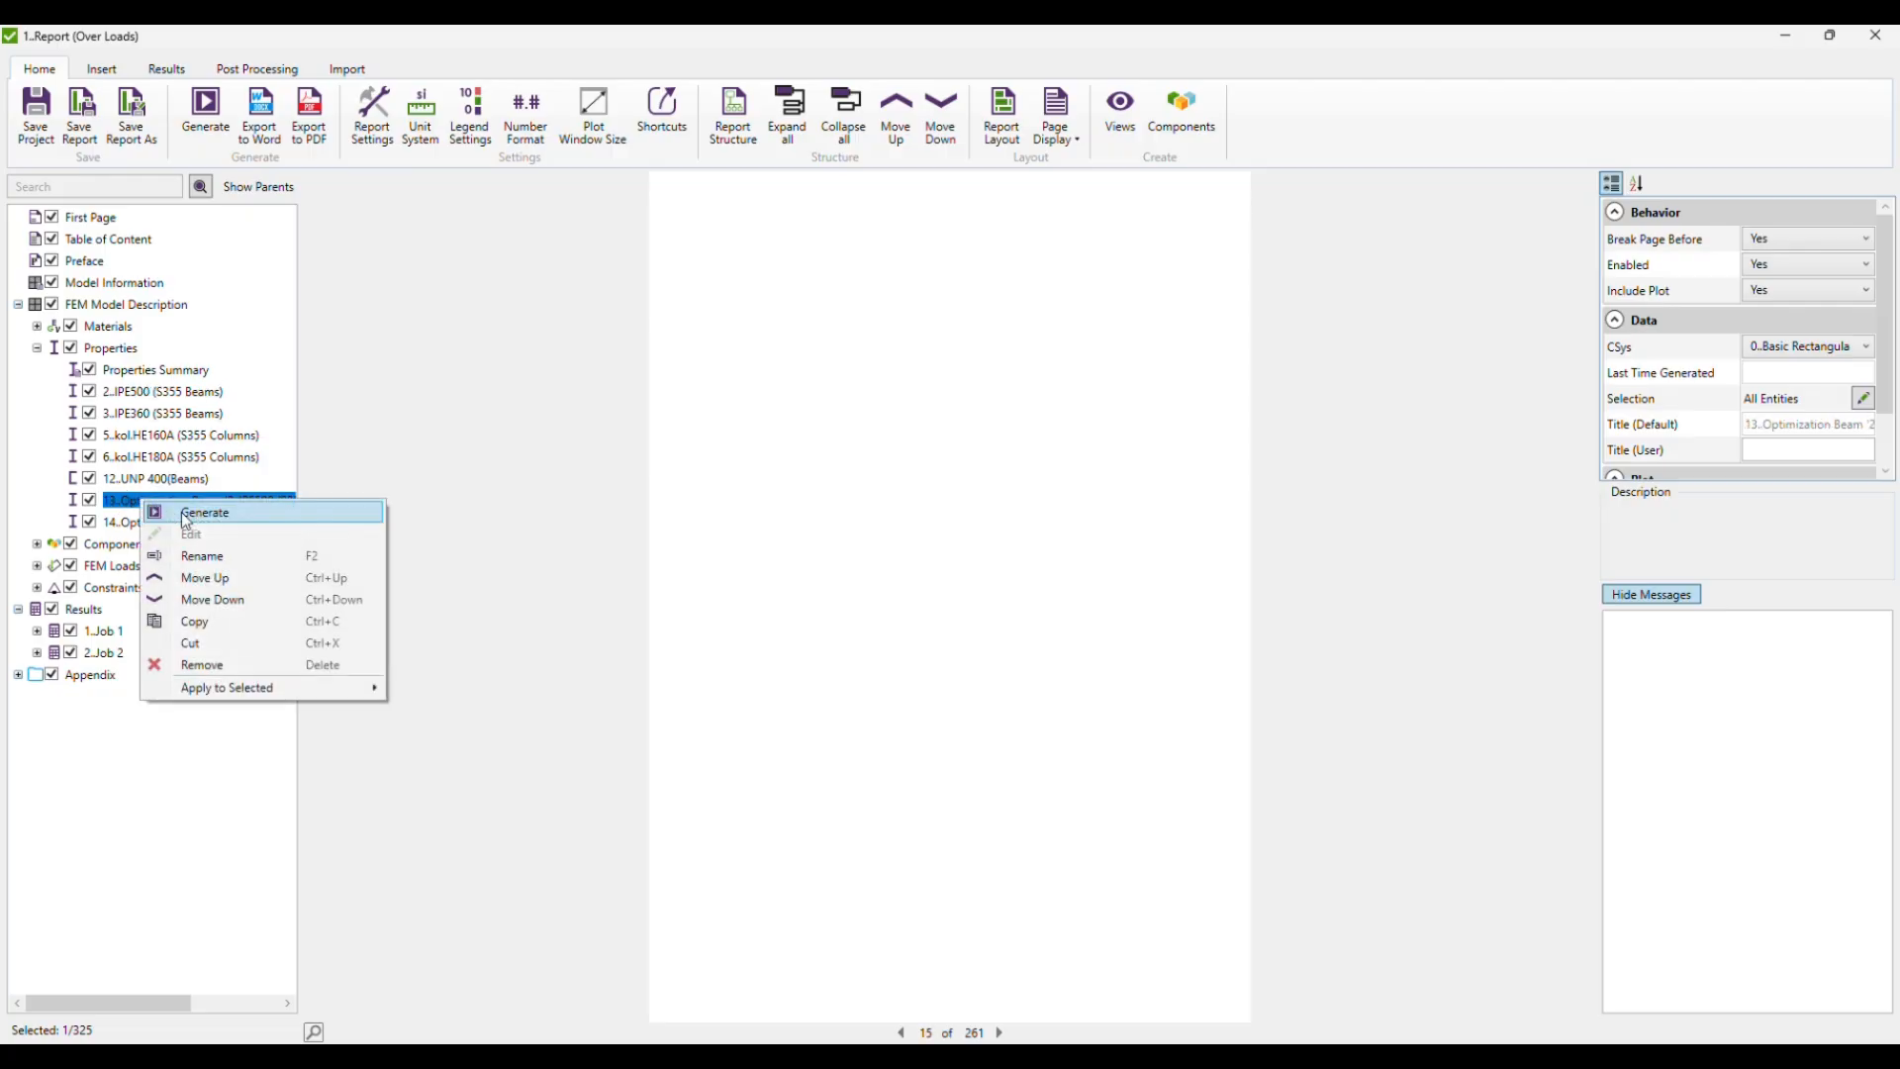
left_click(205, 515)
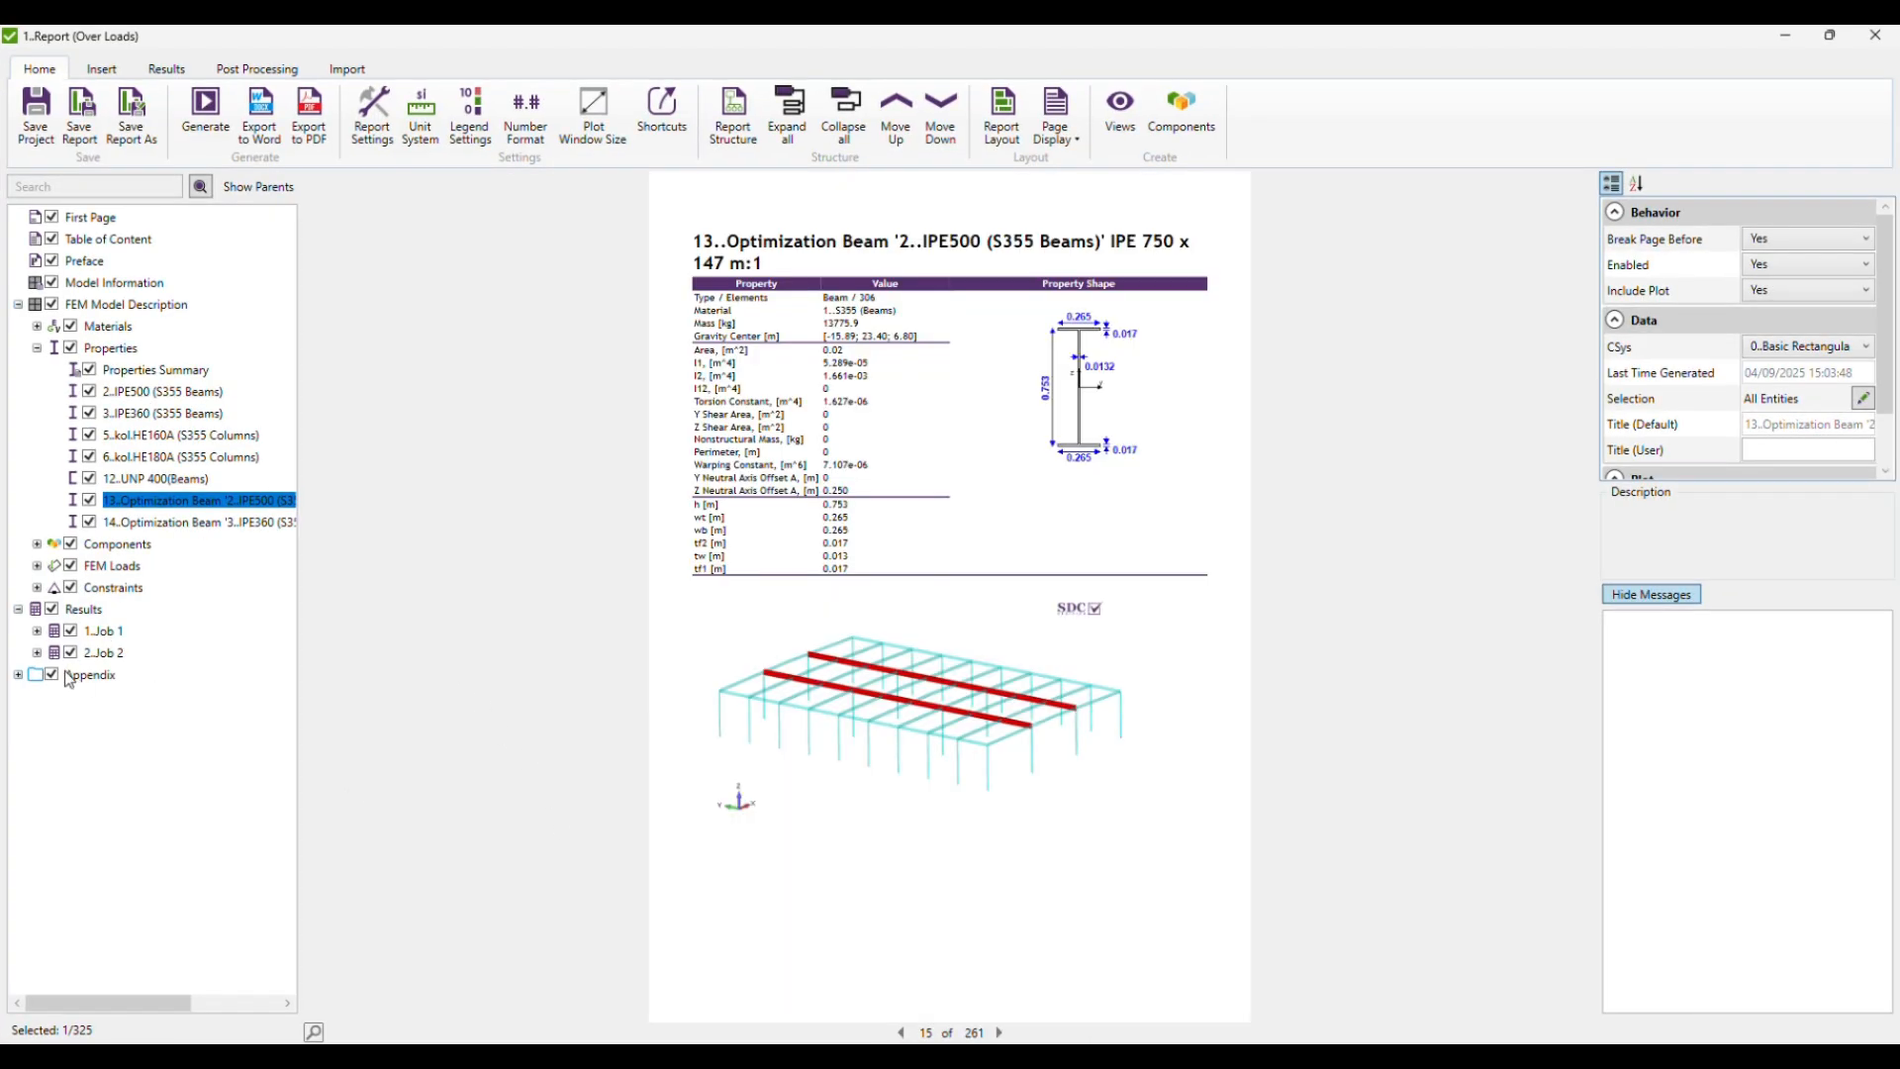
Set up a Uf Overall check plot for the second Eurocode3 standard's Buckling and Overall check on all entities.
left_click(109, 71)
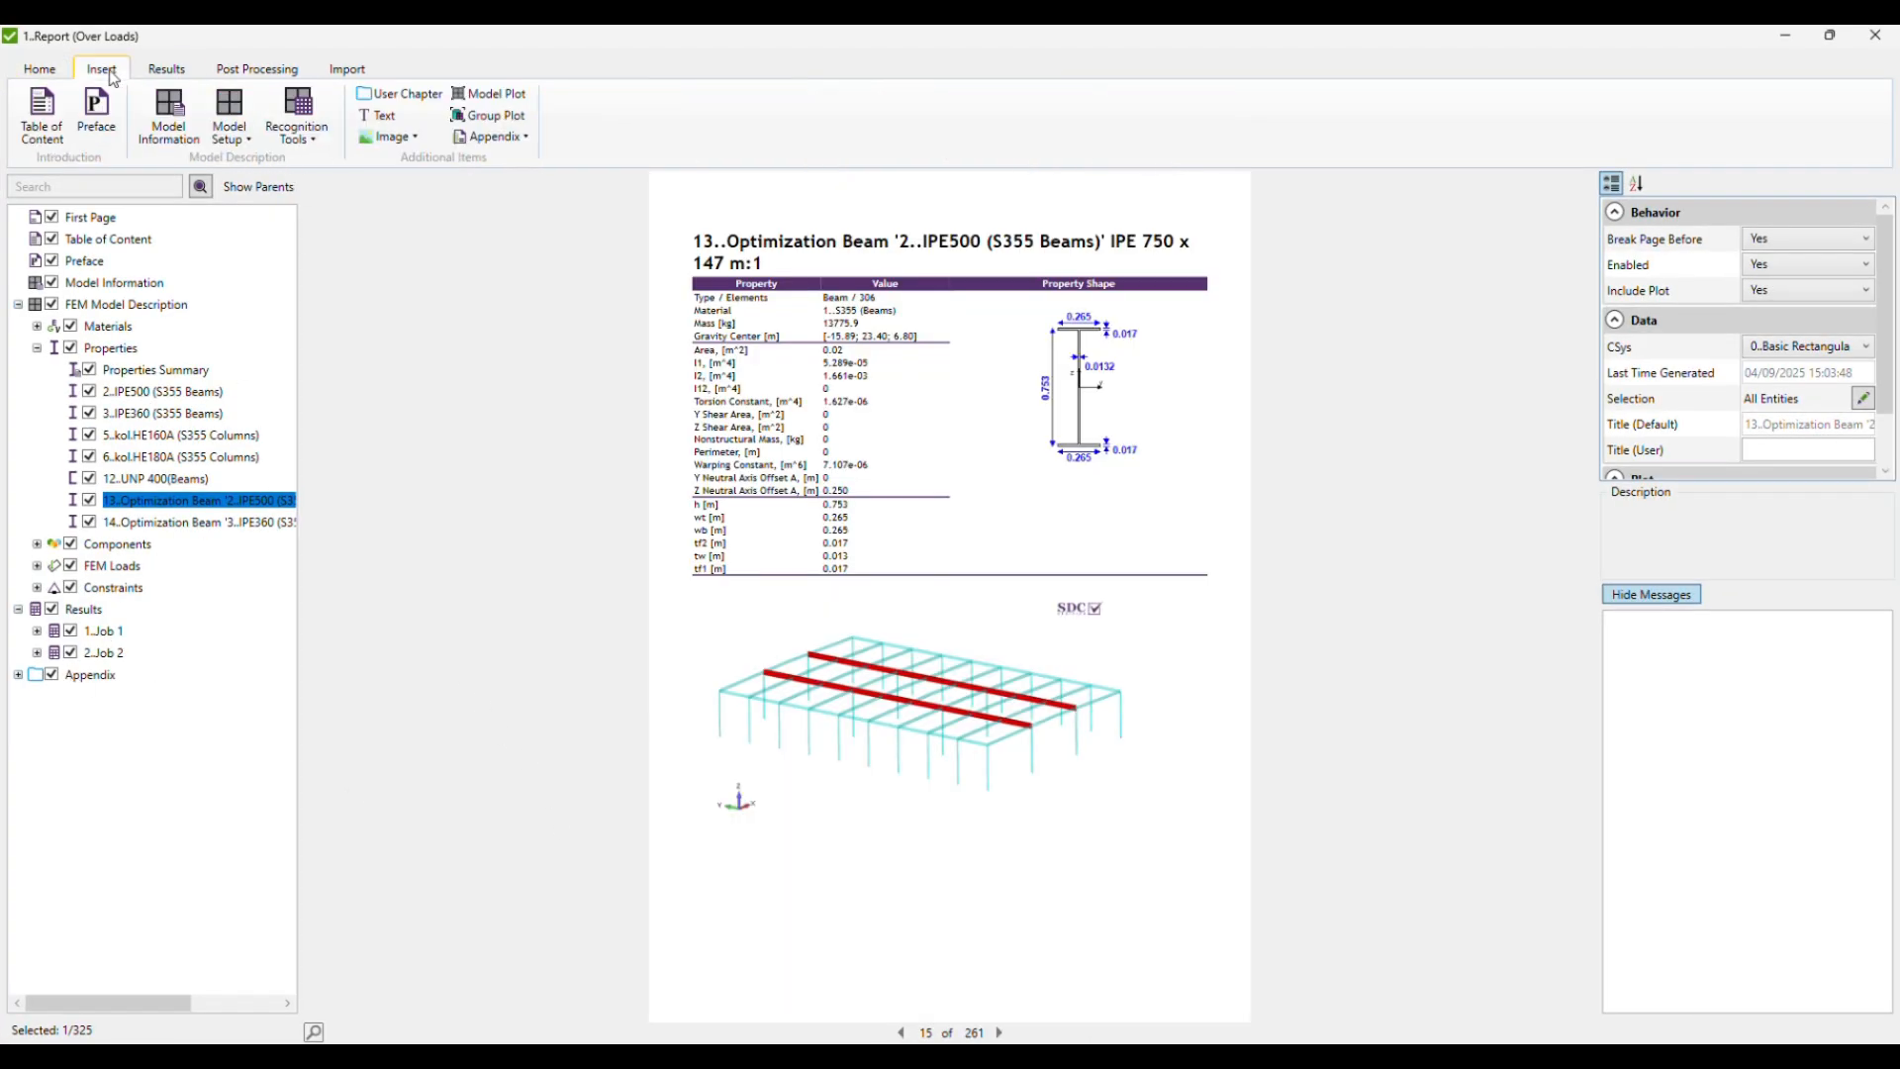
left_click(158, 69)
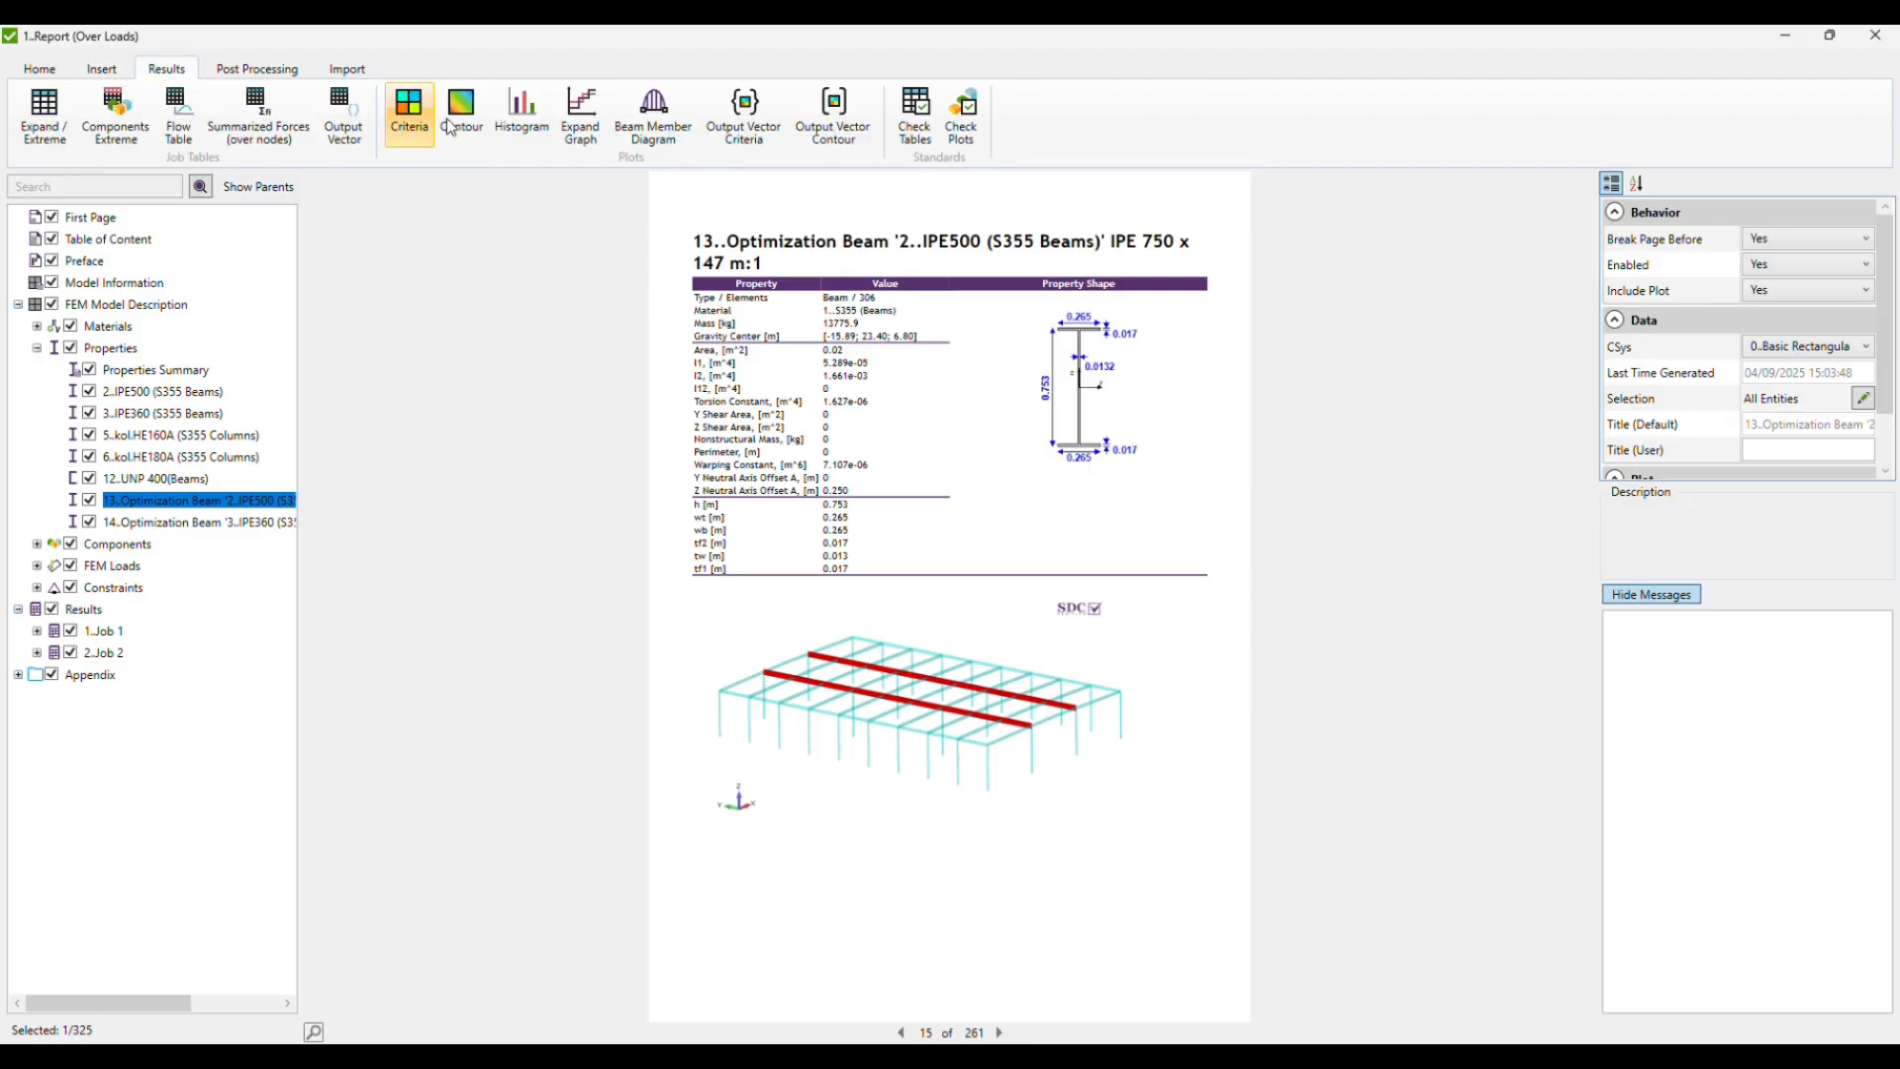
left_click(963, 119)
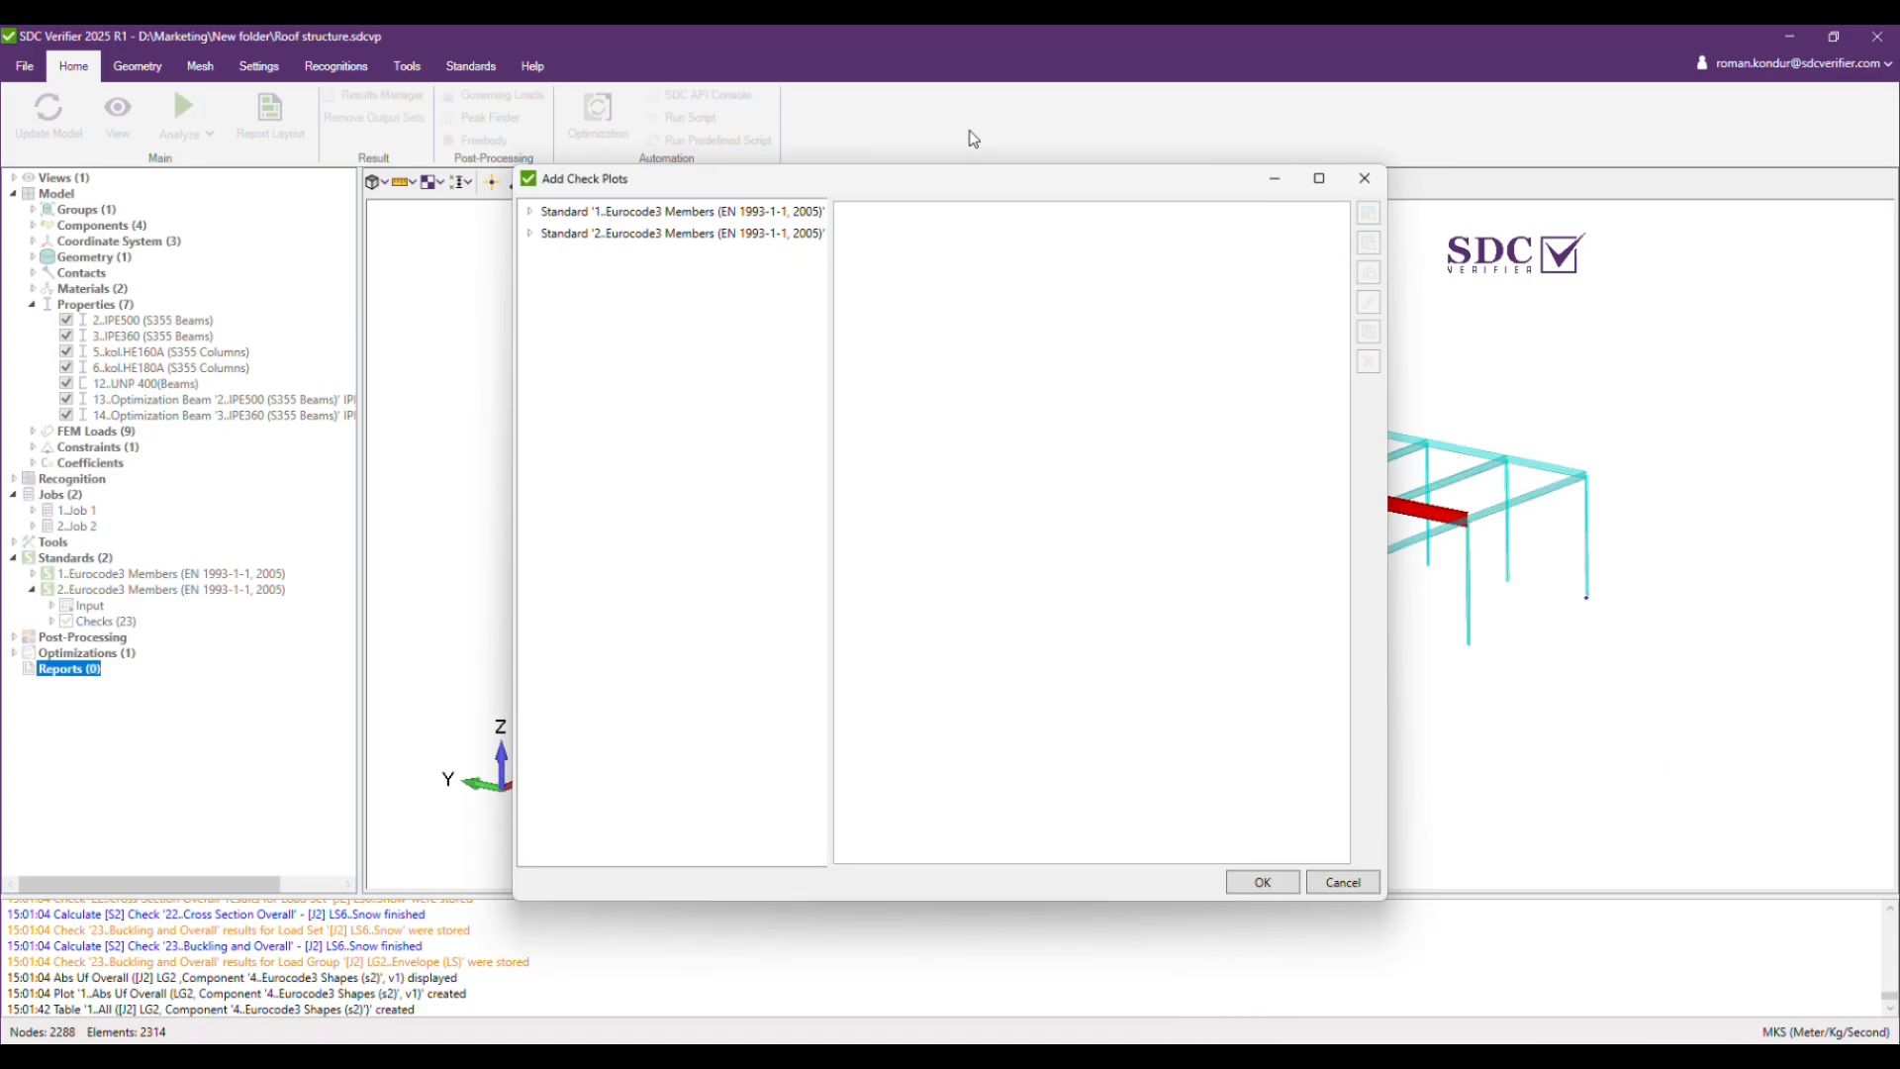
double_click(566, 236)
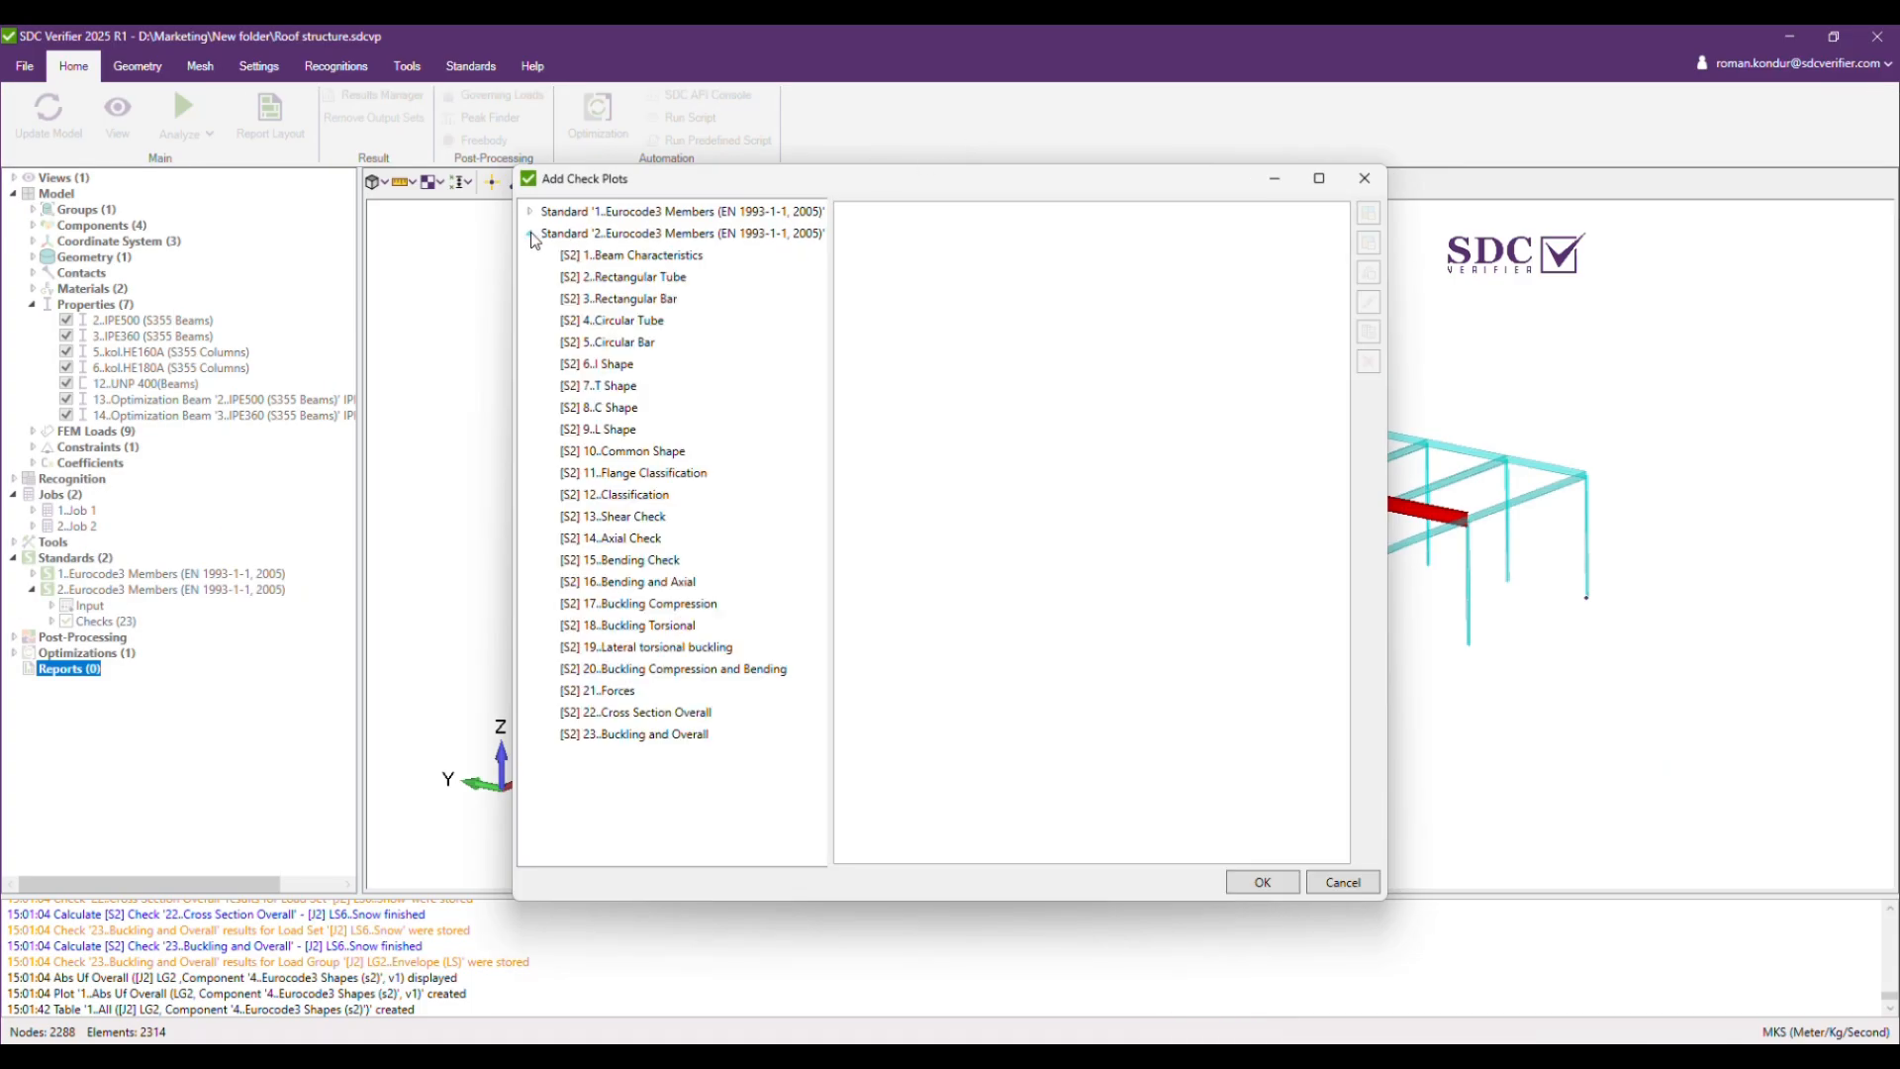
left_click(653, 733)
left_click(1370, 243)
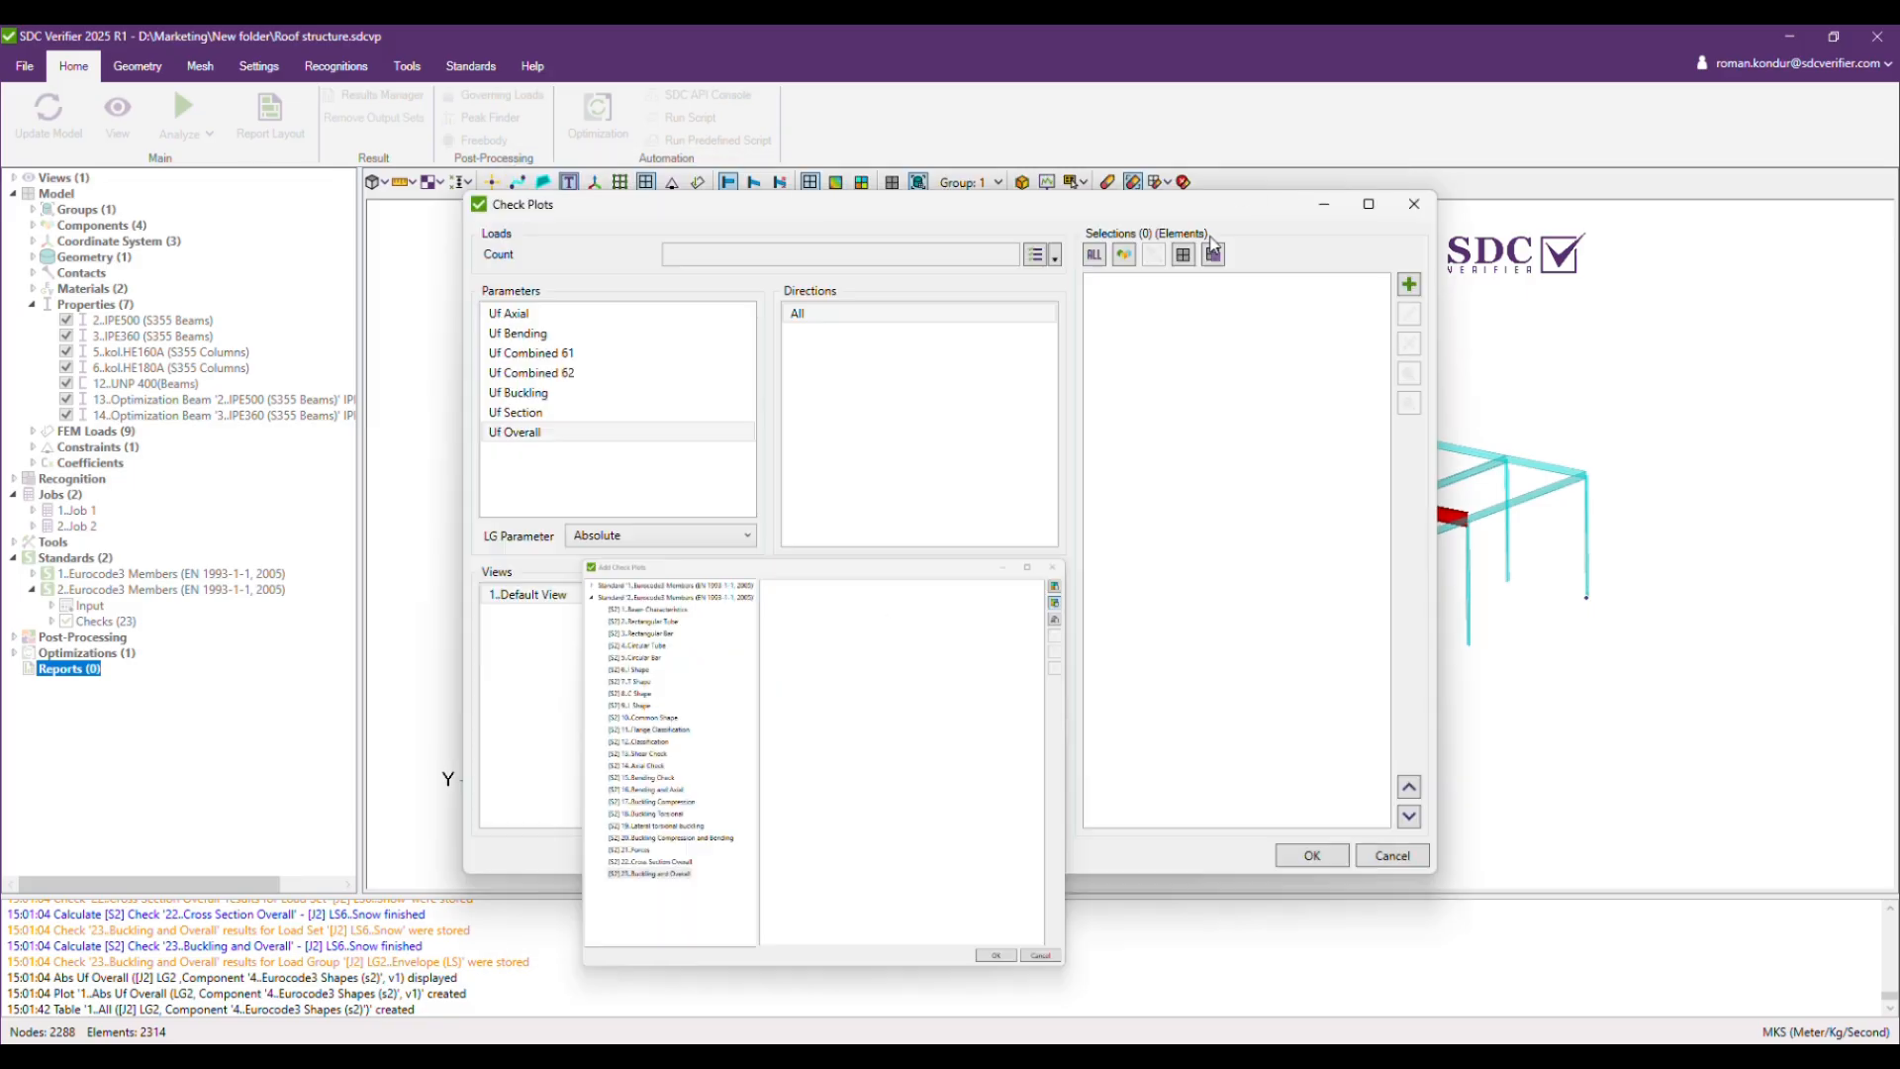
left_click(1096, 257)
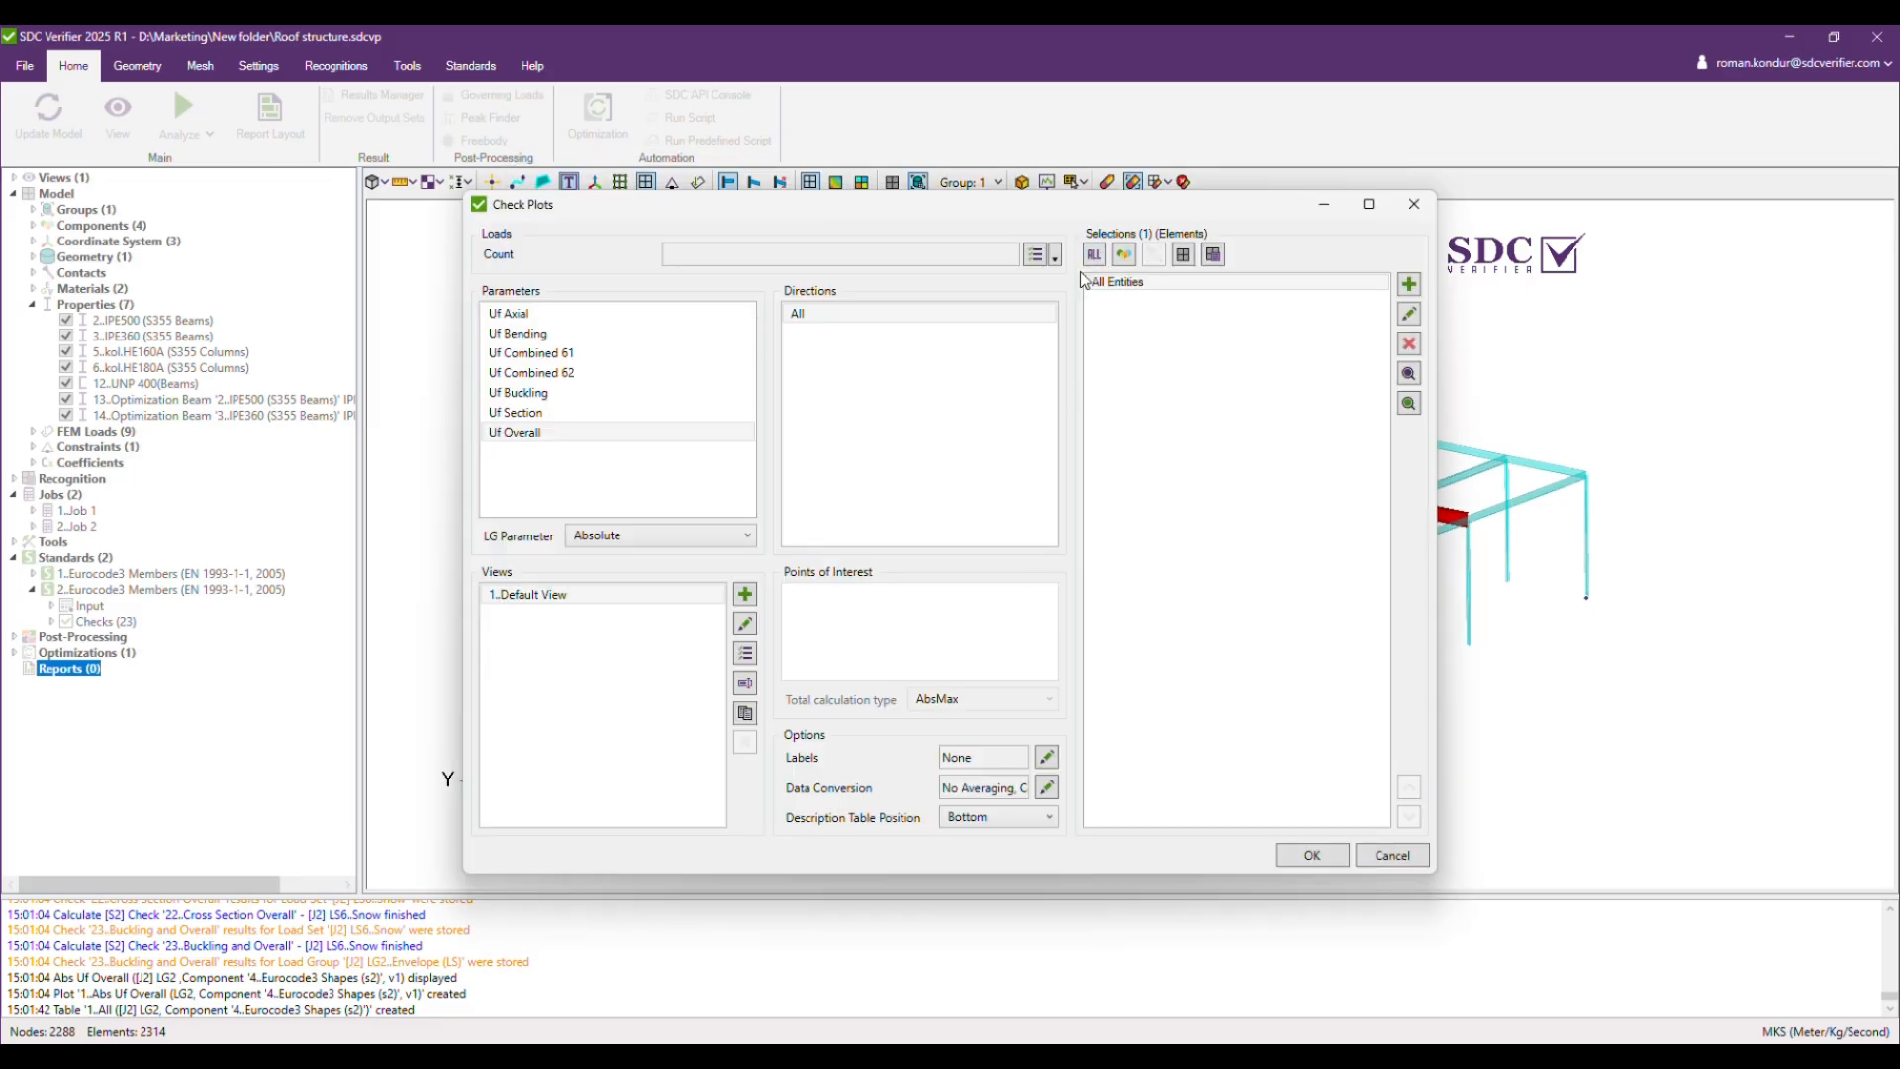
left_click(1312, 854)
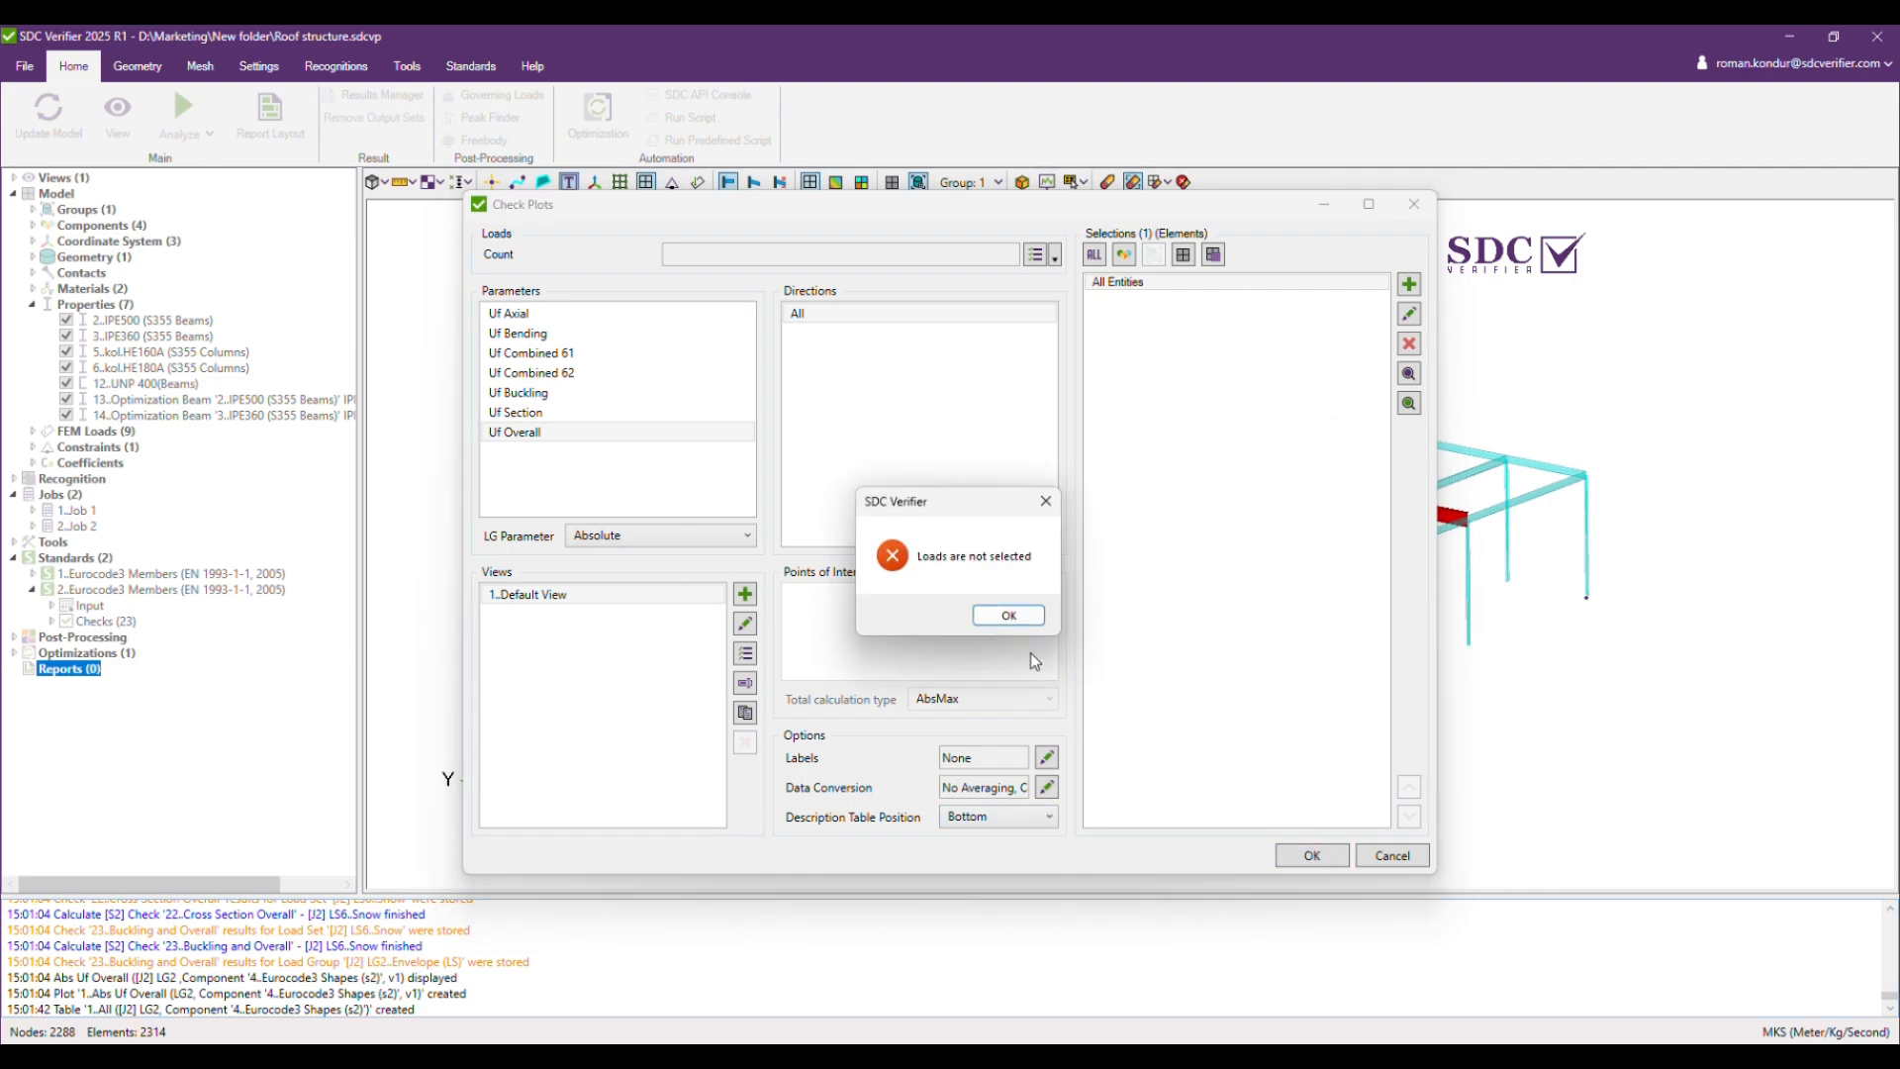
left_click(1011, 615)
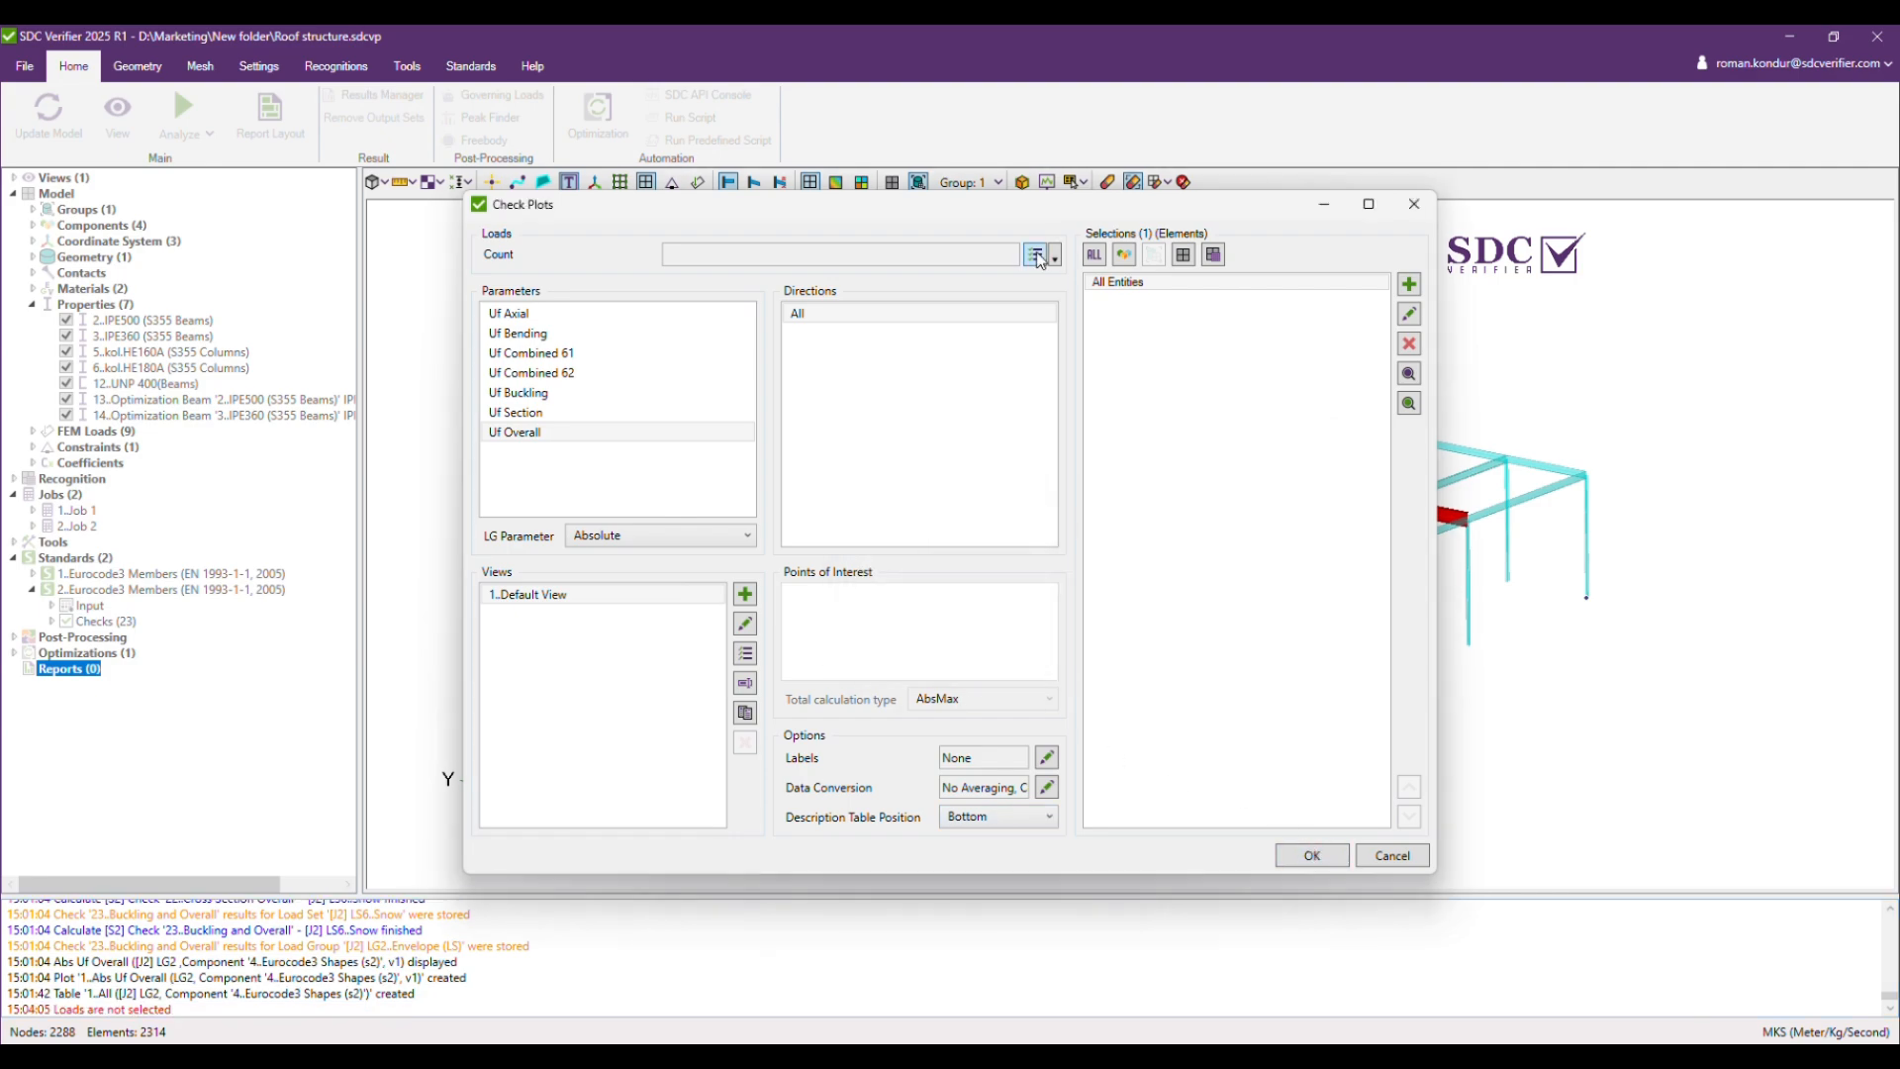
Try to create the check plot with the content of Job 2's load group Envelope (LS) as its load.
left_click(1035, 255)
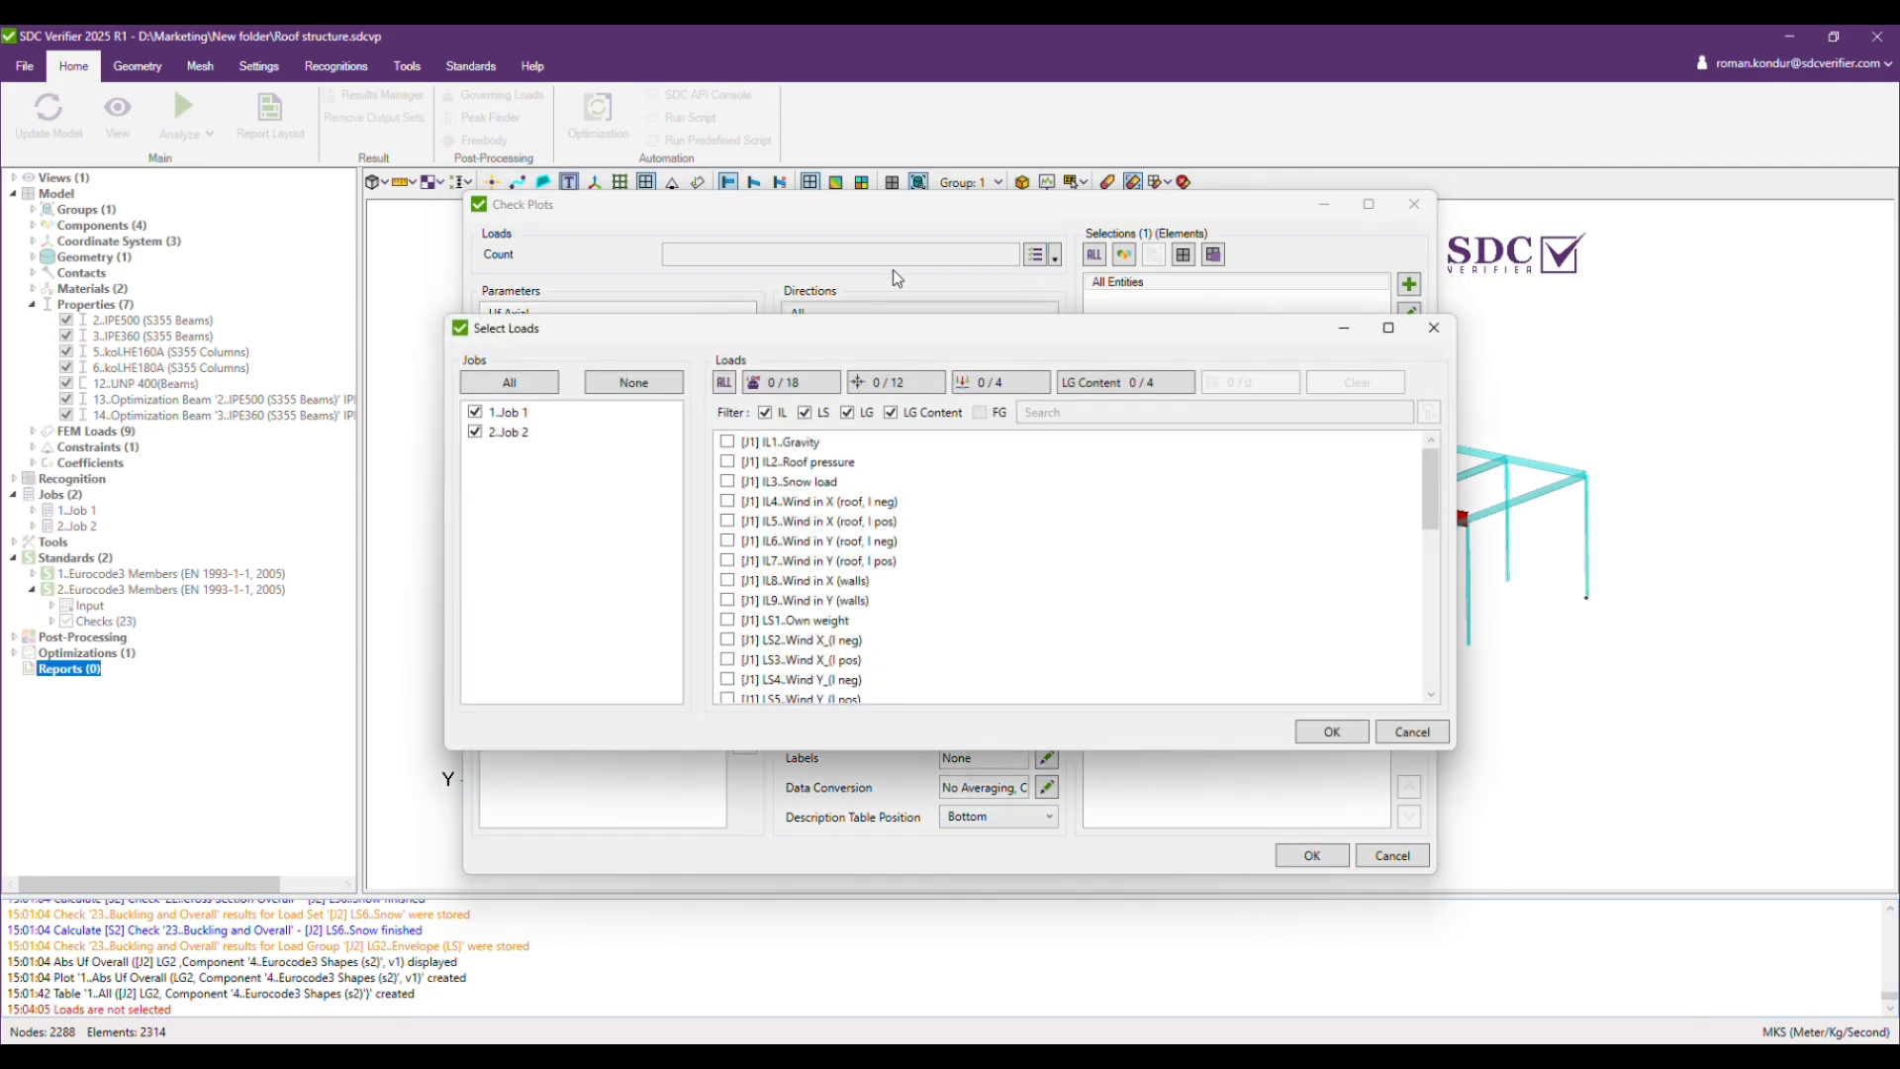
left_click(766, 413)
left_click(805, 412)
left_click(476, 414)
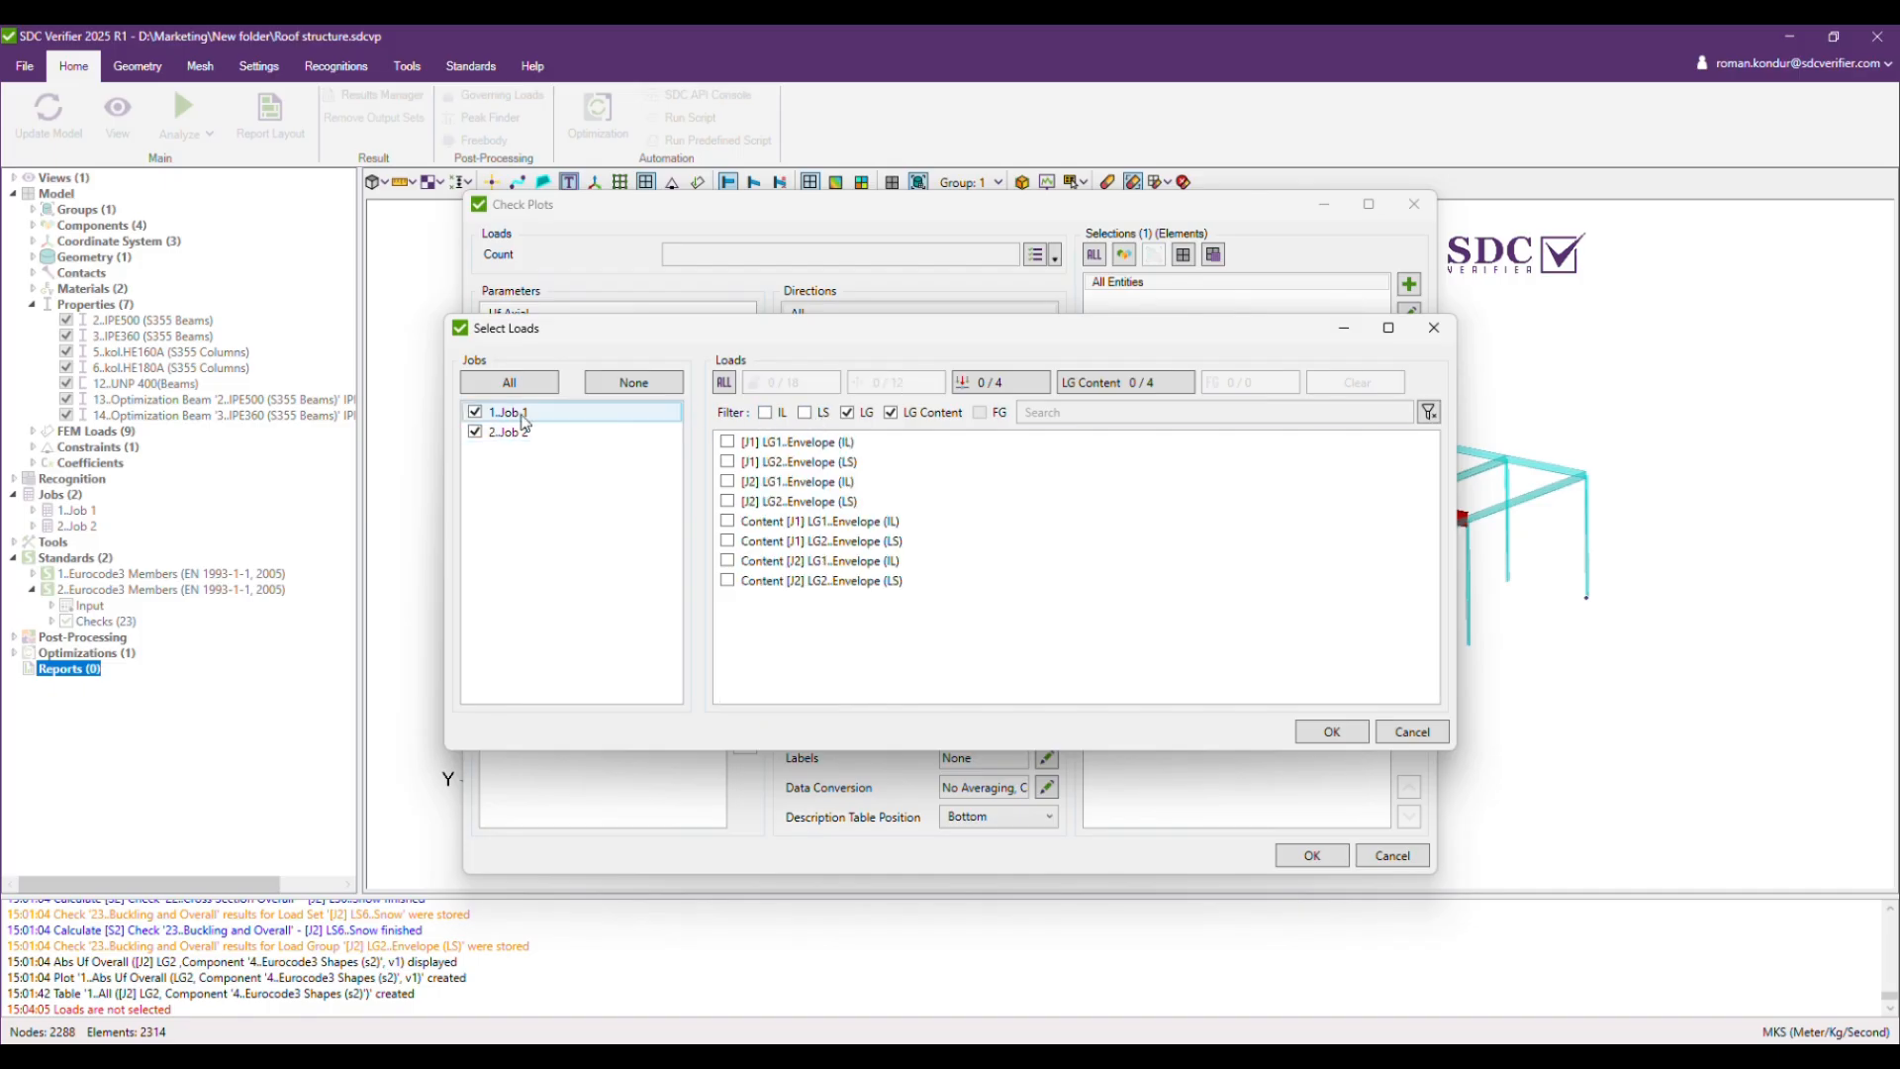
left_click(475, 412)
left_click(727, 501)
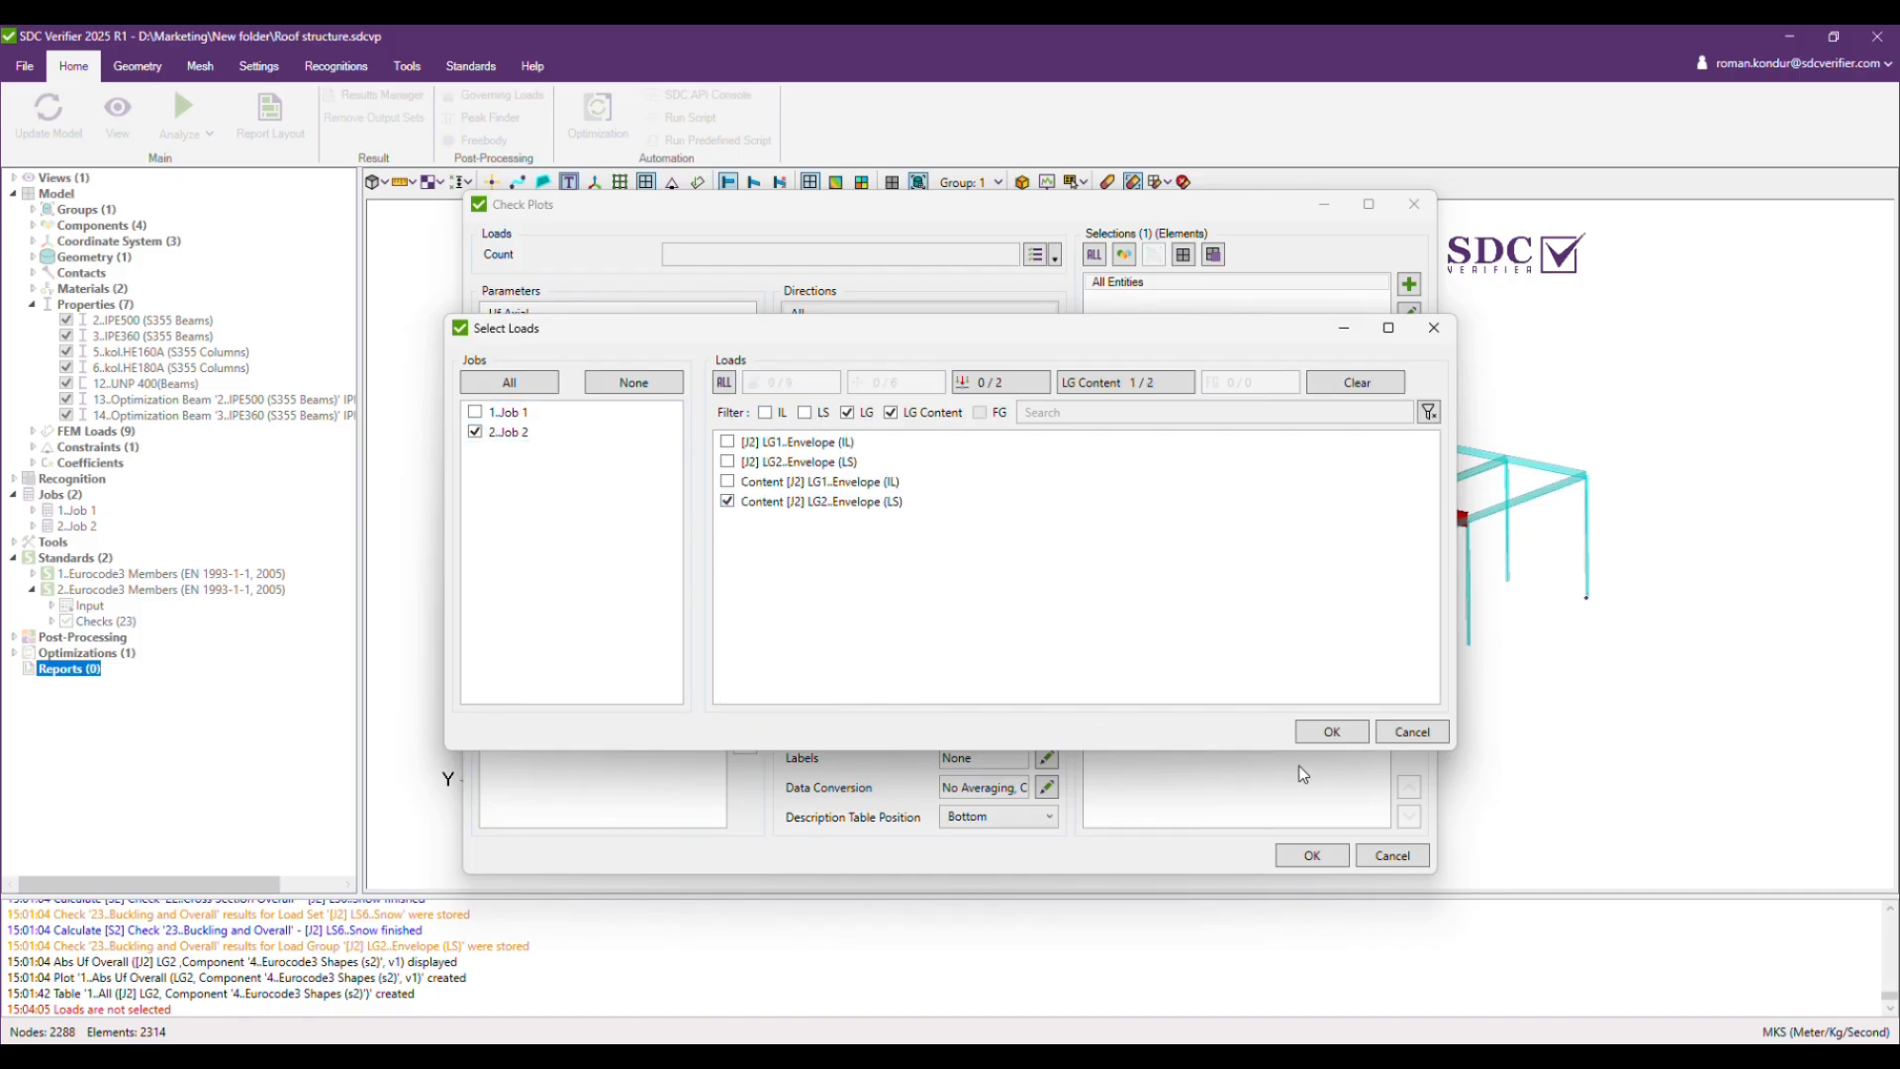
left_click(1332, 733)
left_click(1313, 853)
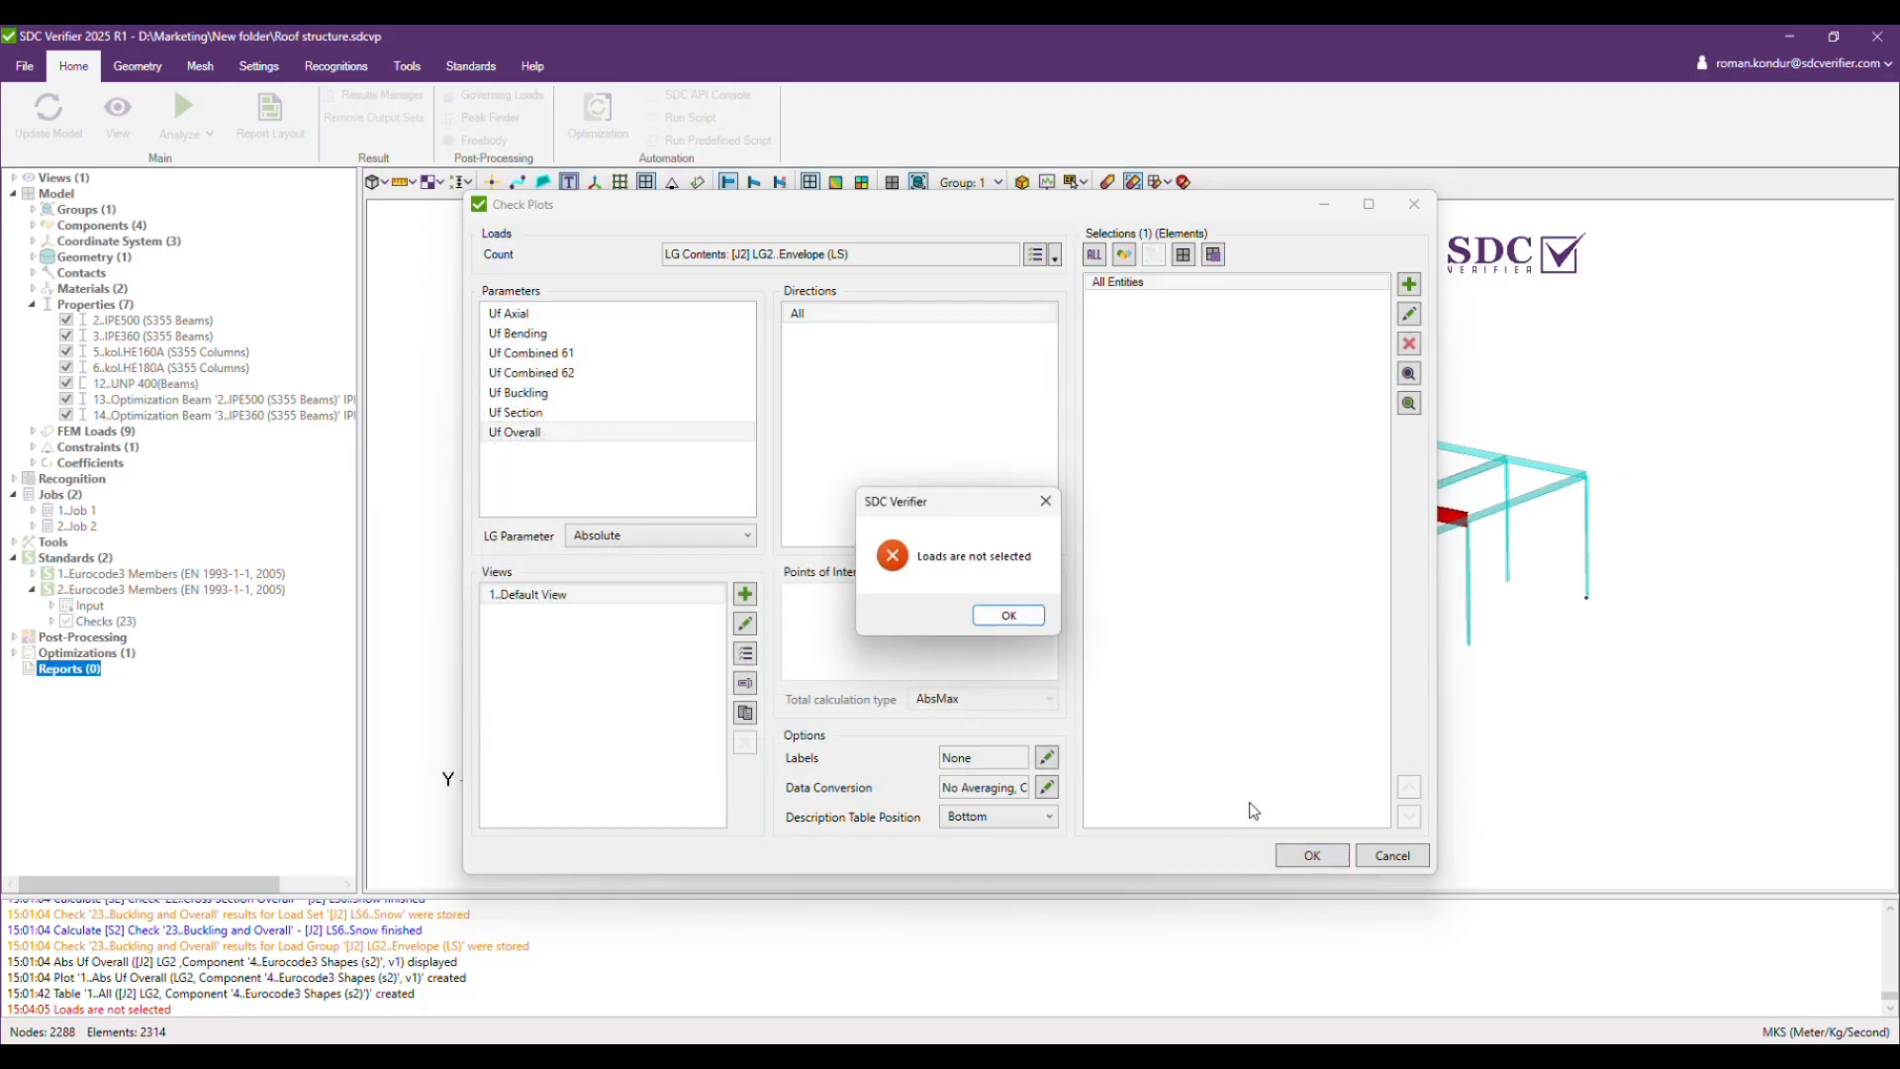
left_click(1017, 613)
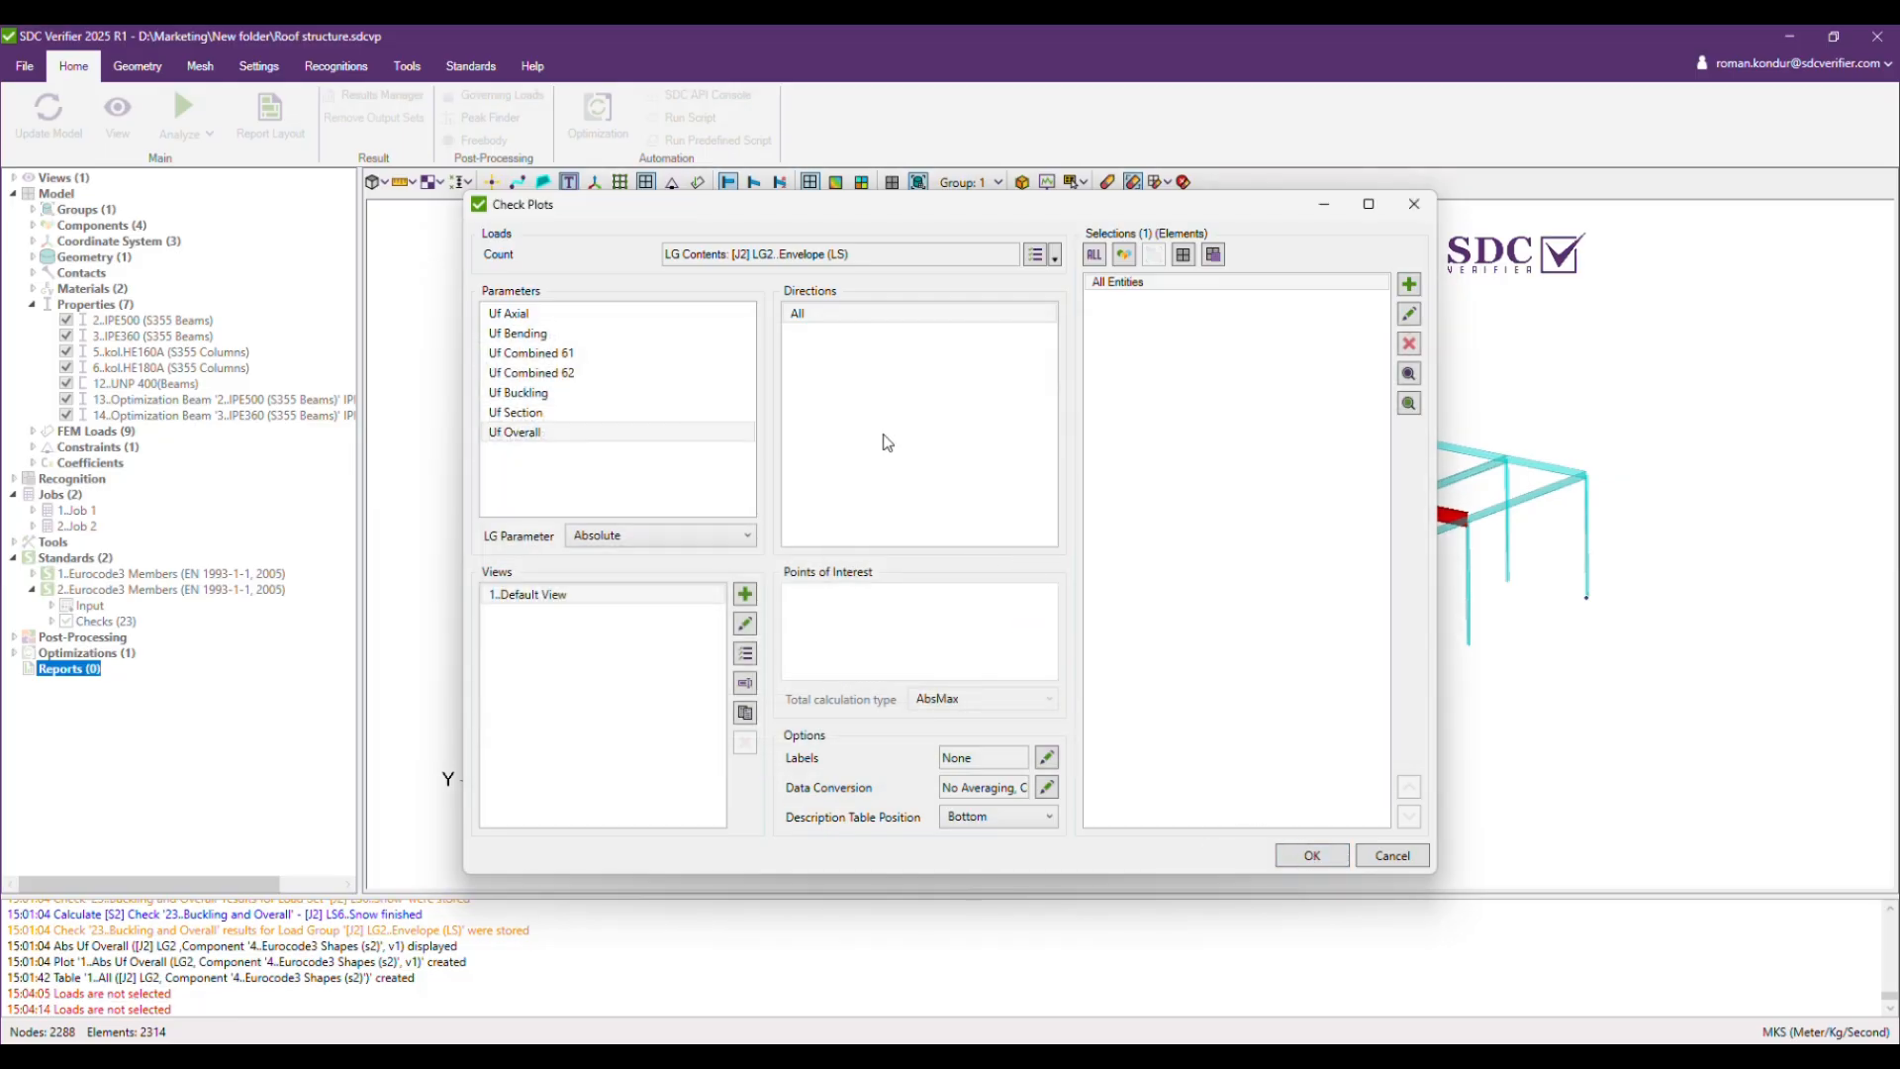
Replace the plot's load with Job 2's load group LG2 Envelope (LS) itself and add the check plot to the report.
left_click(1036, 255)
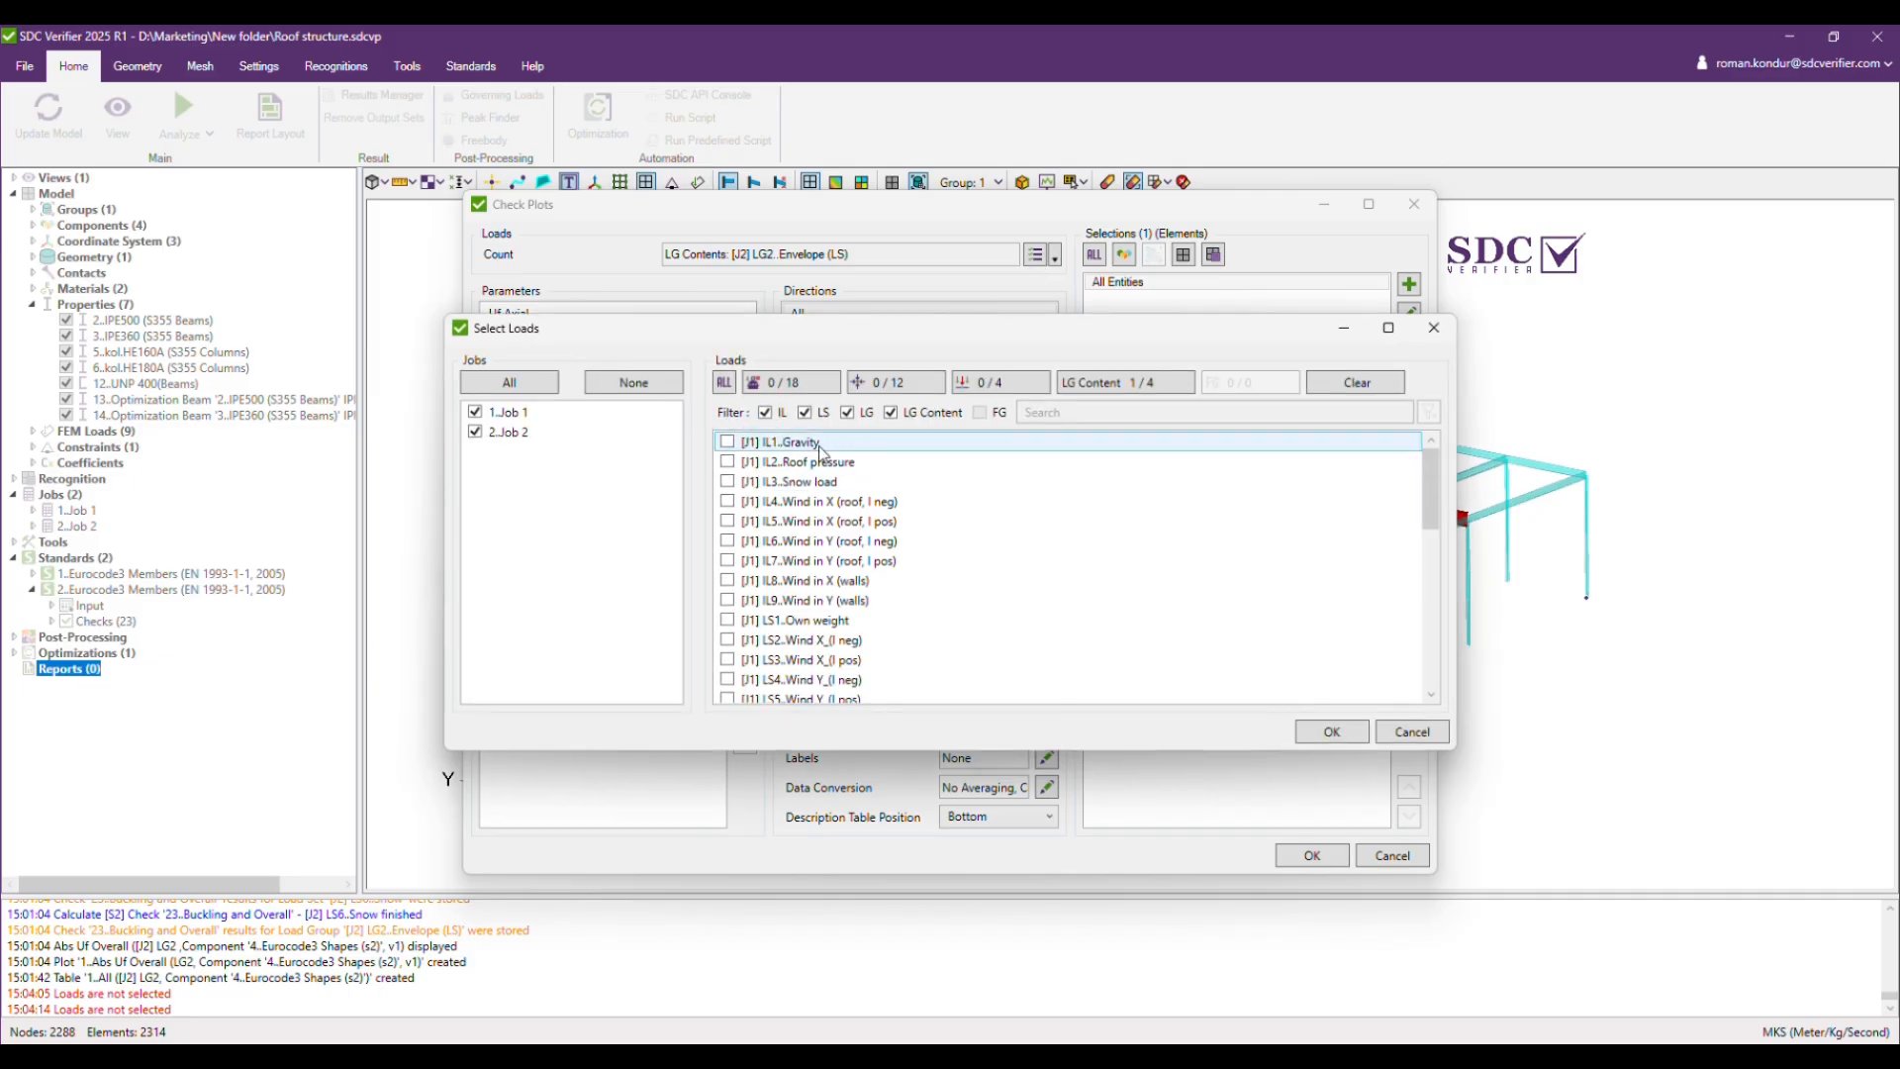
left_click(768, 411)
left_click(810, 414)
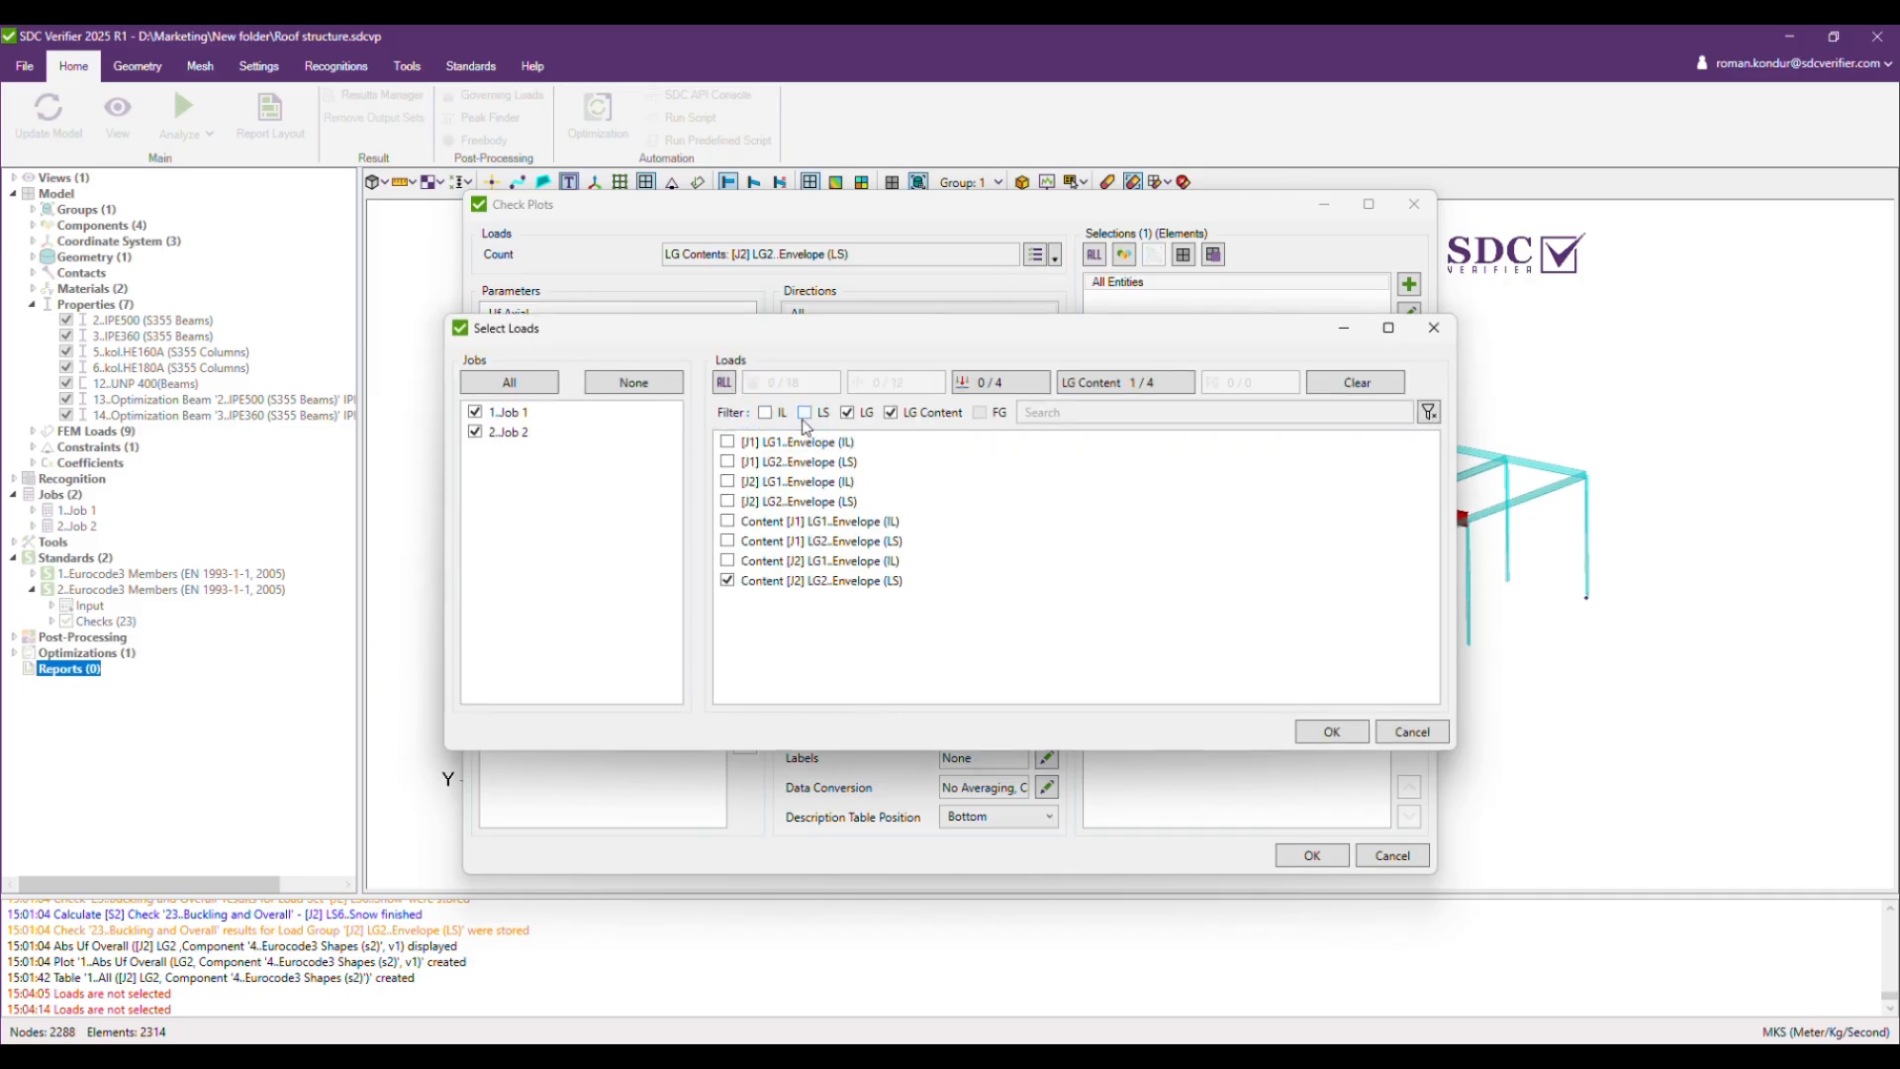
left_click(729, 582)
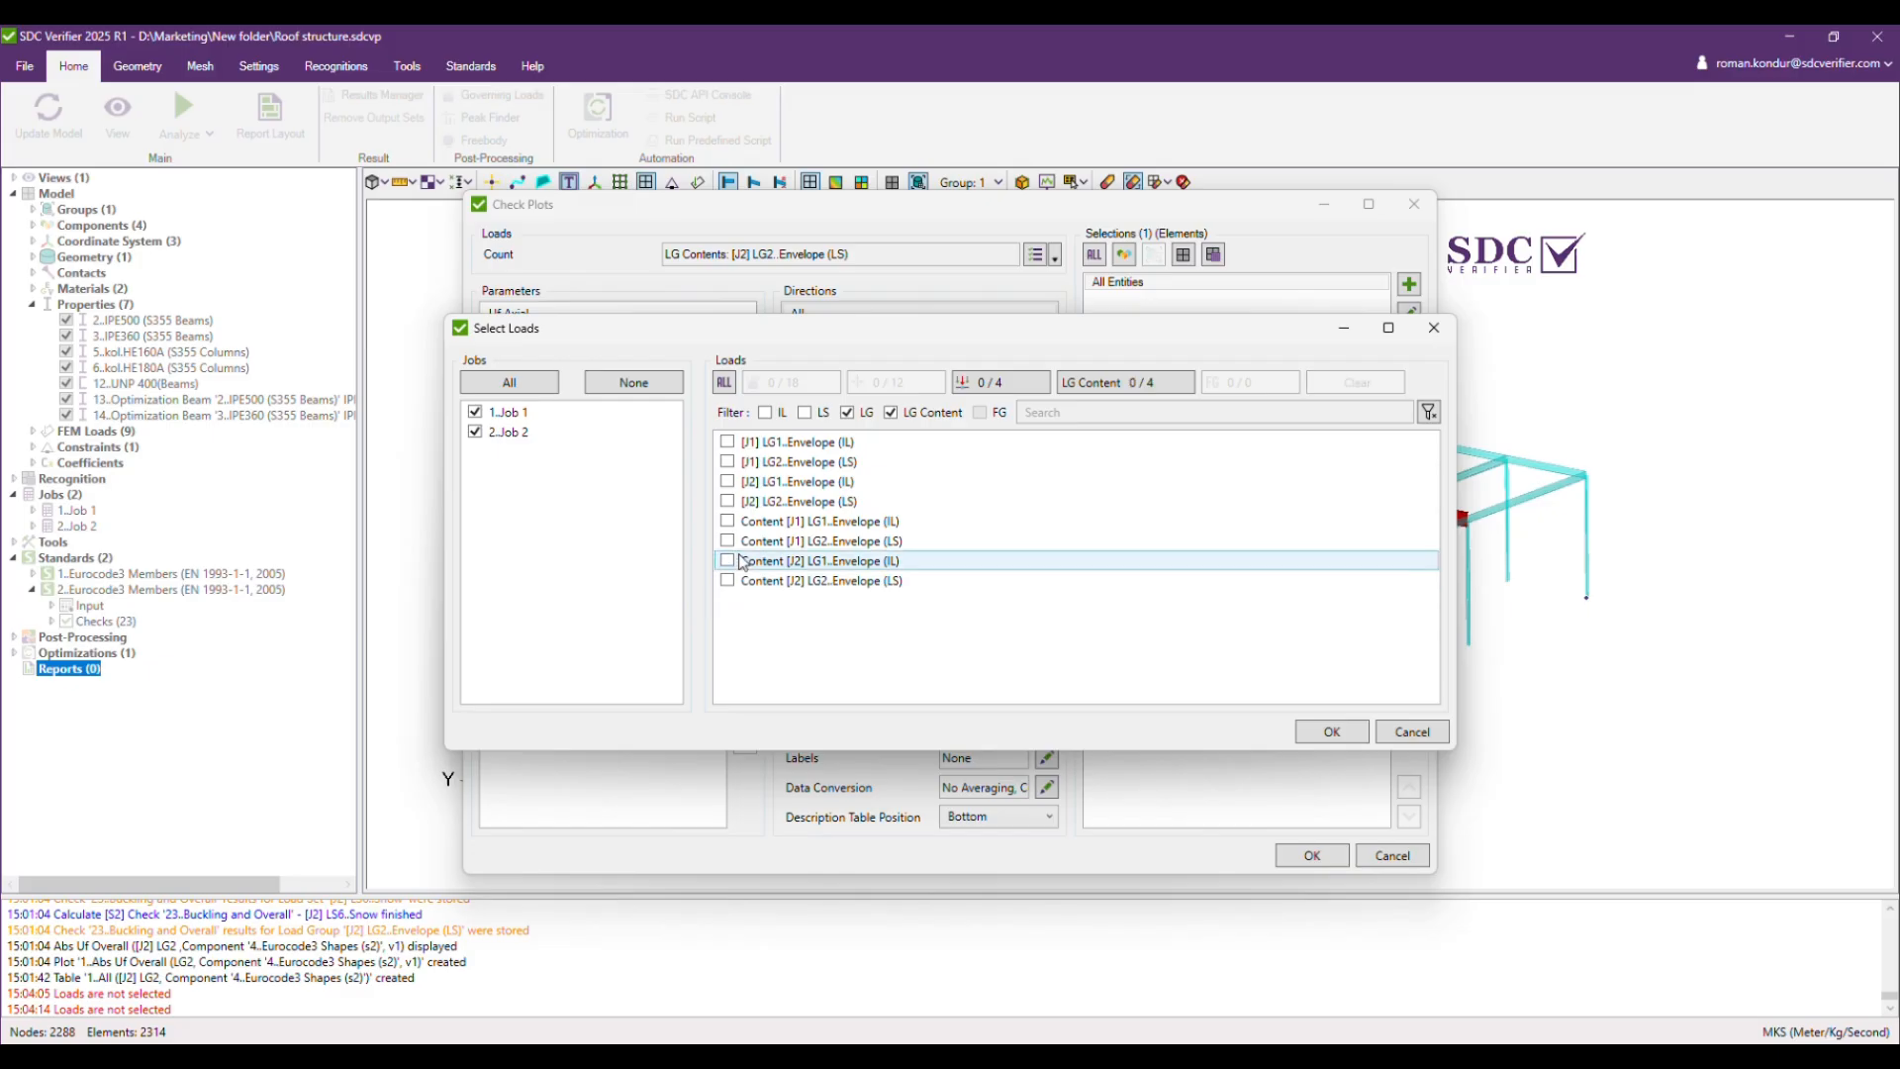
left_click(483, 419)
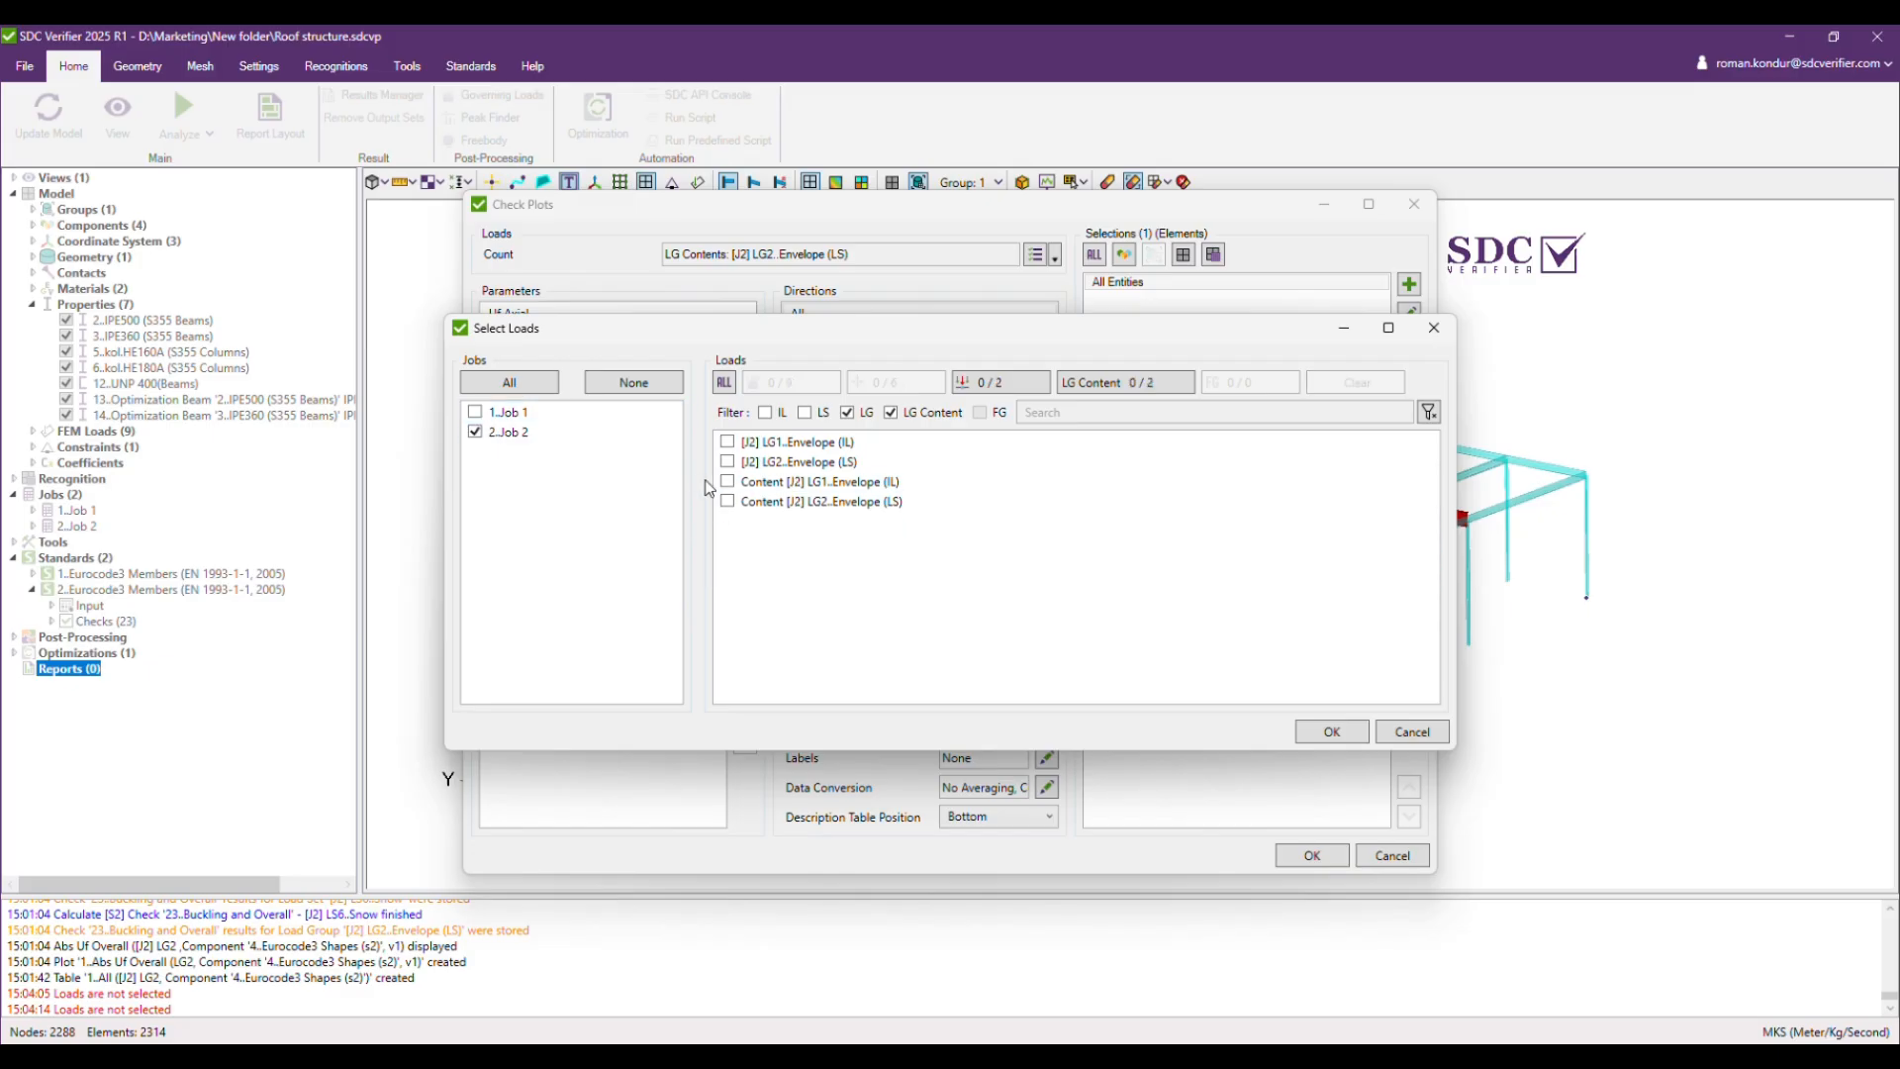
left_click(728, 462)
left_click(1328, 734)
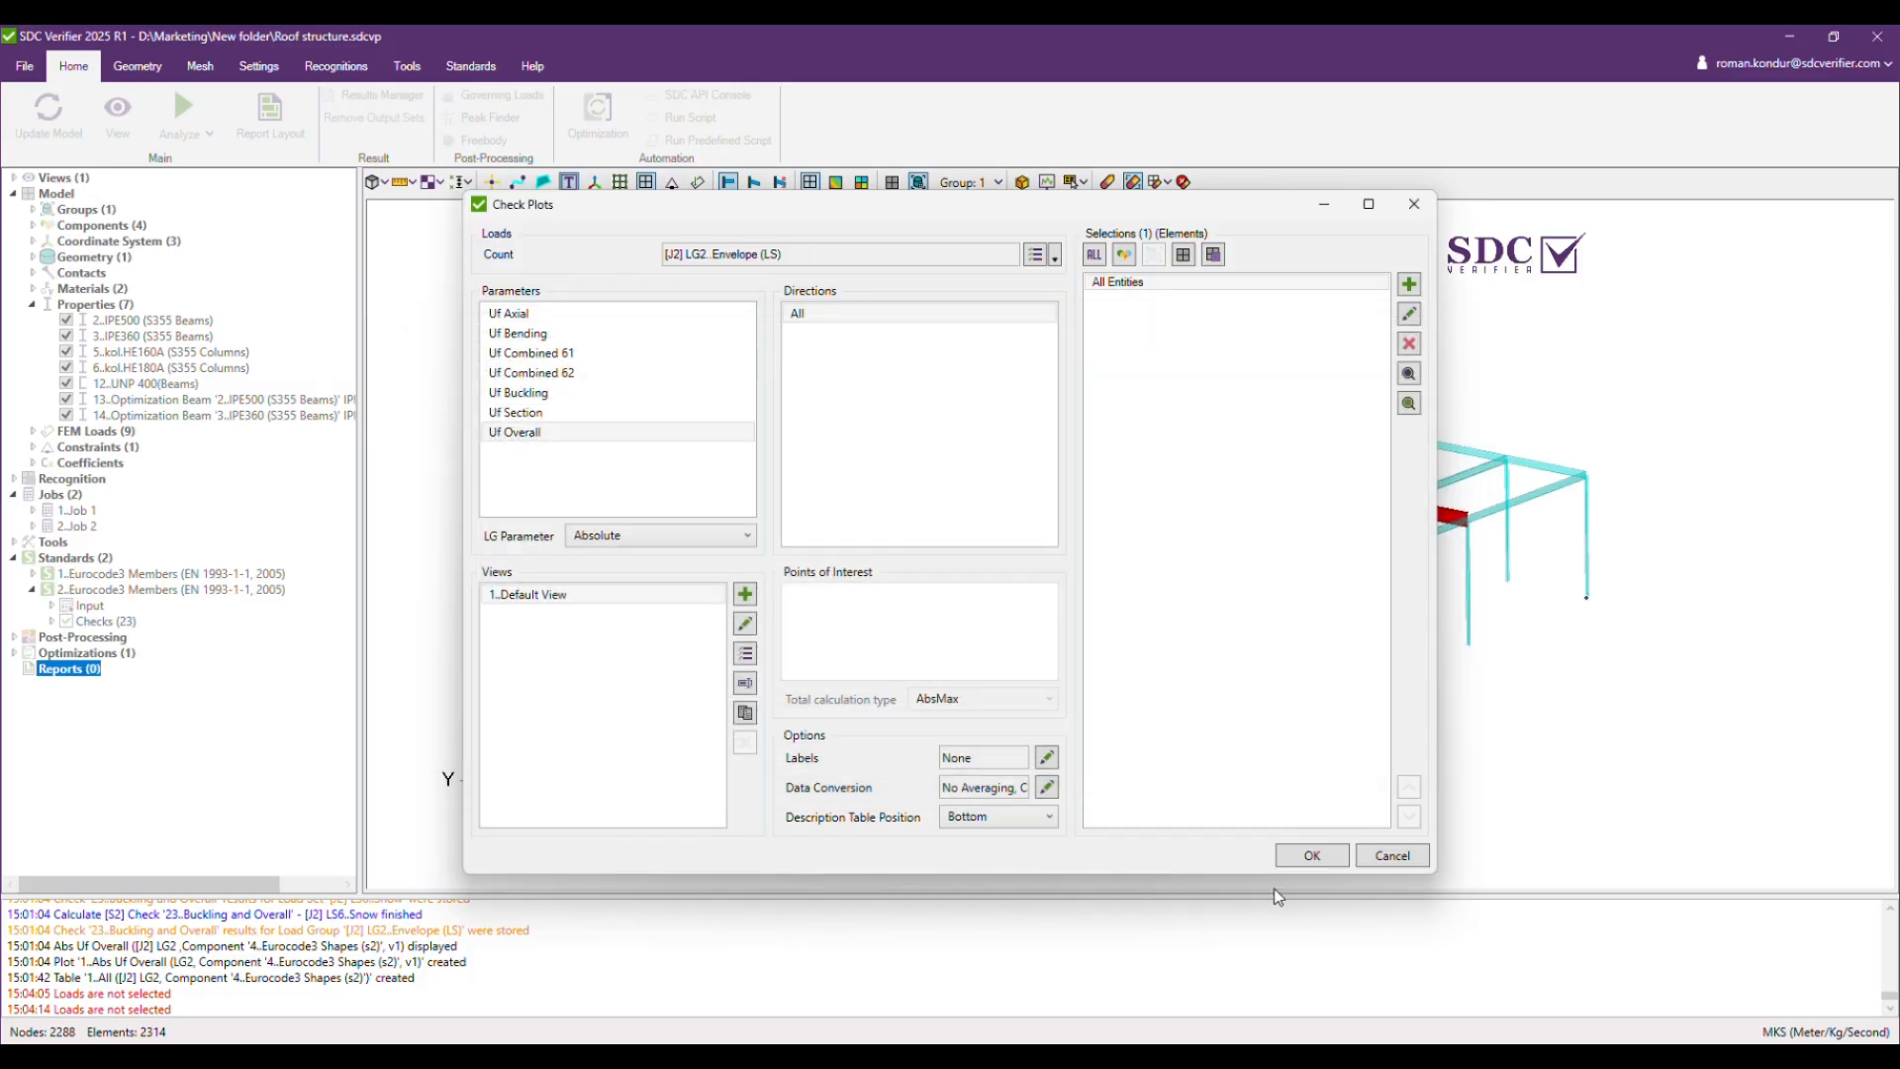
left_click(1309, 857)
left_click(1297, 887)
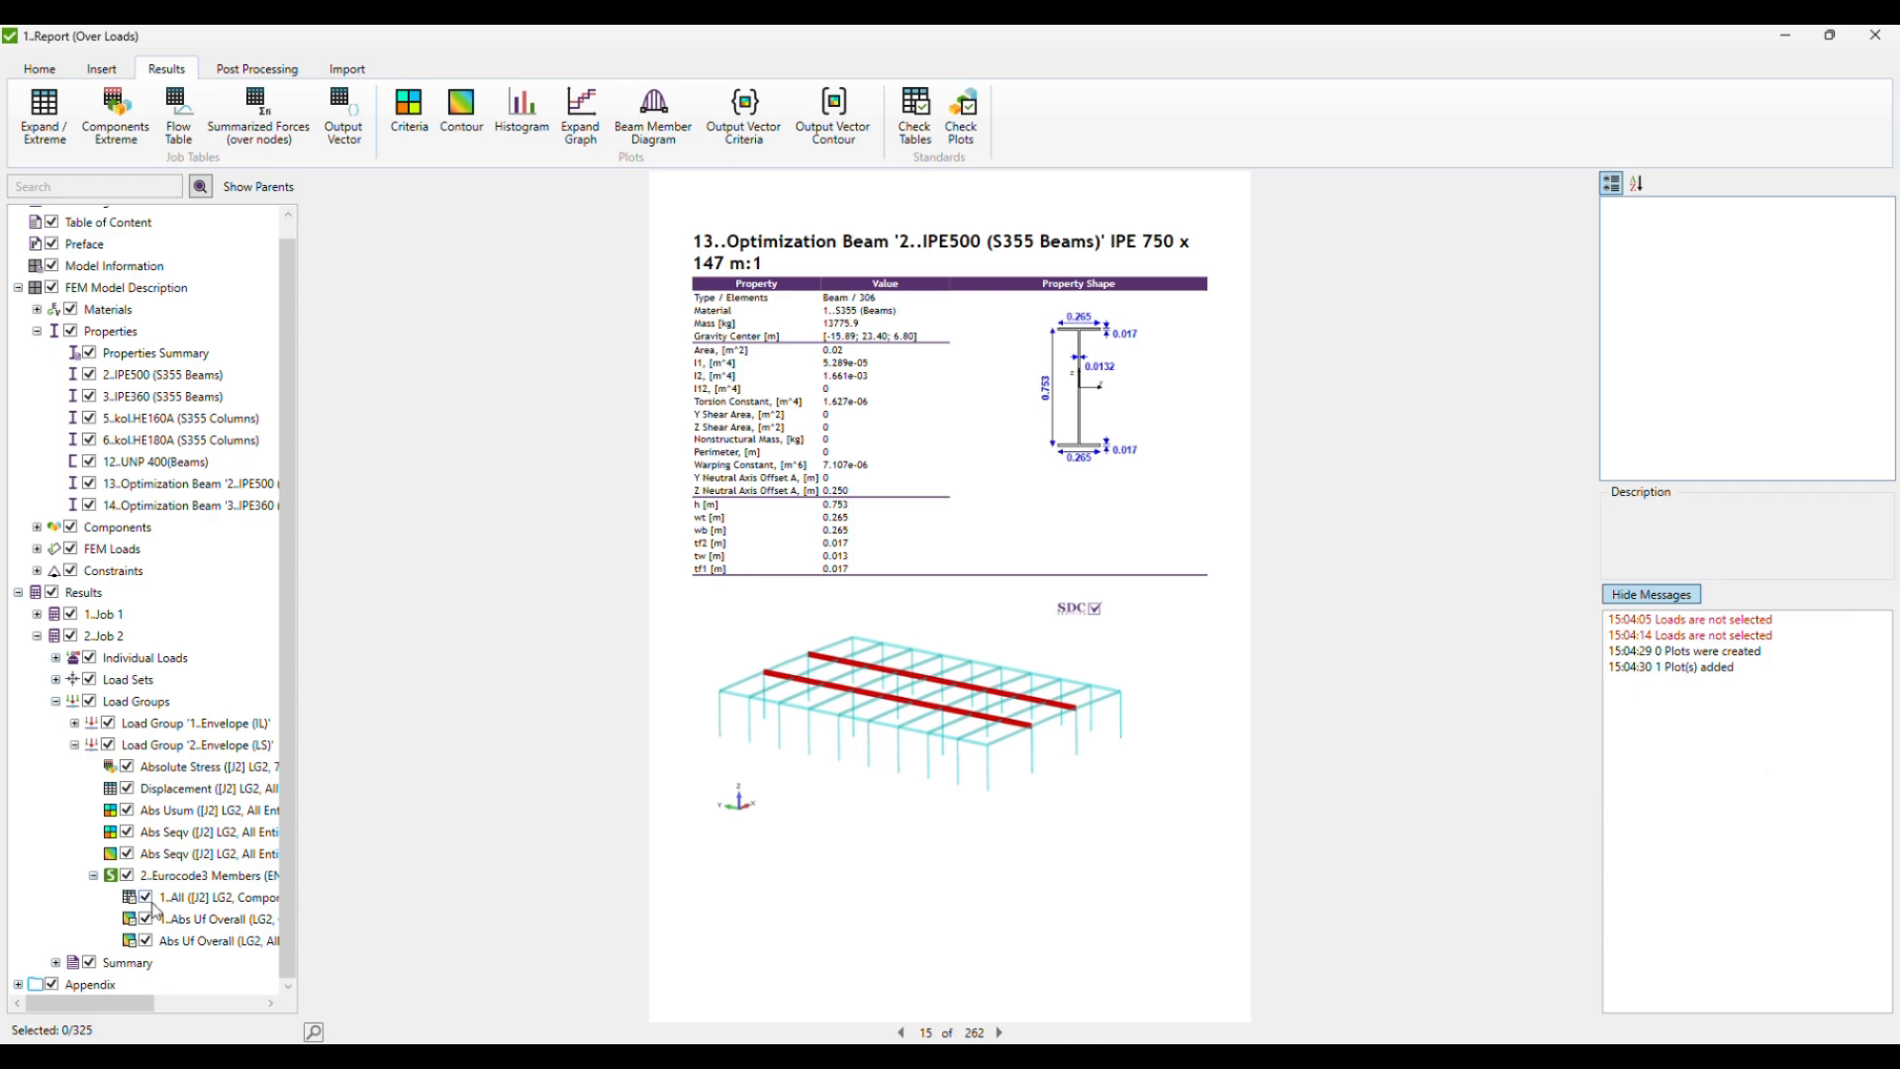
Generate the 2..Eurocode3 Members chapter under Job 2's Envelope (LS) load group and review its table and plots.
left_click(180, 879)
right_click(180, 879)
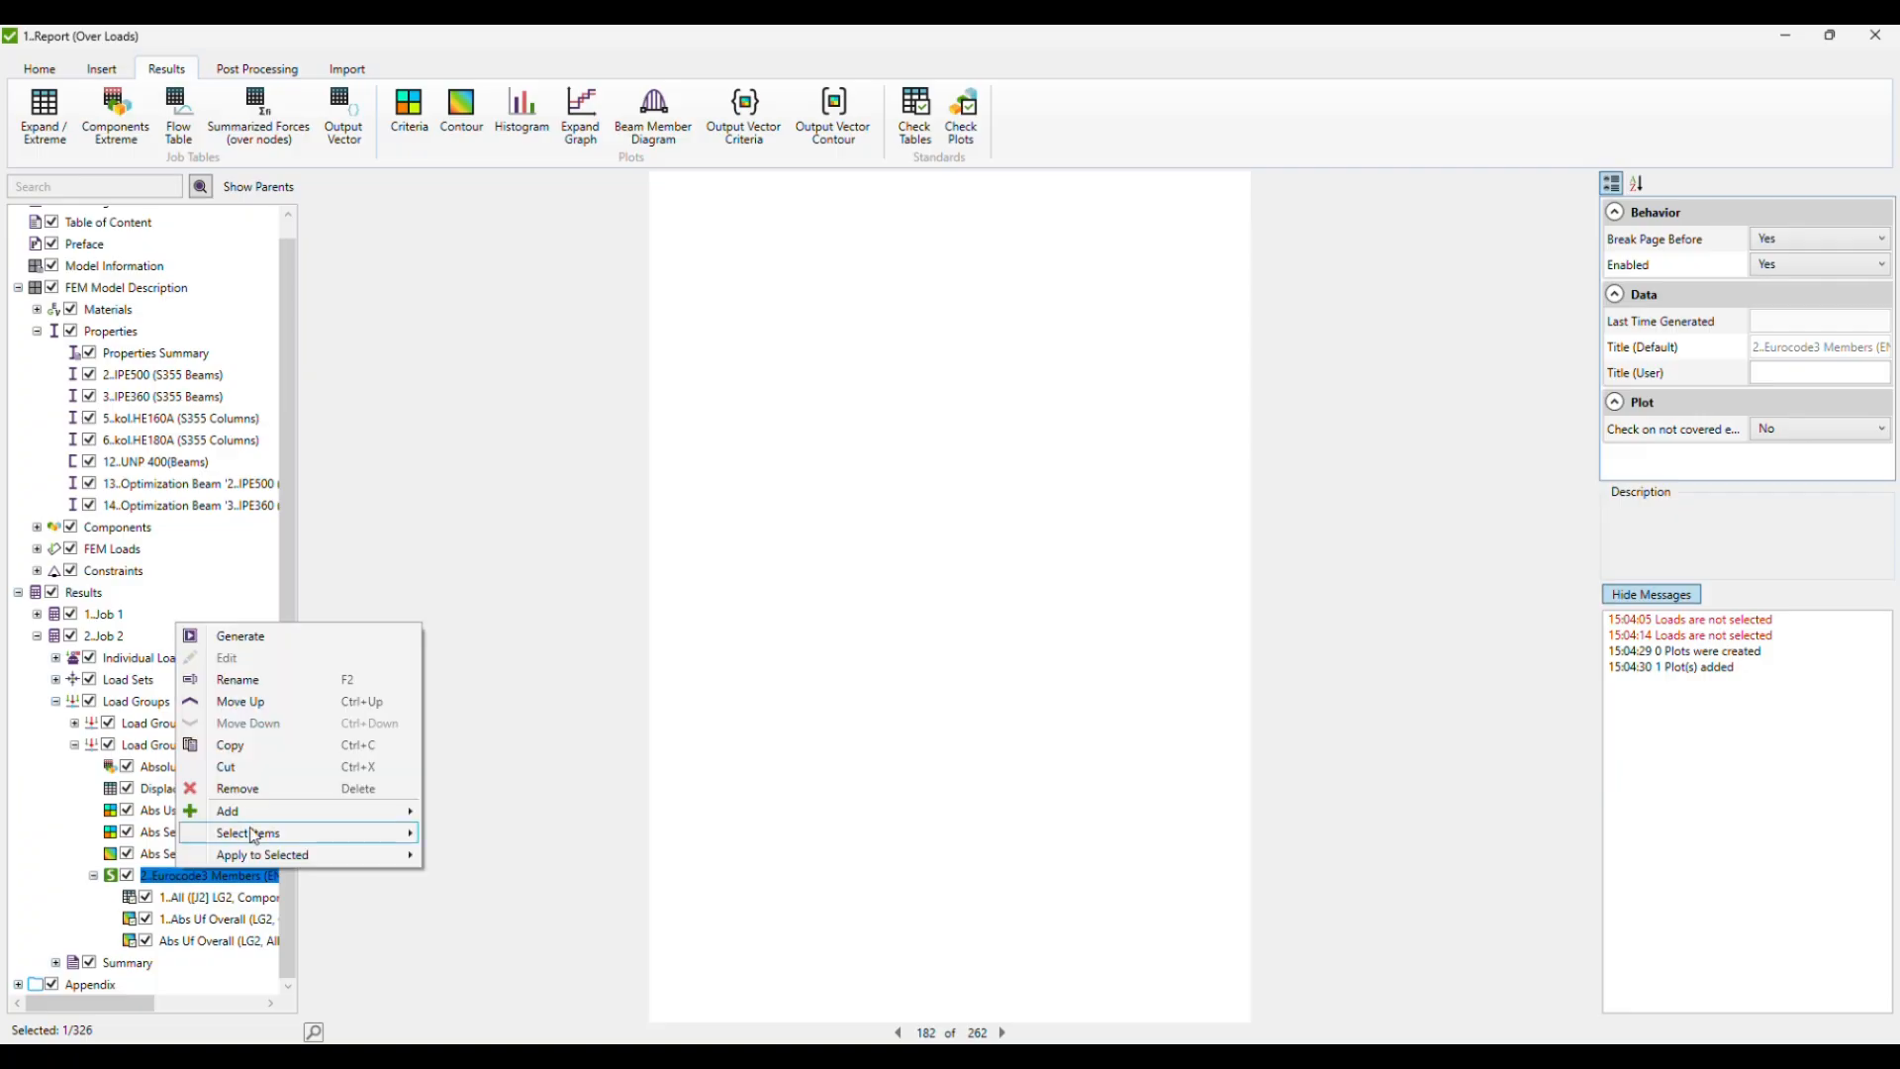
left_click(249, 635)
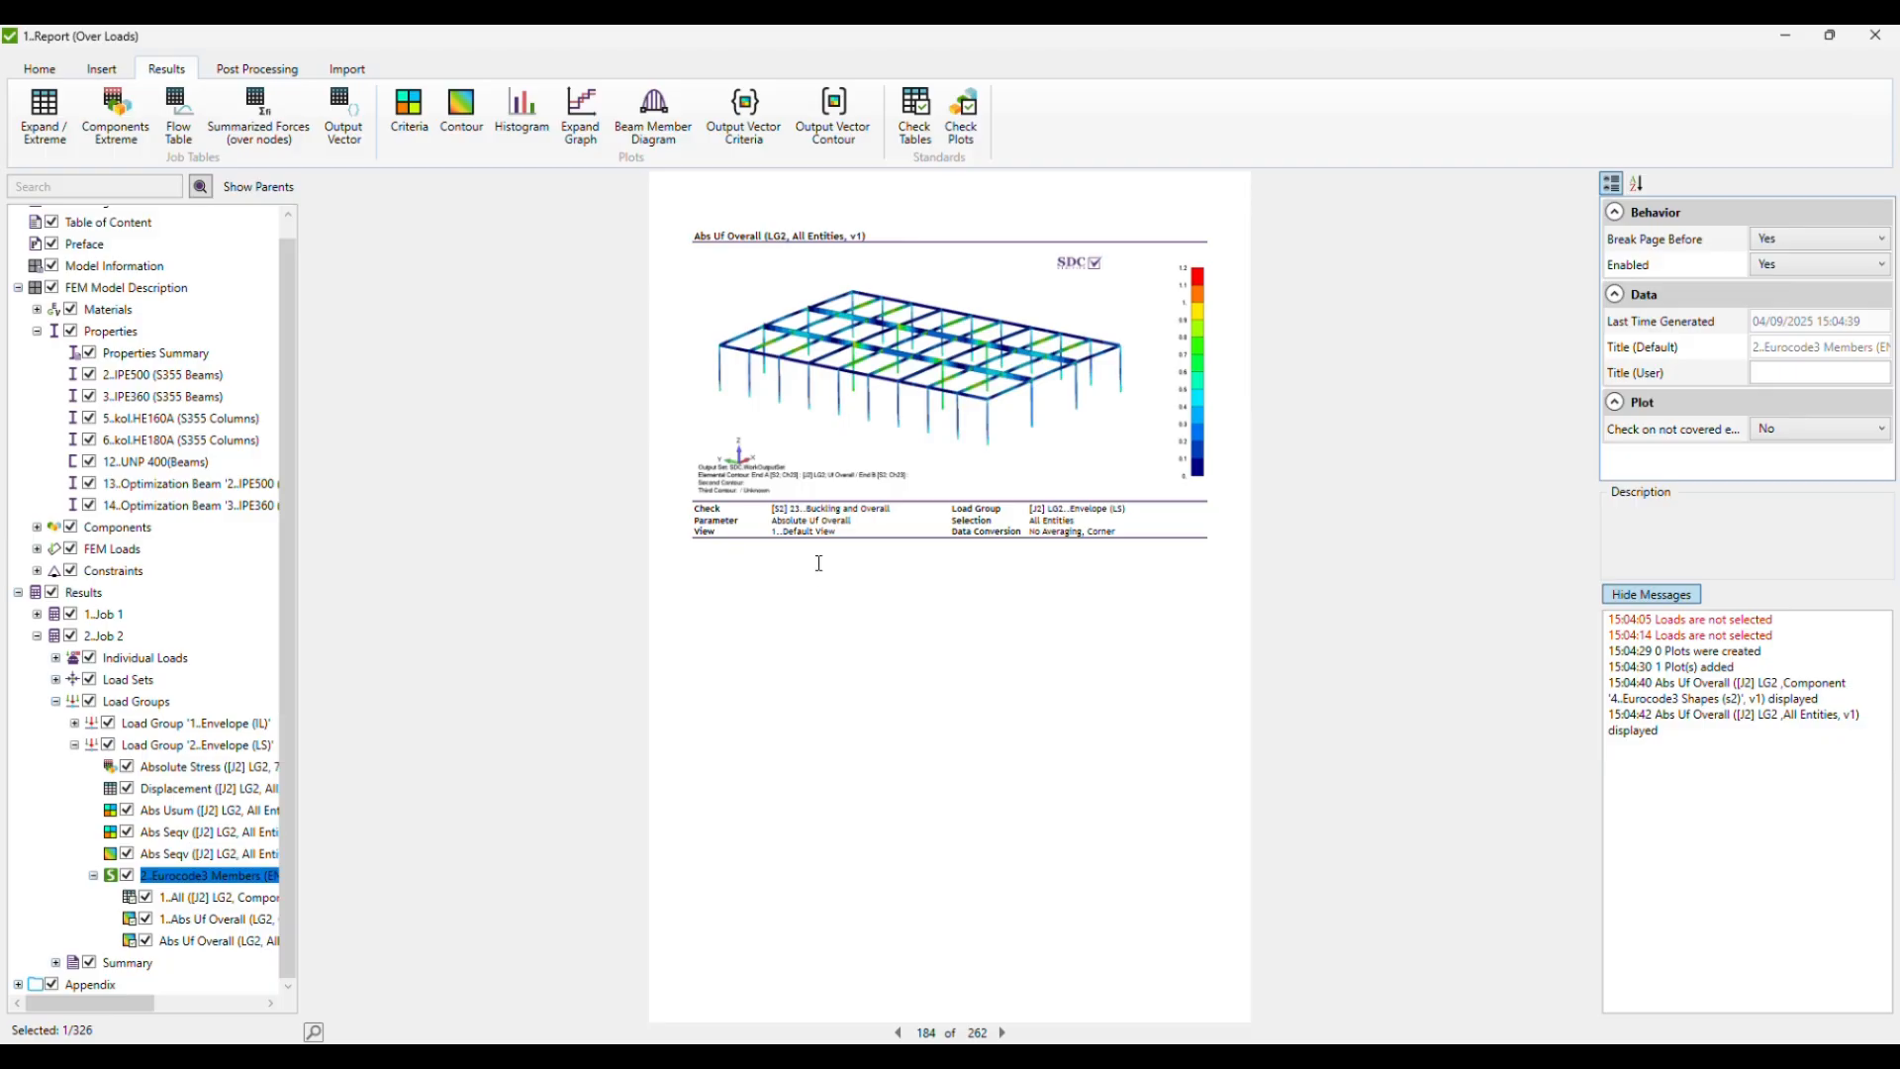
scroll(810, 546, "up", 3)
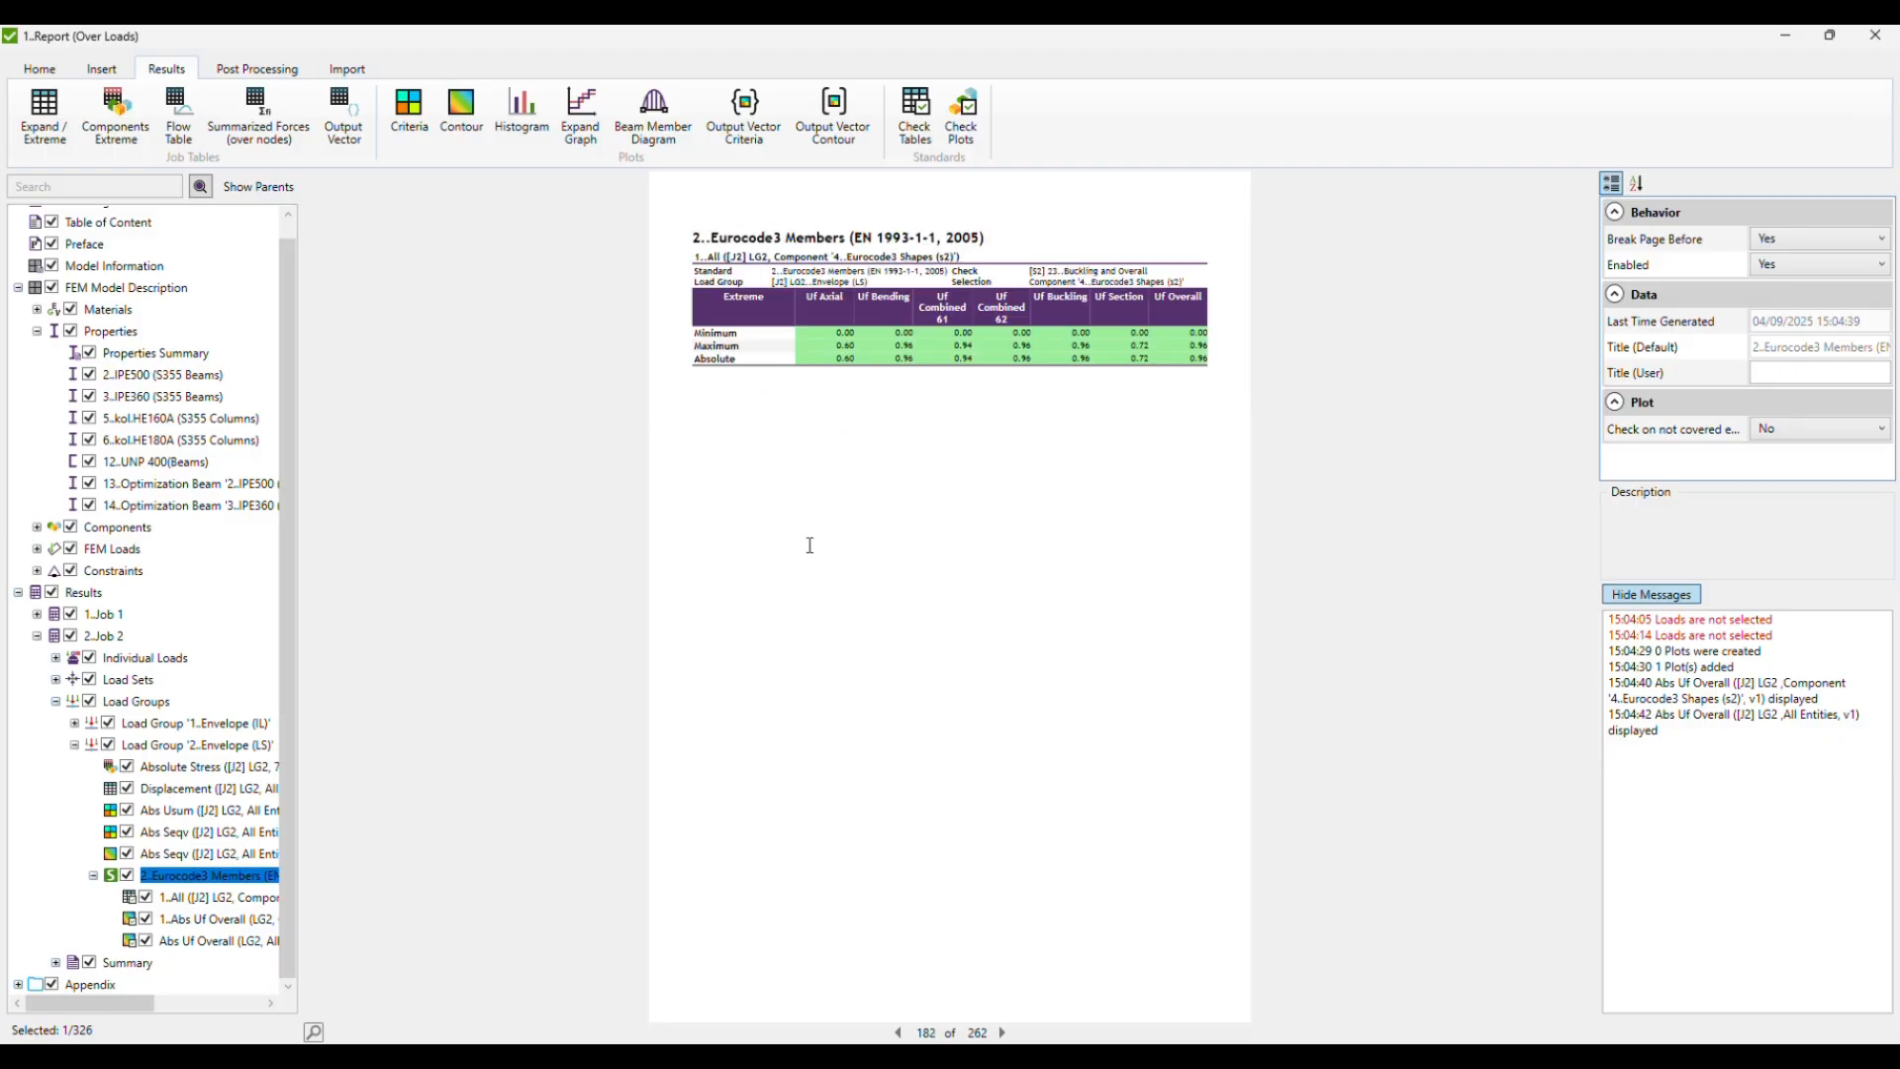
scroll(810, 546, "down", 1)
Set Break Page Before to No for the 1..Abs Uf Overall plot and look through the preceding report pages.
left_click(207, 919)
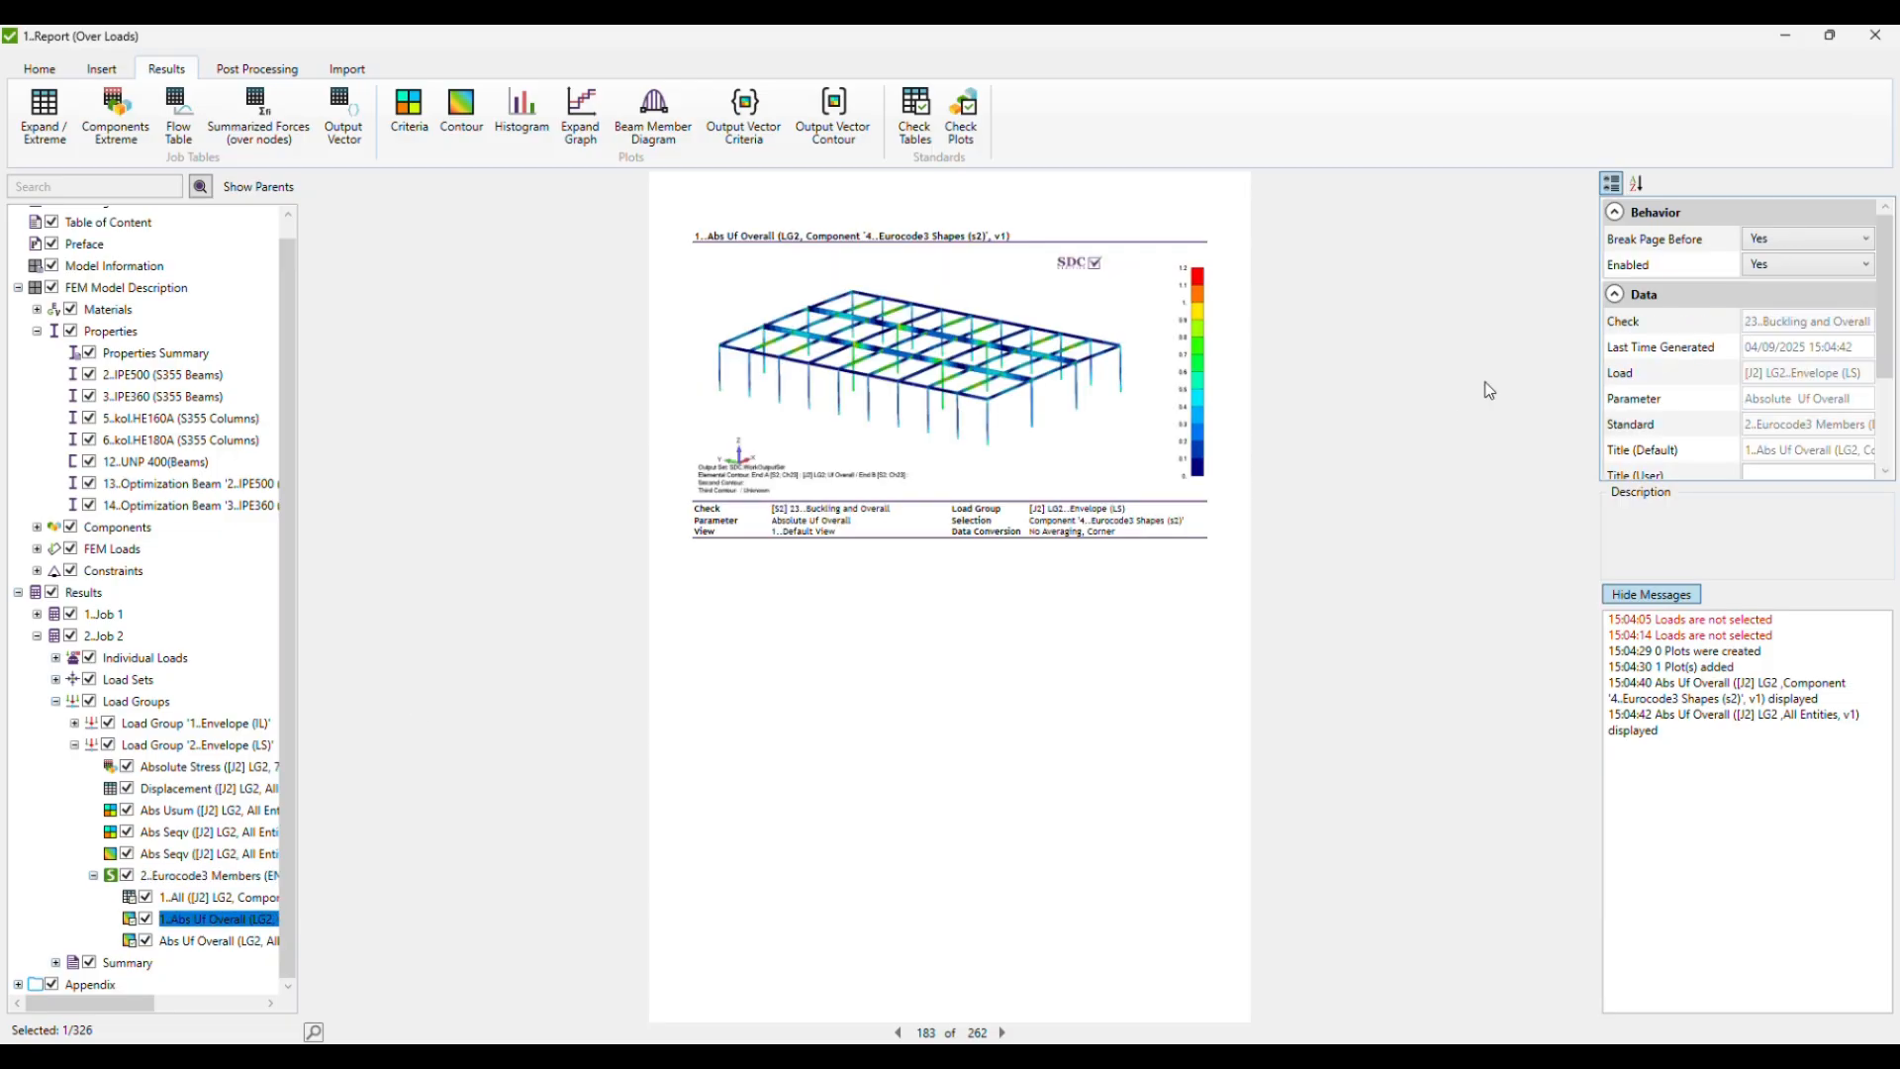
left_click(1791, 238)
left_click(1766, 283)
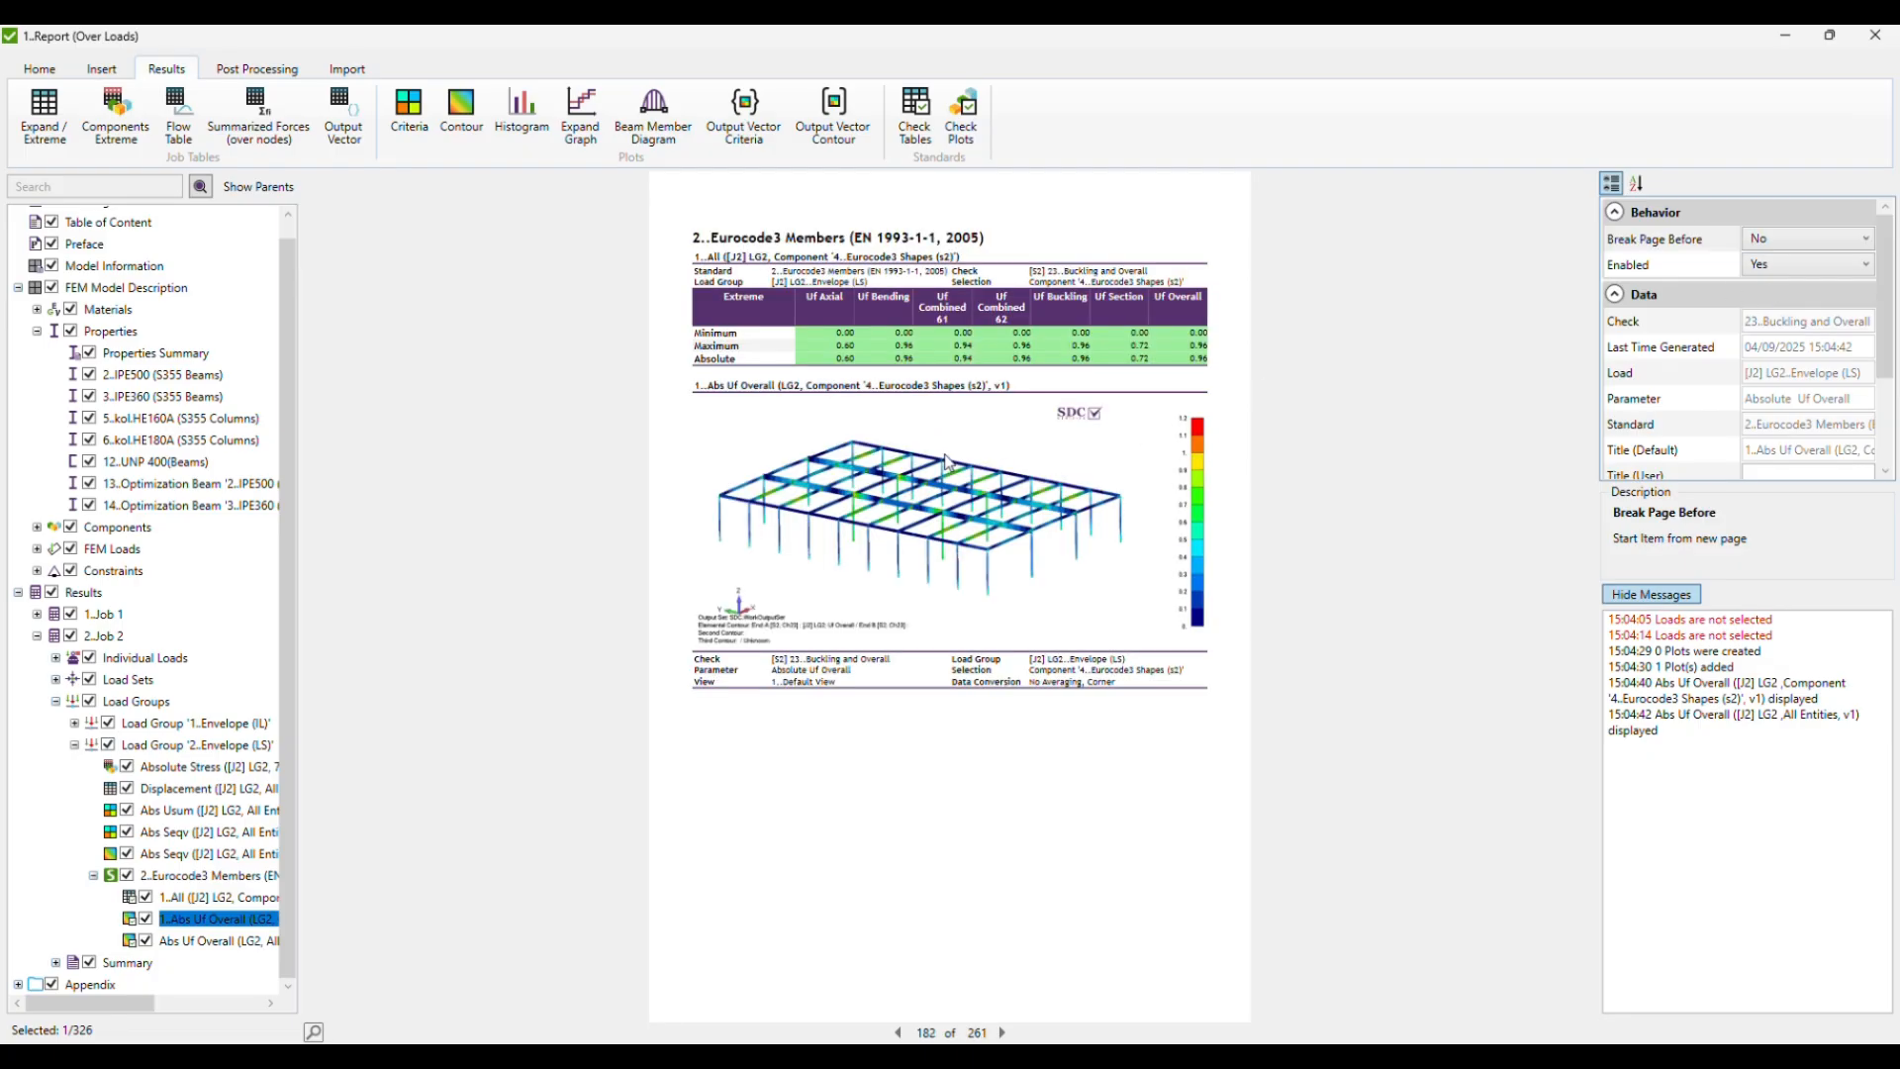
scroll(947, 459, "up", 1)
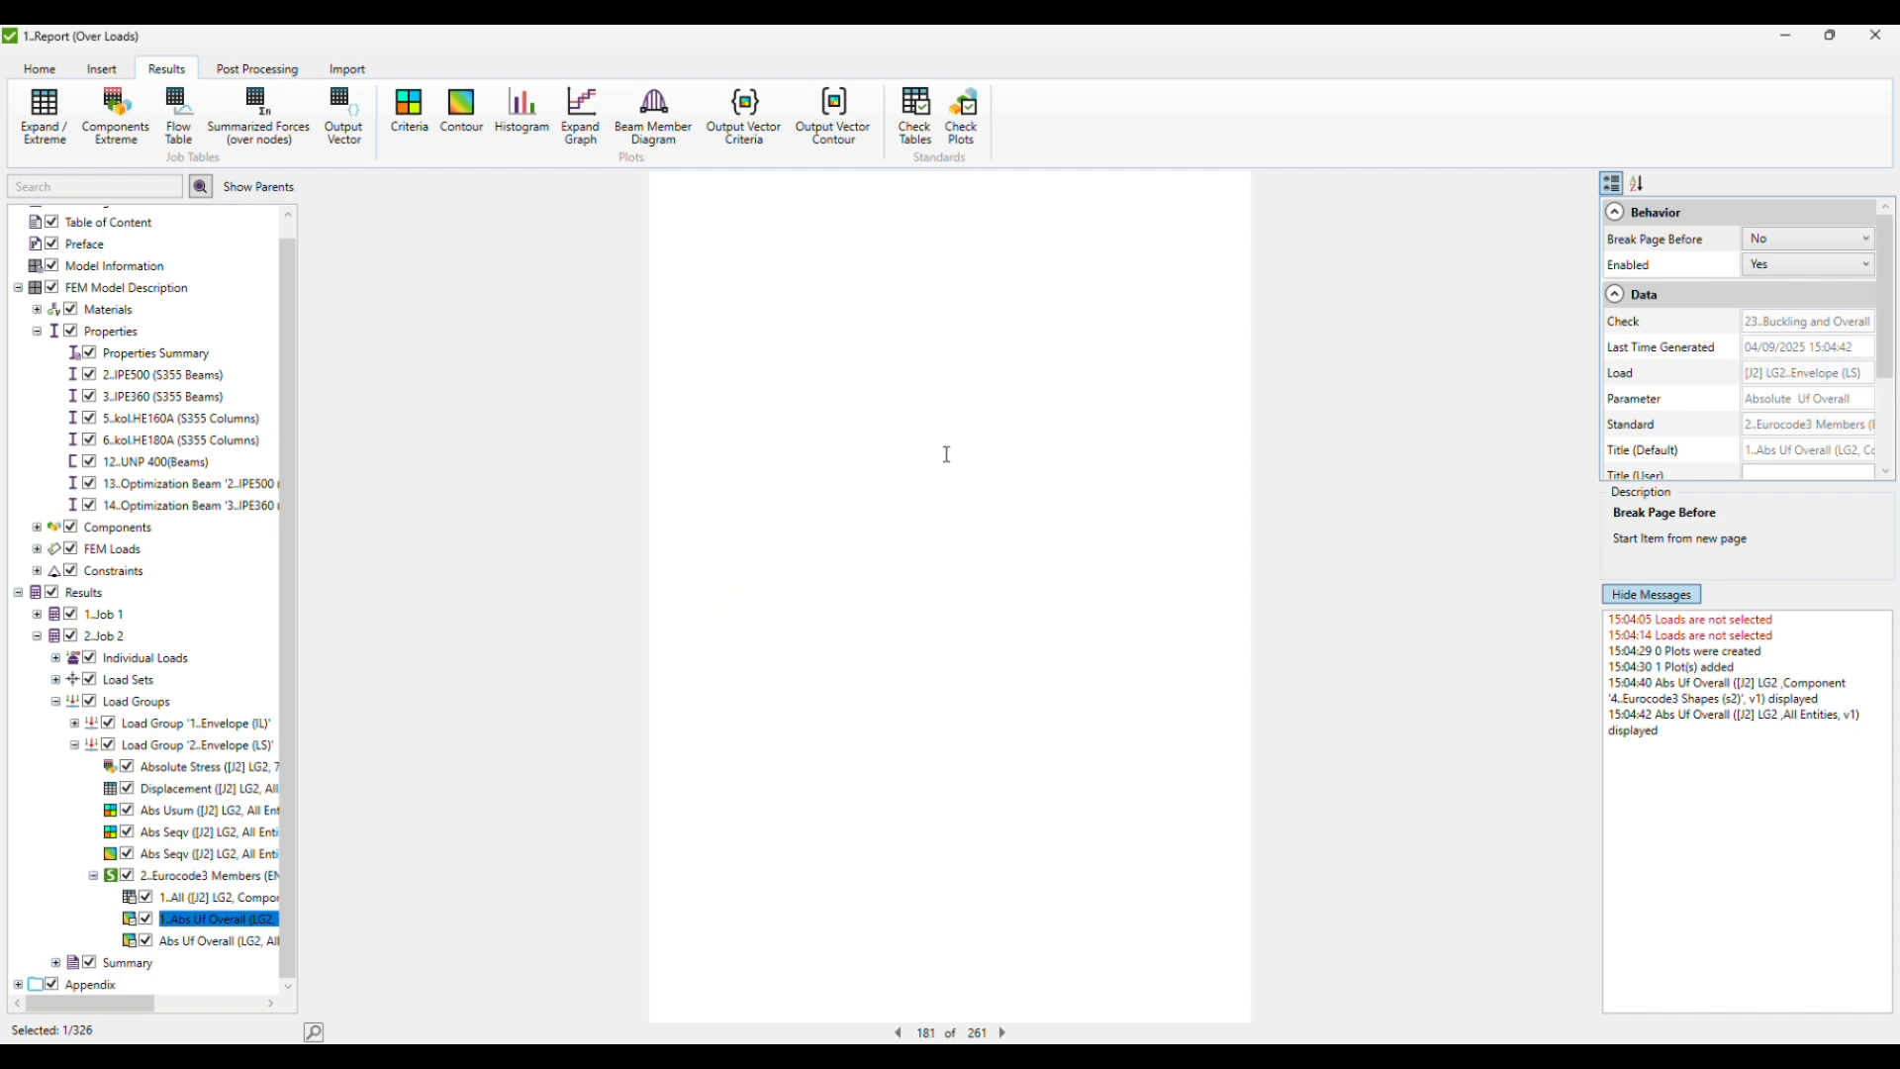
scroll(947, 455, "up", 5)
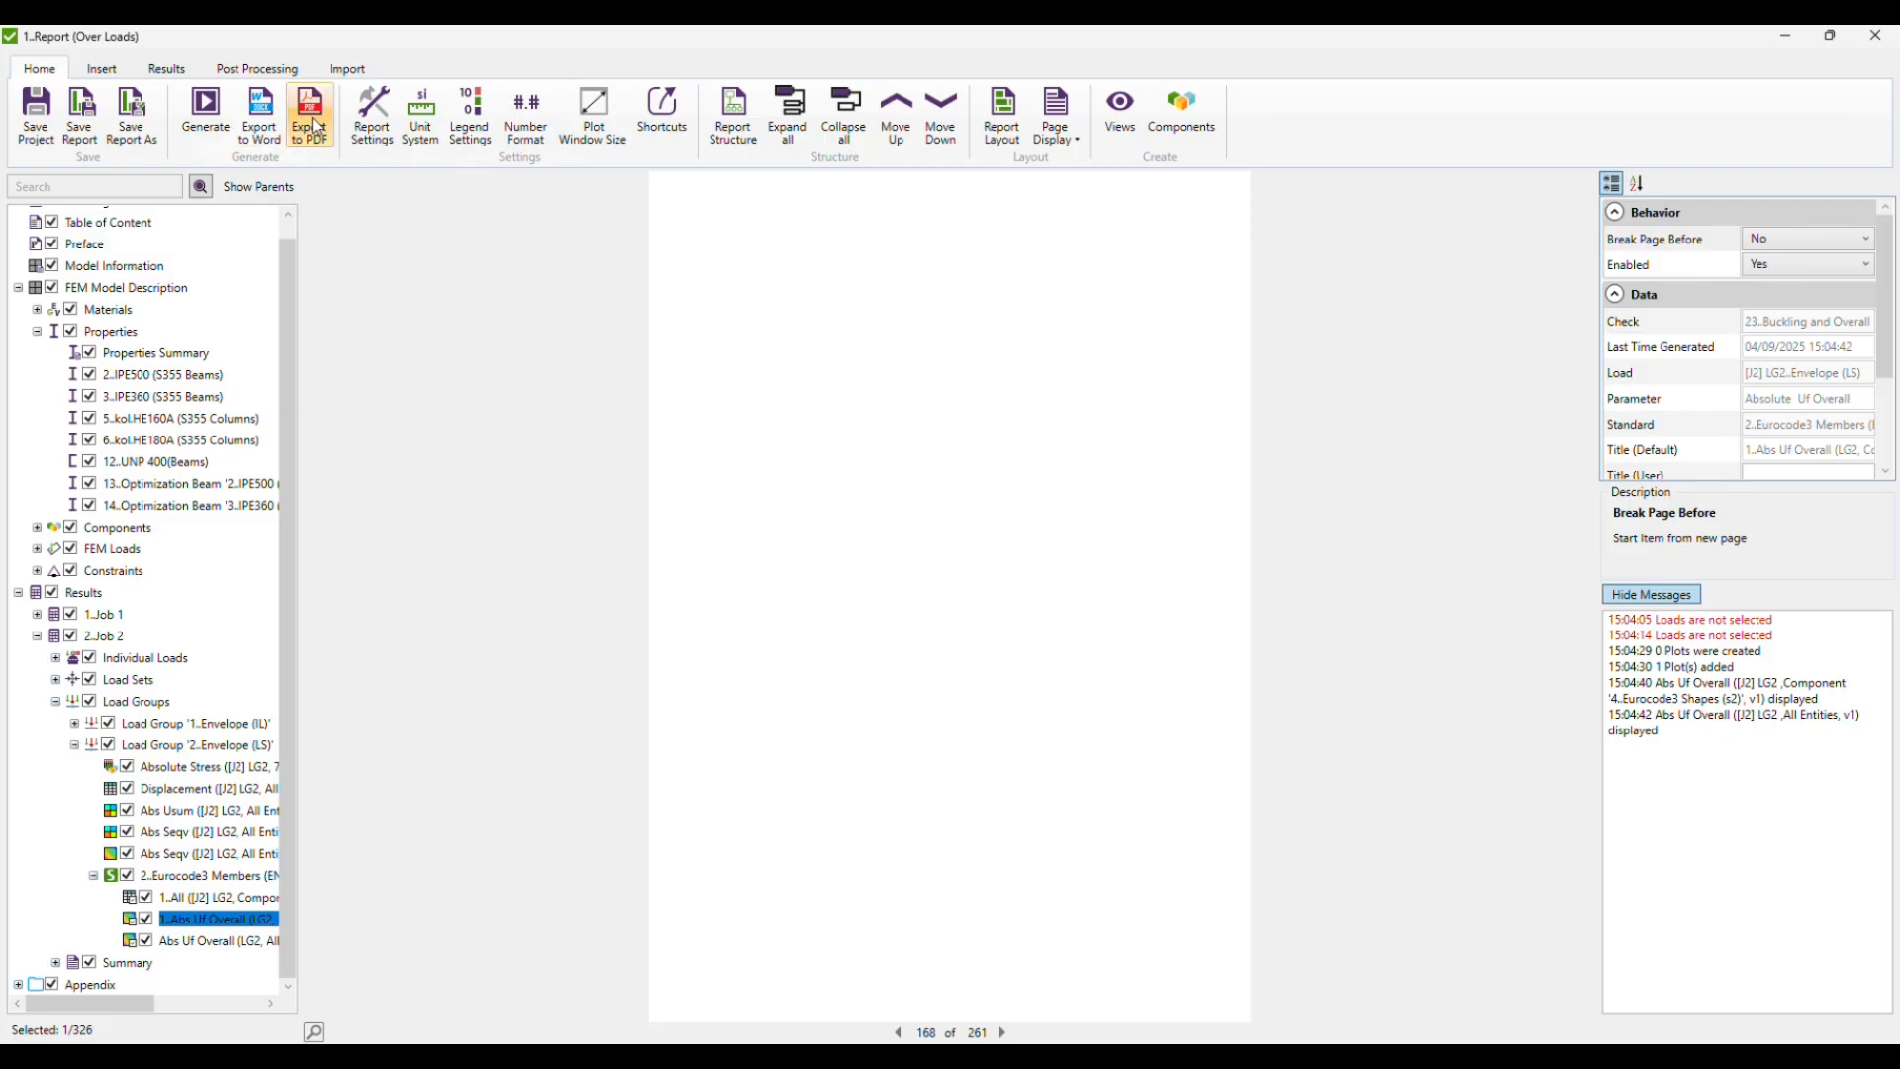
Export the report to Word and look through the document's cover, the optimized IPE500 beam properties and the Eurocode3 Members results.
left_click(268, 127)
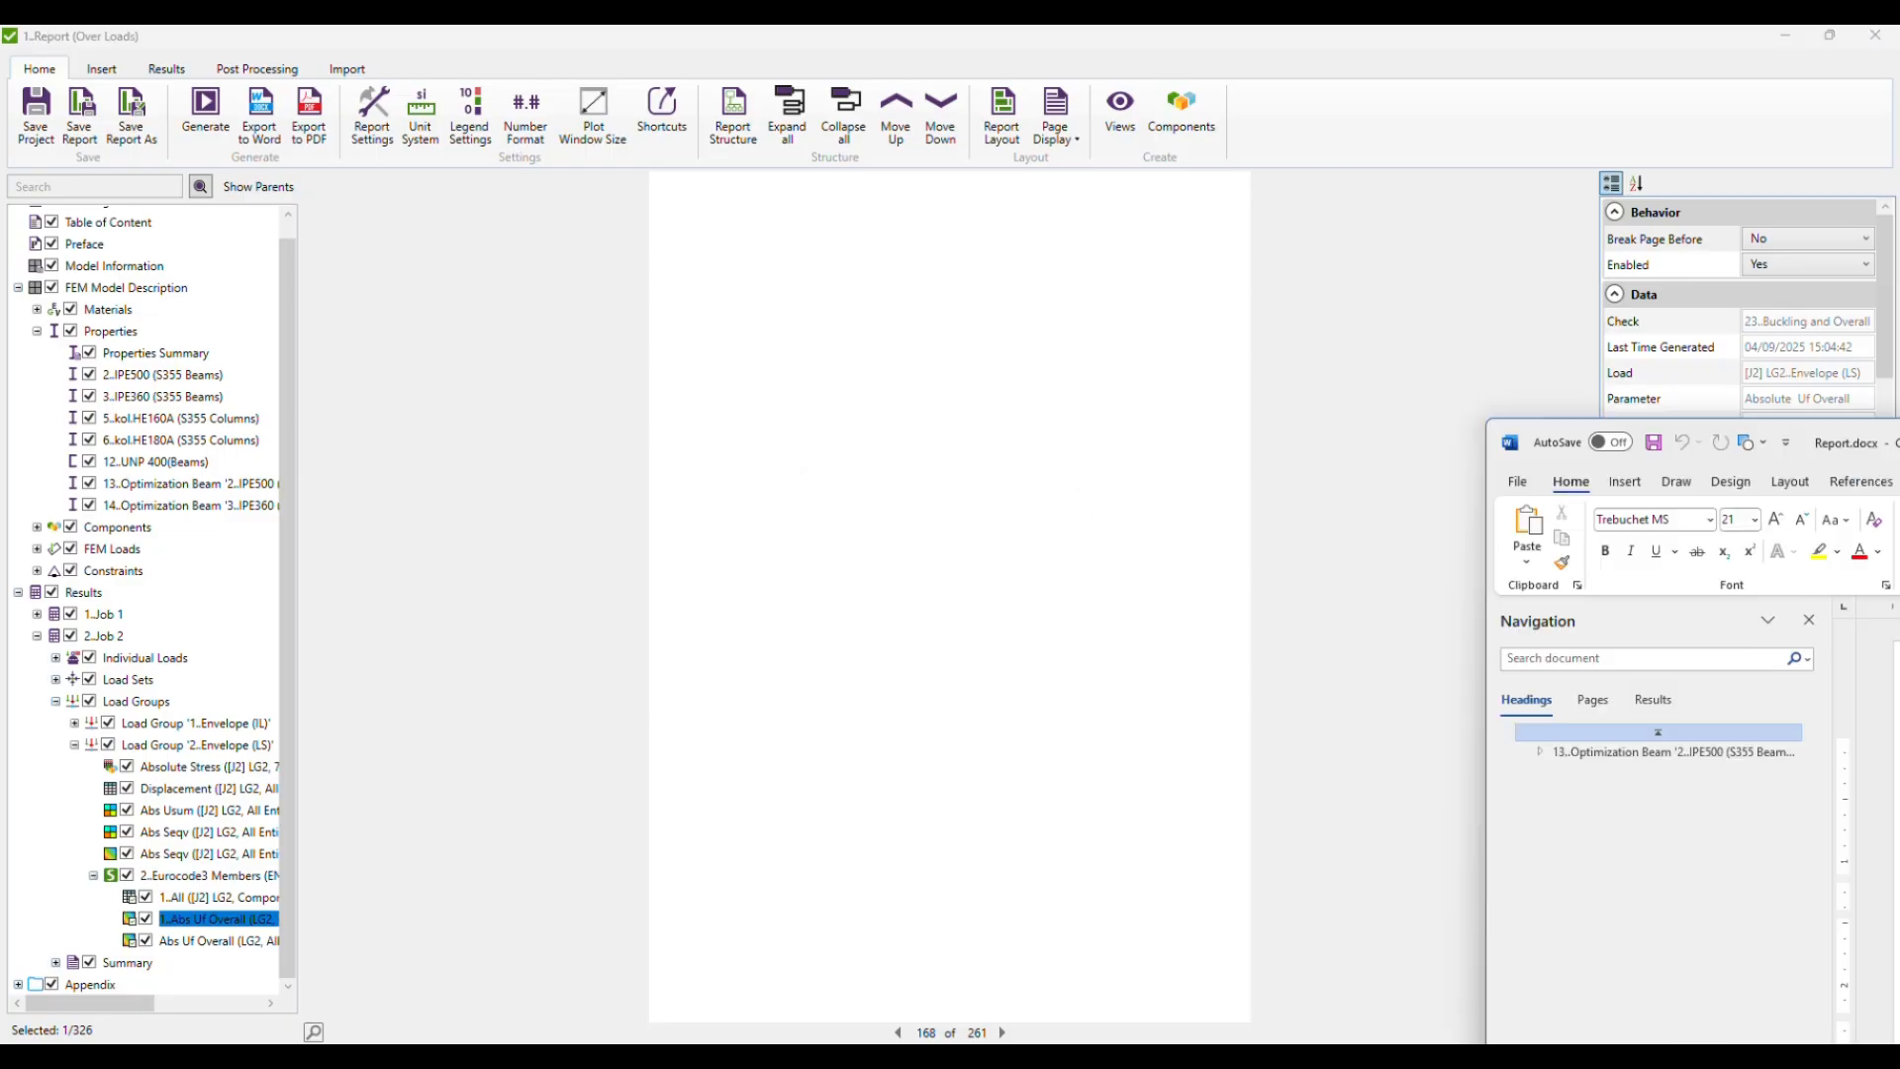
scroll(541, 494, "down", 2)
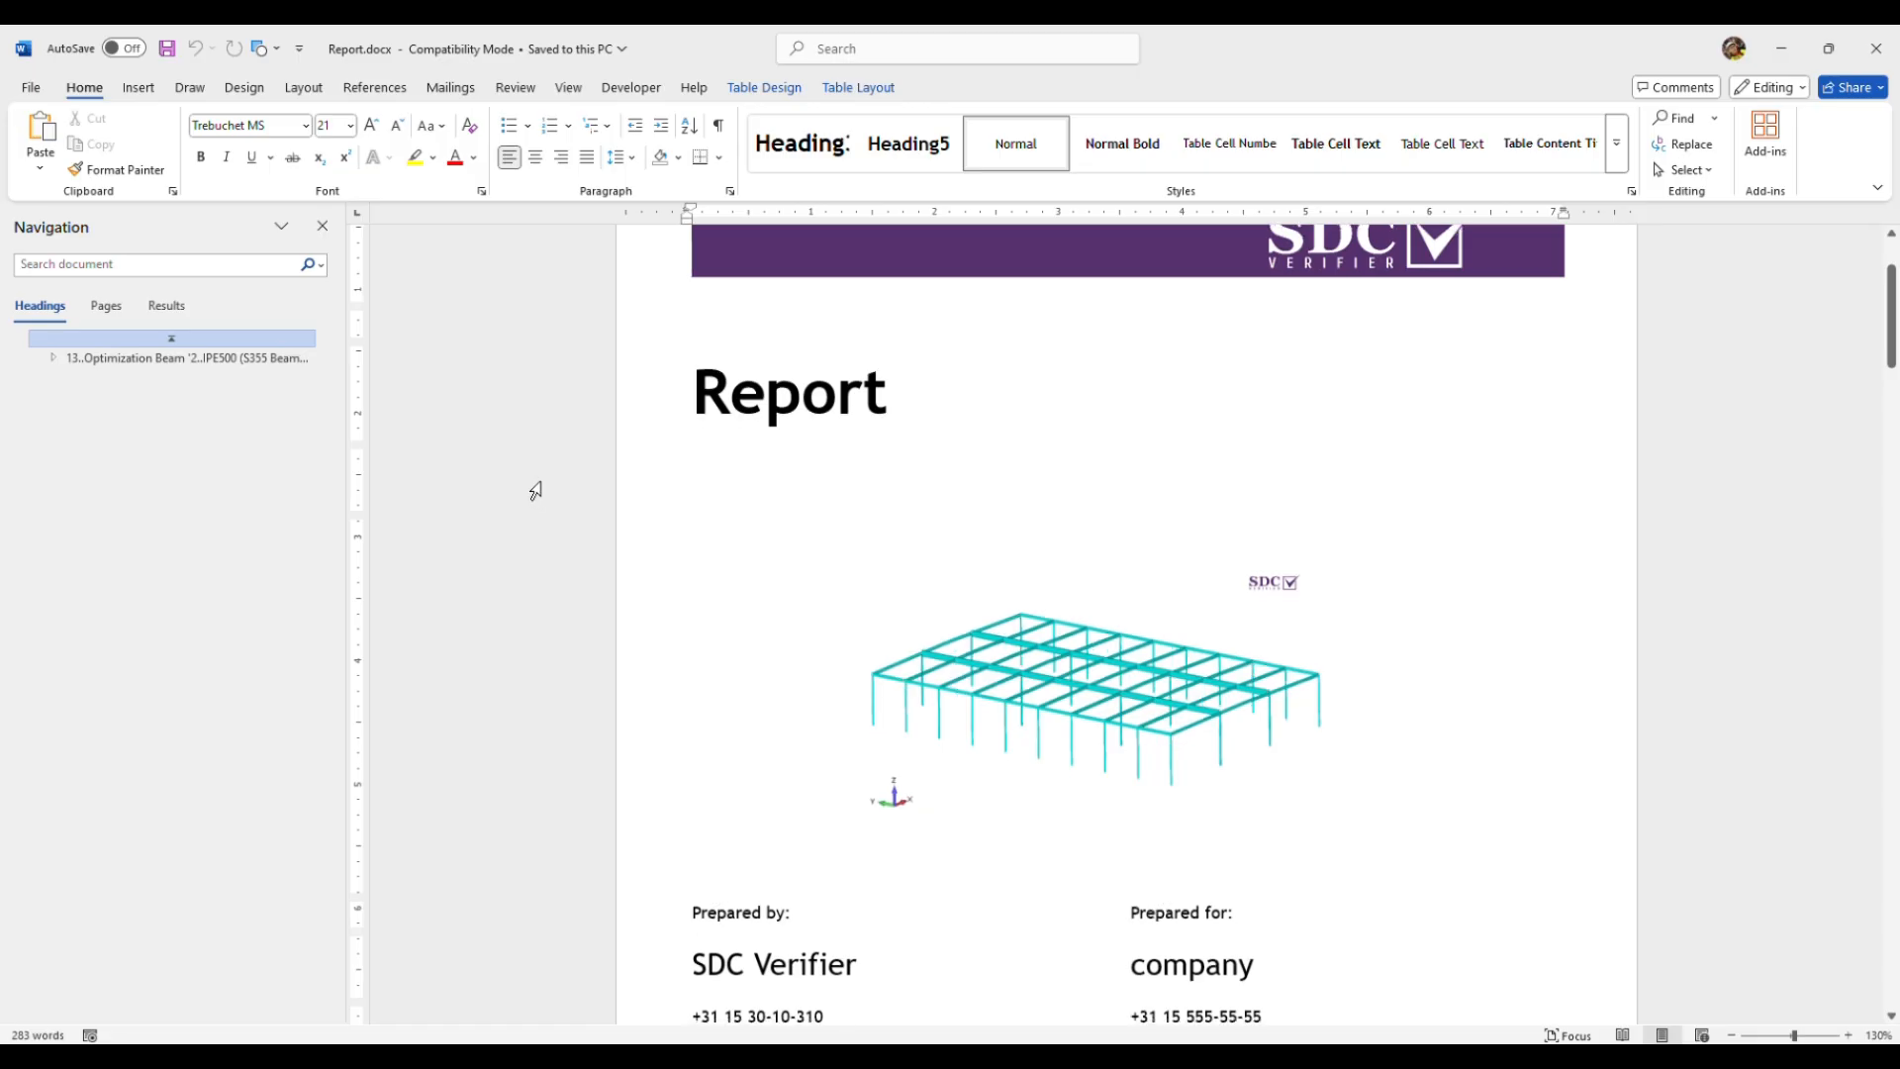
scroll(535, 488, "down", 3, "ctrl")
scroll(692, 505, "down", 3)
scroll(764, 519, "down", 15)
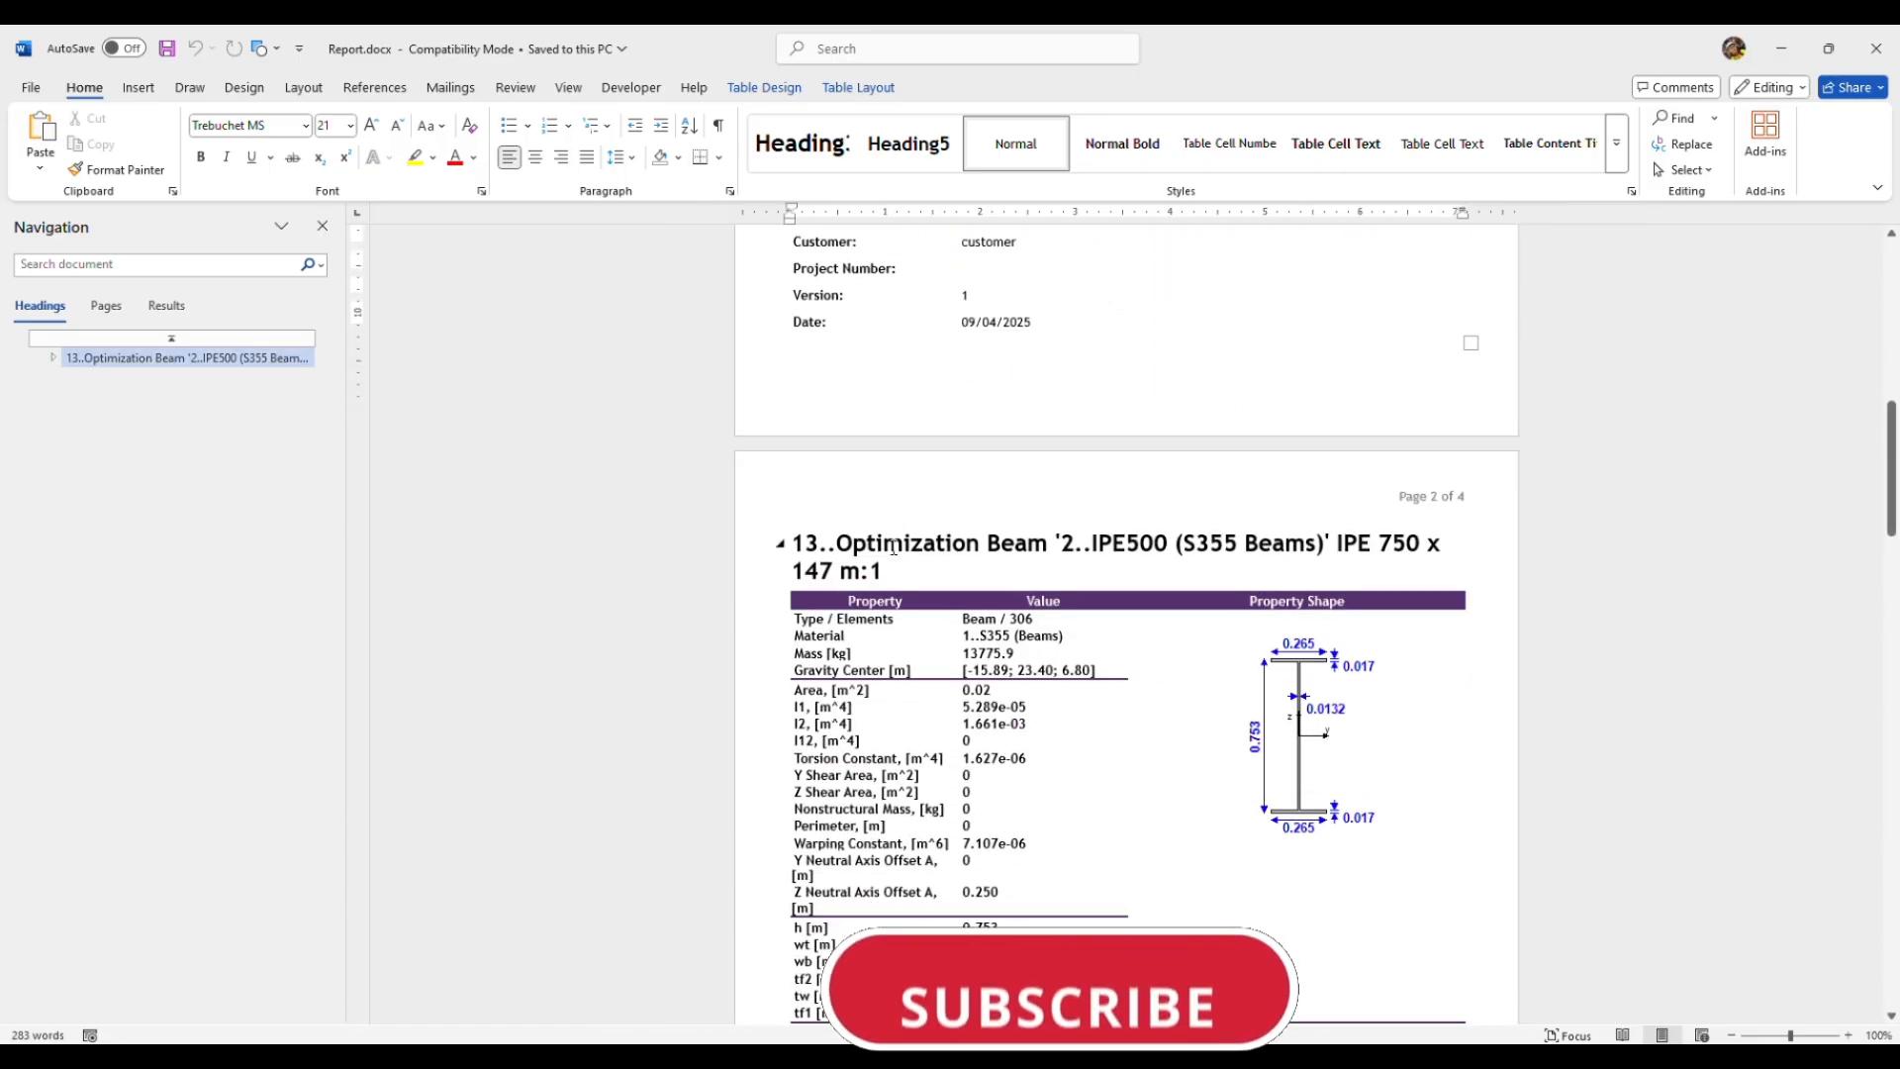
scroll(856, 532, "down", 4)
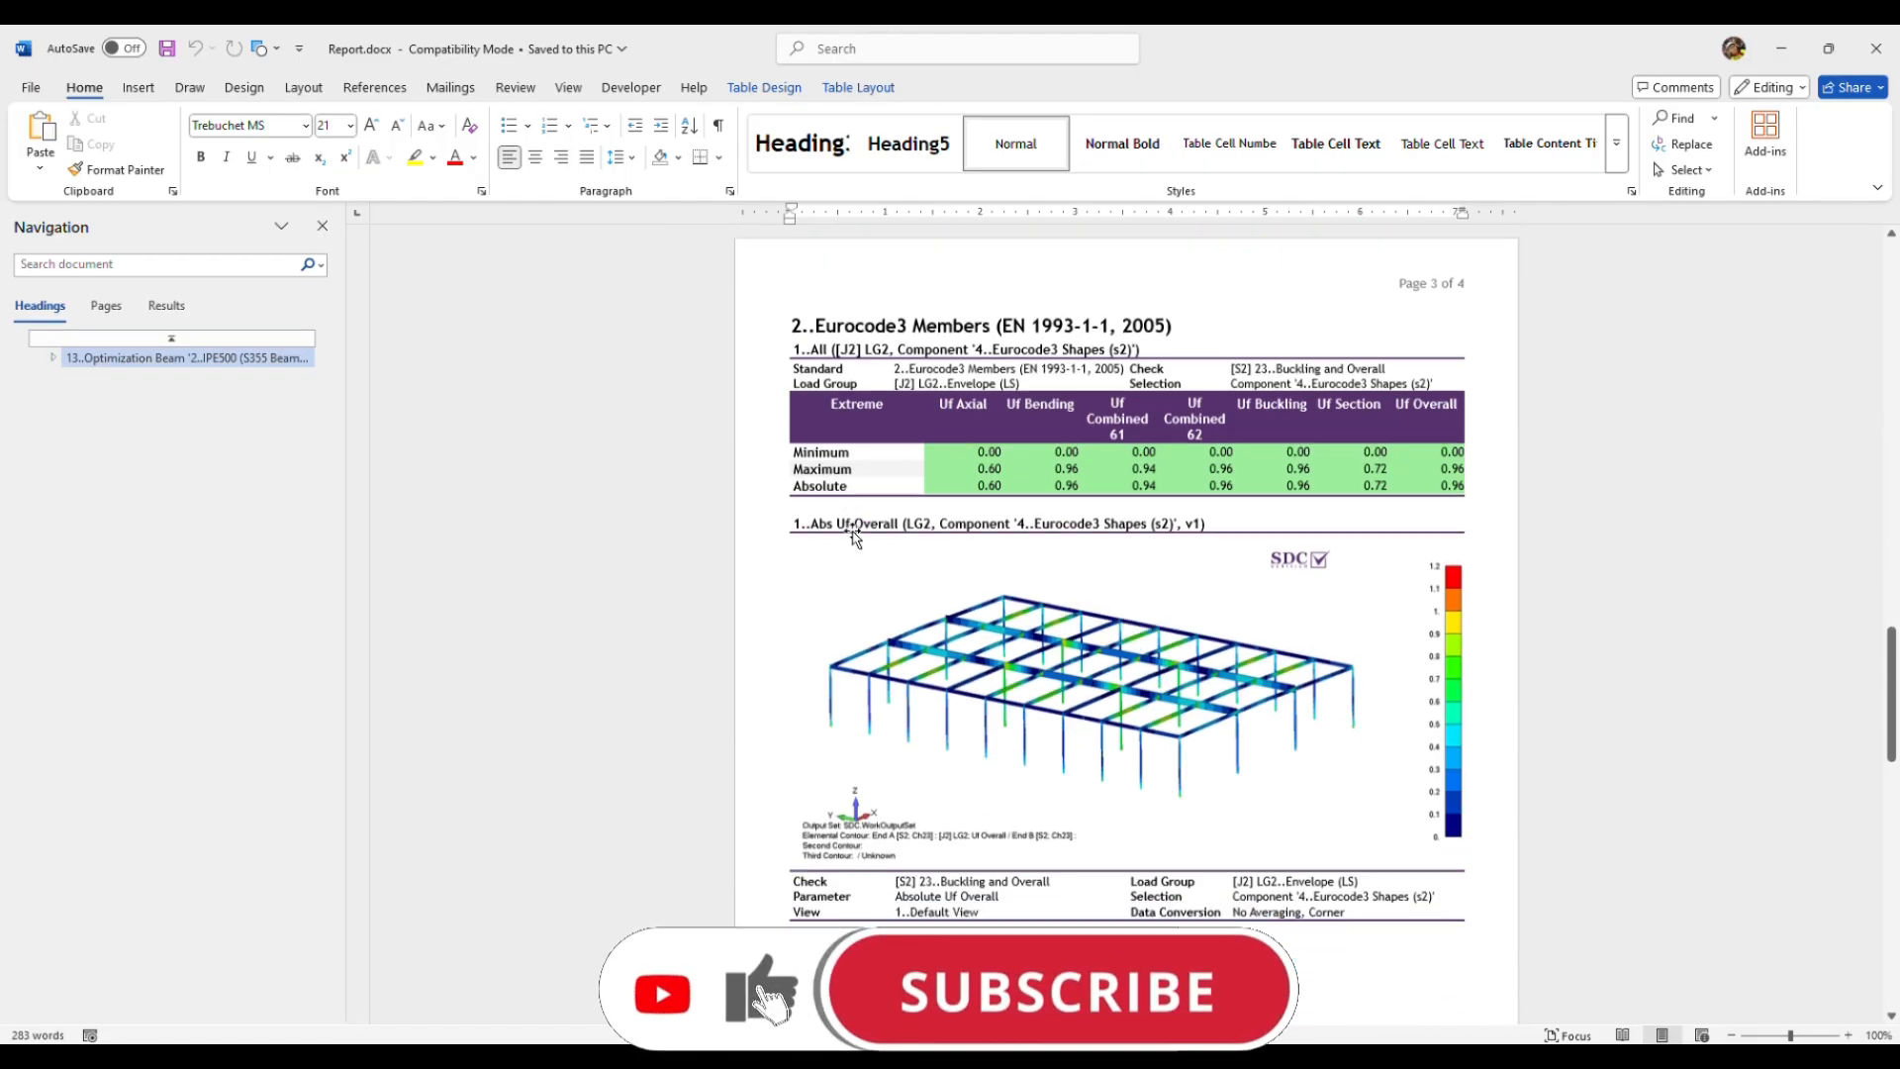
scroll(831, 531, "up", 5)
scroll(828, 529, "up", 12)
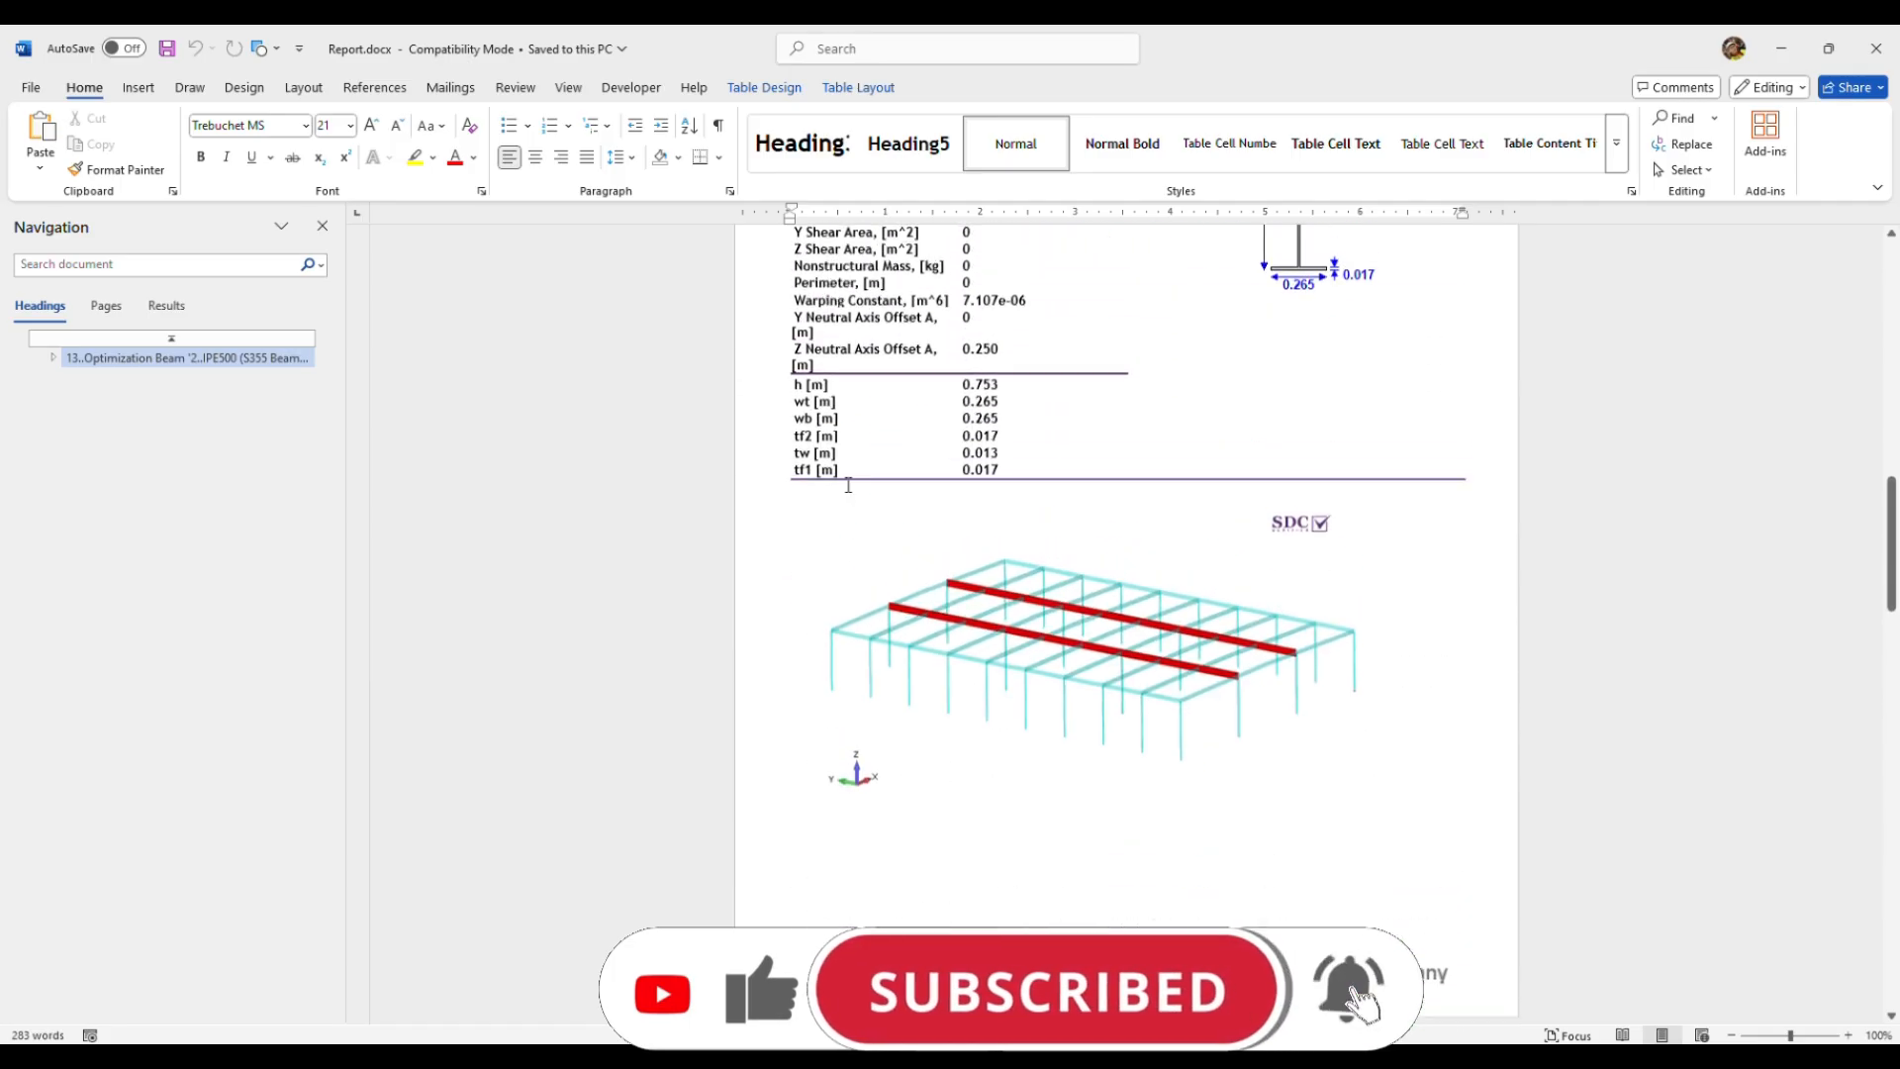
scroll(823, 465, "up", 3)
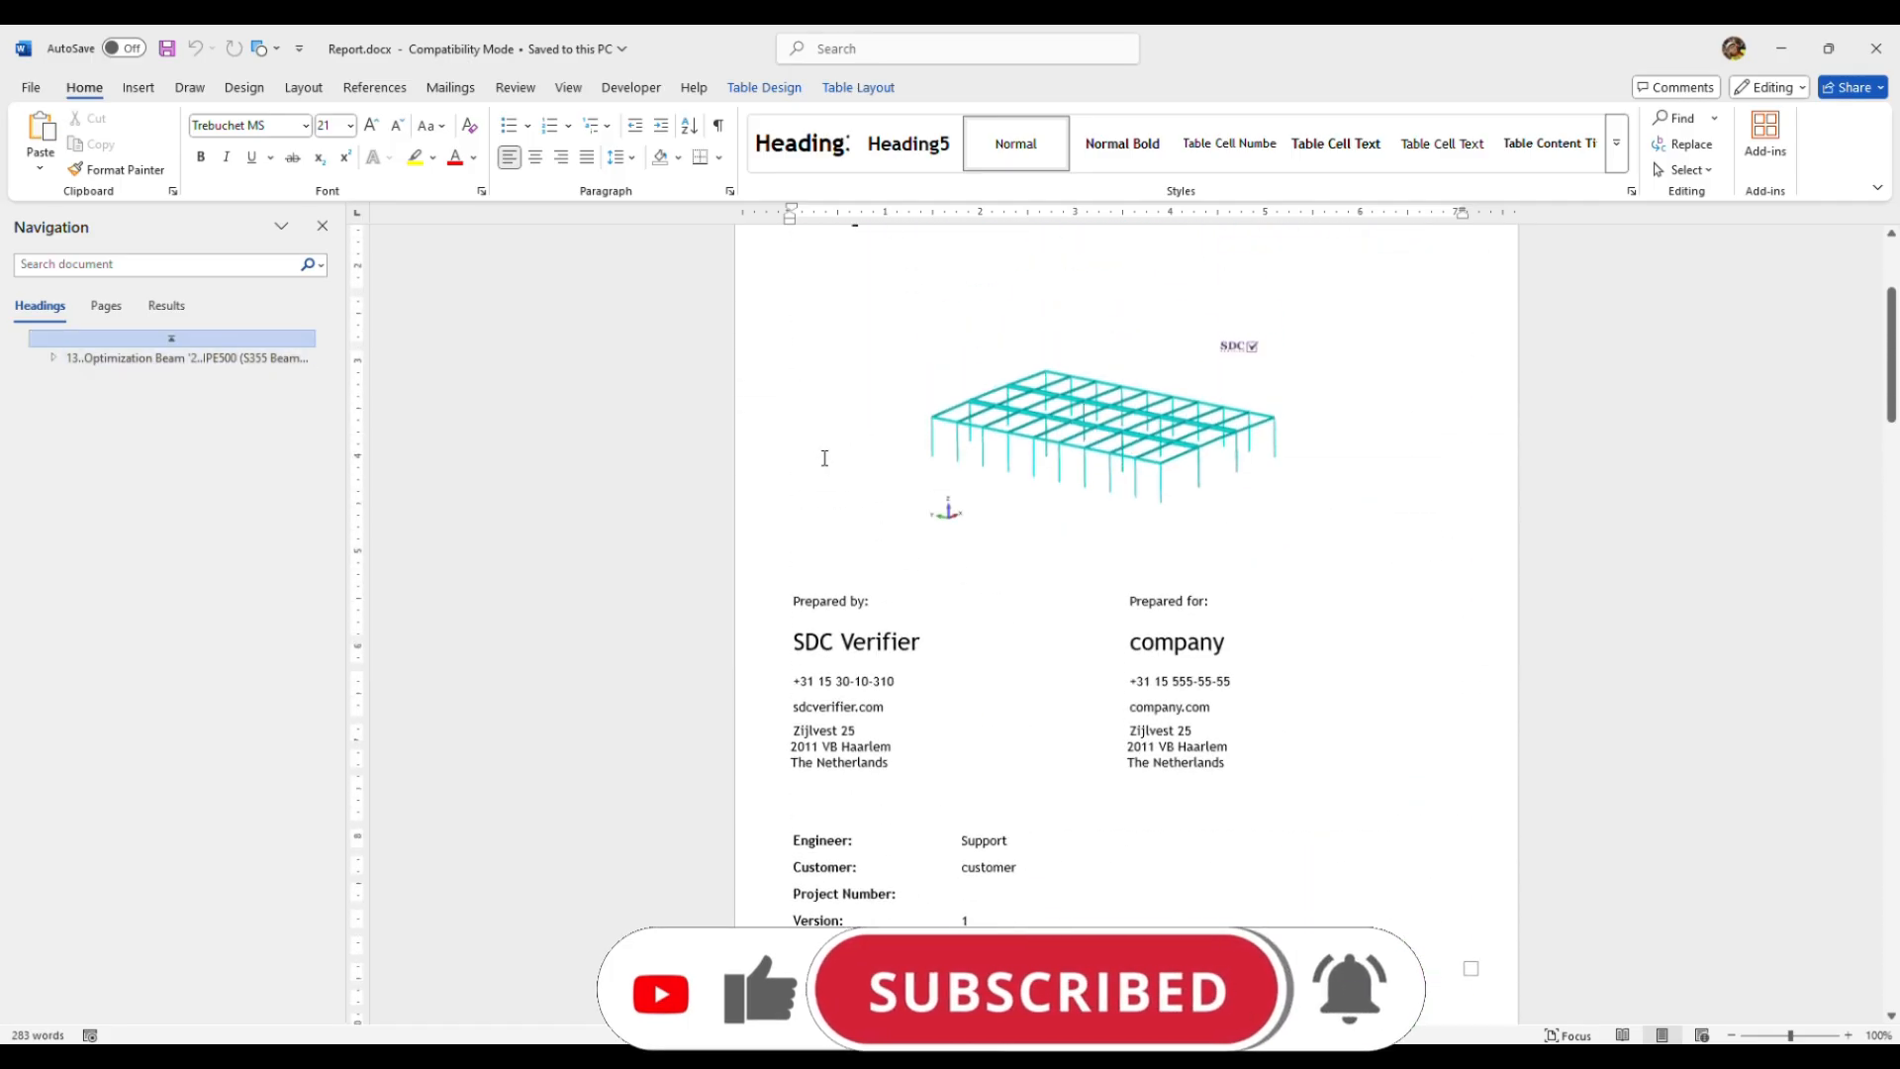